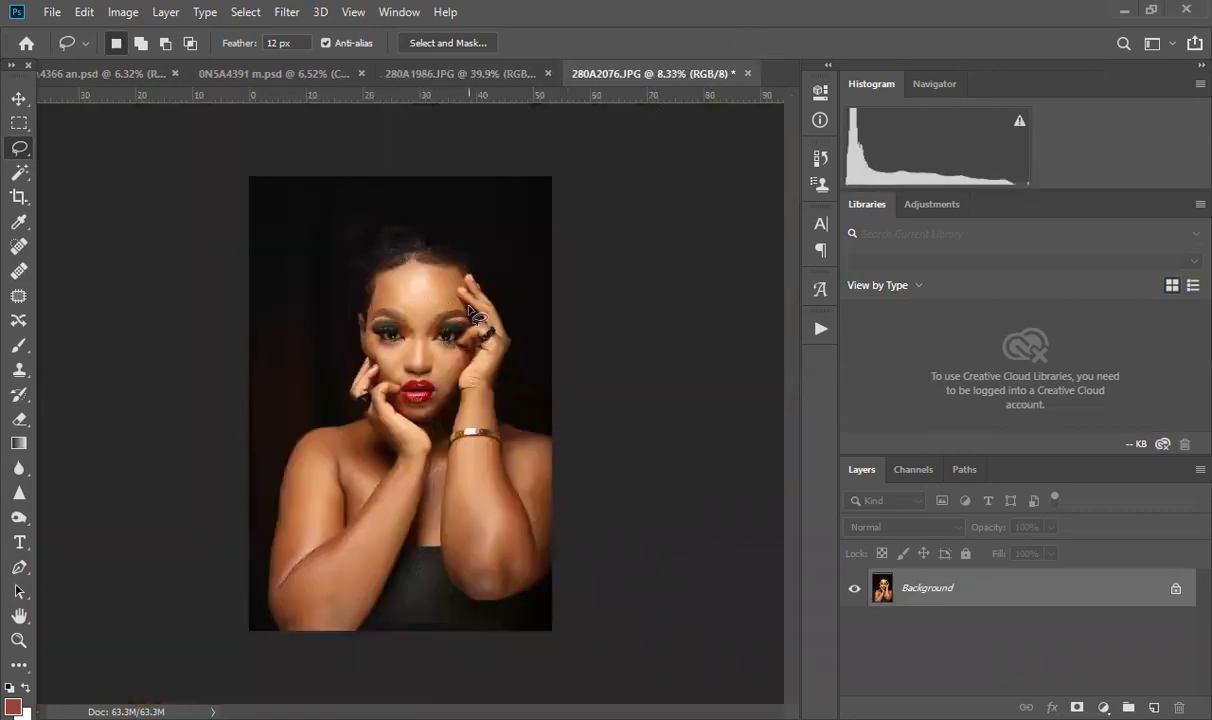
Step: Examine the skin of the portrait up close on the forehead, around the eyes and on the cheeks
{"action": "key", "text": "z"}
{"action": "left_click", "coordinate": [449, 252]}
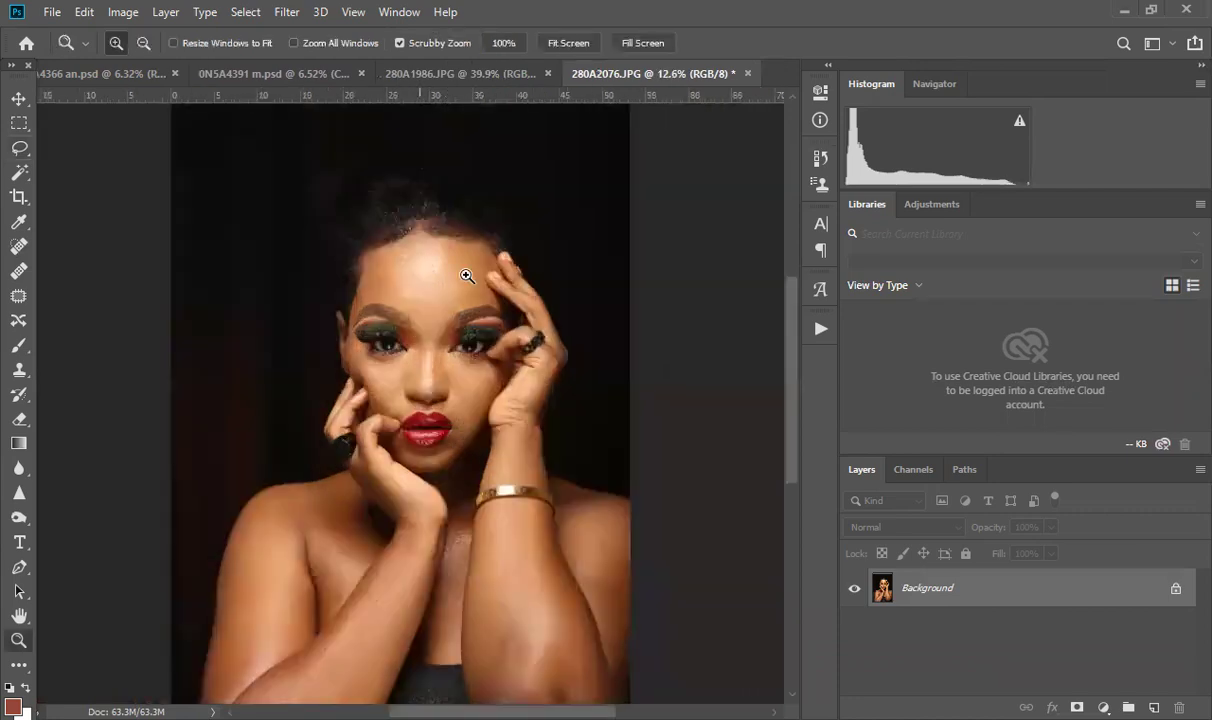
{"action": "left_click", "coordinate": [467, 276]}
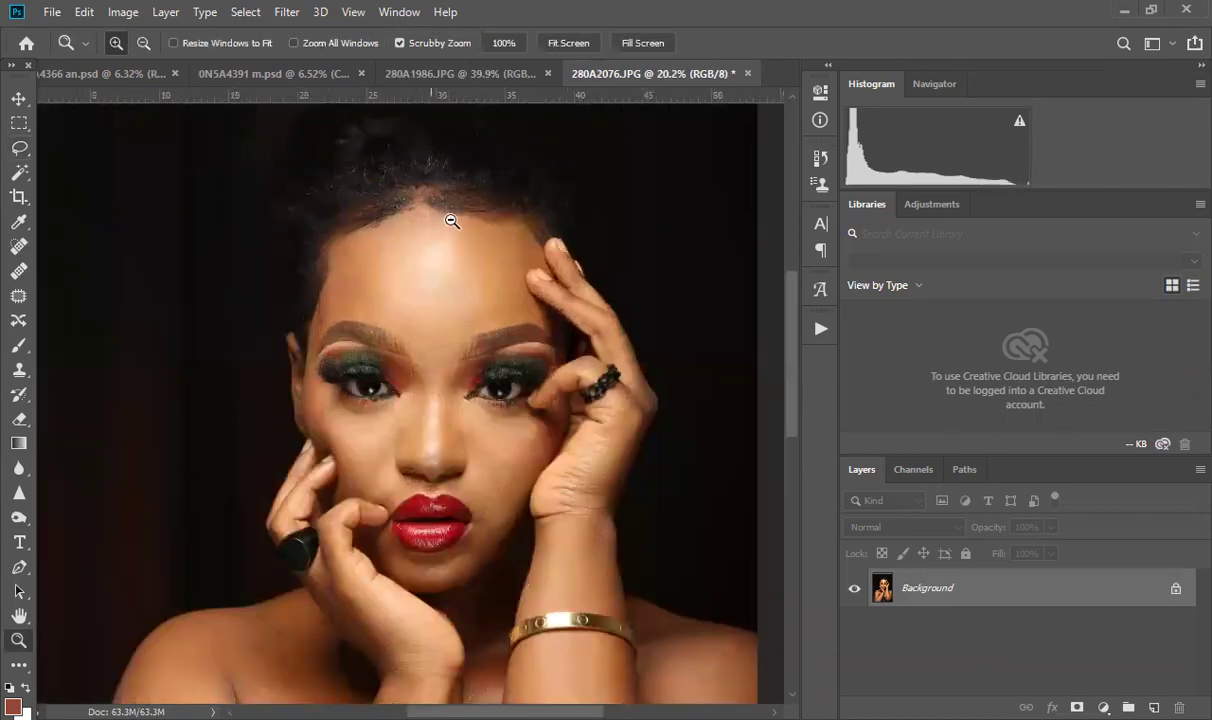
{"action": "left_click", "coordinate": [452, 221]}
{"action": "left_click", "coordinate": [487, 230]}
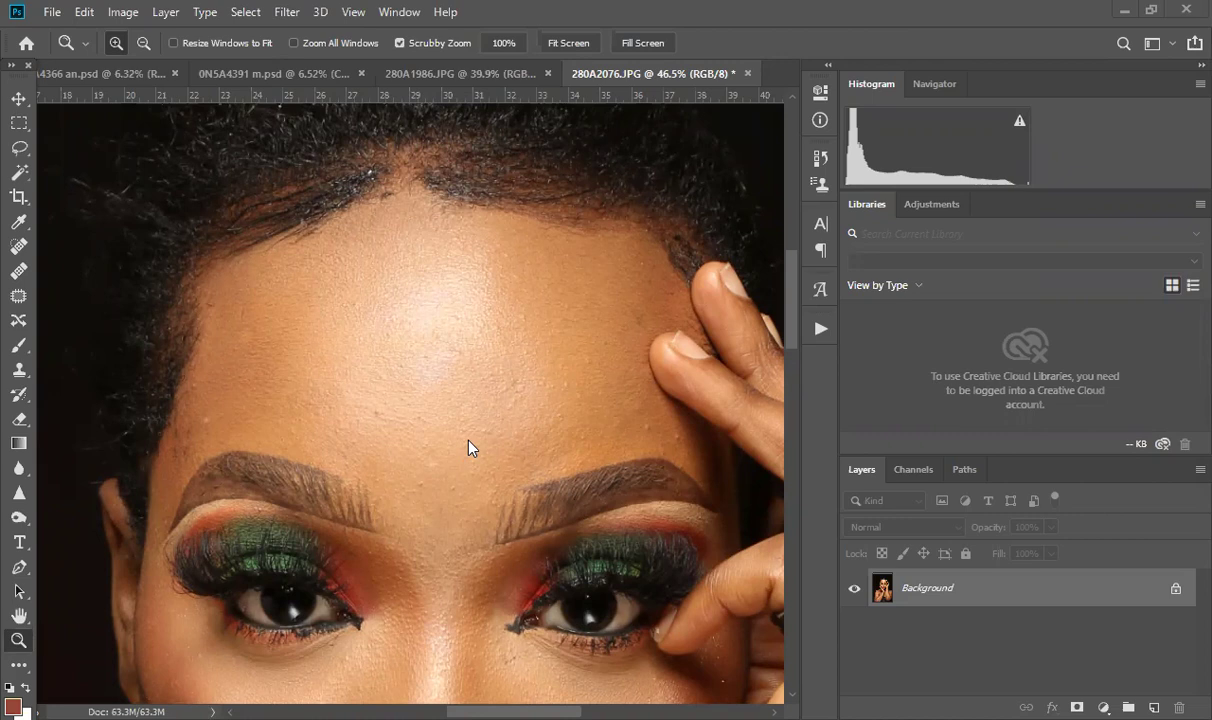
{"action": "left_click_drag", "start_coordinate": [494, 366], "coordinate": [480, 294]}
{"action": "left_click_drag", "start_coordinate": [476, 240], "coordinate": [516, 246]}
{"action": "key", "text": "ctrl+alt+z"}
{"action": "key", "text": "ctrl+alt+z"}
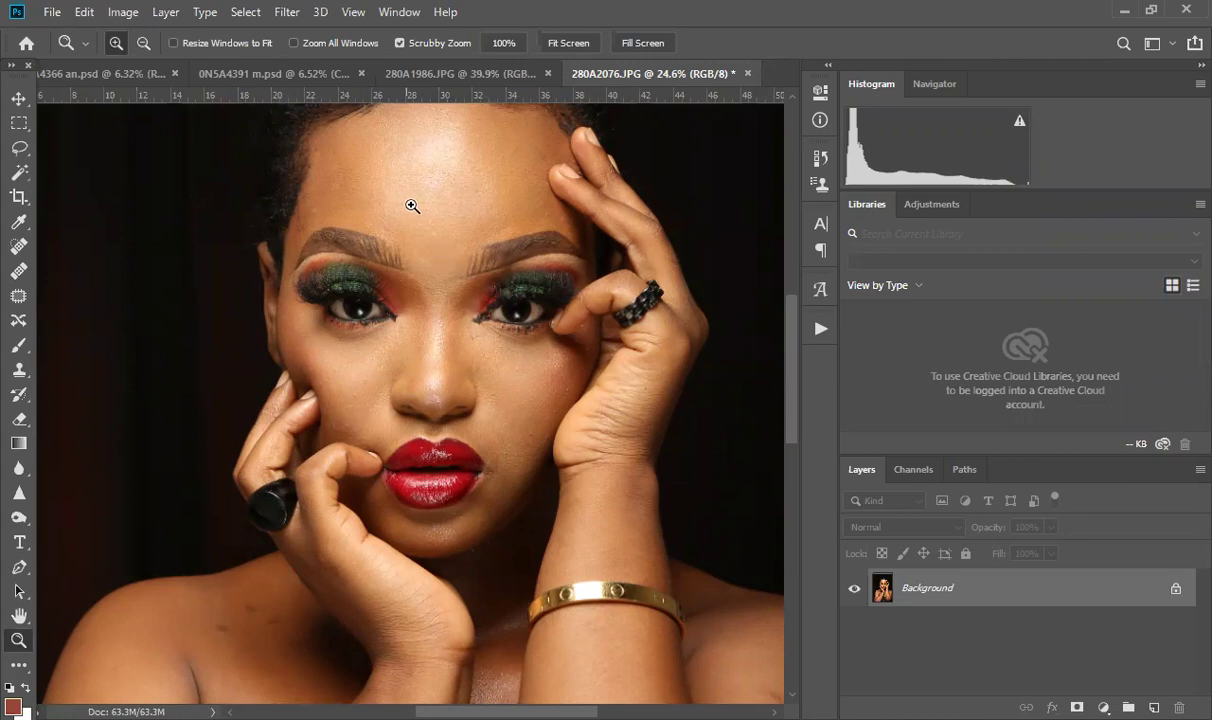
{"action": "left_click_drag", "start_coordinate": [412, 204], "coordinate": [446, 208]}
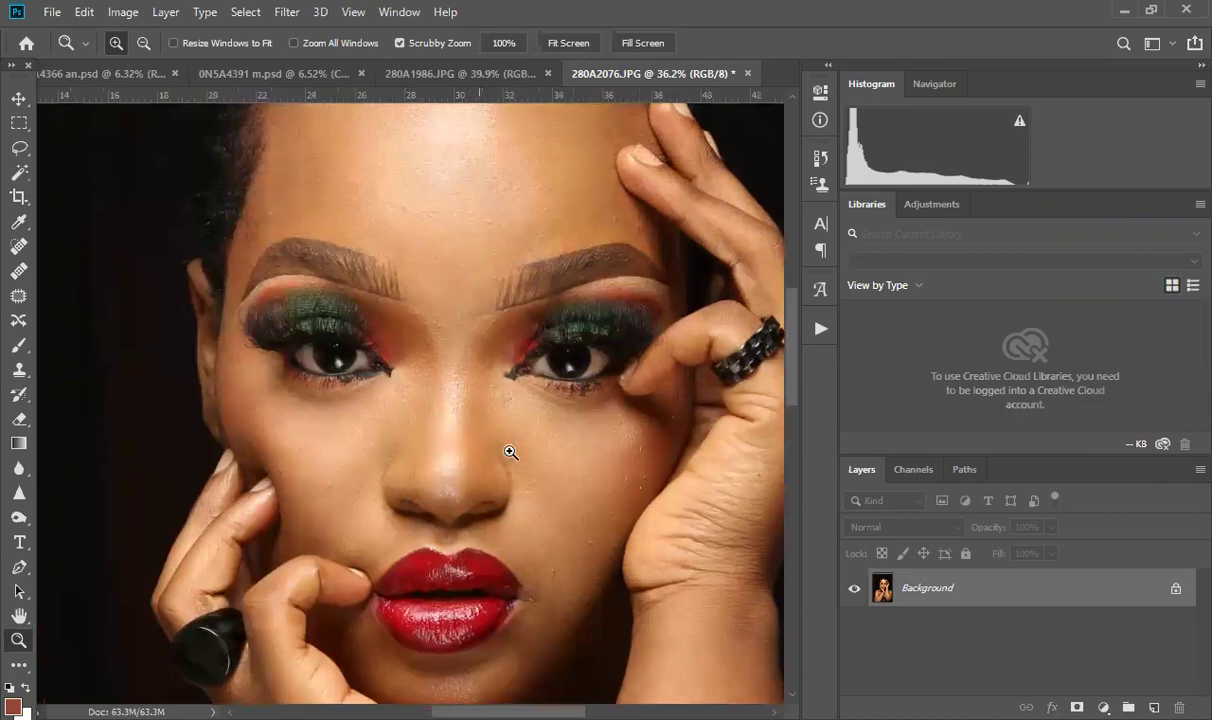
{"action": "left_click_drag", "start_coordinate": [571, 258], "coordinate": [538, 279]}
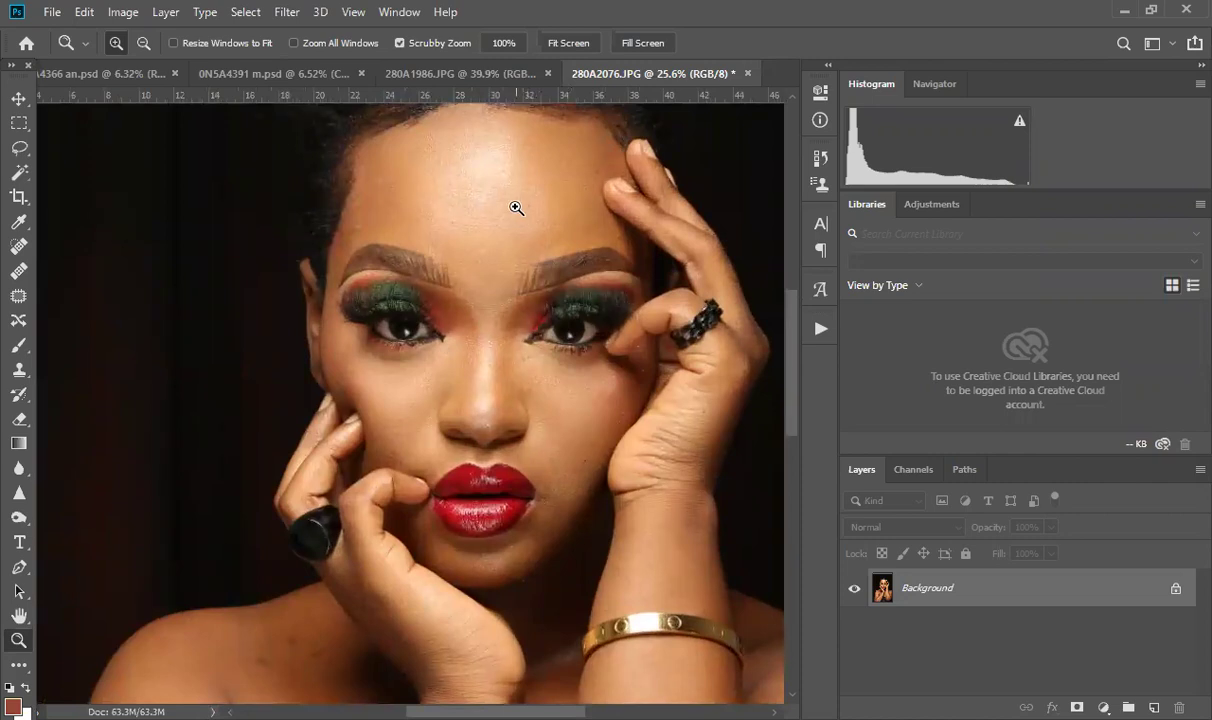
{"action": "left_click_drag", "start_coordinate": [518, 242], "coordinate": [576, 206]}
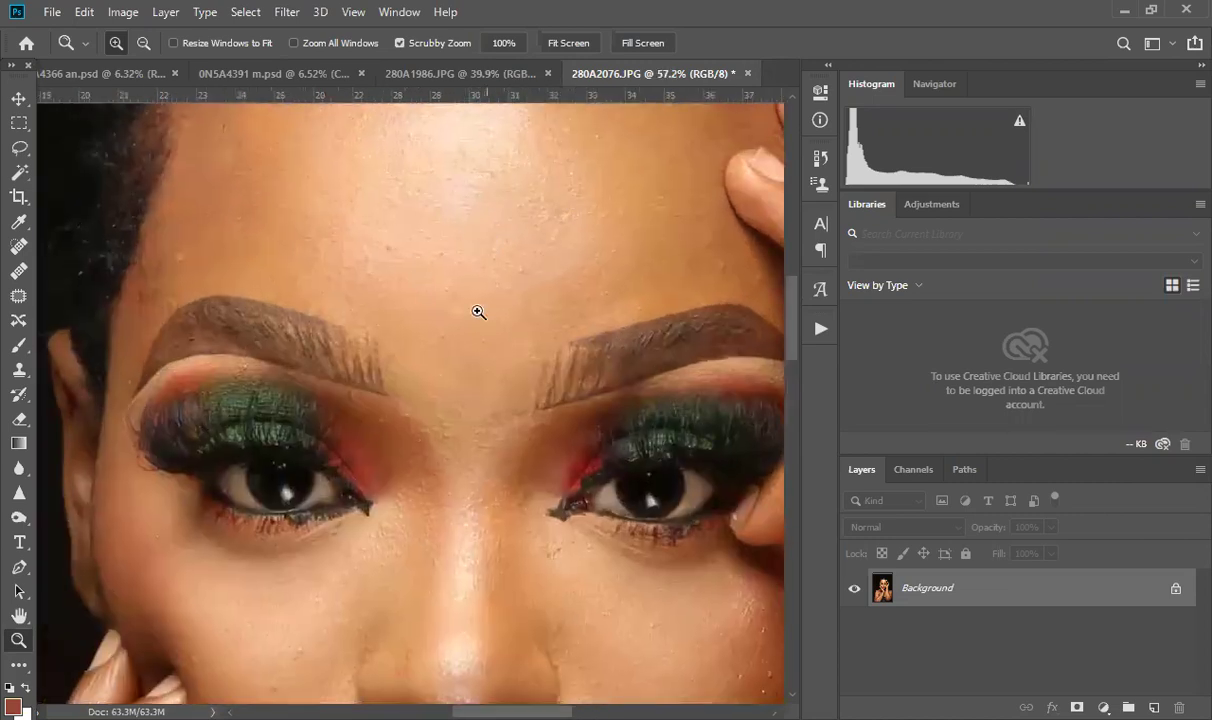
{"action": "left_click_drag", "start_coordinate": [790, 340], "coordinate": [786, 385]}
{"action": "left_click_drag", "start_coordinate": [597, 391], "coordinate": [555, 325]}
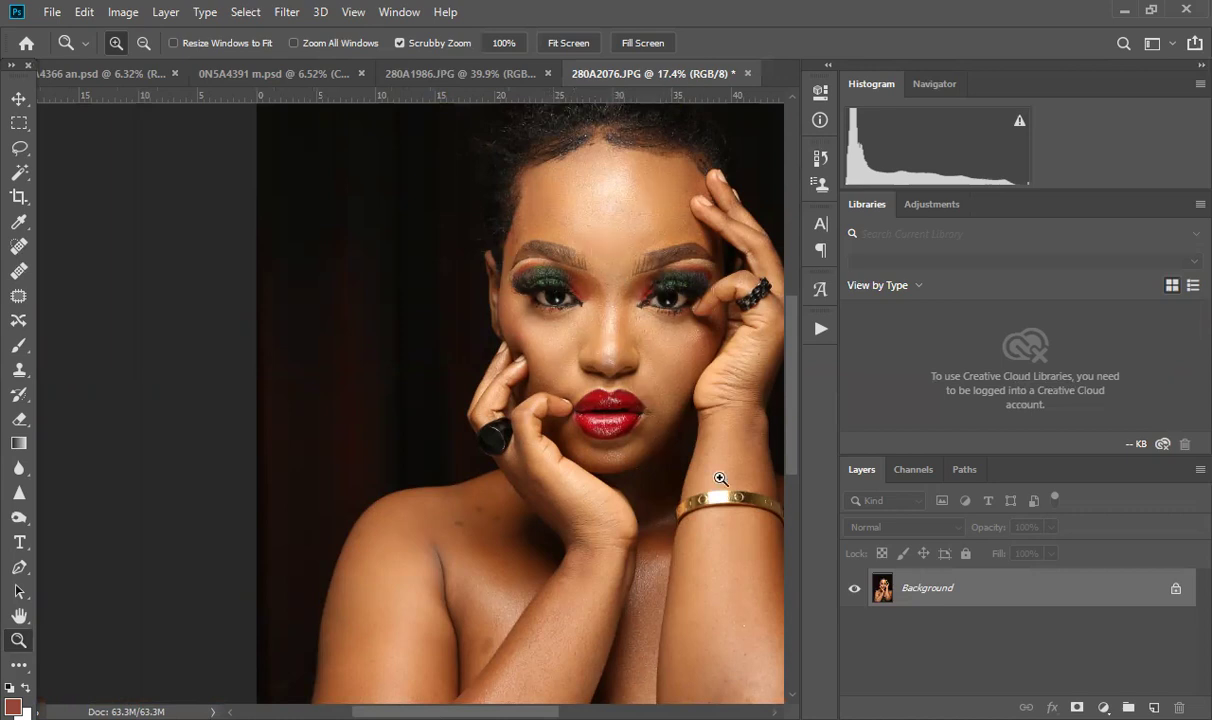
Step: Duplicate the Background layer and name the copy "low frequency"
{"action": "right_click", "coordinate": [1058, 587]}
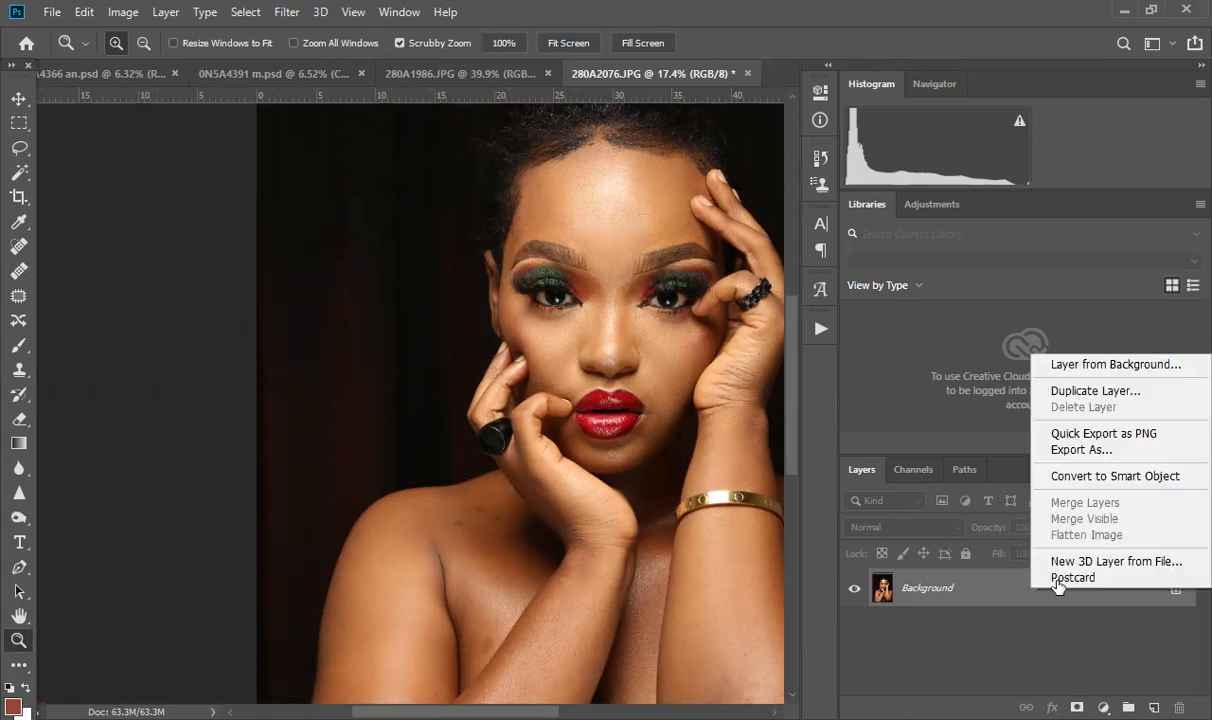
{"action": "left_click", "coordinate": [1069, 395]}
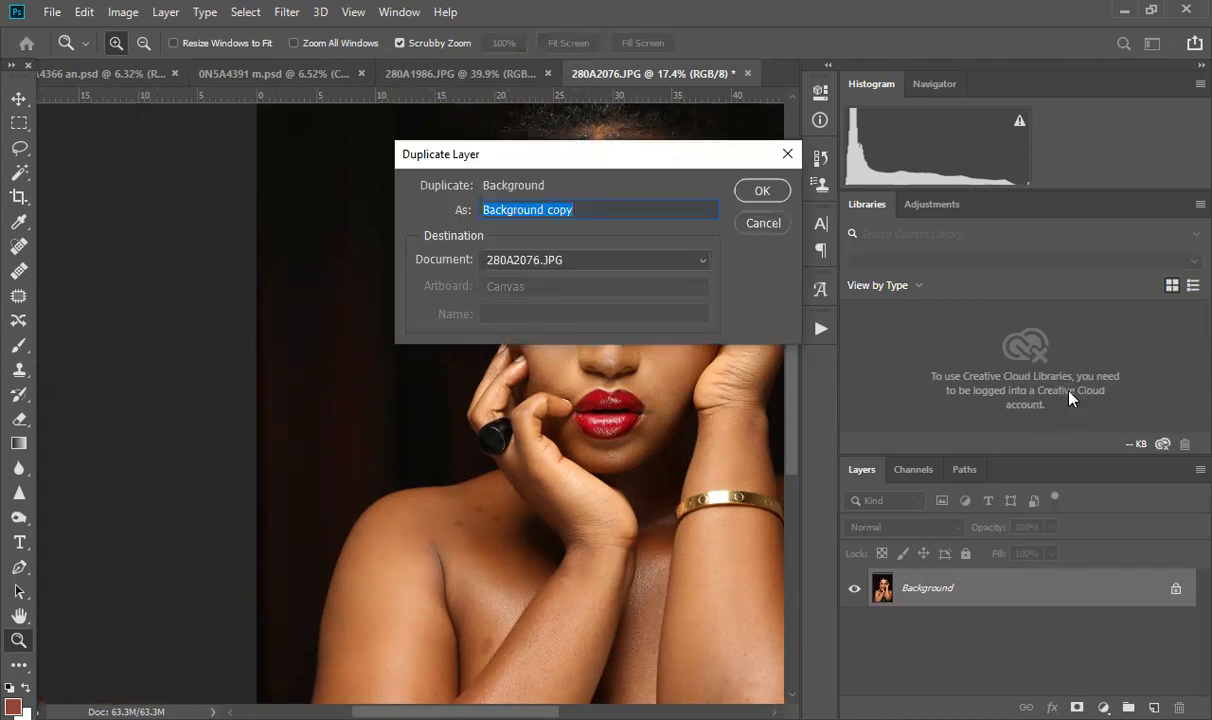
{"action": "type", "text": "low frequen"}
{"action": "key", "text": "BackSpace"}
{"action": "key", "text": "BackSpace"}
{"action": "type", "text": "ency"}
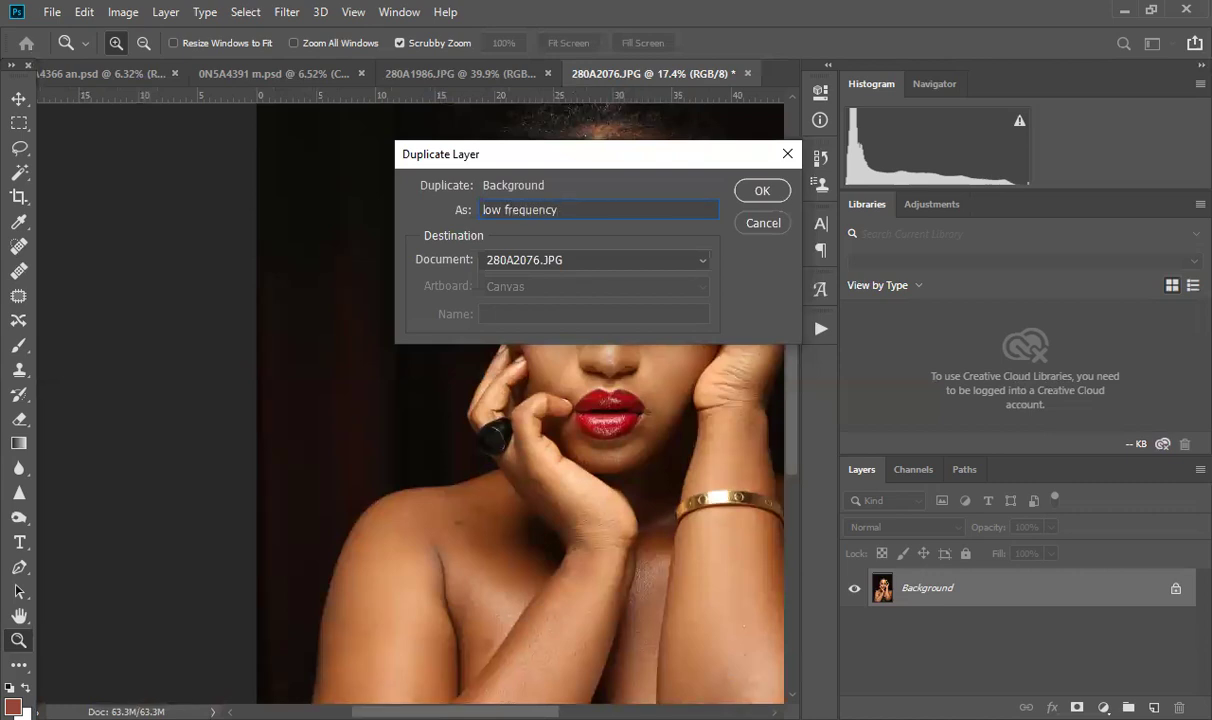
{"action": "key", "text": "Return"}
Step: Duplicate the low frequency layer and rename the copy "high frequency"
{"action": "right_click", "coordinate": [1005, 588]}
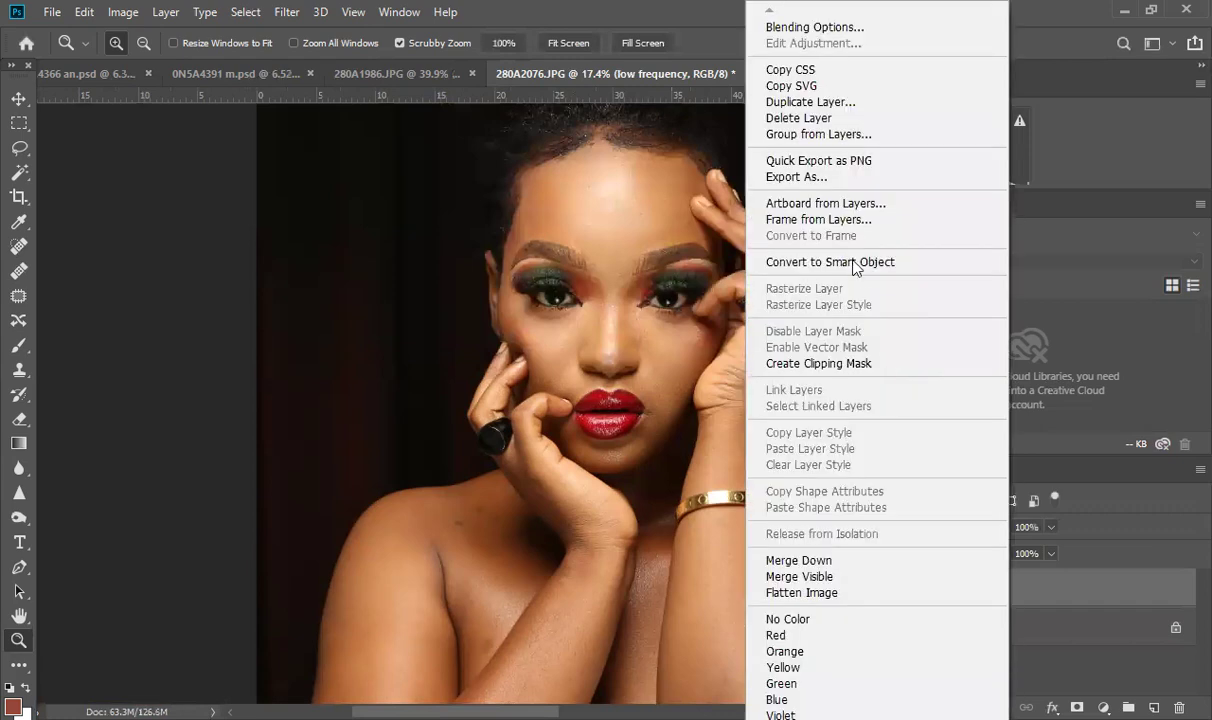
{"action": "left_click", "coordinate": [800, 101]}
{"action": "key", "text": "Return"}
{"action": "double_click", "coordinate": [912, 587]}
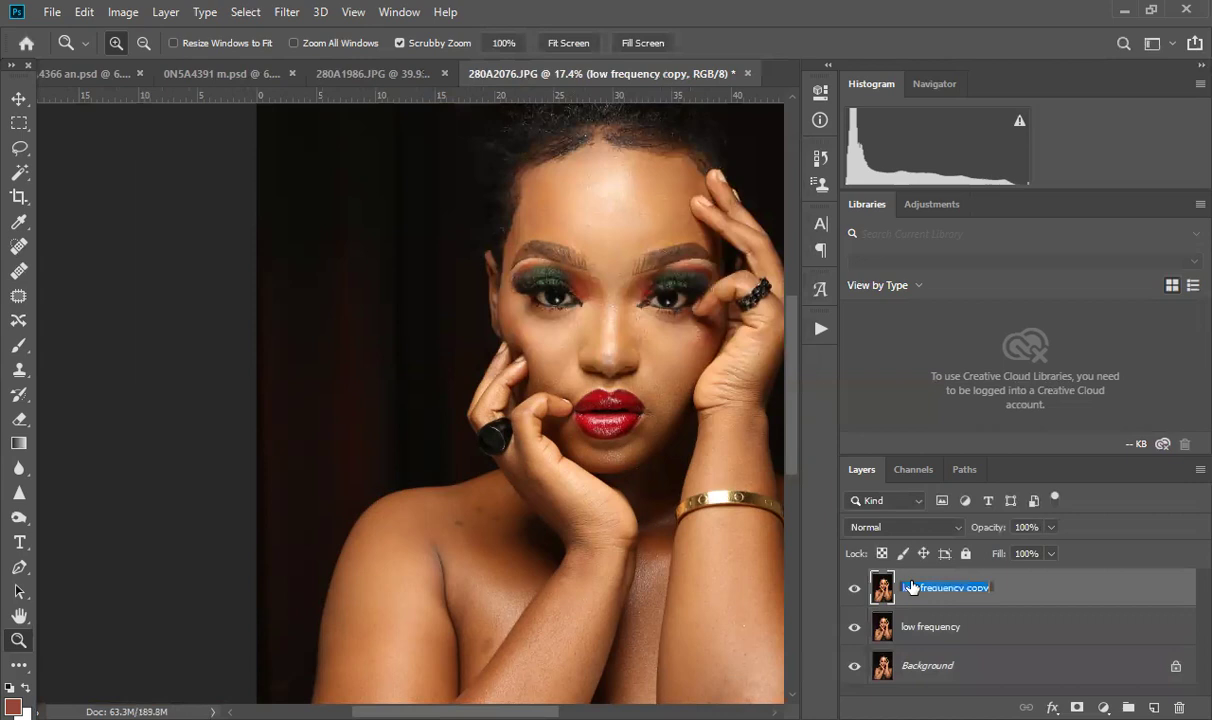
{"action": "type", "text": "high frequency"}
{"action": "key", "text": "Return"}
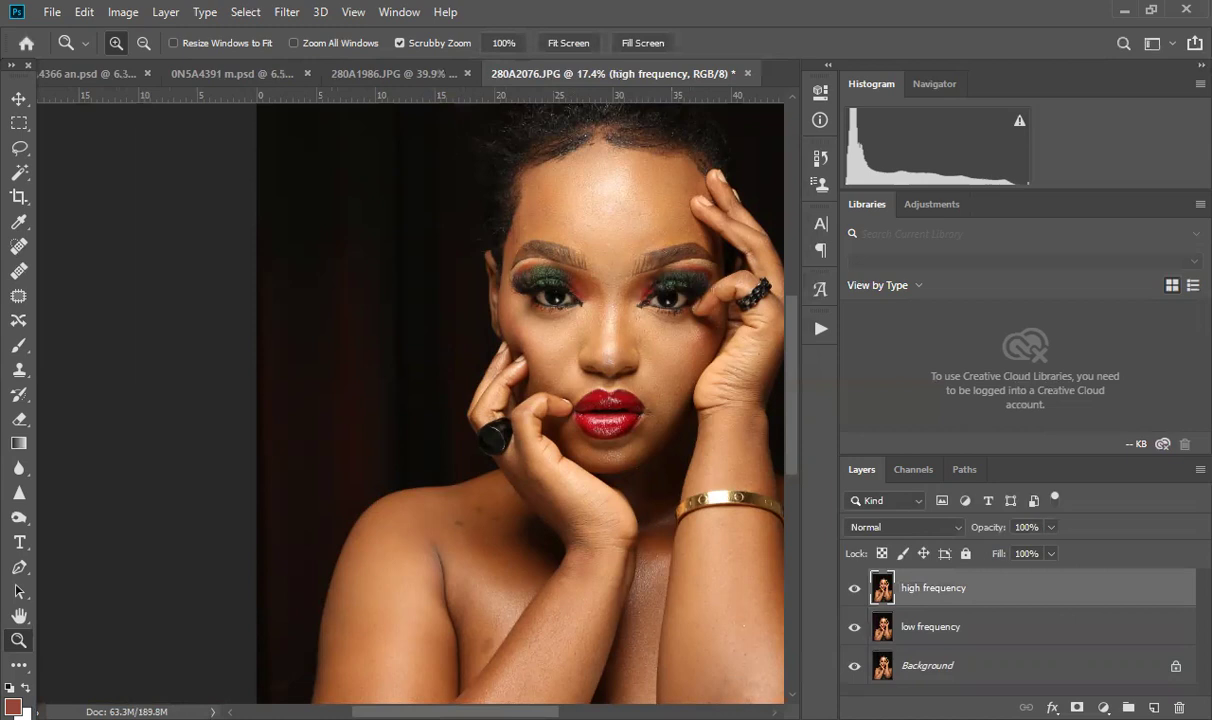
Step: Hide the high frequency layer and apply a Gaussian Blur with a 6.4 pixel radius to the low frequency layer
{"action": "left_click", "coordinate": [855, 591]}
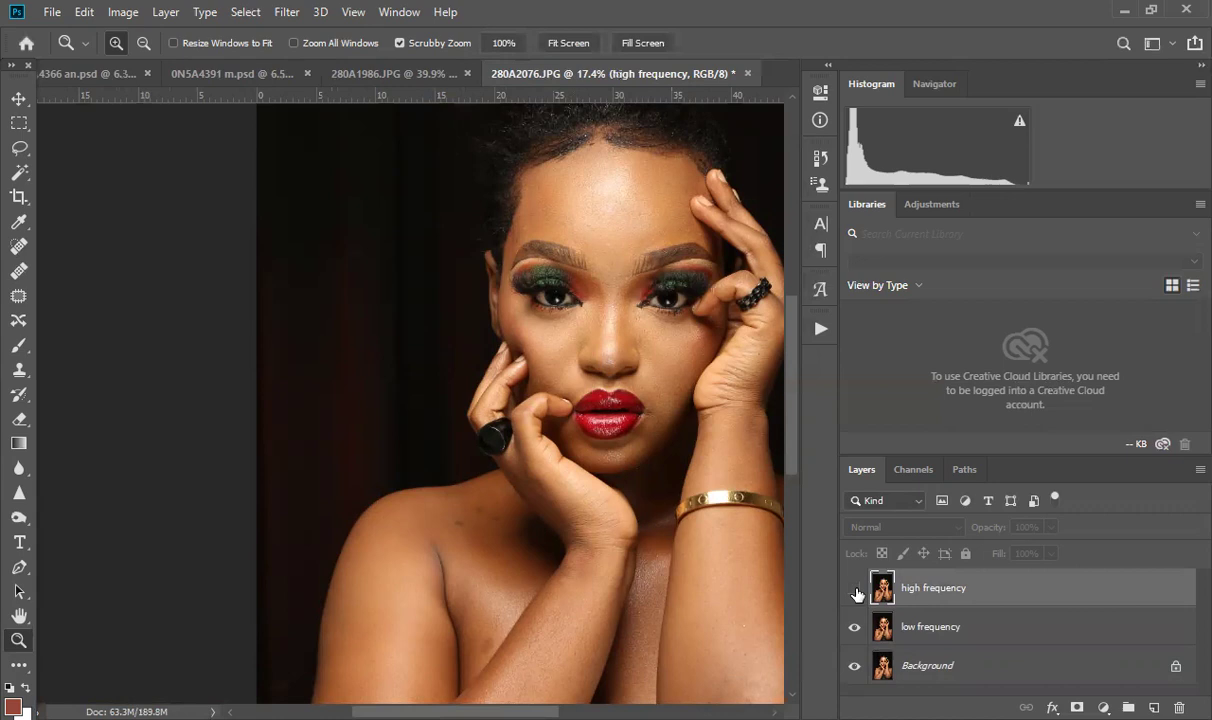
{"action": "key", "text": "alt+bracketleft"}
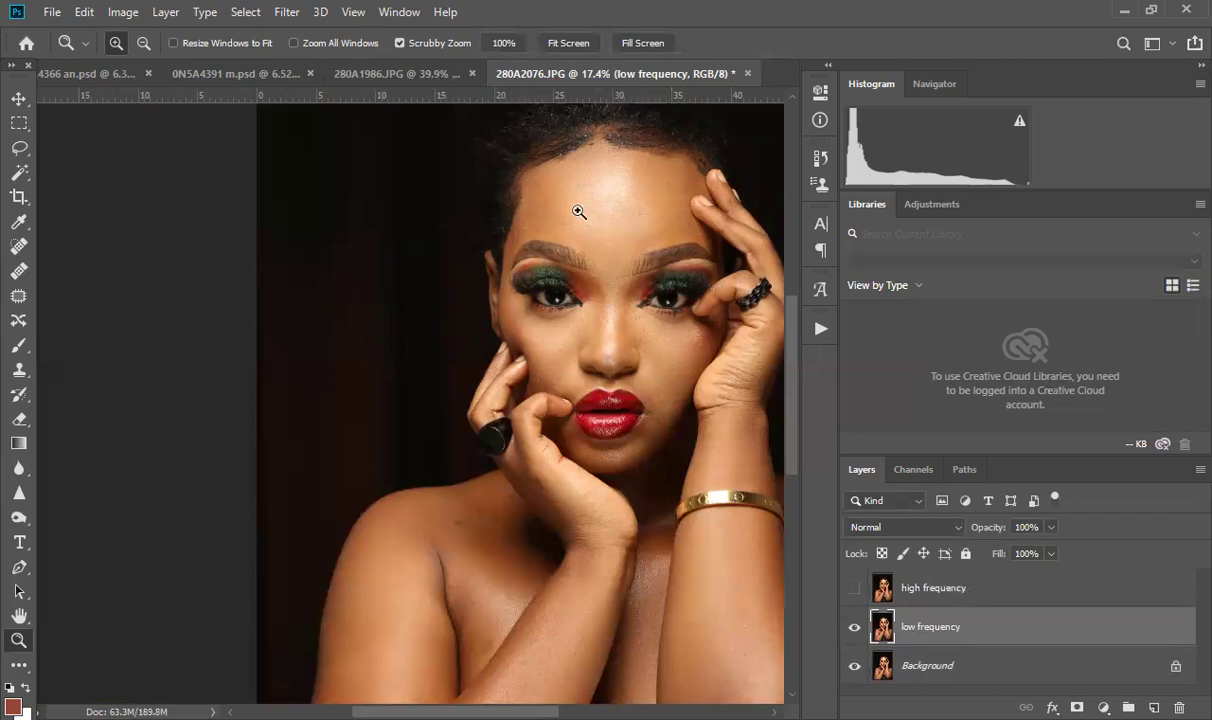
{"action": "left_click", "coordinate": [288, 12]}
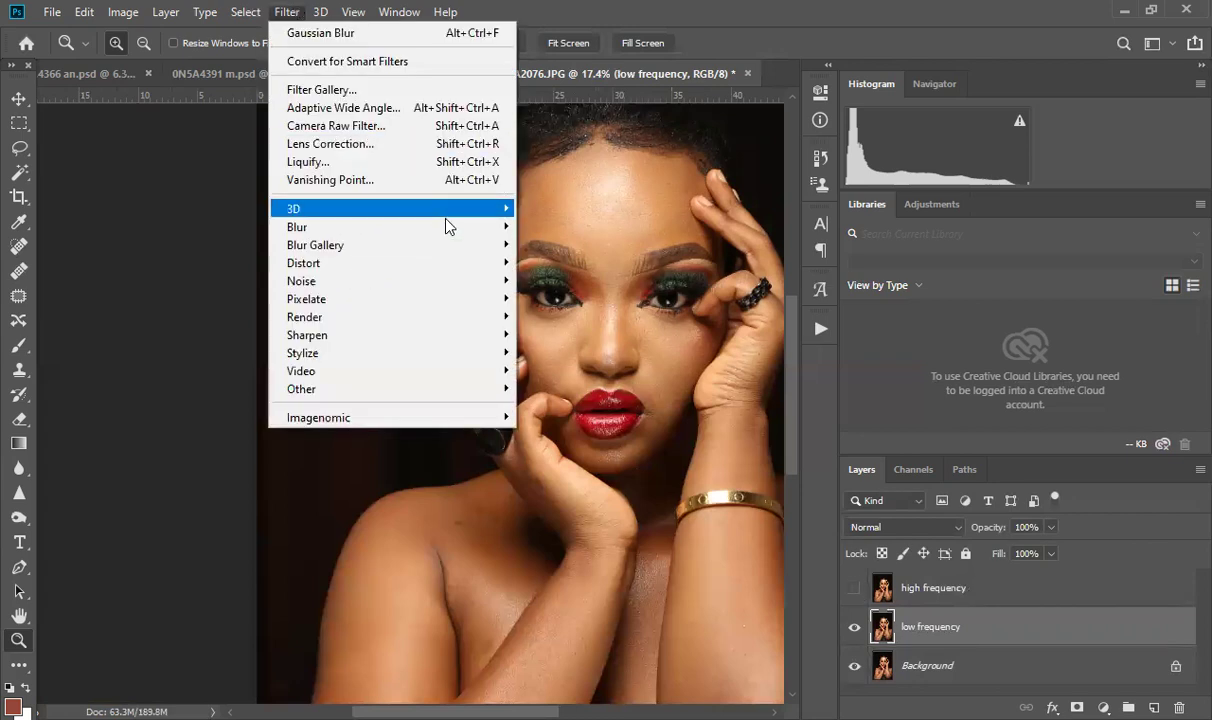
{"action": "mouse_move", "coordinate": [505, 227]}
{"action": "left_click", "coordinate": [570, 298]}
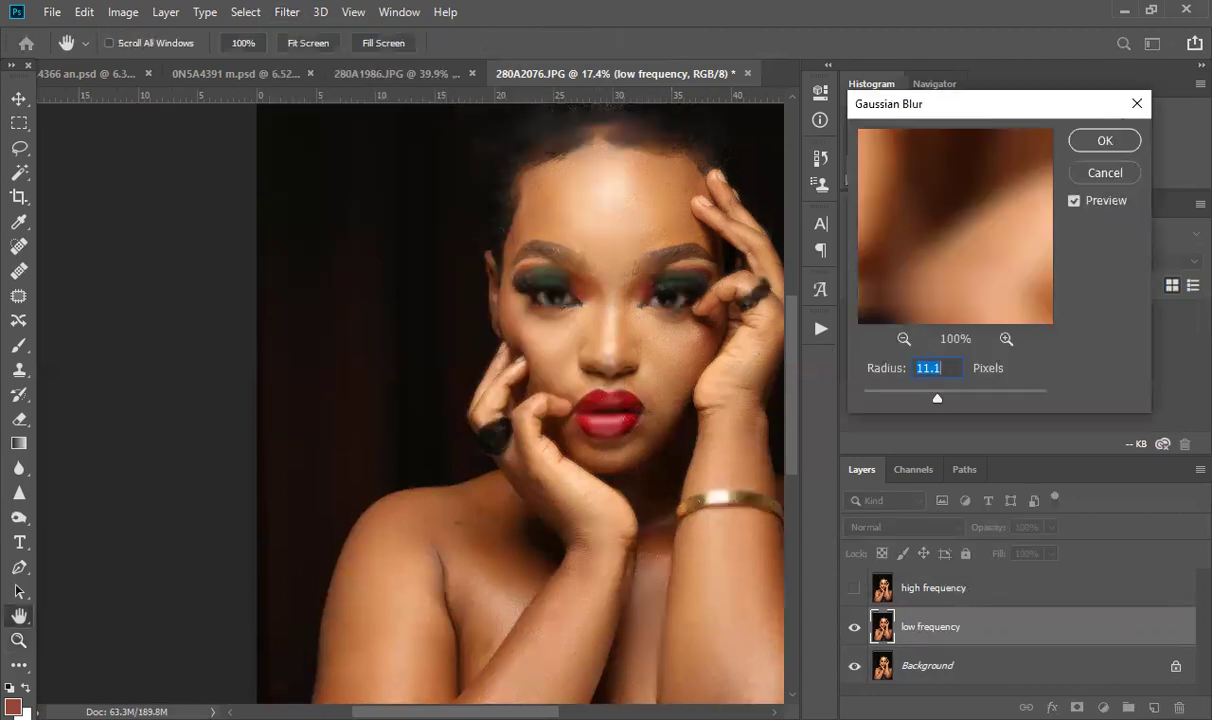
{"action": "type", "text": "6.4"}
{"action": "key", "text": "Return"}
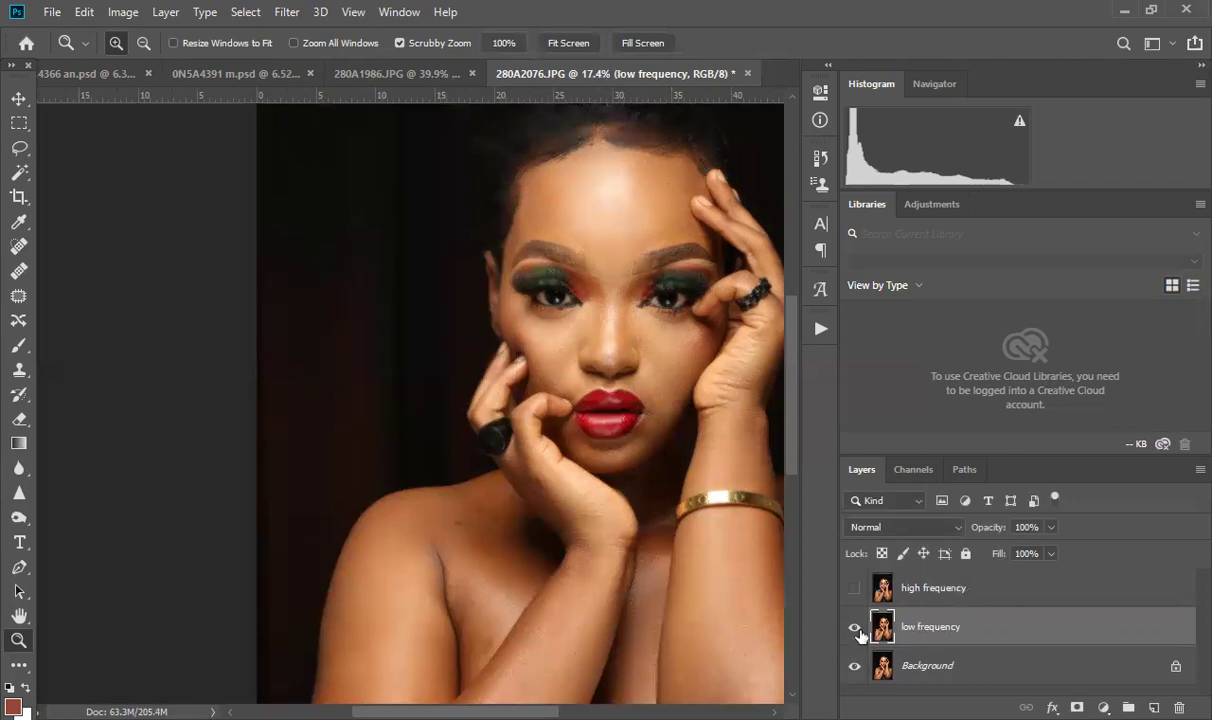
Step: Show the high frequency layer and start Apply Image on it with the low frequency layer as the source layer
{"action": "key", "text": "alt+bracketright"}
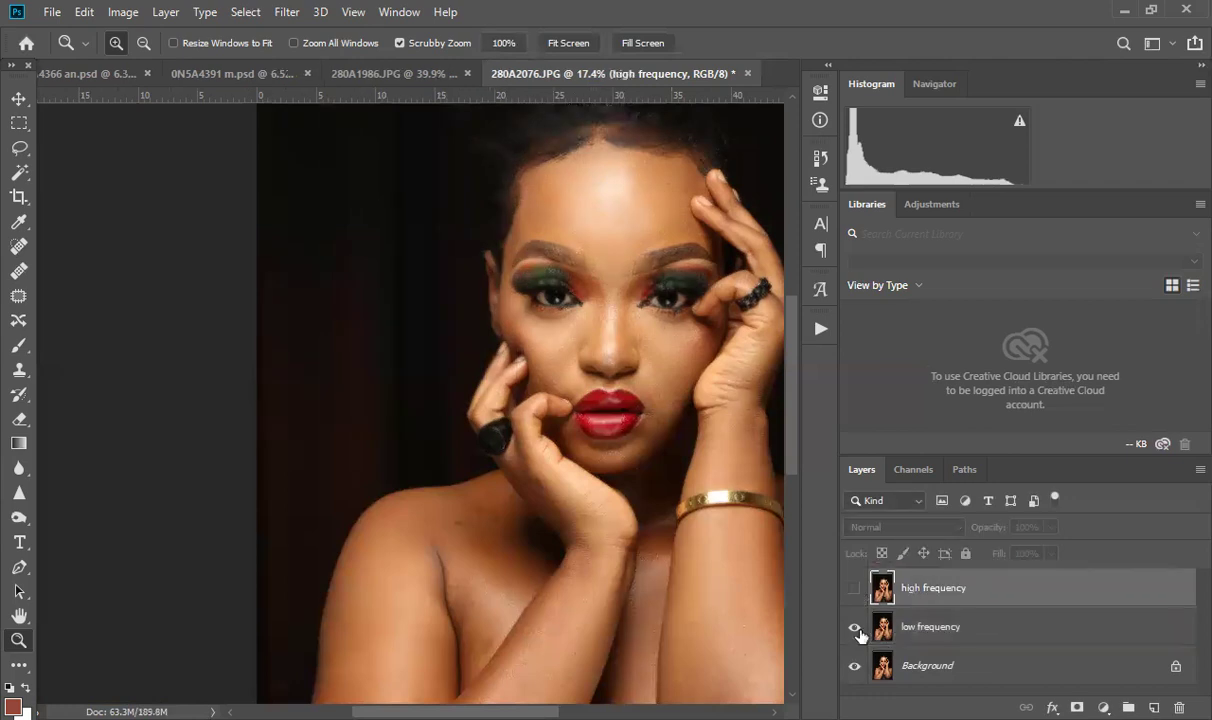
{"action": "left_click", "coordinate": [855, 590]}
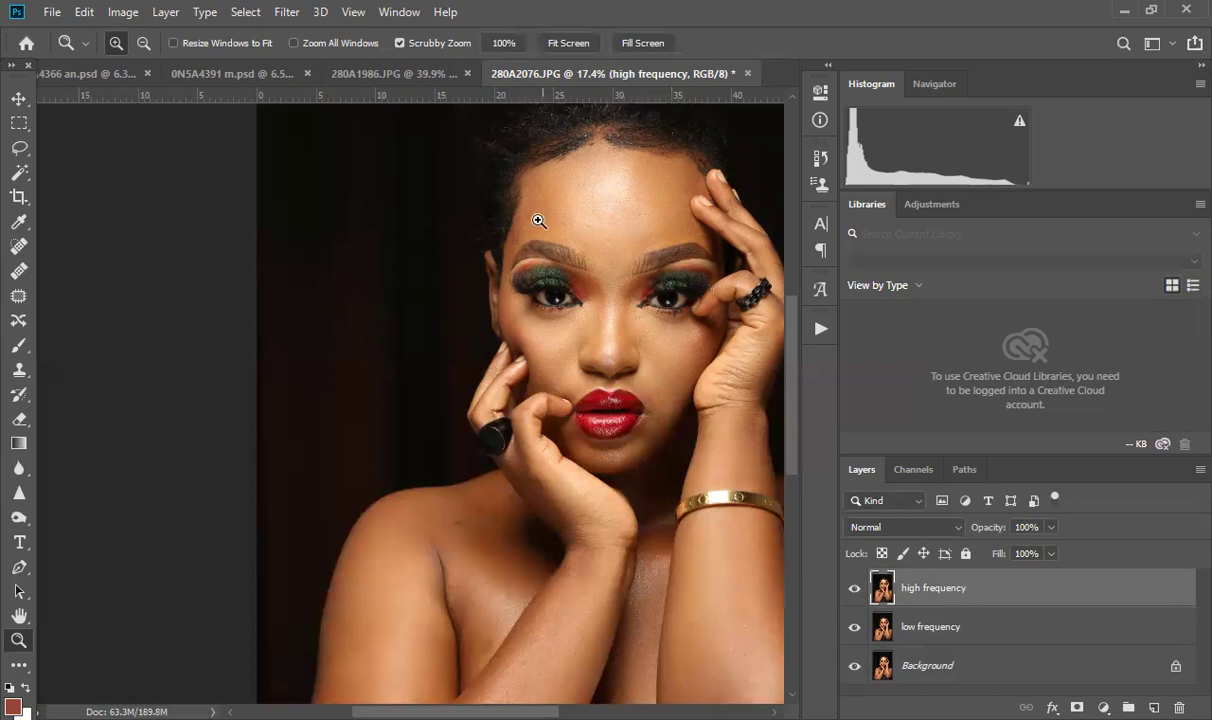
{"action": "left_click", "coordinate": [124, 14]}
{"action": "left_click", "coordinate": [207, 292]}
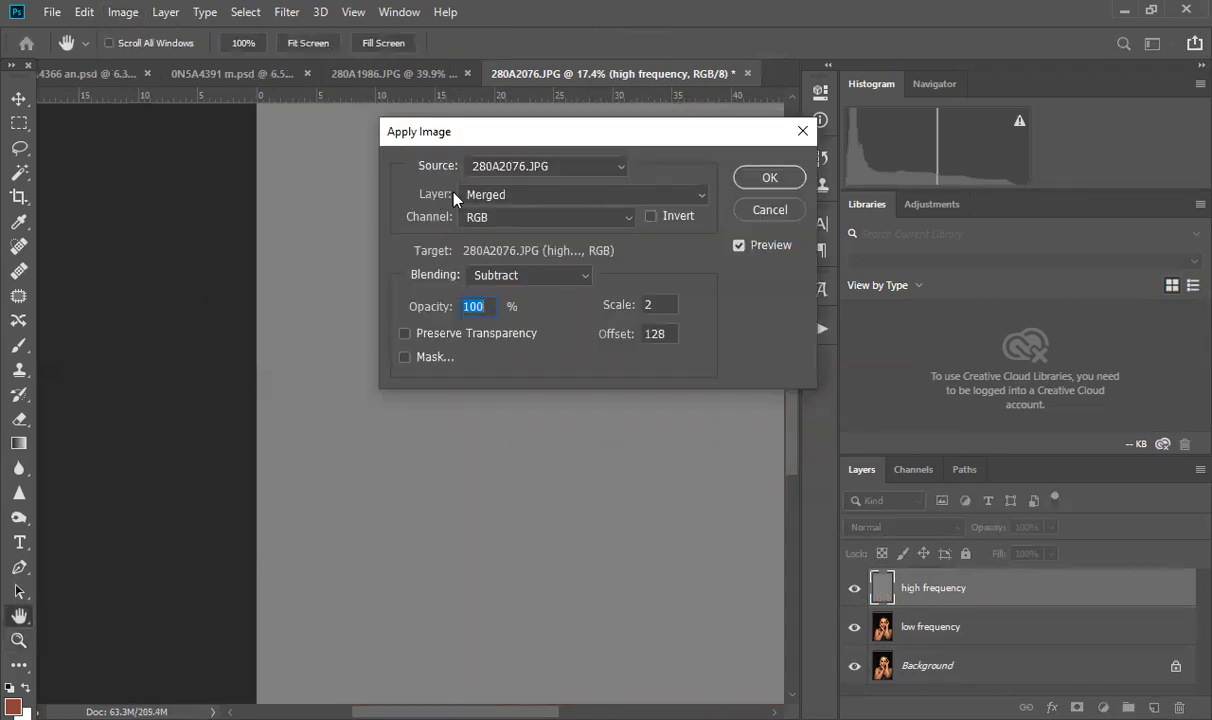
{"action": "left_click", "coordinate": [489, 197]}
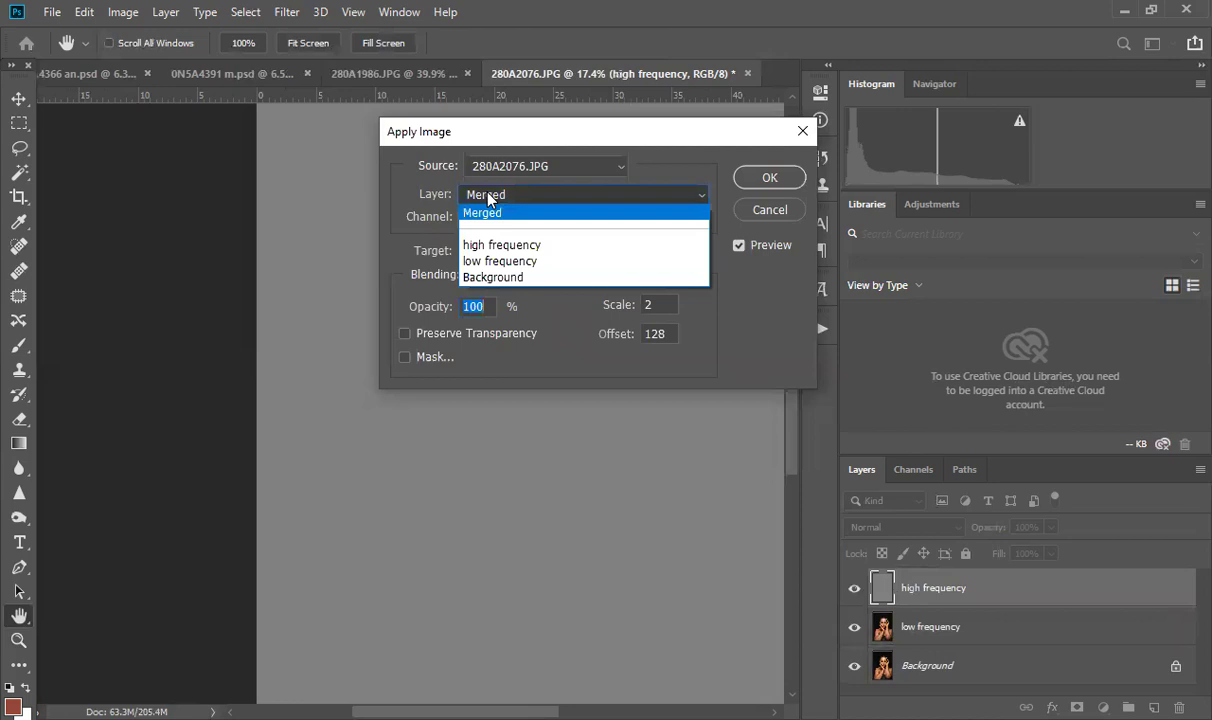
{"action": "left_click", "coordinate": [518, 262]}
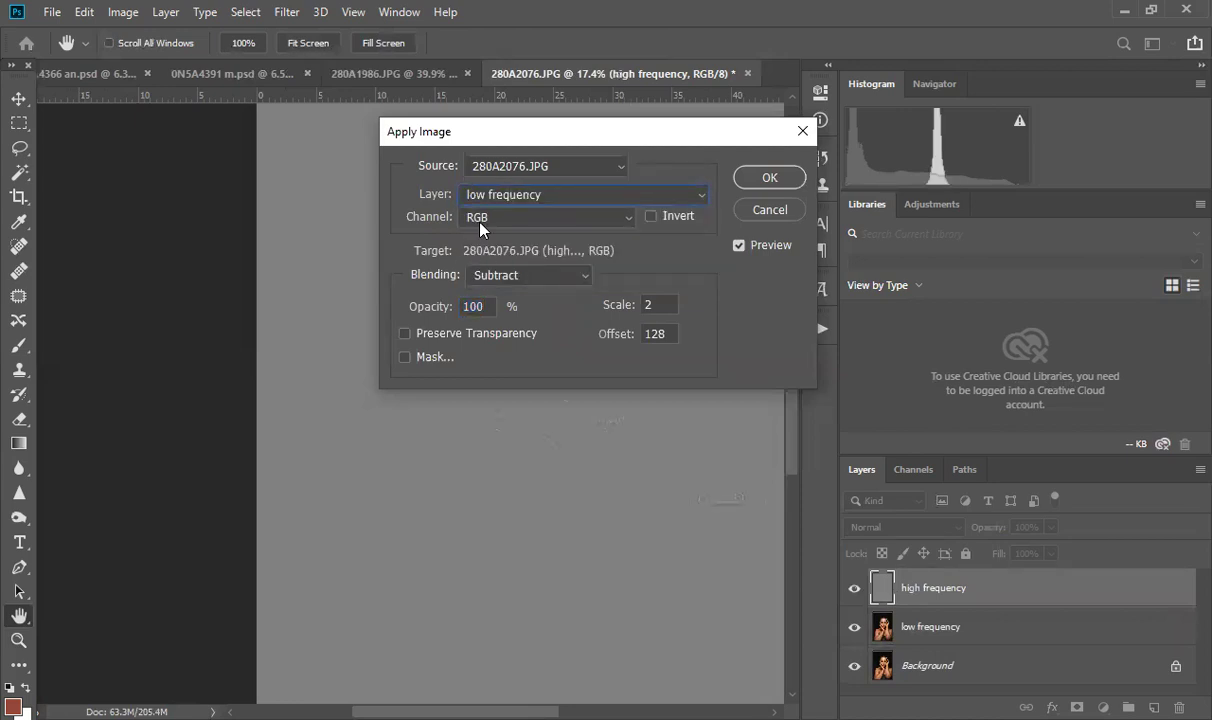
Step: Apply the image with Subtract blending, scale 2 and offset 128
{"action": "left_click", "coordinate": [497, 276]}
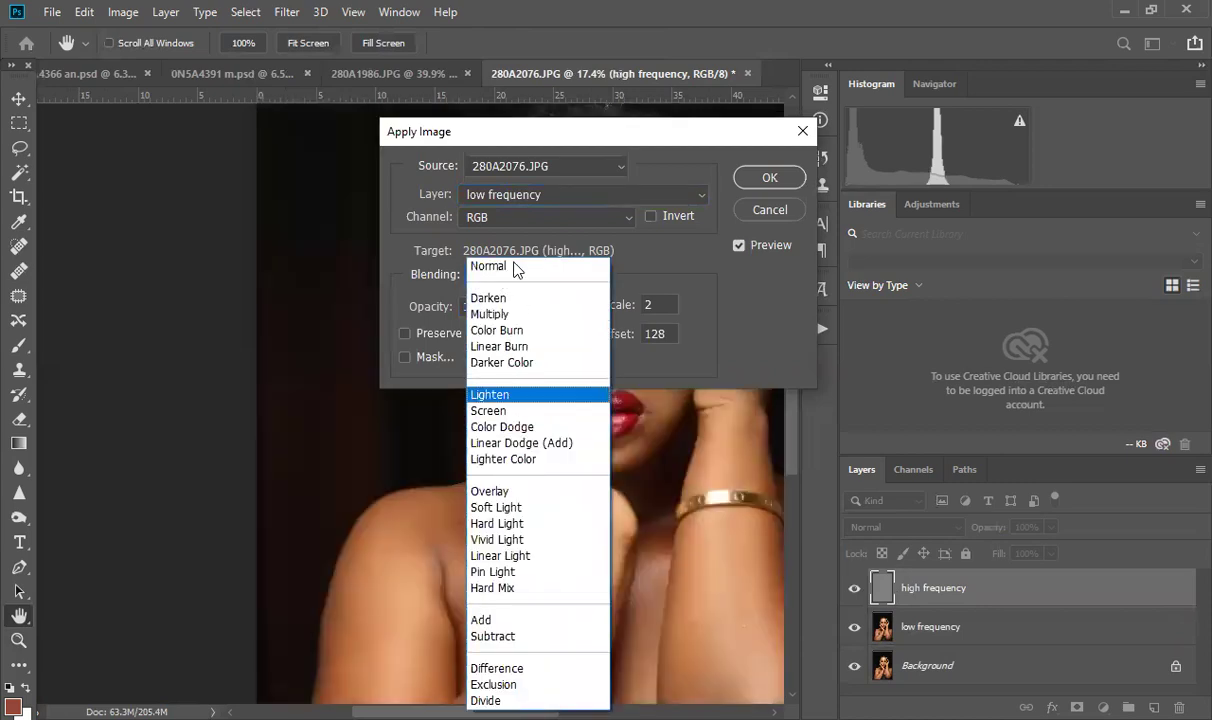
{"action": "left_click", "coordinate": [514, 272]}
{"action": "left_click", "coordinate": [516, 274]}
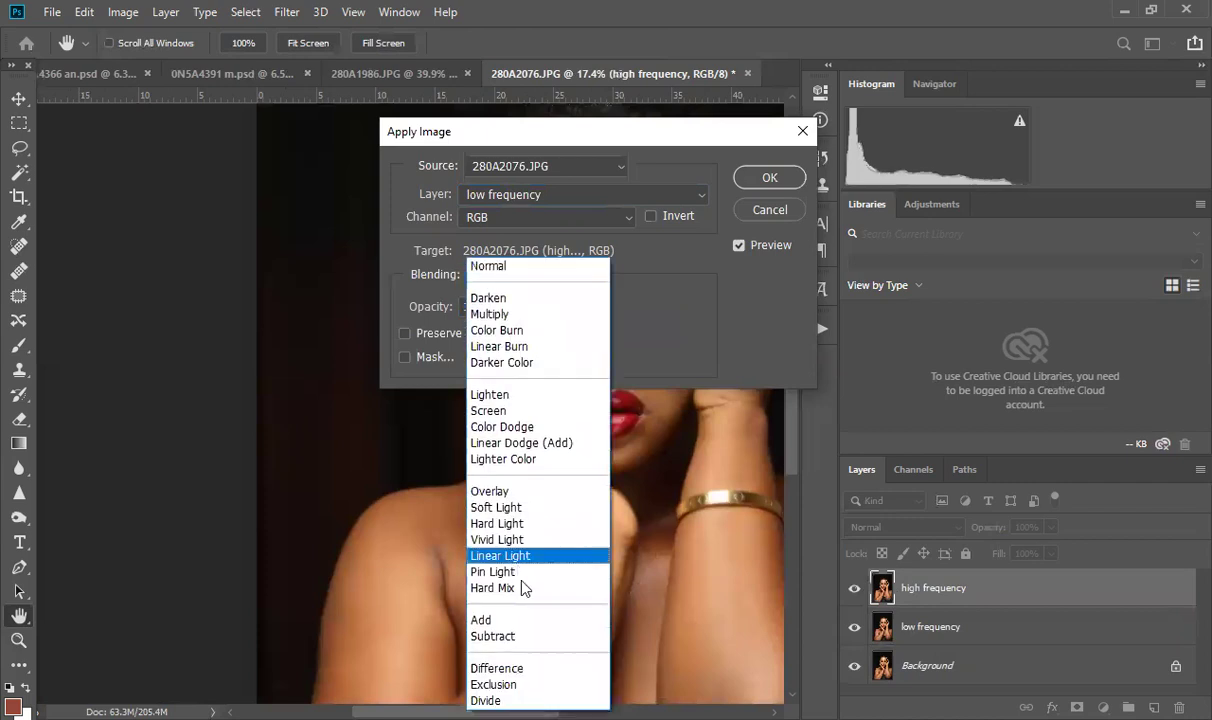
{"action": "left_click", "coordinate": [530, 637]}
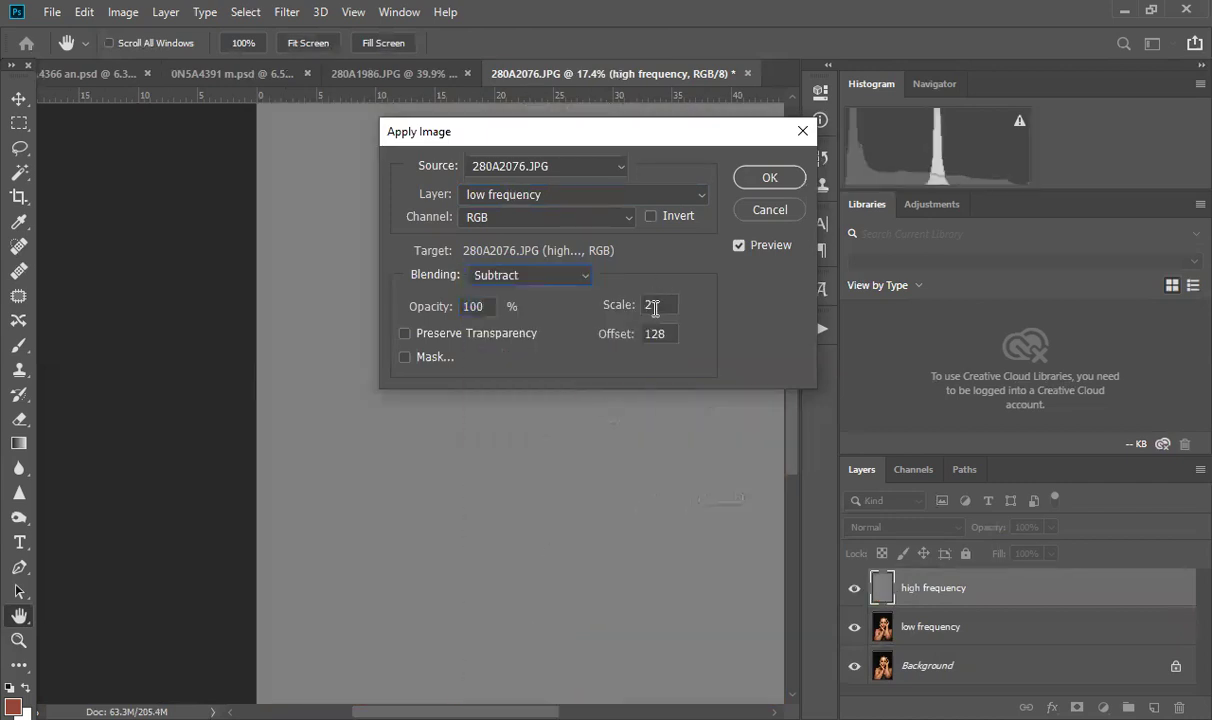
{"action": "key", "text": "Tab"}
{"action": "type", "text": "128"}
{"action": "left_click", "coordinate": [768, 178]}
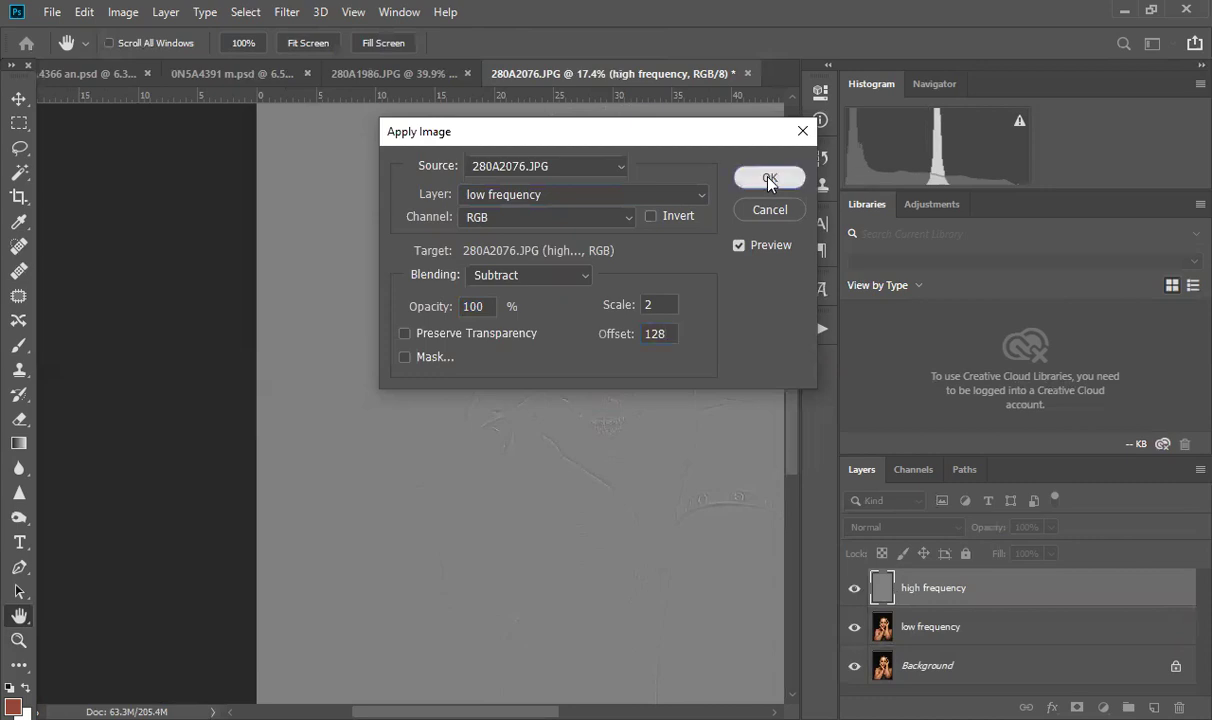
Step: Inspect the grey texture detail of the high frequency layer around the eyes, nose and lips
{"action": "key", "text": "z"}
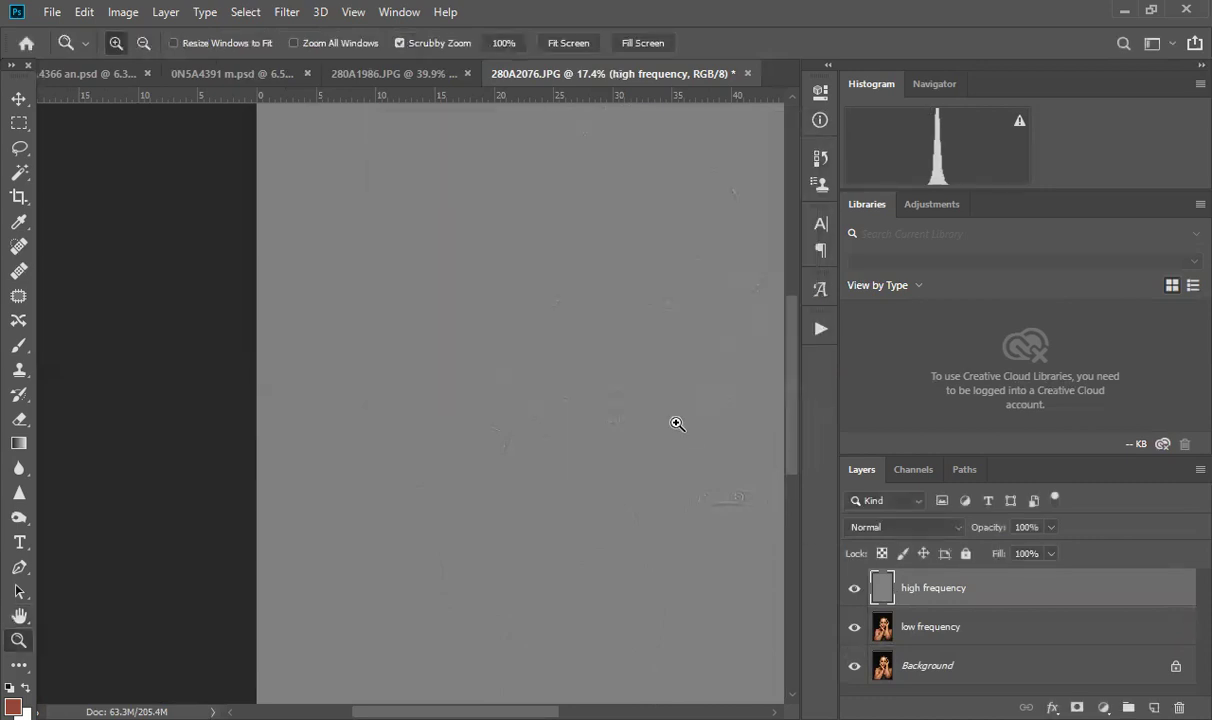
{"action": "left_click_drag", "start_coordinate": [571, 260], "coordinate": [682, 262]}
{"action": "left_click_drag", "start_coordinate": [504, 323], "coordinate": [455, 328]}
{"action": "left_click_drag", "start_coordinate": [615, 335], "coordinate": [563, 343]}
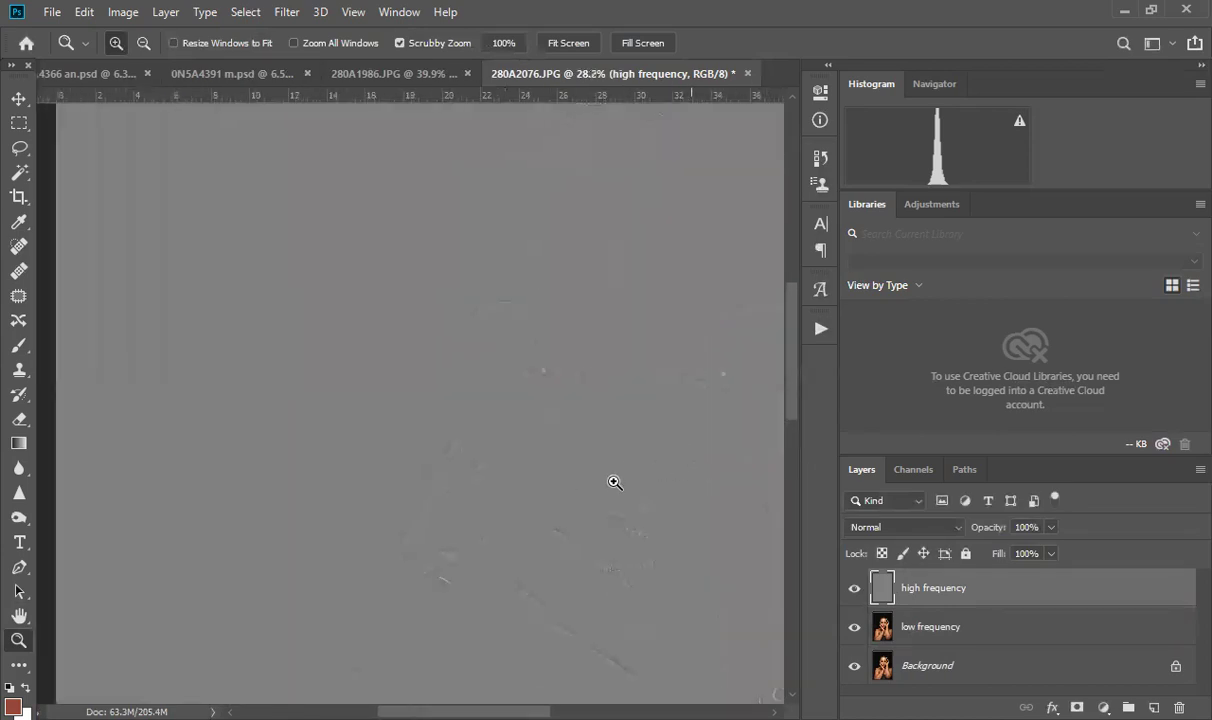
{"action": "left_click_drag", "start_coordinate": [647, 509], "coordinate": [442, 374]}
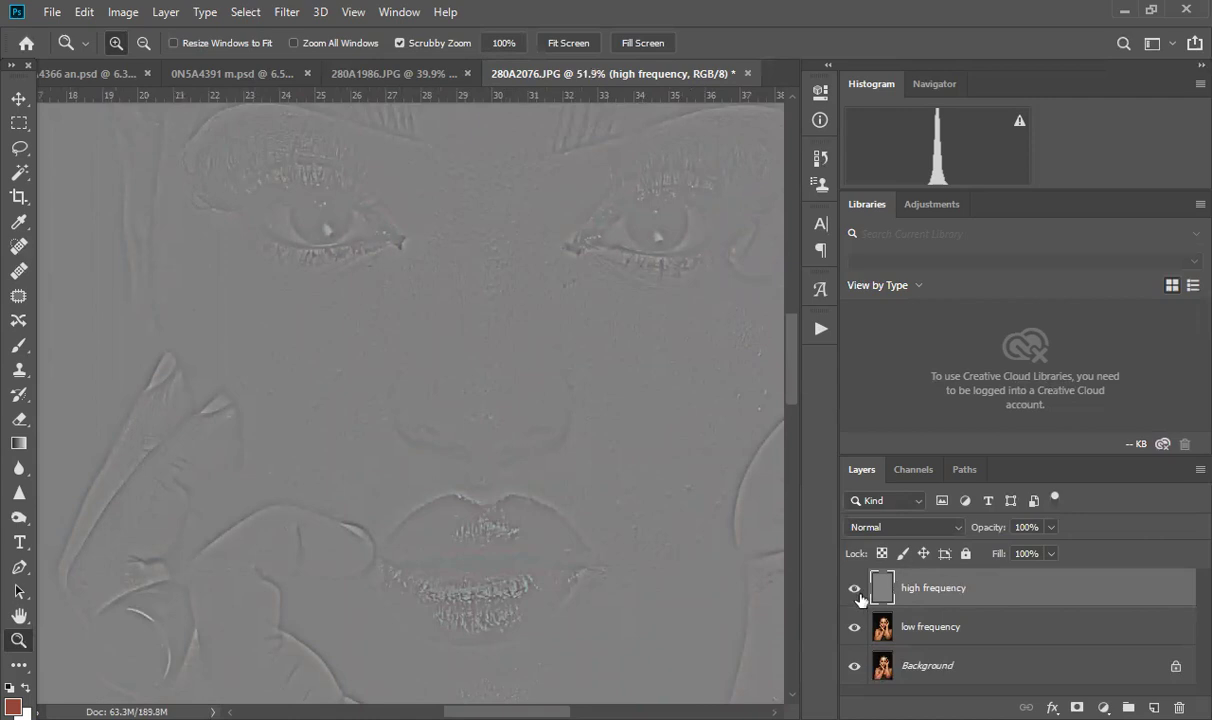
Step: Hide the Background and high frequency layers and examine the blurred low frequency layer on the arm and face
{"action": "left_click", "coordinate": [854, 668]}
{"action": "left_click", "coordinate": [855, 590]}
{"action": "mouse_move", "coordinate": [354, 346]}
{"action": "left_mouse_down"}
{"action": "mouse_move", "coordinate": [471, 344]}
{"action": "mouse_move", "coordinate": [369, 344]}
{"action": "left_mouse_up"}
{"action": "key", "text": "space"}
{"action": "left_click_drag", "start_coordinate": [466, 534], "coordinate": [430, 284]}
{"action": "left_click_drag", "start_coordinate": [618, 378], "coordinate": [60, 280]}
{"action": "left_click_drag", "start_coordinate": [452, 514], "coordinate": [465, 298]}
{"action": "left_click_drag", "start_coordinate": [437, 393], "coordinate": [508, 384]}
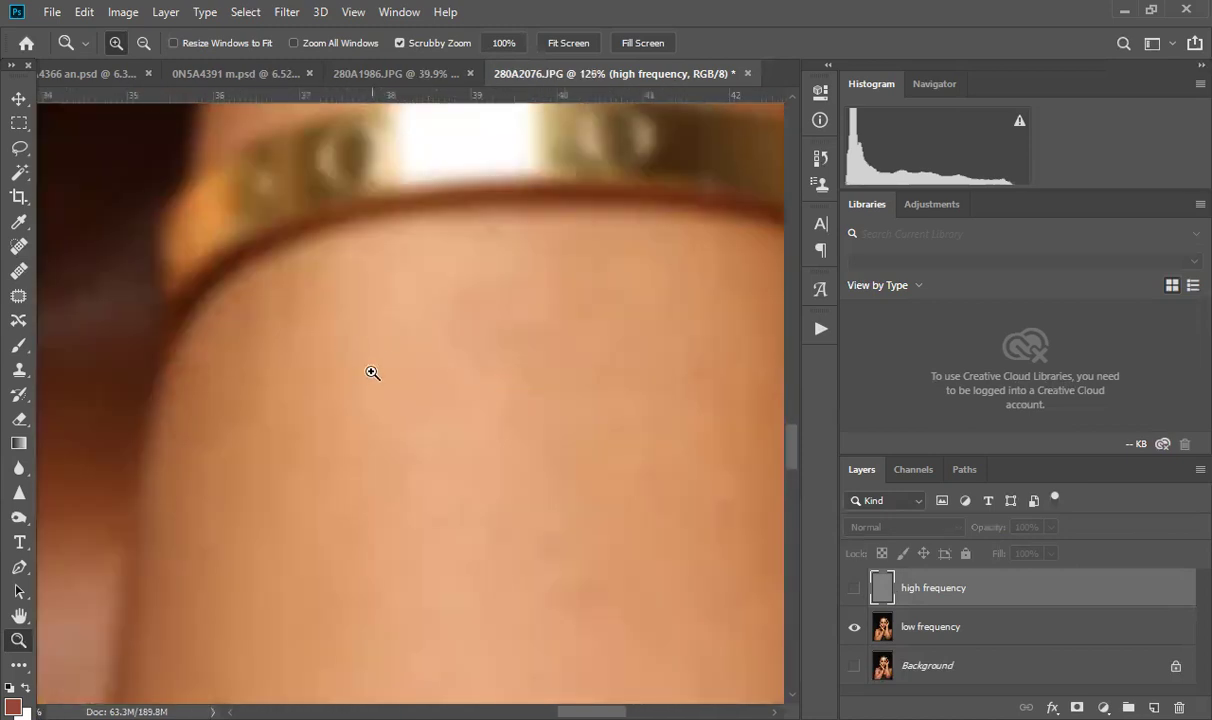
{"action": "left_click_drag", "start_coordinate": [427, 350], "coordinate": [552, 630]}
{"action": "key", "text": "space"}
{"action": "left_click_drag", "start_coordinate": [540, 275], "coordinate": [480, 634]}
{"action": "left_click_drag", "start_coordinate": [485, 385], "coordinate": [439, 562]}
Step: Show and select the high frequency layer again and inspect the forehead's skin texture up close
{"action": "left_click", "coordinate": [932, 622]}
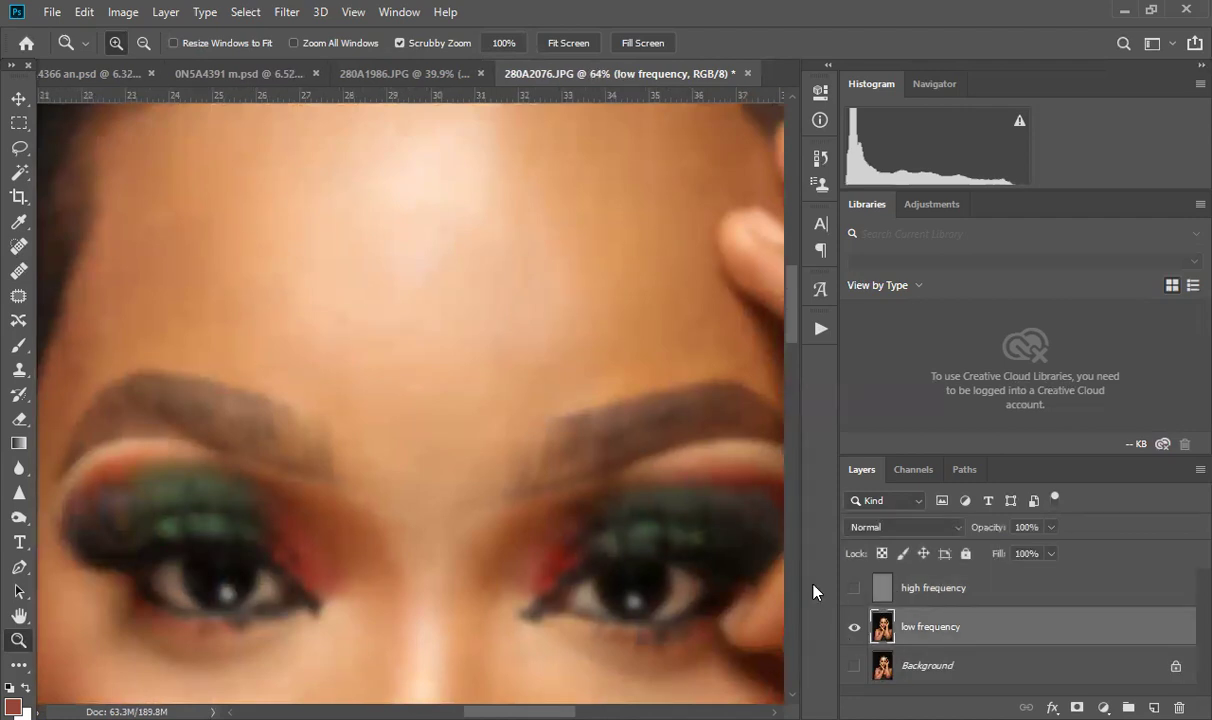
{"action": "left_click", "coordinate": [855, 590]}
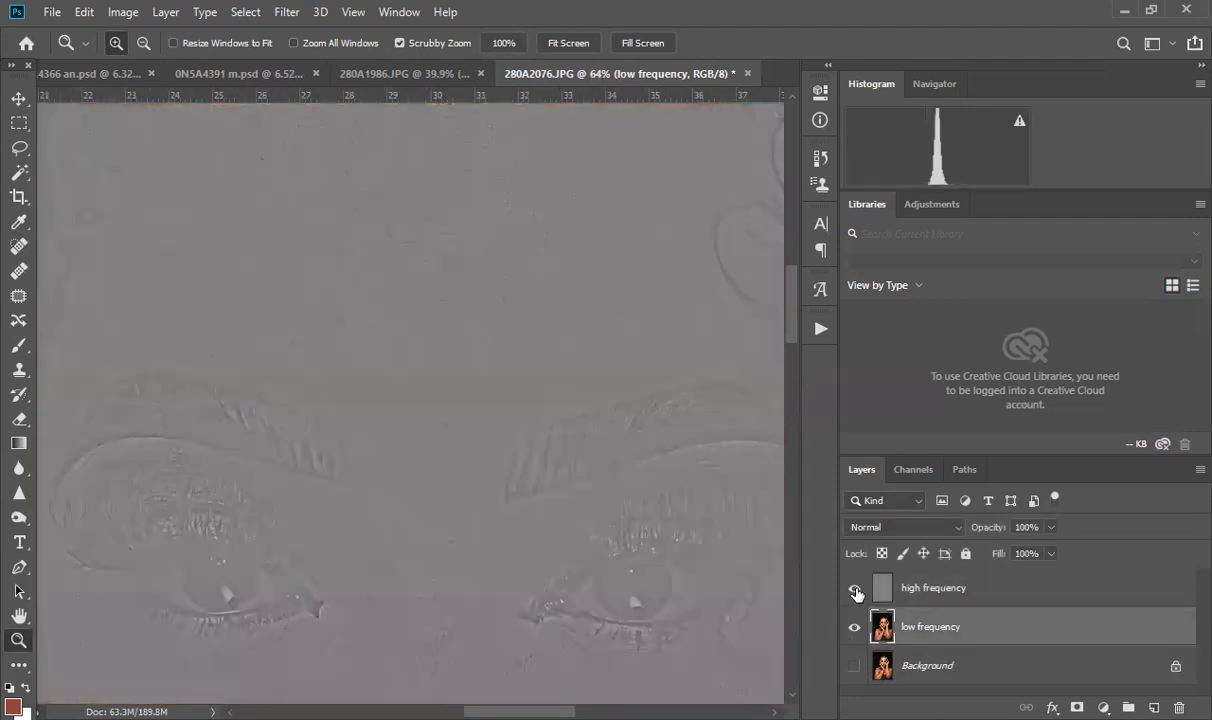
{"action": "left_click", "coordinate": [912, 586]}
{"action": "left_click_drag", "start_coordinate": [542, 285], "coordinate": [541, 281]}
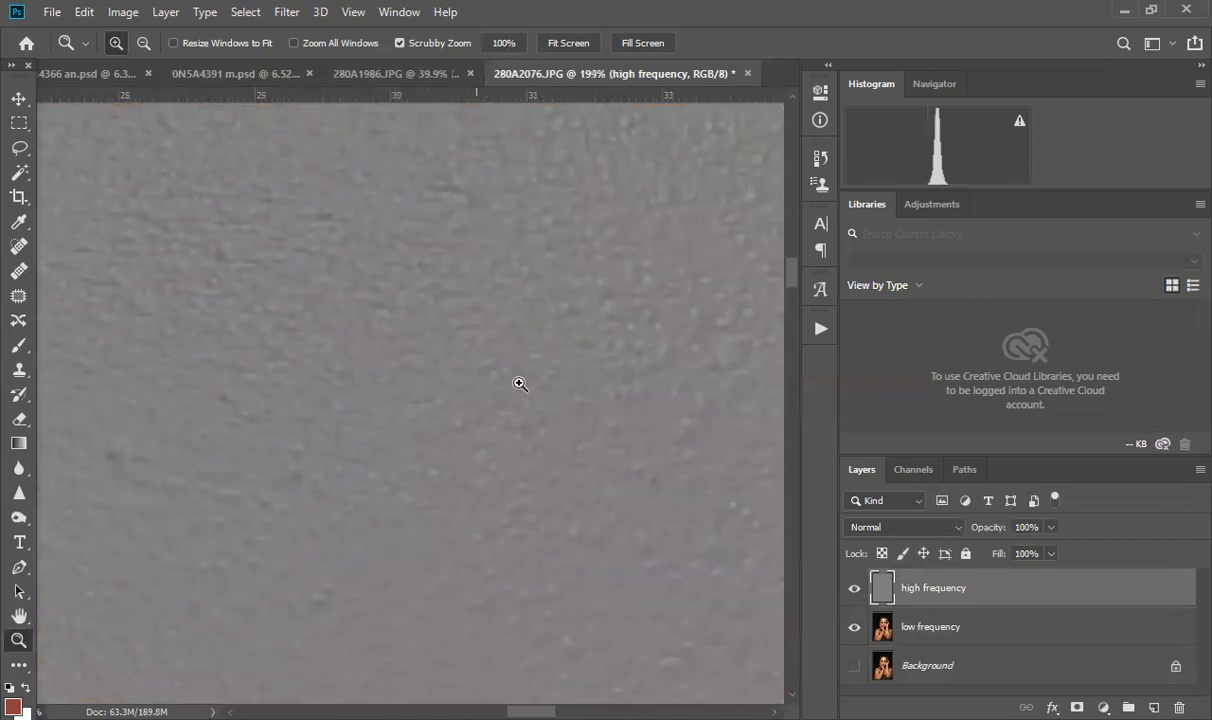
Step: Set the high frequency layer's blend mode to Linear Light after checking its skin texture around the eye
{"action": "left_click_drag", "start_coordinate": [441, 379], "coordinate": [544, 338]}
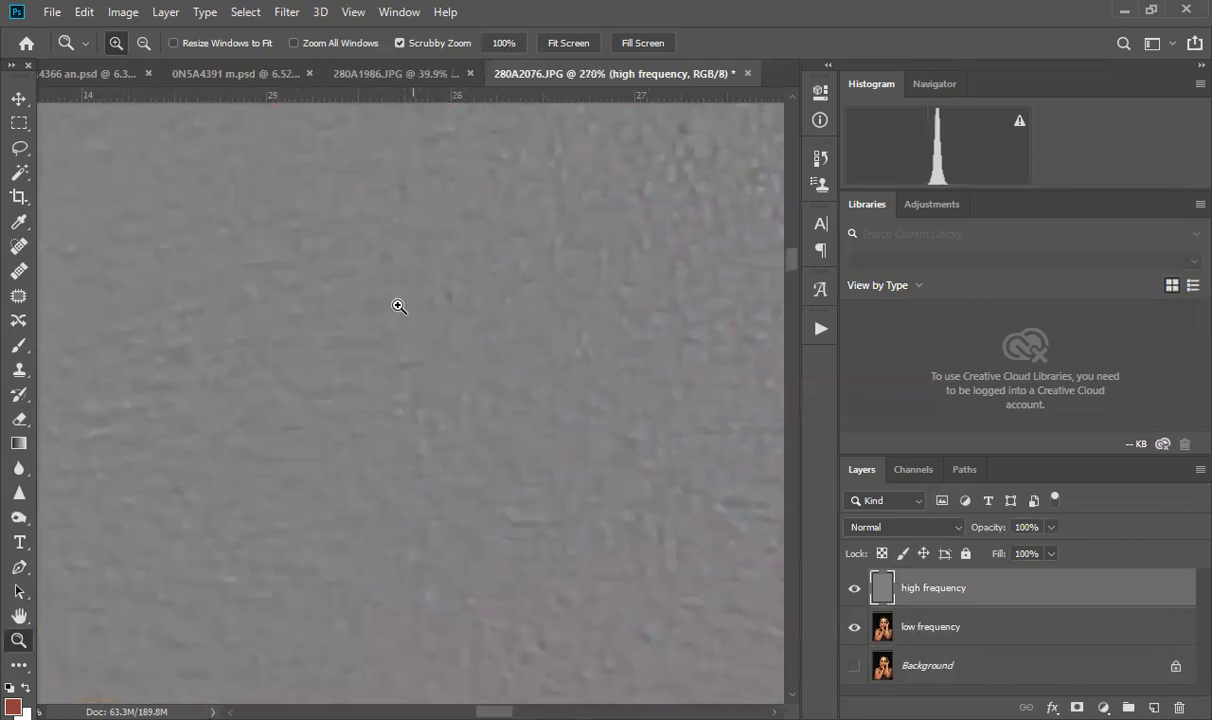
{"action": "left_click_drag", "start_coordinate": [503, 476], "coordinate": [503, 273]}
{"action": "left_click_drag", "start_coordinate": [453, 322], "coordinate": [548, 347]}
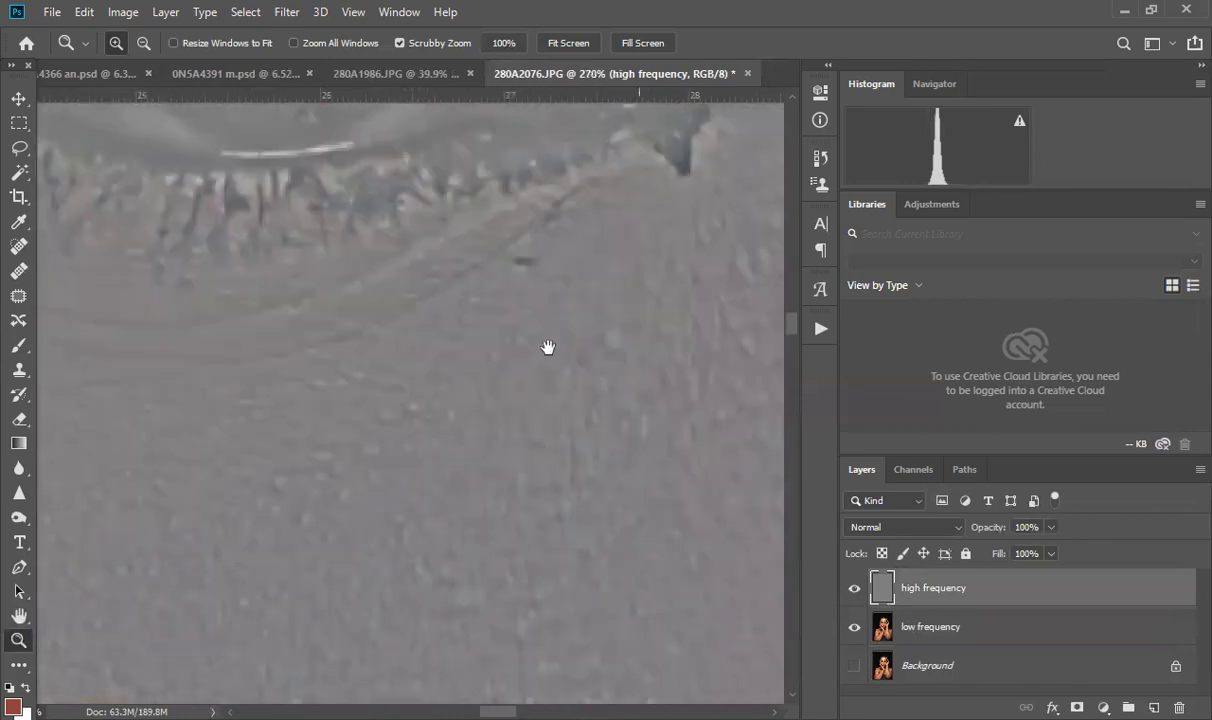
{"action": "left_click_drag", "start_coordinate": [631, 582], "coordinate": [601, 317]}
{"action": "left_click_drag", "start_coordinate": [653, 496], "coordinate": [558, 456]}
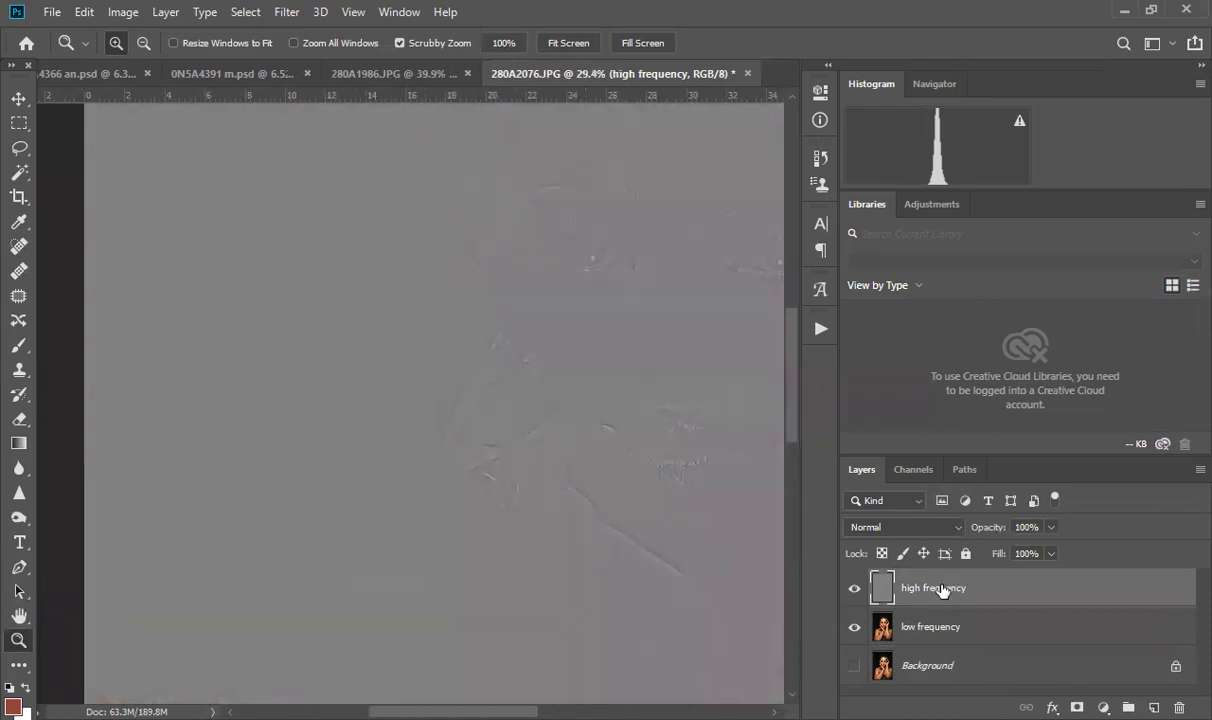
{"action": "left_click", "coordinate": [909, 533]}
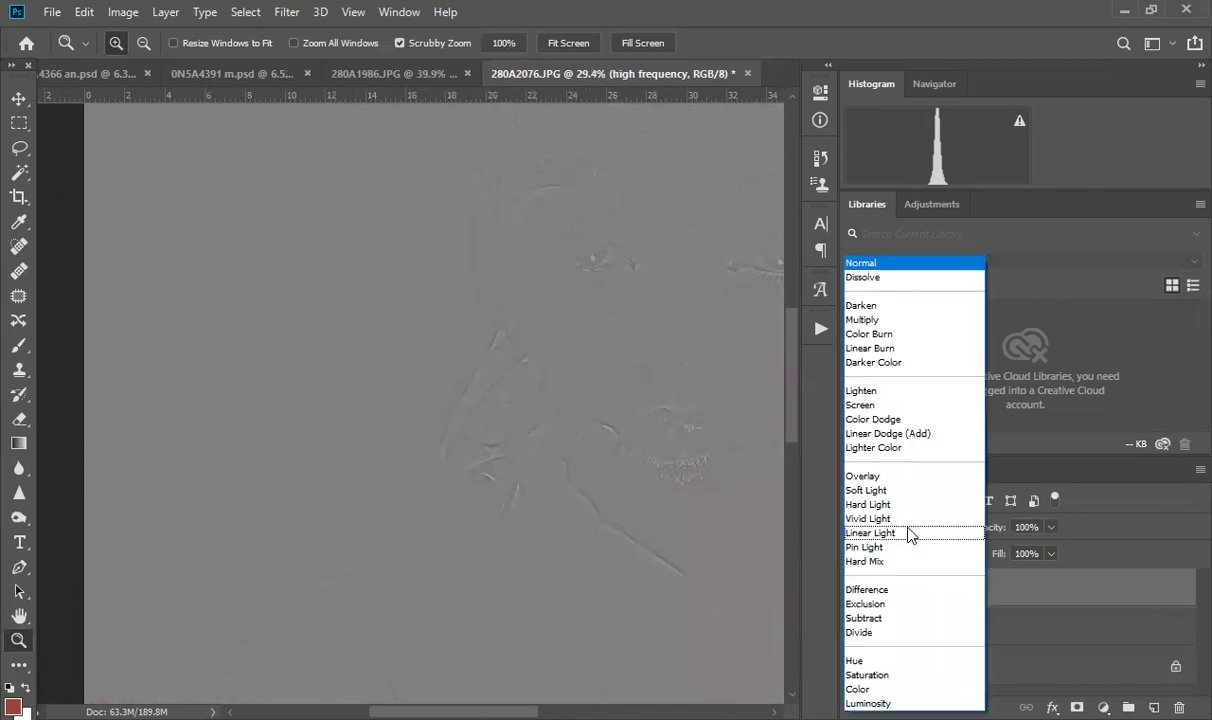
{"action": "left_click", "coordinate": [870, 533]}
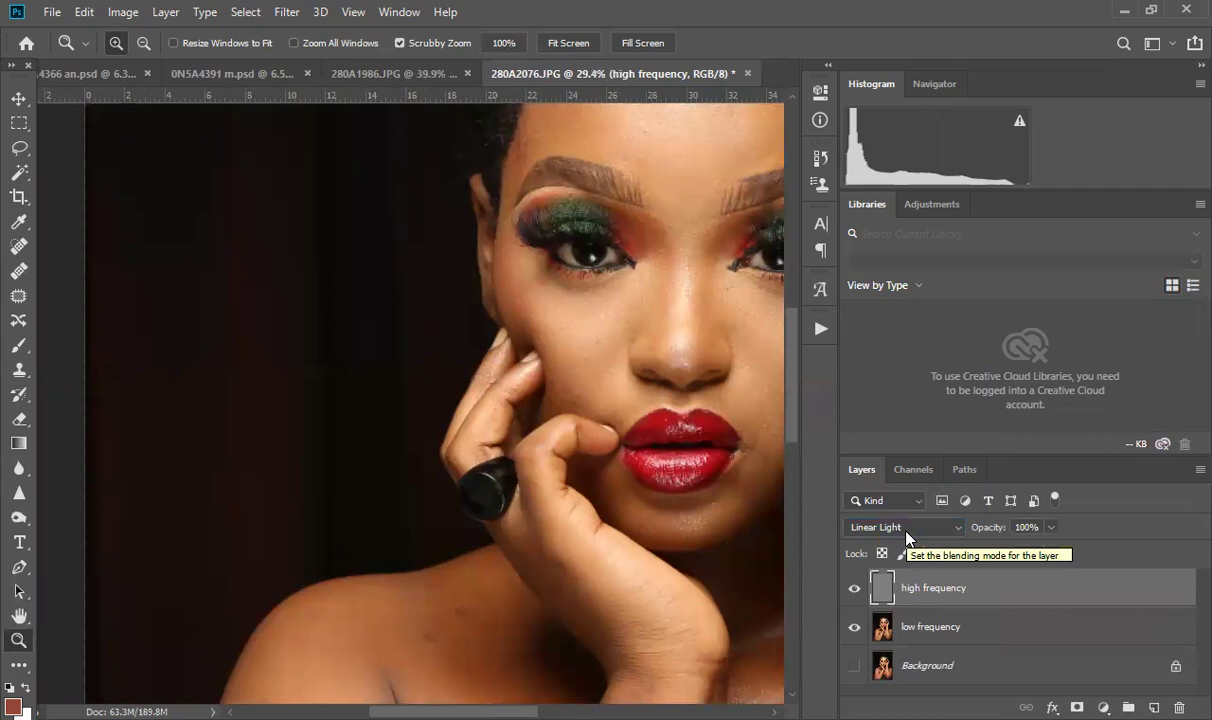
{"action": "left_click_drag", "start_coordinate": [640, 335], "coordinate": [400, 411]}
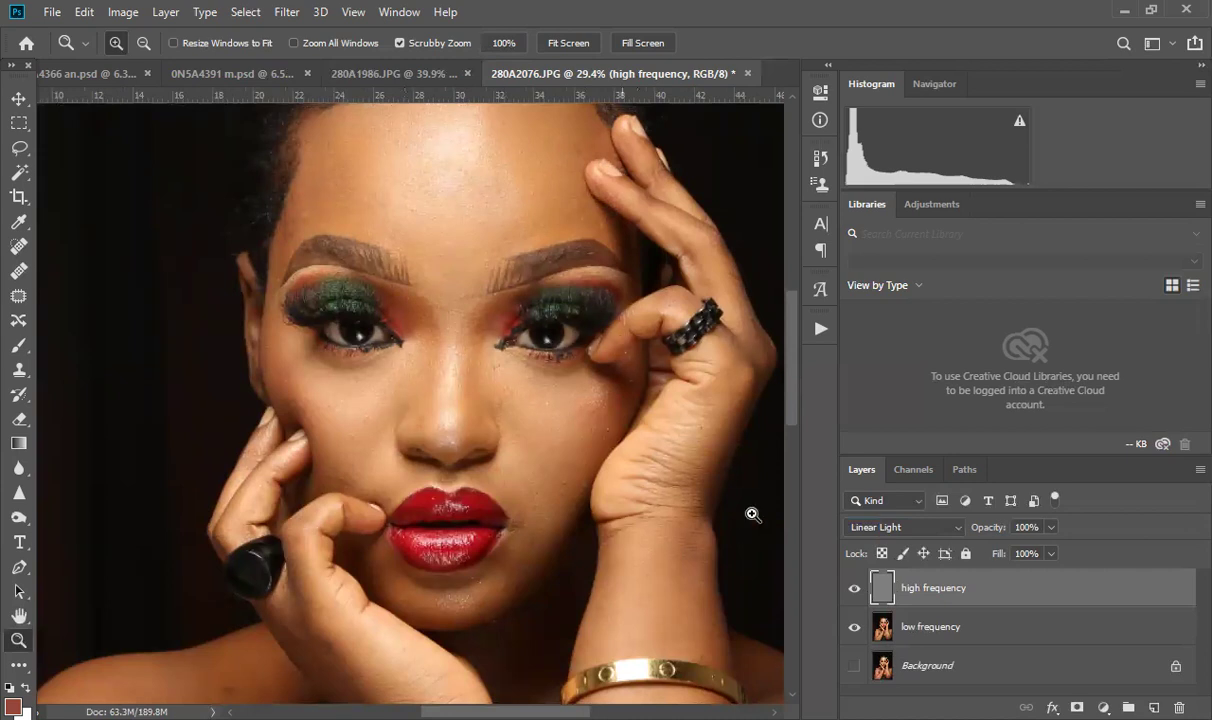
Step: Group the high frequency and low frequency layers together above the Background
{"action": "key", "text": "ctrl+alt+a"}
{"action": "right_click", "coordinate": [886, 590]}
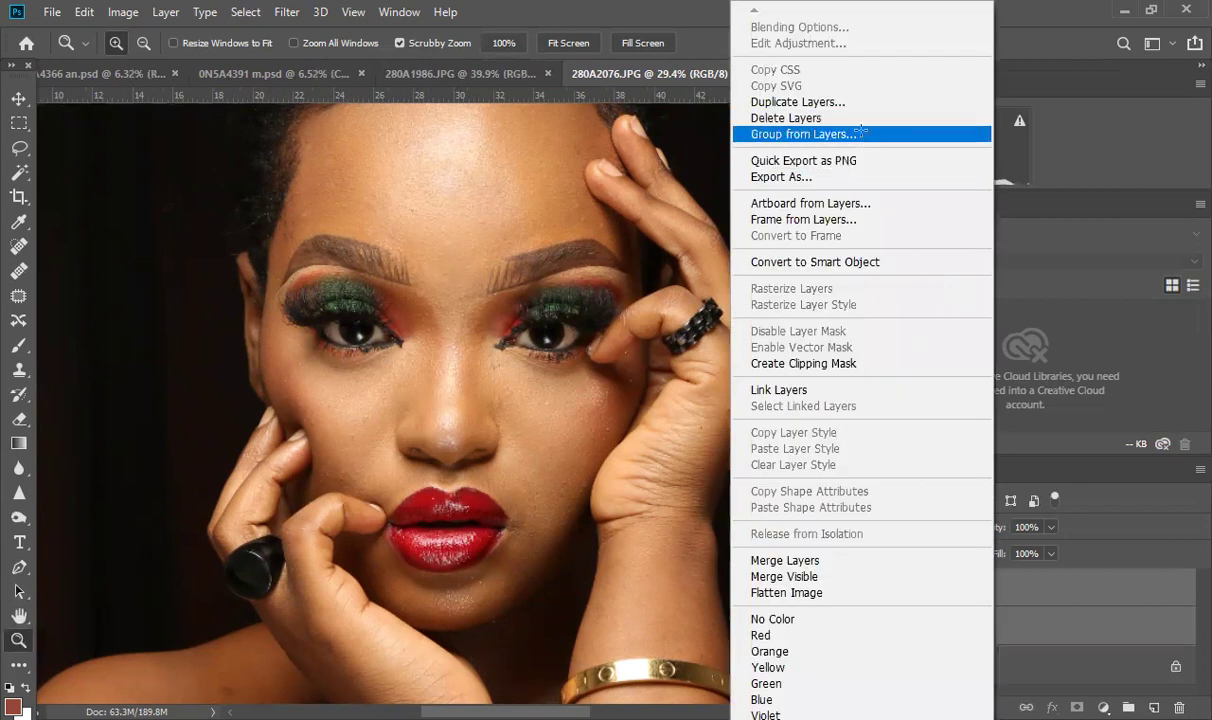
{"action": "left_click", "coordinate": [490, 160]}
{"action": "key", "text": "ctrl+g"}
{"action": "left_click_drag", "start_coordinate": [467, 211], "coordinate": [457, 284]}
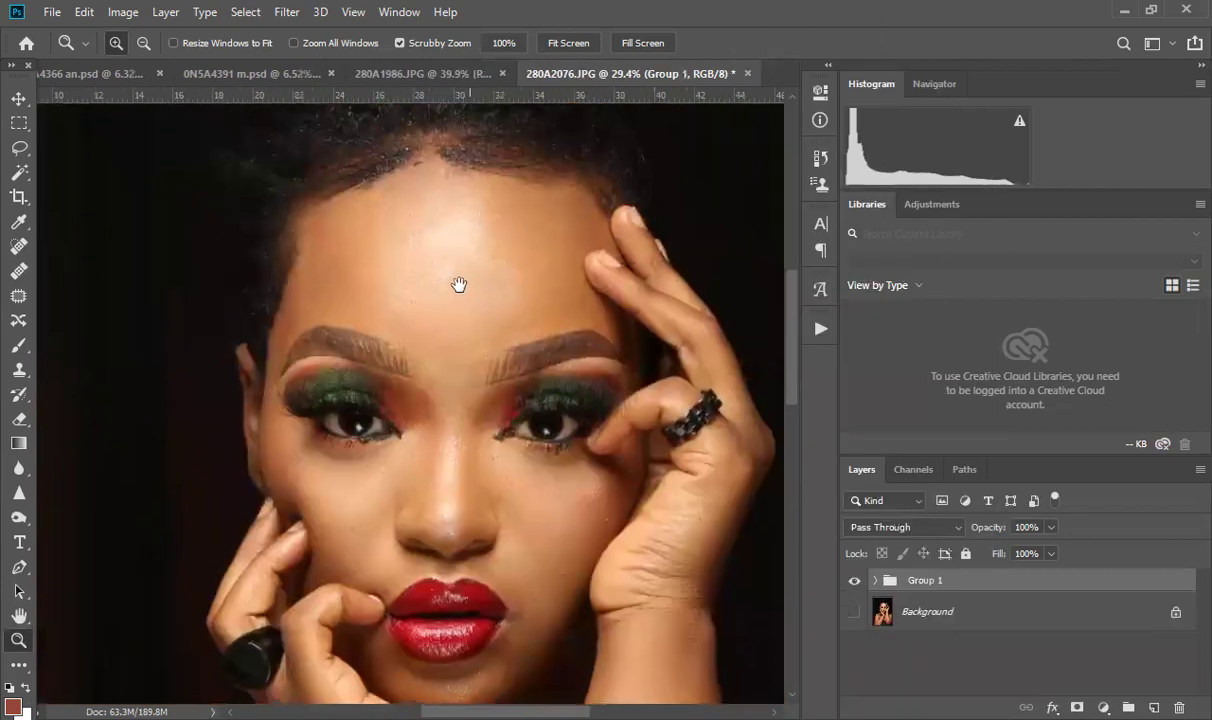
Step: Show the Background layer again and select the low frequency layer inside the expanded group
{"action": "left_click", "coordinate": [875, 581]}
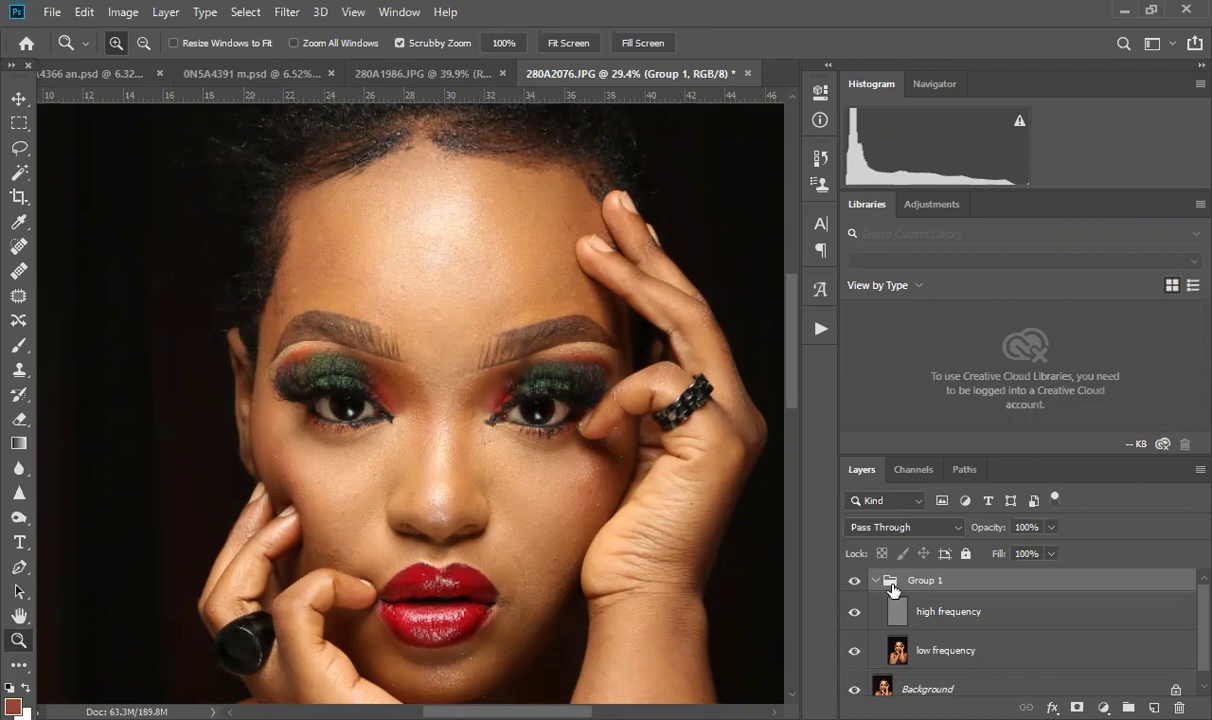
{"action": "key", "text": "ctrl+shift+z"}
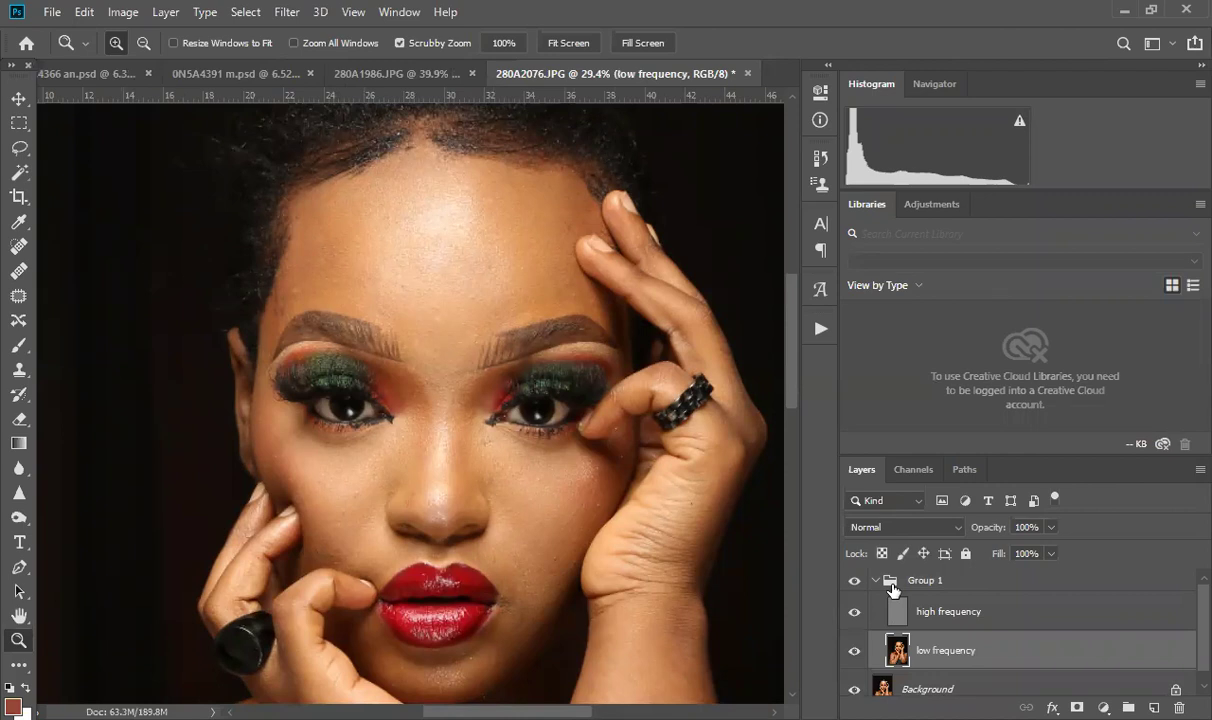
{"action": "mouse_move", "coordinate": [485, 188]}
{"action": "left_mouse_down"}
{"action": "mouse_move", "coordinate": [411, 281]}
{"action": "mouse_move", "coordinate": [427, 275]}
{"action": "left_mouse_up"}
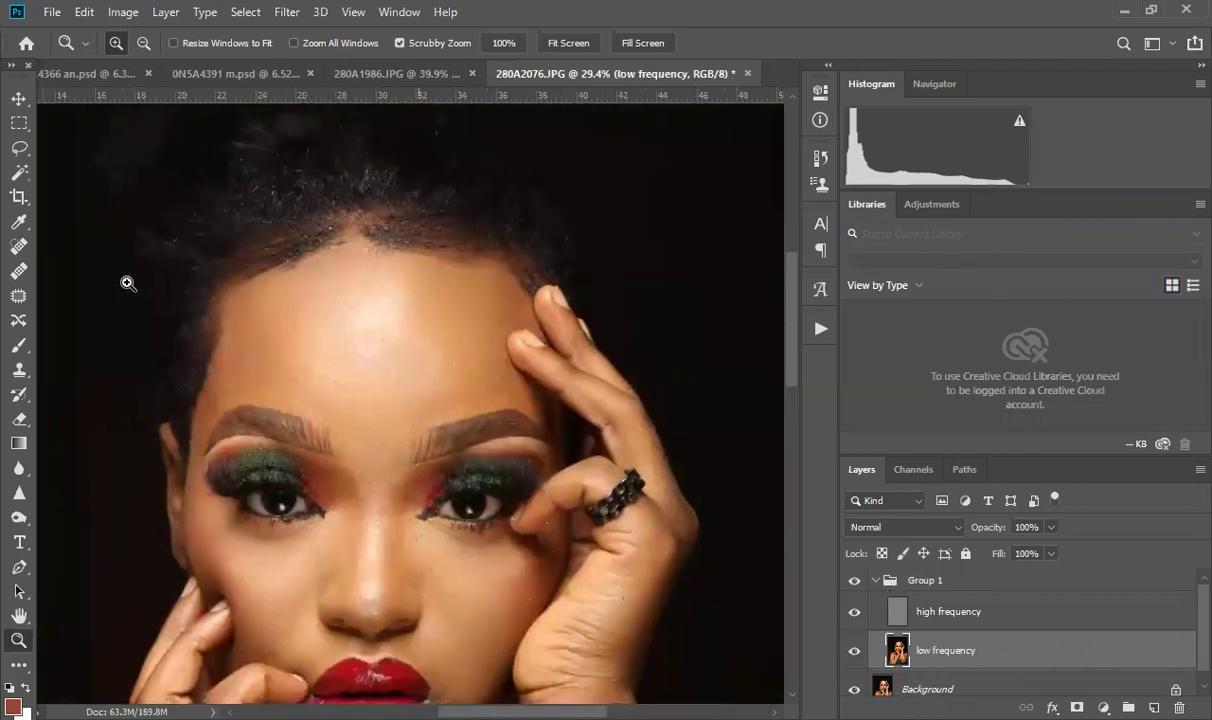
Step: Activate the Lasso tool with a feather of 12 px
{"action": "left_click", "coordinate": [20, 149]}
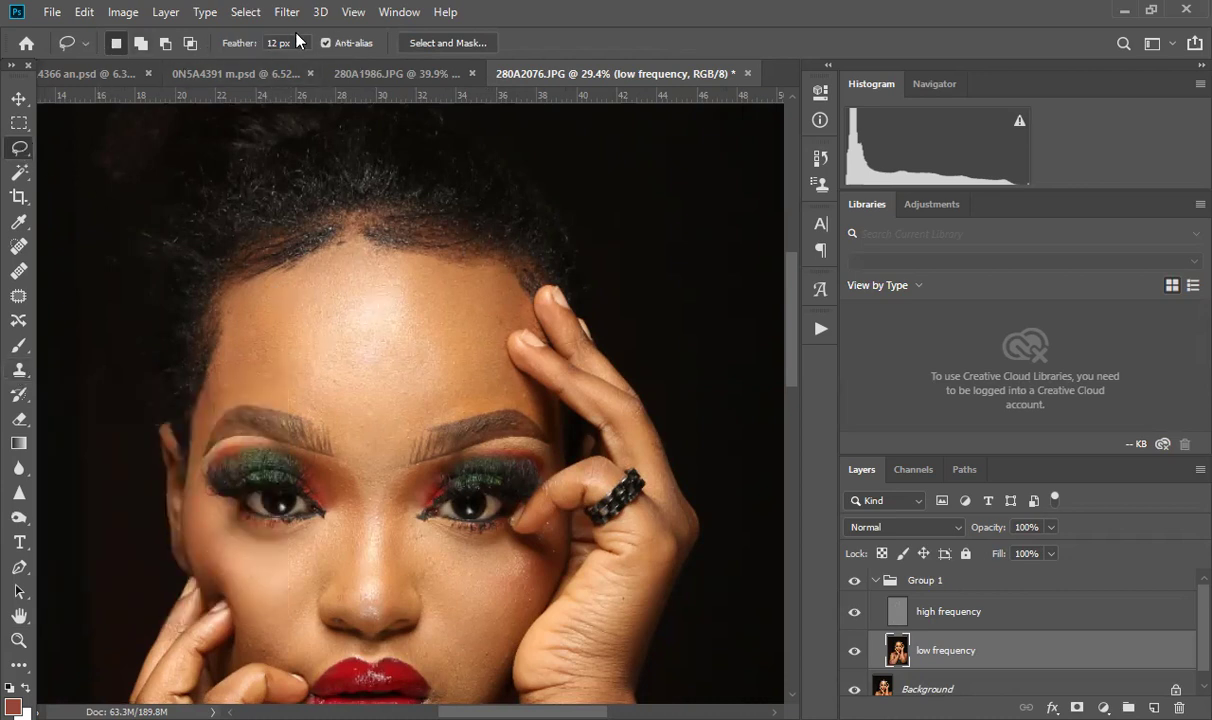
{"action": "left_click", "coordinate": [229, 44]}
{"action": "type", "text": "12"}
{"action": "key", "text": "Return"}
{"action": "mouse_move", "coordinate": [481, 284]}
{"action": "left_mouse_down"}
{"action": "mouse_move", "coordinate": [383, 266]}
{"action": "mouse_move", "coordinate": [345, 245]}
{"action": "mouse_move", "coordinate": [260, 286]}
{"action": "mouse_move", "coordinate": [233, 315]}
{"action": "left_mouse_up"}
{"action": "mouse_move", "coordinate": [224, 383]}
{"action": "left_mouse_down"}
{"action": "mouse_move", "coordinate": [206, 408]}
{"action": "mouse_move", "coordinate": [257, 388]}
{"action": "mouse_move", "coordinate": [297, 395]}
{"action": "mouse_move", "coordinate": [334, 415]}
{"action": "mouse_move", "coordinate": [362, 454]}
{"action": "mouse_move", "coordinate": [452, 402]}
{"action": "mouse_move", "coordinate": [499, 393]}
{"action": "mouse_move", "coordinate": [538, 406]}
{"action": "mouse_move", "coordinate": [493, 353]}
{"action": "mouse_move", "coordinate": [491, 333]}
{"action": "mouse_move", "coordinate": [516, 310]}
{"action": "mouse_move", "coordinate": [472, 280]}
{"action": "left_mouse_up"}
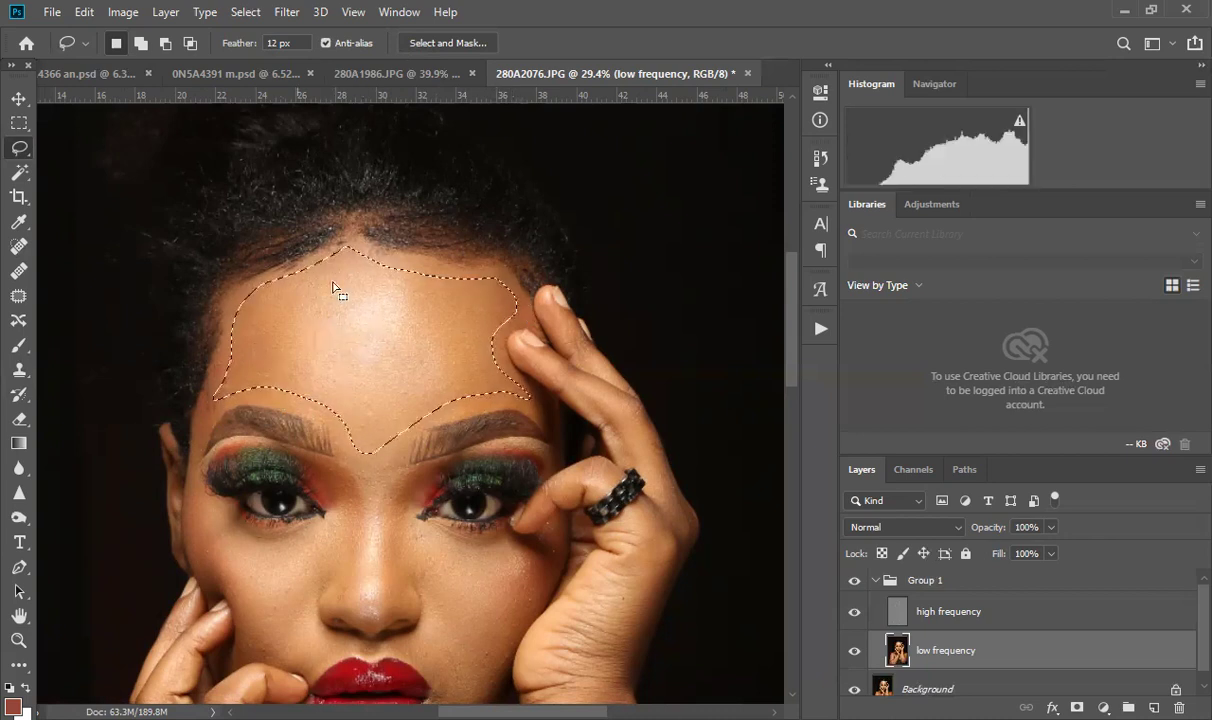
{"action": "key", "text": "space"}
{"action": "left_click_drag", "start_coordinate": [430, 413], "coordinate": [432, 236]}
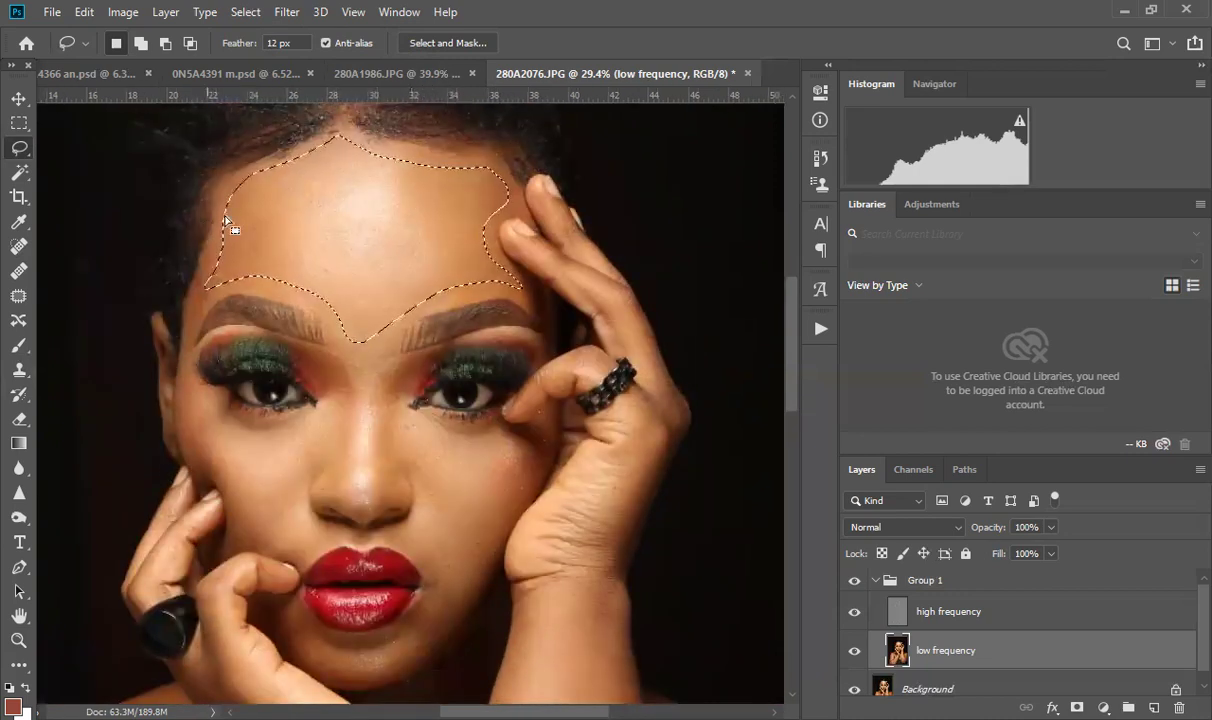
{"action": "left_click", "coordinate": [333, 181]}
{"action": "mouse_move", "coordinate": [424, 141]}
{"action": "left_mouse_down"}
{"action": "mouse_move", "coordinate": [305, 142]}
{"action": "mouse_move", "coordinate": [202, 290]}
{"action": "mouse_move", "coordinate": [272, 605]}
{"action": "mouse_move", "coordinate": [460, 565]}
{"action": "mouse_move", "coordinate": [520, 195]}
{"action": "mouse_move", "coordinate": [225, 335]}
{"action": "mouse_move", "coordinate": [410, 140]}
{"action": "mouse_move", "coordinate": [424, 141]}
{"action": "left_mouse_up"}
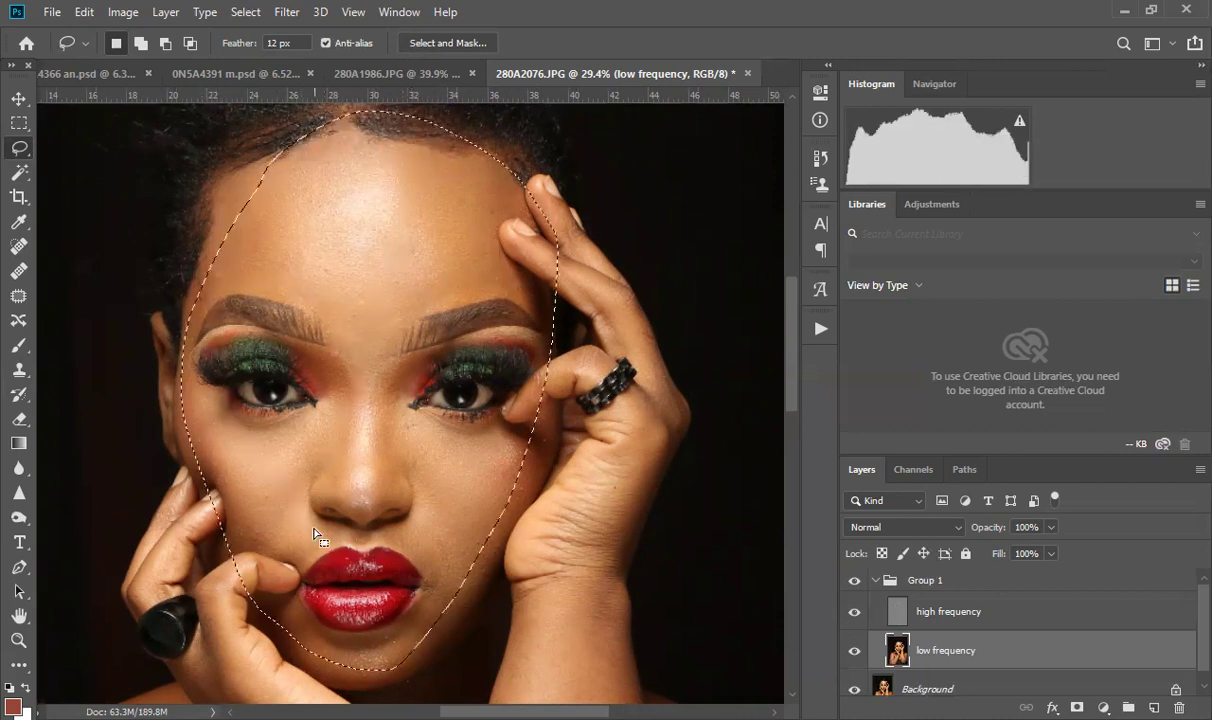
{"action": "key", "text": "ctrl+d"}
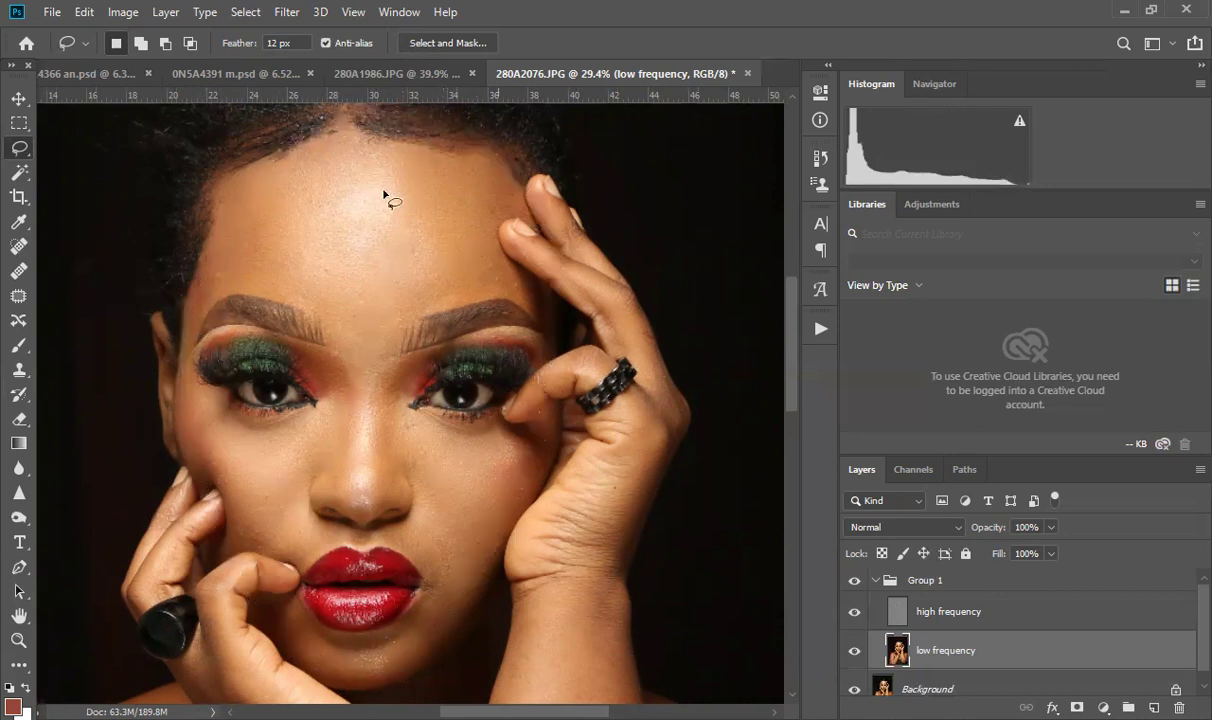
Step: Outline the forehead skin with a freehand selection, keeping clear of the hairline, eyebrows and fingers
{"action": "mouse_move", "coordinate": [350, 150]}
{"action": "left_mouse_down"}
{"action": "mouse_move", "coordinate": [237, 194]}
{"action": "mouse_move", "coordinate": [203, 290]}
{"action": "mouse_move", "coordinate": [214, 279]}
{"action": "mouse_move", "coordinate": [313, 287]}
{"action": "mouse_move", "coordinate": [362, 338]}
{"action": "mouse_move", "coordinate": [446, 294]}
{"action": "mouse_move", "coordinate": [521, 285]}
{"action": "mouse_move", "coordinate": [484, 243]}
{"action": "mouse_move", "coordinate": [499, 195]}
{"action": "mouse_move", "coordinate": [486, 178]}
{"action": "mouse_move", "coordinate": [338, 158]}
{"action": "left_mouse_up"}
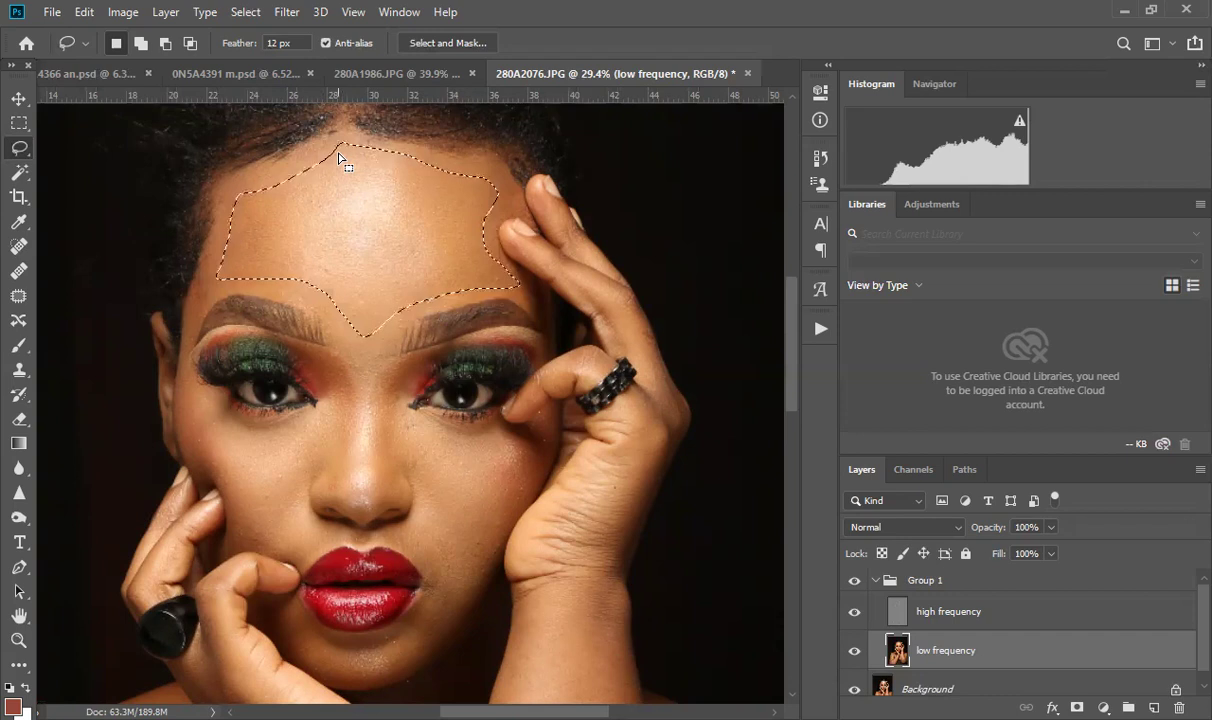
{"action": "left_click", "coordinate": [287, 12]}
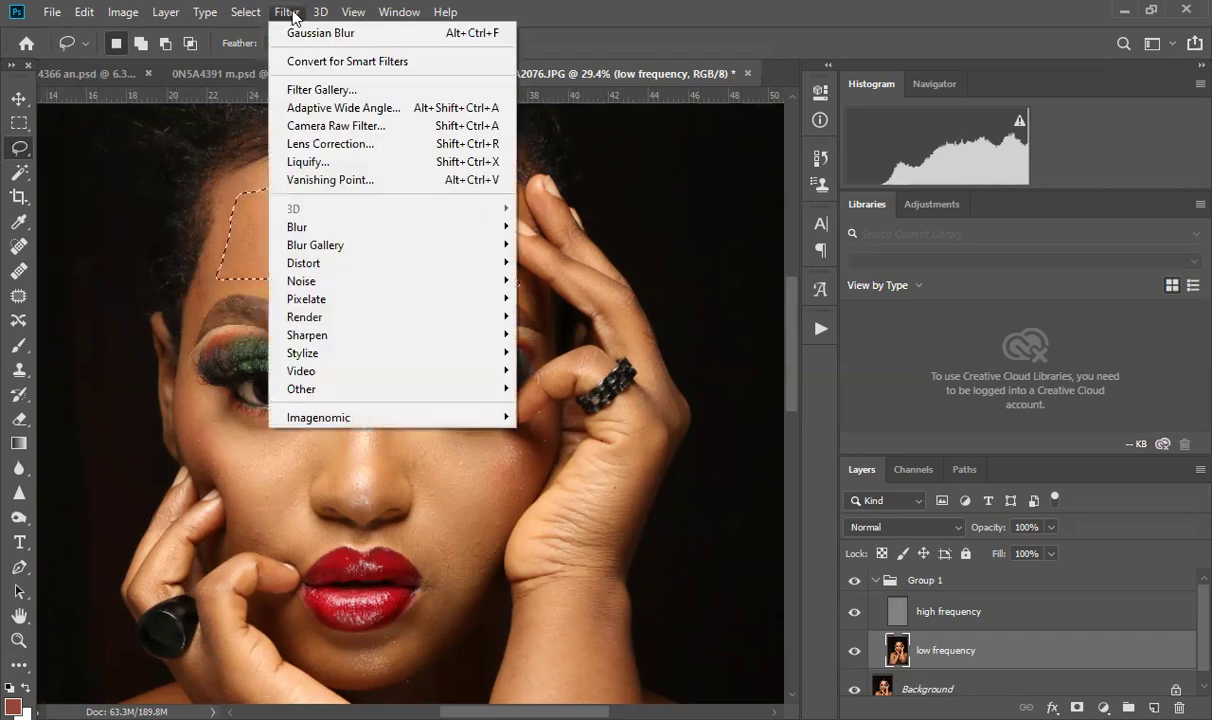
{"action": "left_click", "coordinate": [868, 543]}
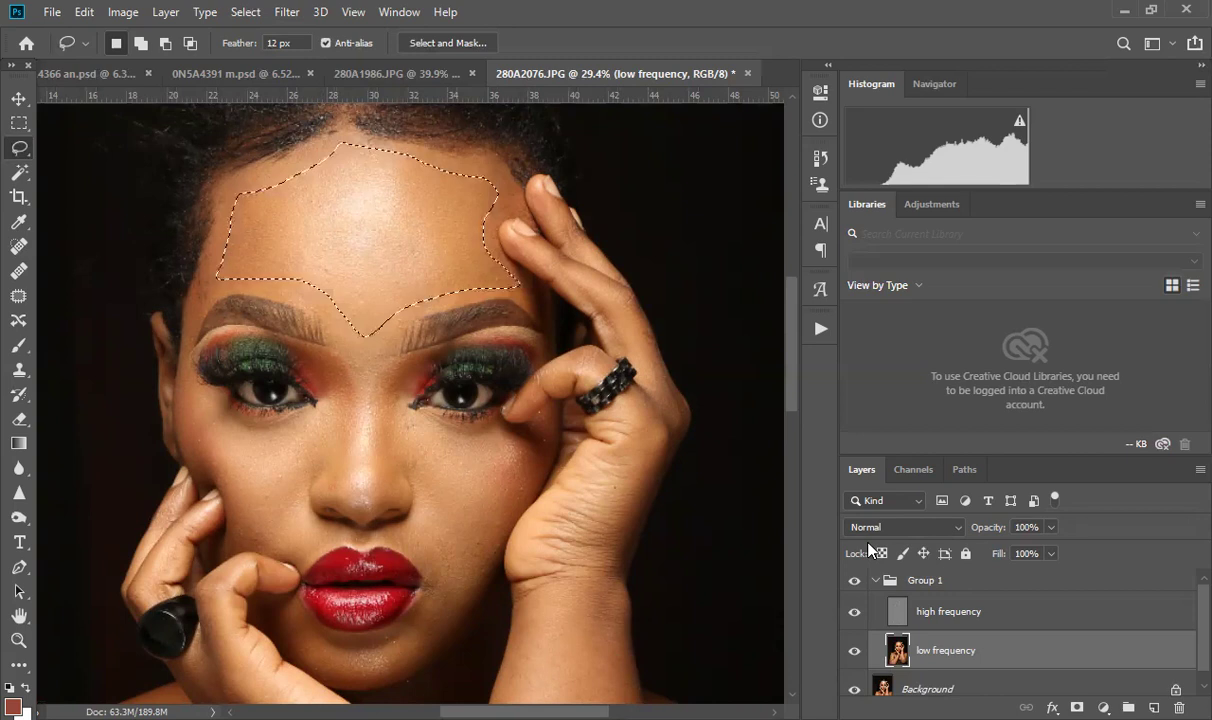
Step: Start a Gaussian Blur on the selected forehead of the low frequency layer and set its radius to 33.2 pixels
{"action": "left_click", "coordinate": [283, 16]}
{"action": "mouse_move", "coordinate": [473, 227]}
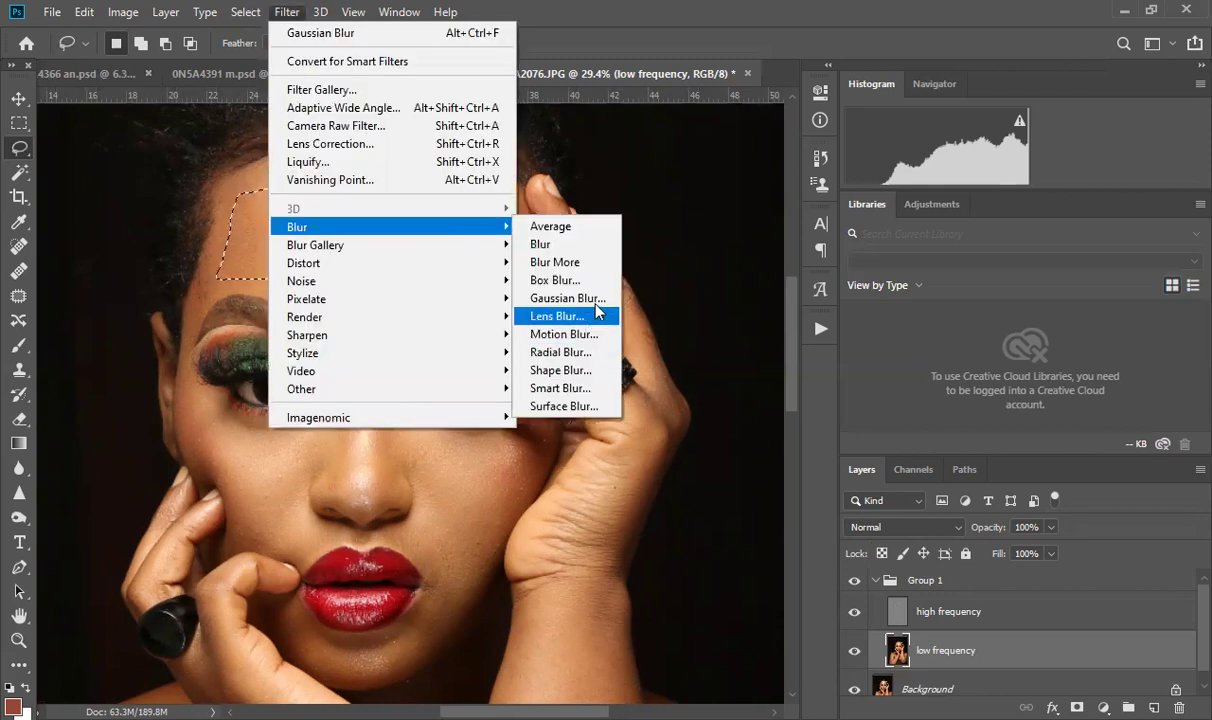
{"action": "left_click", "coordinate": [565, 298]}
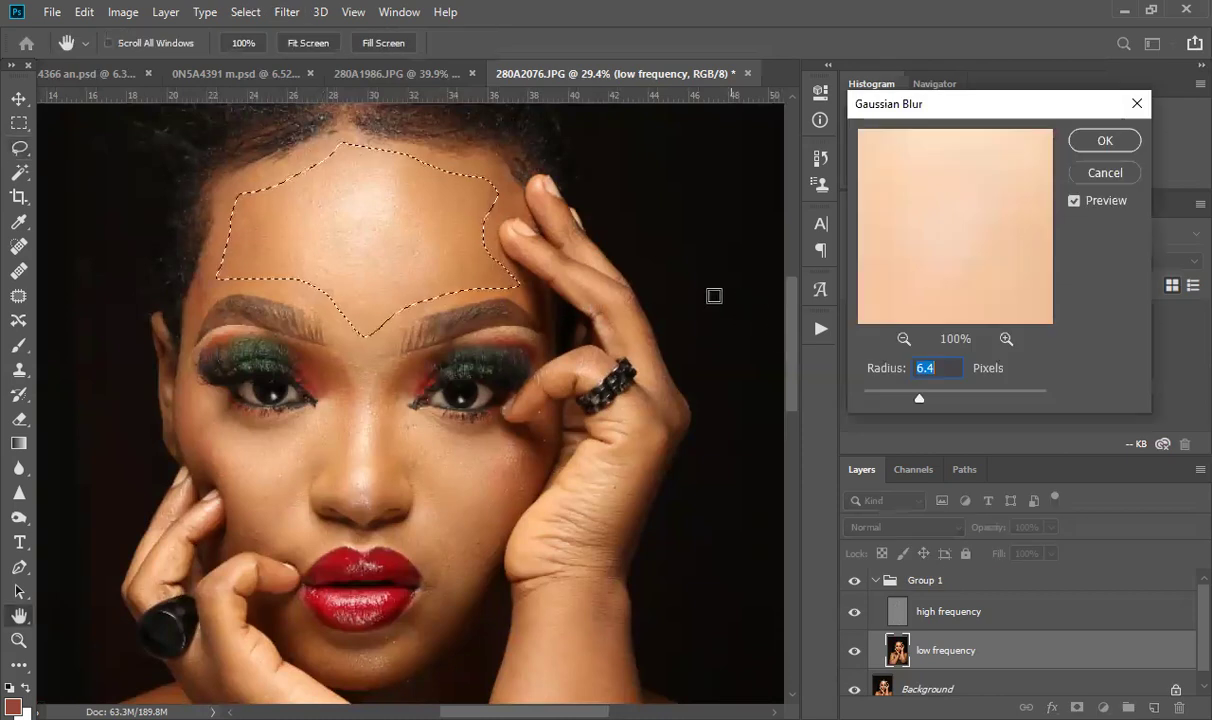
{"action": "left_click_drag", "start_coordinate": [573, 268], "coordinate": [582, 399]}
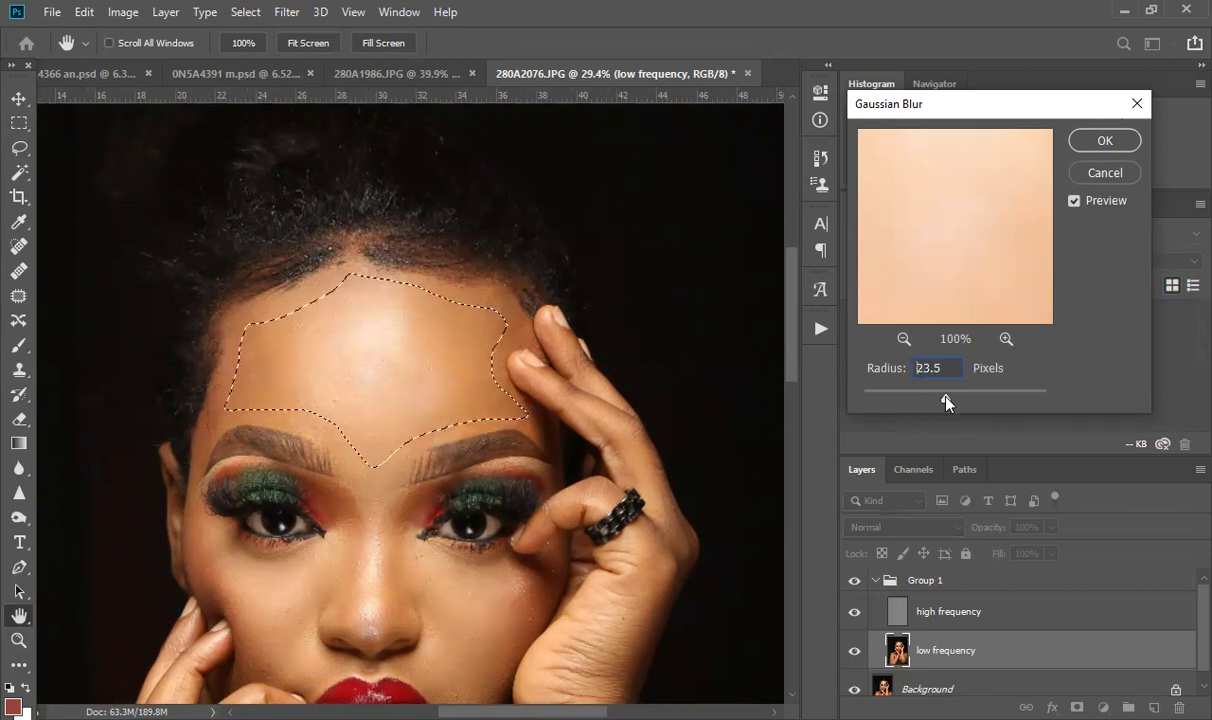
{"action": "left_click_drag", "start_coordinate": [945, 398], "coordinate": [955, 398]}
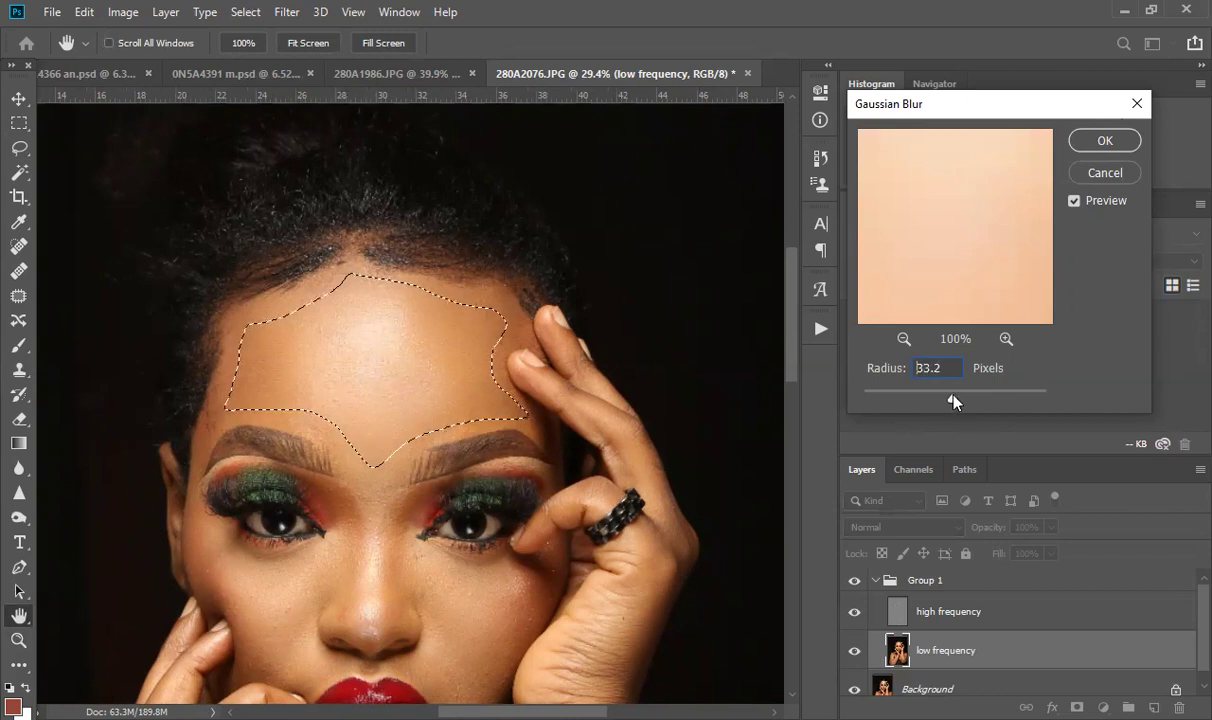
{"action": "left_click_drag", "start_coordinate": [953, 401], "coordinate": [953, 401]}
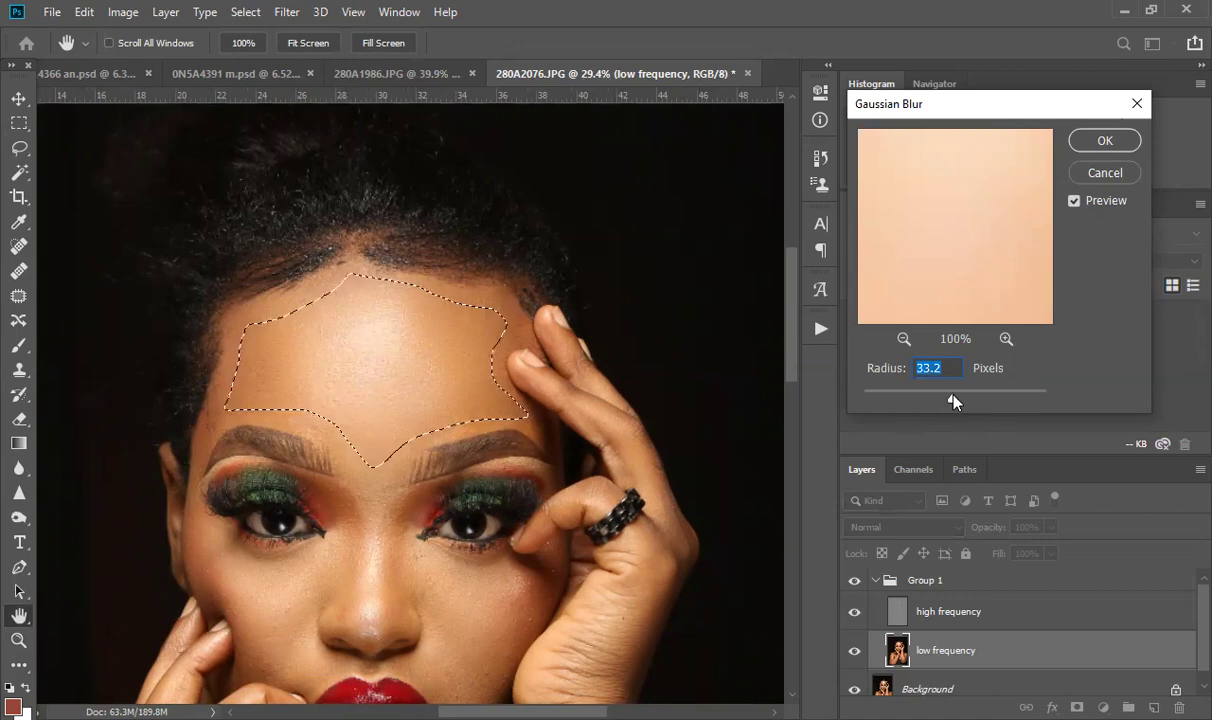
Step: Examine the previewed blur on the forehead's skin texture at several magnifications, both up close and from further back
{"action": "key", "text": "ctrl+plus"}
{"action": "key", "text": "ctrl+plus"}
{"action": "key", "text": "ctrl+plus"}
{"action": "key", "text": "ctrl+plus"}
{"action": "key", "text": "ctrl+plus"}
{"action": "key", "text": "ctrl+plus"}
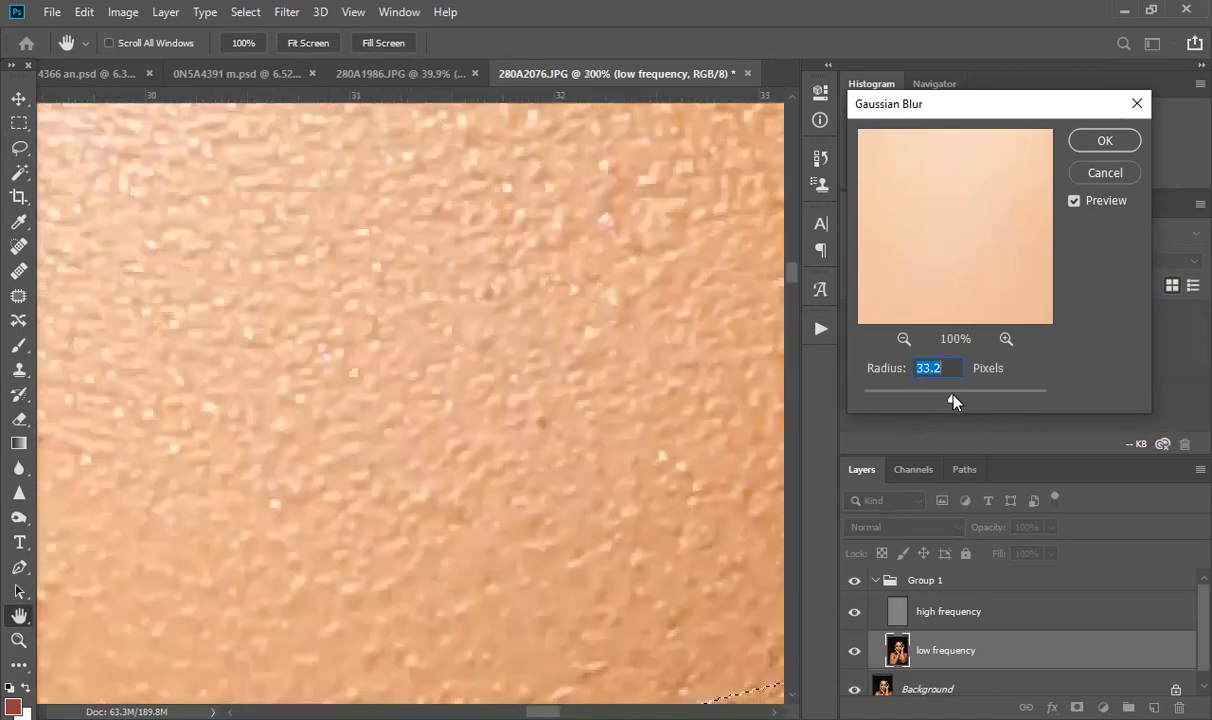
{"action": "key", "text": "ctrl+minus"}
{"action": "key", "text": "ctrl+minus"}
{"action": "key", "text": "ctrl+minus"}
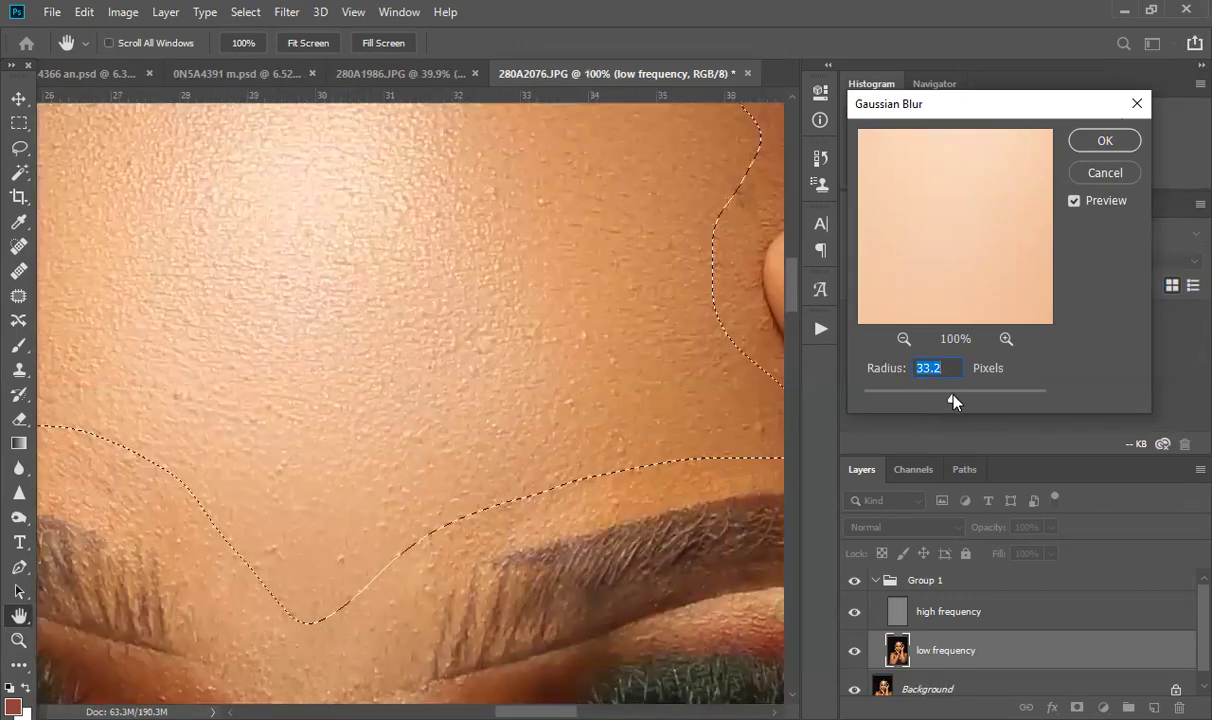
{"action": "key", "text": "ctrl+minus"}
{"action": "key", "text": "ctrl+plus"}
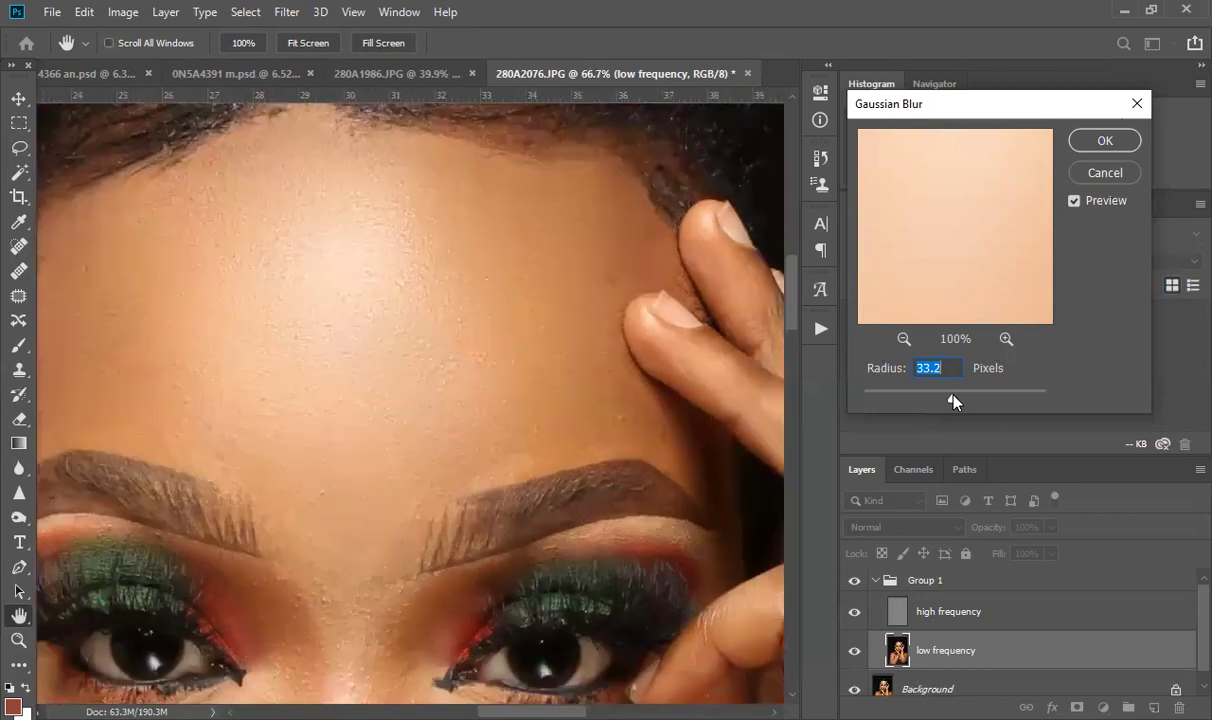
{"action": "key", "text": "ctrl+minus"}
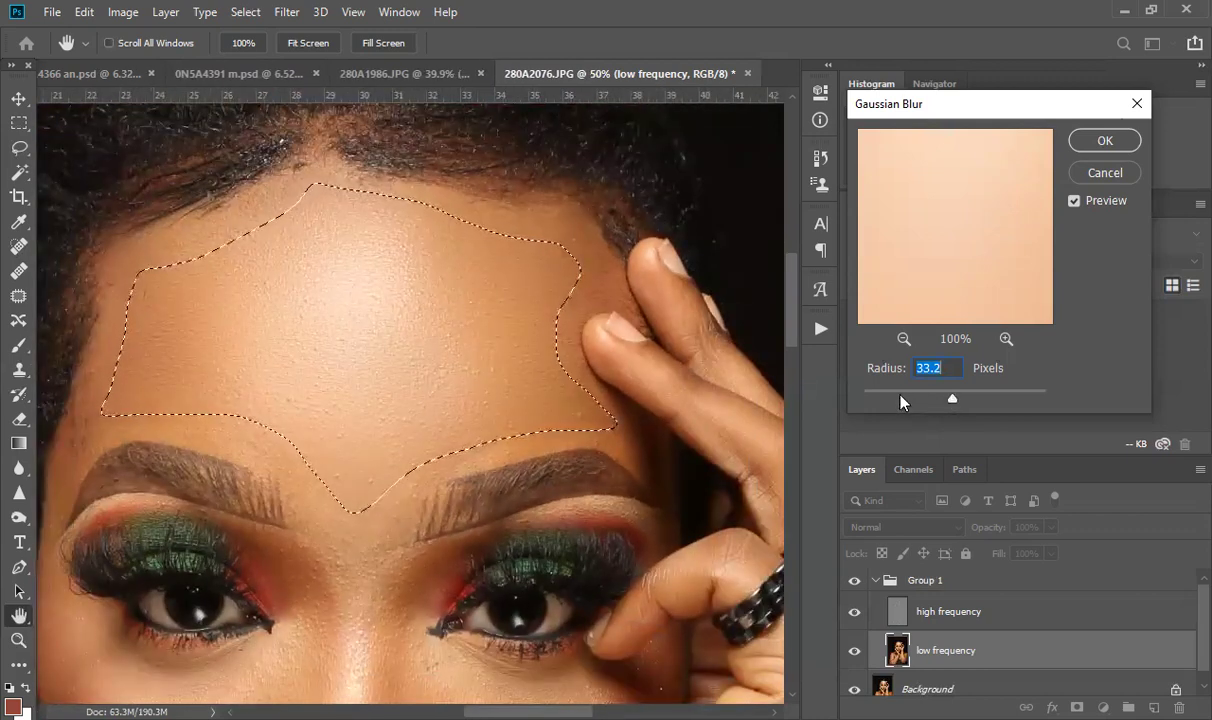
Step: Compare blur radii from 24.9 to 87.0 pixels on the forehead and apply the Gaussian Blur at about 33 pixels
{"action": "left_click_drag", "start_coordinate": [884, 401], "coordinate": [945, 396]}
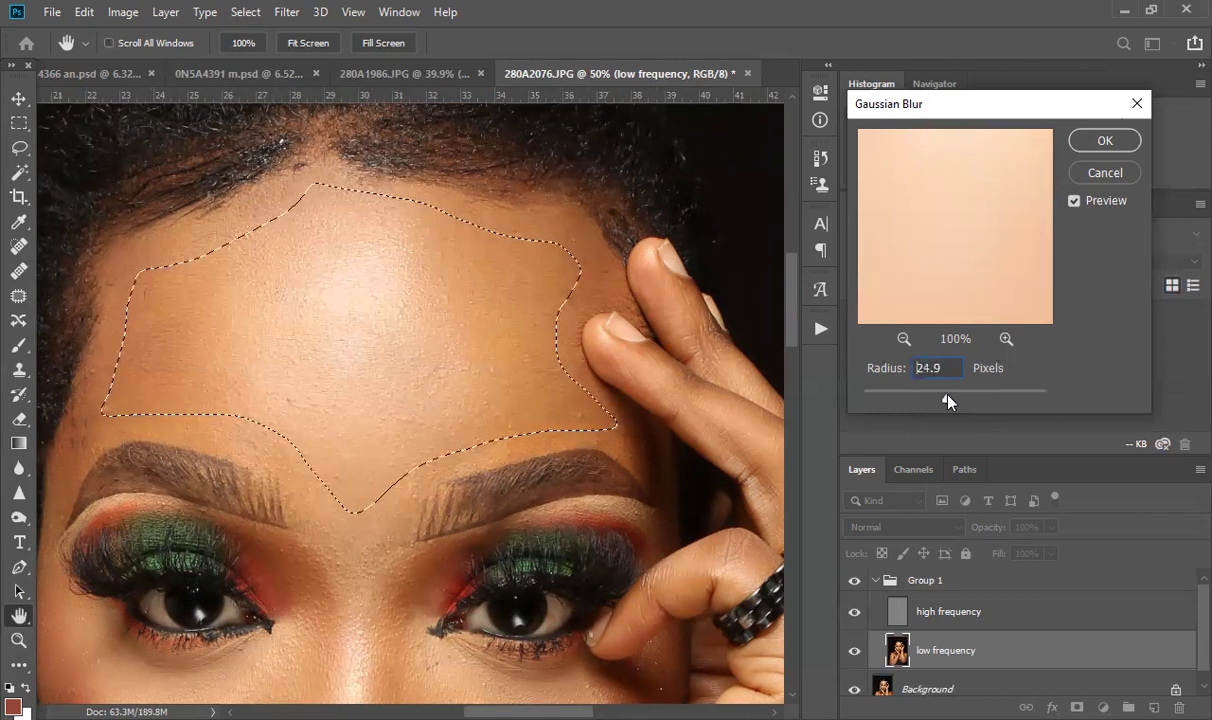
{"action": "left_click_drag", "start_coordinate": [945, 395], "coordinate": [963, 395]}
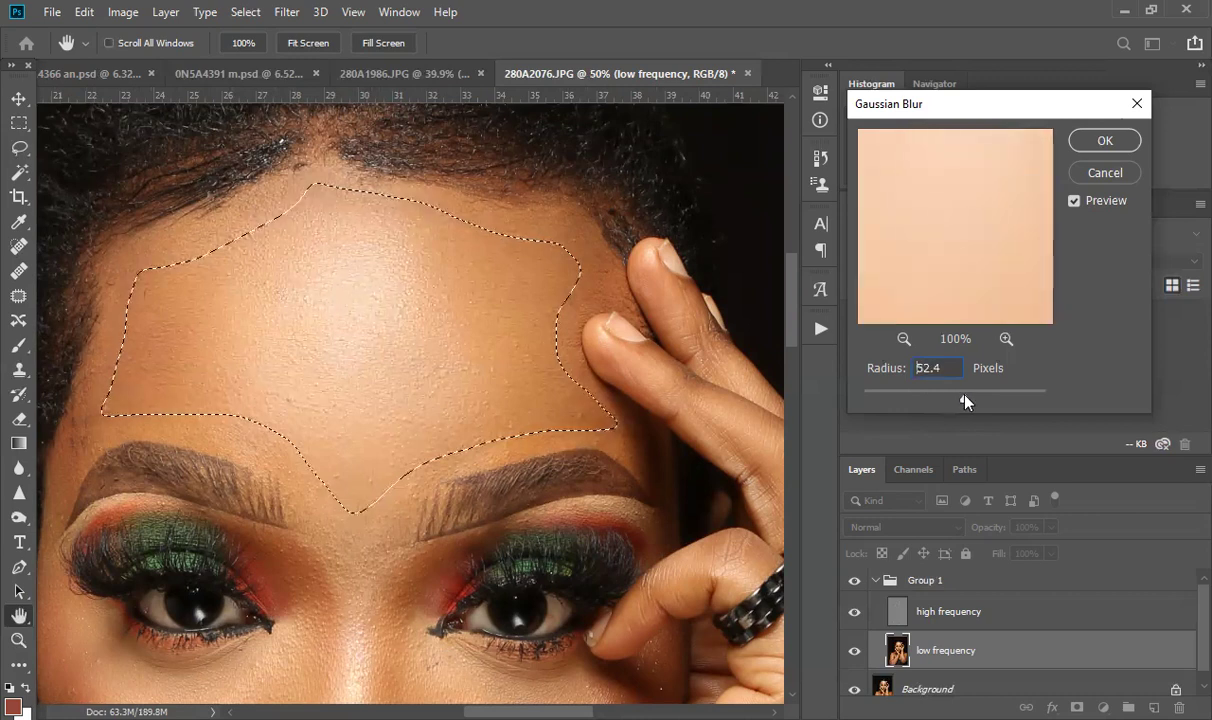
{"action": "left_click_drag", "start_coordinate": [964, 395], "coordinate": [975, 397]}
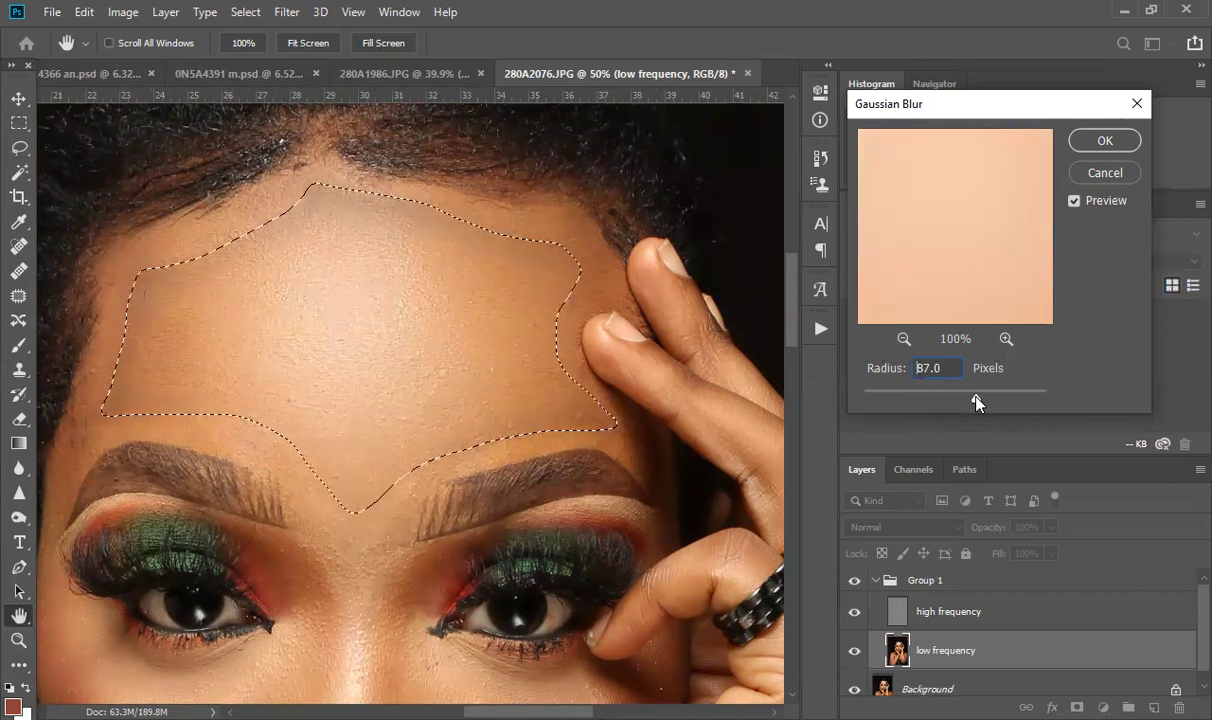
{"action": "left_click_drag", "start_coordinate": [976, 401], "coordinate": [937, 401]}
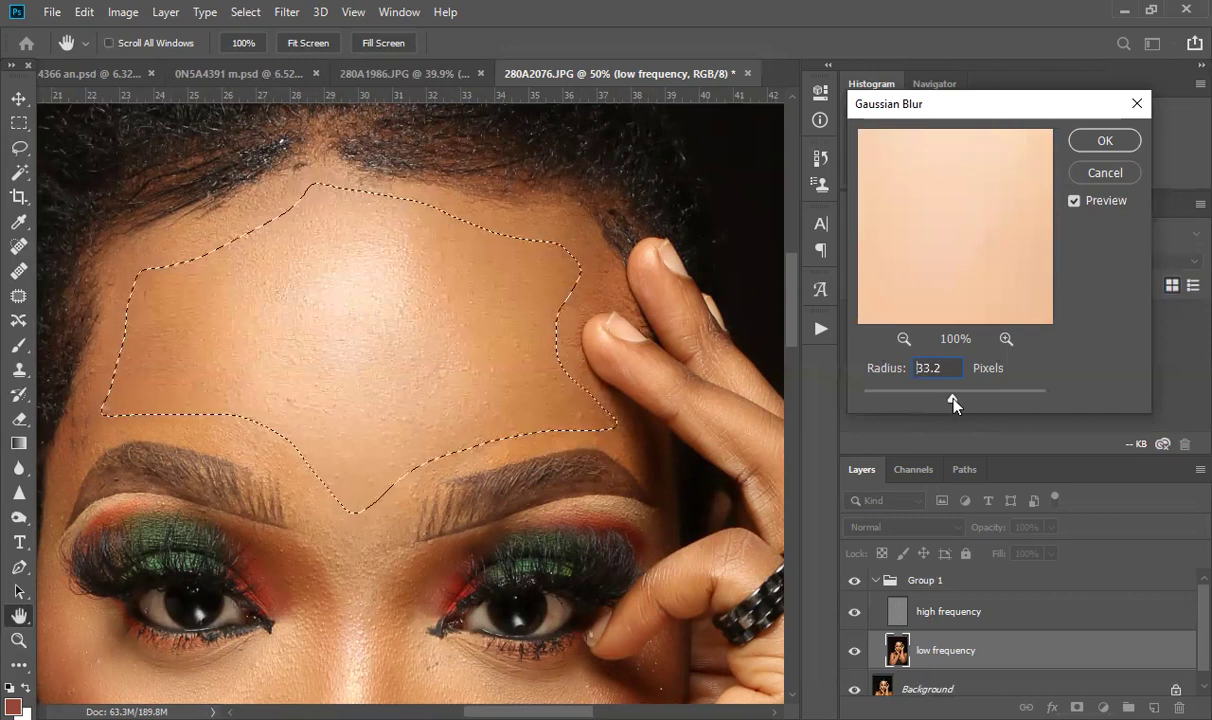
{"action": "left_click_drag", "start_coordinate": [962, 396], "coordinate": [951, 397]}
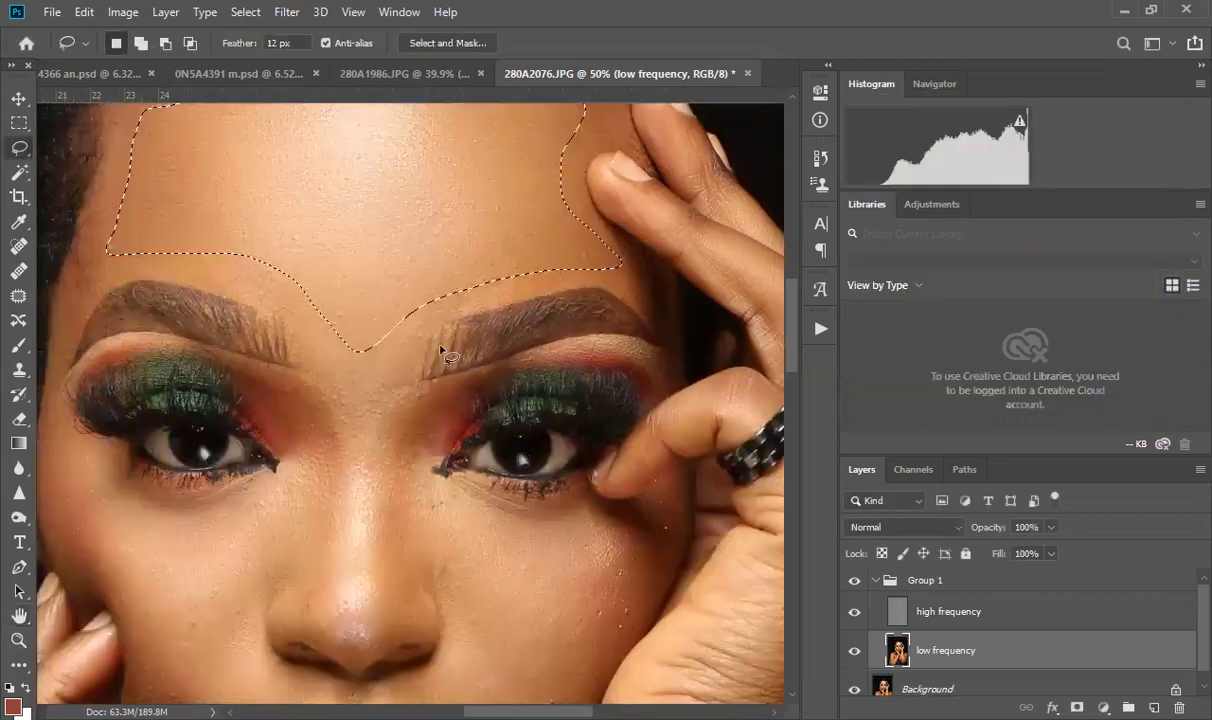
Step: Deselect the forehead and outline the narrow skin strip from between the eyebrows down the left side of the nose in the image
{"action": "left_click_drag", "start_coordinate": [411, 379], "coordinate": [481, 330]}
{"action": "key", "text": "ctrl+d"}
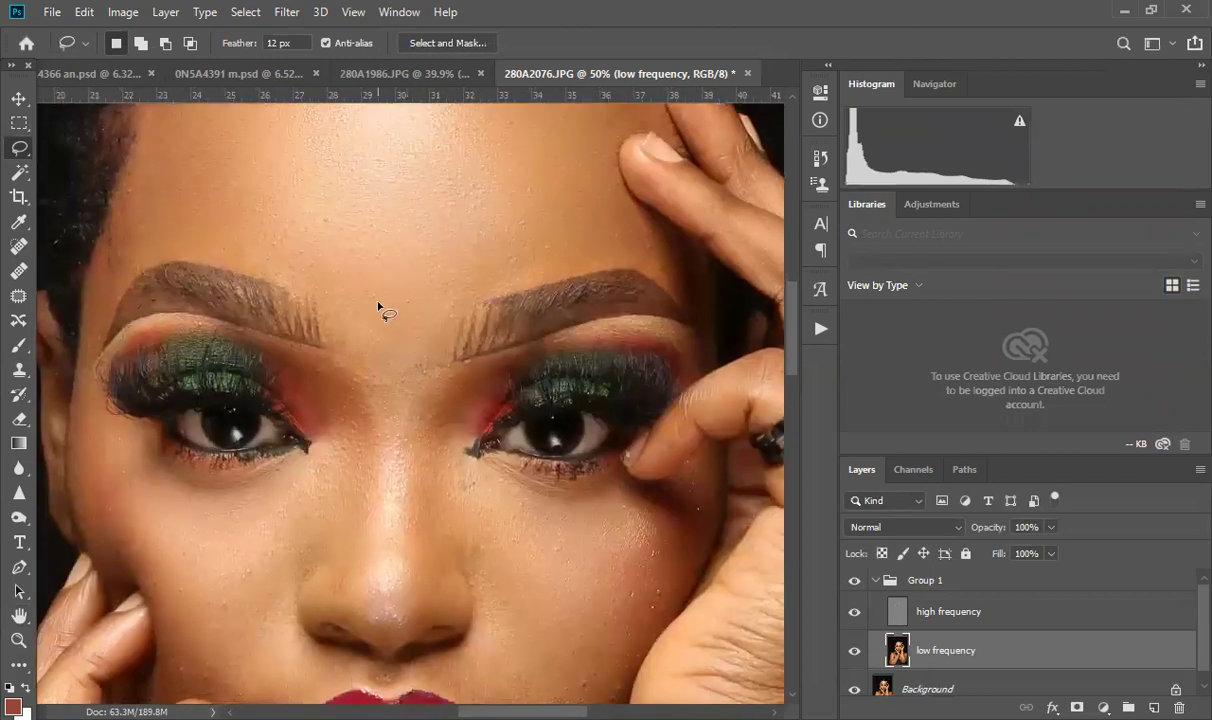
{"action": "mouse_move", "coordinate": [377, 303]}
{"action": "left_mouse_down"}
{"action": "mouse_move", "coordinate": [340, 305]}
{"action": "mouse_move", "coordinate": [314, 386]}
{"action": "mouse_move", "coordinate": [323, 478]}
{"action": "mouse_move", "coordinate": [305, 503]}
{"action": "mouse_move", "coordinate": [308, 537]}
{"action": "mouse_move", "coordinate": [336, 585]}
{"action": "mouse_move", "coordinate": [357, 543]}
{"action": "mouse_move", "coordinate": [367, 373]}
{"action": "mouse_move", "coordinate": [388, 294]}
{"action": "left_mouse_up"}
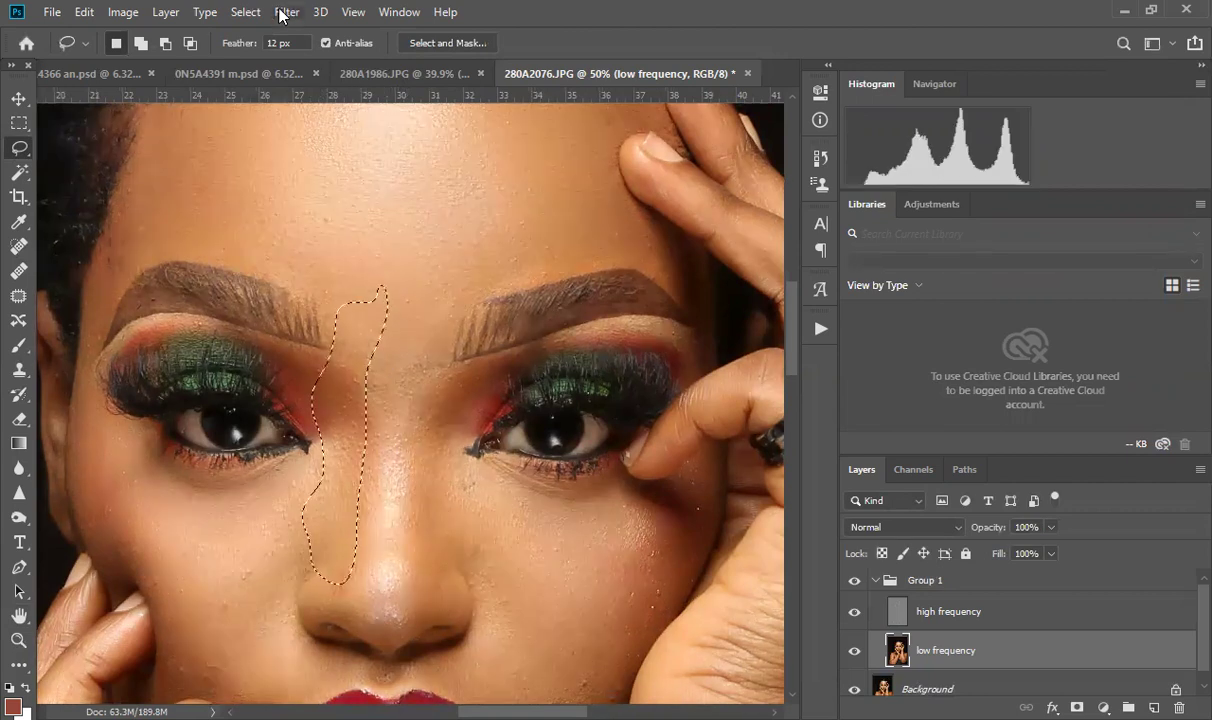
Step: Apply a 30.4-pixel Gaussian Blur to the selected strip along the left side of the nose and deselect it
{"action": "left_click", "coordinate": [285, 12]}
{"action": "mouse_move", "coordinate": [478, 230]}
{"action": "left_click", "coordinate": [550, 297]}
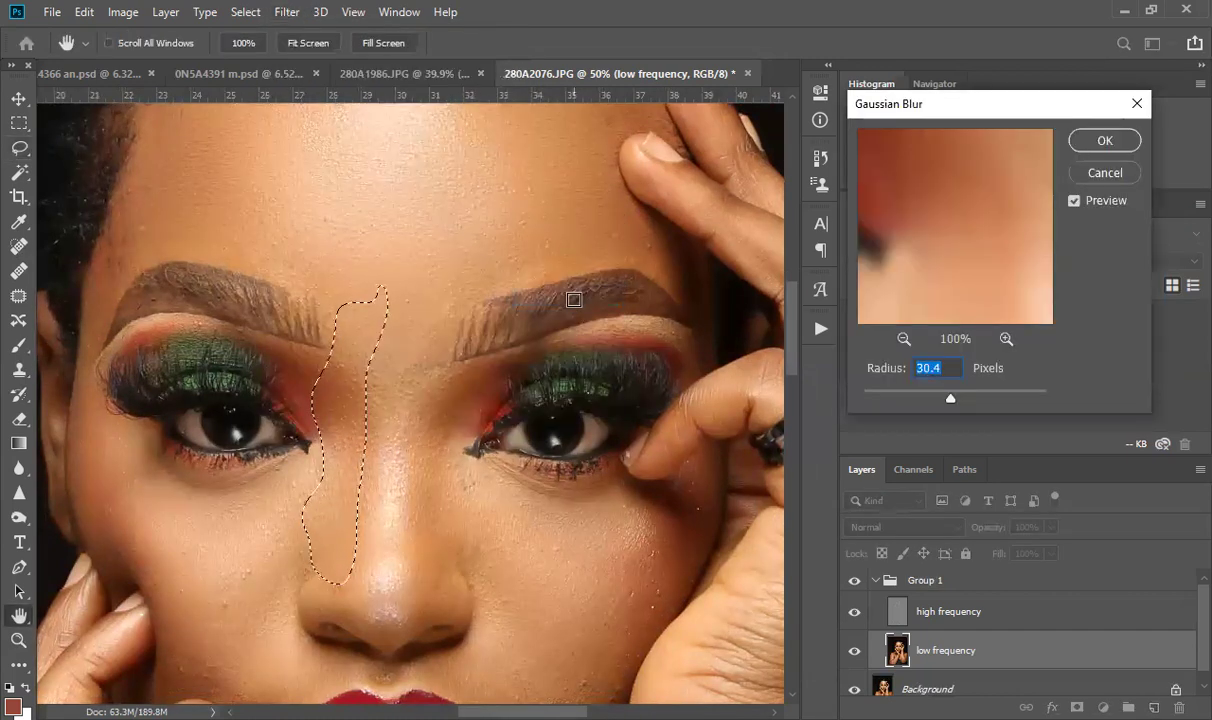
{"action": "key", "text": "Return"}
{"action": "key", "text": "ctrl+d"}
Step: Outline the narrow skin strip from between the eyebrows down the right side of the nose and repeat the last Gaussian Blur
{"action": "mouse_move", "coordinate": [418, 292]}
{"action": "left_mouse_down"}
{"action": "mouse_move", "coordinate": [401, 322]}
{"action": "mouse_move", "coordinate": [438, 549]}
{"action": "mouse_move", "coordinate": [482, 515]}
{"action": "mouse_move", "coordinate": [482, 476]}
{"action": "mouse_move", "coordinate": [436, 427]}
{"action": "mouse_move", "coordinate": [422, 285]}
{"action": "left_mouse_up"}
{"action": "left_click", "coordinate": [287, 12]}
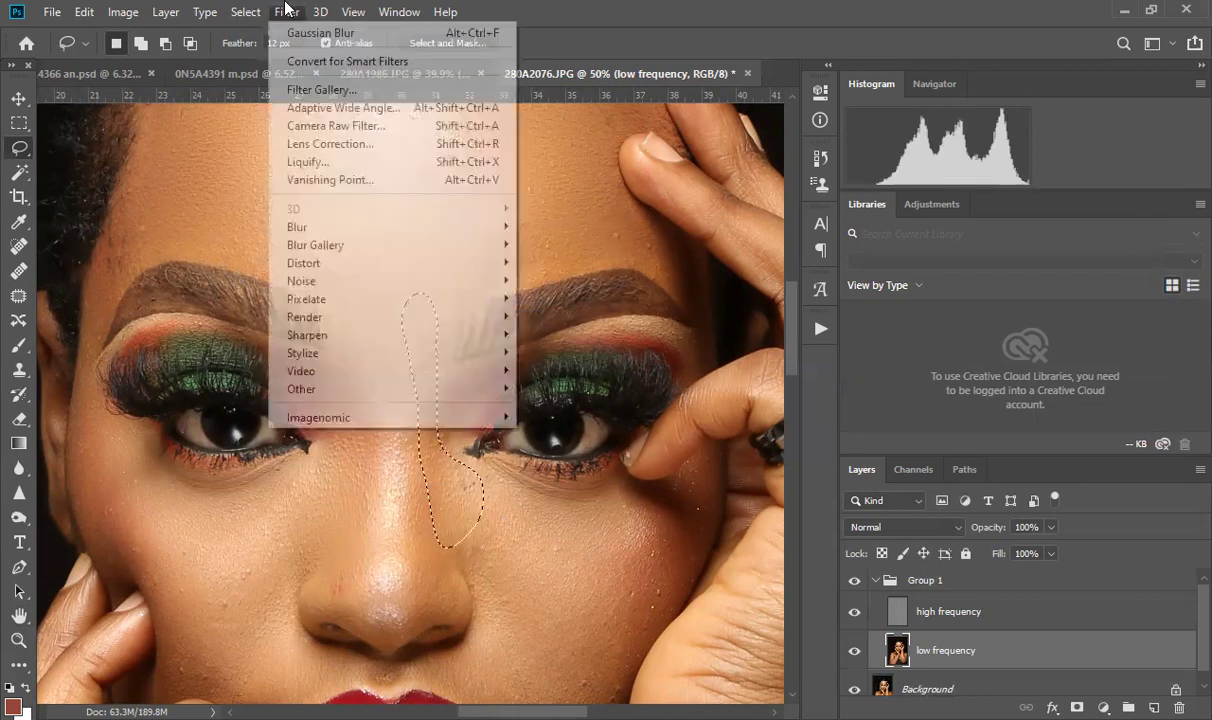
{"action": "left_click", "coordinate": [320, 32]}
Step: Outline the cheek on the image's left side, from below the eye down to the corner of the mouth
{"action": "scroll", "coordinate": [365, 310], "scroll_direction": "down", "scroll_amount": 3}
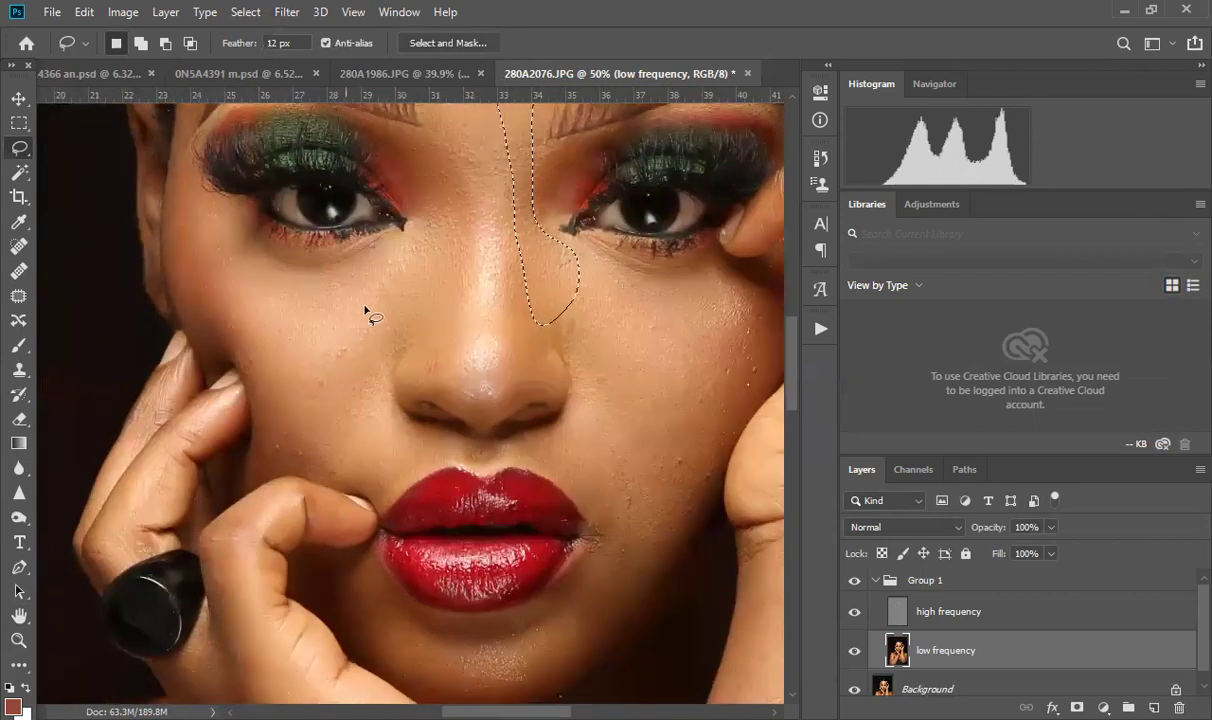
{"action": "mouse_move", "coordinate": [388, 270]}
{"action": "left_mouse_down"}
{"action": "mouse_move", "coordinate": [296, 270]}
{"action": "mouse_move", "coordinate": [202, 205]}
{"action": "mouse_move", "coordinate": [180, 216]}
{"action": "mouse_move", "coordinate": [173, 278]}
{"action": "mouse_move", "coordinate": [208, 344]}
{"action": "mouse_move", "coordinate": [249, 358]}
{"action": "mouse_move", "coordinate": [282, 453]}
{"action": "left_mouse_up"}
{"action": "mouse_move", "coordinate": [380, 492]}
{"action": "left_mouse_down"}
{"action": "mouse_move", "coordinate": [408, 442]}
{"action": "mouse_move", "coordinate": [385, 410]}
{"action": "mouse_move", "coordinate": [376, 352]}
{"action": "mouse_move", "coordinate": [403, 285]}
{"action": "left_mouse_up"}
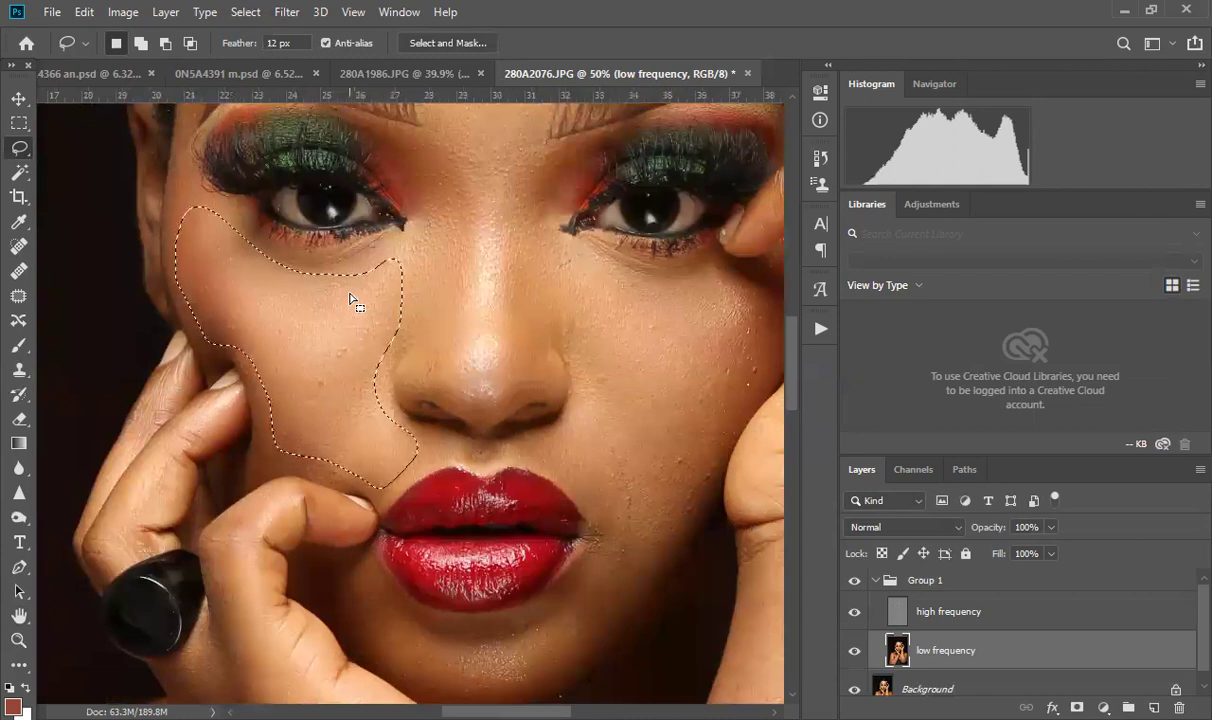
Step: Apply a Gaussian Blur with a radius of about 27.7 pixels to the selected left cheek
{"action": "left_click", "coordinate": [287, 12]}
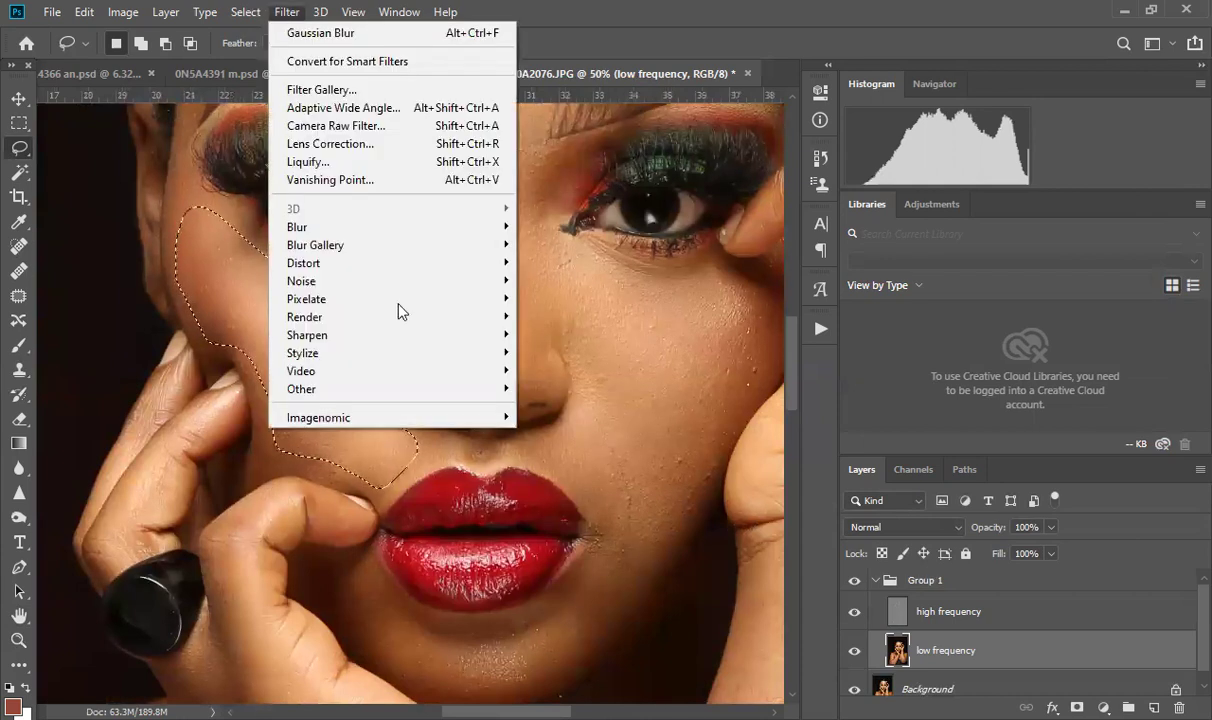
{"action": "mouse_move", "coordinate": [503, 227]}
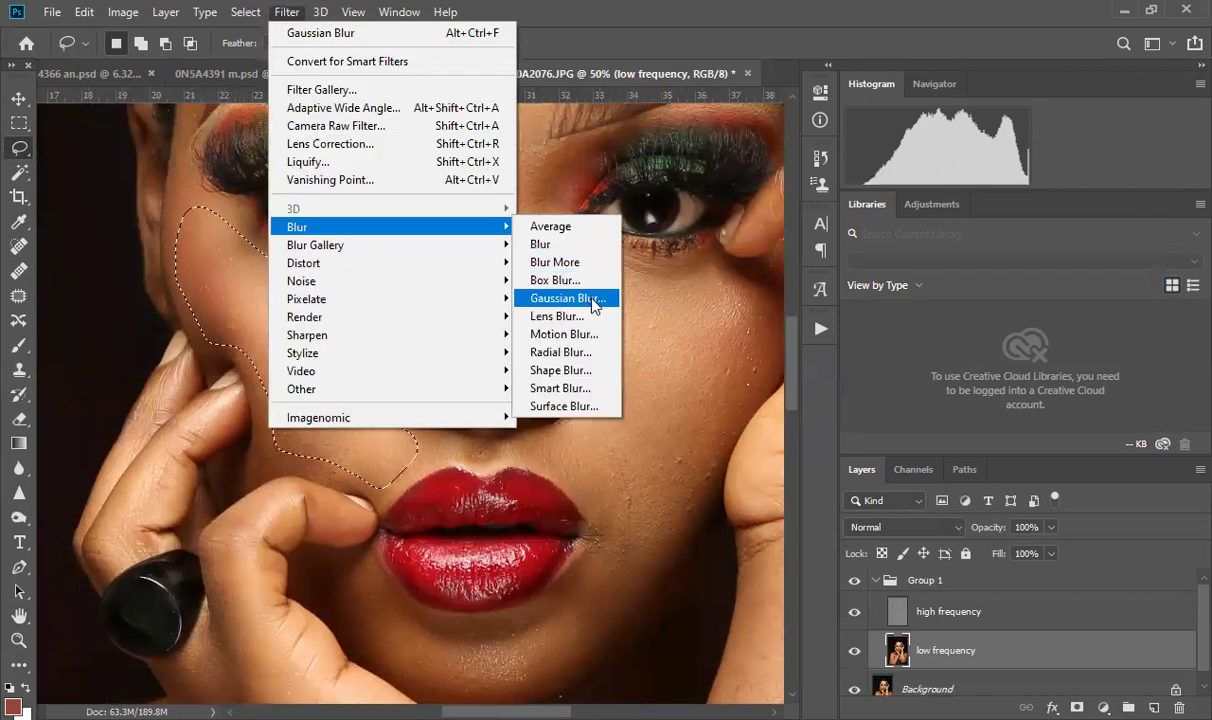
{"action": "left_click", "coordinate": [594, 299]}
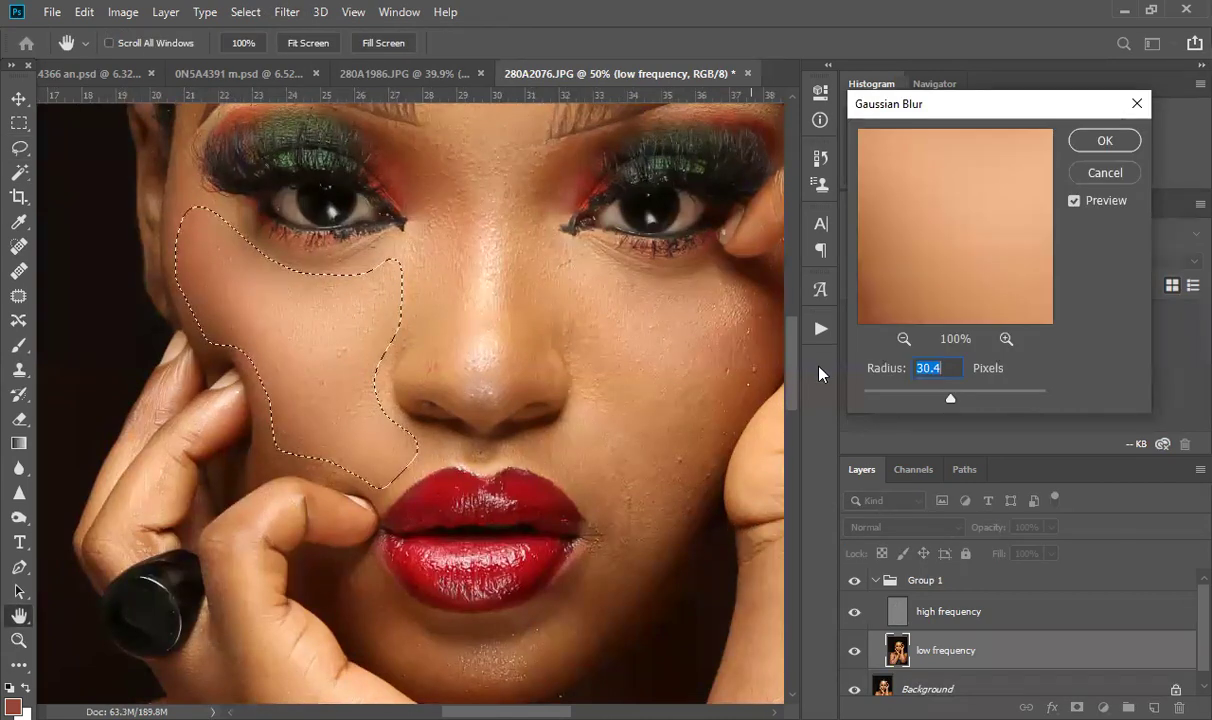
{"action": "left_click_drag", "start_coordinate": [949, 400], "coordinate": [944, 401]}
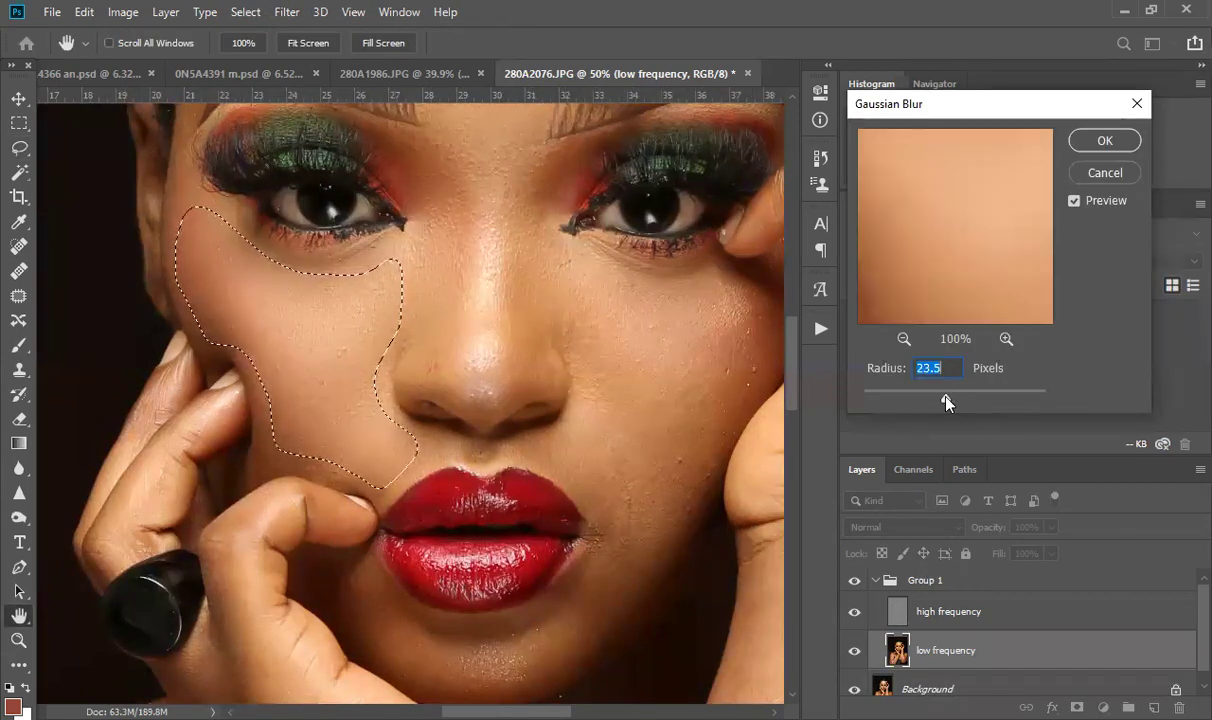
{"action": "left_click_drag", "start_coordinate": [946, 401], "coordinate": [949, 401]}
{"action": "key", "text": "Return"}
Step: Outline the cheek on the image's right side down beside the mouth, repeat the last Gaussian Blur and deselect
{"action": "scroll", "coordinate": [598, 408], "scroll_direction": "right", "scroll_amount": 5}
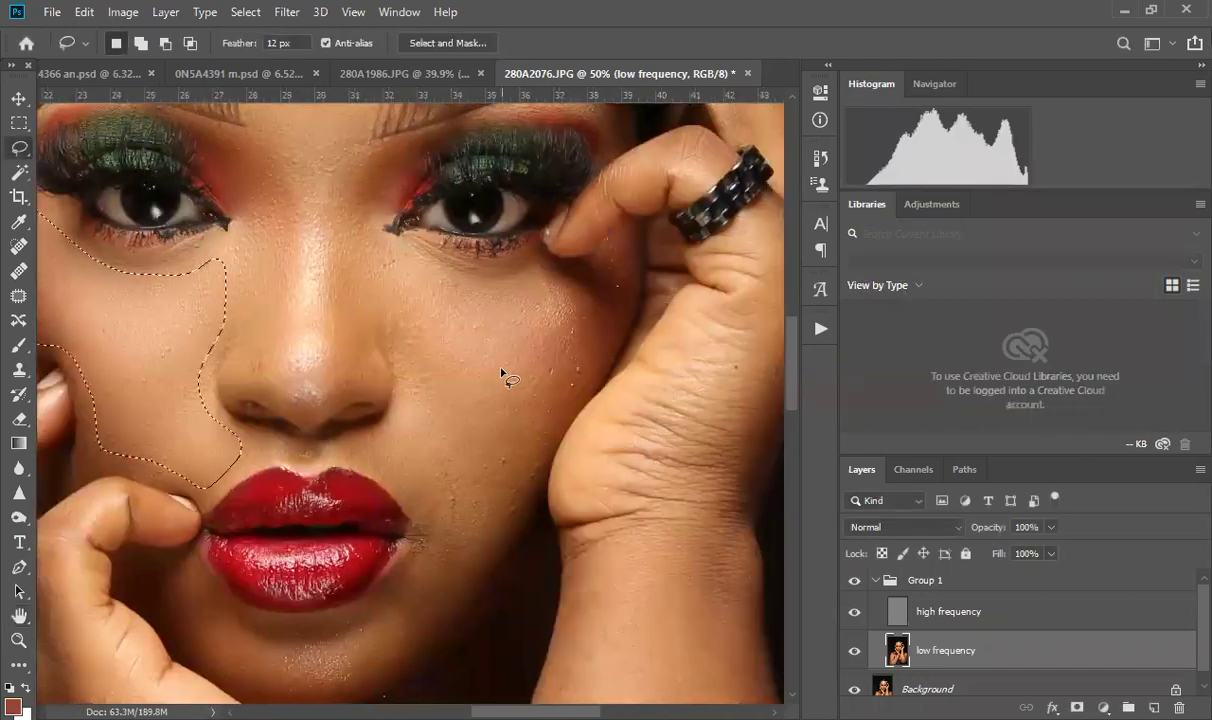
{"action": "left_click_drag", "start_coordinate": [576, 289], "coordinate": [470, 287]}
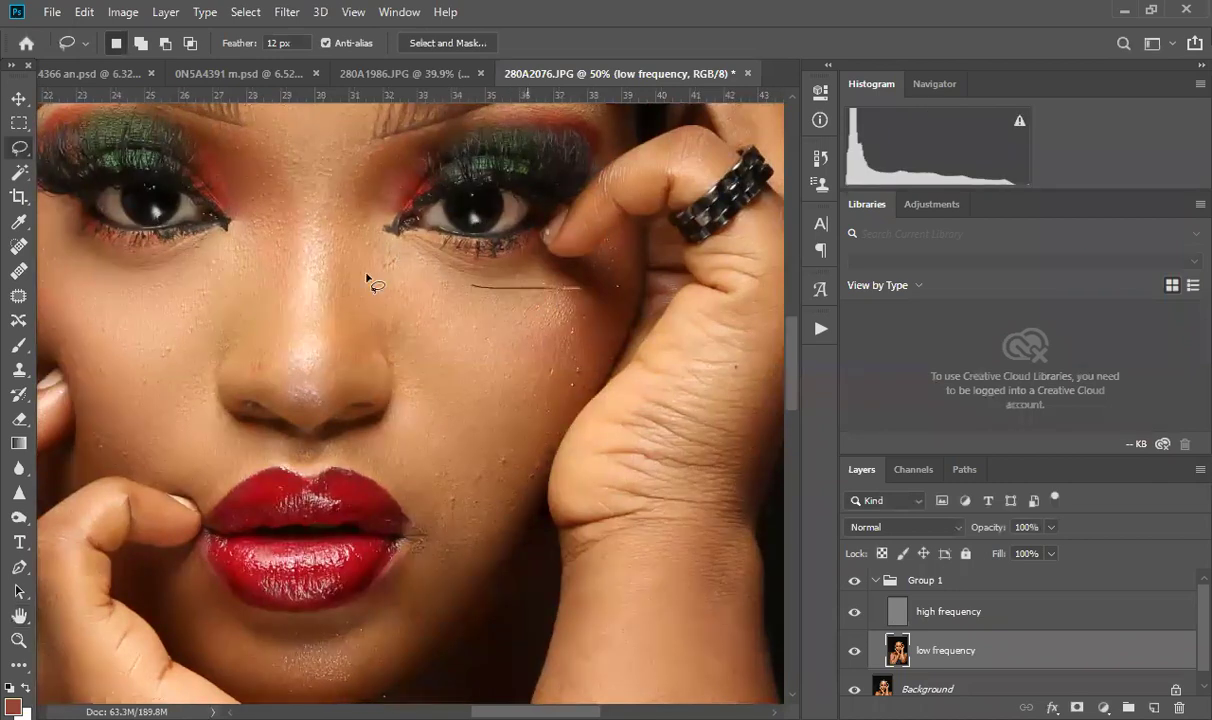
{"action": "left_click_drag", "start_coordinate": [405, 363], "coordinate": [395, 467]}
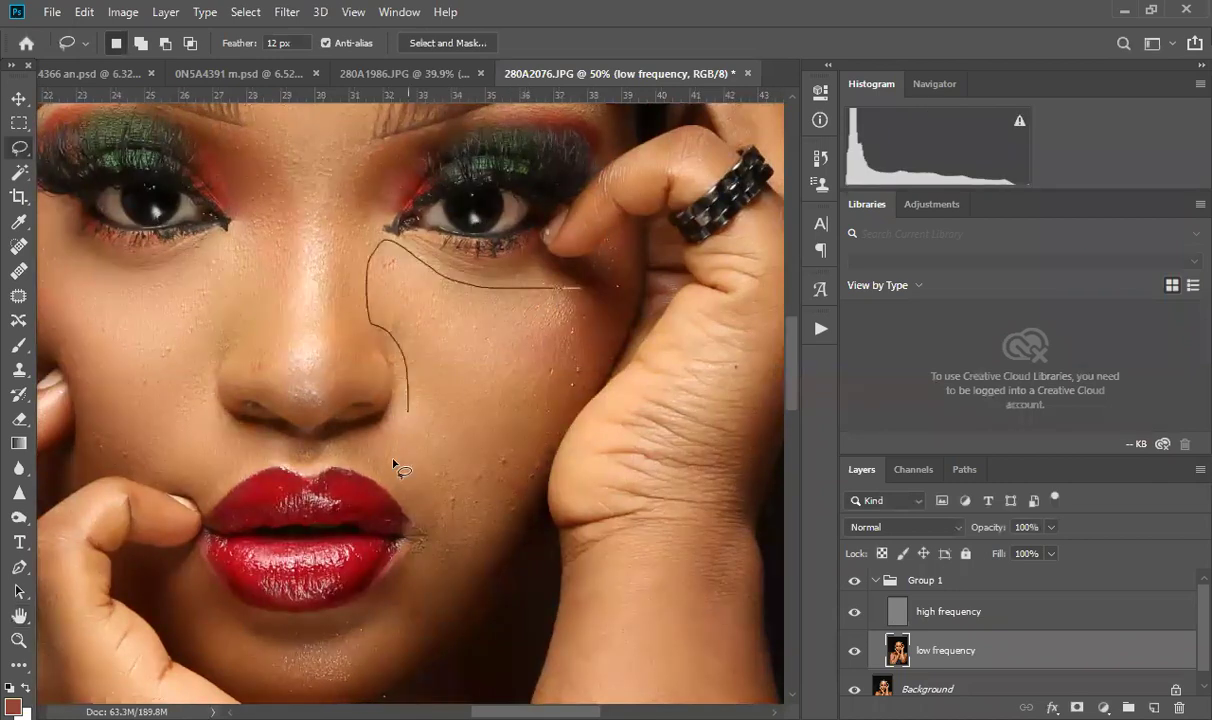
{"action": "mouse_move", "coordinate": [419, 537]}
{"action": "left_mouse_down"}
{"action": "mouse_move", "coordinate": [425, 588]}
{"action": "mouse_move", "coordinate": [463, 587]}
{"action": "mouse_move", "coordinate": [495, 566]}
{"action": "mouse_move", "coordinate": [544, 412]}
{"action": "mouse_move", "coordinate": [612, 298]}
{"action": "mouse_move", "coordinate": [605, 278]}
{"action": "mouse_move", "coordinate": [545, 300]}
{"action": "left_mouse_up"}
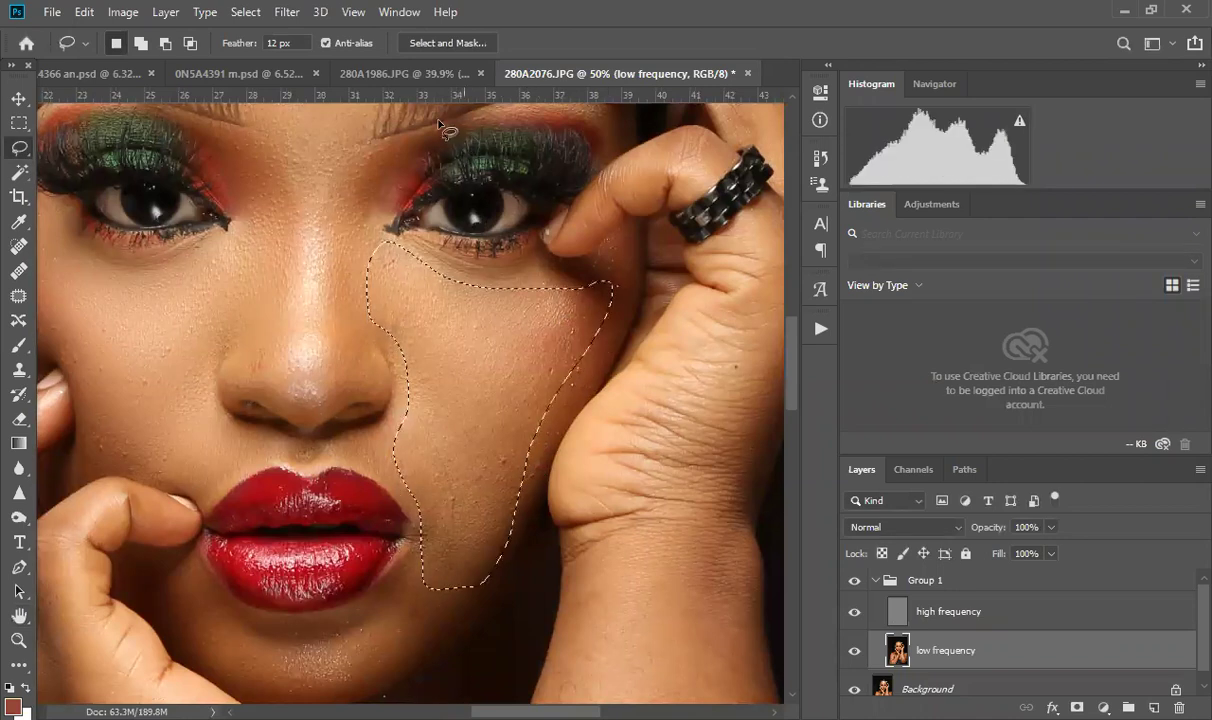
{"action": "left_click", "coordinate": [288, 12]}
{"action": "left_click", "coordinate": [335, 33]}
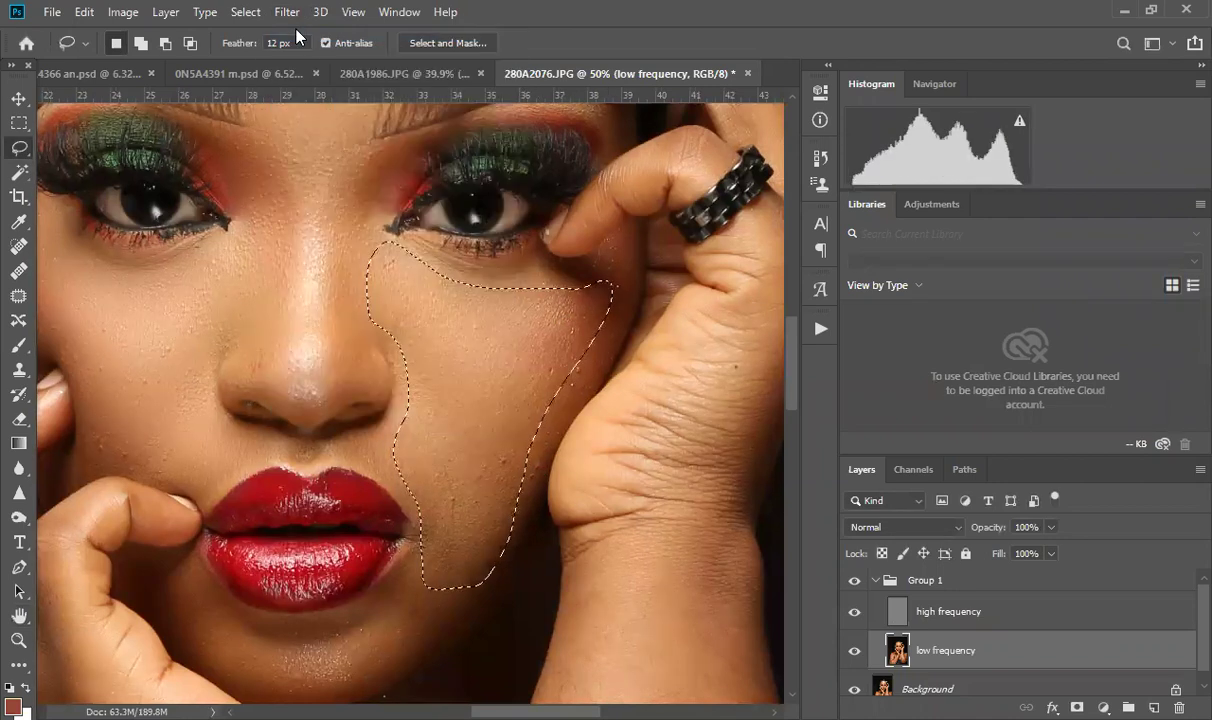
{"action": "key", "text": "ctrl+d"}
Step: Outline the image's right cheek again, from under the eye along the nose and mouth down to the jaw
{"action": "left_click_drag", "start_coordinate": [647, 432], "coordinate": [684, 371]}
{"action": "left_click_drag", "start_coordinate": [583, 525], "coordinate": [679, 454]}
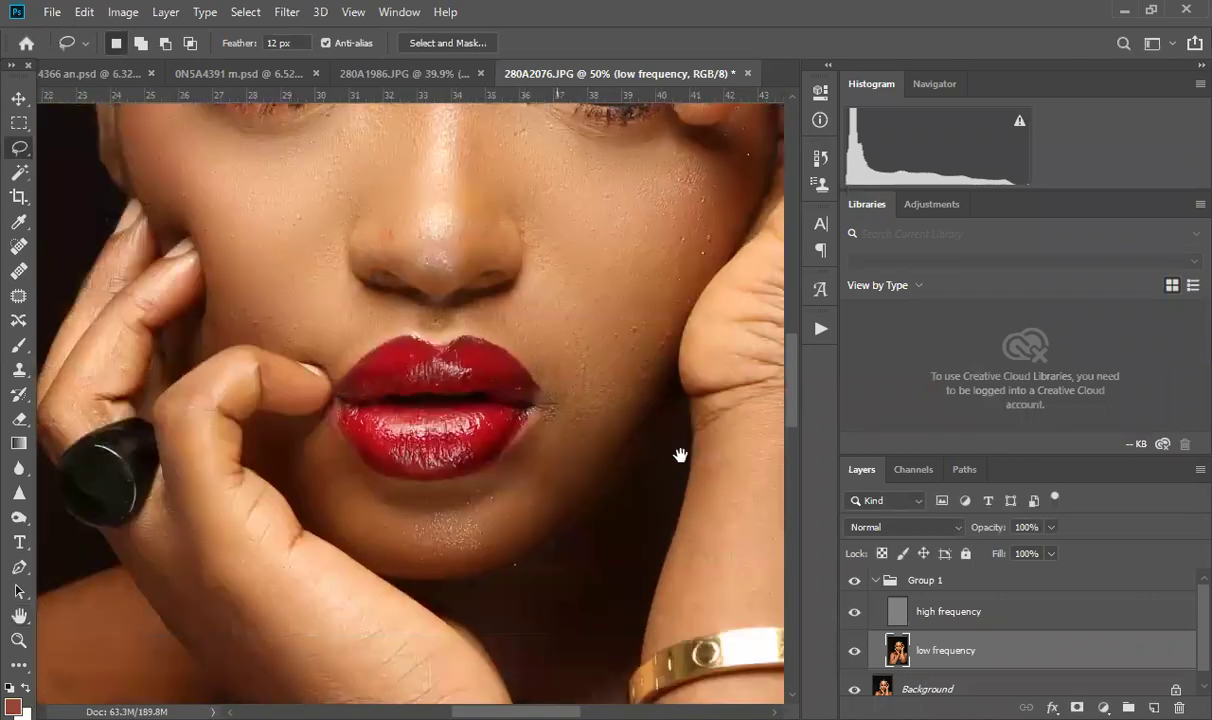
{"action": "left_click_drag", "start_coordinate": [626, 211], "coordinate": [617, 298]}
{"action": "left_click_drag", "start_coordinate": [667, 247], "coordinate": [494, 205]}
{"action": "left_click_drag", "start_coordinate": [533, 436], "coordinate": [558, 521]}
{"action": "mouse_move", "coordinate": [627, 461]}
{"action": "left_mouse_down"}
{"action": "mouse_move", "coordinate": [724, 288]}
{"action": "mouse_move", "coordinate": [734, 243]}
{"action": "mouse_move", "coordinate": [668, 246]}
{"action": "left_mouse_up"}
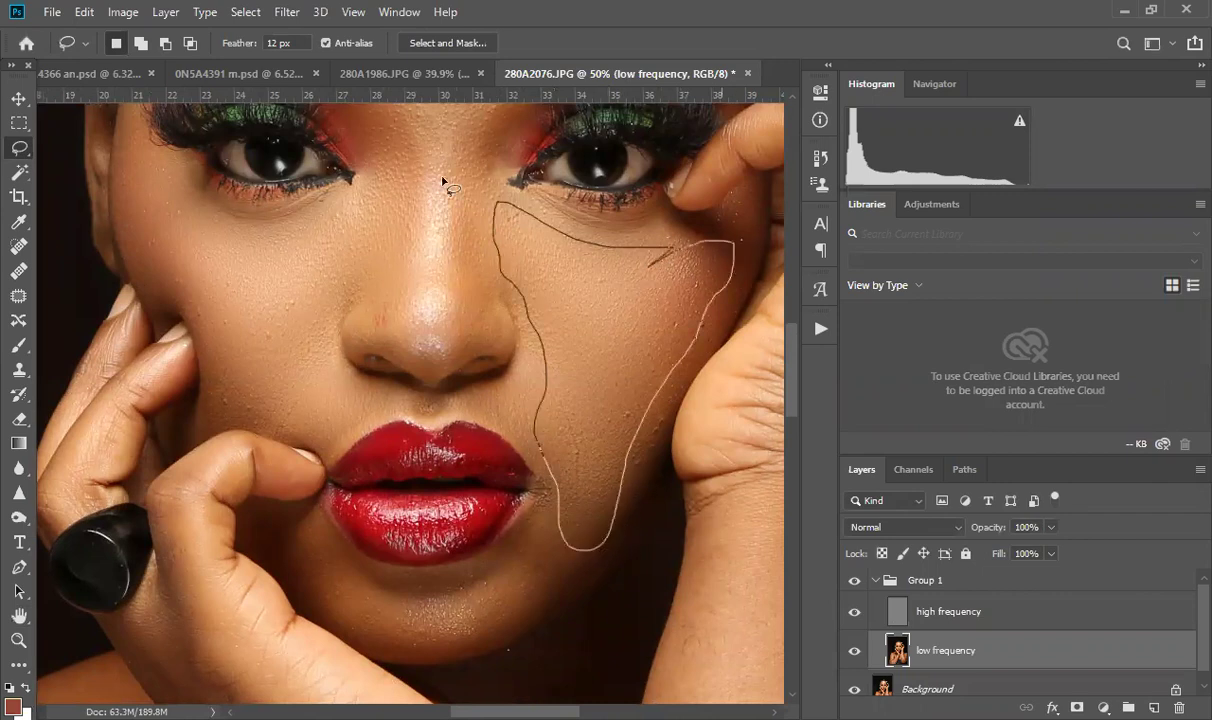
Step: Blur the reselected right cheek with a stronger Gaussian Blur of about 37 pixels
{"action": "left_click", "coordinate": [287, 12]}
{"action": "mouse_move", "coordinate": [446, 224]}
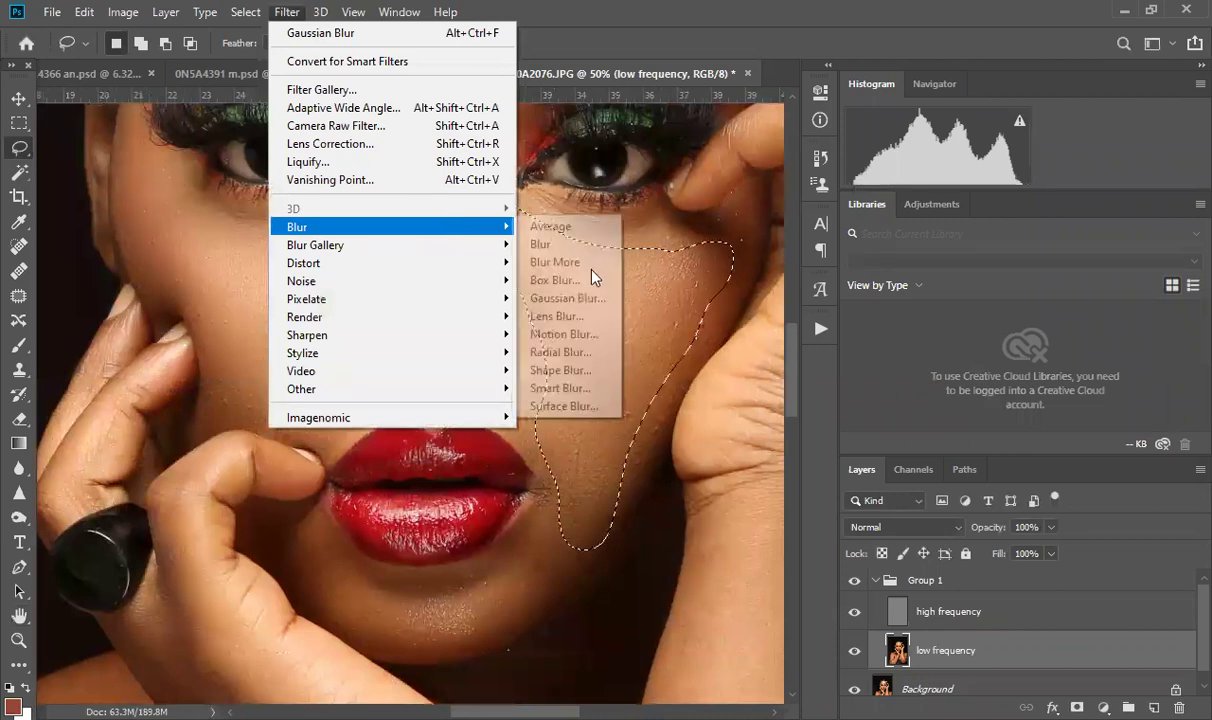
{"action": "left_click", "coordinate": [588, 299]}
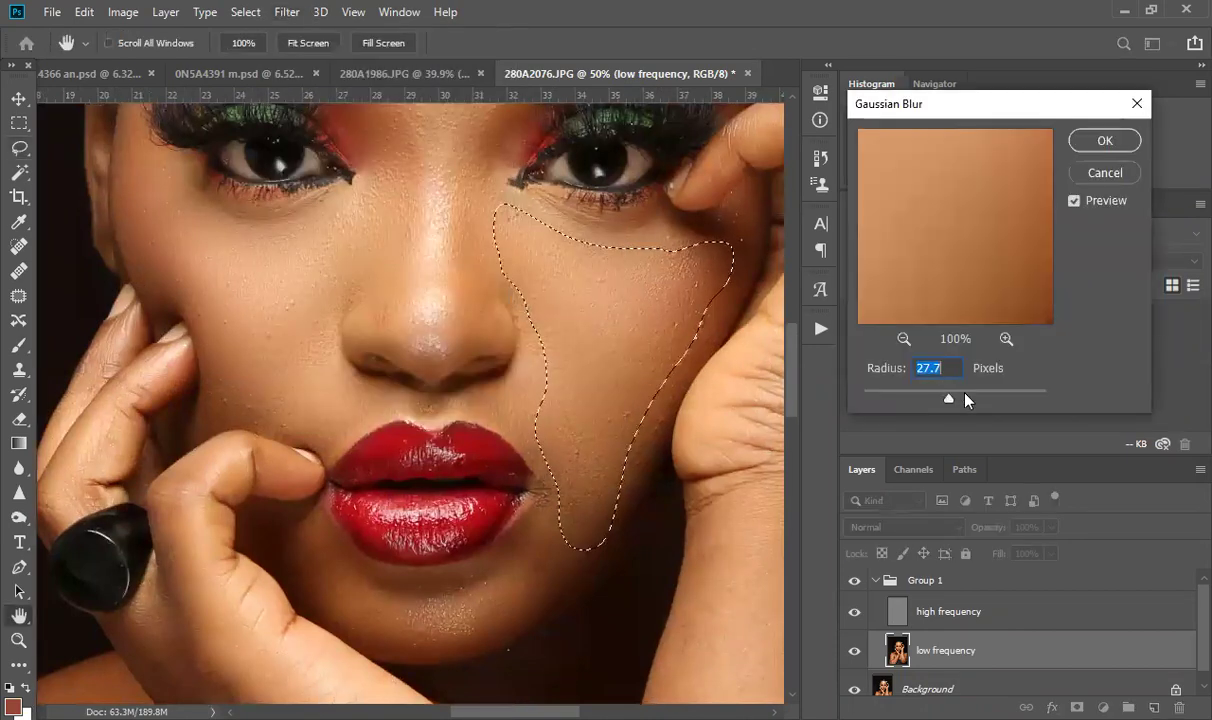
{"action": "left_click", "coordinate": [957, 397]}
{"action": "left_click_drag", "start_coordinate": [957, 401], "coordinate": [952, 398]}
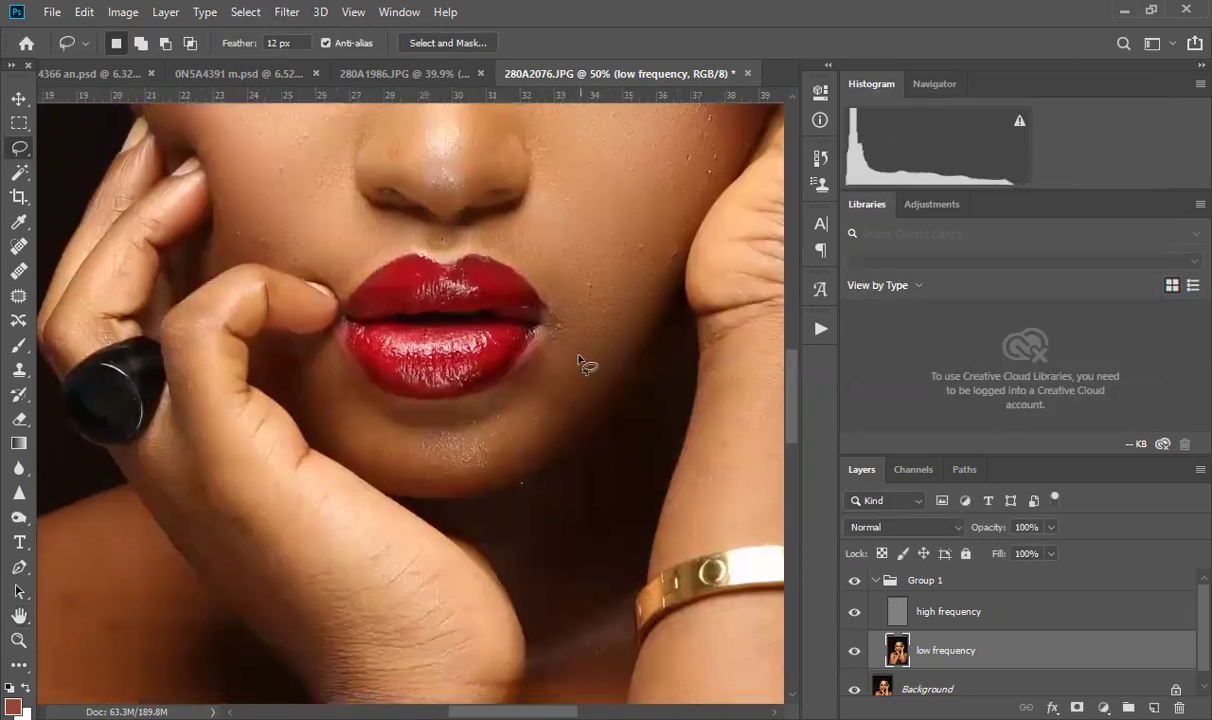
Step: Outline the curved chin area beneath the lower lip, reaching up beside the corner of the mouth
{"action": "mouse_move", "coordinate": [552, 355]}
{"action": "left_mouse_down"}
{"action": "mouse_move", "coordinate": [505, 372]}
{"action": "mouse_move", "coordinate": [453, 418]}
{"action": "left_mouse_up"}
{"action": "mouse_move", "coordinate": [372, 410]}
{"action": "left_mouse_down"}
{"action": "mouse_move", "coordinate": [310, 342]}
{"action": "mouse_move", "coordinate": [276, 330]}
{"action": "mouse_move", "coordinate": [309, 421]}
{"action": "left_mouse_up"}
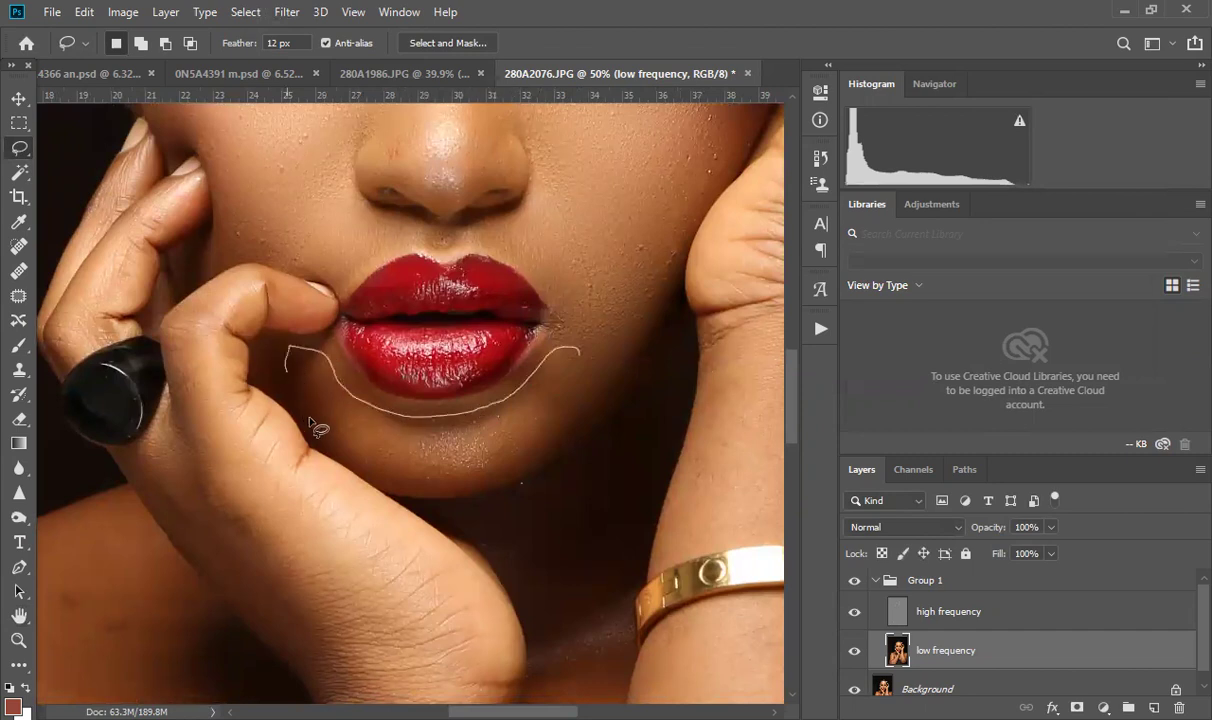
{"action": "mouse_move", "coordinate": [368, 462]}
{"action": "left_mouse_down"}
{"action": "mouse_move", "coordinate": [448, 486]}
{"action": "mouse_move", "coordinate": [509, 471]}
{"action": "mouse_move", "coordinate": [591, 397]}
{"action": "mouse_move", "coordinate": [618, 314]}
{"action": "left_mouse_up"}
{"action": "left_click_drag", "start_coordinate": [552, 345], "coordinate": [551, 352]}
Step: Apply an 18.0-pixel Gaussian Blur to the selected chin
{"action": "left_click", "coordinate": [287, 12]}
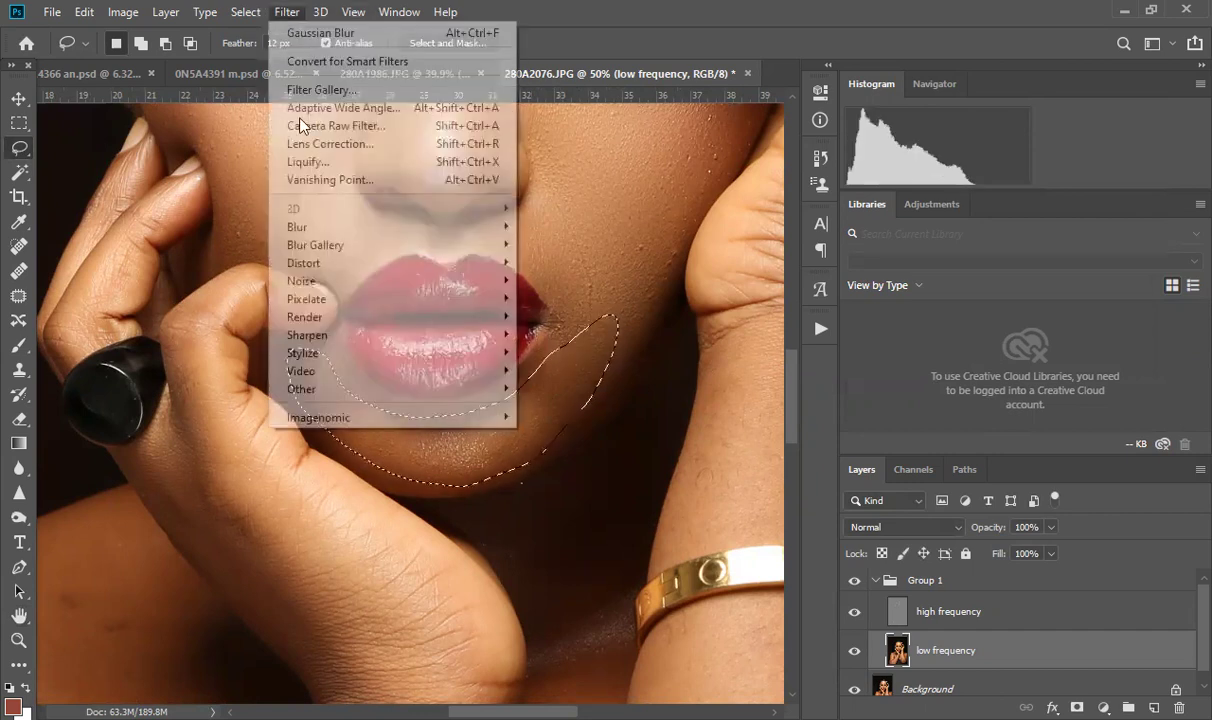
{"action": "mouse_move", "coordinate": [460, 228]}
{"action": "left_click", "coordinate": [600, 298]}
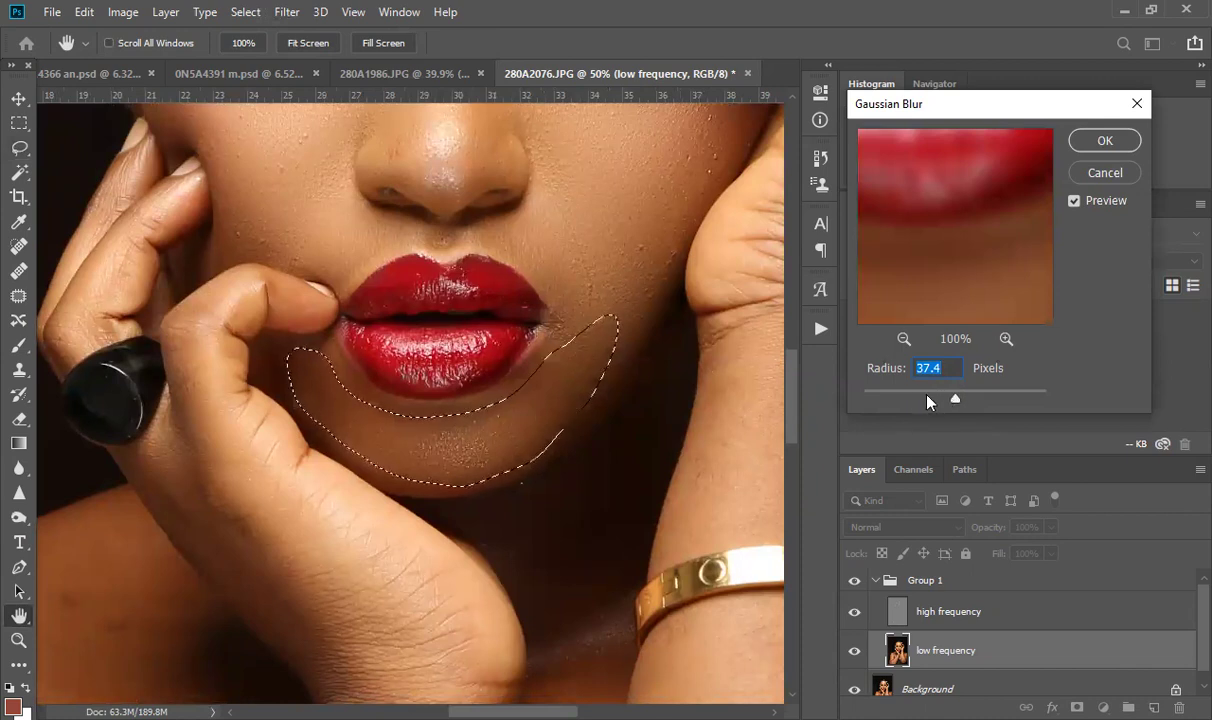
{"action": "left_click_drag", "start_coordinate": [947, 403], "coordinate": [940, 405]}
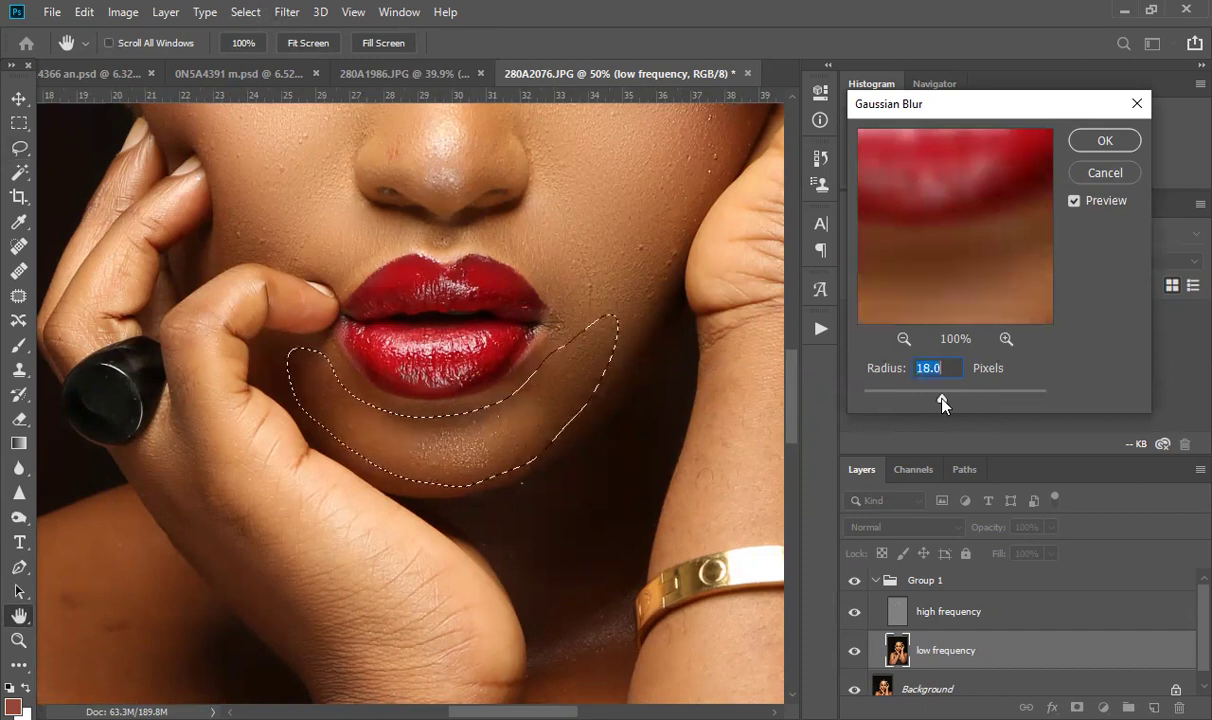
{"action": "key", "text": "Return"}
Step: Deselect the chin and outline the shoulder and upper chest on the image's left side, skirting the armpit crease
{"action": "left_click_drag", "start_coordinate": [602, 450], "coordinate": [470, 349]}
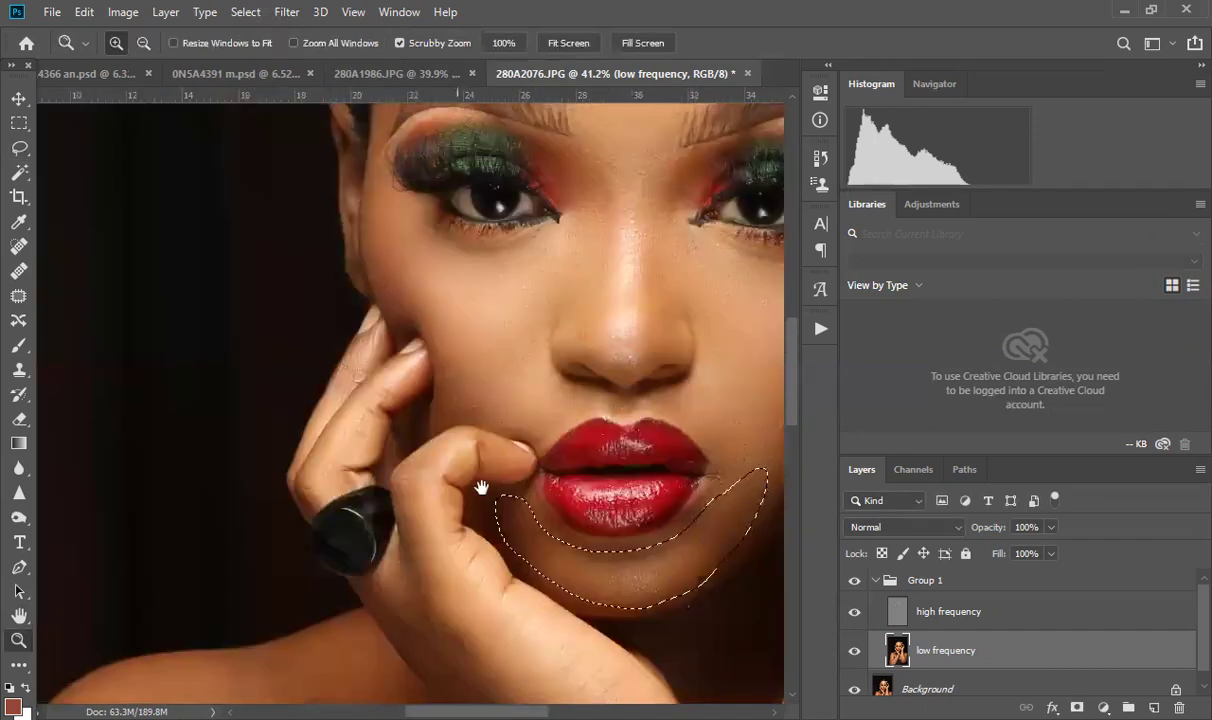
{"action": "left_click_drag", "start_coordinate": [440, 510], "coordinate": [427, 408]}
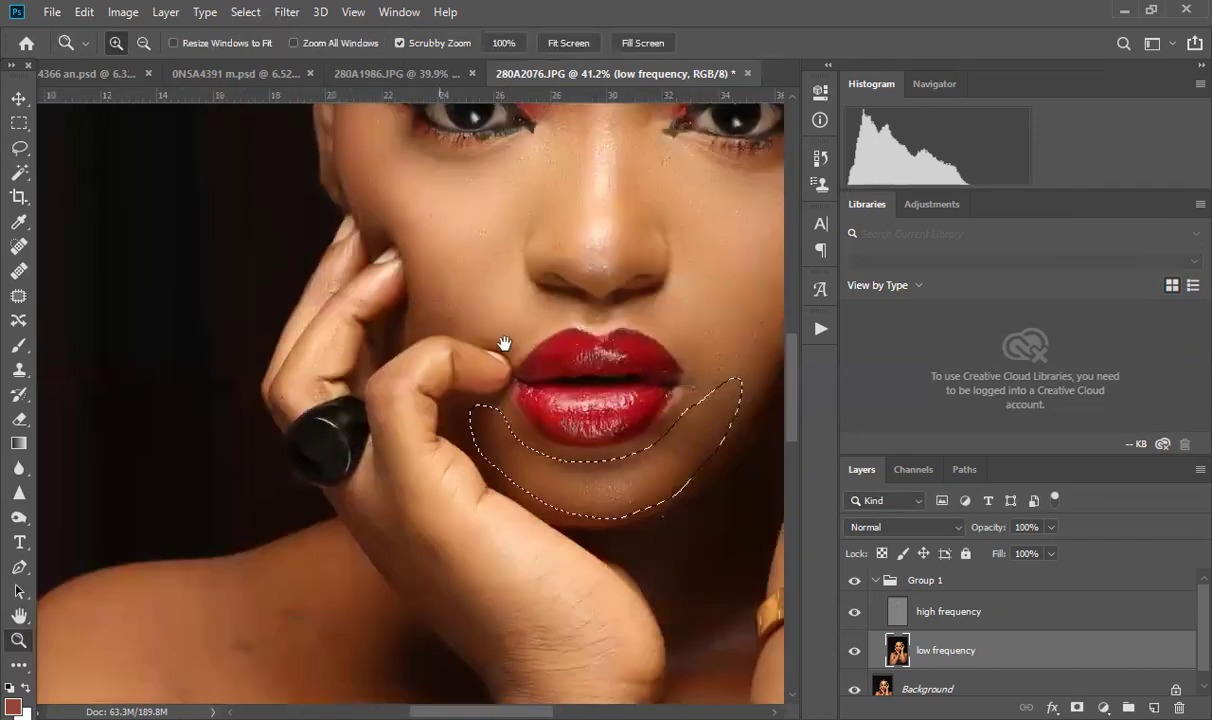
{"action": "scroll", "coordinate": [527, 362], "scroll_direction": "down", "scroll_amount": 5}
{"action": "key", "text": "l"}
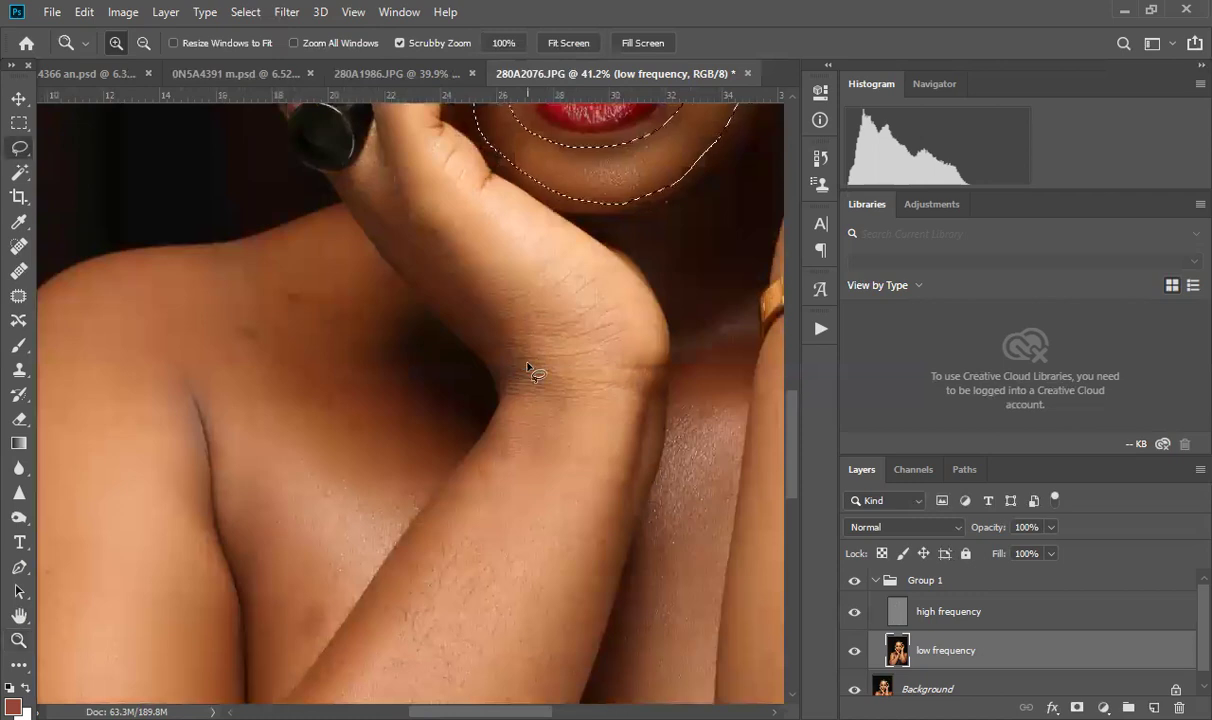
{"action": "key", "text": "ctrl+d"}
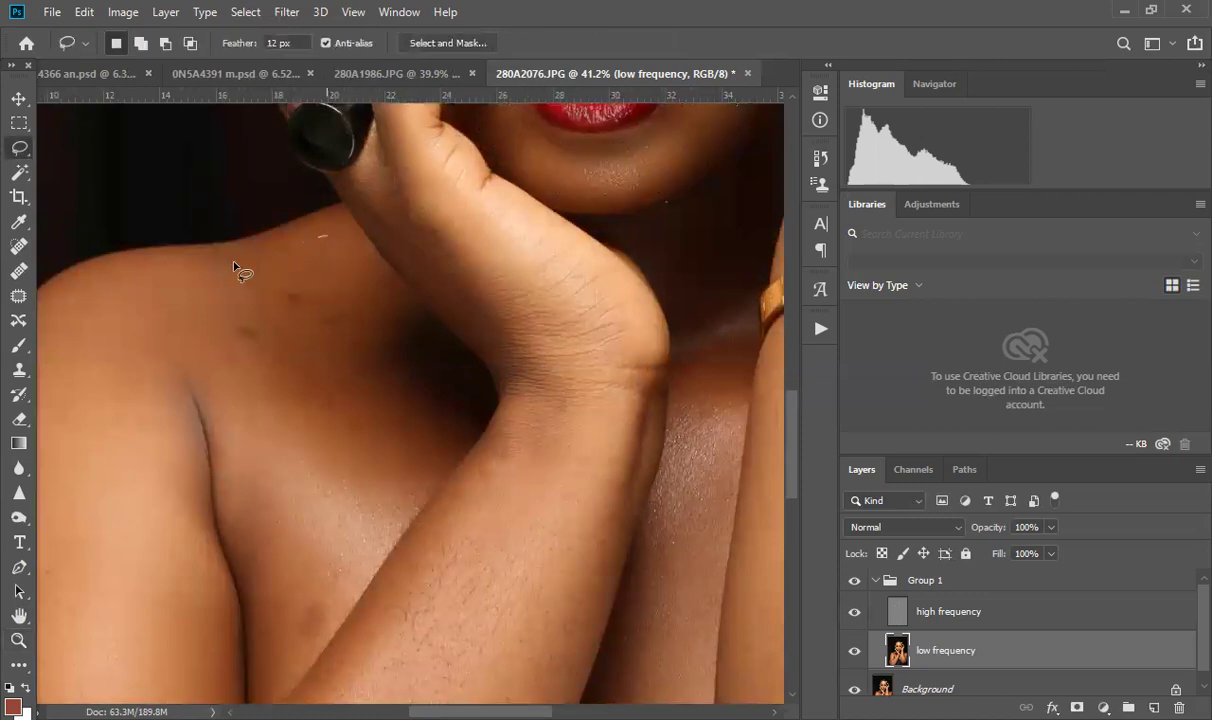
{"action": "mouse_move", "coordinate": [128, 276]}
{"action": "left_mouse_down"}
{"action": "mouse_move", "coordinate": [88, 283]}
{"action": "mouse_move", "coordinate": [50, 326]}
{"action": "left_mouse_up"}
{"action": "mouse_move", "coordinate": [79, 483]}
{"action": "left_mouse_down"}
{"action": "mouse_move", "coordinate": [130, 520]}
{"action": "mouse_move", "coordinate": [164, 511]}
{"action": "mouse_move", "coordinate": [175, 463]}
{"action": "mouse_move", "coordinate": [162, 388]}
{"action": "mouse_move", "coordinate": [182, 345]}
{"action": "mouse_move", "coordinate": [226, 374]}
{"action": "mouse_move", "coordinate": [296, 475]}
{"action": "mouse_move", "coordinate": [382, 496]}
{"action": "mouse_move", "coordinate": [434, 463]}
{"action": "mouse_move", "coordinate": [457, 410]}
{"action": "mouse_move", "coordinate": [412, 322]}
{"action": "left_mouse_up"}
{"action": "left_click_drag", "start_coordinate": [362, 272], "coordinate": [320, 239]}
Step: Apply a Gaussian Blur of about 18 pixels to the selected shoulder and upper chest
{"action": "left_click", "coordinate": [287, 12]}
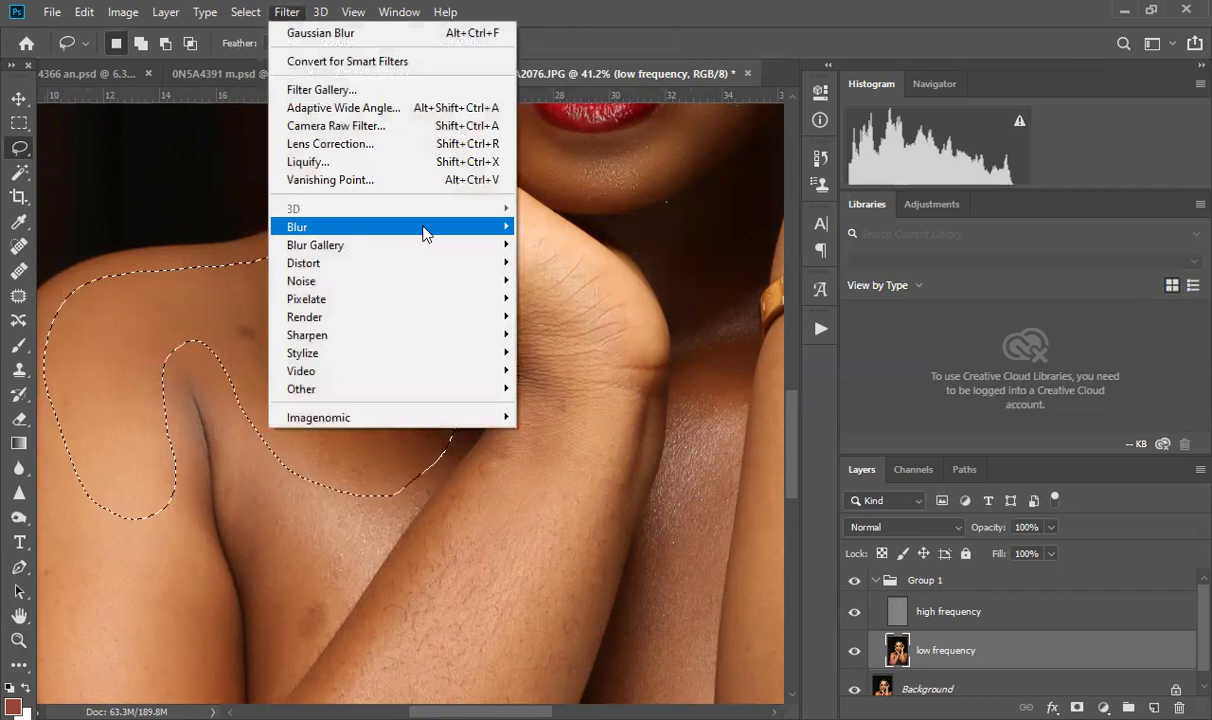
{"action": "mouse_move", "coordinate": [423, 233]}
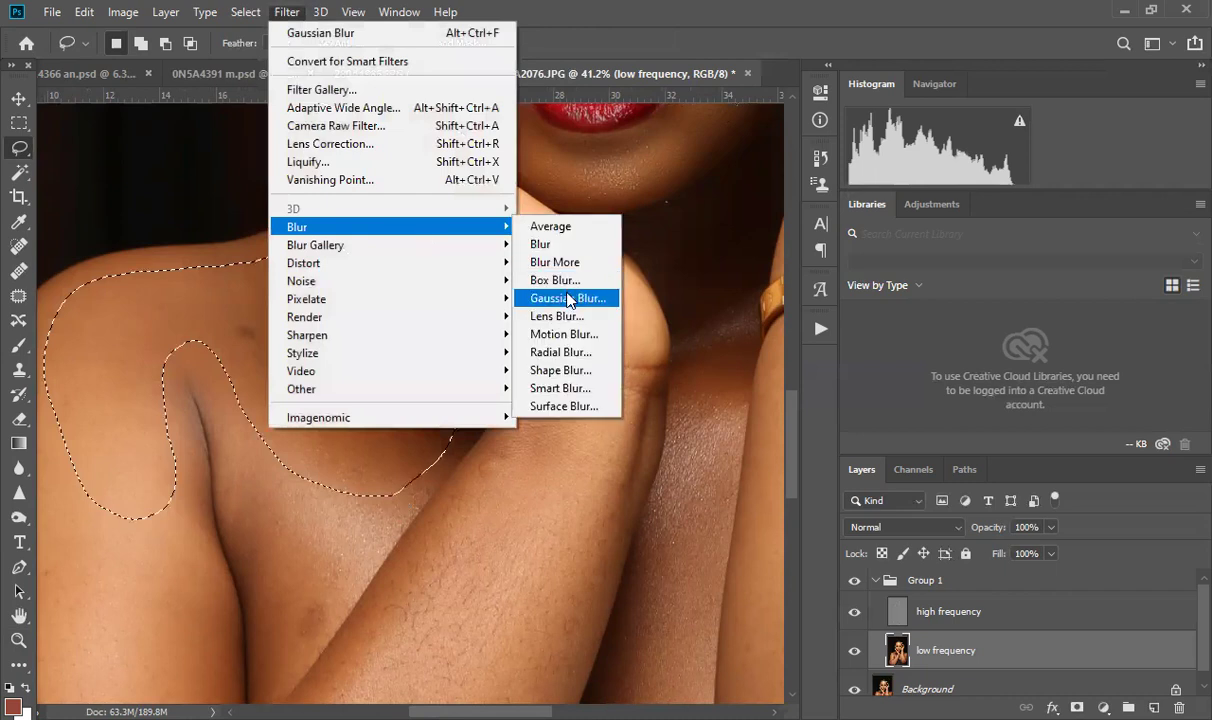
{"action": "left_click", "coordinate": [567, 298]}
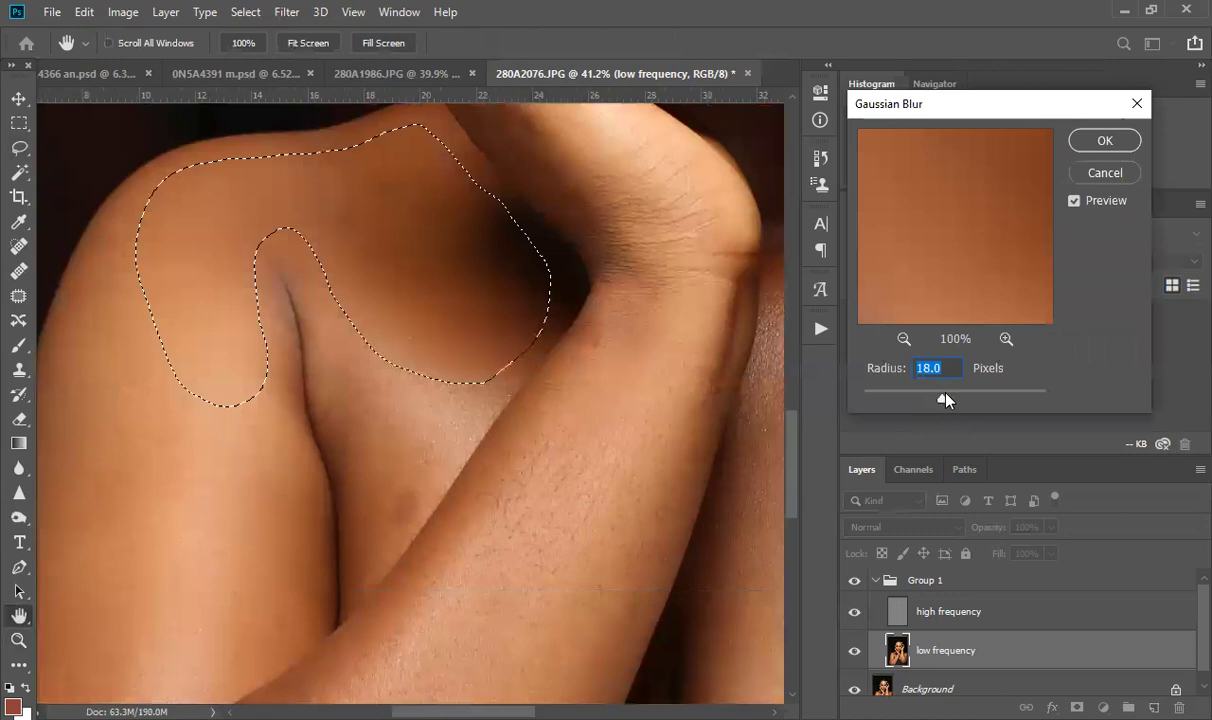
{"action": "left_click_drag", "start_coordinate": [945, 400], "coordinate": [943, 399]}
{"action": "key", "text": "Return"}
Step: Outline the upper arm below the shoulder on the image's left side and repeat the last Gaussian Blur on it
{"action": "mouse_move", "coordinate": [421, 467]}
{"action": "left_mouse_down"}
{"action": "mouse_move", "coordinate": [498, 400]}
{"action": "mouse_move", "coordinate": [590, 373]}
{"action": "left_mouse_up"}
{"action": "mouse_move", "coordinate": [433, 345]}
{"action": "left_mouse_down"}
{"action": "mouse_move", "coordinate": [404, 232]}
{"action": "mouse_move", "coordinate": [344, 155]}
{"action": "left_mouse_up"}
{"action": "left_click_drag", "start_coordinate": [256, 195], "coordinate": [201, 352]}
{"action": "mouse_move", "coordinate": [201, 428]}
{"action": "left_mouse_down"}
{"action": "mouse_move", "coordinate": [177, 518]}
{"action": "mouse_move", "coordinate": [174, 632]}
{"action": "left_mouse_up"}
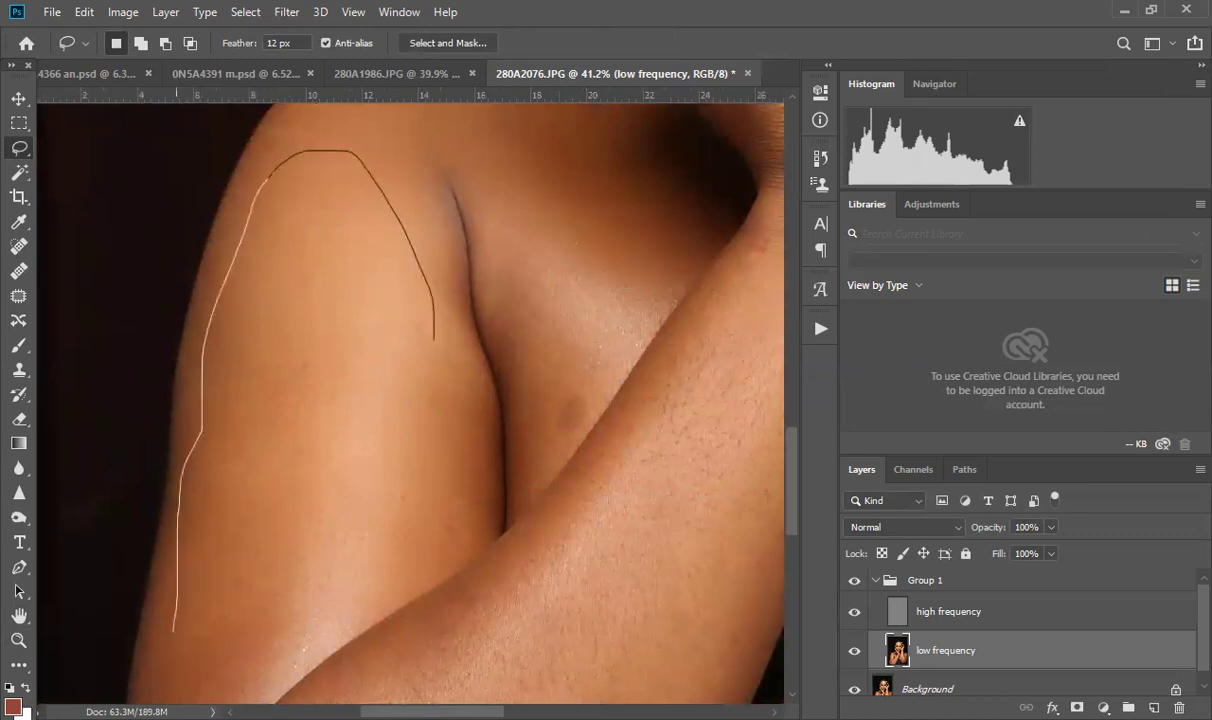
{"action": "mouse_move", "coordinate": [405, 580]}
{"action": "left_mouse_down"}
{"action": "mouse_move", "coordinate": [457, 541]}
{"action": "mouse_move", "coordinate": [492, 493]}
{"action": "left_mouse_up"}
{"action": "left_click_drag", "start_coordinate": [462, 370], "coordinate": [385, 258]}
{"action": "left_click", "coordinate": [287, 14]}
{"action": "left_click", "coordinate": [285, 31]}
Step: Outline the forearm crossing the chest, from just below the wrist down toward the elbow, inside its edges
{"action": "left_click_drag", "start_coordinate": [500, 403], "coordinate": [318, 323]}
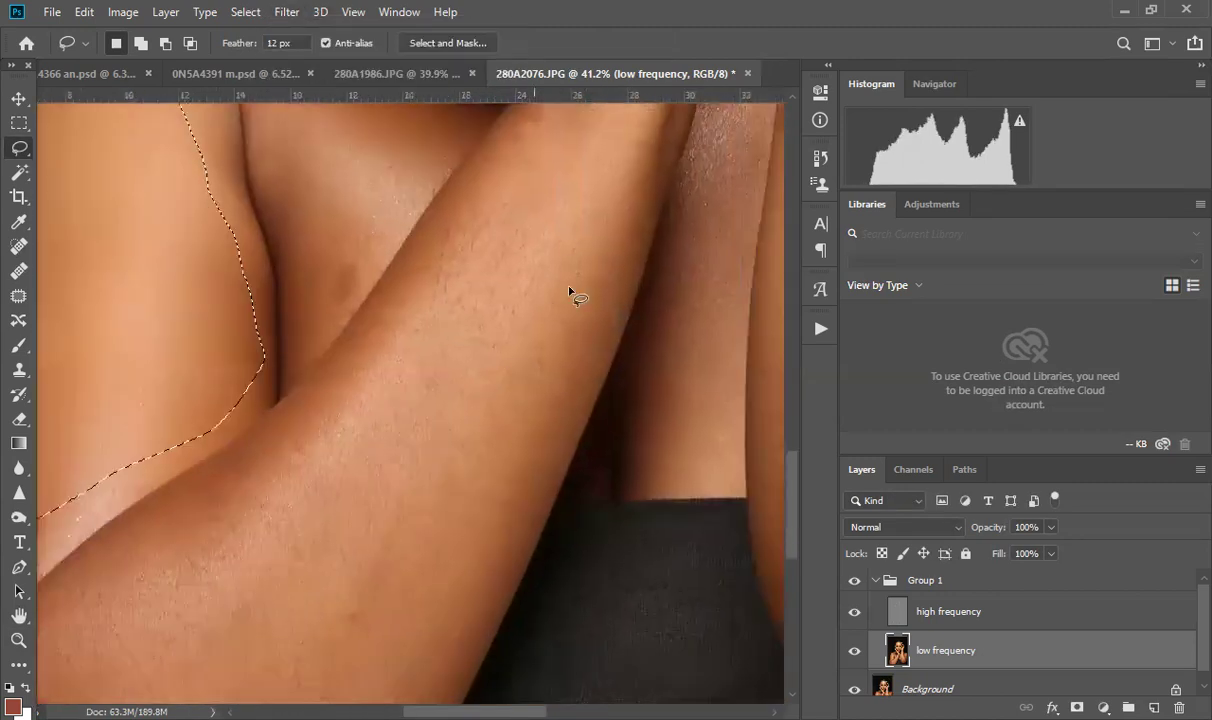
{"action": "mouse_move", "coordinate": [621, 255]}
{"action": "left_mouse_down"}
{"action": "mouse_move", "coordinate": [603, 147]}
{"action": "mouse_move", "coordinate": [545, 122]}
{"action": "mouse_move", "coordinate": [478, 179]}
{"action": "mouse_move", "coordinate": [396, 306]}
{"action": "left_mouse_up"}
{"action": "left_click_drag", "start_coordinate": [291, 431], "coordinate": [204, 494]}
{"action": "mouse_move", "coordinate": [84, 607]}
{"action": "left_mouse_down"}
{"action": "mouse_move", "coordinate": [200, 688]}
{"action": "mouse_move", "coordinate": [450, 600]}
{"action": "mouse_move", "coordinate": [500, 546]}
{"action": "left_mouse_up"}
{"action": "mouse_move", "coordinate": [627, 261]}
{"action": "left_mouse_down"}
{"action": "mouse_move", "coordinate": [628, 130]}
{"action": "mouse_move", "coordinate": [490, 180]}
{"action": "left_mouse_up"}
Step: Apply a 26.3-pixel Gaussian Blur to the selected forearm
{"action": "left_click", "coordinate": [287, 12]}
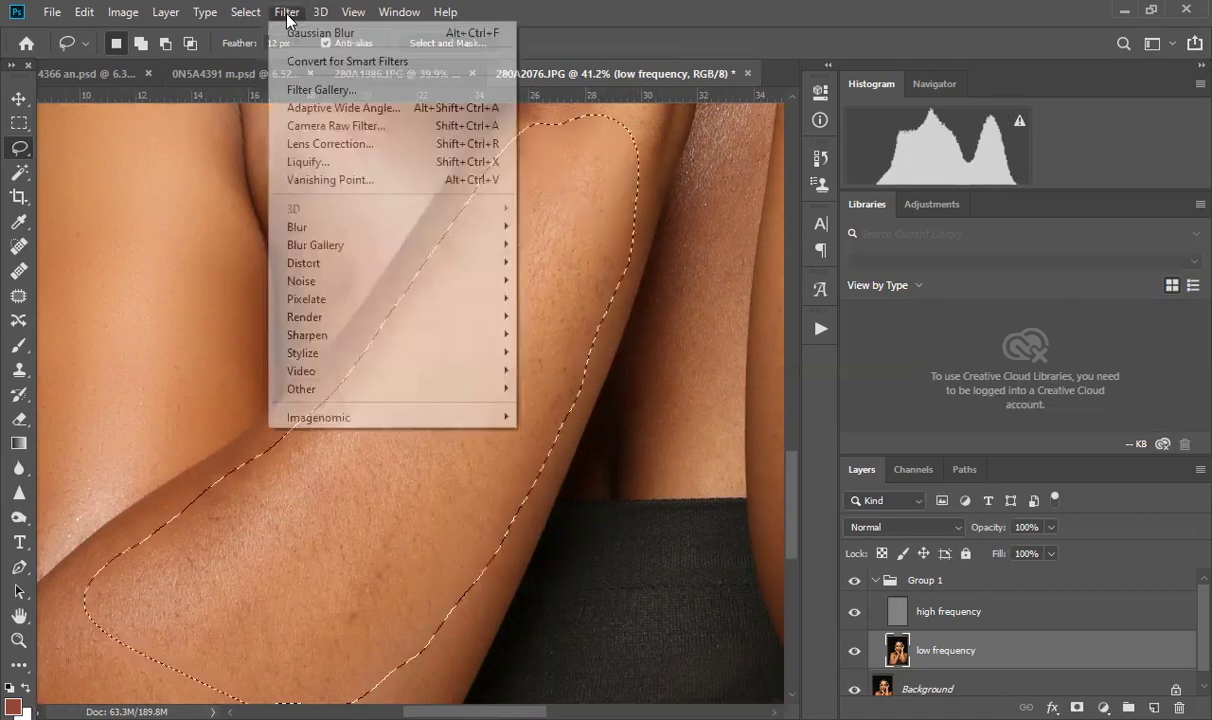
{"action": "mouse_move", "coordinate": [460, 227]}
{"action": "left_click", "coordinate": [565, 299]}
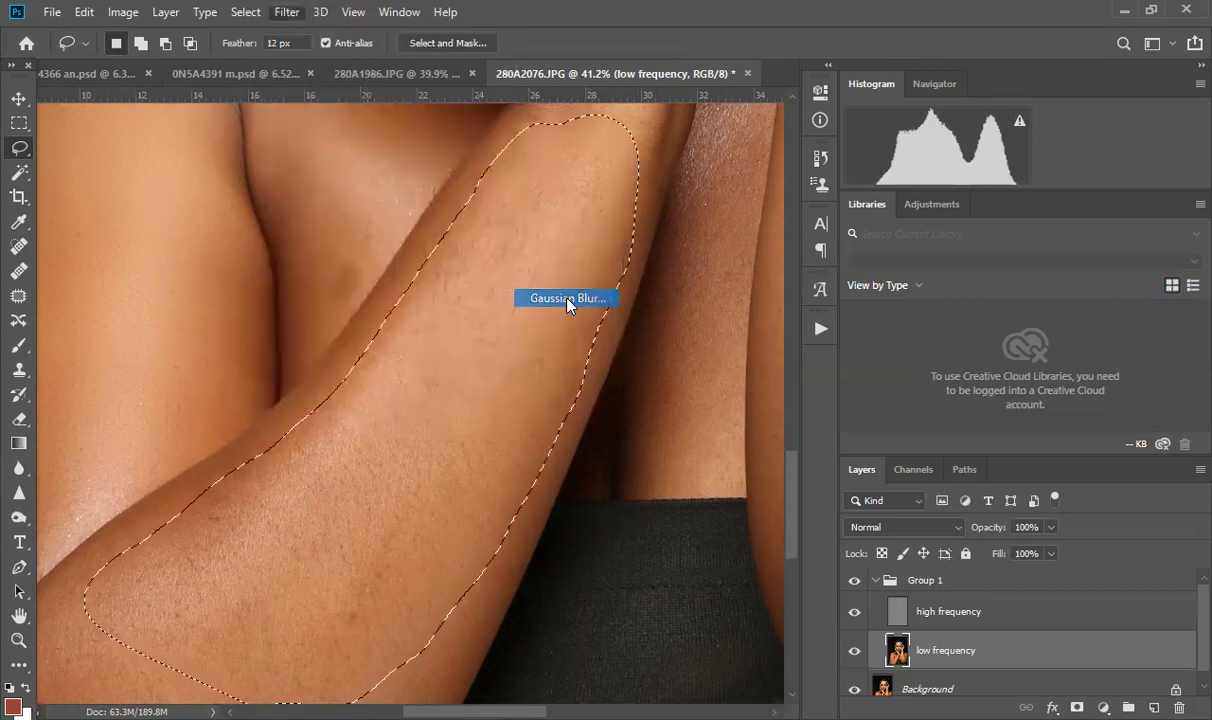
{"action": "left_click_drag", "start_coordinate": [731, 360], "coordinate": [614, 535]}
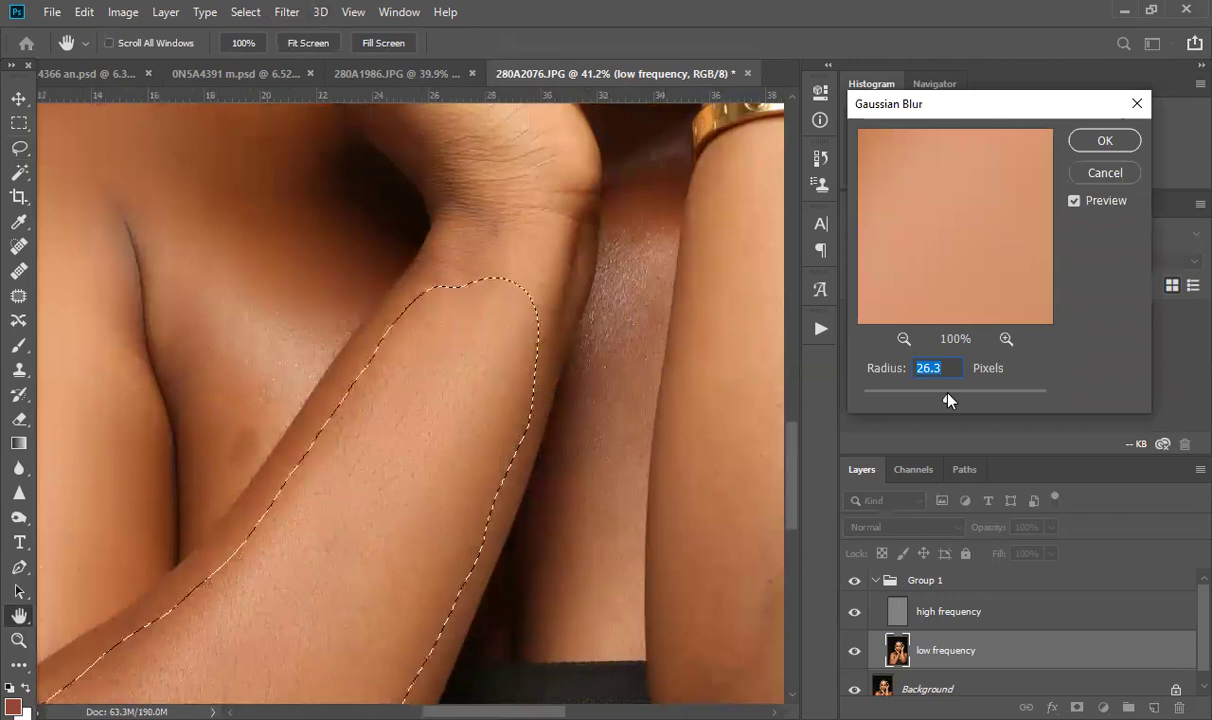
{"action": "key", "text": "Return"}
Step: Clear the selection, outline the other forearm below the gold bracelet, and repeat the last Gaussian Blur on it
{"action": "key", "text": "l"}
{"action": "key", "text": "ctrl+d"}
{"action": "left_click_drag", "start_coordinate": [600, 278], "coordinate": [276, 252]}
{"action": "left_click_drag", "start_coordinate": [704, 278], "coordinate": [636, 392]}
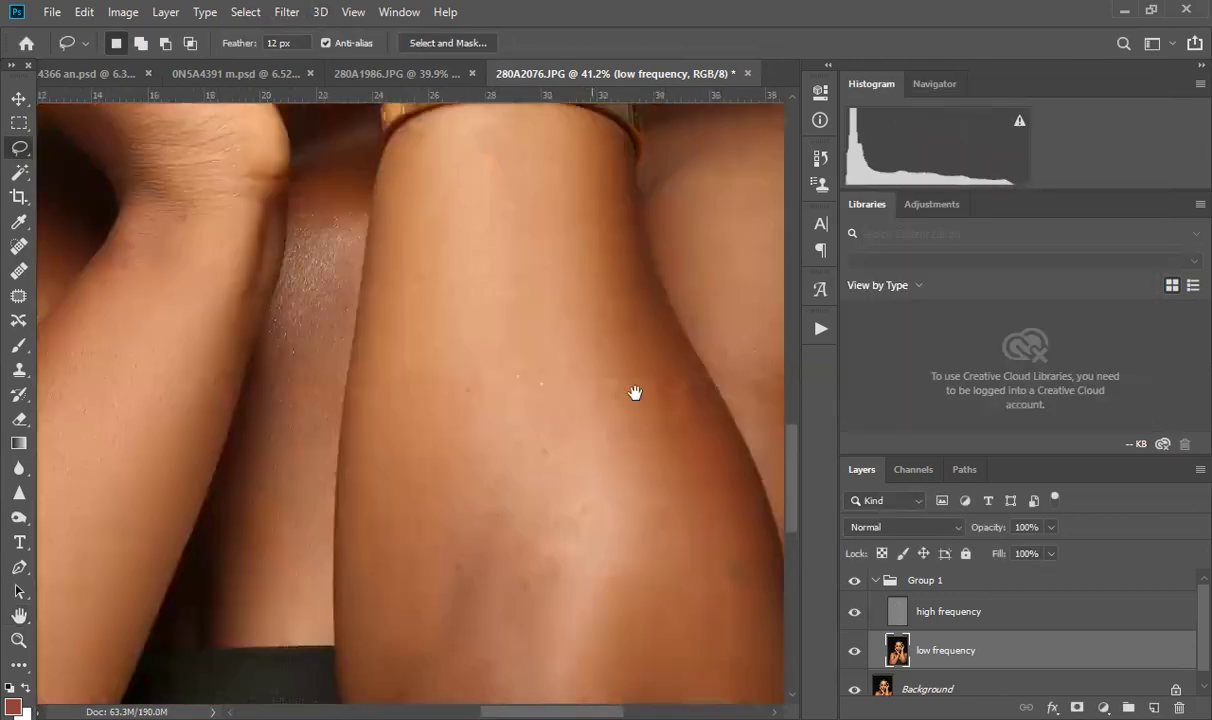
{"action": "mouse_move", "coordinate": [510, 244]}
{"action": "left_mouse_down"}
{"action": "mouse_move", "coordinate": [425, 238]}
{"action": "mouse_move", "coordinate": [346, 258]}
{"action": "mouse_move", "coordinate": [325, 328]}
{"action": "mouse_move", "coordinate": [297, 602]}
{"action": "mouse_move", "coordinate": [360, 658]}
{"action": "mouse_move", "coordinate": [661, 614]}
{"action": "mouse_move", "coordinate": [536, 270]}
{"action": "mouse_move", "coordinate": [510, 243]}
{"action": "left_mouse_up"}
{"action": "left_click", "coordinate": [288, 12]}
{"action": "left_click", "coordinate": [292, 34]}
Step: Outline the wrist between the gold bracelet and the hand, inside its edges, and repeat the last Gaussian Blur
{"action": "scroll", "coordinate": [495, 479], "scroll_direction": "up", "scroll_amount": 3}
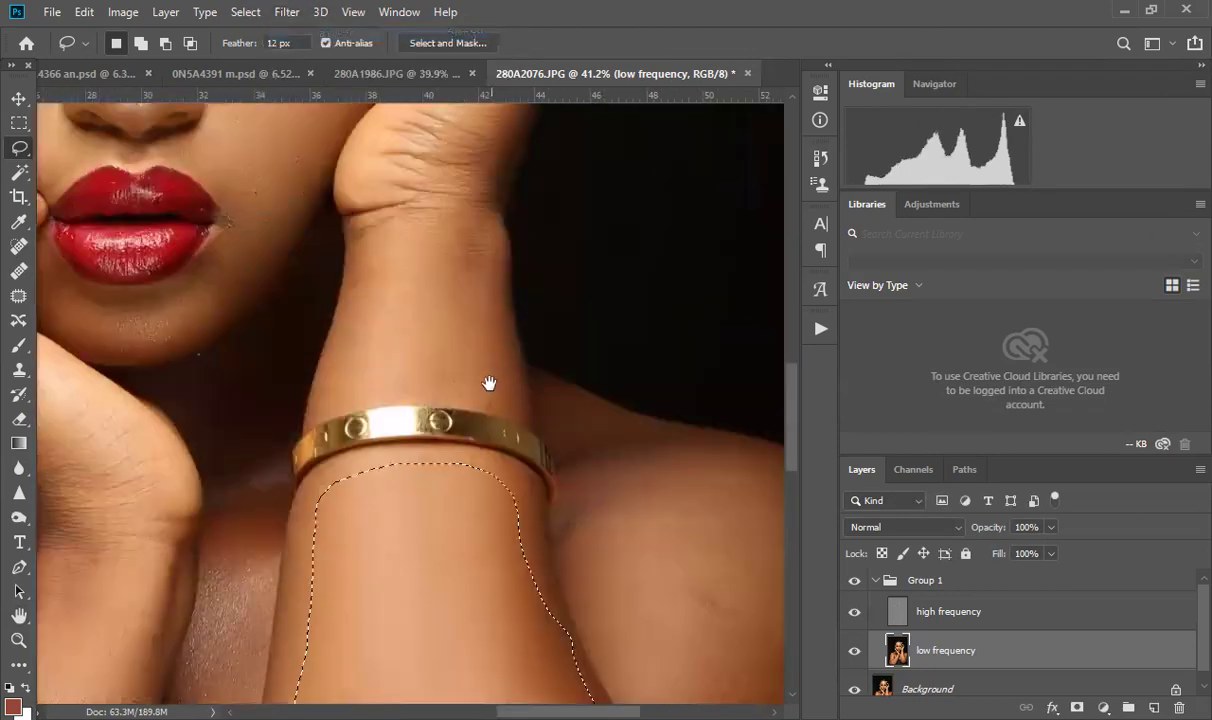
{"action": "mouse_move", "coordinate": [465, 305]}
{"action": "left_mouse_down"}
{"action": "mouse_move", "coordinate": [400, 303]}
{"action": "mouse_move", "coordinate": [371, 330]}
{"action": "mouse_move", "coordinate": [333, 474]}
{"action": "mouse_move", "coordinate": [480, 466]}
{"action": "mouse_move", "coordinate": [510, 478]}
{"action": "mouse_move", "coordinate": [488, 361]}
{"action": "mouse_move", "coordinate": [433, 292]}
{"action": "mouse_move", "coordinate": [445, 298]}
{"action": "left_mouse_up"}
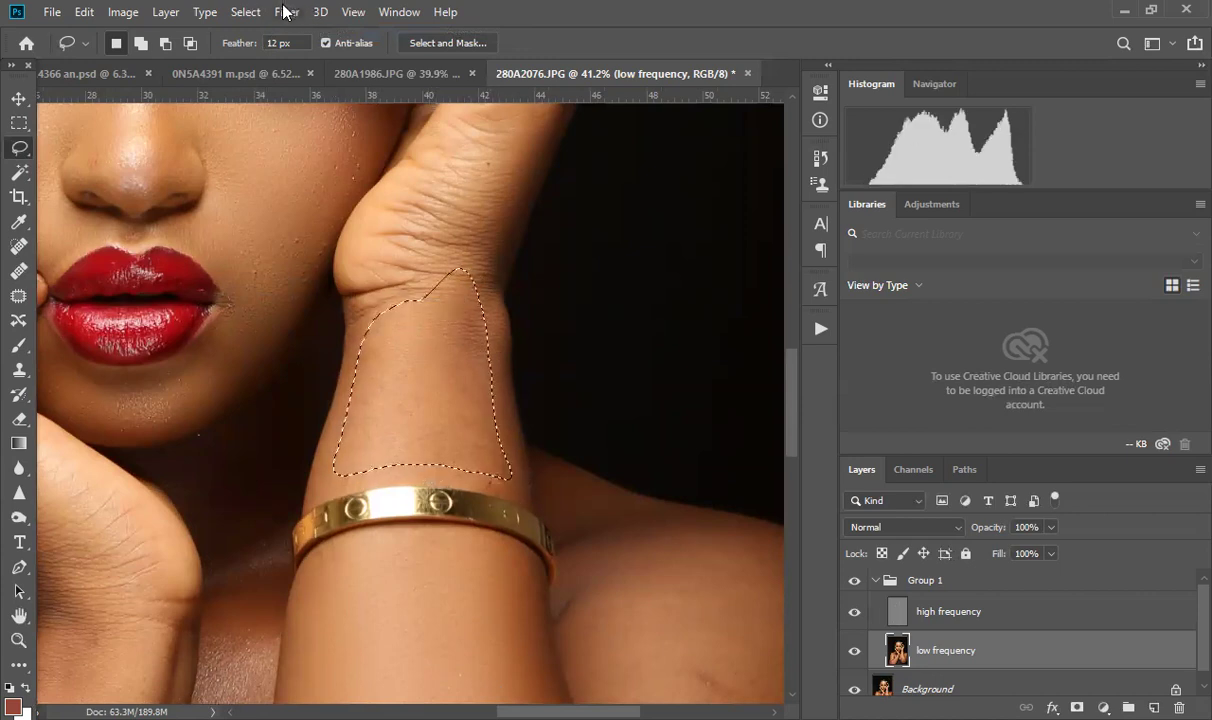
{"action": "left_click", "coordinate": [287, 12]}
{"action": "left_click", "coordinate": [311, 36]}
Step: Outline the shoulder behind the braceleted forearm, up to the image's right edge, and repeat the last Gaussian Blur
{"action": "left_click_drag", "start_coordinate": [533, 436], "coordinate": [266, 110]}
{"action": "mouse_move", "coordinate": [537, 267]}
{"action": "left_mouse_down"}
{"action": "mouse_move", "coordinate": [450, 264]}
{"action": "mouse_move", "coordinate": [387, 280]}
{"action": "mouse_move", "coordinate": [361, 320]}
{"action": "mouse_move", "coordinate": [347, 389]}
{"action": "mouse_move", "coordinate": [480, 638]}
{"action": "left_mouse_up"}
{"action": "mouse_move", "coordinate": [572, 522]}
{"action": "left_mouse_down"}
{"action": "mouse_move", "coordinate": [571, 307]}
{"action": "mouse_move", "coordinate": [538, 268]}
{"action": "left_mouse_up"}
{"action": "left_click", "coordinate": [287, 12]}
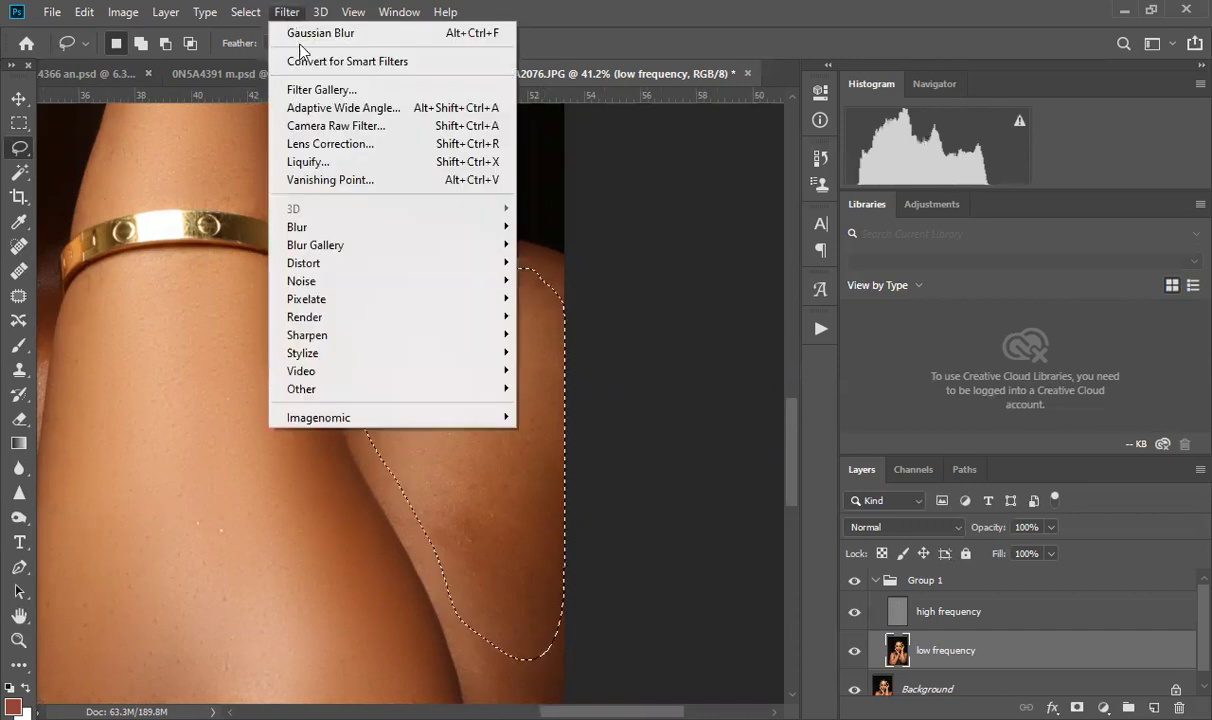
{"action": "left_click", "coordinate": [312, 34]}
Step: Clear the selection and outline the elbow below the braceleted forearm, following the arm crease and staying inside its edges
{"action": "left_click_drag", "start_coordinate": [230, 376], "coordinate": [427, 168]}
{"action": "left_click_drag", "start_coordinate": [468, 281], "coordinate": [468, 90]}
{"action": "key", "text": "ctrl+d"}
{"action": "mouse_move", "coordinate": [347, 221]}
{"action": "left_mouse_down"}
{"action": "mouse_move", "coordinate": [268, 326]}
{"action": "mouse_move", "coordinate": [264, 466]}
{"action": "mouse_move", "coordinate": [311, 567]}
{"action": "mouse_move", "coordinate": [413, 634]}
{"action": "mouse_move", "coordinate": [474, 634]}
{"action": "mouse_move", "coordinate": [570, 605]}
{"action": "mouse_move", "coordinate": [665, 556]}
{"action": "mouse_move", "coordinate": [773, 474]}
{"action": "mouse_move", "coordinate": [802, 400]}
{"action": "mouse_move", "coordinate": [728, 218]}
{"action": "left_mouse_up"}
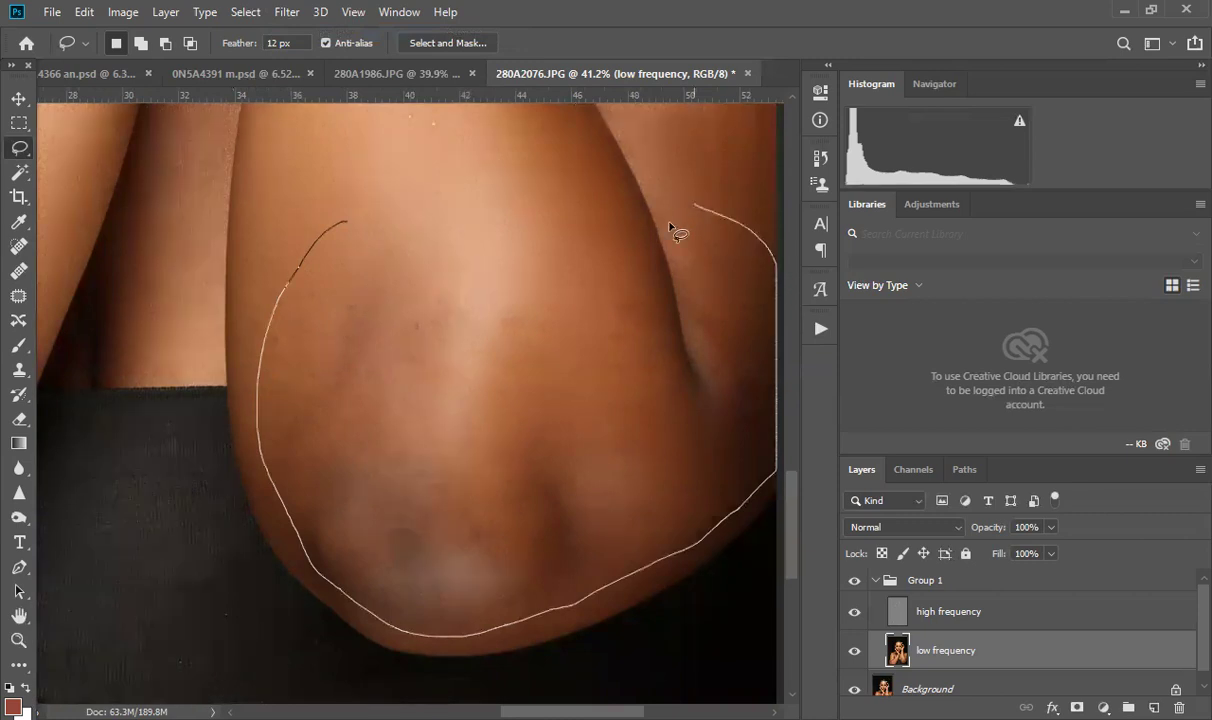
{"action": "mouse_move", "coordinate": [699, 311]}
{"action": "left_mouse_down"}
{"action": "mouse_move", "coordinate": [721, 420]}
{"action": "mouse_move", "coordinate": [675, 409]}
{"action": "mouse_move", "coordinate": [654, 312]}
{"action": "mouse_move", "coordinate": [618, 259]}
{"action": "mouse_move", "coordinate": [488, 211]}
{"action": "mouse_move", "coordinate": [366, 200]}
{"action": "mouse_move", "coordinate": [304, 232]}
{"action": "mouse_move", "coordinate": [258, 292]}
{"action": "mouse_move", "coordinate": [287, 432]}
{"action": "mouse_move", "coordinate": [320, 150]}
{"action": "left_mouse_up"}
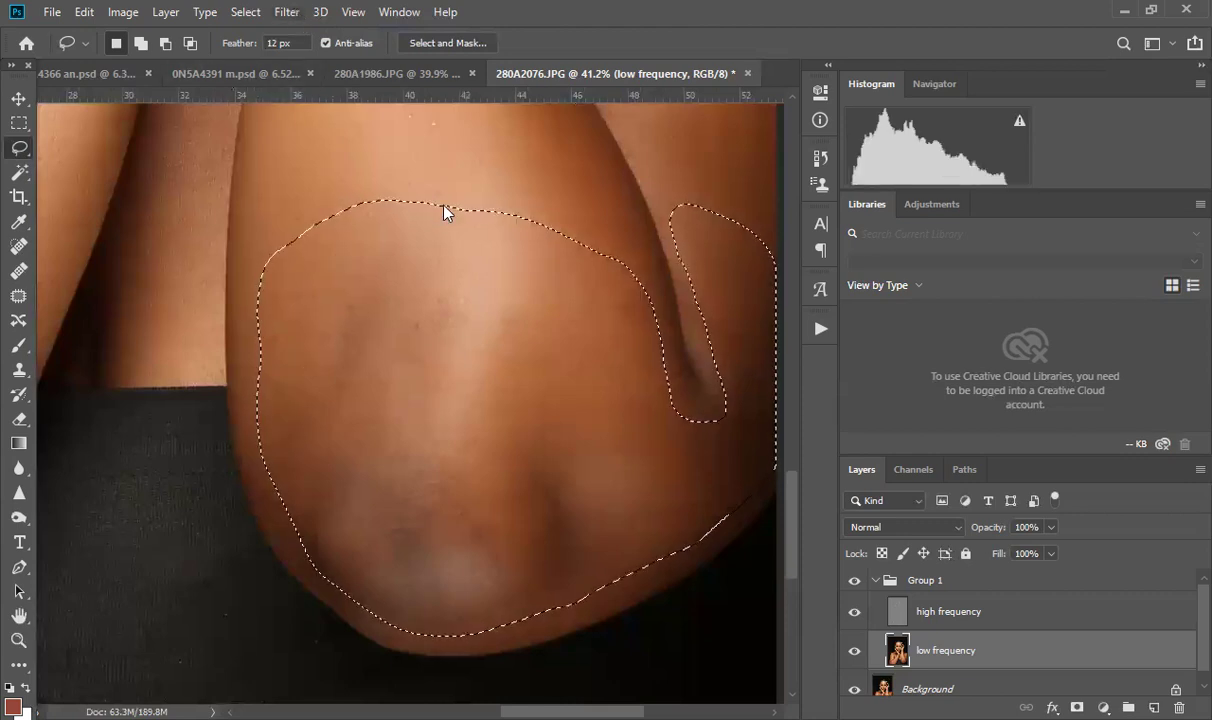
Step: Start a Gaussian Blur on the selected elbow and raise its radius to about 47 pixels
{"action": "key", "text": "alt+t"}
{"action": "mouse_move", "coordinate": [468, 227]}
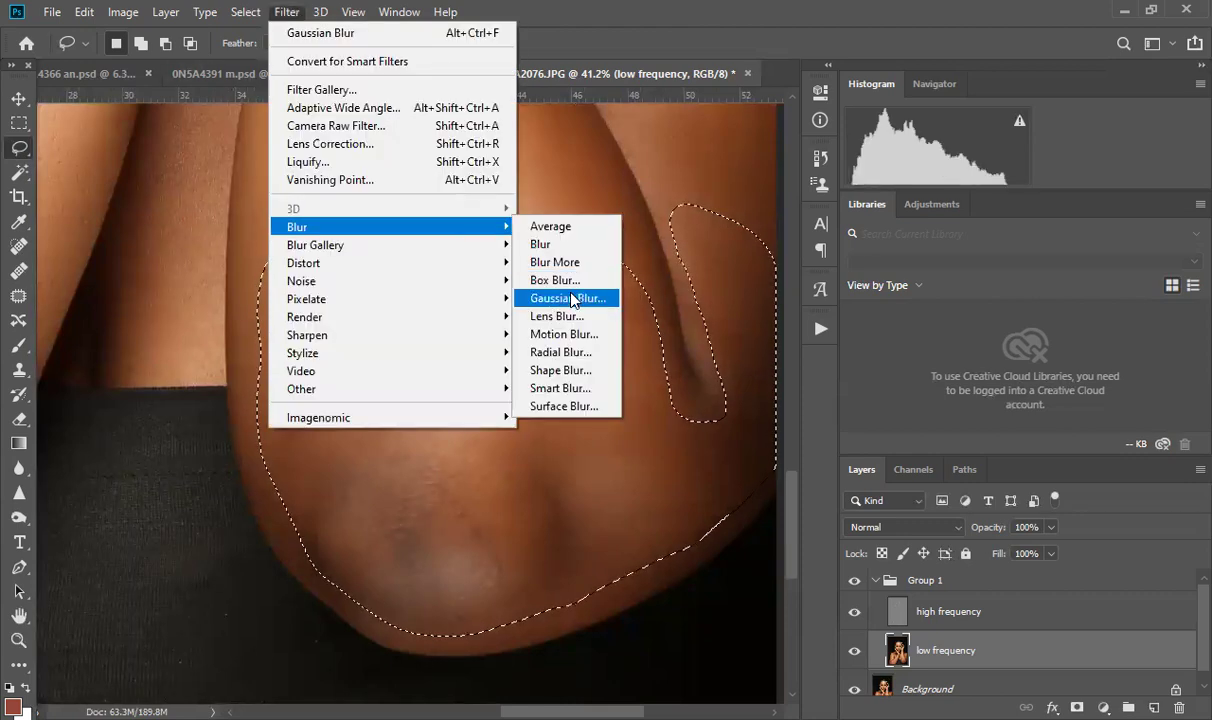
{"action": "left_click", "coordinate": [571, 298]}
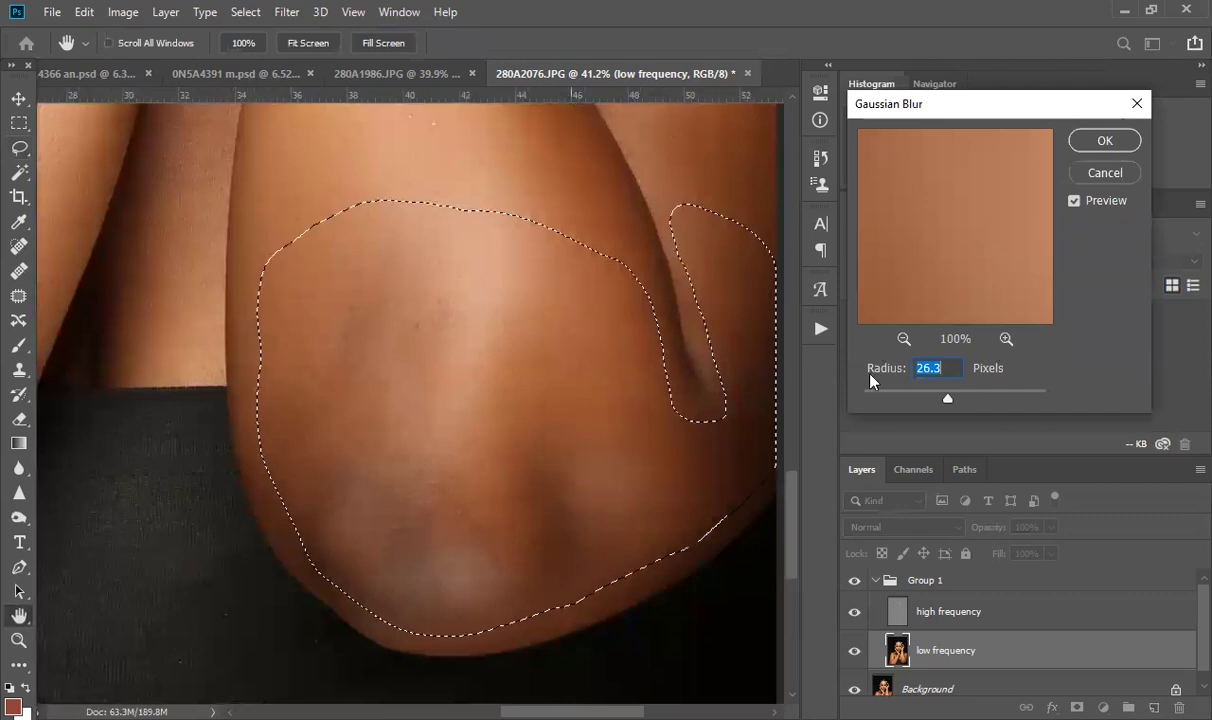
{"action": "type", "text": "5.0"}
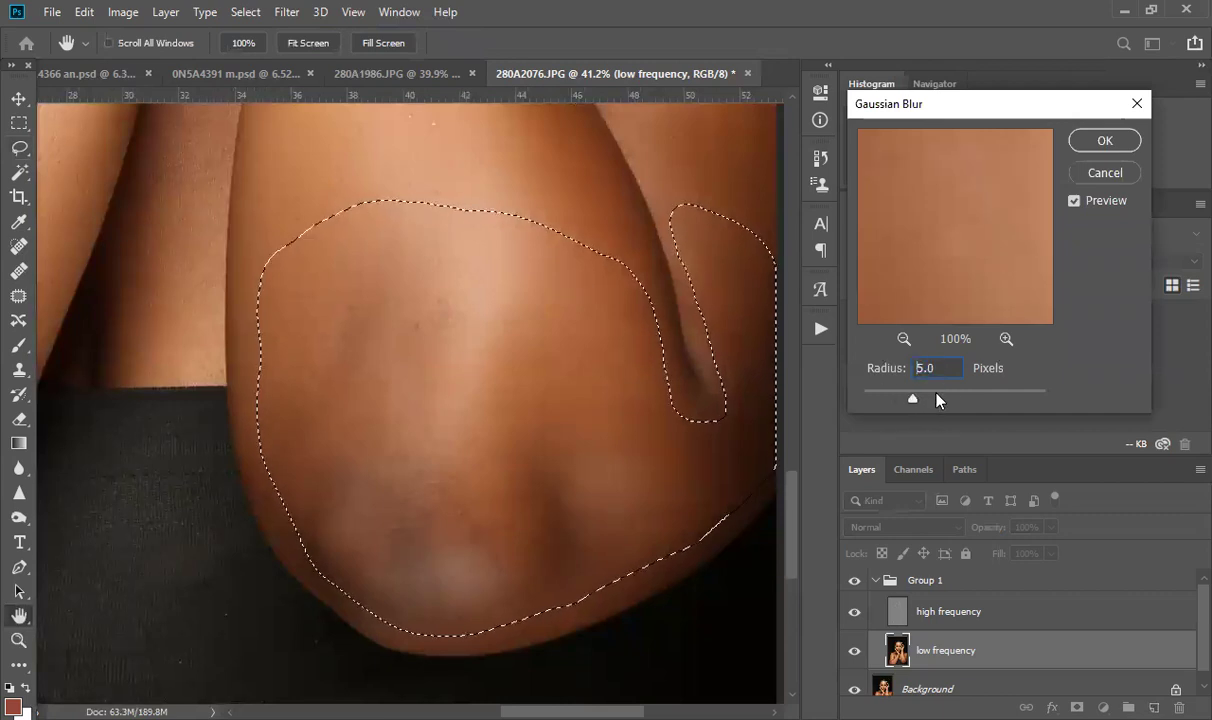
{"action": "left_click_drag", "start_coordinate": [933, 394], "coordinate": [953, 400]}
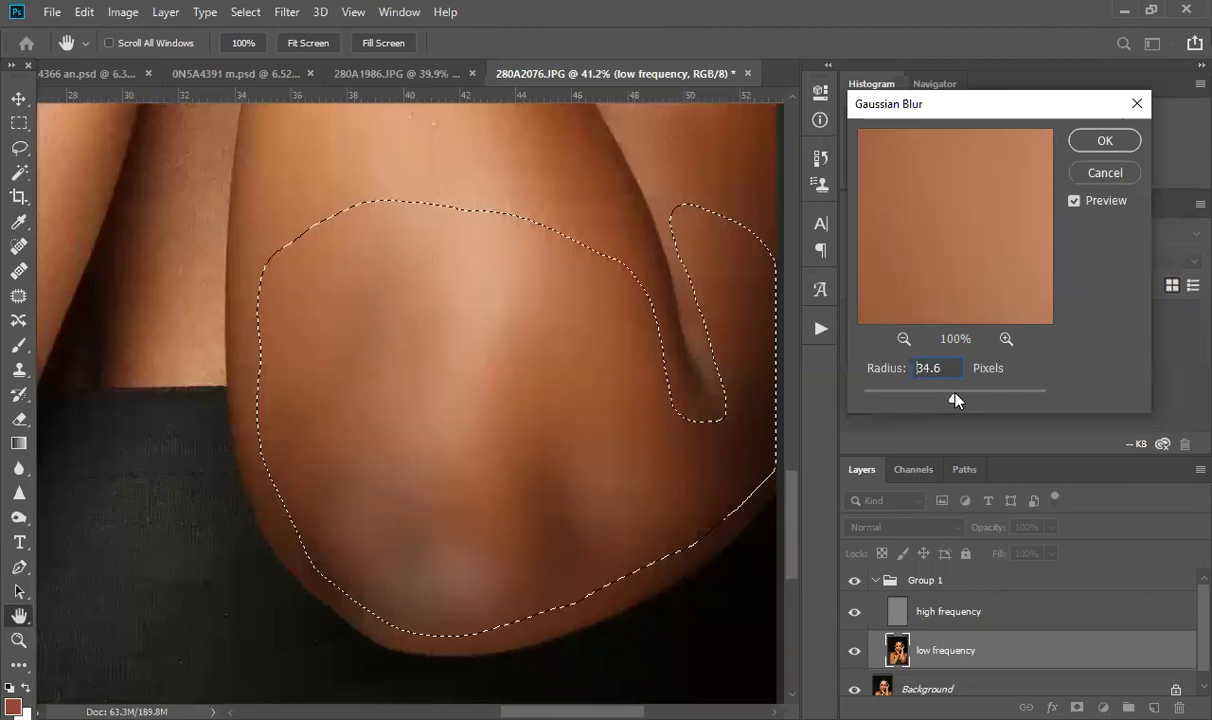
{"action": "left_click_drag", "start_coordinate": [957, 400], "coordinate": [963, 400]}
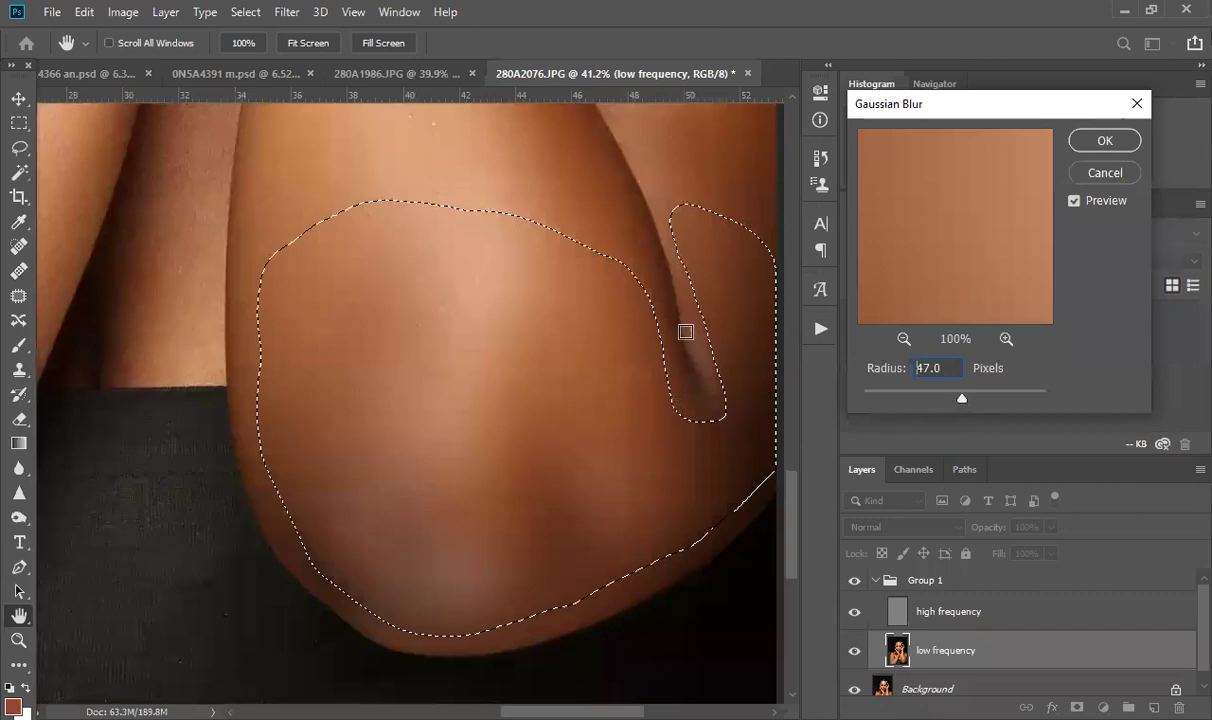
Step: Judge the elbow blur against the whole portrait, apply it with a much smaller radius, and clear the selection
{"action": "left_click", "coordinate": [686, 331]}
{"action": "key", "text": "ctrl+minus"}
{"action": "key", "text": "ctrl+minus"}
{"action": "key", "text": "ctrl+minus"}
{"action": "key", "text": "ctrl+minus"}
{"action": "key", "text": "ctrl+minus"}
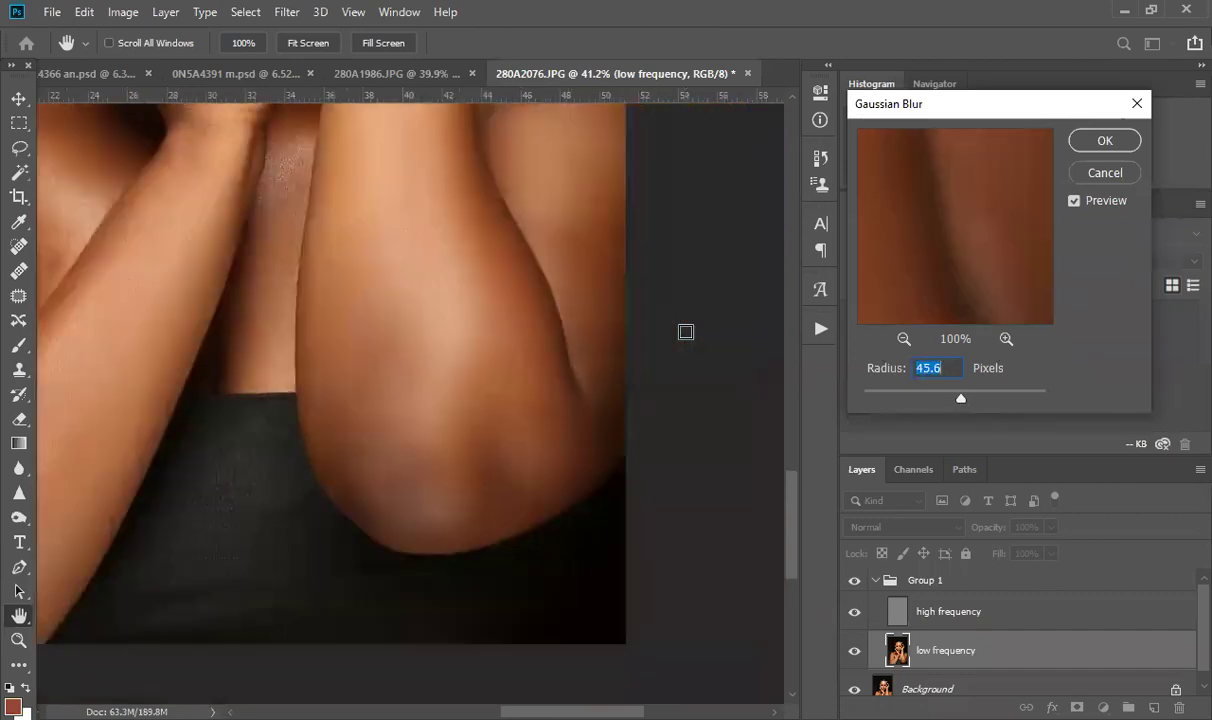
{"action": "key", "text": "ctrl+minus"}
{"action": "key", "text": "ctrl+minus"}
{"action": "key", "text": "ctrl+minus"}
{"action": "key", "text": "ctrl+minus"}
{"action": "key", "text": "ctrl+minus"}
{"action": "left_click_drag", "start_coordinate": [936, 398], "coordinate": [925, 401]}
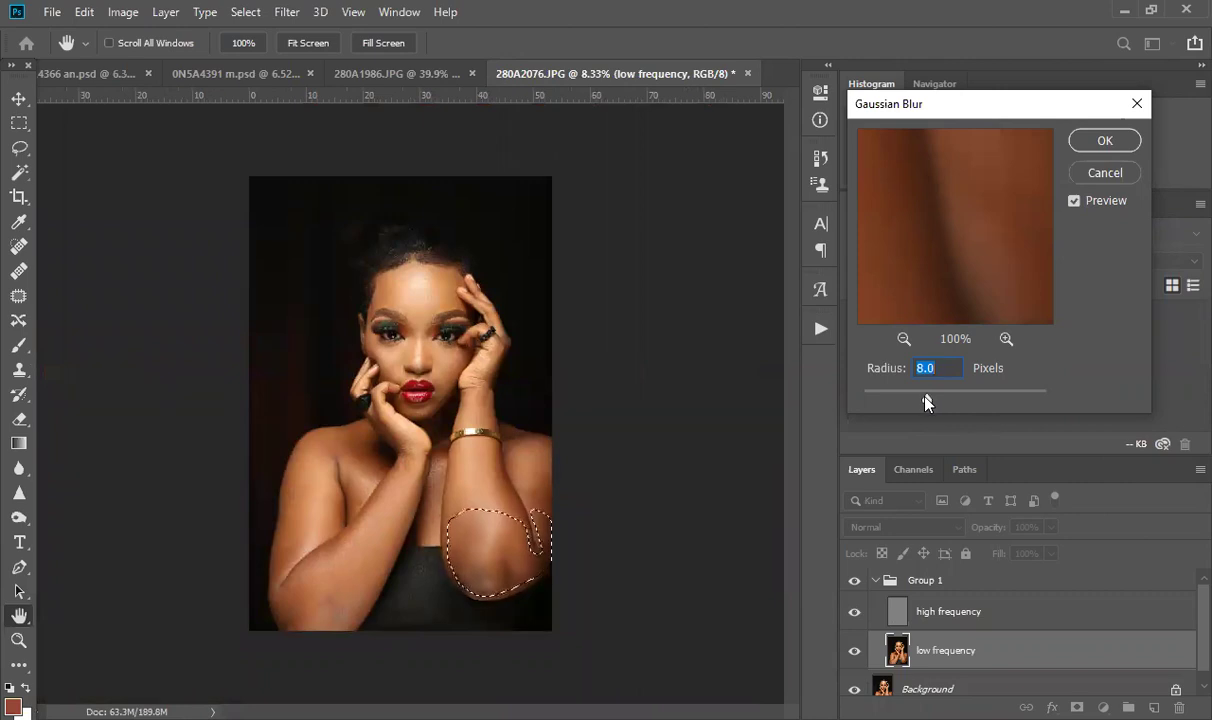
{"action": "left_click", "coordinate": [924, 396]}
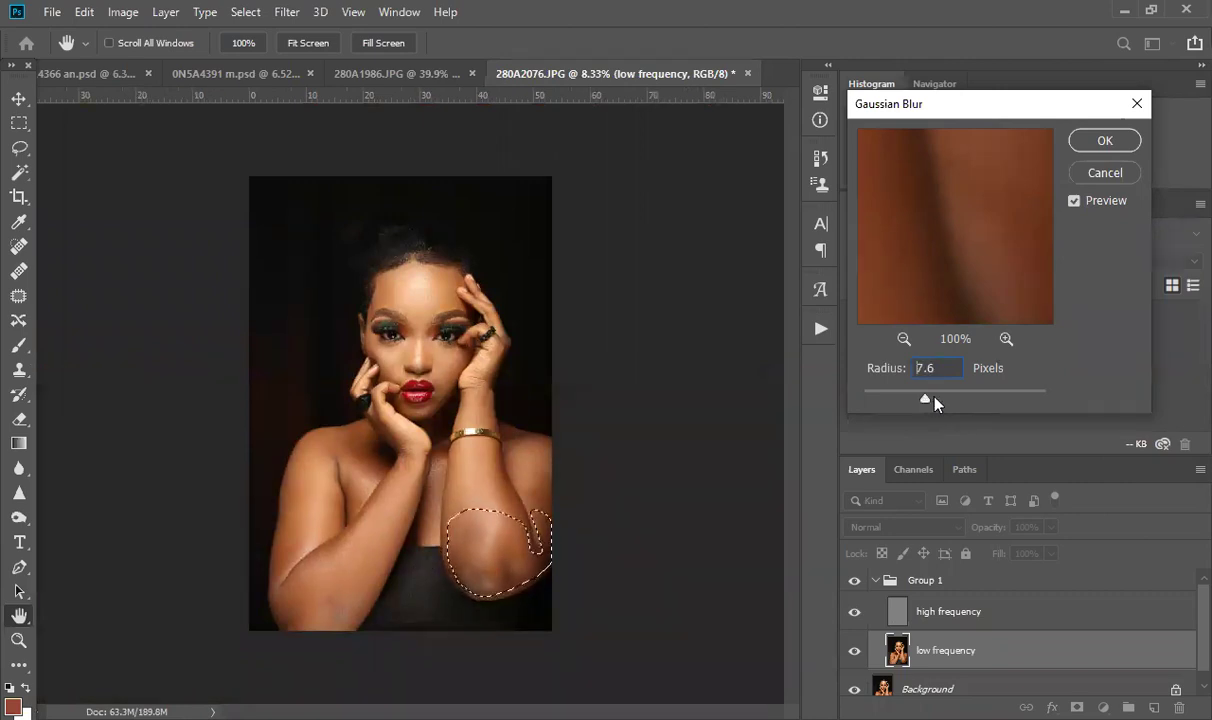
{"action": "left_click_drag", "start_coordinate": [934, 397], "coordinate": [940, 398]}
{"action": "key", "text": "Return"}
{"action": "key", "text": "ctrl+d"}
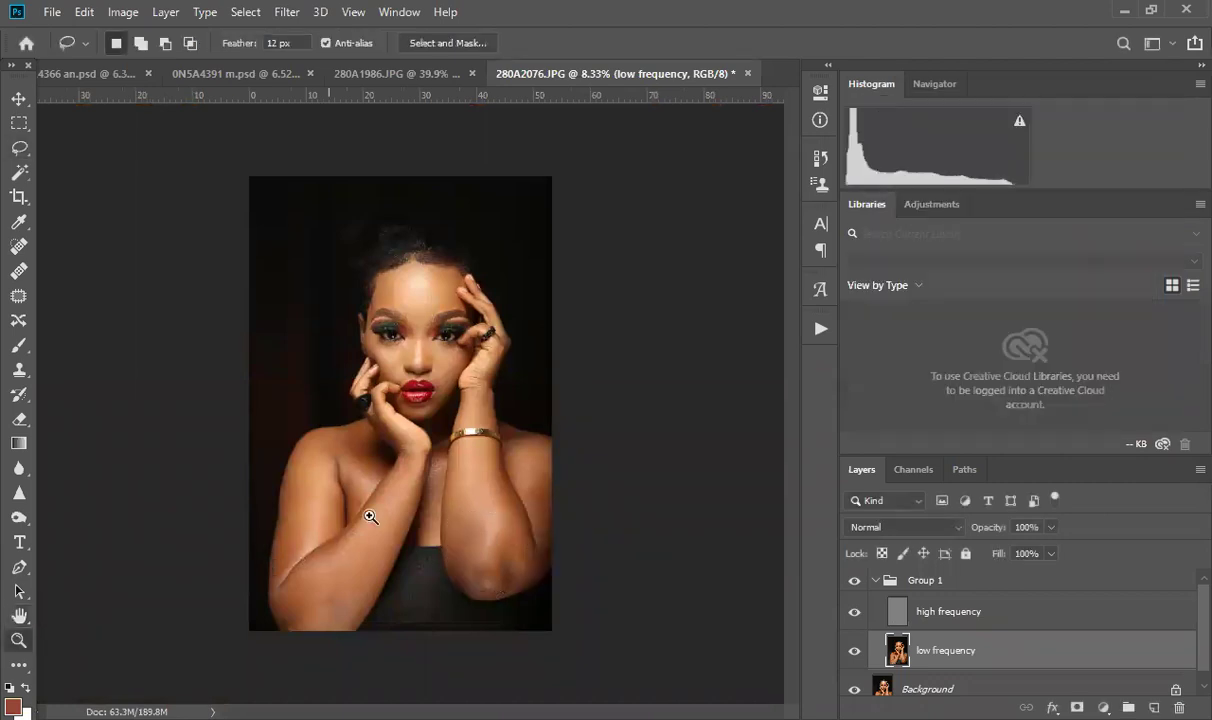
Step: Outline the other elbow down to the image's lower edge and repeat the last Gaussian Blur on it
{"action": "left_click_drag", "start_coordinate": [372, 515], "coordinate": [453, 456]}
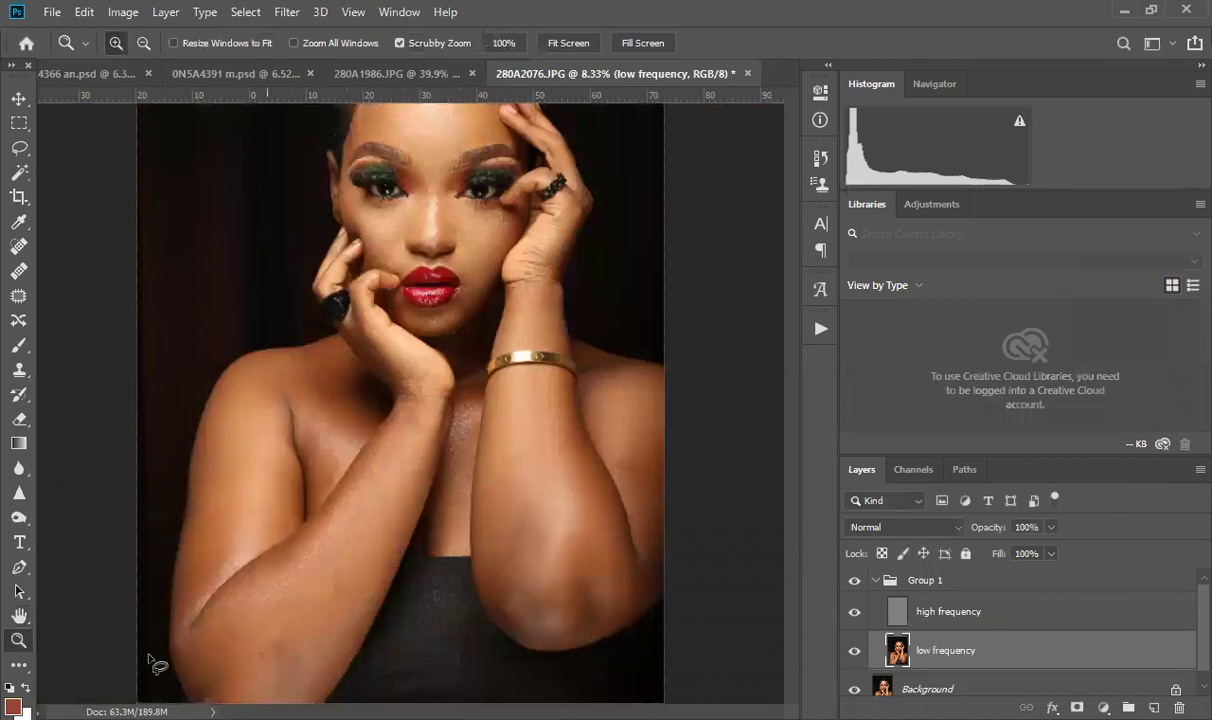
{"action": "left_click_drag", "start_coordinate": [300, 283], "coordinate": [195, 678]}
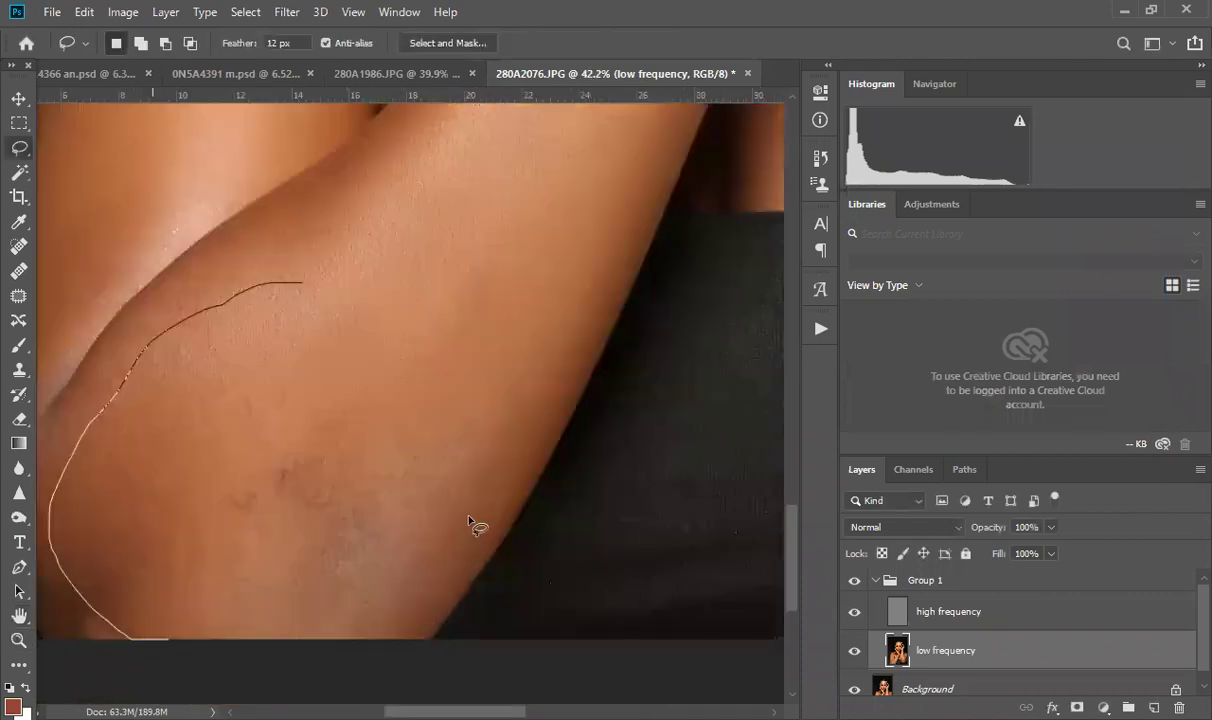
{"action": "mouse_move", "coordinate": [468, 517]}
{"action": "left_mouse_down"}
{"action": "mouse_move", "coordinate": [479, 541]}
{"action": "mouse_move", "coordinate": [552, 295]}
{"action": "mouse_move", "coordinate": [290, 265]}
{"action": "left_mouse_up"}
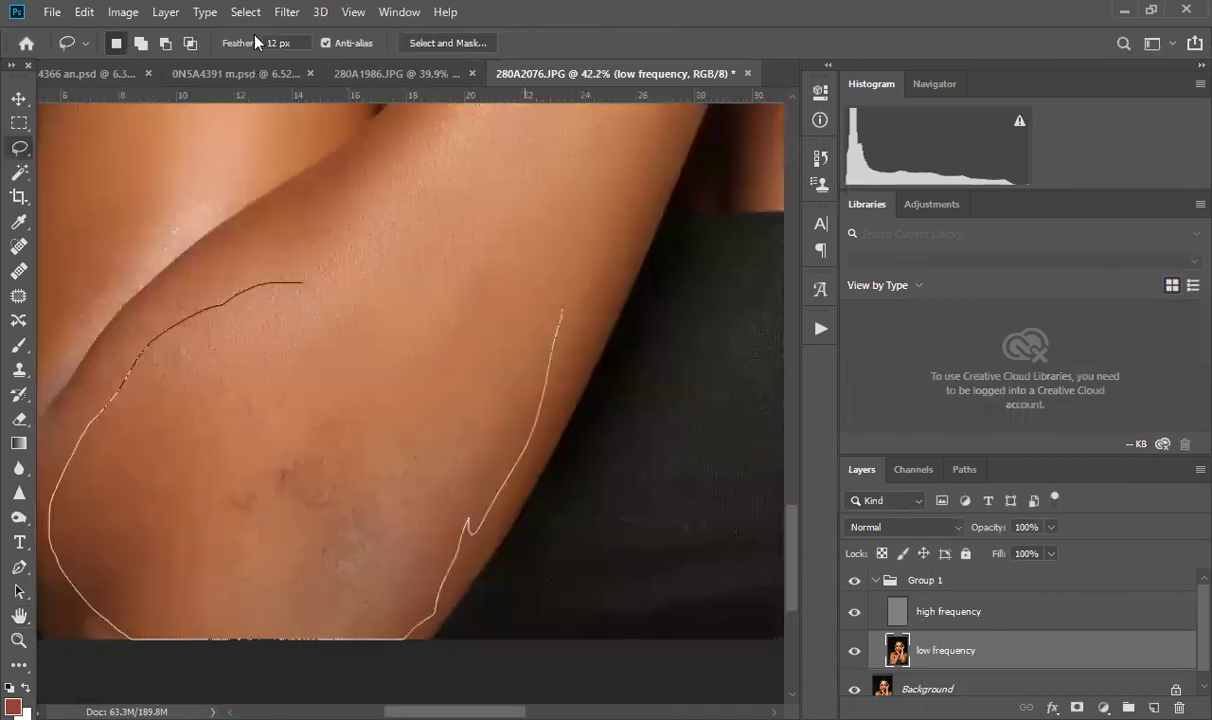
{"action": "left_click", "coordinate": [287, 13]}
{"action": "left_click", "coordinate": [324, 33]}
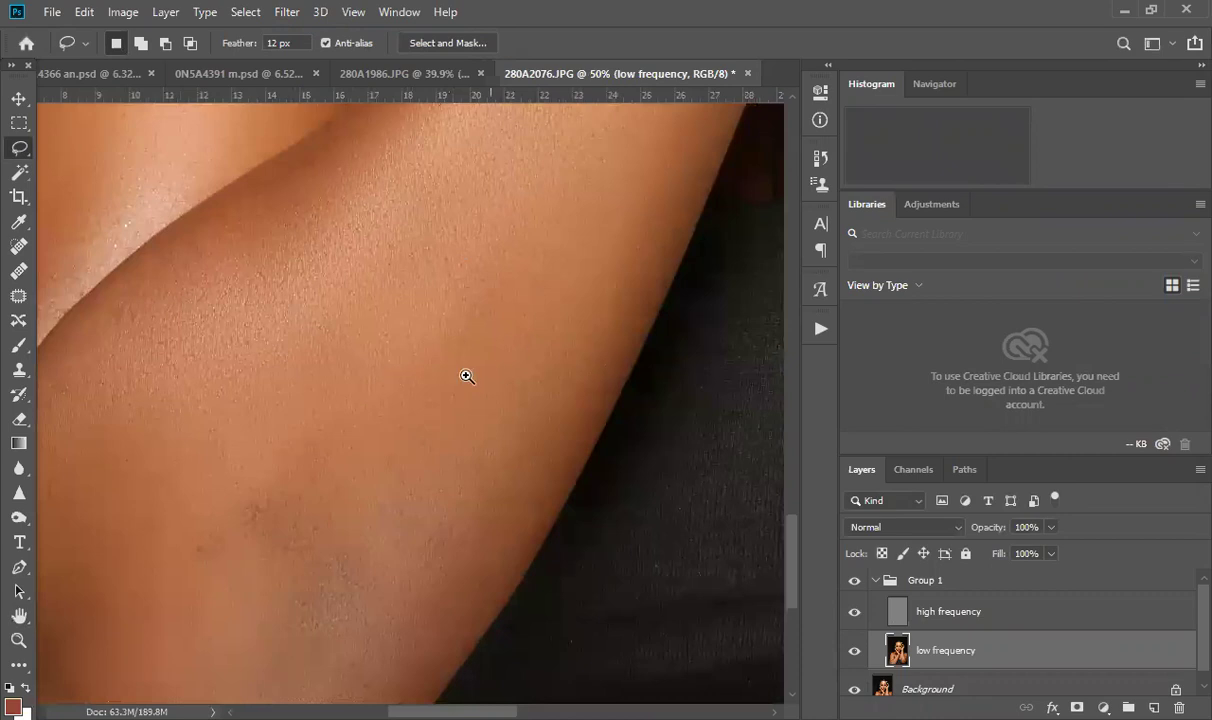
Step: Examine the whole portrait, the face and the forehead close up for remaining uneven skin
{"action": "key", "text": "z"}
{"action": "key", "text": "ctrl+0"}
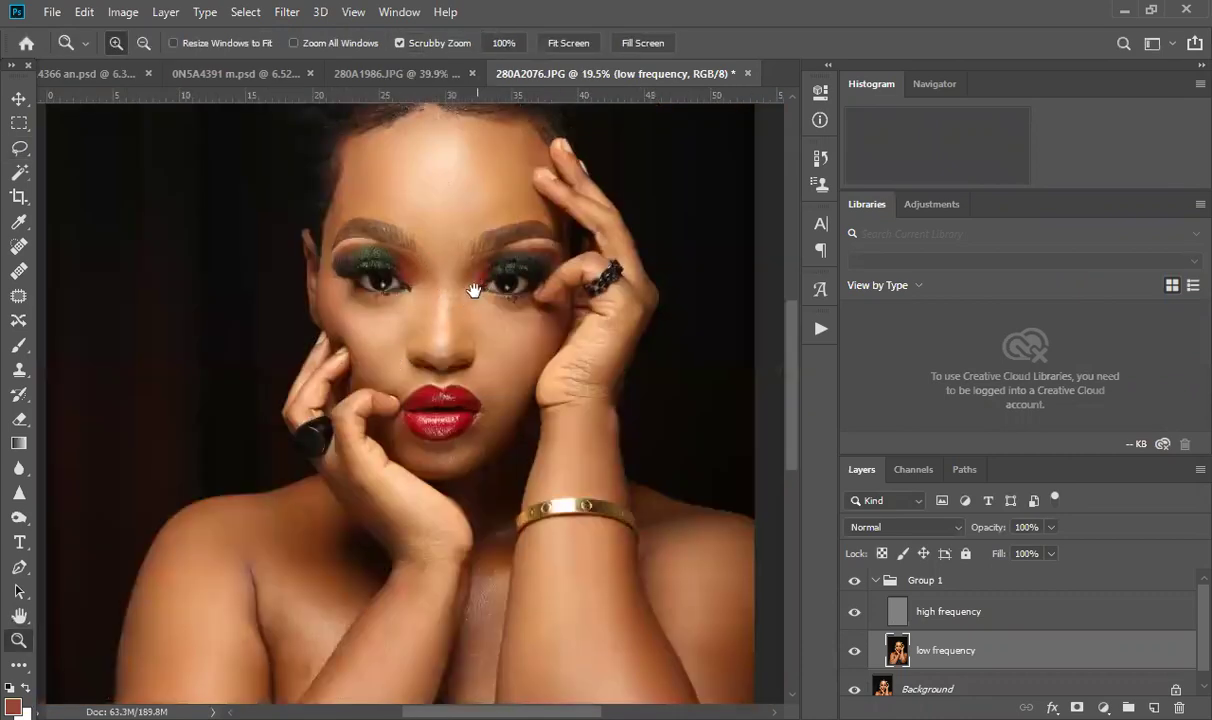
{"action": "left_click_drag", "start_coordinate": [474, 290], "coordinate": [415, 330]}
{"action": "left_click_drag", "start_coordinate": [463, 253], "coordinate": [425, 362]}
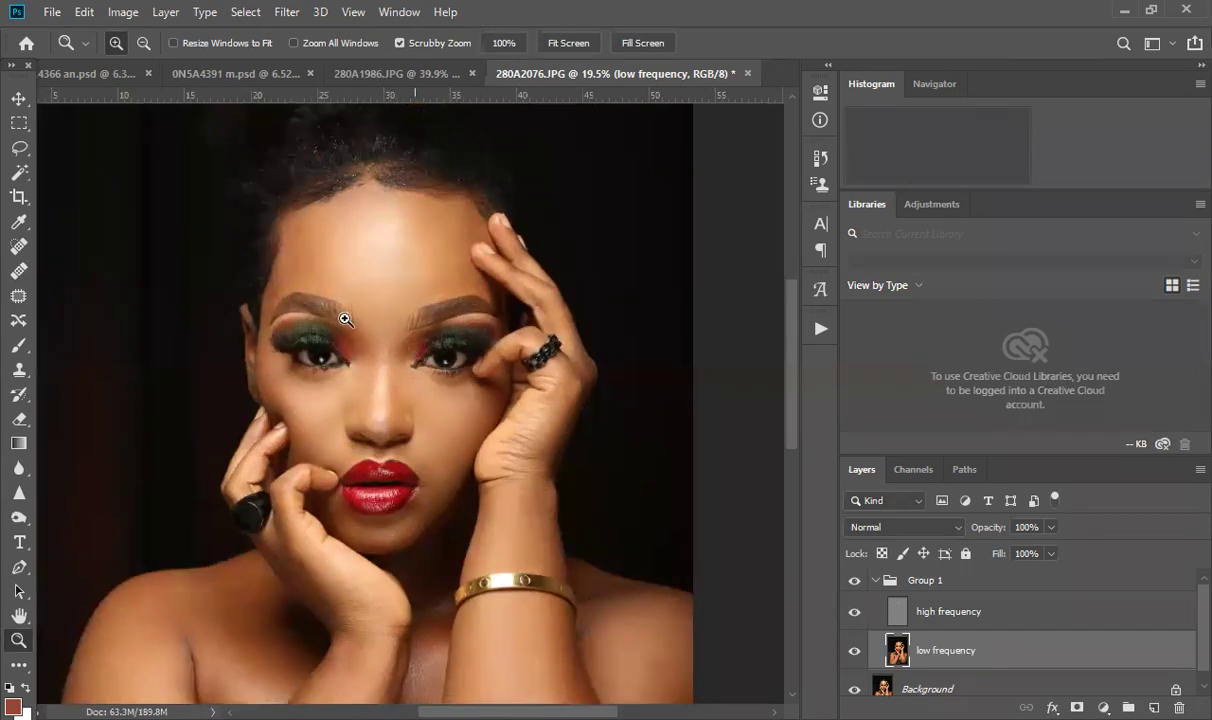
{"action": "left_click", "coordinate": [348, 200]}
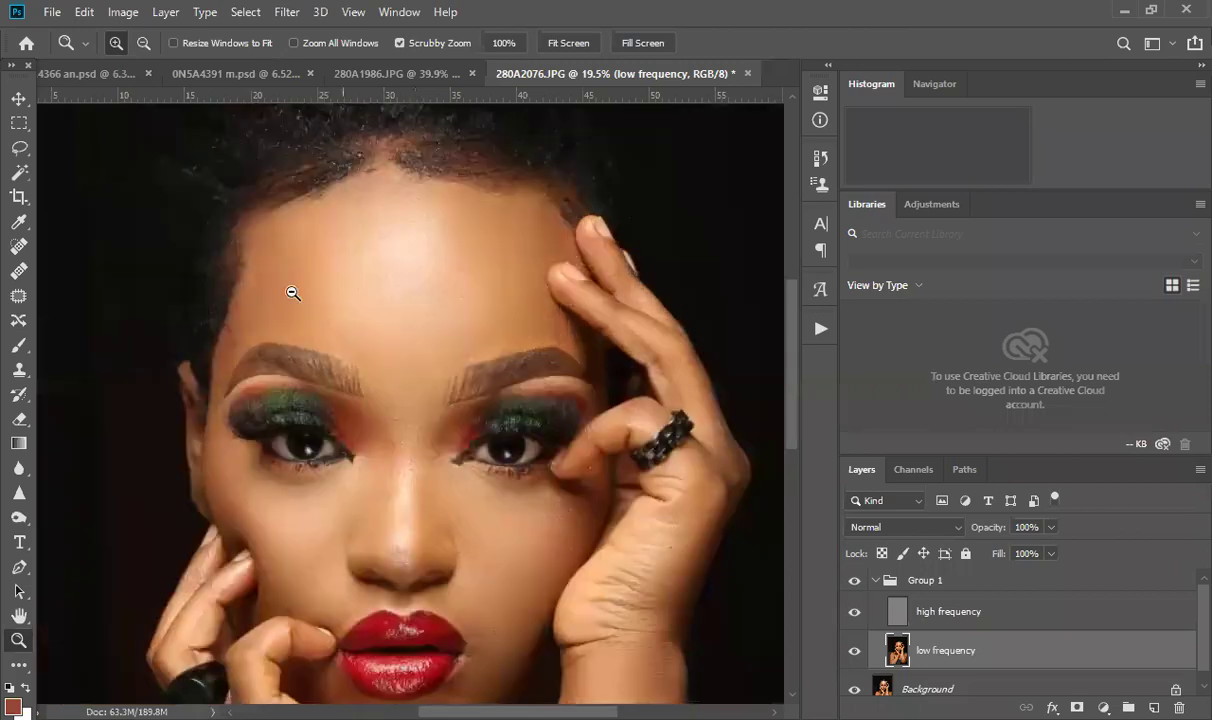
{"action": "left_click", "coordinate": [457, 418]}
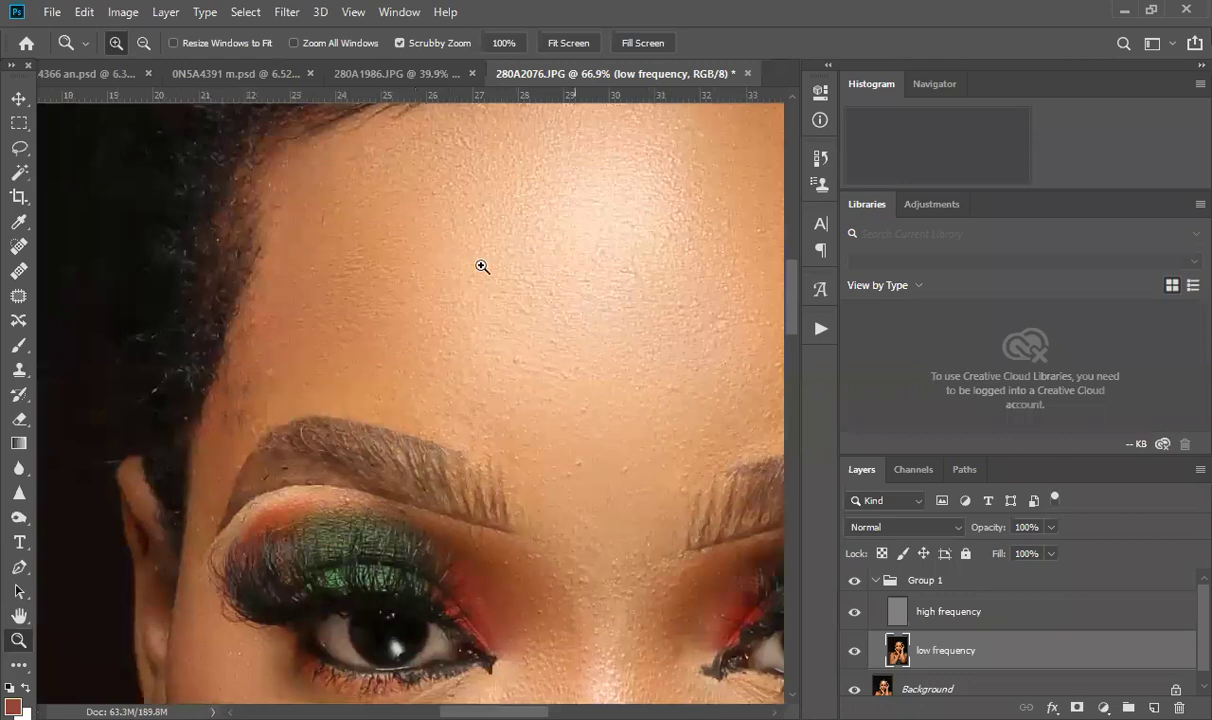
{"action": "scroll", "coordinate": [482, 266], "scroll_direction": "down", "scroll_amount": 5}
{"action": "scroll", "coordinate": [554, 247], "scroll_direction": "up", "scroll_amount": 3}
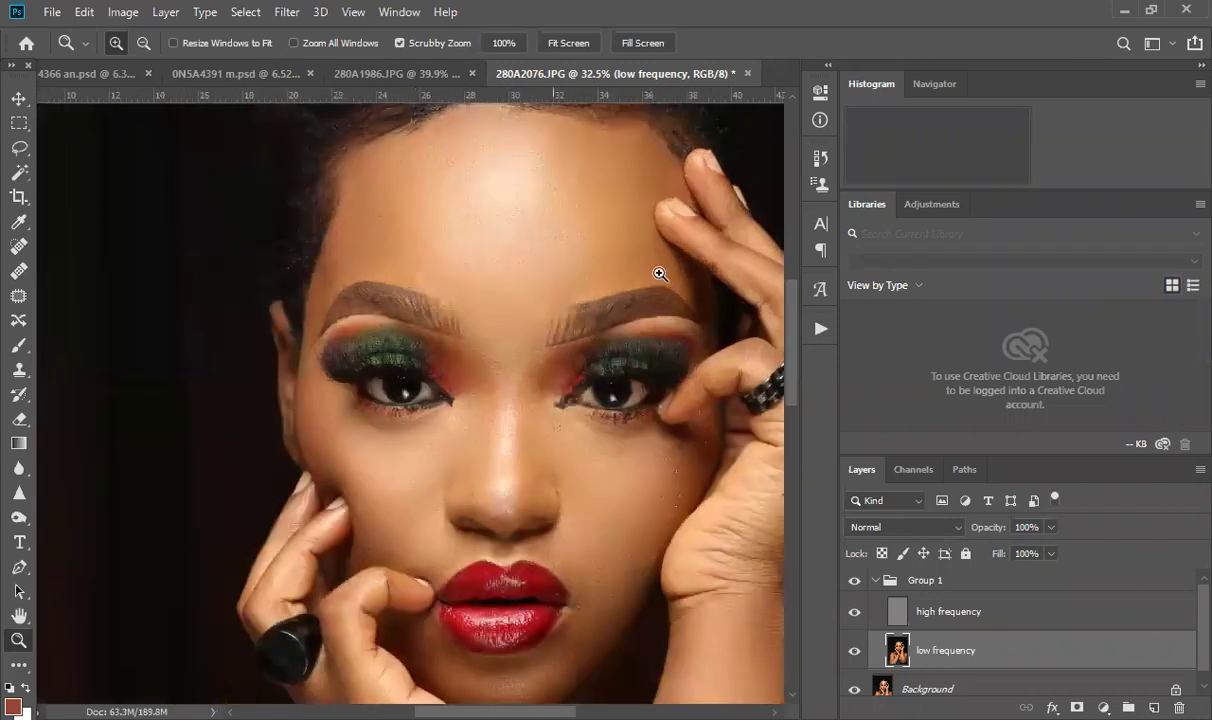
{"action": "scroll", "coordinate": [532, 313], "scroll_direction": "down", "scroll_amount": 2}
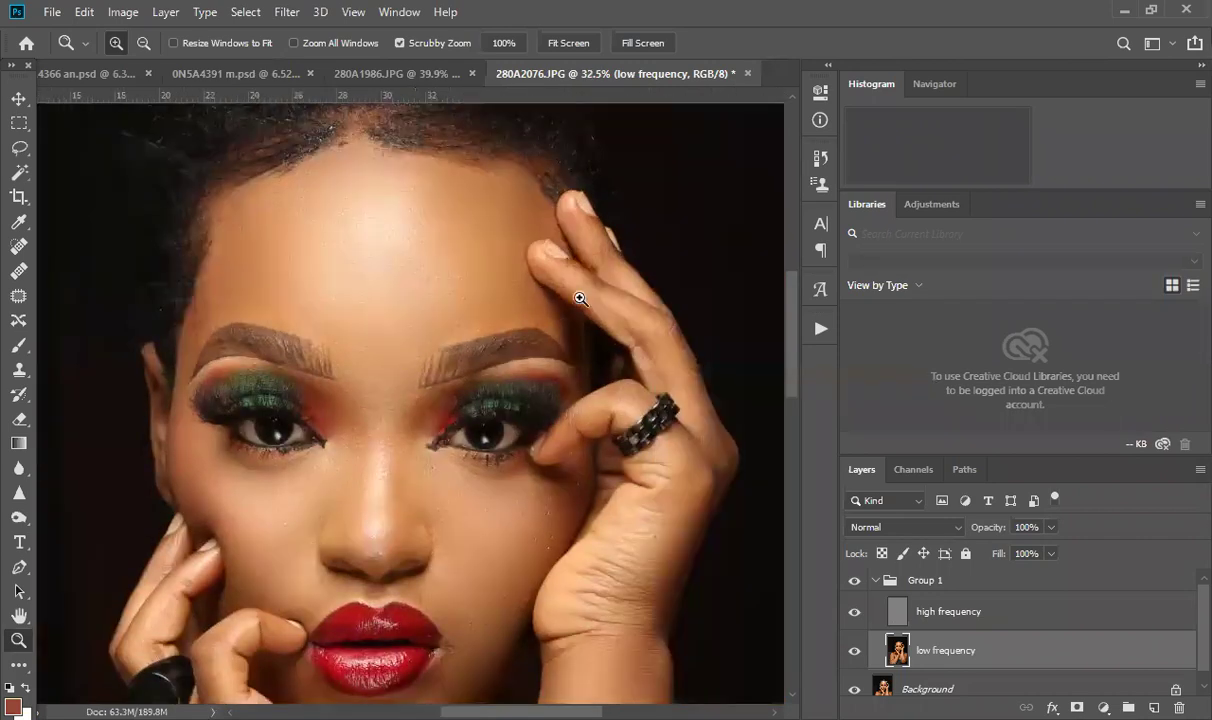
{"action": "scroll", "coordinate": [504, 304], "scroll_direction": "up", "scroll_amount": 4}
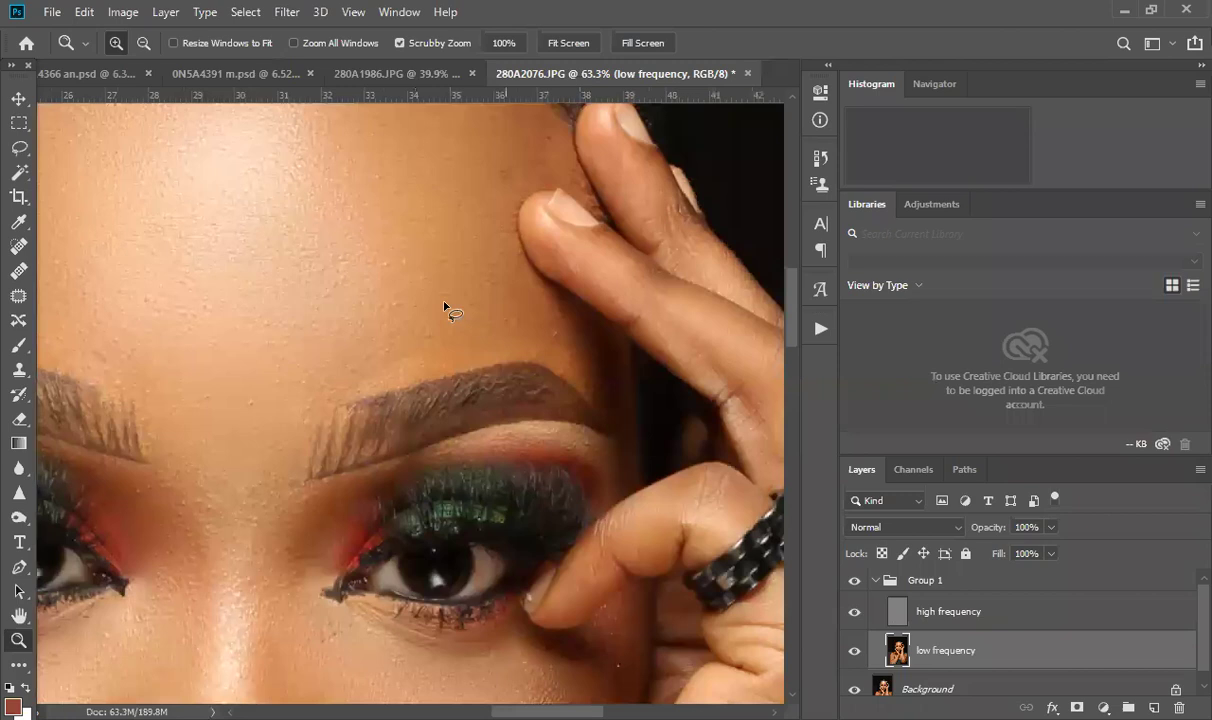
Step: Outline the forehead skin just above the eyebrow on the image's right side, leaving out the brow hairs and fingers
{"action": "key", "text": "l"}
{"action": "mouse_move", "coordinate": [433, 307]}
{"action": "left_mouse_down"}
{"action": "mouse_move", "coordinate": [294, 339]}
{"action": "mouse_move", "coordinate": [269, 383]}
{"action": "mouse_move", "coordinate": [283, 420]}
{"action": "mouse_move", "coordinate": [422, 369]}
{"action": "mouse_move", "coordinate": [523, 351]}
{"action": "mouse_move", "coordinate": [576, 366]}
{"action": "mouse_move", "coordinate": [611, 403]}
{"action": "mouse_move", "coordinate": [594, 330]}
{"action": "left_mouse_up"}
{"action": "mouse_move", "coordinate": [491, 272]}
{"action": "left_mouse_down"}
{"action": "mouse_move", "coordinate": [446, 233]}
{"action": "mouse_move", "coordinate": [352, 346]}
{"action": "left_mouse_up"}
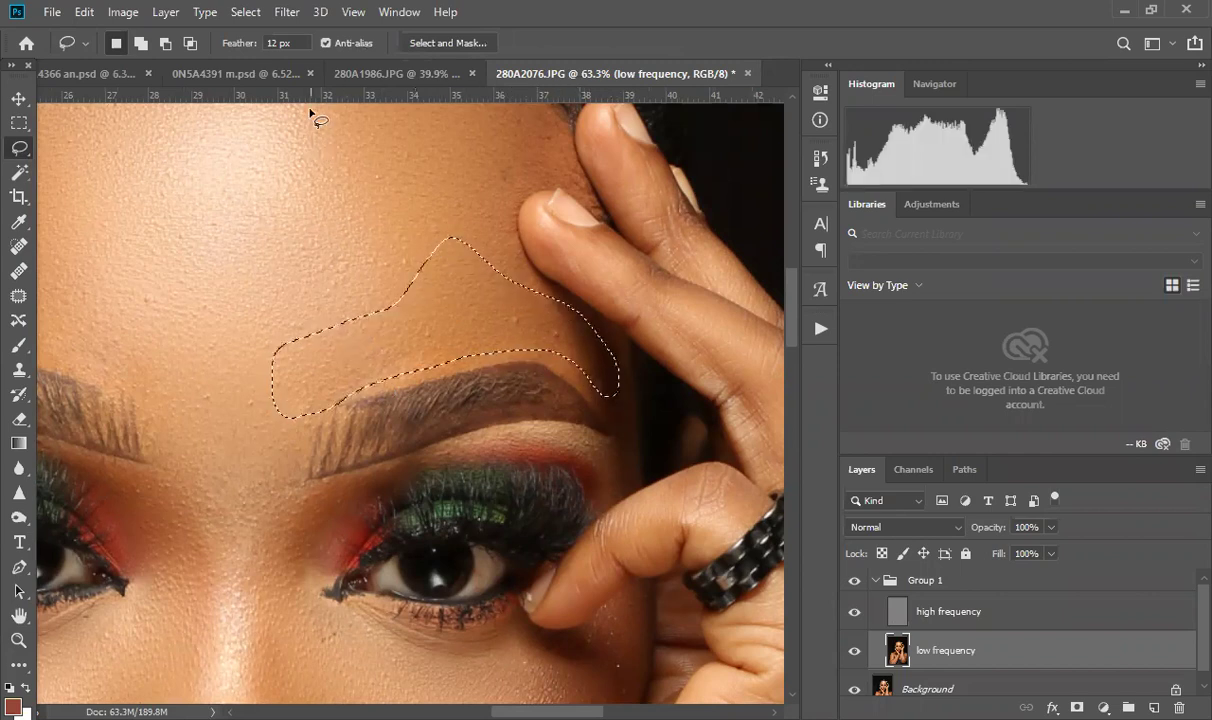
Step: Apply a Gaussian Blur with a radius slightly above 16.6 pixels to the selected skin above the eyebrow and deselect it
{"action": "left_click", "coordinate": [287, 12]}
{"action": "mouse_move", "coordinate": [488, 228]}
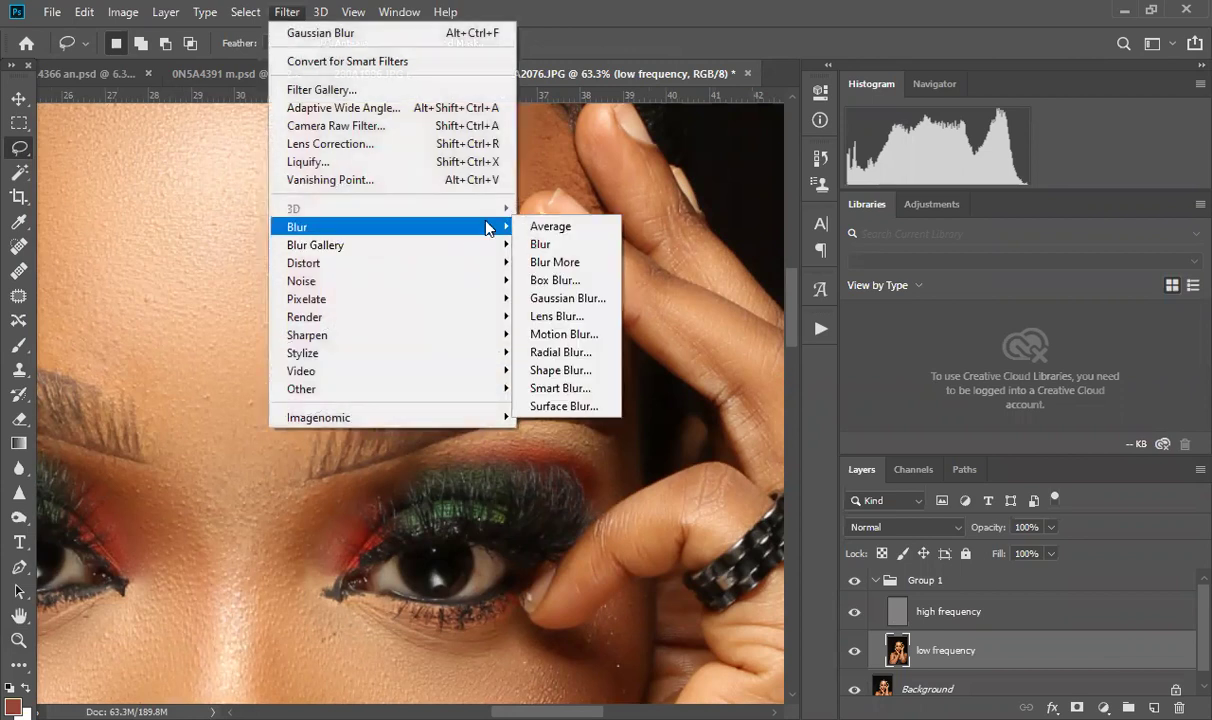
{"action": "left_click", "coordinate": [575, 298]}
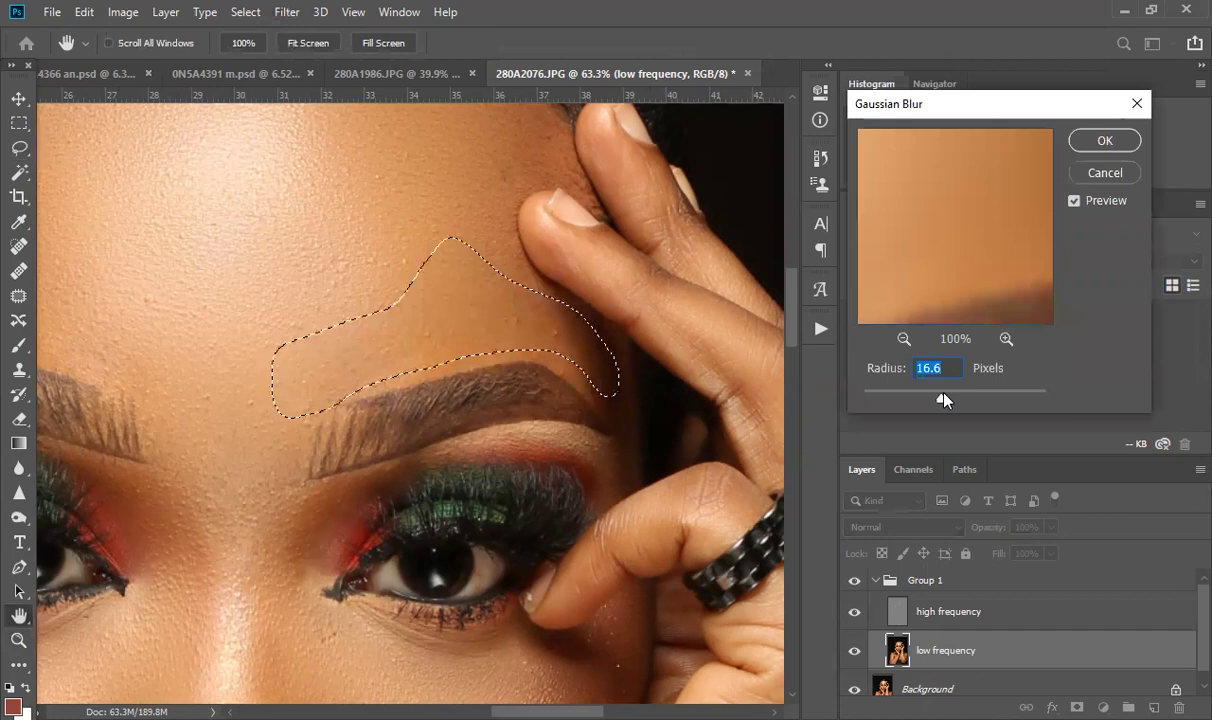
{"action": "left_click_drag", "start_coordinate": [943, 400], "coordinate": [947, 402]}
{"action": "key", "text": "Return"}
{"action": "key", "text": "ctrl+d"}
Step: Outline the forehead skin just above the eyebrow on the image's left side, from the hairline to the brow's inner end
{"action": "mouse_move", "coordinate": [419, 365]}
{"action": "left_mouse_down"}
{"action": "mouse_move", "coordinate": [673, 422]}
{"action": "mouse_move", "coordinate": [762, 354]}
{"action": "left_mouse_up"}
{"action": "mouse_move", "coordinate": [298, 283]}
{"action": "left_mouse_down"}
{"action": "mouse_move", "coordinate": [250, 285]}
{"action": "mouse_move", "coordinate": [211, 316]}
{"action": "mouse_move", "coordinate": [201, 381]}
{"action": "mouse_move", "coordinate": [300, 322]}
{"action": "mouse_move", "coordinate": [344, 326]}
{"action": "left_mouse_up"}
{"action": "mouse_move", "coordinate": [416, 356]}
{"action": "left_mouse_down"}
{"action": "mouse_move", "coordinate": [518, 384]}
{"action": "mouse_move", "coordinate": [484, 300]}
{"action": "mouse_move", "coordinate": [274, 235]}
{"action": "mouse_move", "coordinate": [238, 266]}
{"action": "mouse_move", "coordinate": [210, 350]}
{"action": "left_mouse_up"}
Step: Apply a Gaussian Blur with the same radius to this second above-eyebrow selection and clear the selection
{"action": "left_click", "coordinate": [287, 12]}
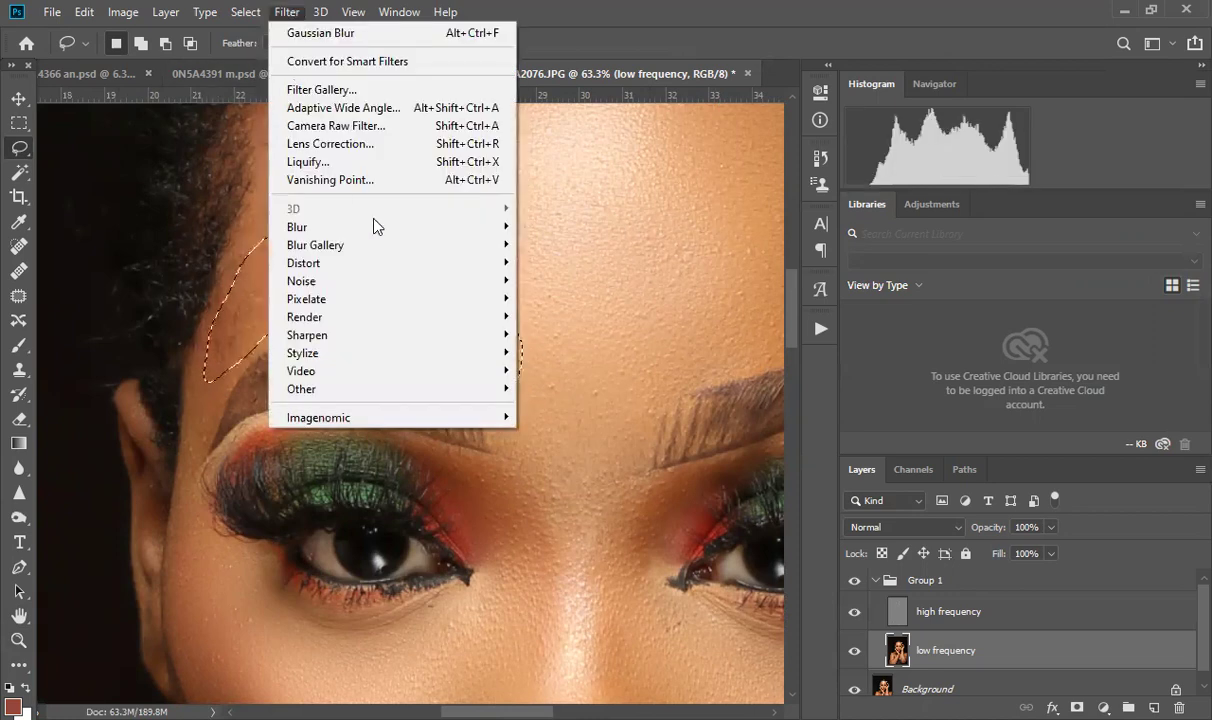
{"action": "mouse_move", "coordinate": [470, 227]}
{"action": "left_click", "coordinate": [600, 300]}
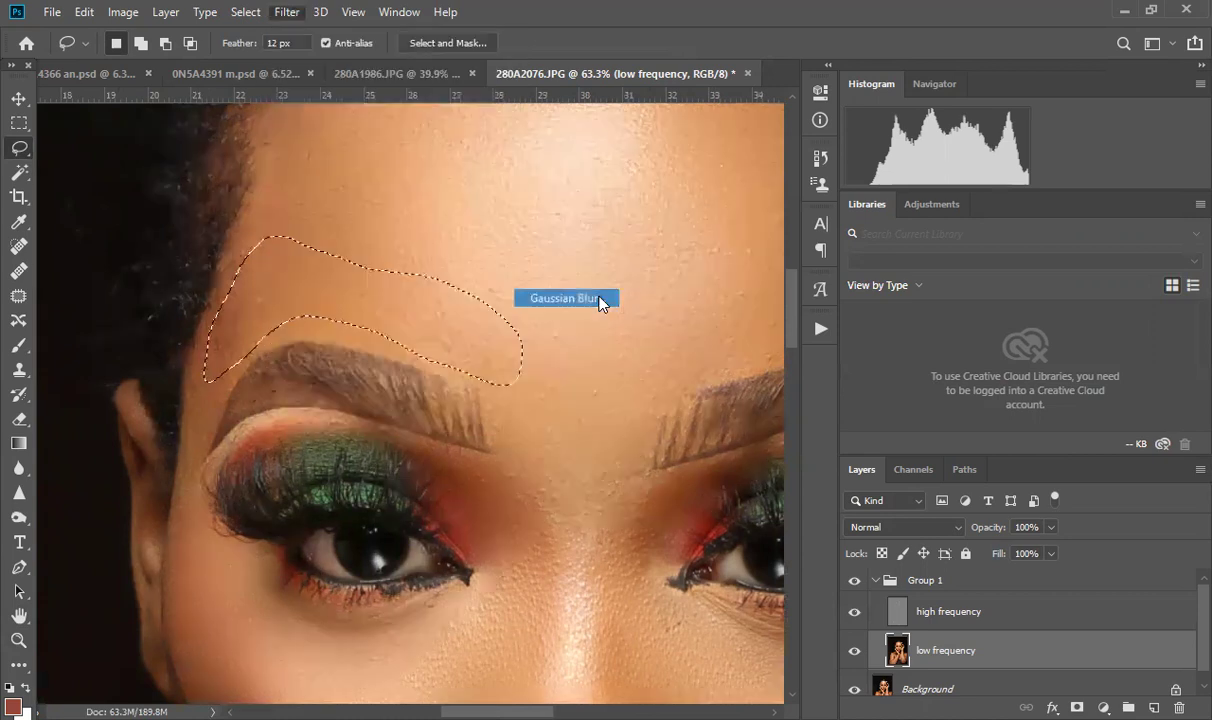
{"action": "key", "text": "Return"}
{"action": "key", "text": "ctrl+d"}
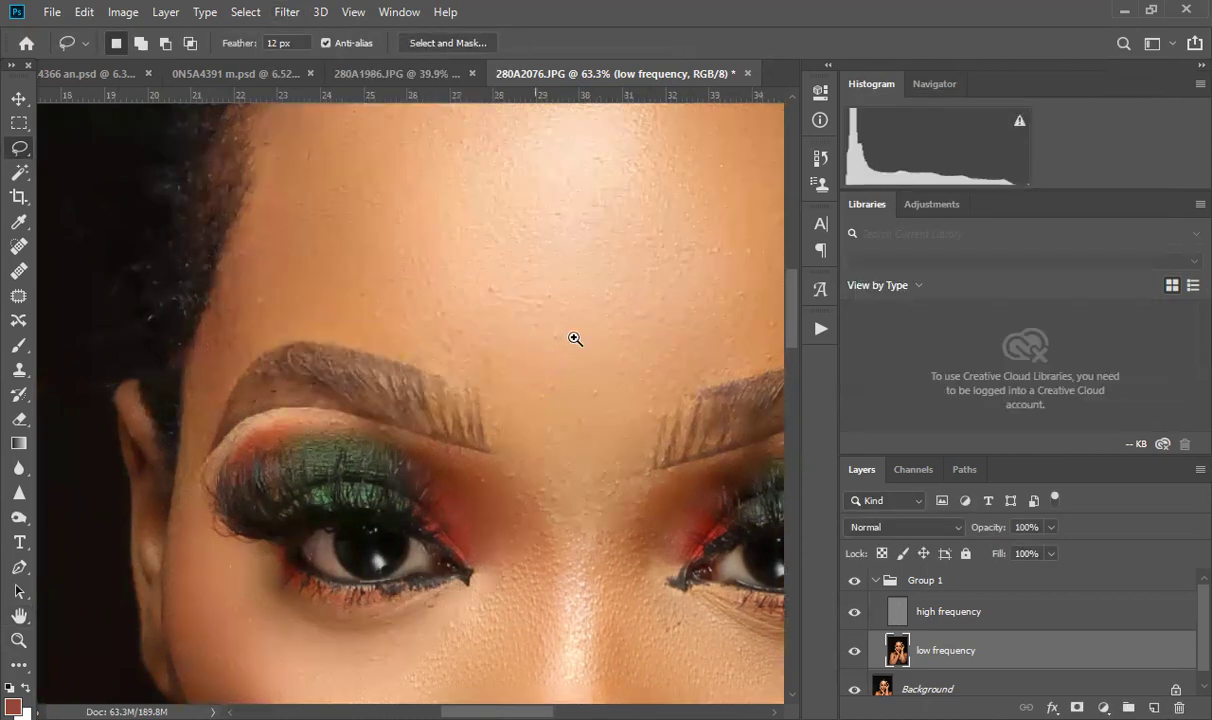
Step: Examine the blurred forehead and face skin up close and across the whole portrait
{"action": "key", "text": "z"}
{"action": "scroll", "coordinate": [575, 339], "scroll_direction": "down", "scroll_amount": 5}
{"action": "scroll", "coordinate": [605, 433], "scroll_direction": "up", "scroll_amount": 4}
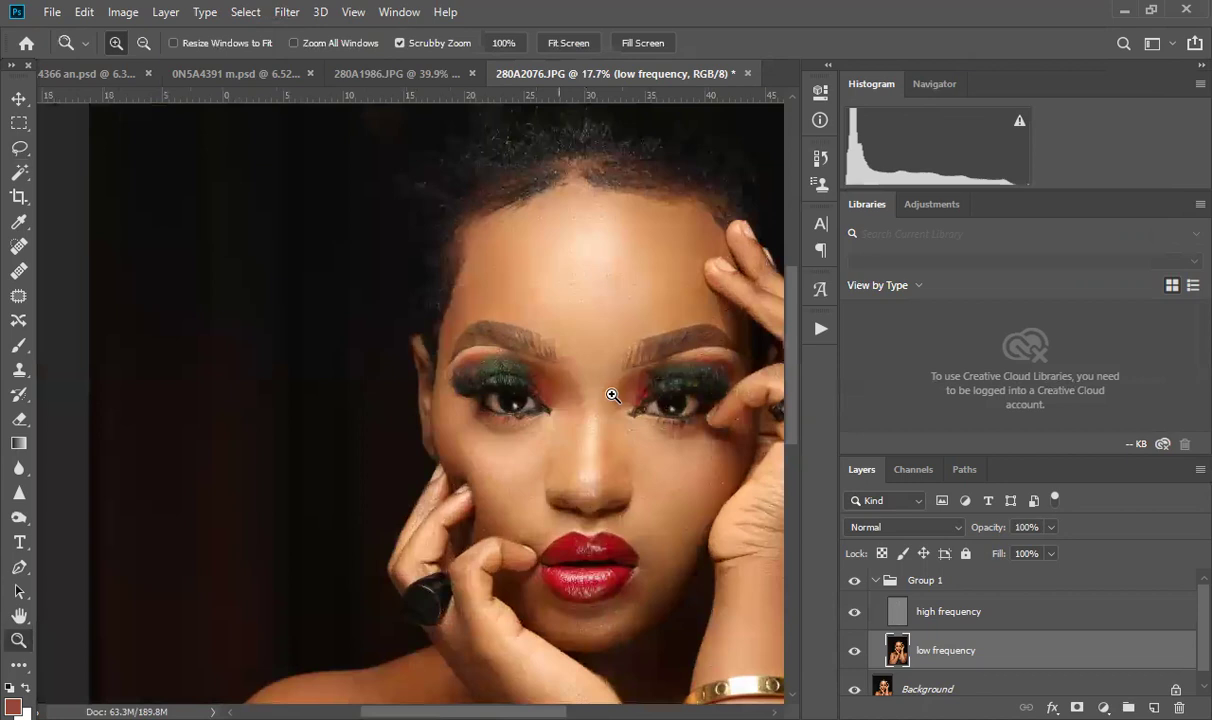
{"action": "scroll", "coordinate": [478, 288], "scroll_direction": "down", "scroll_amount": 4}
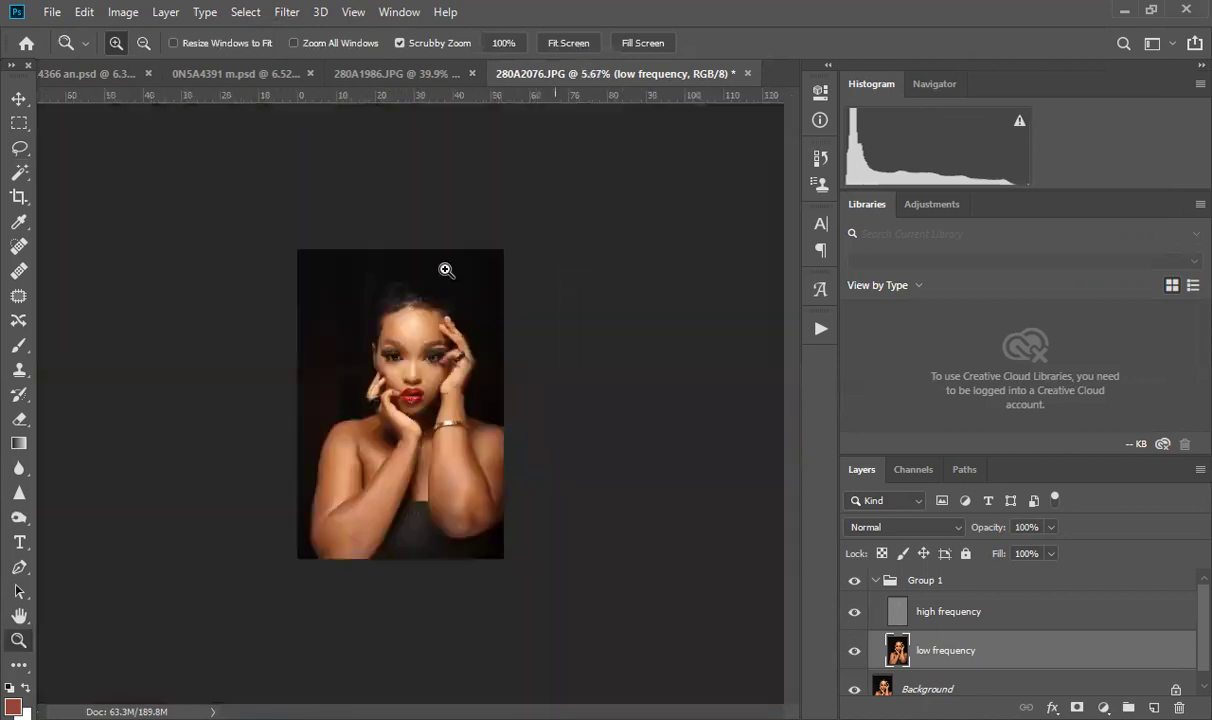
{"action": "scroll", "coordinate": [446, 268], "scroll_direction": "up", "scroll_amount": 4}
{"action": "scroll", "coordinate": [520, 361], "scroll_direction": "up", "scroll_amount": 4}
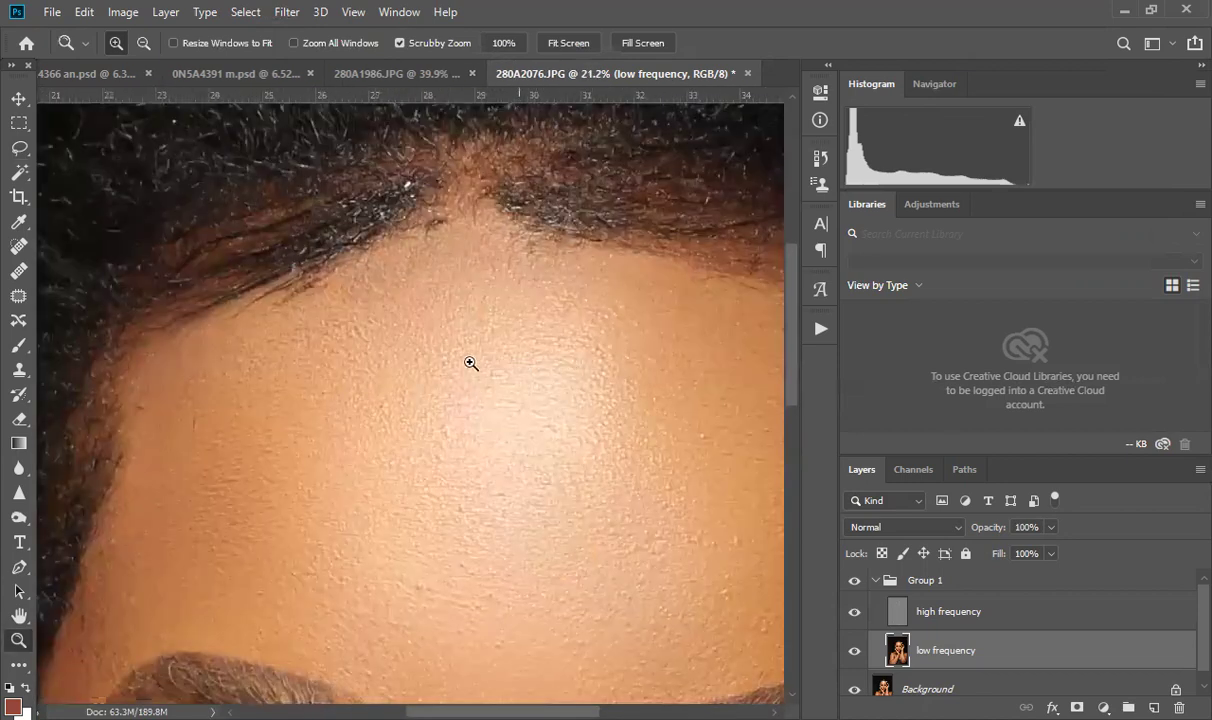
{"action": "scroll", "coordinate": [584, 314], "scroll_direction": "down", "scroll_amount": 3}
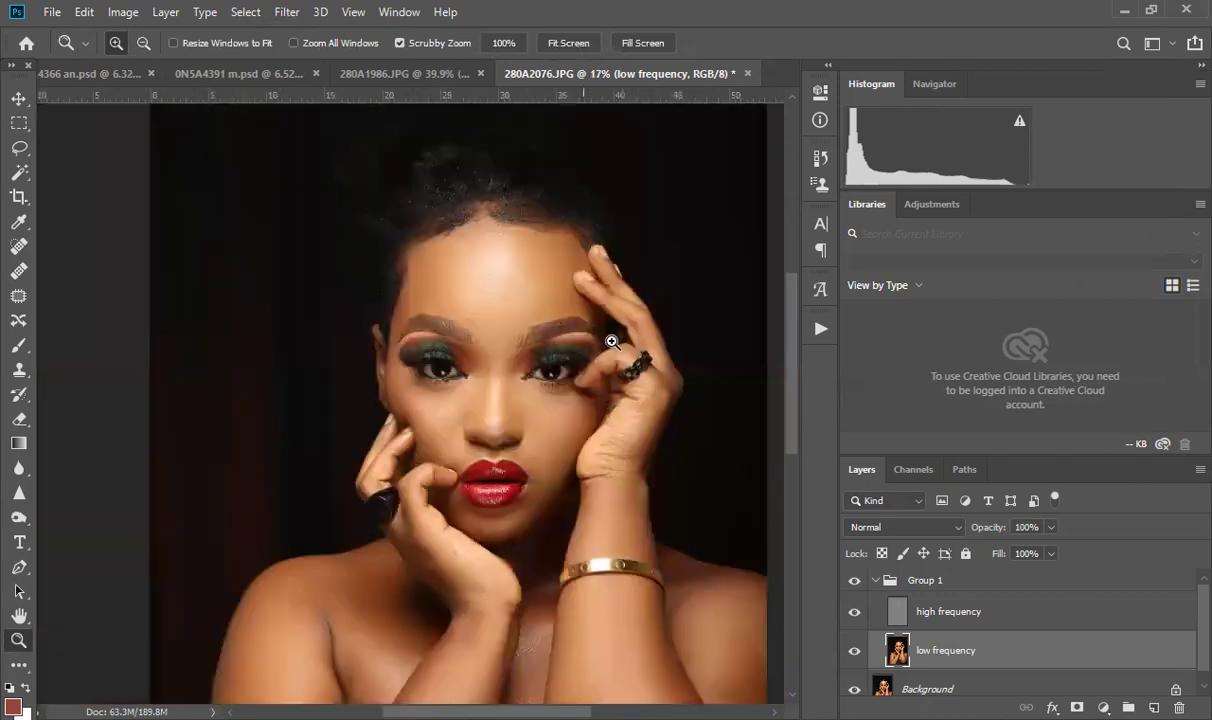
{"action": "scroll", "coordinate": [563, 459], "scroll_direction": "up", "scroll_amount": 3}
{"action": "scroll", "coordinate": [565, 420], "scroll_direction": "down", "scroll_amount": 1}
{"action": "left_click_drag", "start_coordinate": [567, 427], "coordinate": [519, 428]}
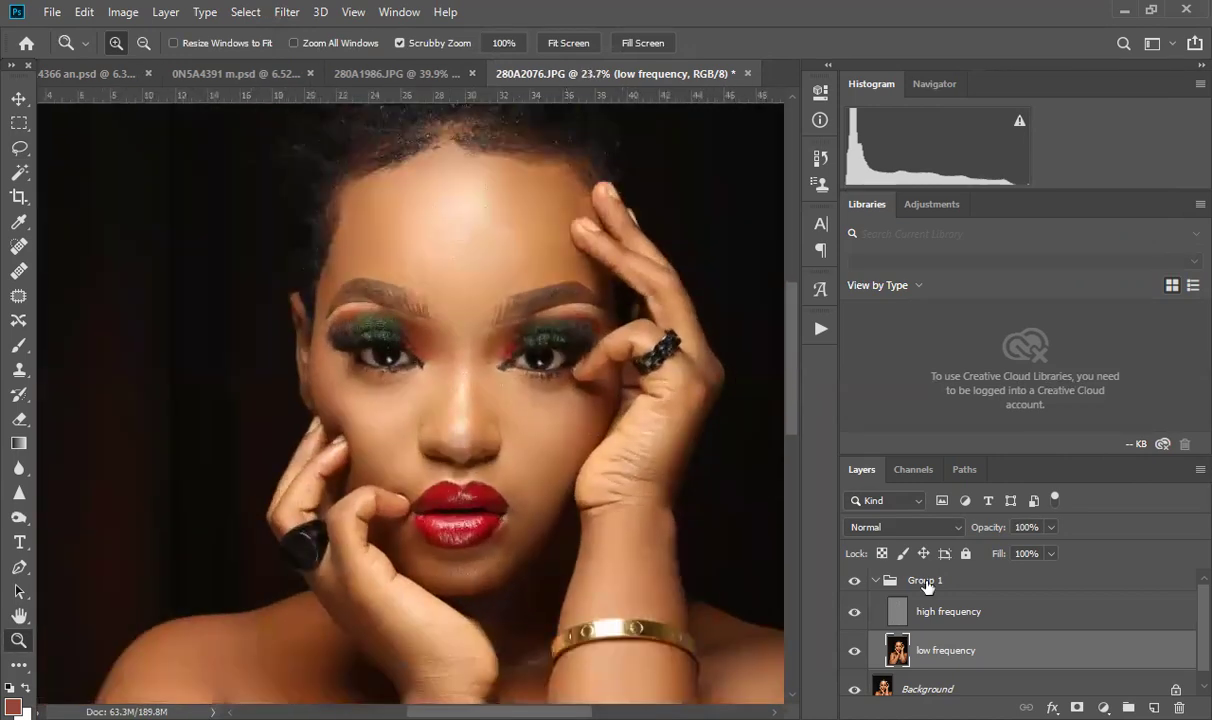
{"action": "scroll", "coordinate": [1101, 580], "scroll_direction": "down", "scroll_amount": 1}
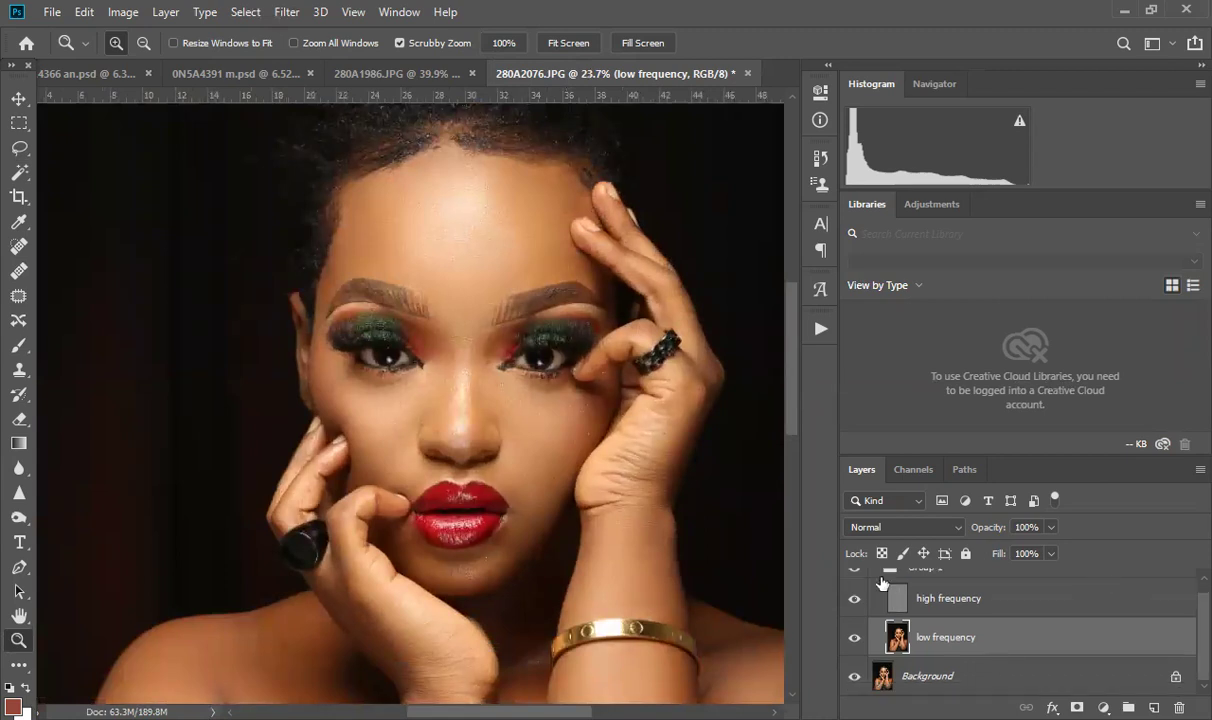
{"action": "scroll", "coordinate": [881, 582], "scroll_direction": "up", "scroll_amount": 1}
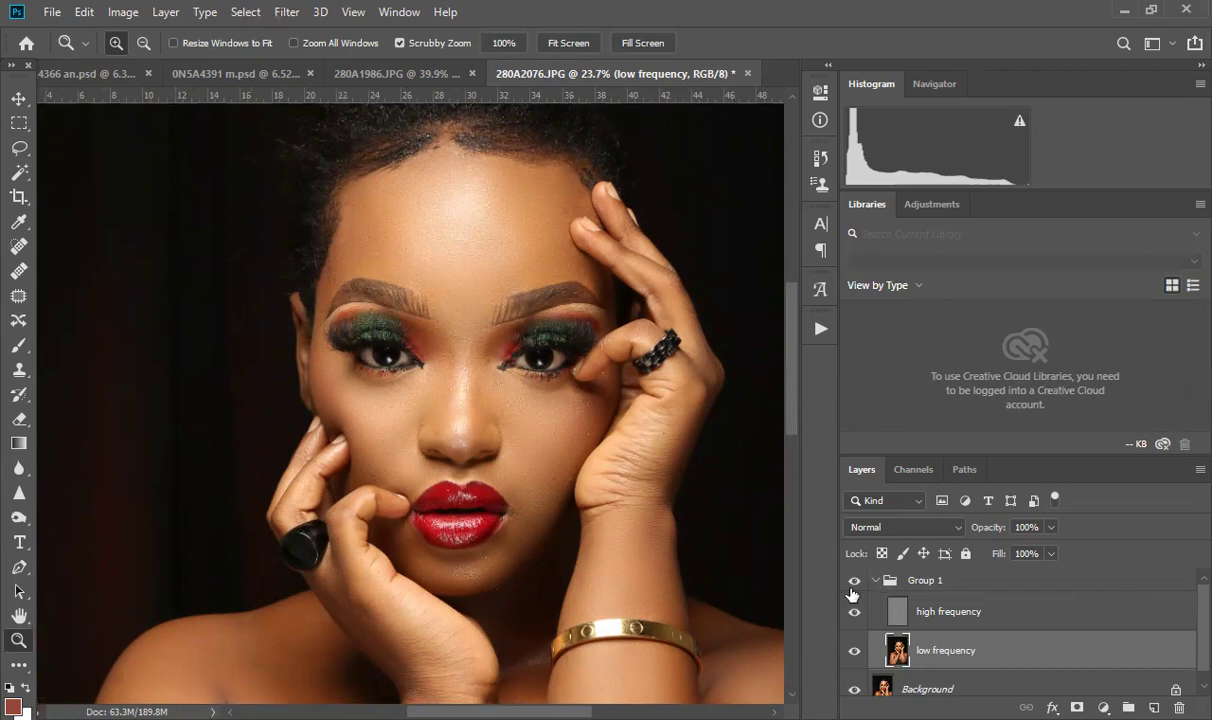
Step: Collapse Group 1 and toggle its visibility repeatedly to compare the face and arm skin before and after the retouch
{"action": "left_click", "coordinate": [876, 581]}
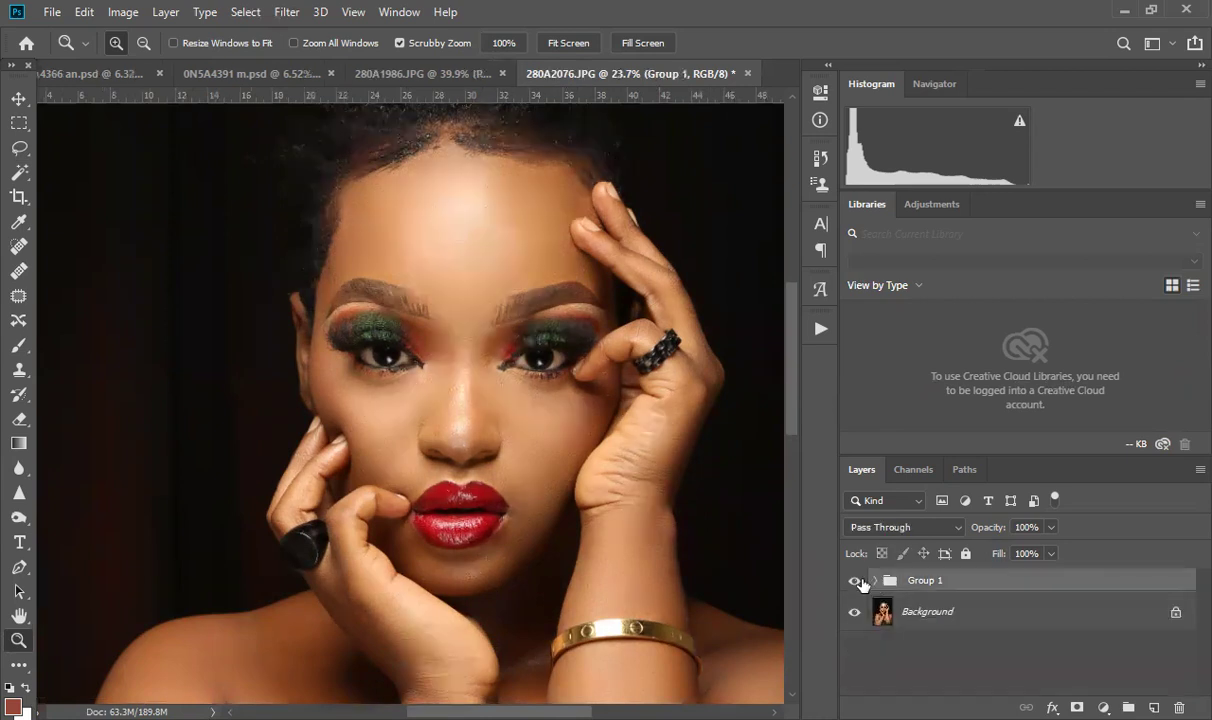
{"action": "left_click", "coordinate": [856, 582]}
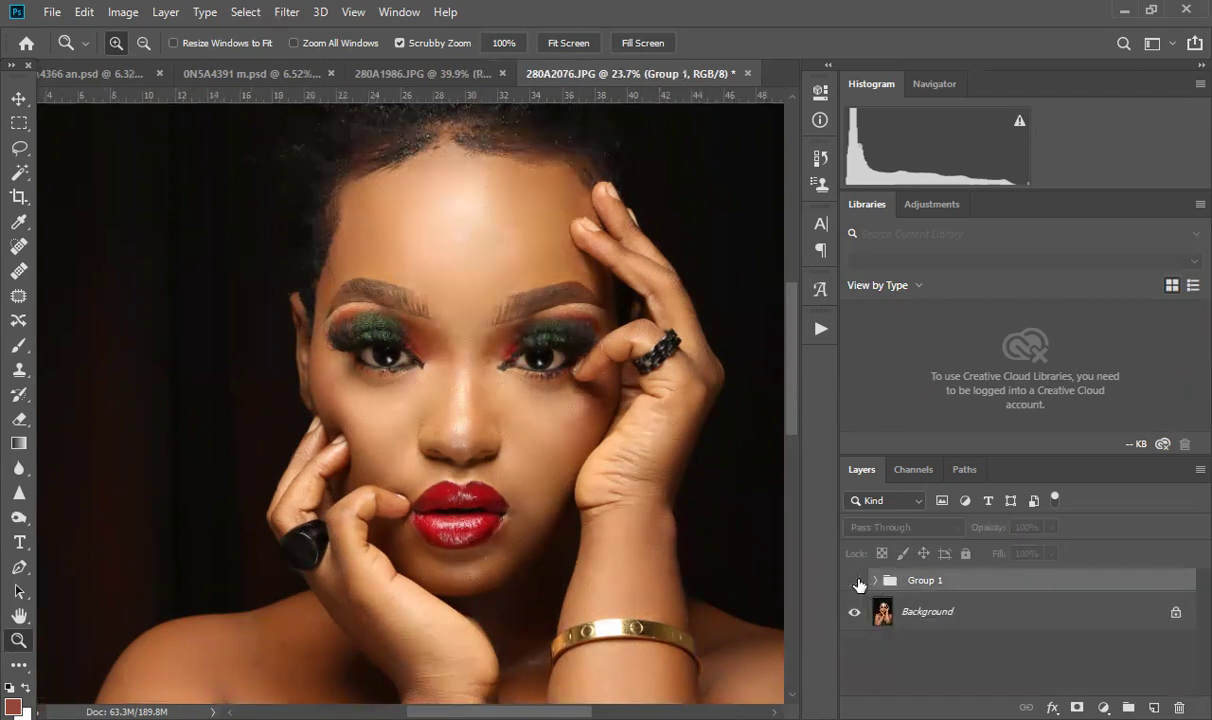
{"action": "left_click", "coordinate": [856, 582]}
{"action": "left_click", "coordinate": [580, 486]}
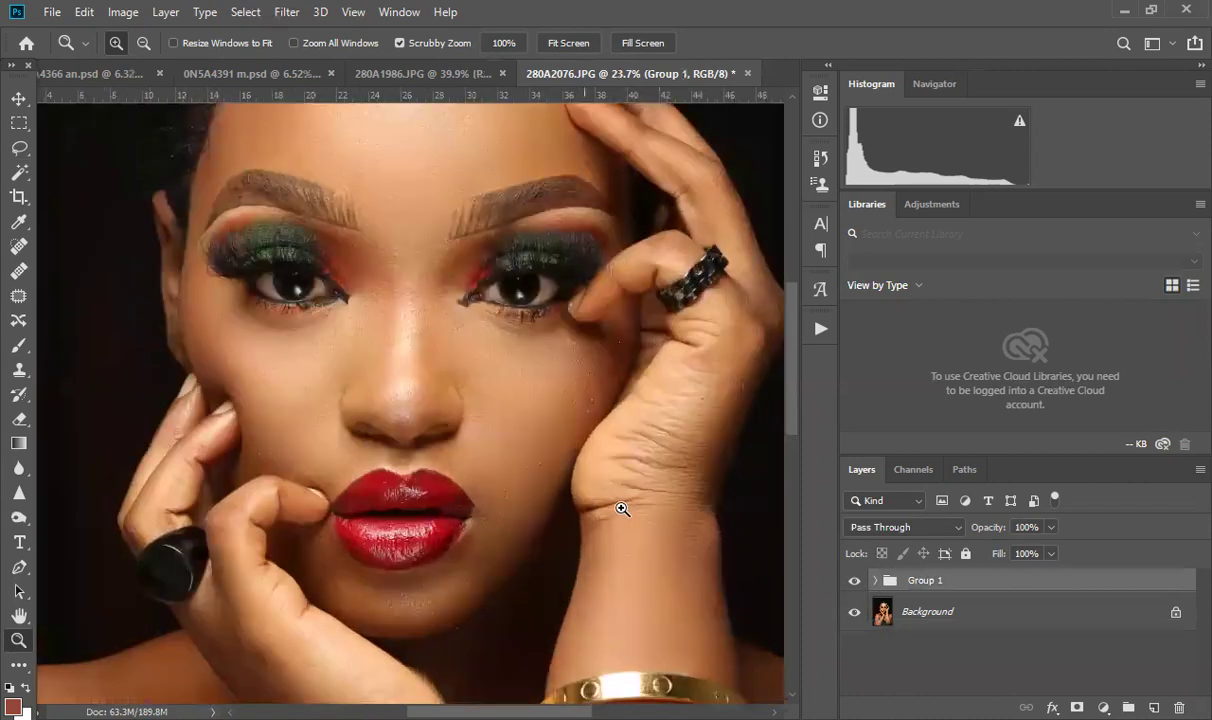
{"action": "left_click", "coordinate": [856, 582]}
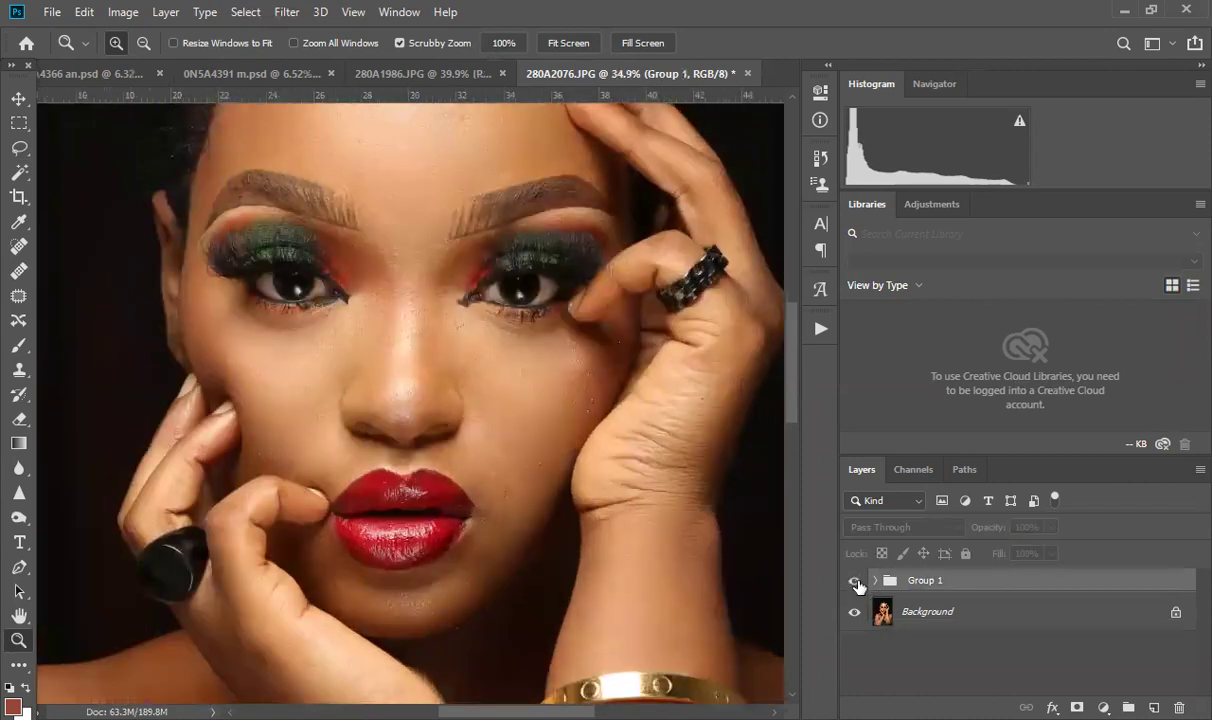
{"action": "left_click", "coordinate": [856, 583]}
{"action": "left_click", "coordinate": [856, 583]}
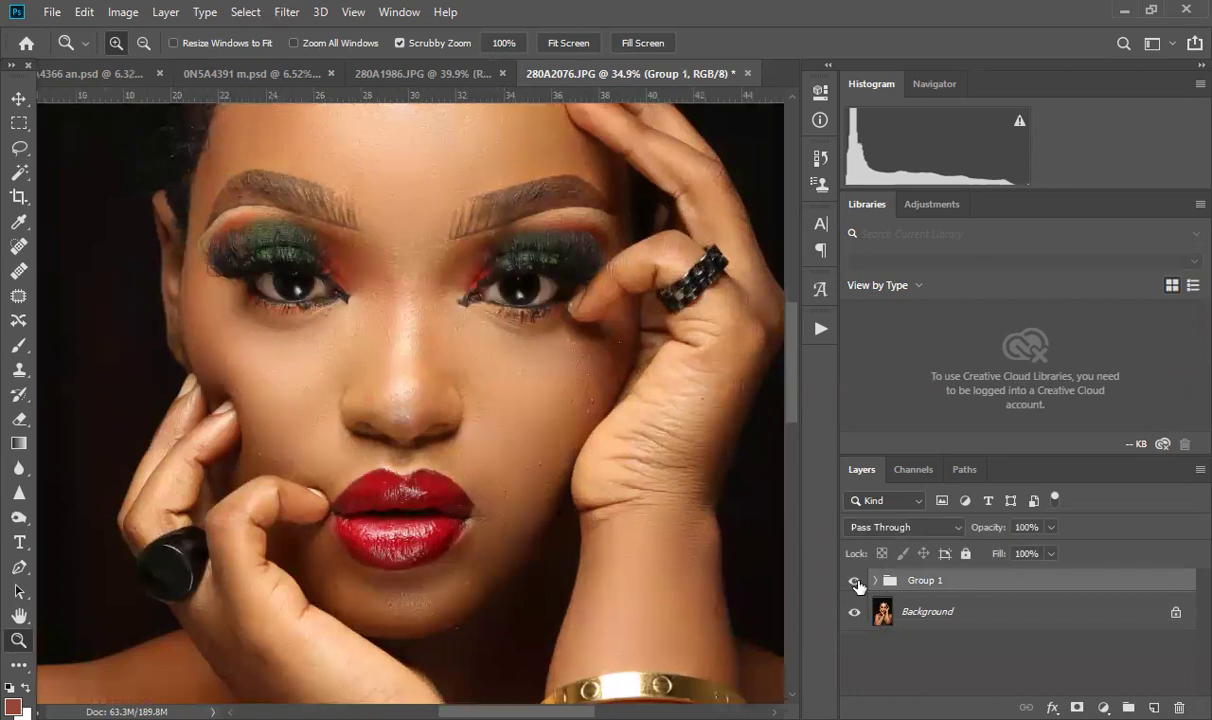
{"action": "left_click", "coordinate": [856, 583]}
{"action": "left_click", "coordinate": [856, 583]}
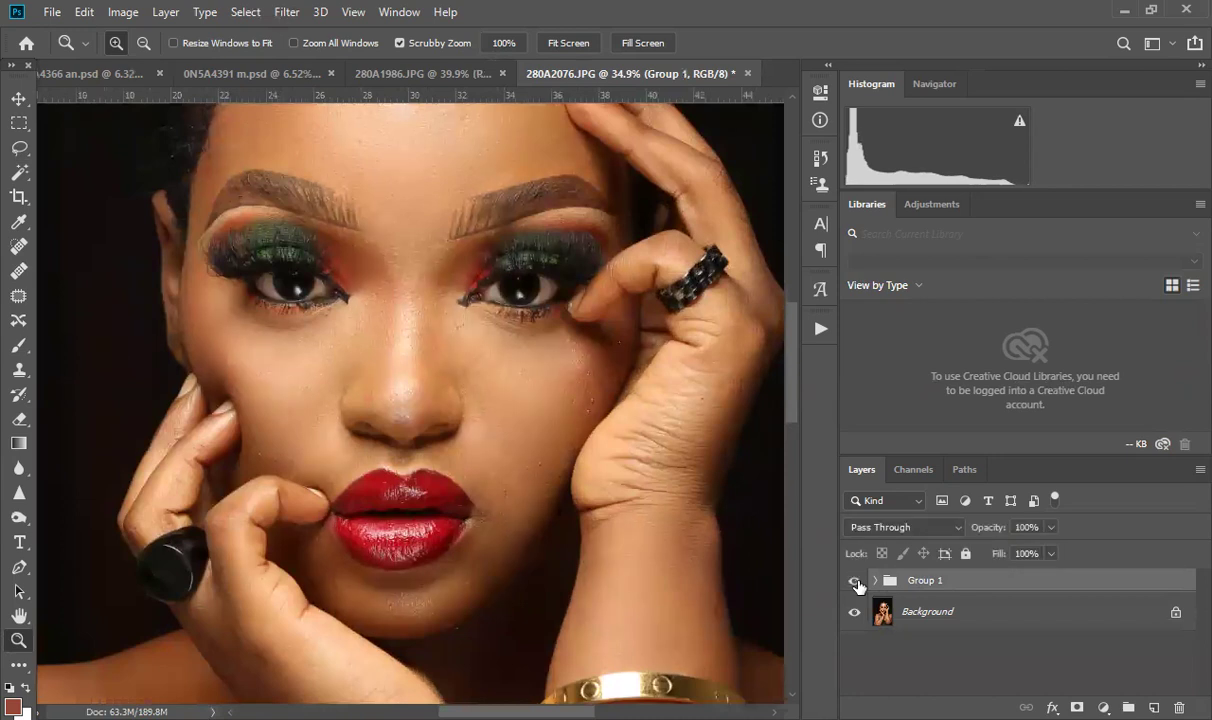
{"action": "left_click", "coordinate": [856, 583]}
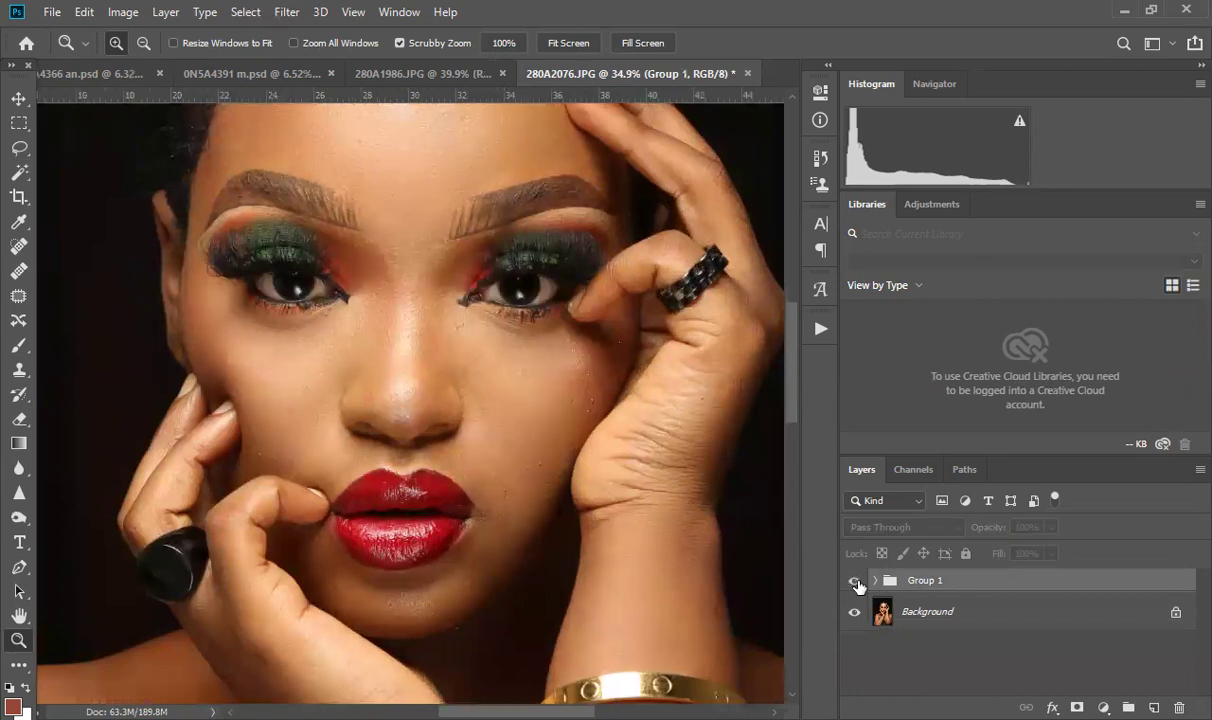
{"action": "left_click", "coordinate": [856, 583]}
{"action": "left_click", "coordinate": [856, 583]}
{"action": "left_click", "coordinate": [856, 583]}
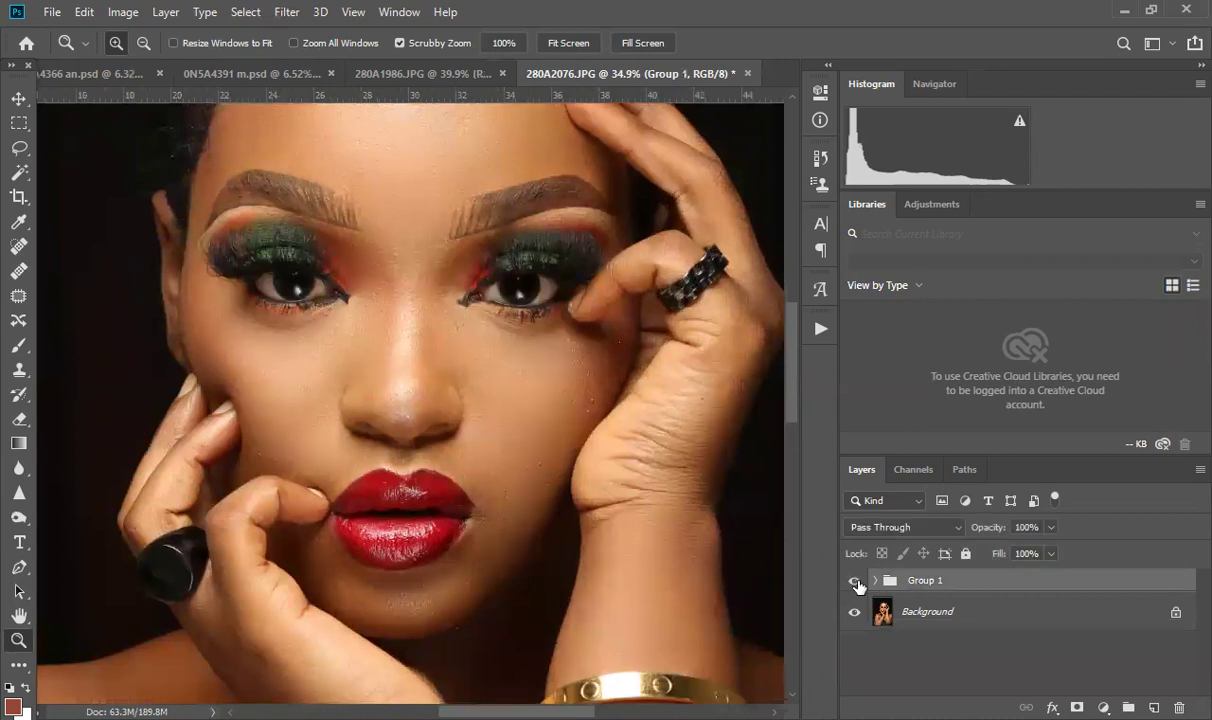
{"action": "left_click", "coordinate": [857, 584]}
{"action": "left_click", "coordinate": [856, 583]}
{"action": "left_click", "coordinate": [856, 583]}
{"action": "left_click", "coordinate": [857, 584]}
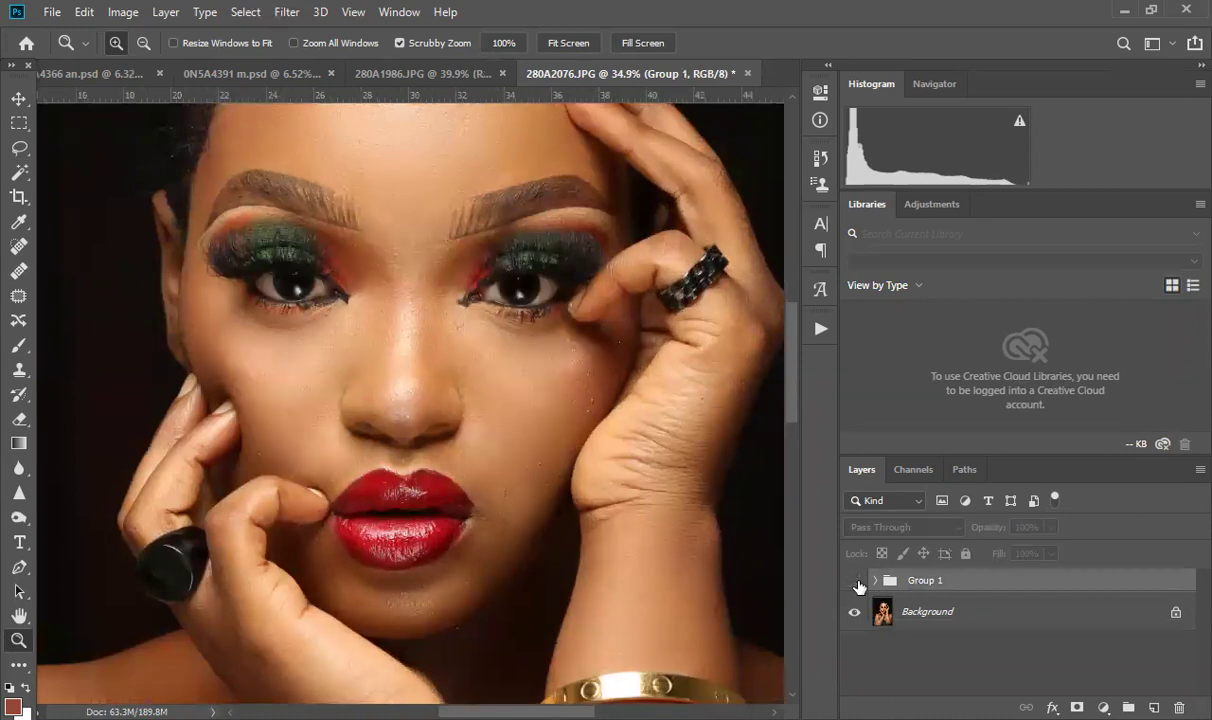
{"action": "left_click", "coordinate": [856, 583]}
Step: Compare the forehead and eye area with and without the retouching by switching Group 1 off and on
{"action": "scroll", "coordinate": [531, 495], "scroll_direction": "up", "scroll_amount": 5}
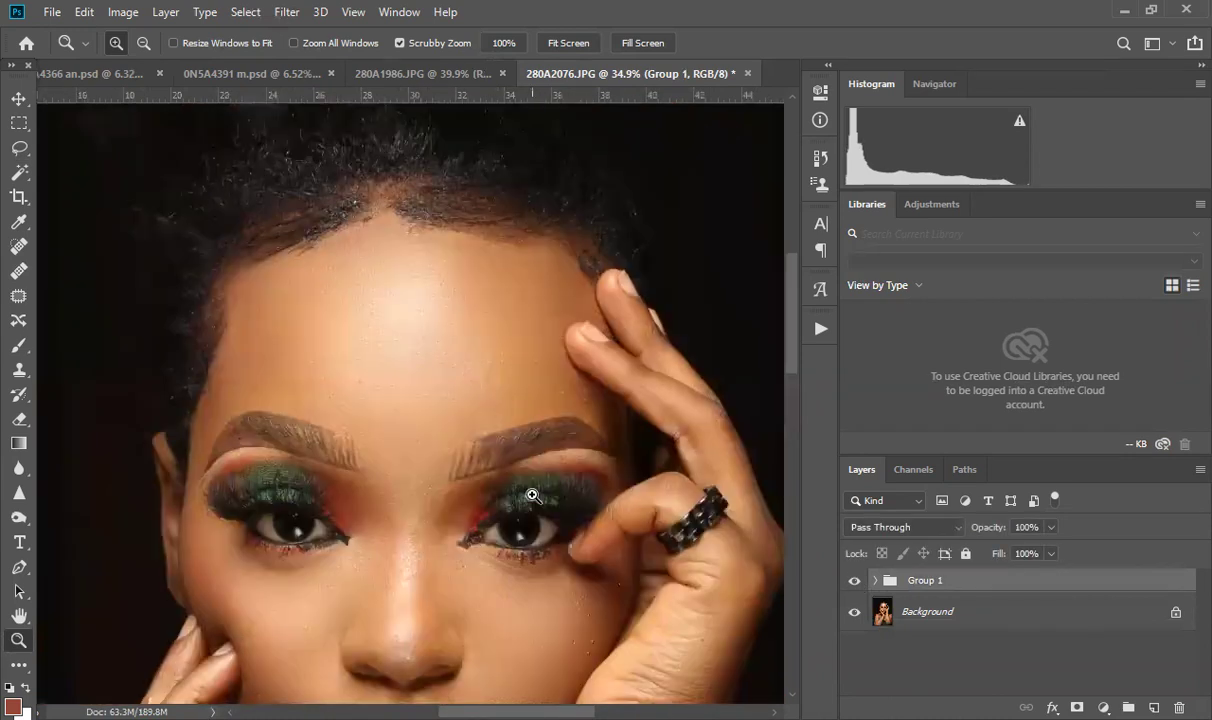
{"action": "left_click", "coordinate": [856, 583]}
{"action": "left_click", "coordinate": [856, 583]}
{"action": "left_click", "coordinate": [856, 583]}
{"action": "left_click", "coordinate": [856, 583]}
{"action": "left_click", "coordinate": [856, 583]}
{"action": "left_click", "coordinate": [856, 583]}
{"action": "left_click", "coordinate": [856, 582]}
{"action": "left_click", "coordinate": [856, 582]}
{"action": "left_click", "coordinate": [856, 581]}
{"action": "left_click", "coordinate": [856, 581]}
{"action": "left_click", "coordinate": [856, 581]}
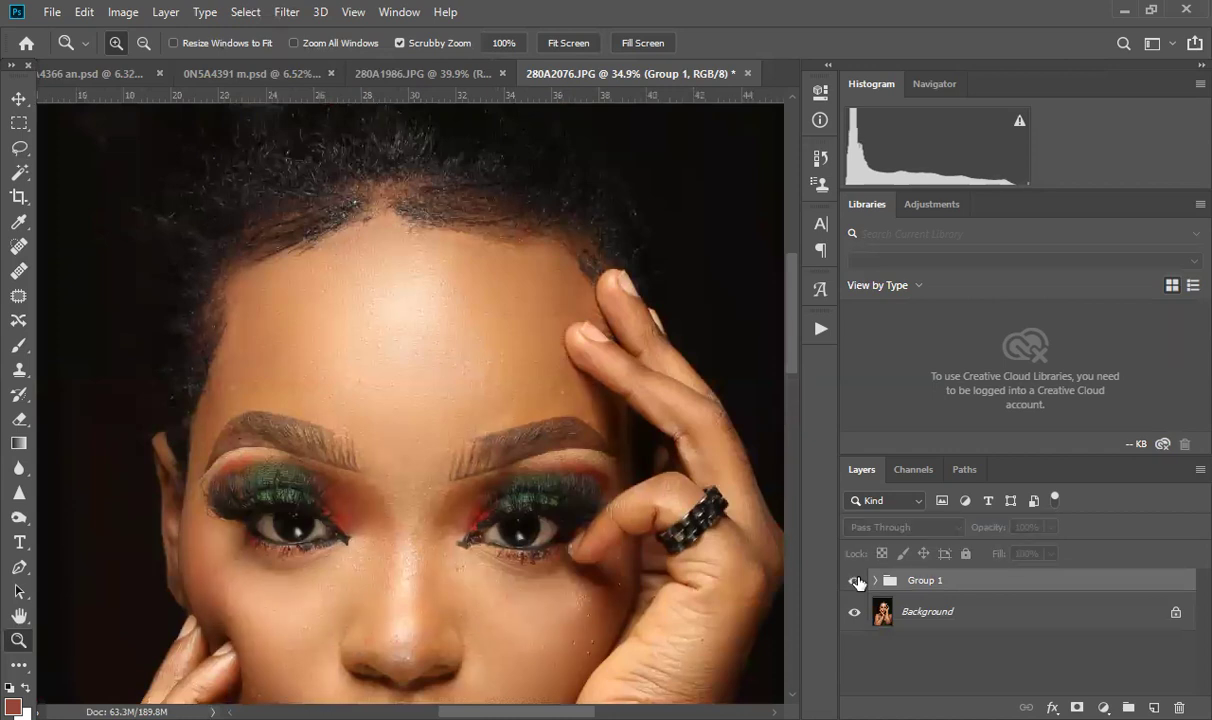
{"action": "left_click", "coordinate": [856, 581]}
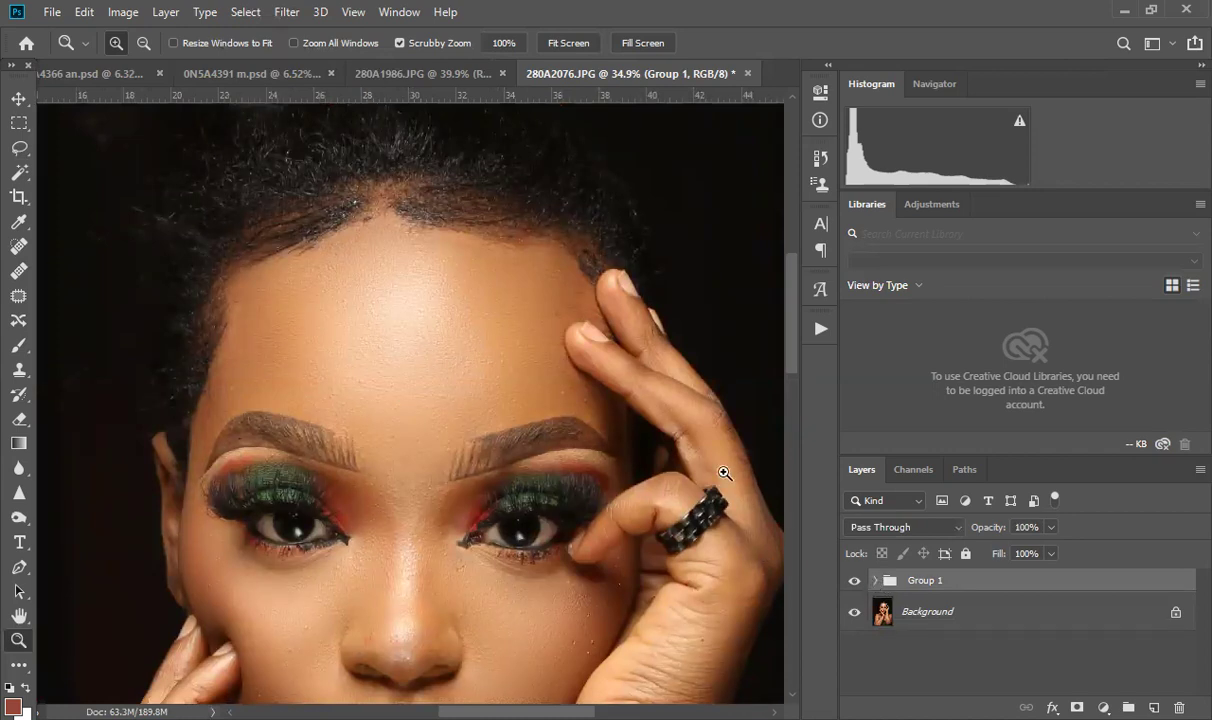
Step: Inspect the hands, wrist, lips, chin and bracelet areas up close, and check the overall portrait
{"action": "mouse_move", "coordinate": [717, 490]}
{"action": "left_mouse_down"}
{"action": "mouse_move", "coordinate": [466, 503]}
{"action": "mouse_move", "coordinate": [706, 508]}
{"action": "left_mouse_up"}
{"action": "left_click", "coordinate": [571, 455]}
{"action": "left_click_drag", "start_coordinate": [550, 345], "coordinate": [419, 257]}
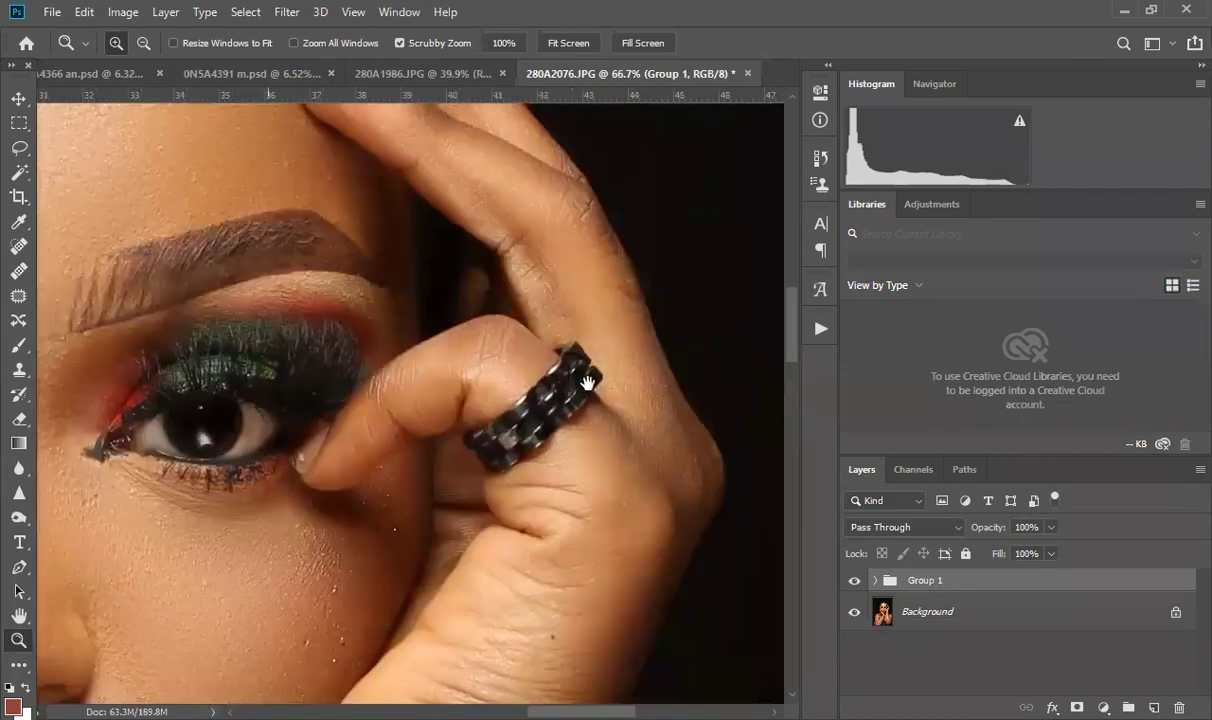
{"action": "left_click", "coordinate": [570, 355]}
{"action": "left_click_drag", "start_coordinate": [443, 385], "coordinate": [522, 434]}
{"action": "left_click_drag", "start_coordinate": [522, 434], "coordinate": [330, 249]}
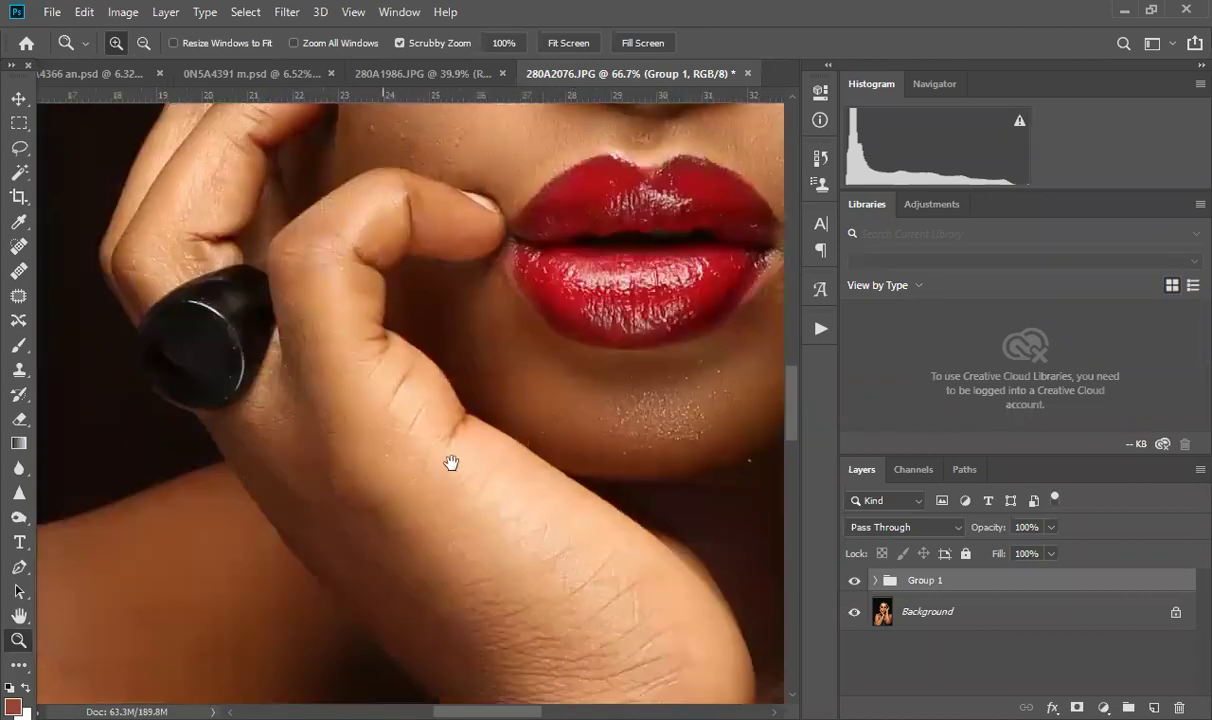
{"action": "left_click_drag", "start_coordinate": [452, 463], "coordinate": [318, 311]}
{"action": "left_click_drag", "start_coordinate": [411, 502], "coordinate": [332, 432]}
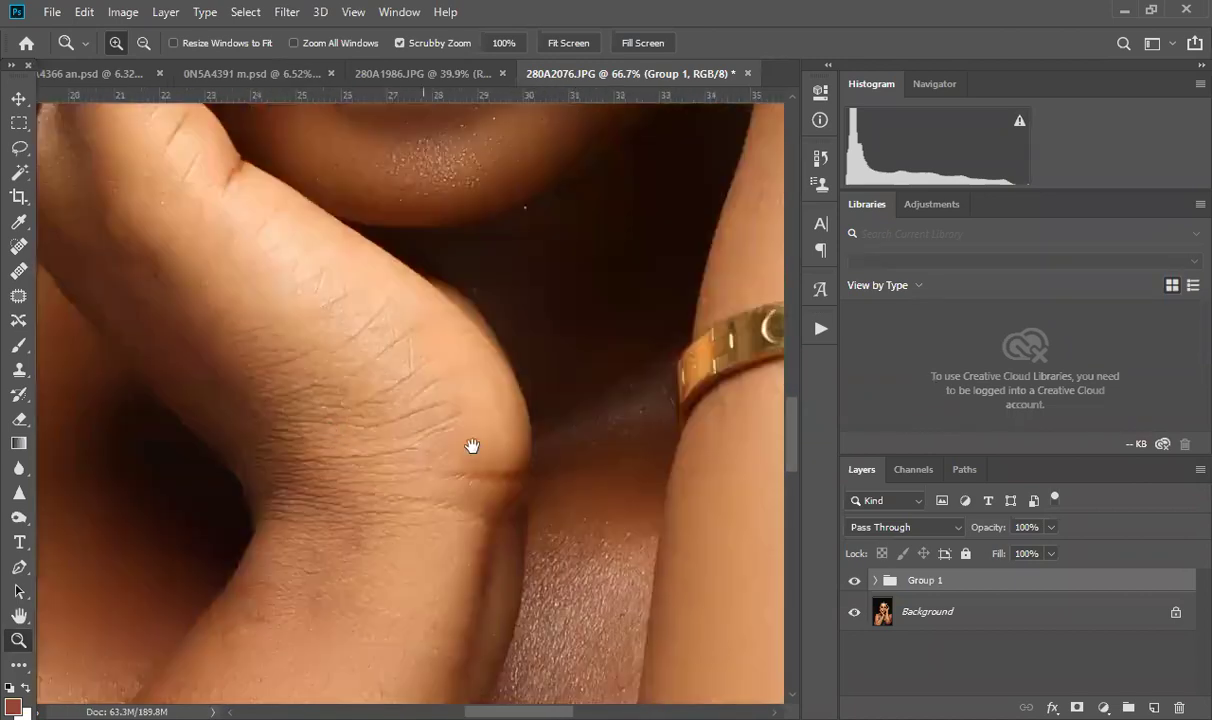
{"action": "left_click_drag", "start_coordinate": [473, 444], "coordinate": [257, 336]}
{"action": "left_click_drag", "start_coordinate": [592, 275], "coordinate": [372, 452]}
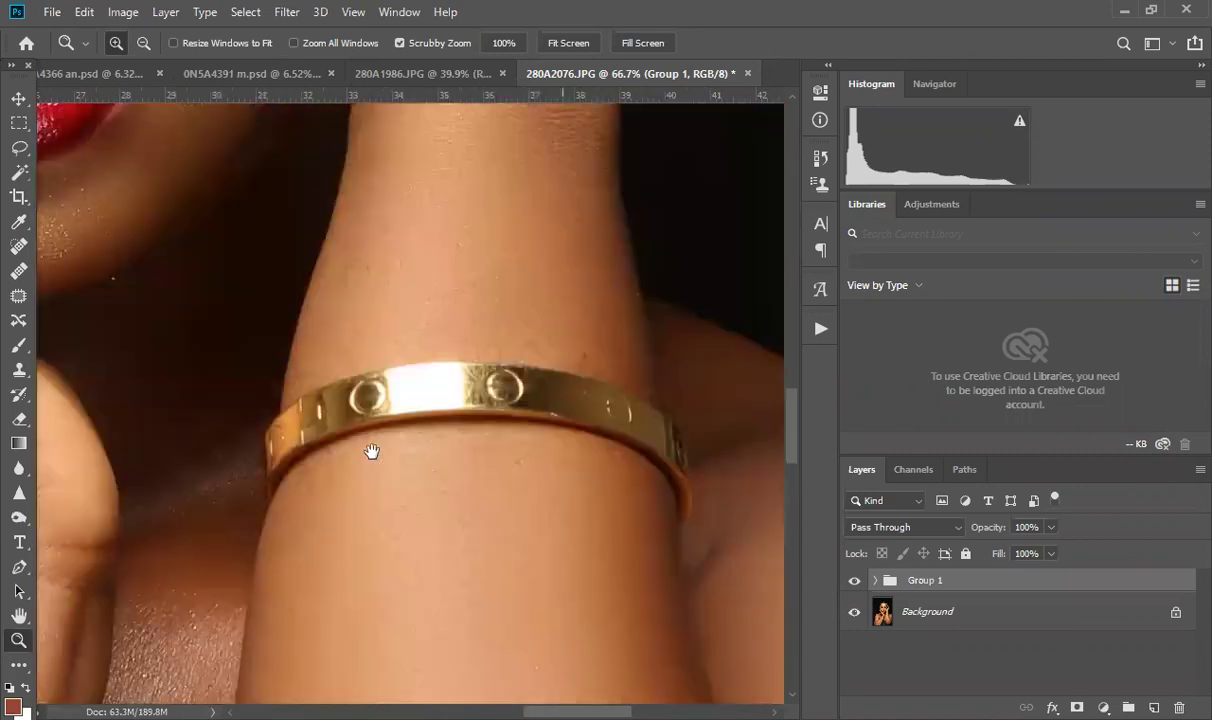
{"action": "left_click_drag", "start_coordinate": [467, 289], "coordinate": [330, 366]}
{"action": "left_click_drag", "start_coordinate": [443, 325], "coordinate": [522, 311]}
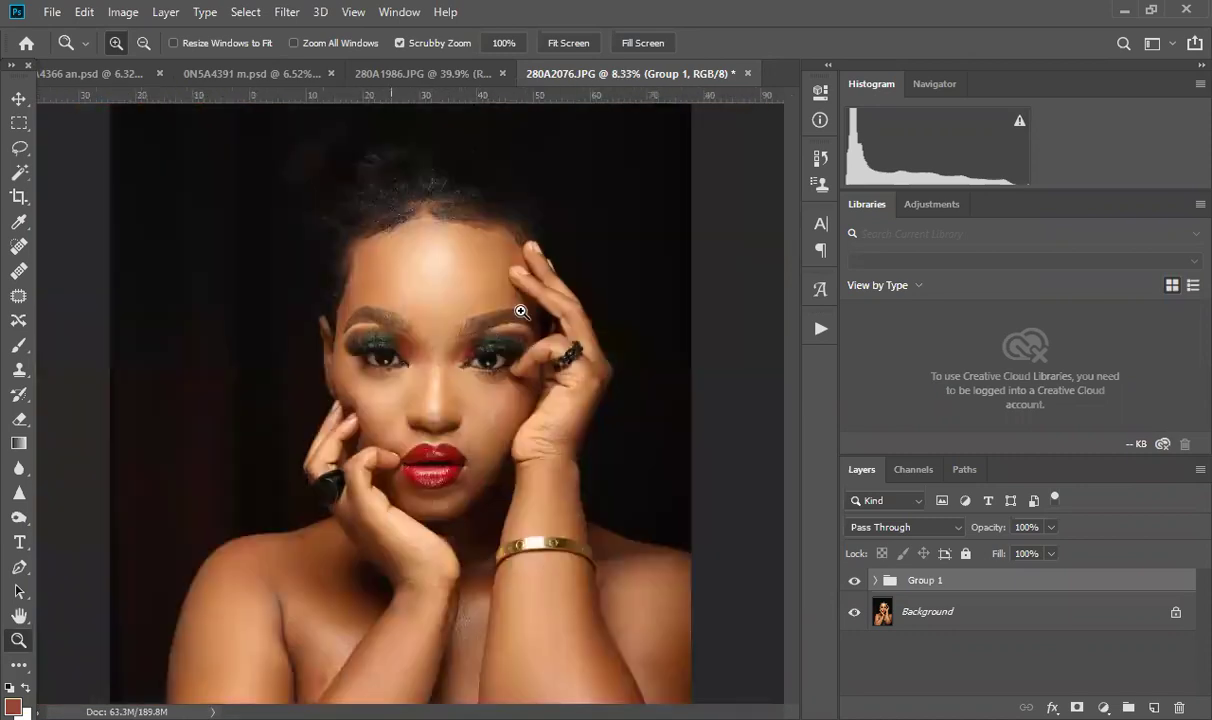
{"action": "left_click_drag", "start_coordinate": [498, 240], "coordinate": [487, 232]}
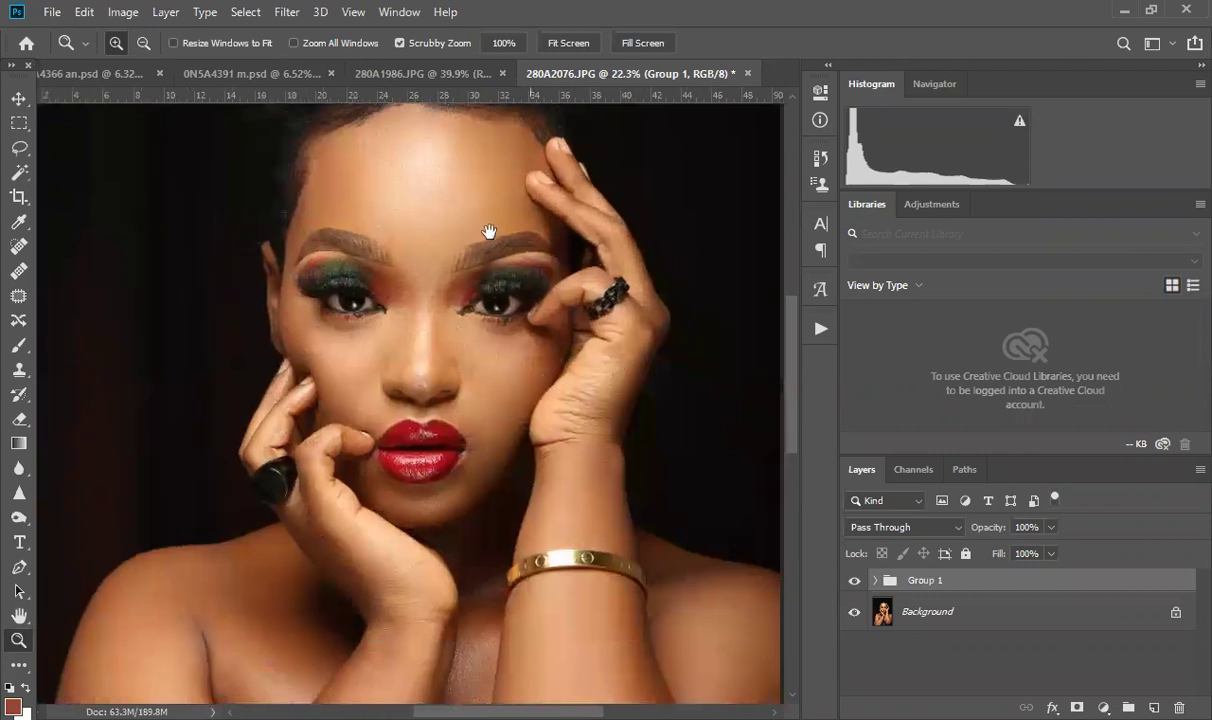
{"action": "left_click_drag", "start_coordinate": [498, 302], "coordinate": [490, 310]}
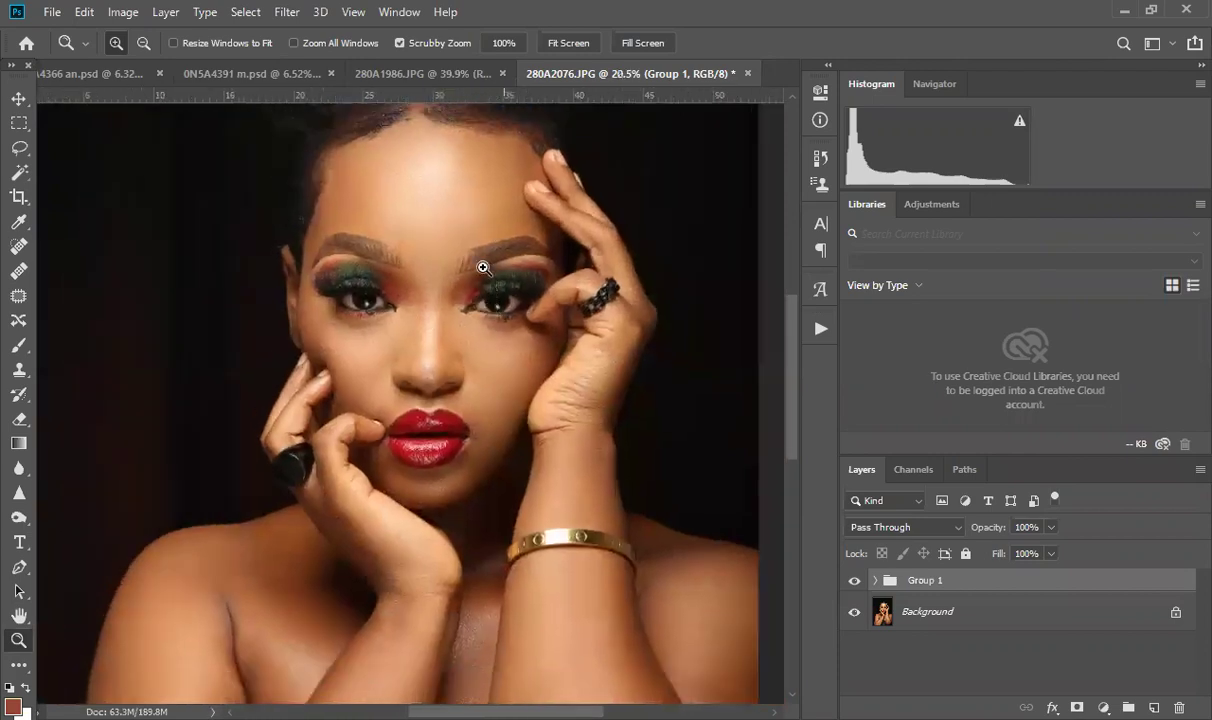
{"action": "left_click_drag", "start_coordinate": [481, 265], "coordinate": [544, 268]}
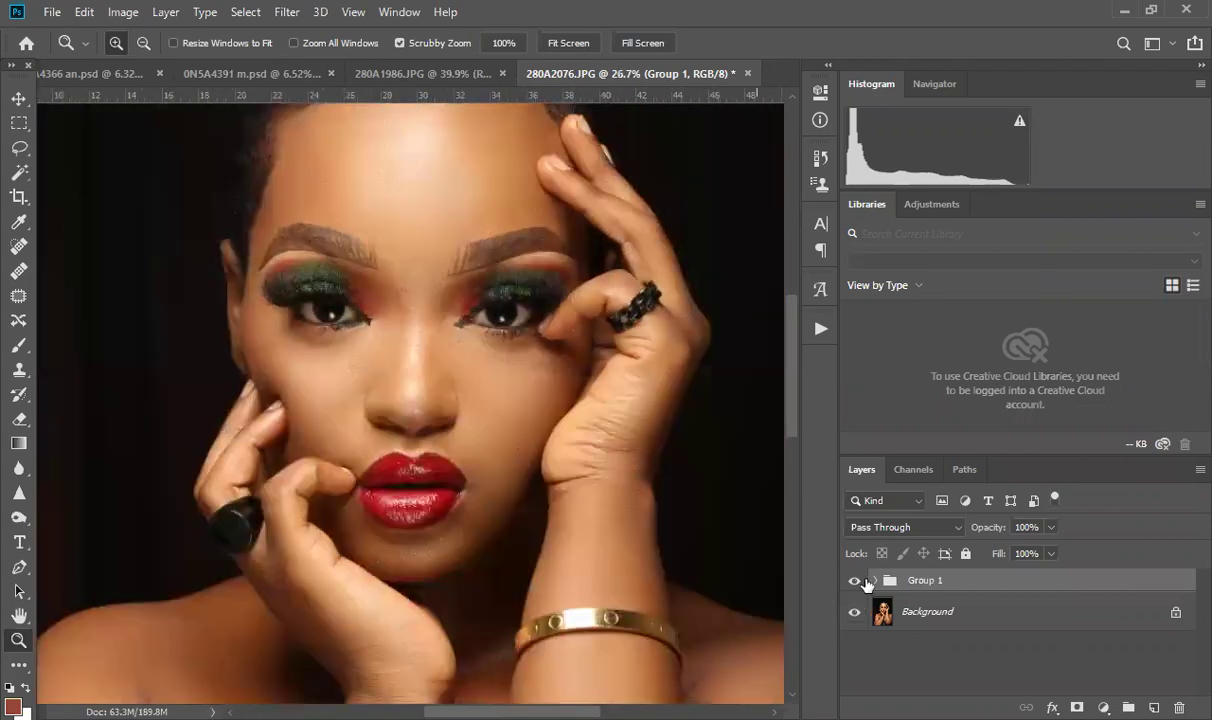
Step: Expand Group 1 and make the high frequency layer the active layer
{"action": "left_click", "coordinate": [875, 580]}
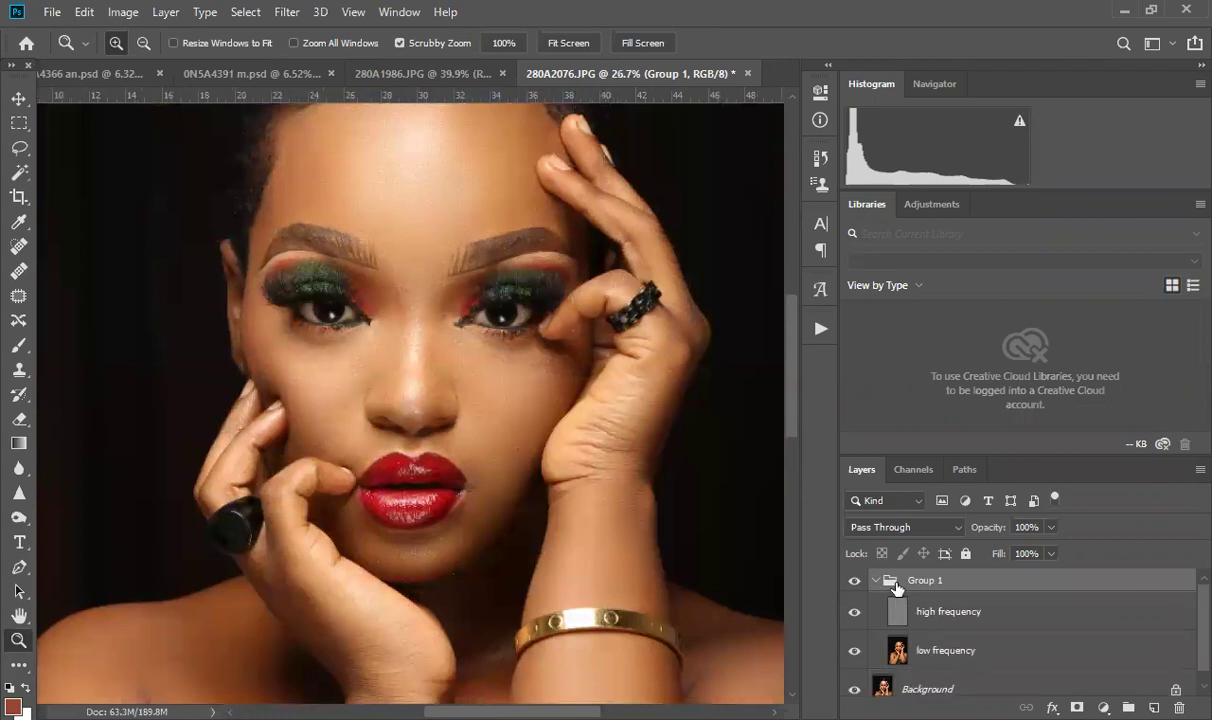
{"action": "left_click", "coordinate": [938, 651]}
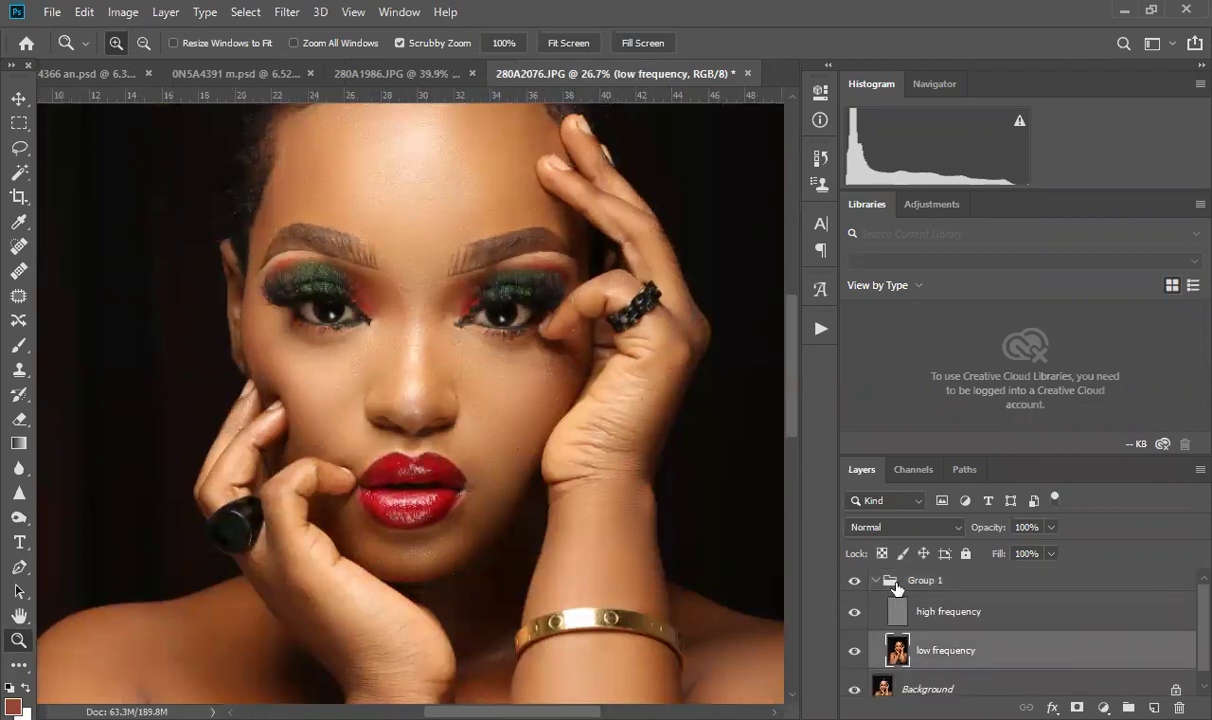
{"action": "left_click", "coordinate": [900, 611]}
Step: Choose the Clone Stamp tool for the forehead texture and check its brush size and hardness
{"action": "scroll", "coordinate": [460, 262], "scroll_direction": "up", "scroll_amount": 3}
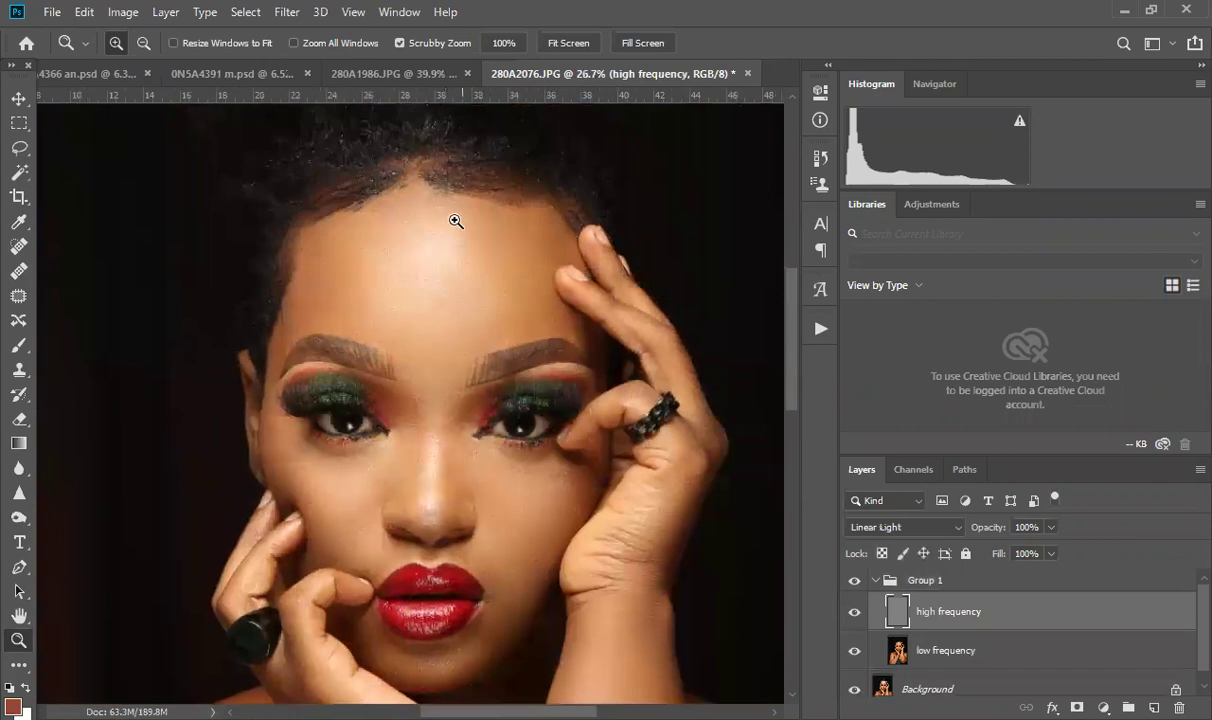
{"action": "scroll", "coordinate": [475, 222], "scroll_direction": "up", "scroll_amount": 2}
{"action": "scroll", "coordinate": [484, 230], "scroll_direction": "up", "scroll_amount": 1}
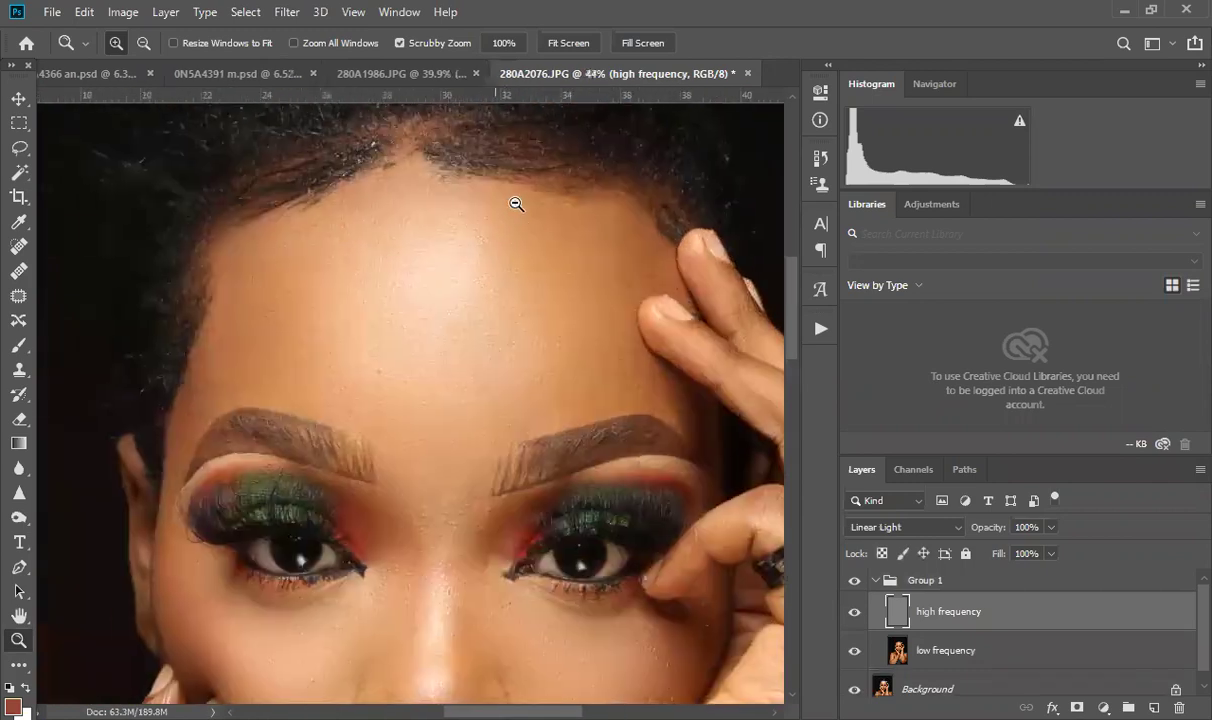
{"action": "scroll", "coordinate": [465, 205], "scroll_direction": "up", "scroll_amount": 2}
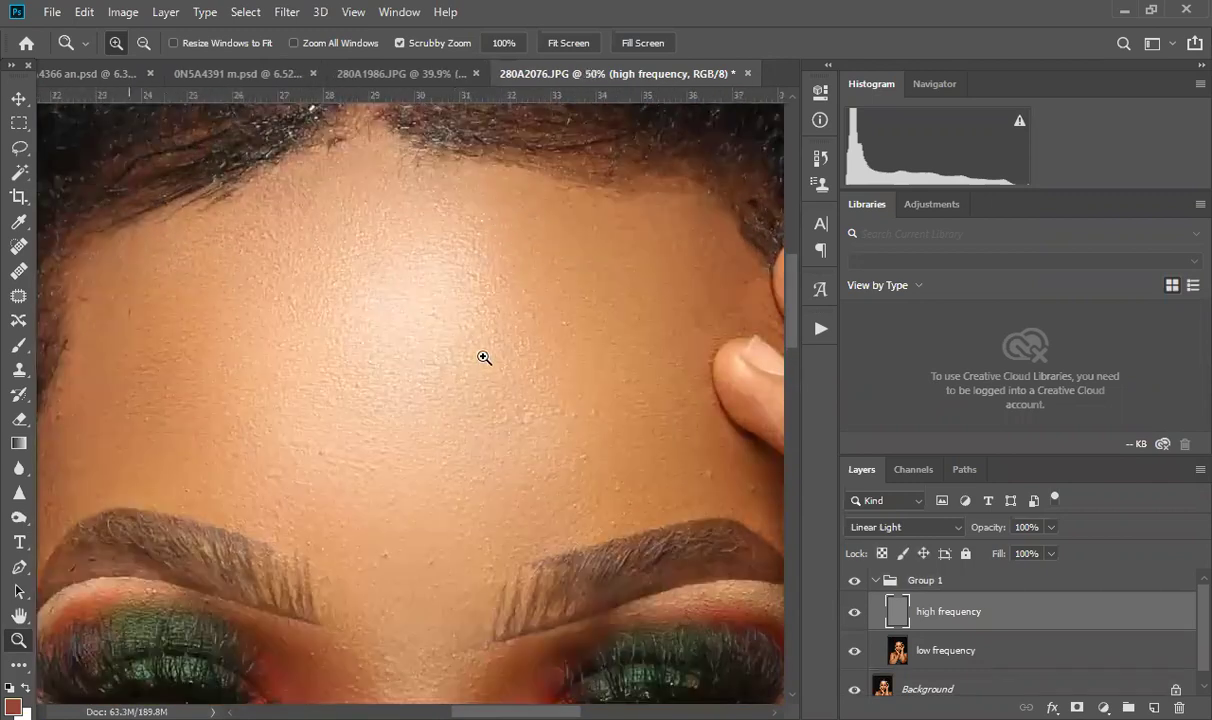
{"action": "scroll", "coordinate": [453, 438], "scroll_direction": "up", "scroll_amount": 1}
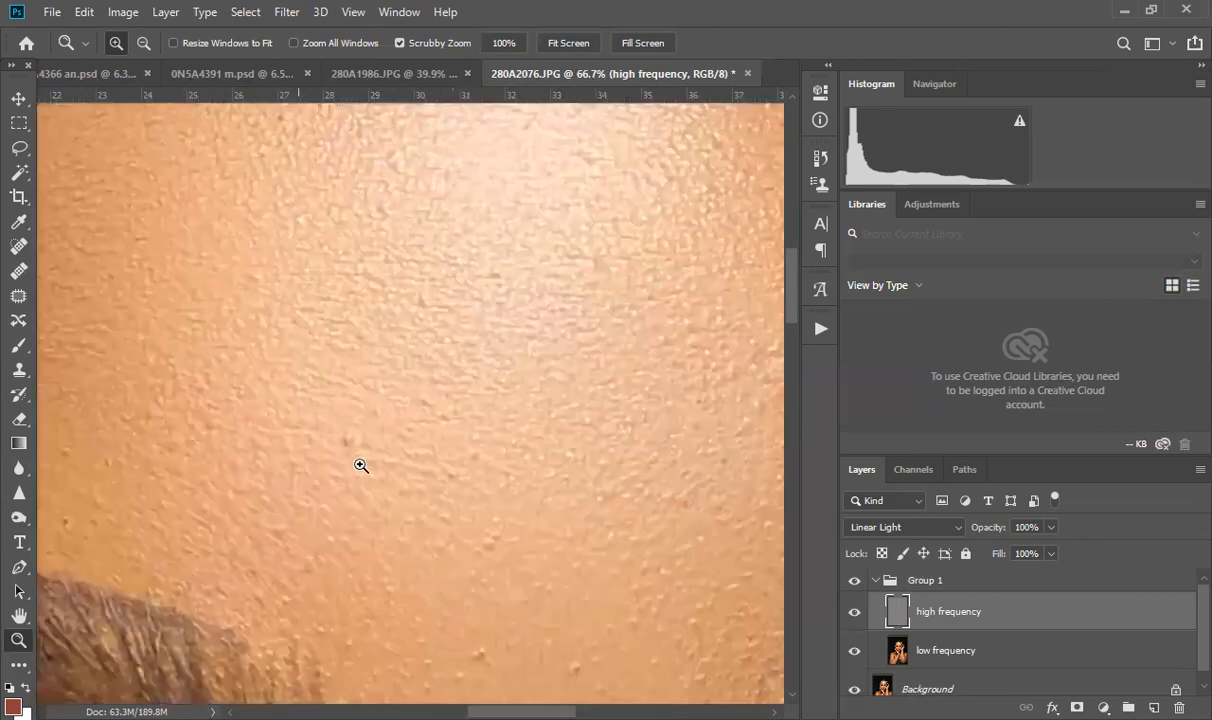
{"action": "scroll", "coordinate": [361, 466], "scroll_direction": "up", "scroll_amount": 2}
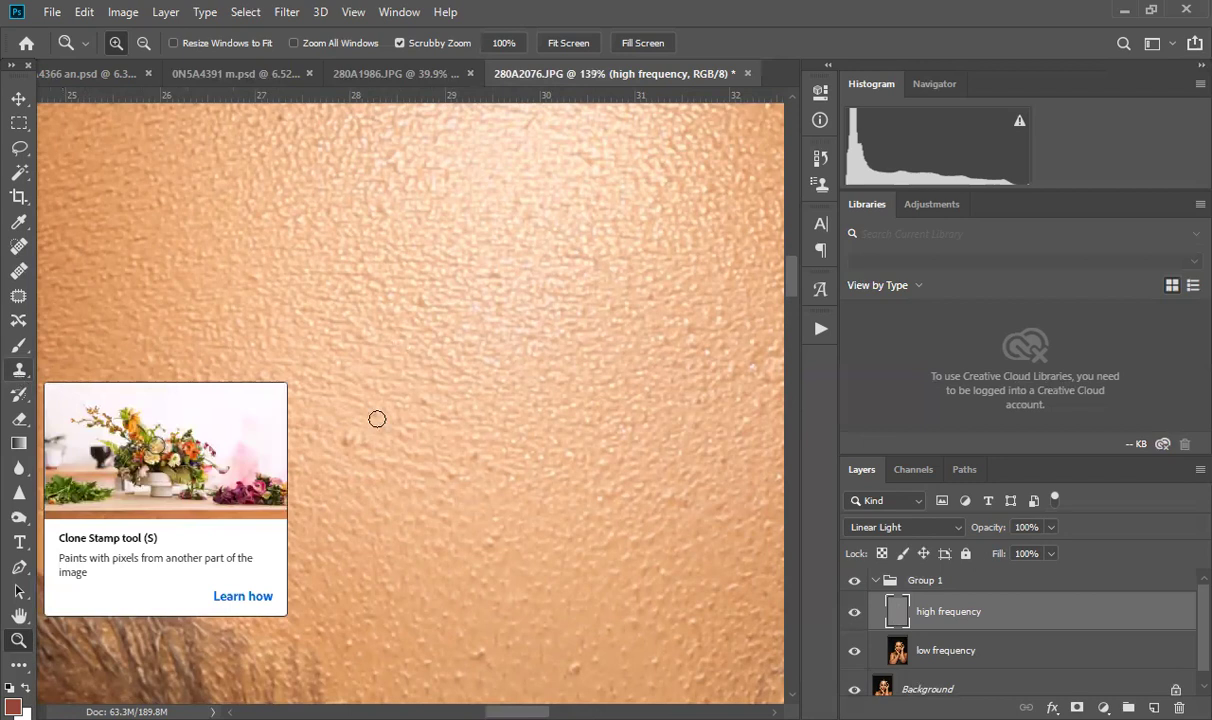
{"action": "key", "text": "s"}
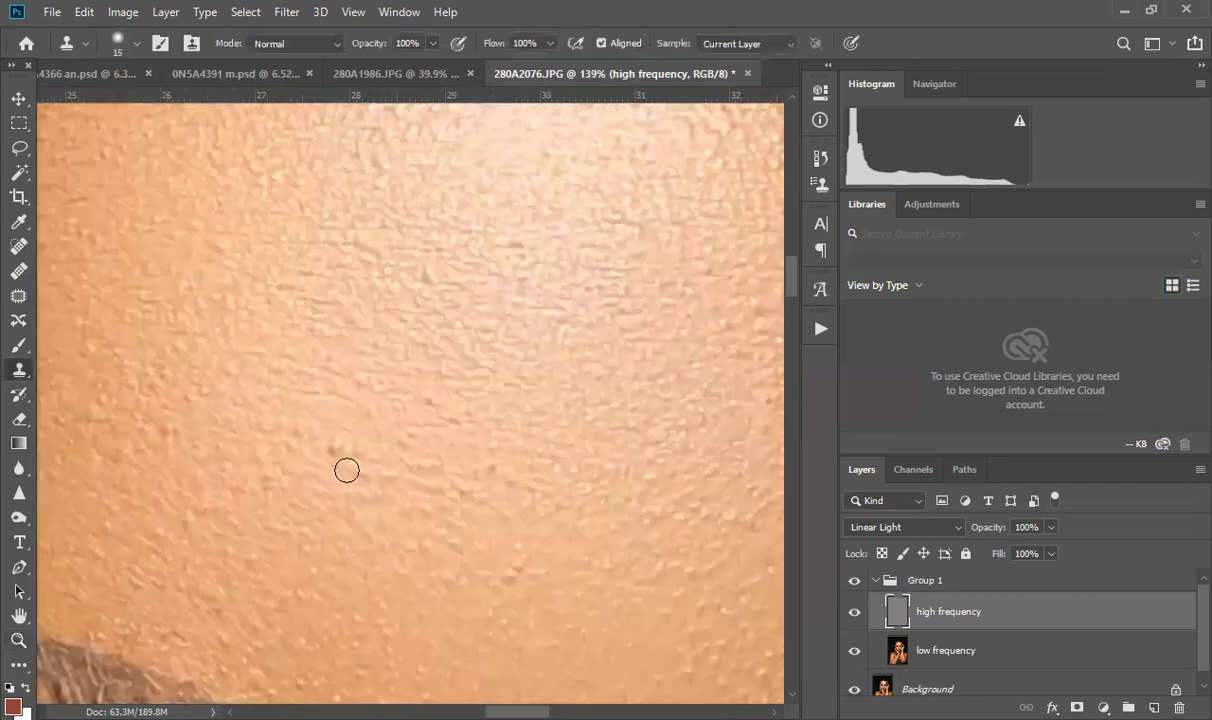
{"action": "scroll", "coordinate": [346, 470], "scroll_direction": "up", "scroll_amount": 2}
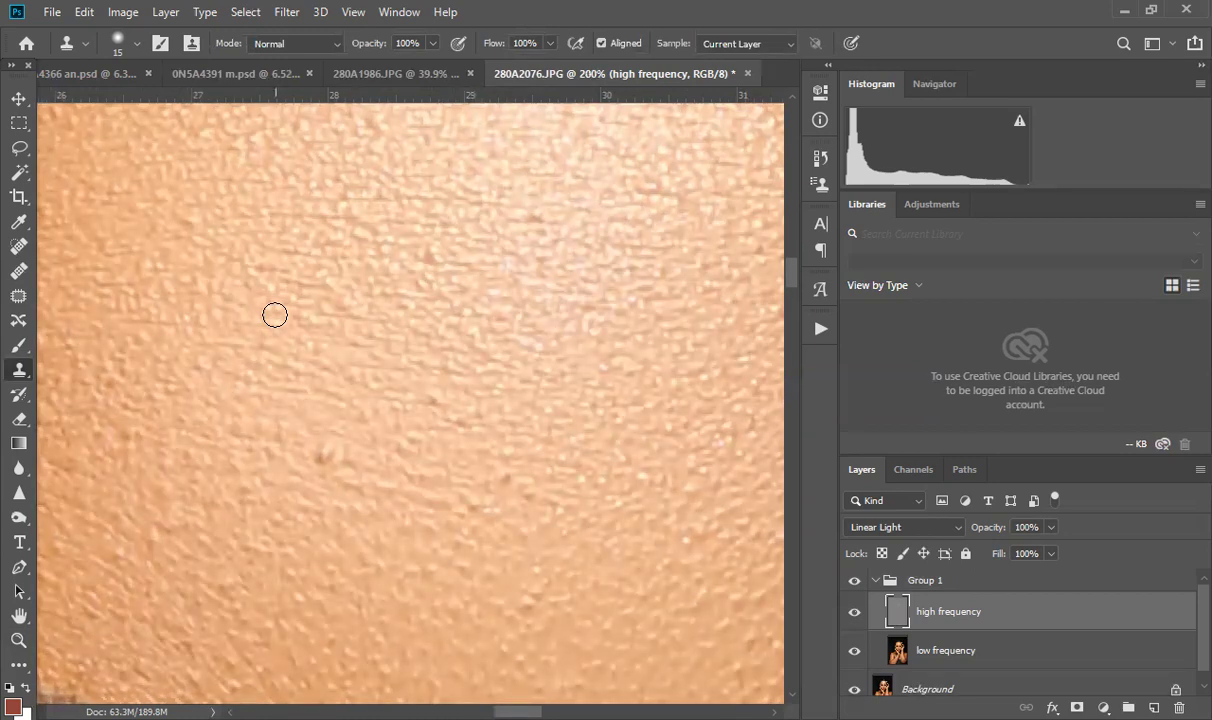
{"action": "left_click", "coordinate": [128, 43]}
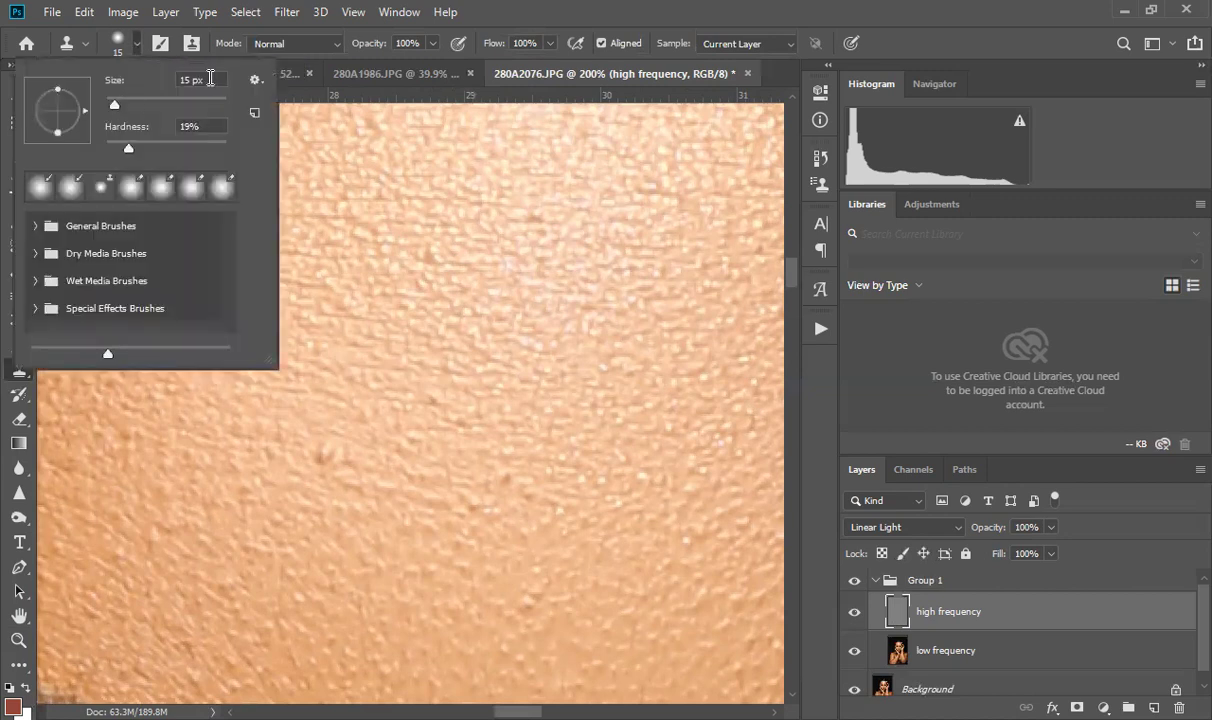
{"action": "left_click", "coordinate": [372, 497]}
{"action": "left_click", "coordinate": [614, 298]}
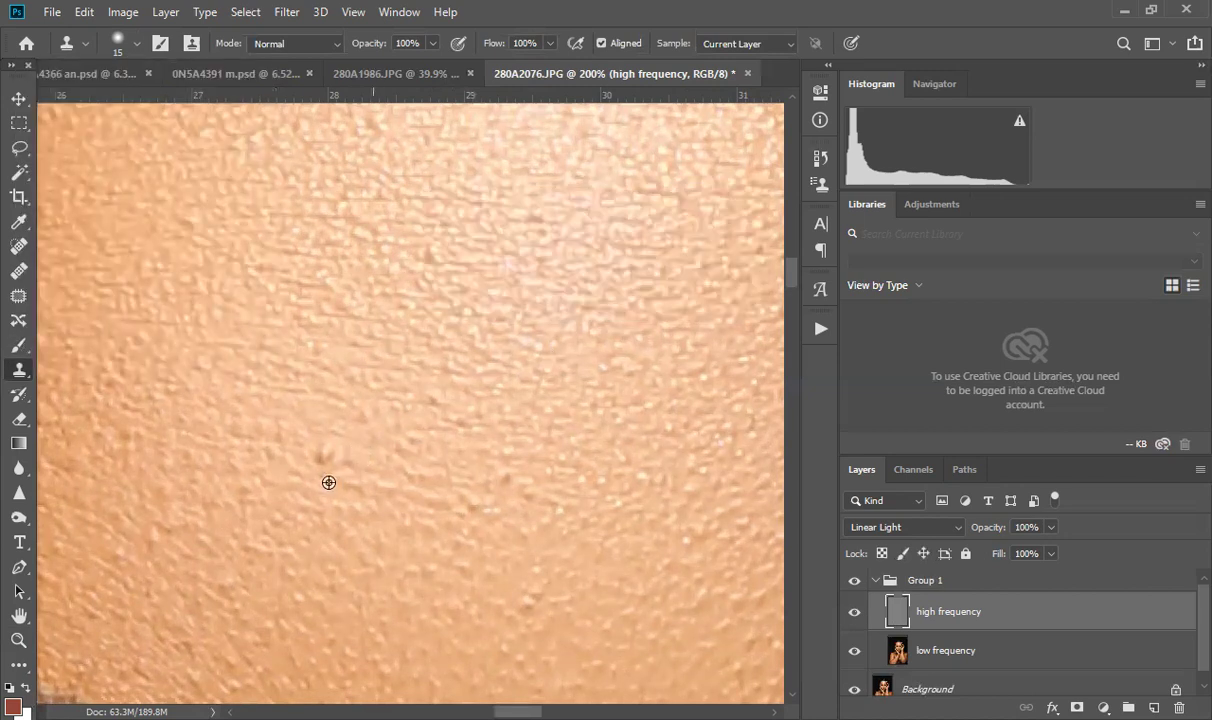
Step: Sample clean forehead texture, reduce the Clone Stamp brush to 10 px, and stamp over the dark blemish on the forehead
{"action": "left_click", "coordinate": [295, 454], "text": "alt"}
{"action": "left_click", "coordinate": [270, 454]}
{"action": "left_click", "coordinate": [303, 414]}
{"action": "left_click", "coordinate": [360, 396], "text": "alt"}
{"action": "key", "text": "bracketleft"}
{"action": "scroll", "coordinate": [364, 452], "scroll_direction": "up", "scroll_amount": 1}
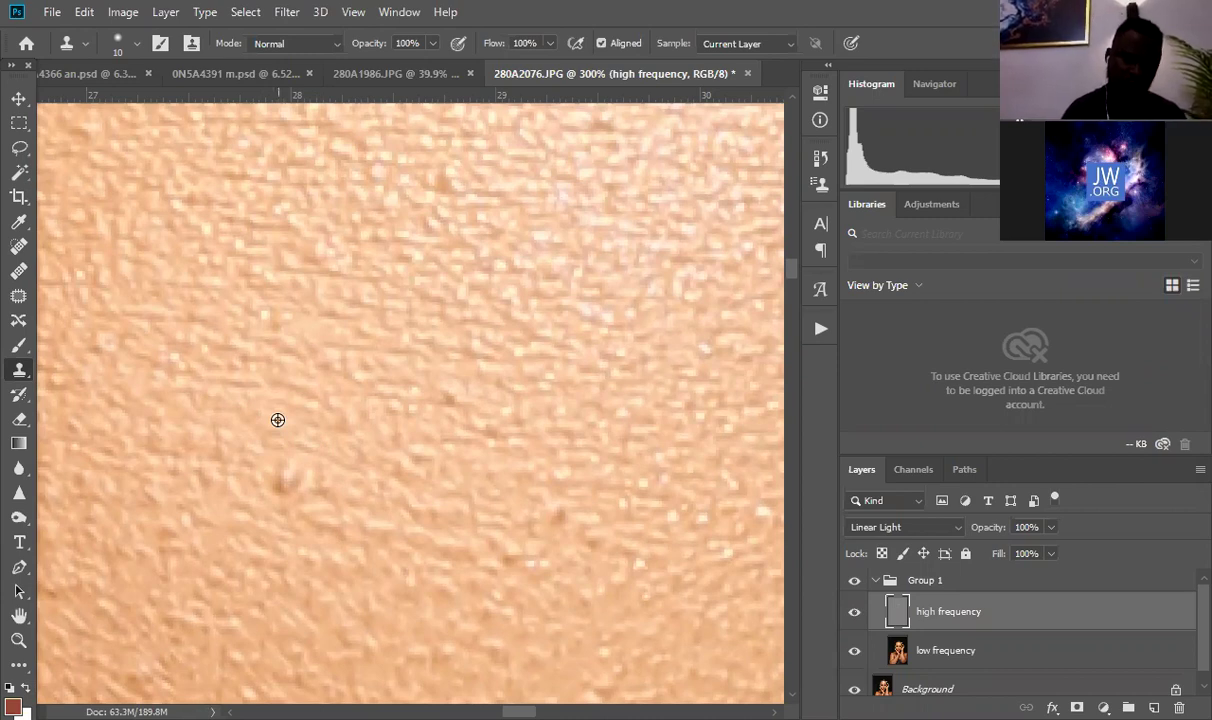
{"action": "left_click", "coordinate": [278, 420], "text": "alt"}
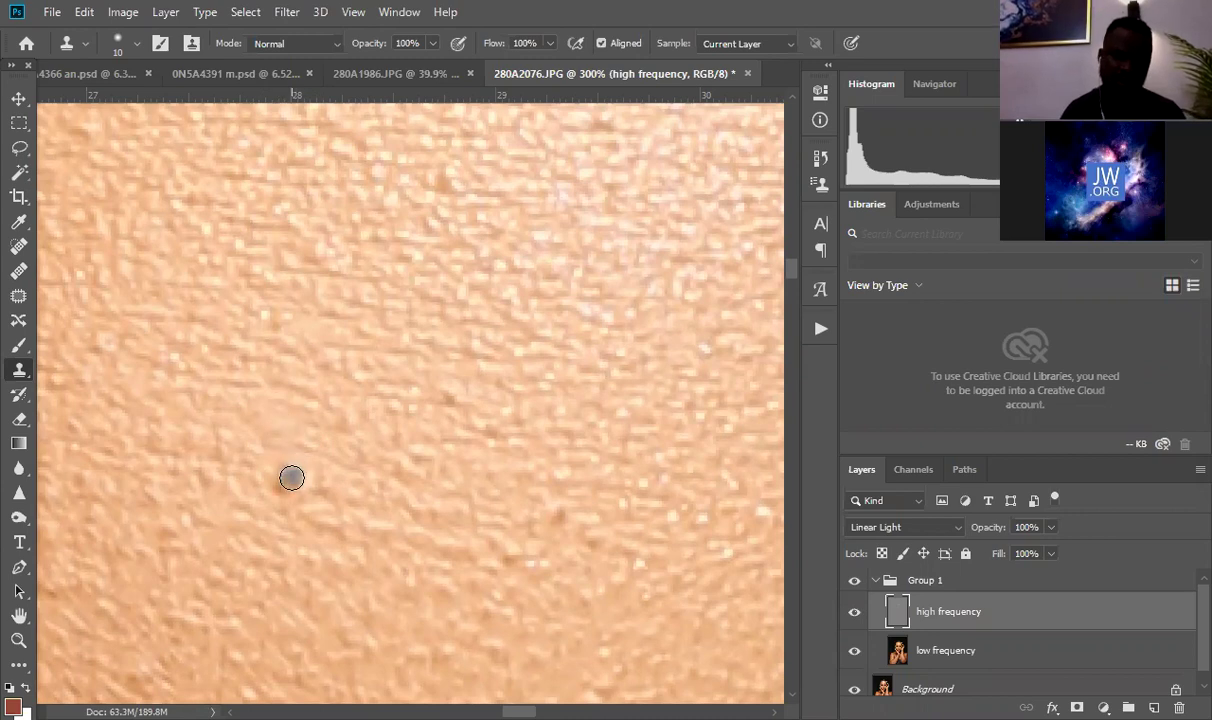
{"action": "left_click_drag", "start_coordinate": [290, 480], "coordinate": [282, 490]}
Step: Clone clean texture over the small dark marks next to the repaired blemish in the middle of the forehead
{"action": "key", "text": "space"}
{"action": "left_click_drag", "start_coordinate": [483, 498], "coordinate": [411, 500]}
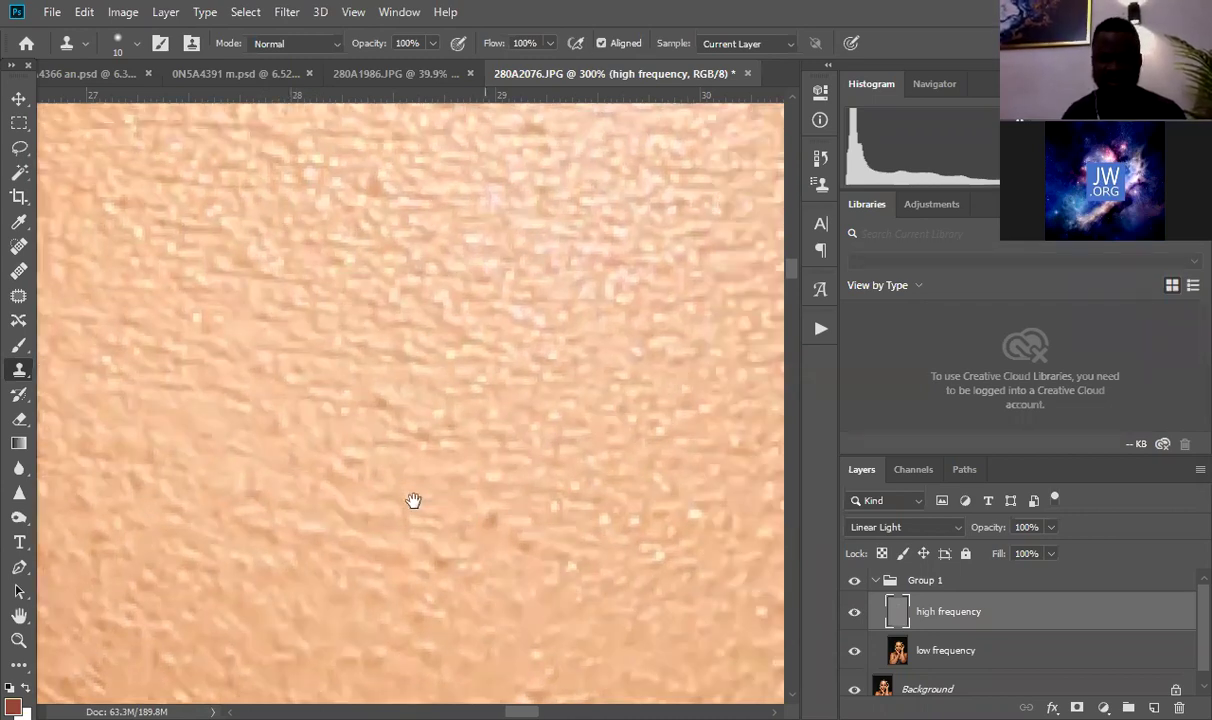
{"action": "left_click", "coordinate": [422, 393], "text": "alt"}
{"action": "left_click", "coordinate": [379, 401]}
{"action": "left_click", "coordinate": [443, 425], "text": "alt"}
{"action": "left_click", "coordinate": [409, 442]}
{"action": "left_click", "coordinate": [427, 437]}
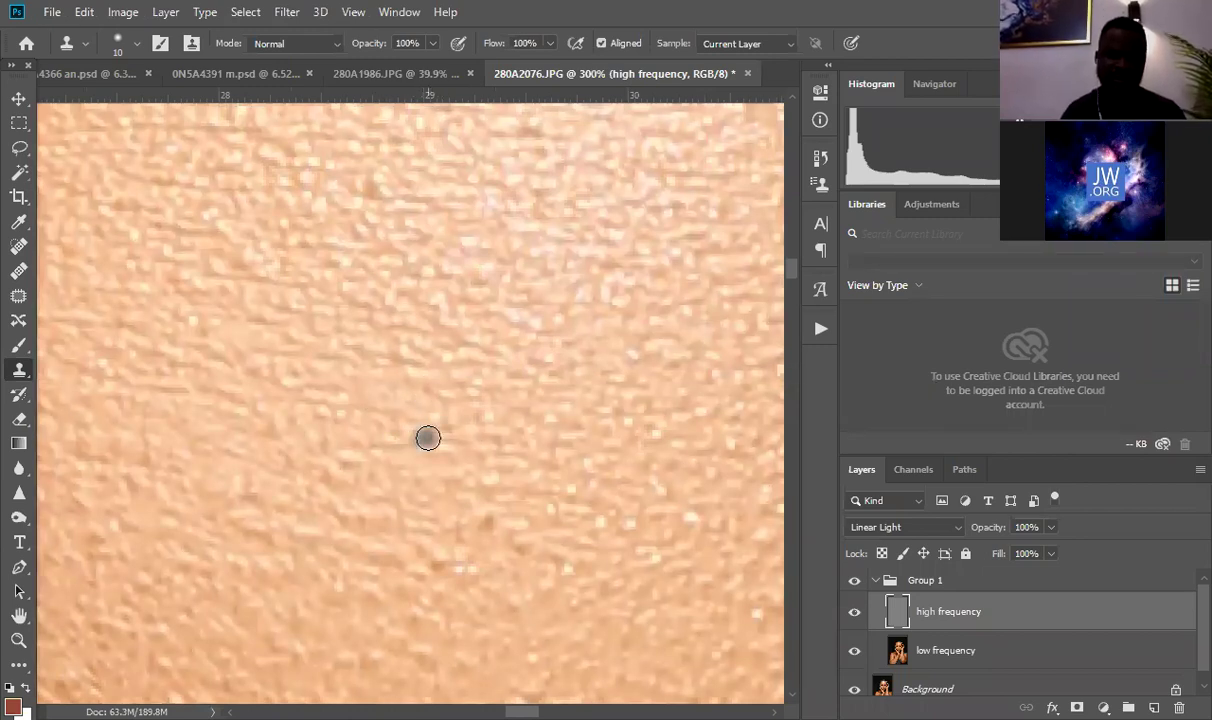
Step: Continue cloning clean texture over scattered spots around the forehead highlight and towards its outer side
{"action": "left_click", "coordinate": [404, 246]}
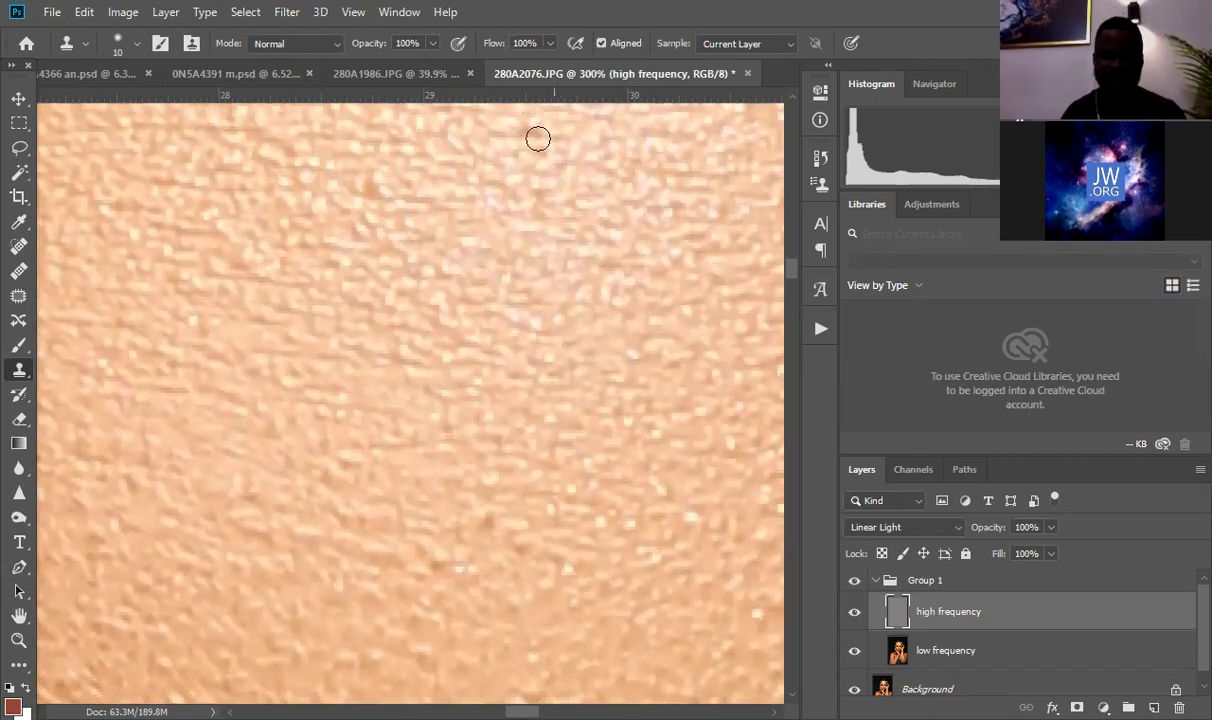
{"action": "left_click", "coordinate": [549, 168]}
{"action": "left_click", "coordinate": [506, 208]}
{"action": "left_click_drag", "start_coordinate": [424, 264], "coordinate": [506, 360]}
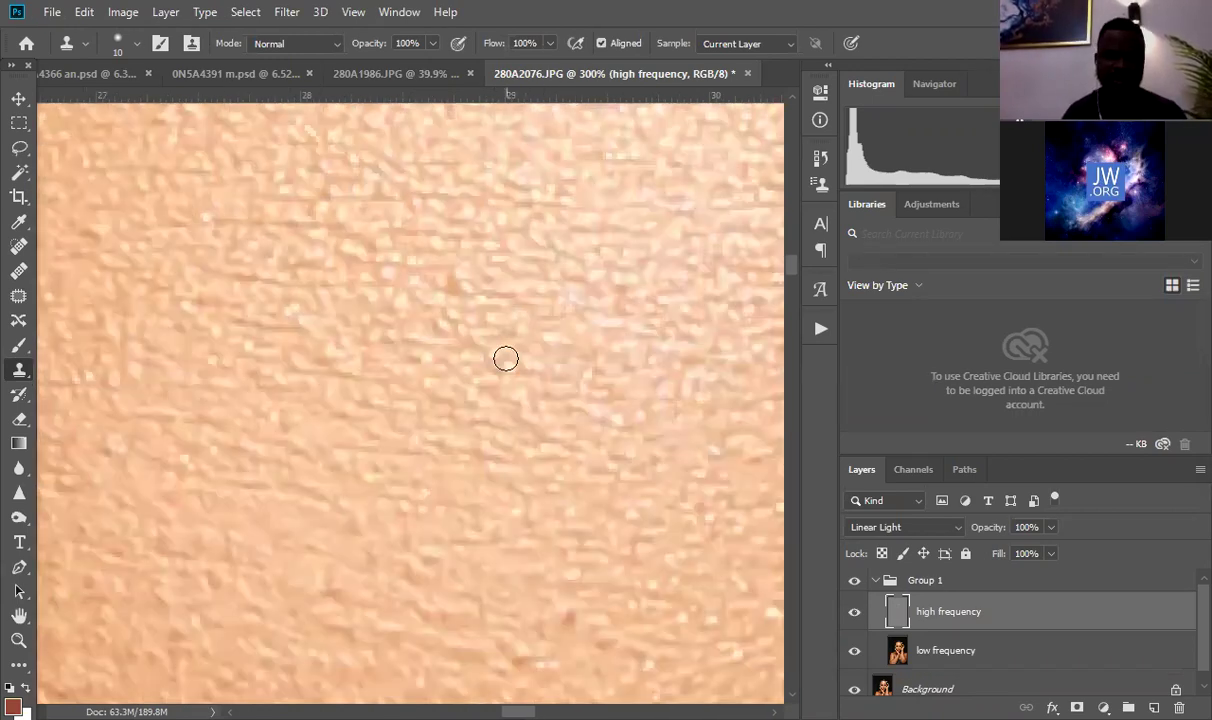
{"action": "left_click", "coordinate": [432, 296]}
{"action": "left_click_drag", "start_coordinate": [318, 316], "coordinate": [522, 387]}
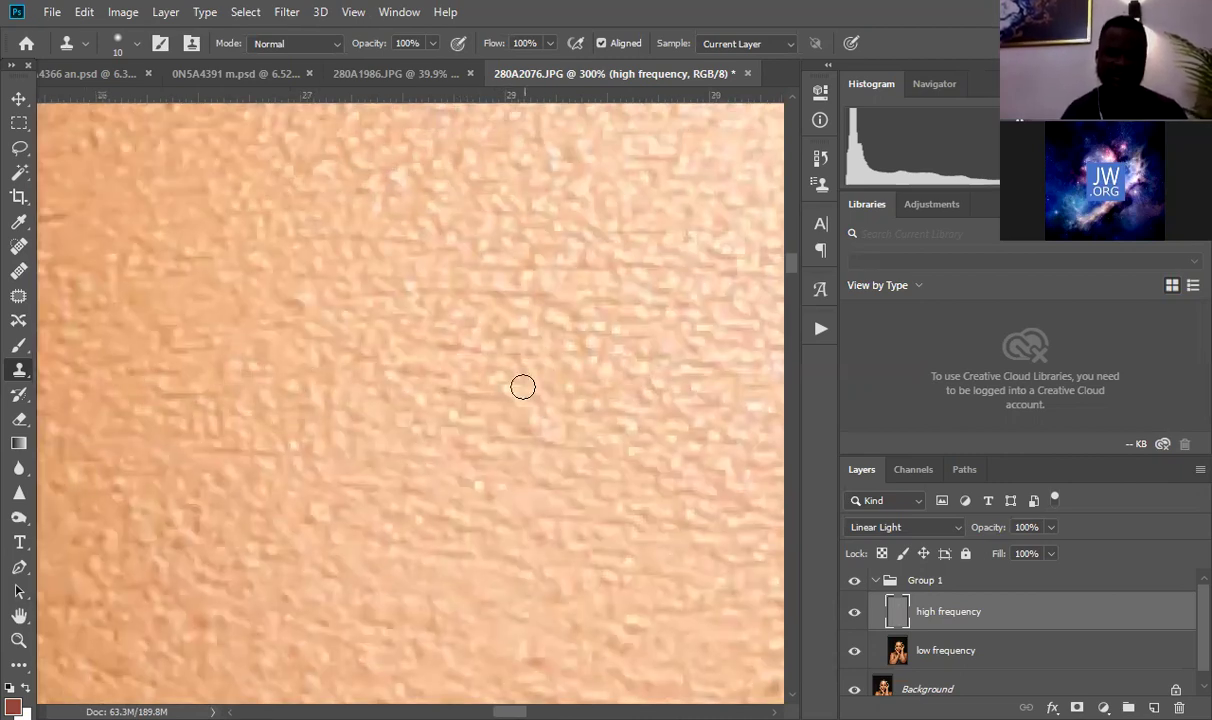
{"action": "left_click", "coordinate": [609, 298]}
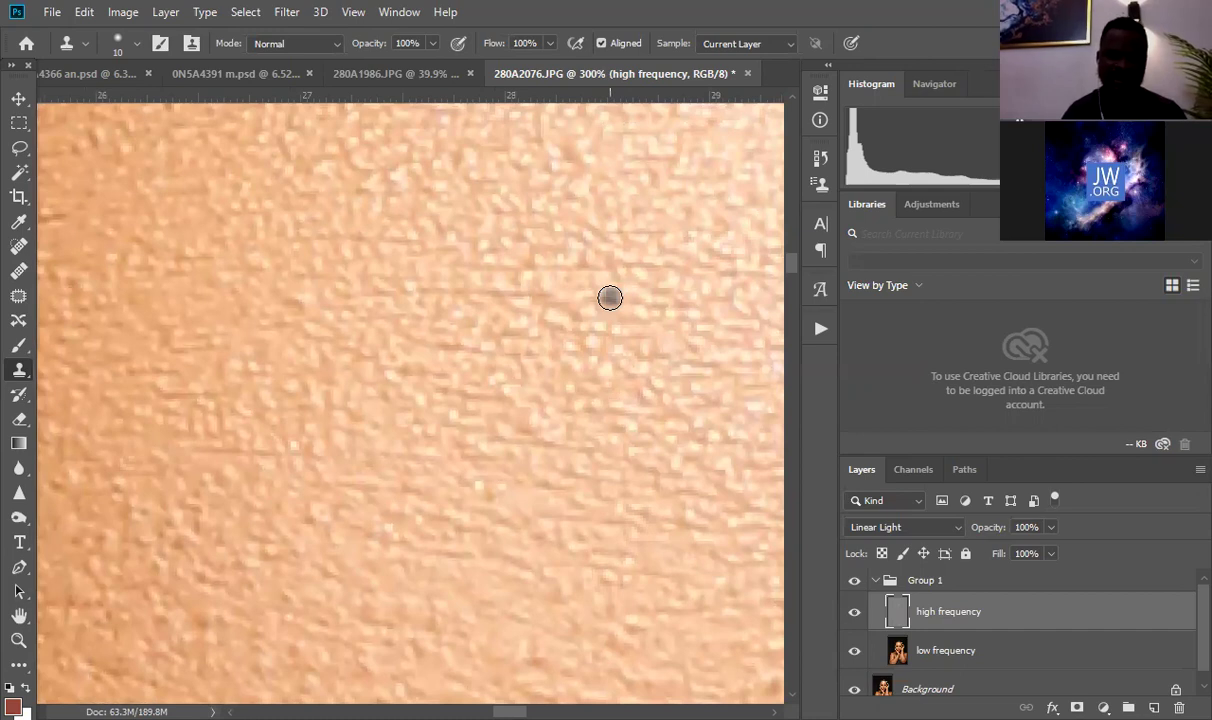
Step: Make the low frequency layer active and outline patches of skin on the forehead and beside the mouth with the Lasso
{"action": "key", "text": "z"}
{"action": "left_click_drag", "start_coordinate": [523, 319], "coordinate": [437, 325]}
{"action": "left_click_drag", "start_coordinate": [661, 274], "coordinate": [707, 282]}
{"action": "left_click_drag", "start_coordinate": [696, 283], "coordinate": [555, 314]}
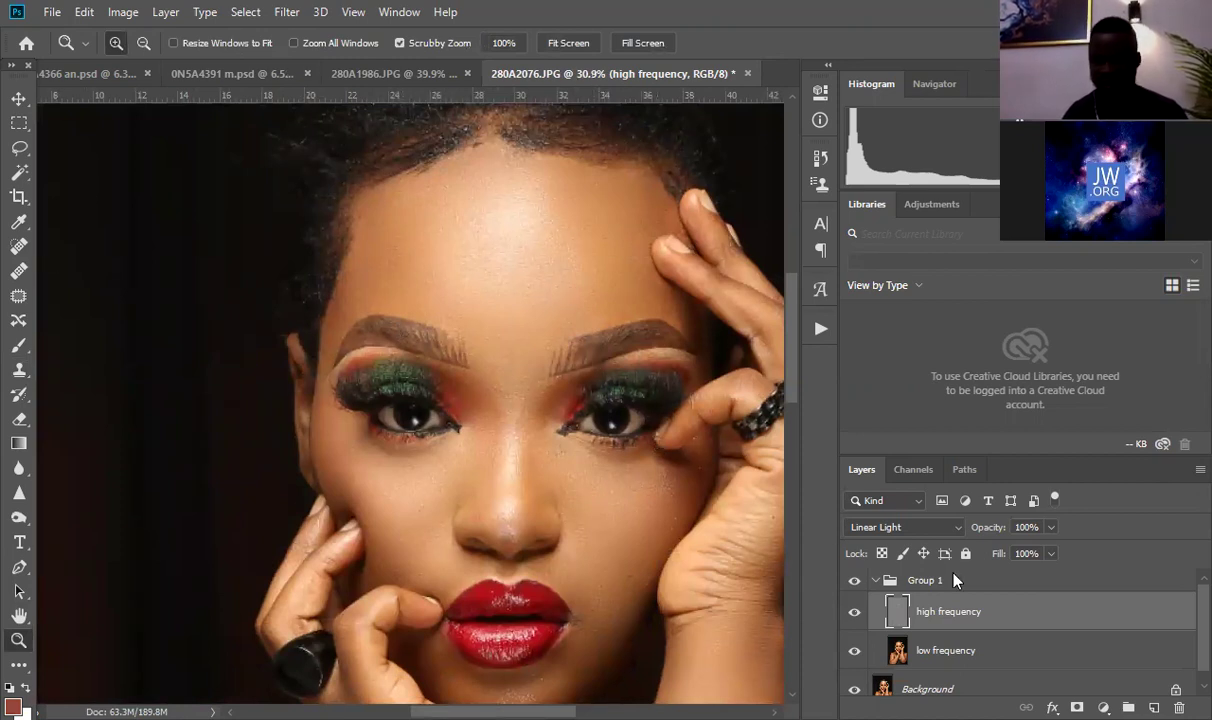
{"action": "scroll", "coordinate": [955, 580], "scroll_direction": "down", "scroll_amount": 1}
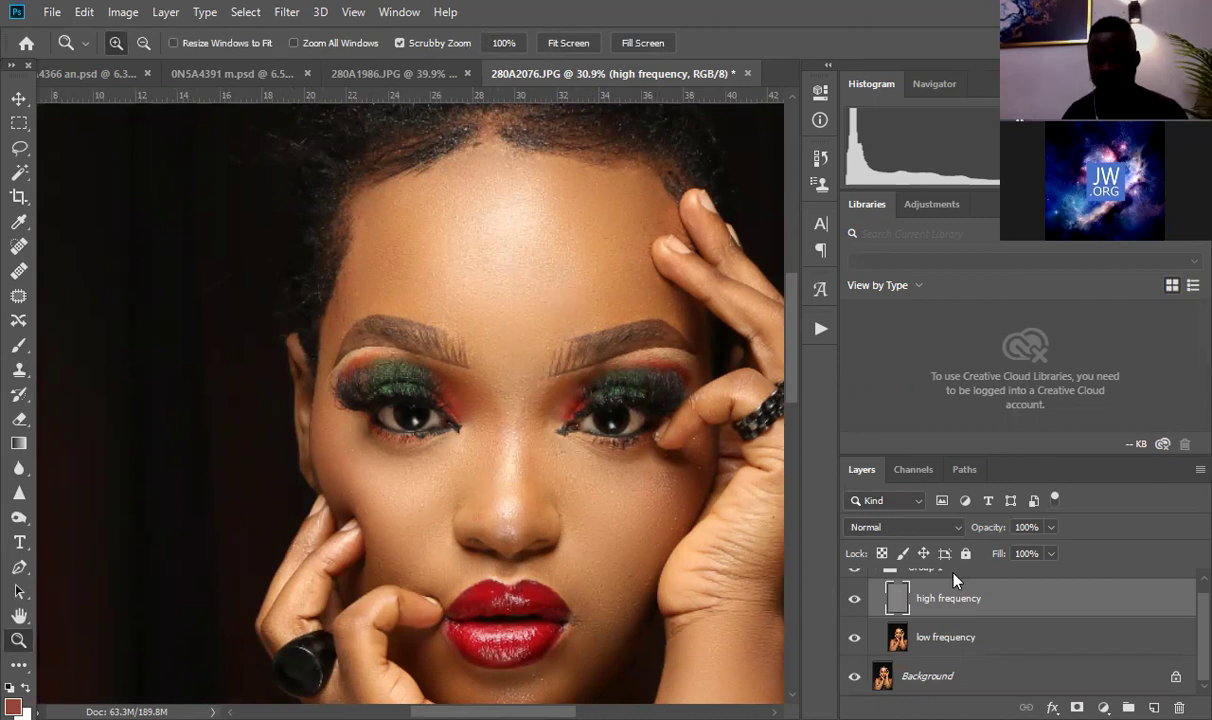
{"action": "left_click", "coordinate": [945, 637]}
{"action": "left_click", "coordinate": [20, 149]}
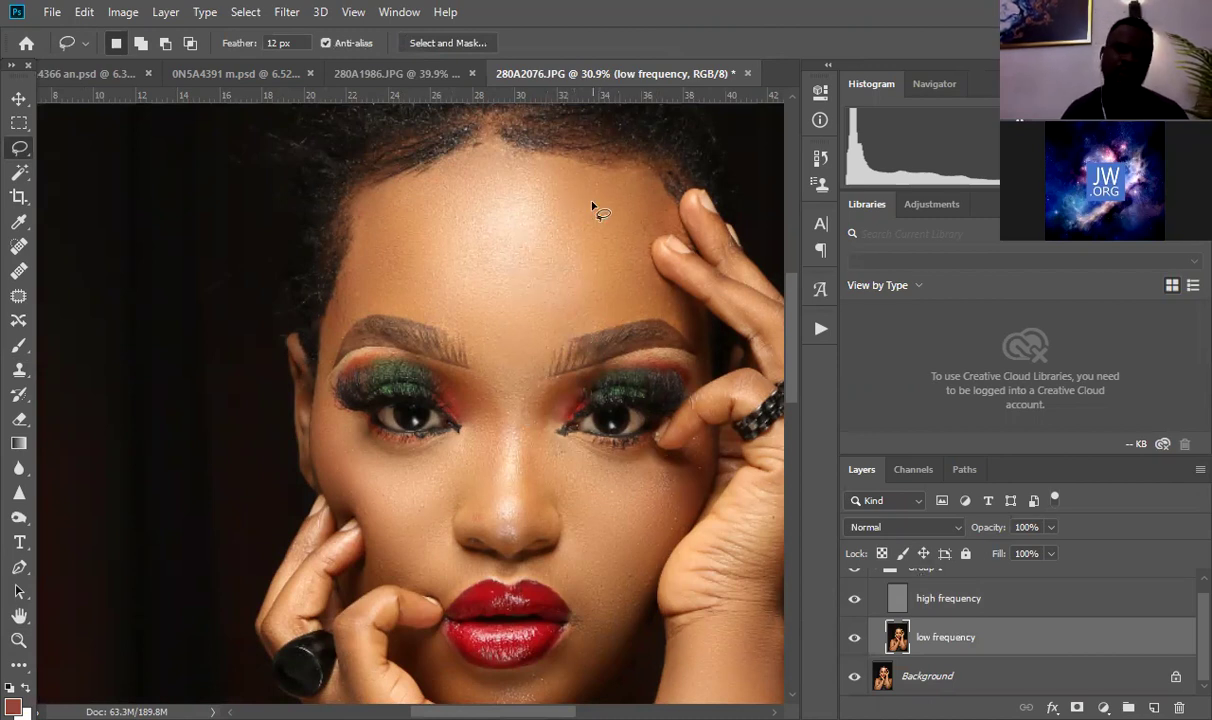
{"action": "mouse_move", "coordinate": [568, 277]}
{"action": "left_mouse_down"}
{"action": "mouse_move", "coordinate": [580, 200]}
{"action": "mouse_move", "coordinate": [565, 272]}
{"action": "left_mouse_up"}
{"action": "mouse_move", "coordinate": [560, 352]}
{"action": "left_mouse_down"}
{"action": "mouse_move", "coordinate": [481, 248]}
{"action": "mouse_move", "coordinate": [441, 360]}
{"action": "mouse_move", "coordinate": [484, 184]}
{"action": "left_mouse_up"}
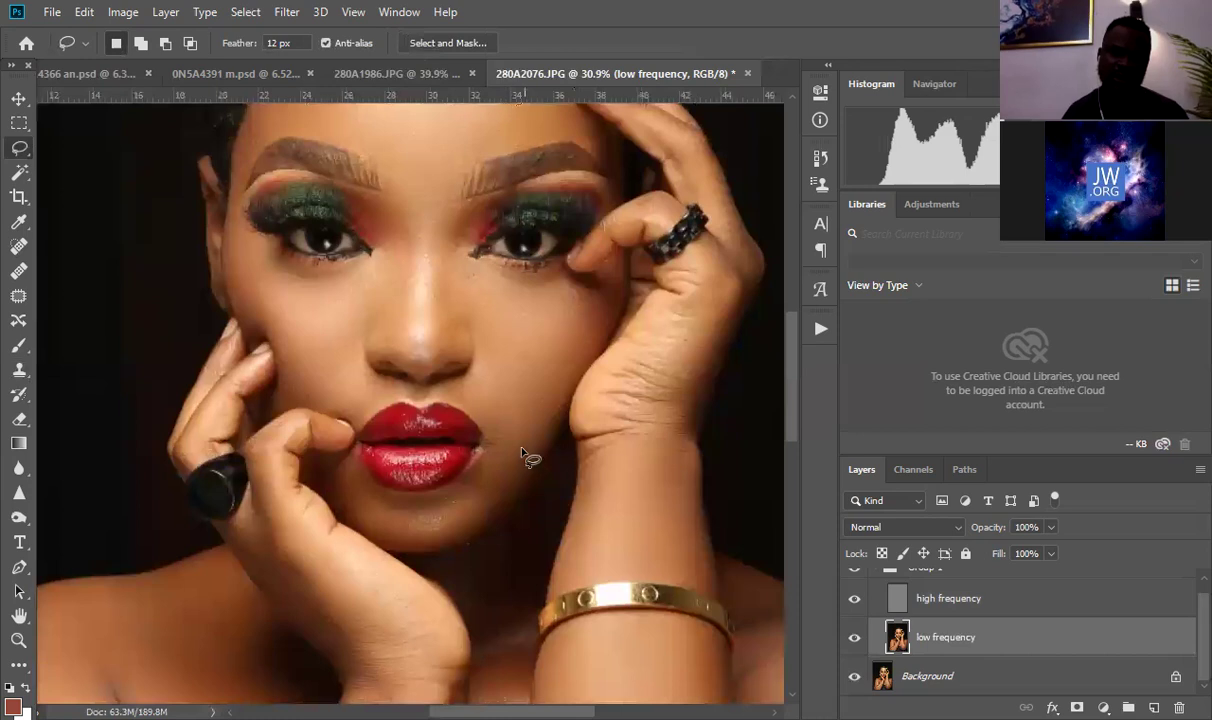
{"action": "left_click_drag", "start_coordinate": [505, 494], "coordinate": [480, 487]}
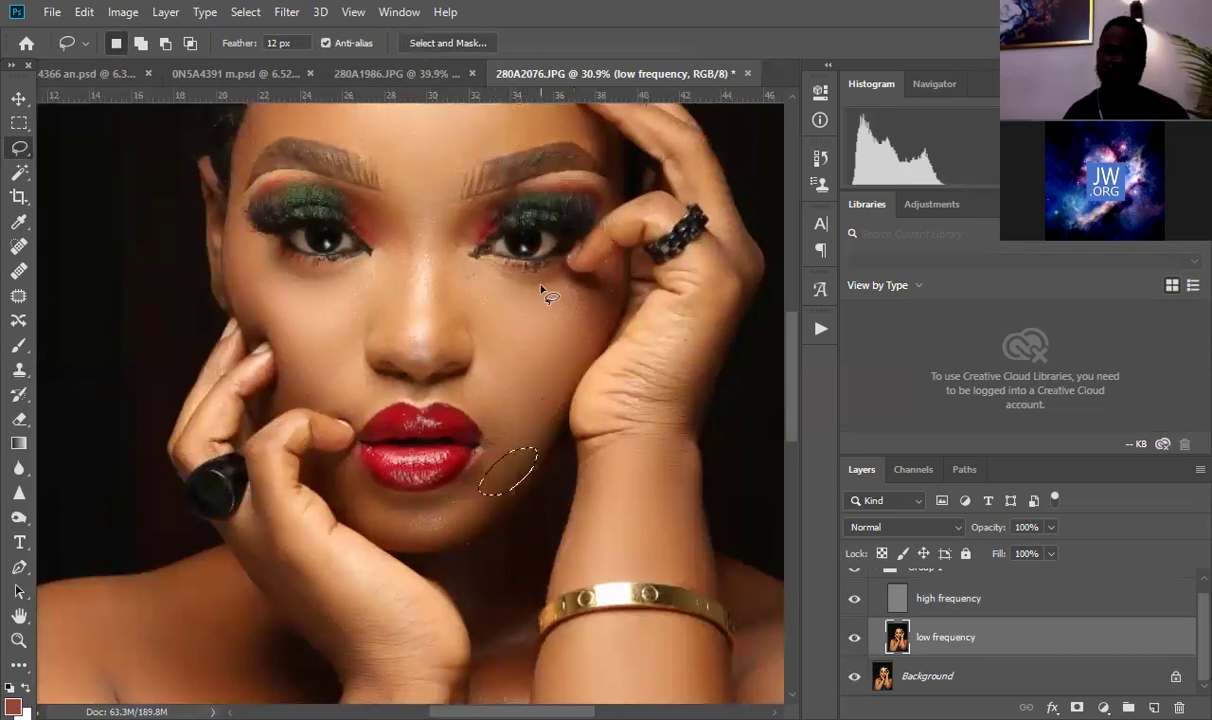
Step: Switch to the high frequency layer, lasso a small skin patch beside the mouth, and deselect it
{"action": "left_click", "coordinate": [940, 598]}
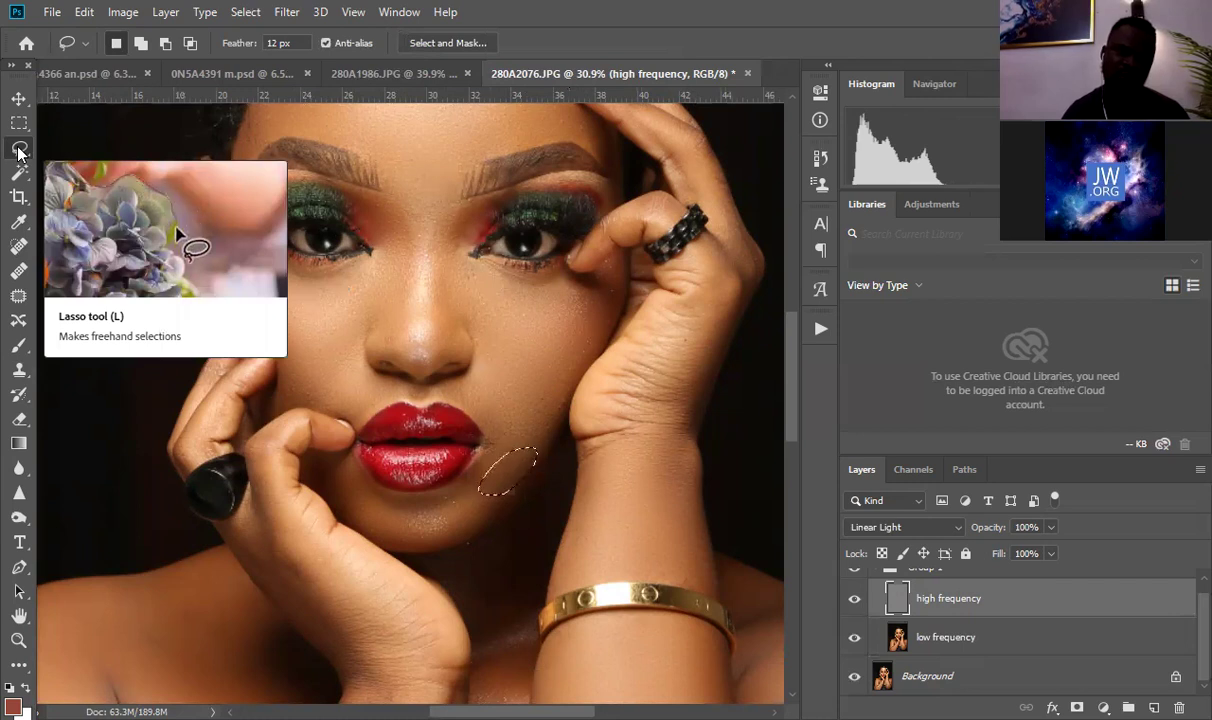
{"action": "left_click", "coordinate": [561, 327]}
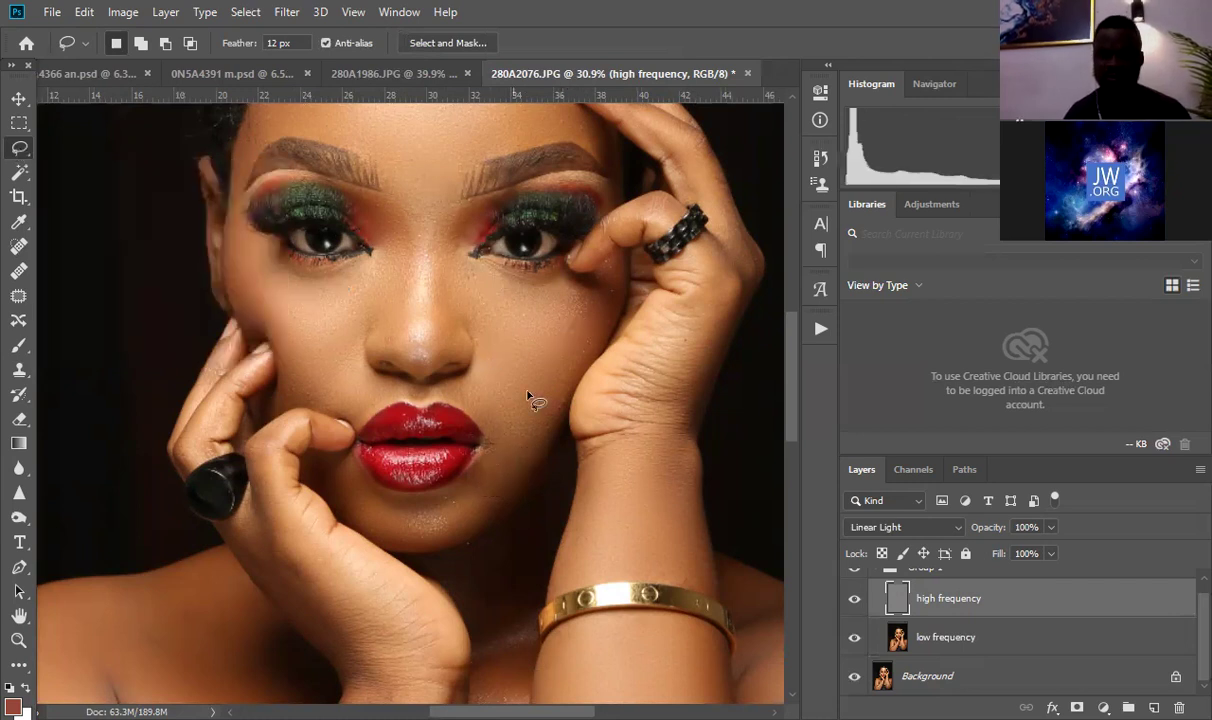
{"action": "mouse_move", "coordinate": [507, 427]}
{"action": "left_mouse_down"}
{"action": "mouse_move", "coordinate": [531, 436]}
{"action": "mouse_move", "coordinate": [522, 418]}
{"action": "left_mouse_up"}
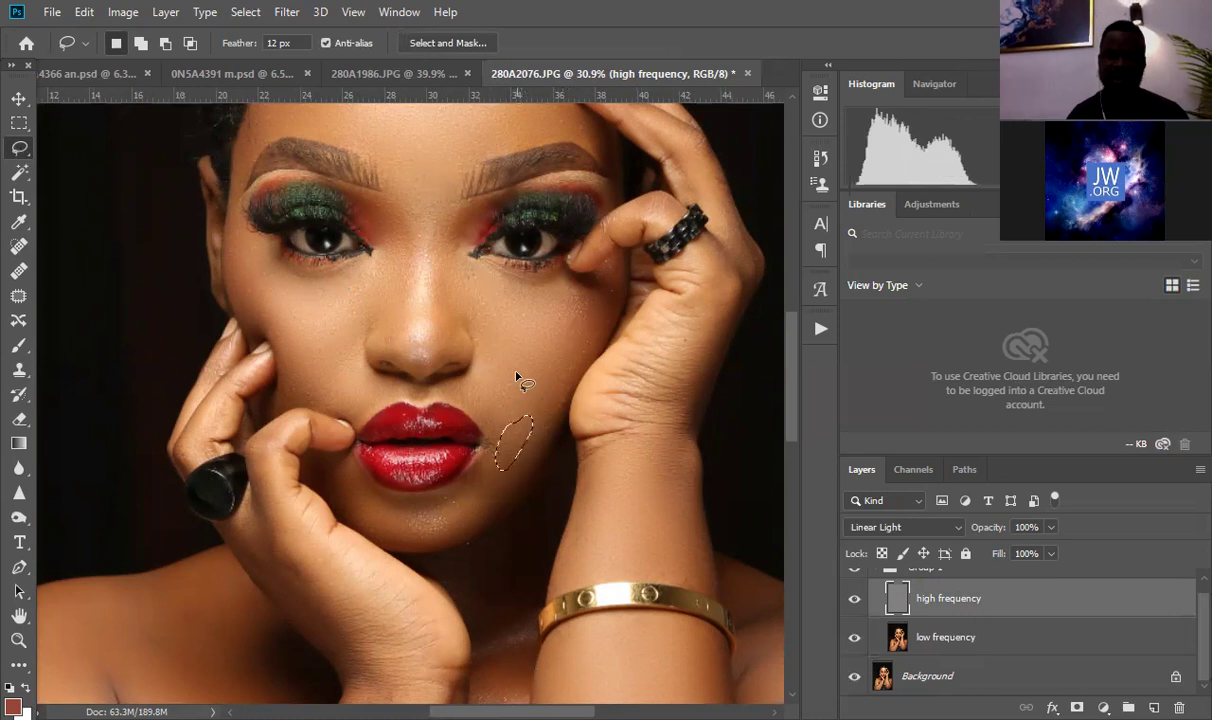
{"action": "right_click", "coordinate": [517, 377]}
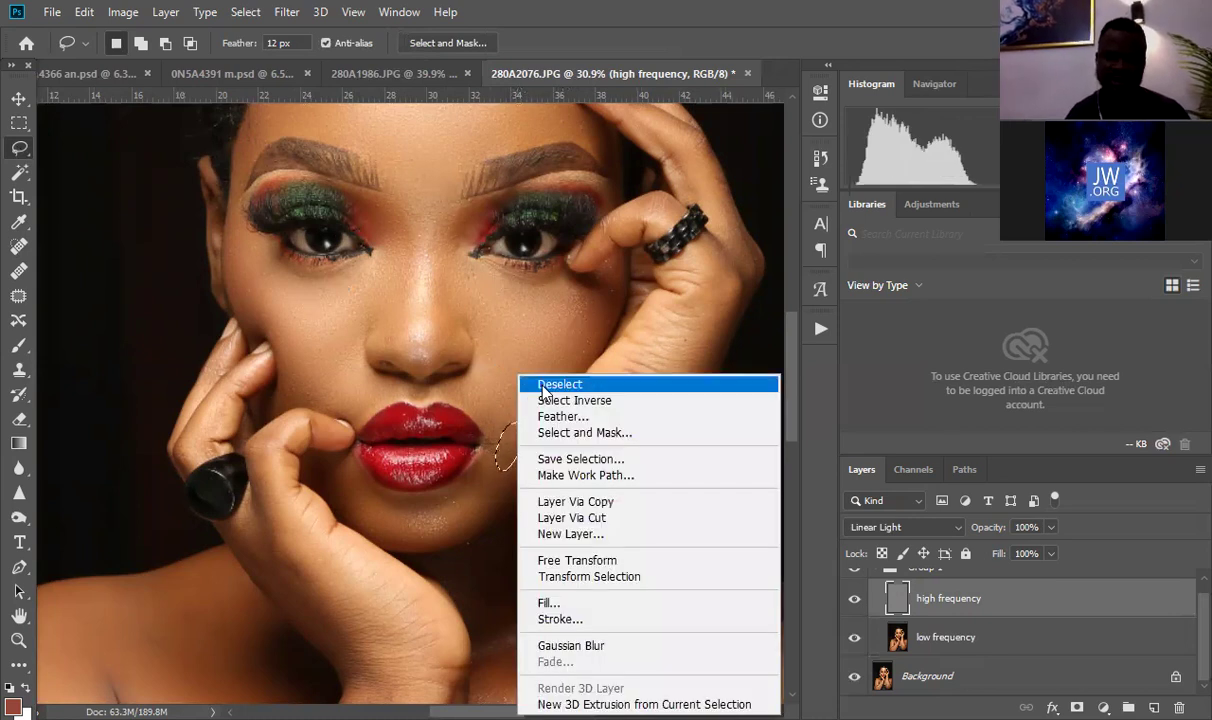
{"action": "left_click", "coordinate": [543, 387]}
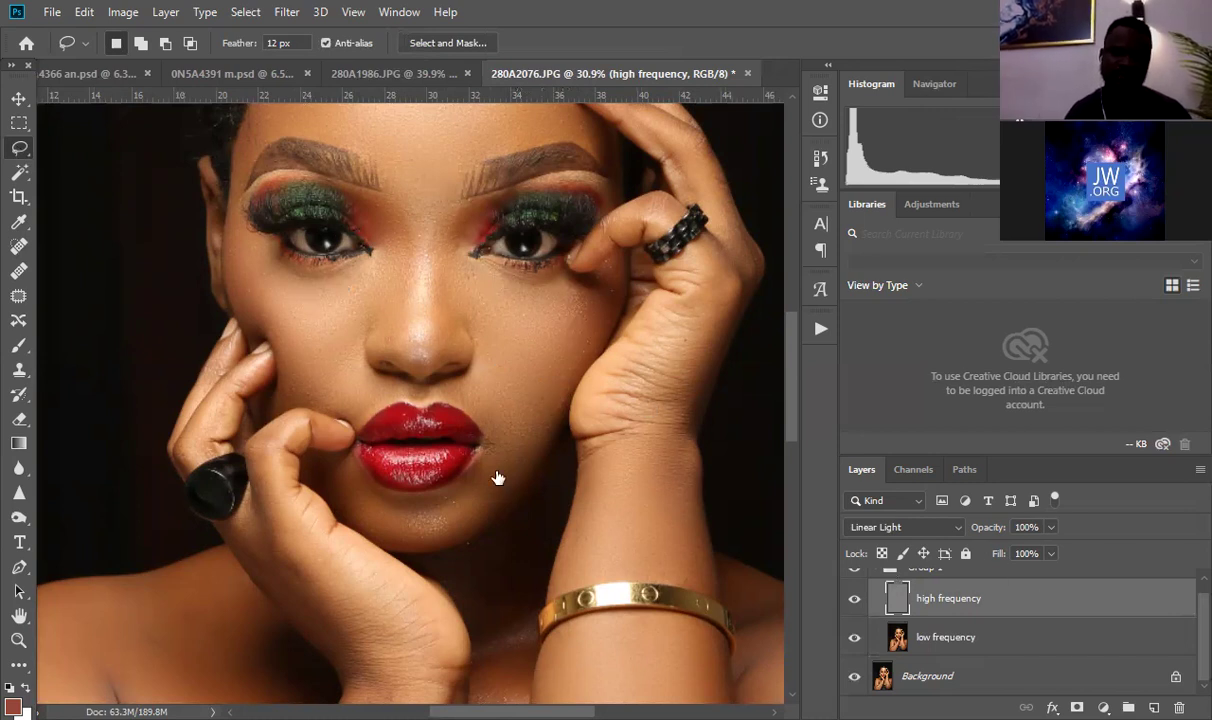
Step: Return to the Clone Stamp tool and cover the bright and dark spots on the forehead above the eyebrow on the ringed-finger side
{"action": "key", "text": "space"}
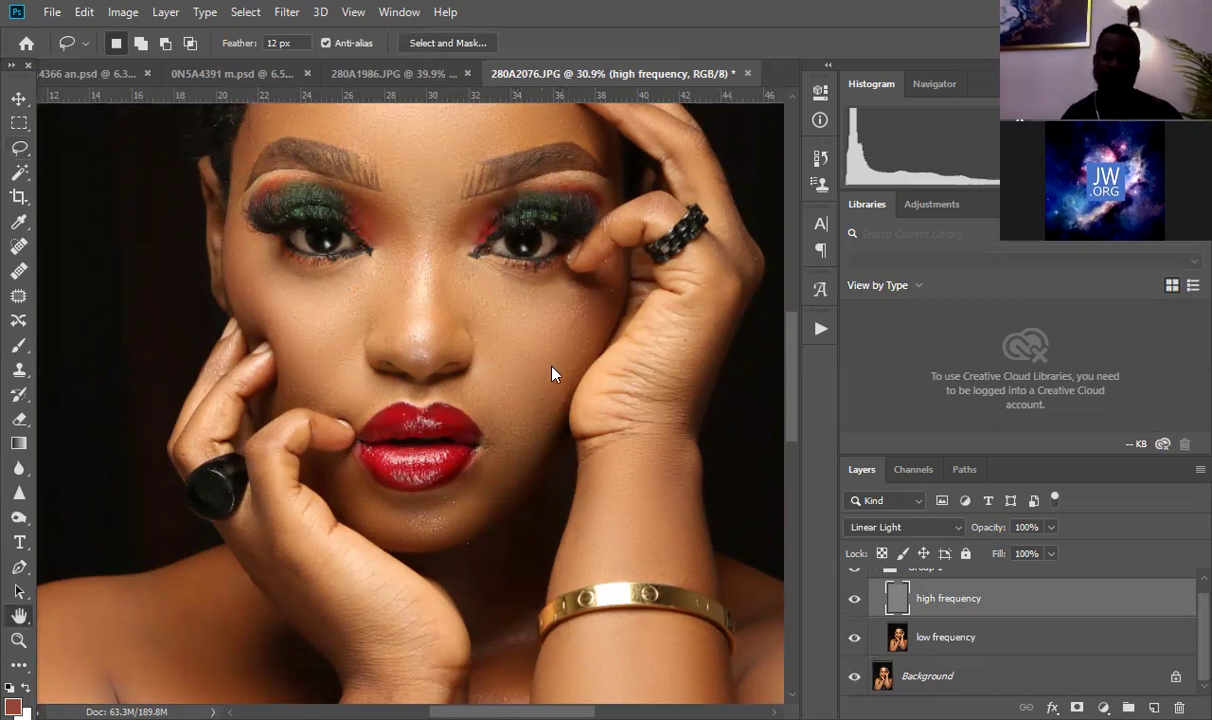
{"action": "left_click_drag", "start_coordinate": [481, 260], "coordinate": [450, 466]}
{"action": "key", "text": "space"}
{"action": "left_click_drag", "start_coordinate": [438, 279], "coordinate": [438, 379]}
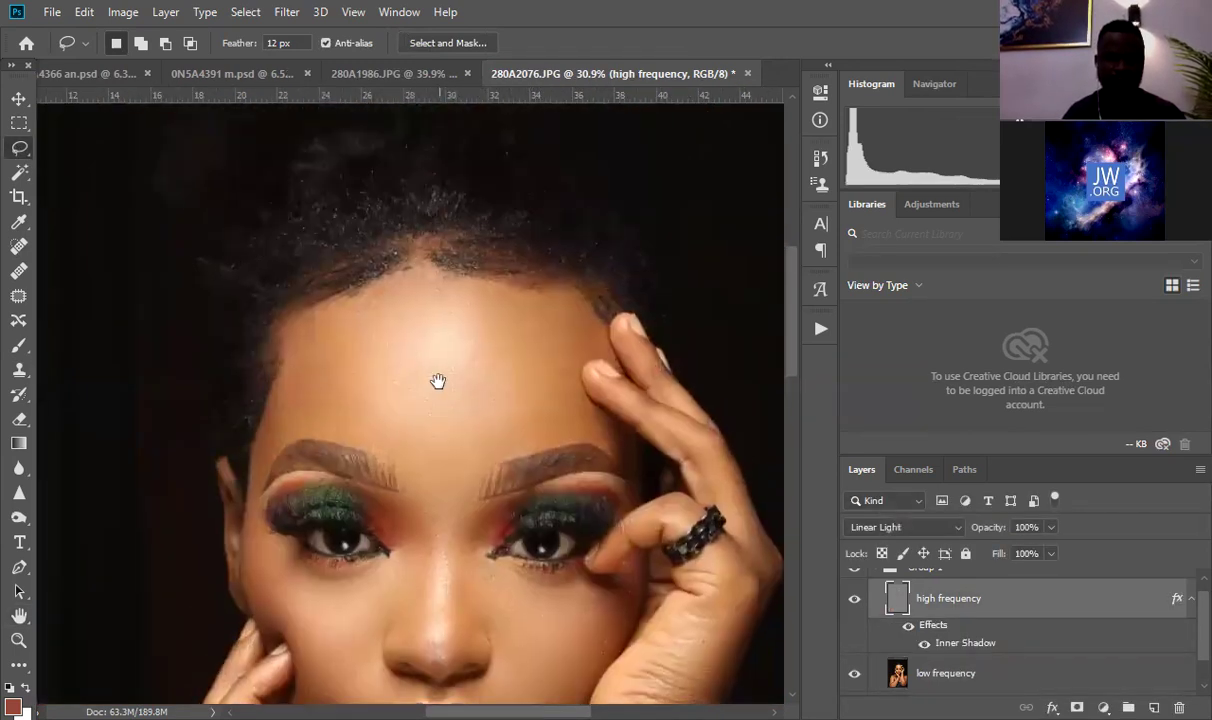
{"action": "left_click", "coordinate": [19, 369]}
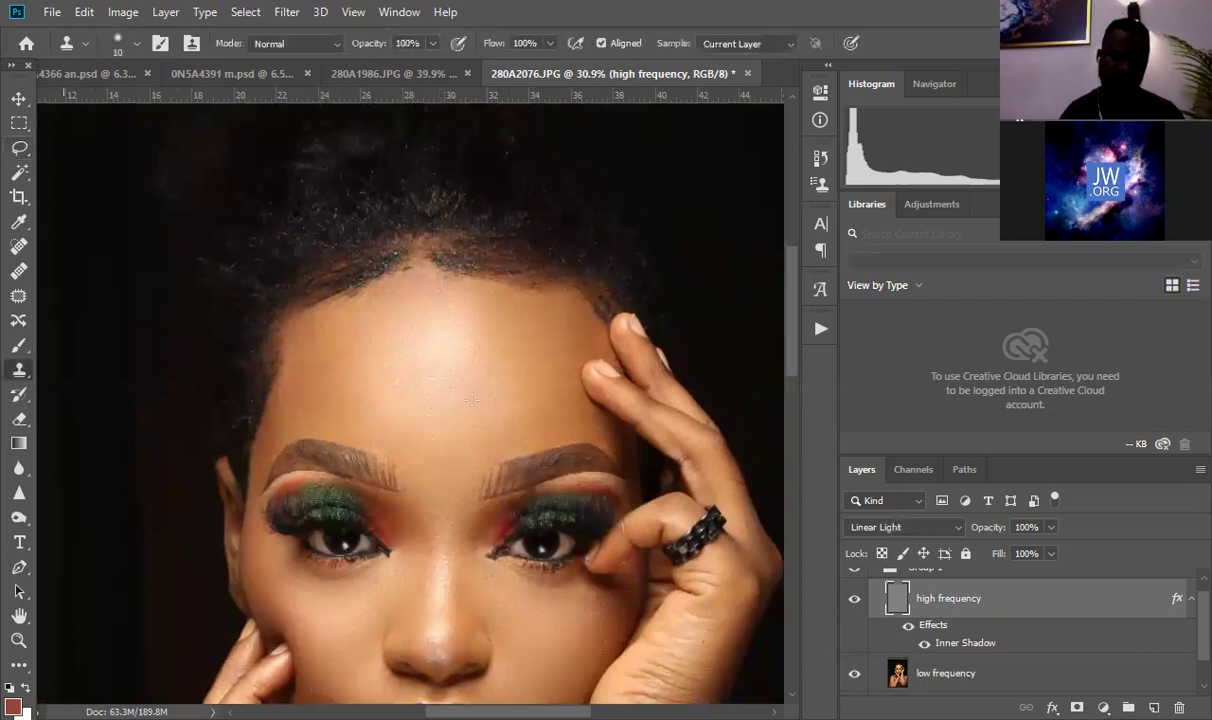
{"action": "key", "text": "ctrl+space"}
{"action": "mouse_move", "coordinate": [472, 414]}
{"action": "left_mouse_down"}
{"action": "mouse_move", "coordinate": [542, 427]}
{"action": "mouse_move", "coordinate": [560, 376]}
{"action": "mouse_move", "coordinate": [554, 409]}
{"action": "mouse_move", "coordinate": [577, 410]}
{"action": "left_mouse_up"}
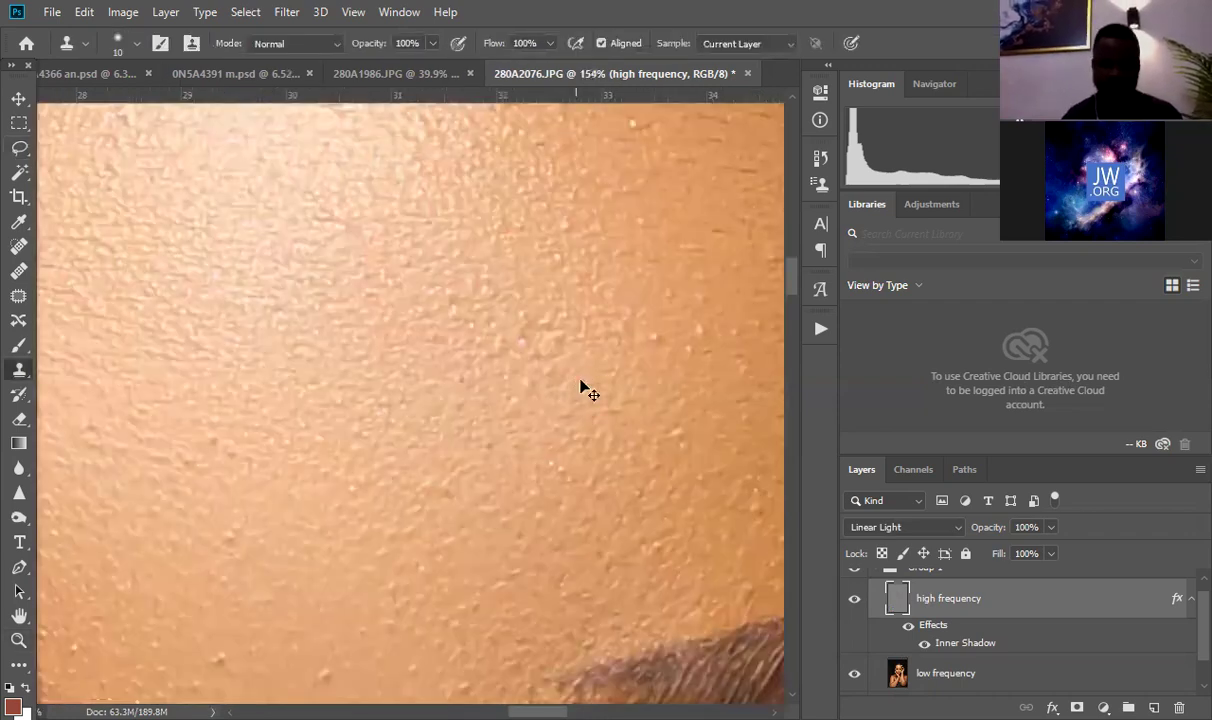
{"action": "key", "text": "ctrl+plus"}
{"action": "key", "text": "ctrl+plus"}
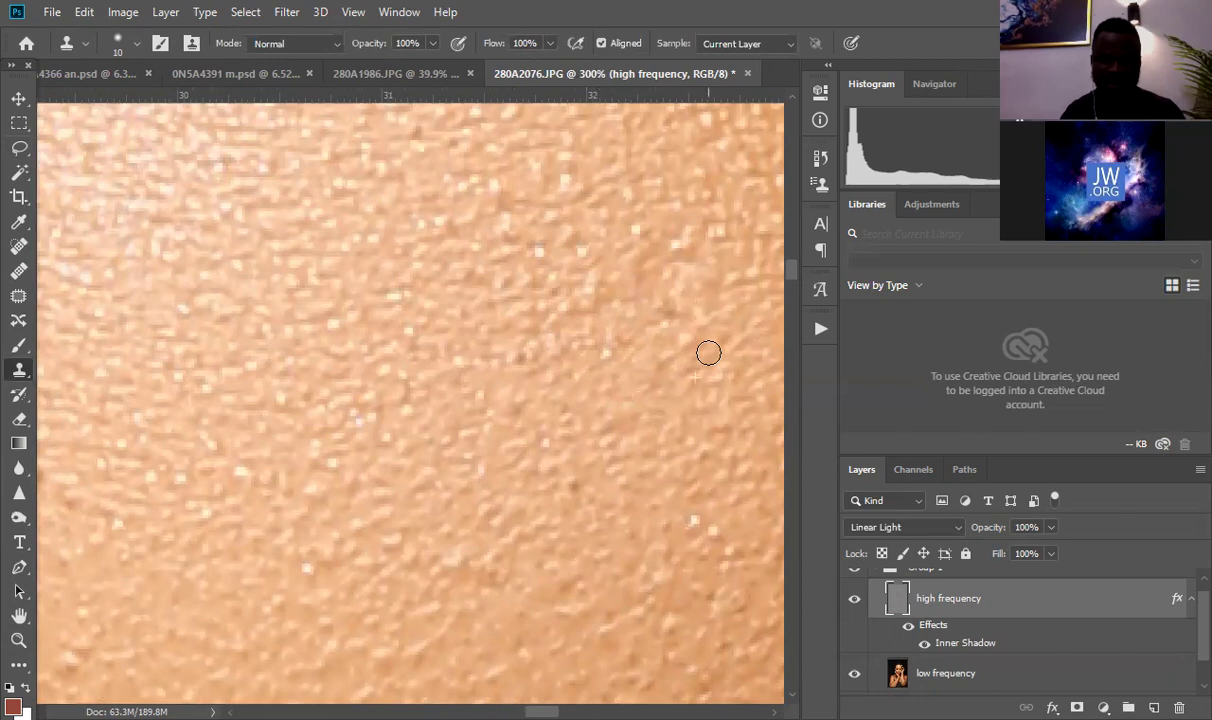
{"action": "left_click", "coordinate": [663, 359]}
{"action": "left_click", "coordinate": [552, 487]}
{"action": "left_click", "coordinate": [591, 487]}
{"action": "left_click", "coordinate": [568, 482]}
{"action": "left_click", "coordinate": [694, 515]}
Step: Clone clean skin texture over the small spots on the lower forehead above the inner eyebrow end on the ringed-finger side
{"action": "left_click_drag", "start_coordinate": [644, 541], "coordinate": [636, 317]}
{"action": "left_click", "coordinate": [542, 333], "text": "alt"}
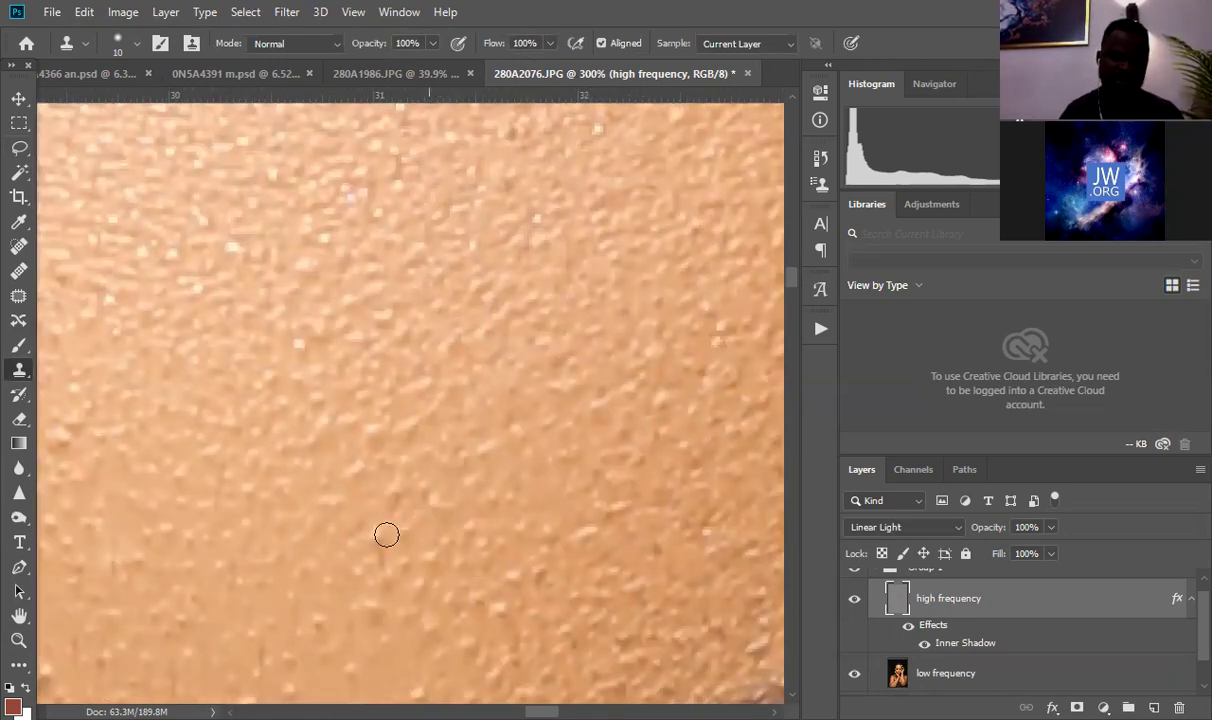
{"action": "left_click_drag", "start_coordinate": [384, 536], "coordinate": [408, 322]}
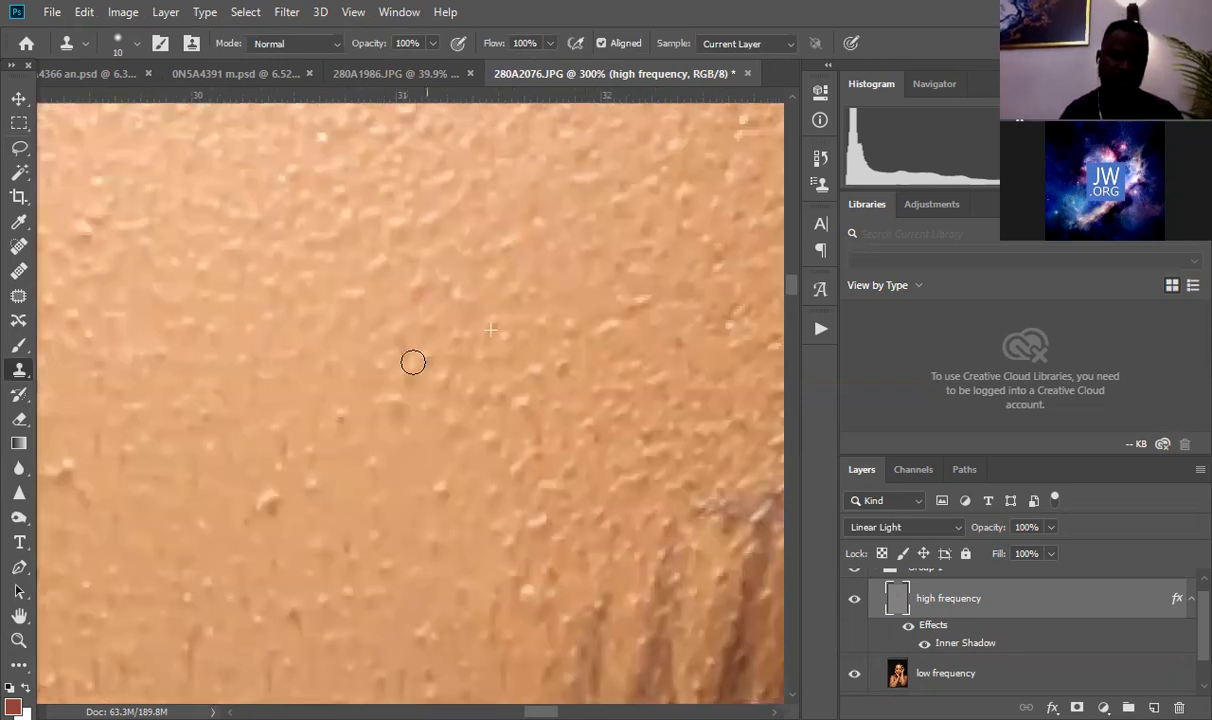
{"action": "left_click", "coordinate": [391, 407], "text": "alt"}
{"action": "left_click", "coordinate": [317, 392]}
{"action": "left_click", "coordinate": [312, 428]}
{"action": "left_click_drag", "start_coordinate": [360, 460], "coordinate": [440, 360]}
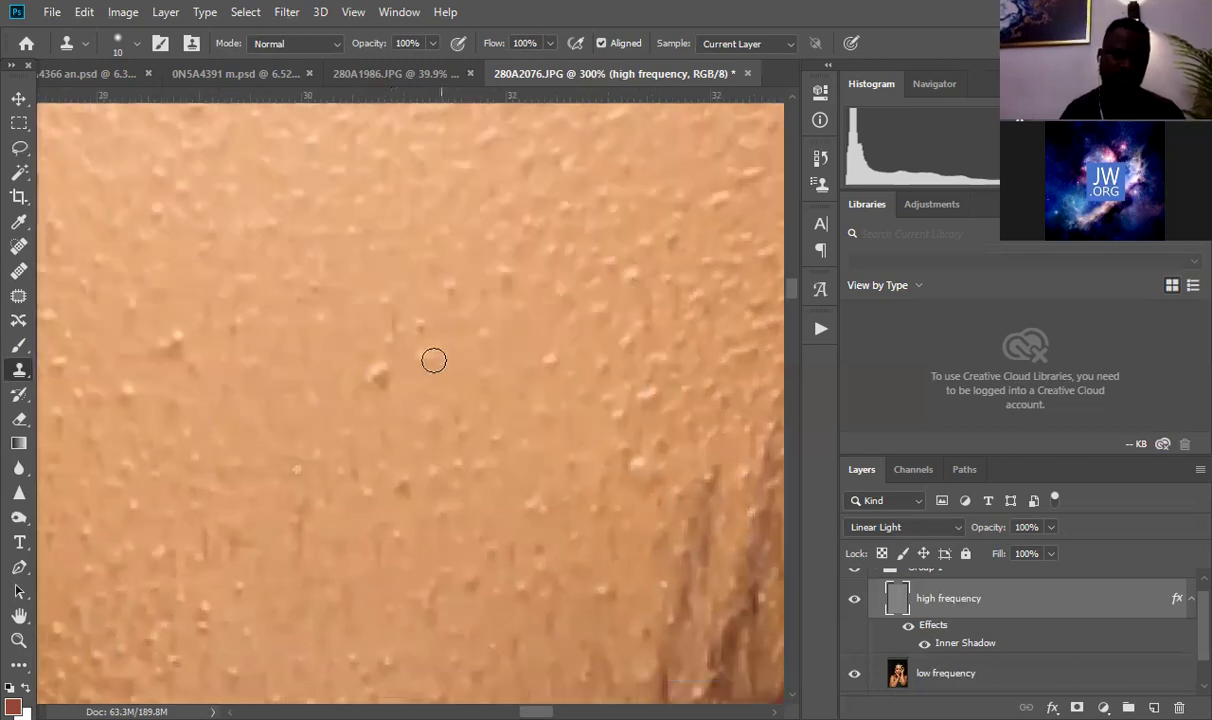
Step: Cover the raised bump and nearby dark spots in the lower middle of the forehead with cloned skin texture
{"action": "left_click", "coordinate": [373, 380]}
{"action": "left_click", "coordinate": [365, 437]}
{"action": "left_click", "coordinate": [392, 510]}
{"action": "left_click", "coordinate": [400, 491]}
{"action": "left_click", "coordinate": [406, 481], "text": "alt"}
{"action": "left_click", "coordinate": [358, 471]}
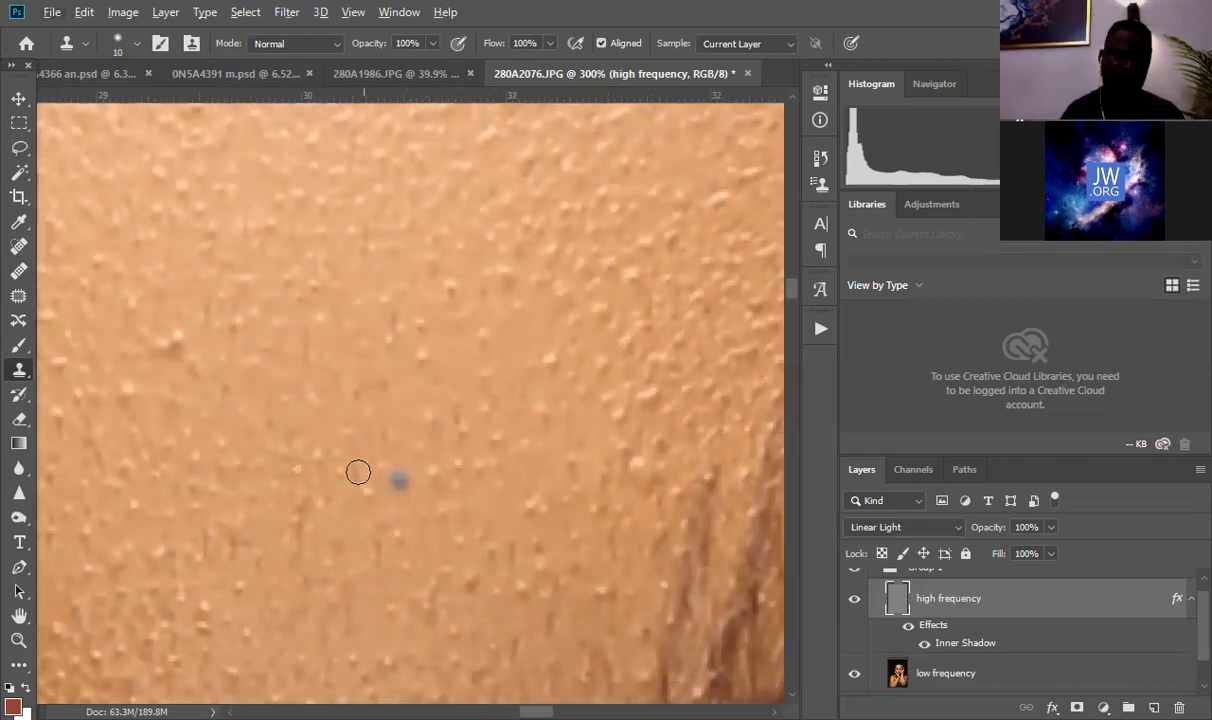
{"action": "left_click", "coordinate": [354, 465]}
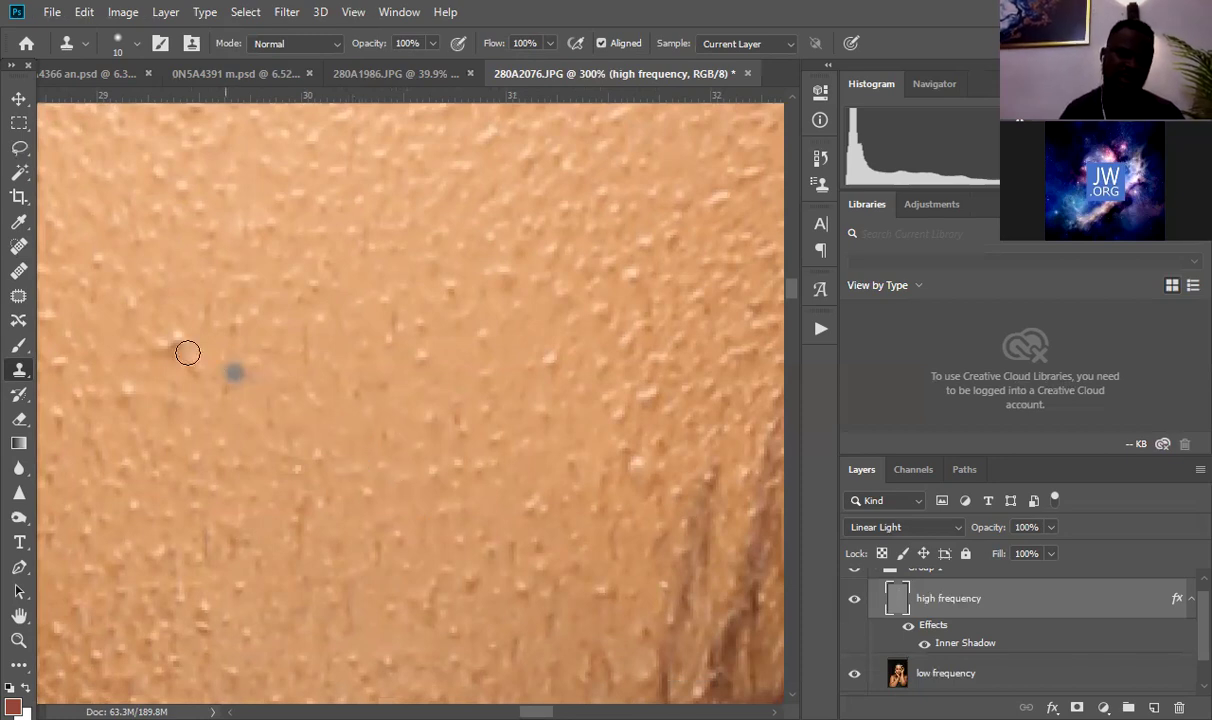
Step: Resample clean texture and remove the remaining specks from the lower mid-forehead towards the inner hairs of the ringed-finger side's eyebrow
{"action": "left_click", "coordinate": [373, 322], "text": "alt"}
{"action": "left_click", "coordinate": [407, 323]}
{"action": "left_click_drag", "start_coordinate": [387, 317], "coordinate": [415, 309]}
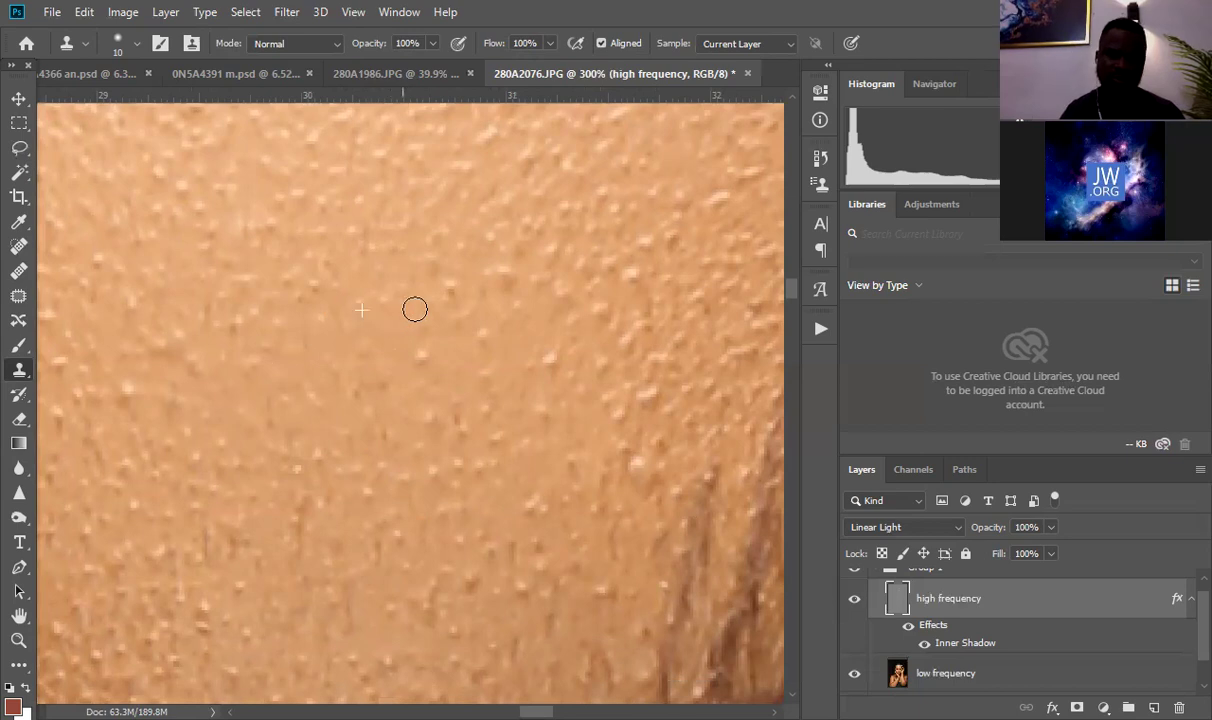
{"action": "left_click", "coordinate": [535, 279], "text": "alt"}
{"action": "left_click", "coordinate": [636, 299]}
{"action": "left_click", "coordinate": [628, 266]}
{"action": "left_click_drag", "start_coordinate": [609, 434], "coordinate": [631, 436]}
{"action": "left_click", "coordinate": [635, 474]}
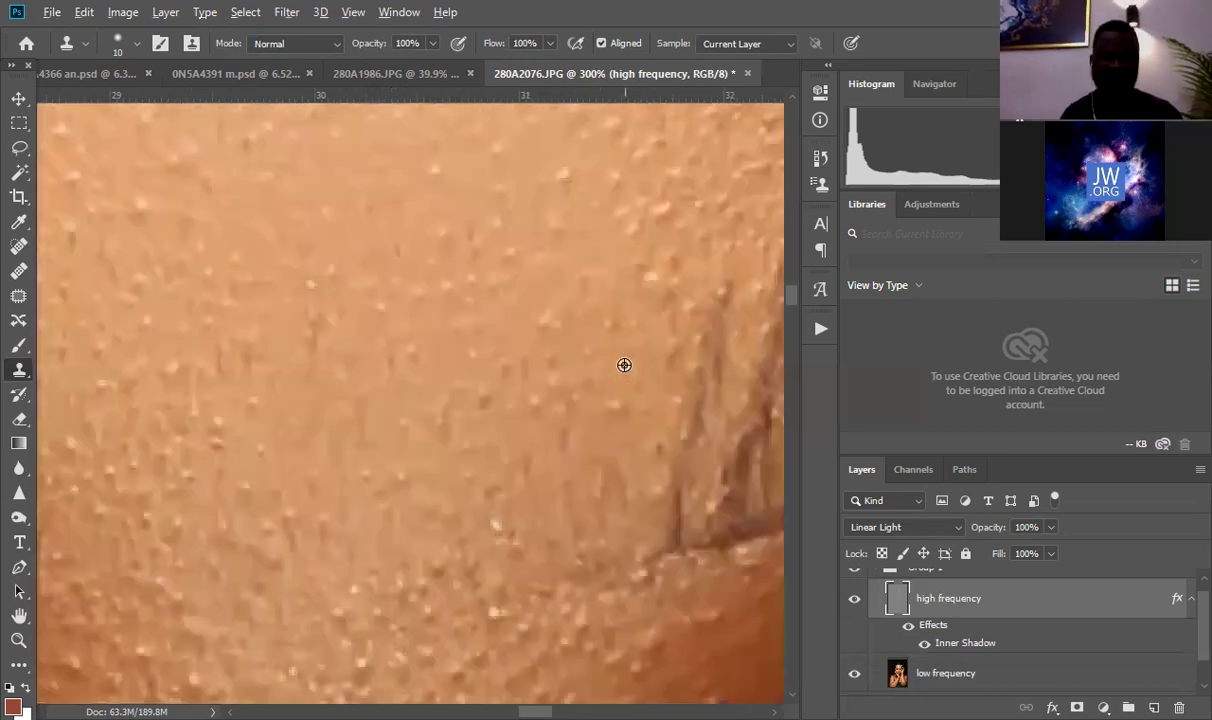
Step: Clone smooth texture over the bright specks beside the inner eyebrow end and towards the area between the brows
{"action": "scroll", "coordinate": [624, 362], "scroll_direction": "down", "scroll_amount": 2}
{"action": "left_click", "coordinate": [612, 407]}
{"action": "left_click_drag", "start_coordinate": [544, 408], "coordinate": [517, 385]}
{"action": "left_click", "coordinate": [409, 356], "text": "alt"}
{"action": "left_click_drag", "start_coordinate": [318, 315], "coordinate": [311, 357]}
Step: Cover the dark specks between the eyebrows using freshly sampled texture, and undo the last clone dab
{"action": "left_click_drag", "start_coordinate": [214, 358], "coordinate": [214, 368]}
{"action": "left_click", "coordinate": [195, 356], "text": "alt"}
{"action": "left_click_drag", "start_coordinate": [214, 311], "coordinate": [211, 326]}
{"action": "left_click", "coordinate": [230, 357], "text": "alt"}
{"action": "left_click", "coordinate": [214, 354]}
{"action": "left_click", "coordinate": [228, 384]}
{"action": "key", "text": "ctrl+z"}
Step: Clone clean texture over the spots above the inner end of the opposite eyebrow, and undo the last dab
{"action": "left_click_drag", "start_coordinate": [222, 412], "coordinate": [491, 592]}
{"action": "left_click", "coordinate": [471, 480], "text": "alt"}
{"action": "left_click", "coordinate": [417, 407]}
{"action": "left_click", "coordinate": [410, 390], "text": "alt"}
{"action": "left_click", "coordinate": [335, 355]}
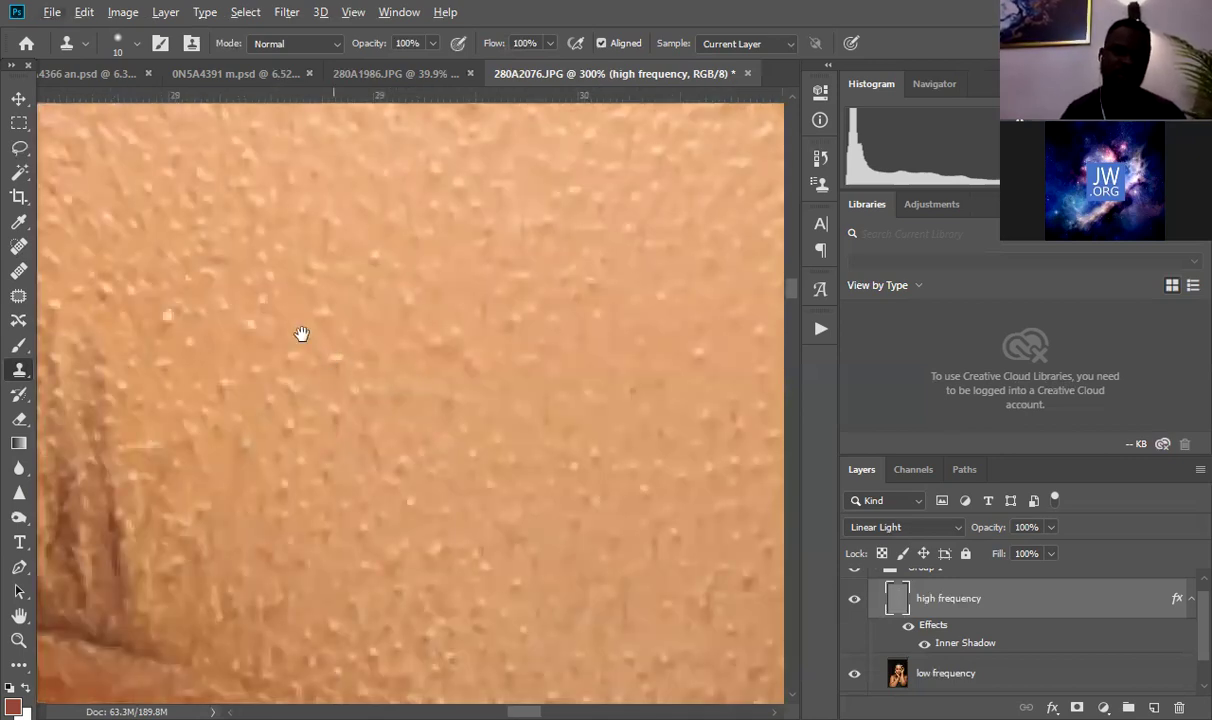
{"action": "left_click_drag", "start_coordinate": [301, 335], "coordinate": [471, 434]}
{"action": "left_click_drag", "start_coordinate": [430, 388], "coordinate": [440, 405]}
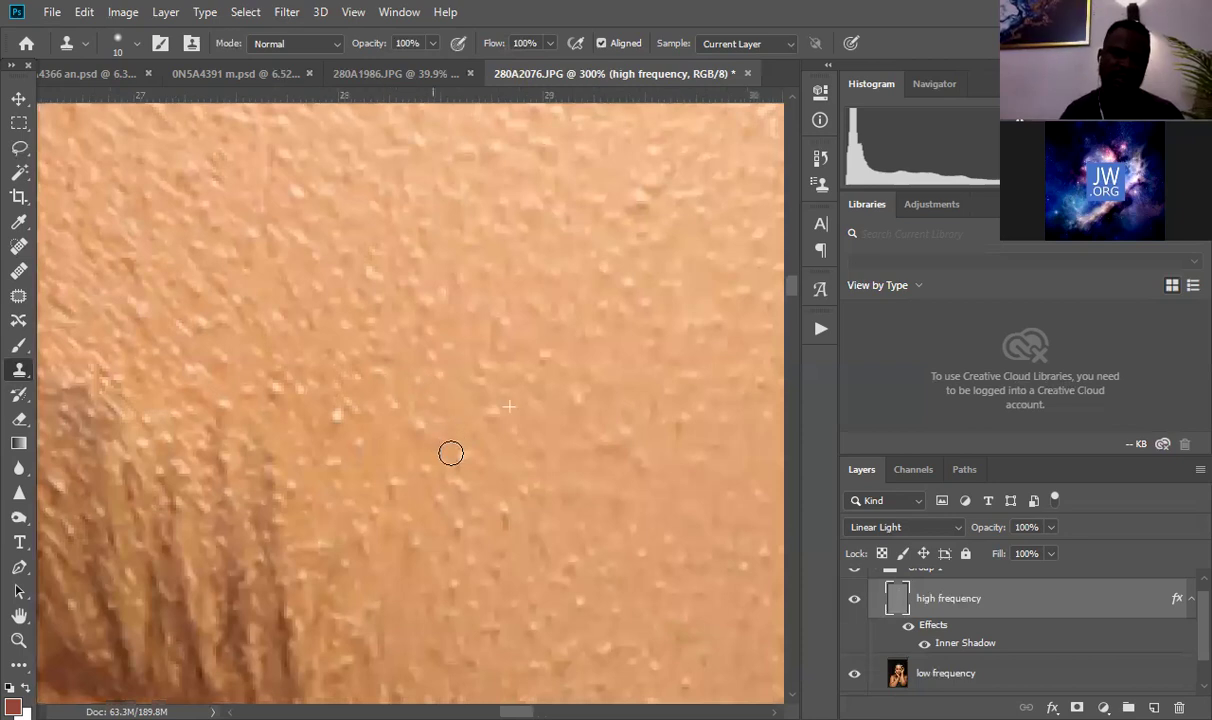
{"action": "left_click_drag", "start_coordinate": [417, 311], "coordinate": [420, 401]}
{"action": "left_click", "coordinate": [419, 383]}
{"action": "key", "text": "ctrl+z"}
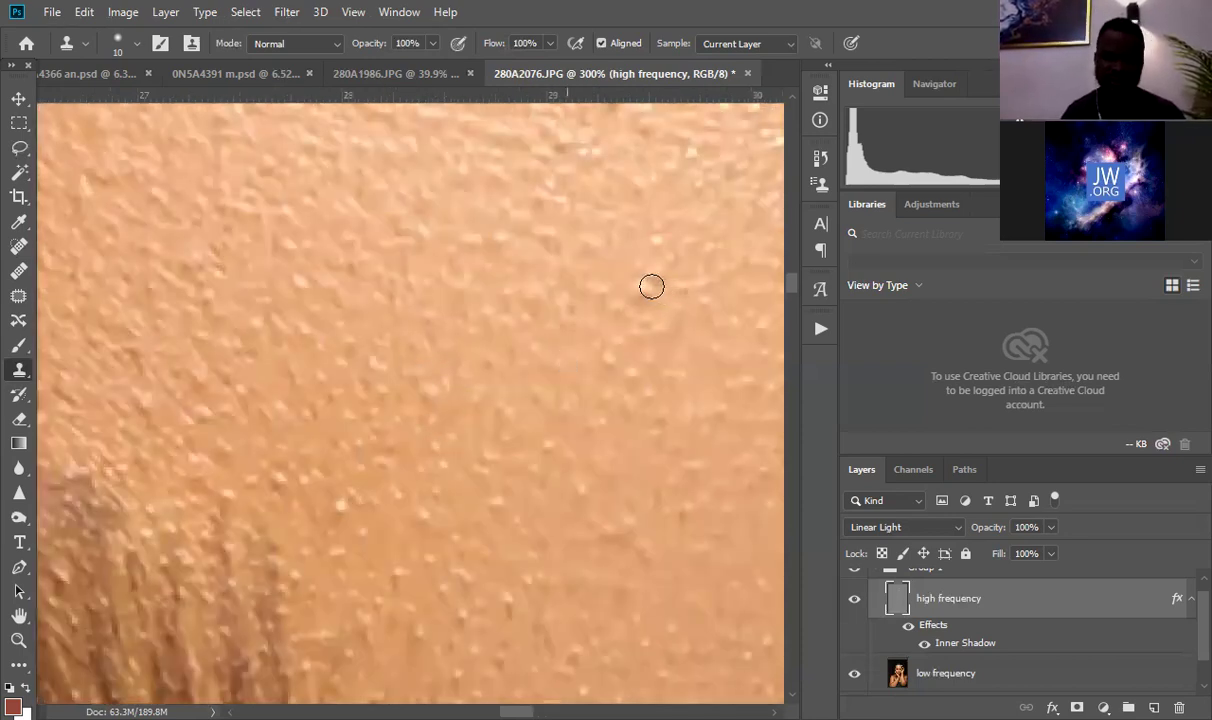
Step: Remove the dark spot and bright specks in the middle of the forehead with cloned texture, undoing one misplaced dab
{"action": "left_click_drag", "start_coordinate": [561, 404], "coordinate": [491, 440]}
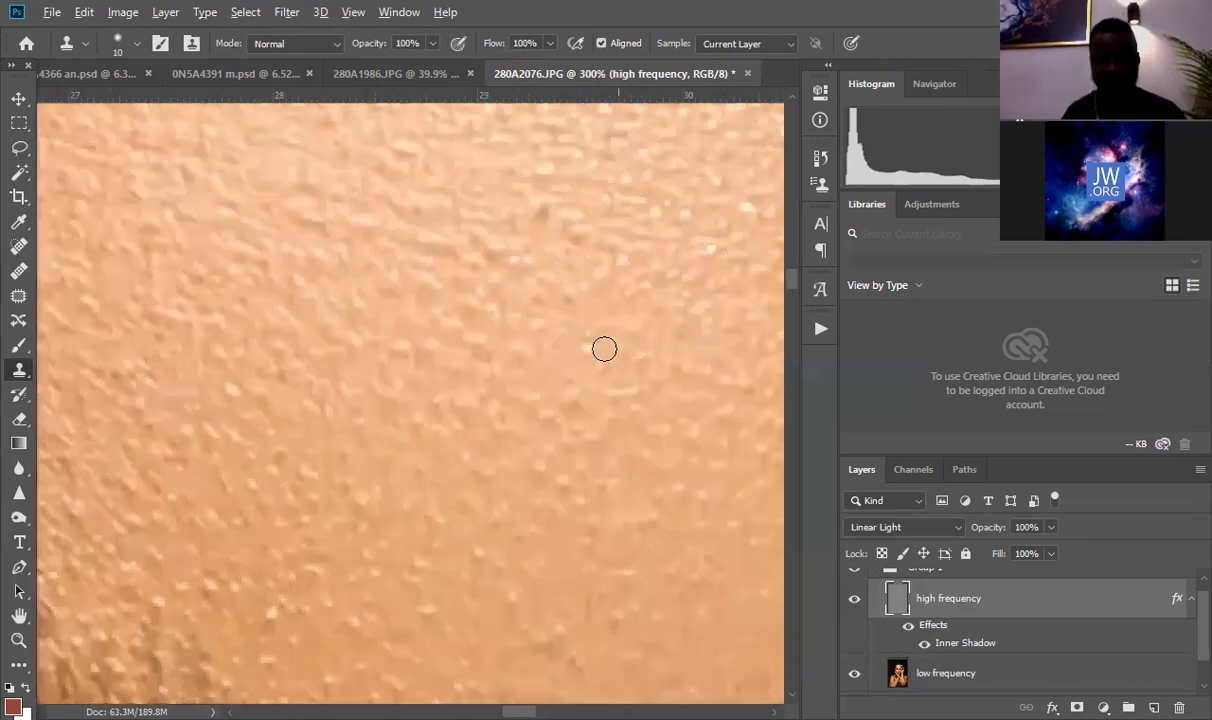
{"action": "left_click_drag", "start_coordinate": [562, 254], "coordinate": [549, 350]}
{"action": "left_click", "coordinate": [573, 338], "text": "alt"}
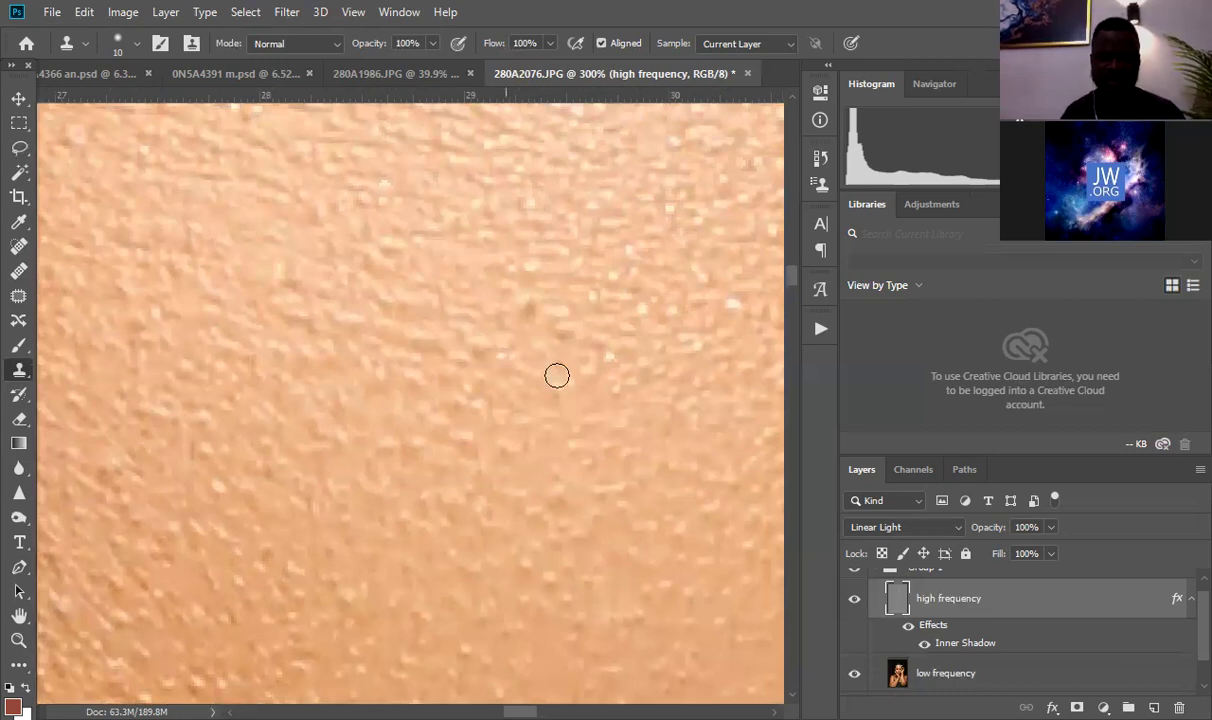
{"action": "left_click", "coordinate": [636, 325]}
{"action": "key", "text": "ctrl+z"}
{"action": "left_click", "coordinate": [549, 307]}
{"action": "left_click_drag", "start_coordinate": [483, 307], "coordinate": [555, 415]}
{"action": "left_click", "coordinate": [555, 415], "text": "alt"}
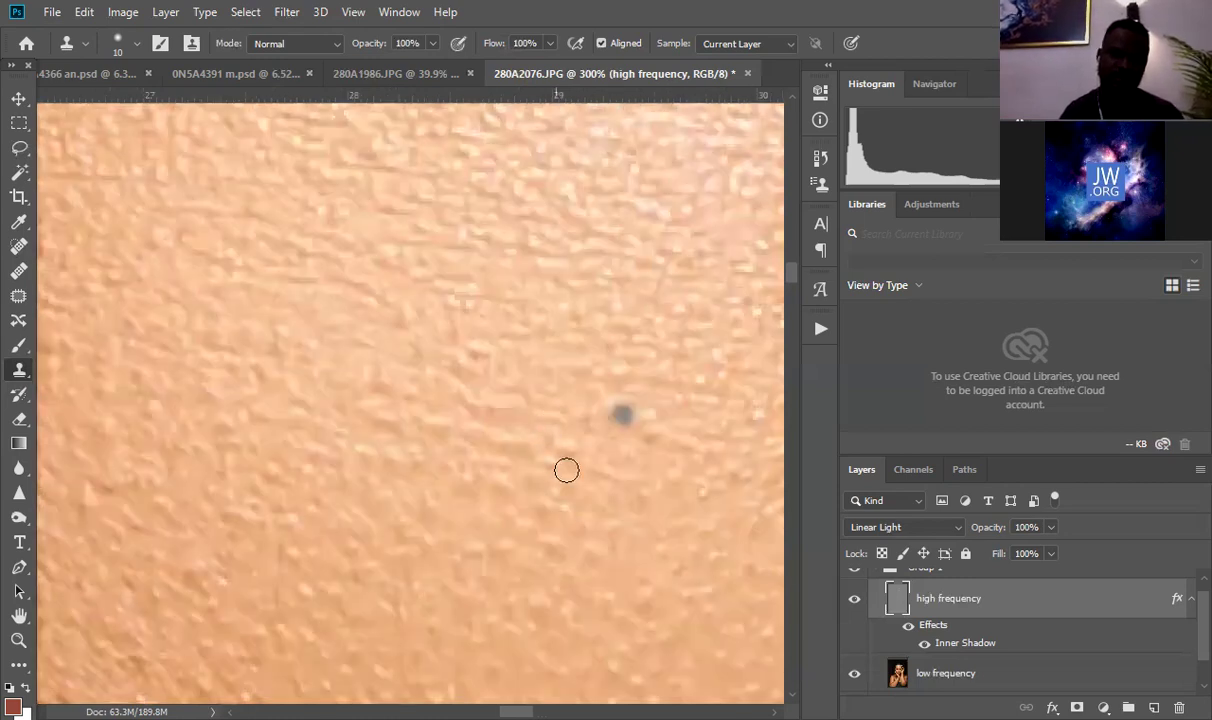
{"action": "left_click", "coordinate": [566, 468]}
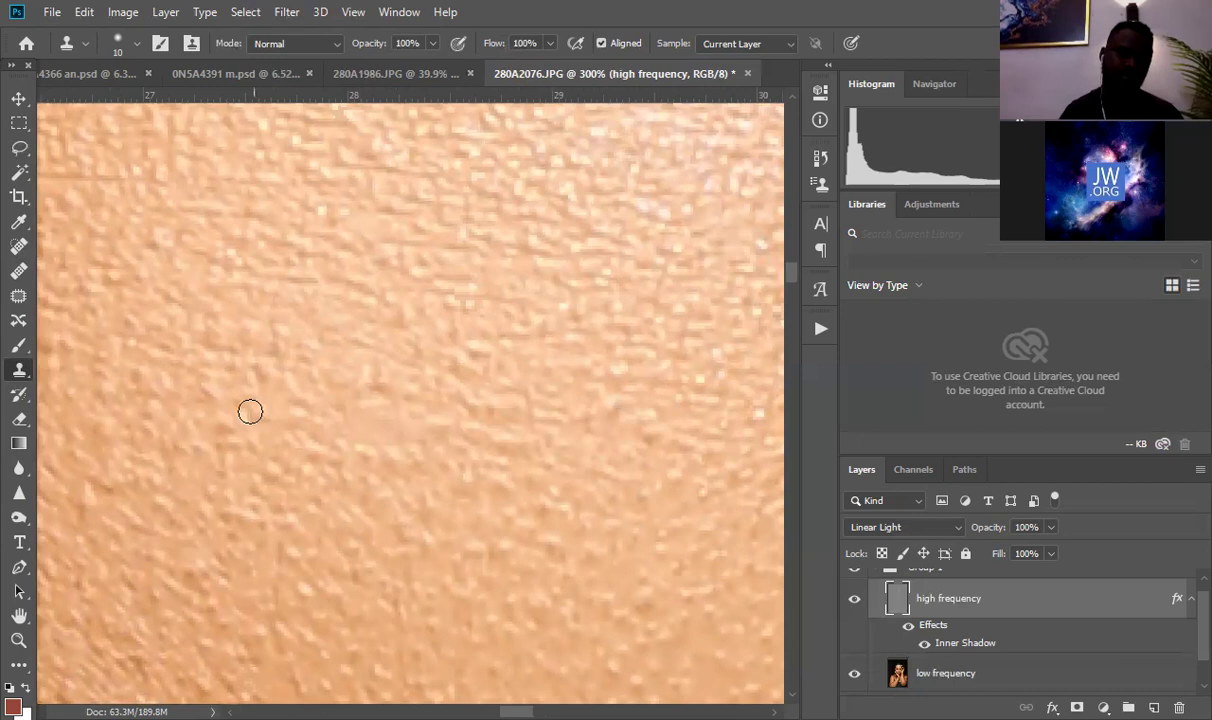
Step: Check the whole forehead, return to the Clone Stamp, and clean spots on the side of the forehead away from the hand
{"action": "key", "text": "z"}
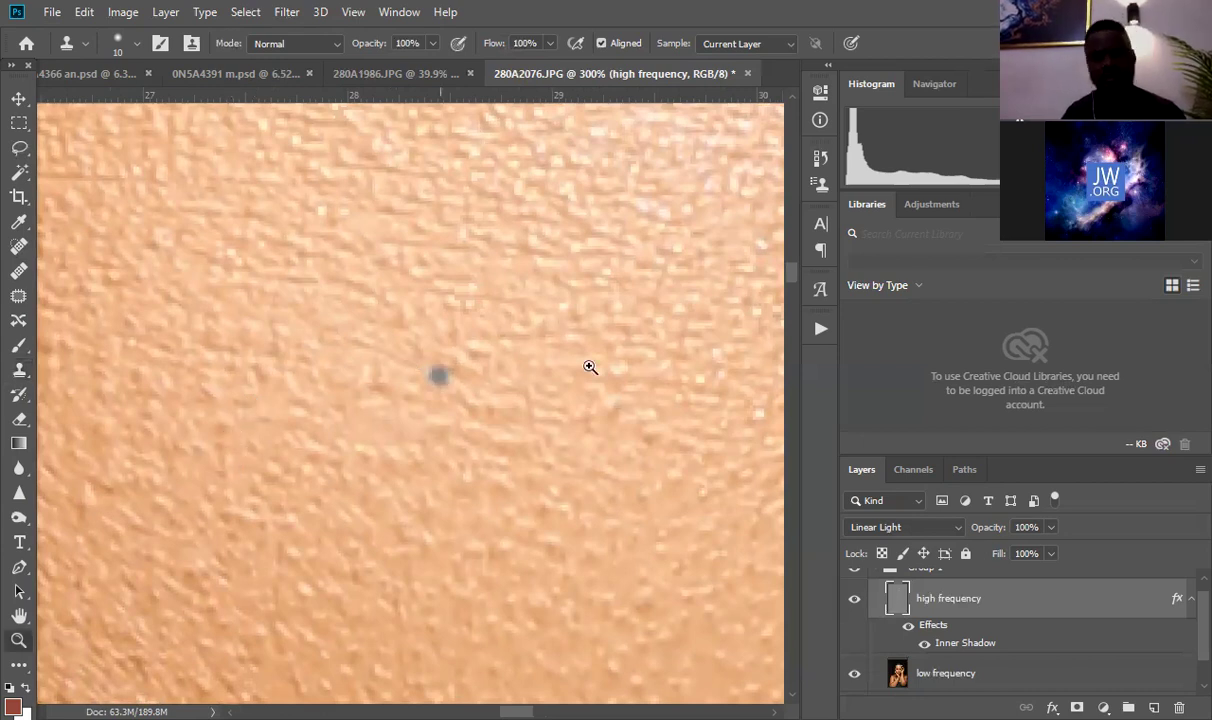
{"action": "scroll", "coordinate": [590, 367], "scroll_direction": "down", "scroll_amount": 5}
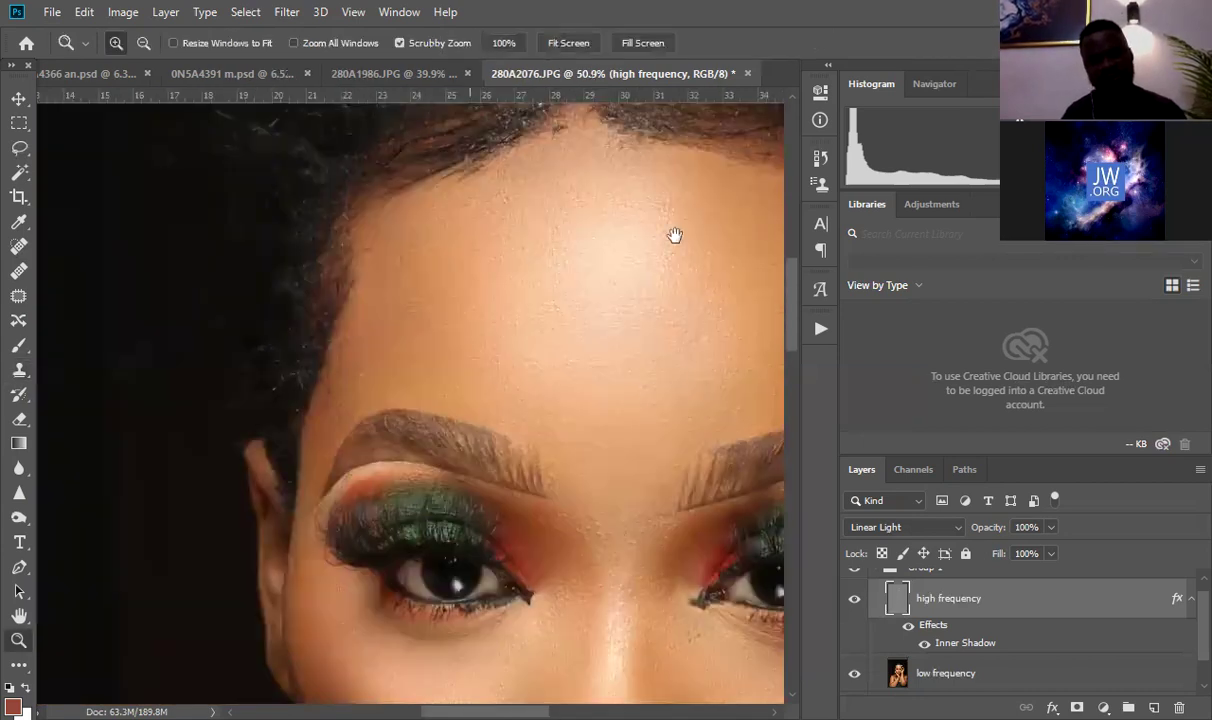
{"action": "scroll", "coordinate": [580, 318], "scroll_direction": "up", "scroll_amount": 5}
{"action": "key", "text": "s"}
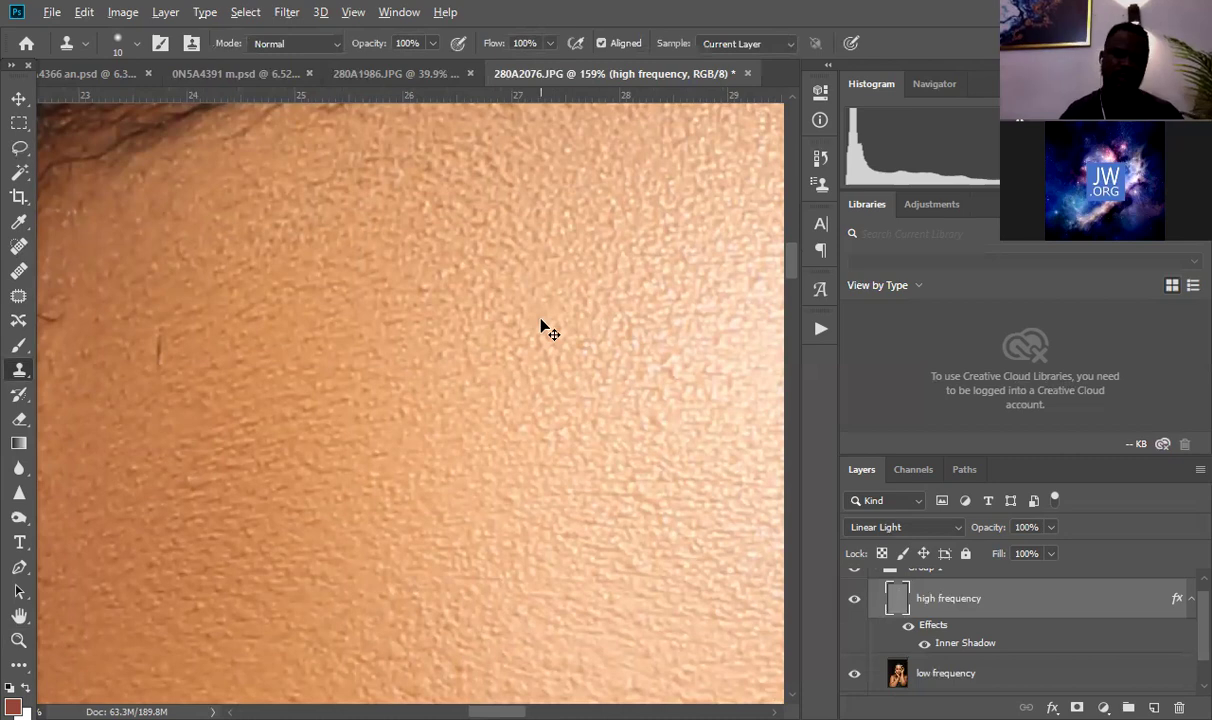
{"action": "scroll", "coordinate": [541, 326], "scroll_direction": "up", "scroll_amount": 2}
{"action": "scroll", "coordinate": [610, 296], "scroll_direction": "up", "scroll_amount": 2}
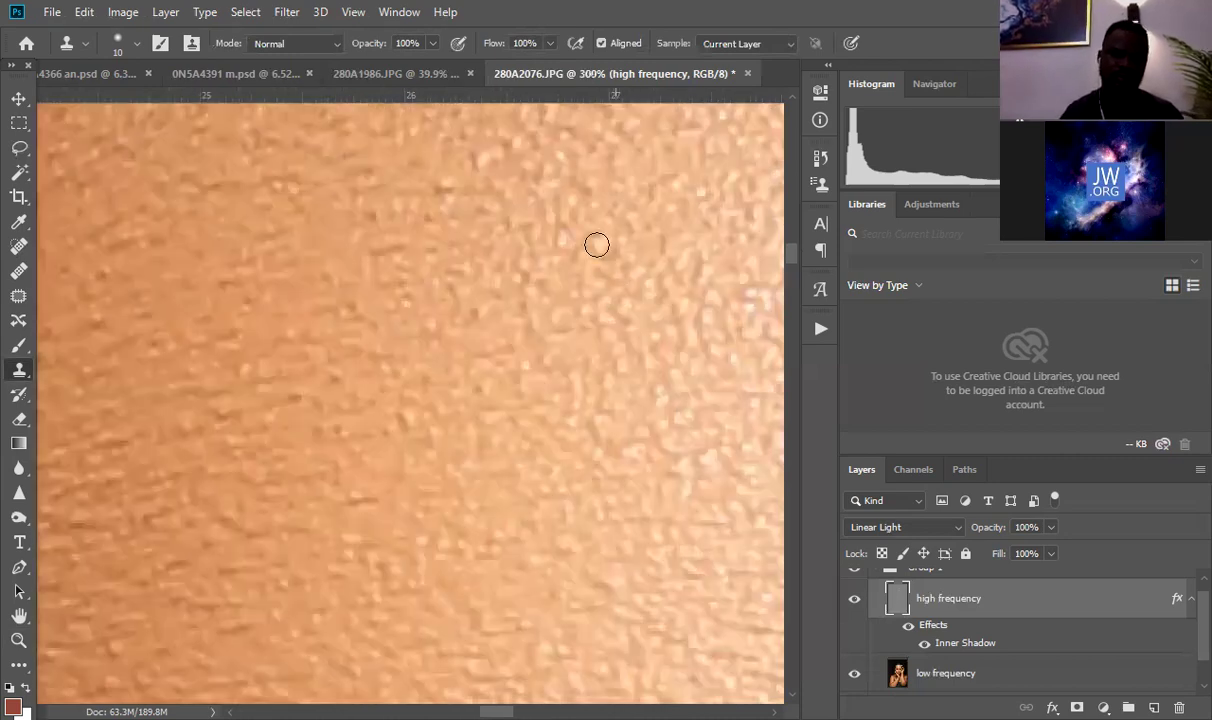
{"action": "left_click", "coordinate": [380, 264]}
{"action": "key", "text": "ctrl+z"}
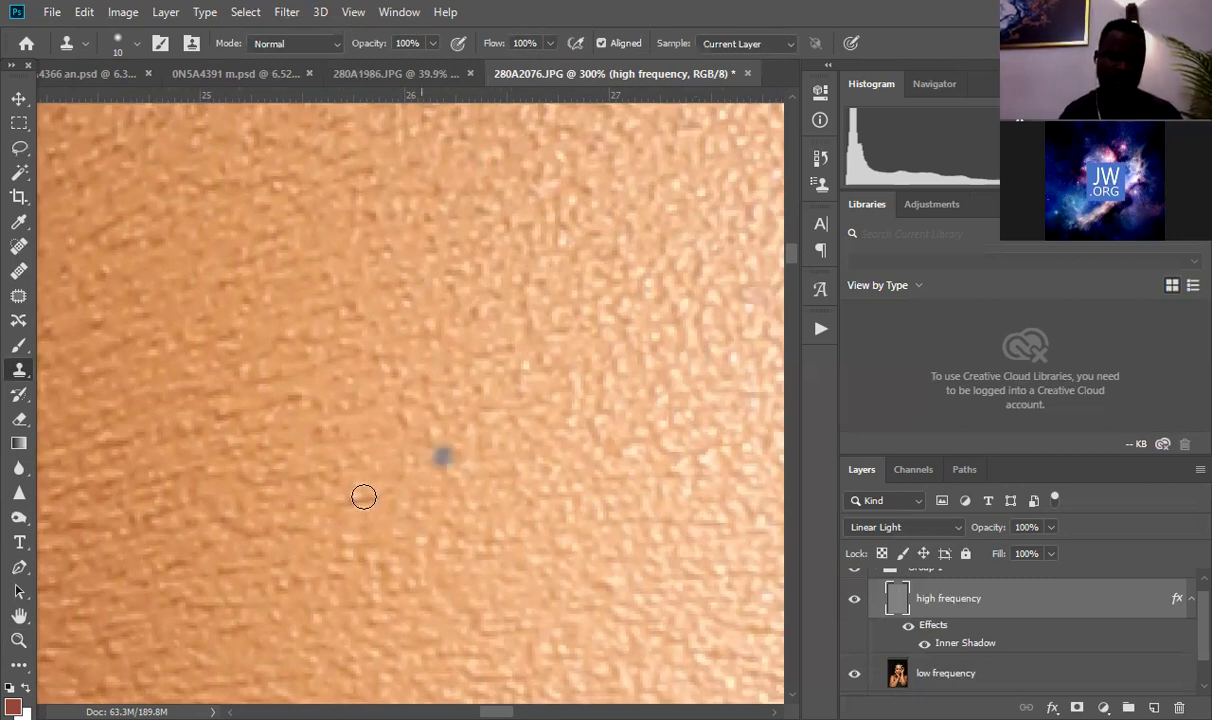
{"action": "left_click", "coordinate": [398, 583], "text": "alt"}
{"action": "left_click_drag", "start_coordinate": [371, 610], "coordinate": [381, 597]}
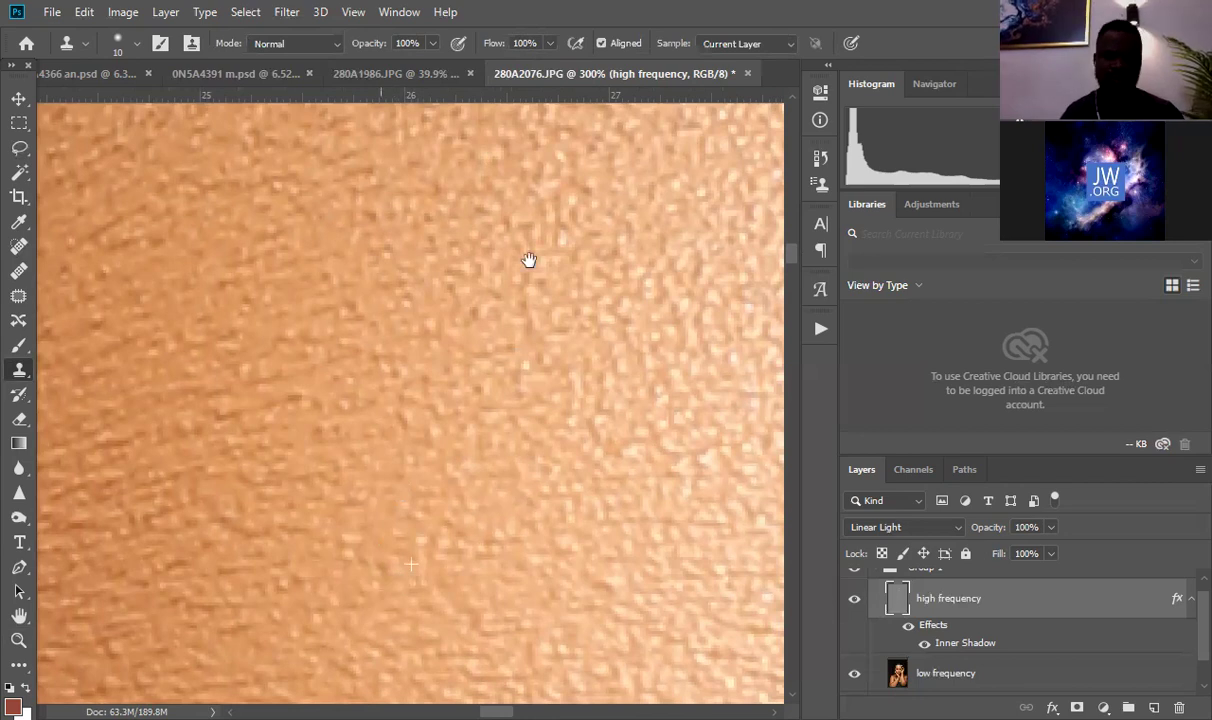
Step: Clone clean texture over the dark spots just above the eyebrow on the side away from the hand
{"action": "left_click_drag", "start_coordinate": [425, 525], "coordinate": [481, 310]}
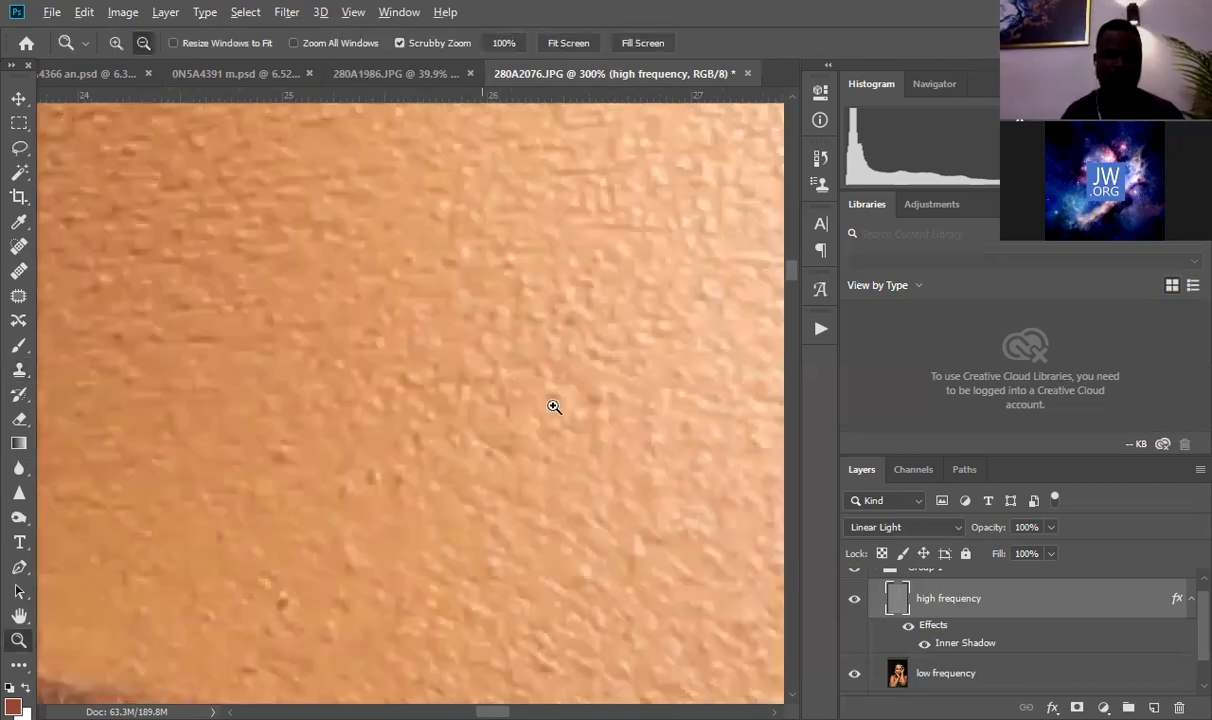
{"action": "left_click", "coordinate": [554, 407], "text": "alt"}
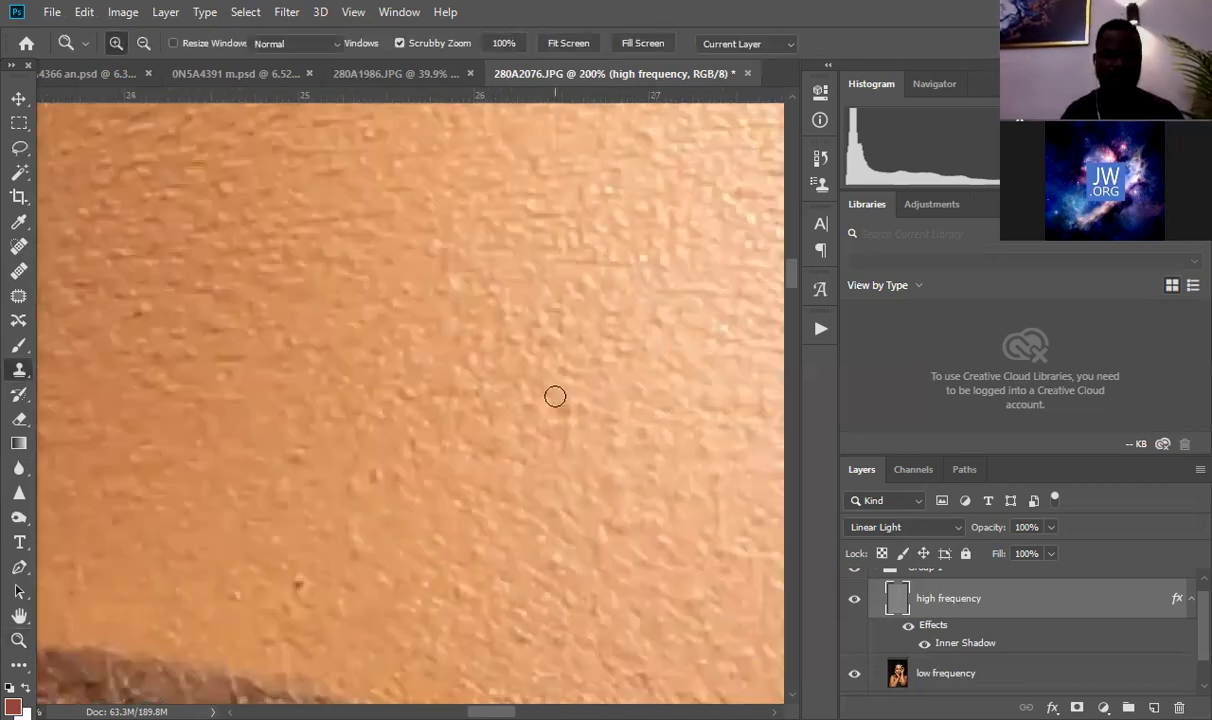
{"action": "left_click_drag", "start_coordinate": [555, 397], "coordinate": [566, 402]}
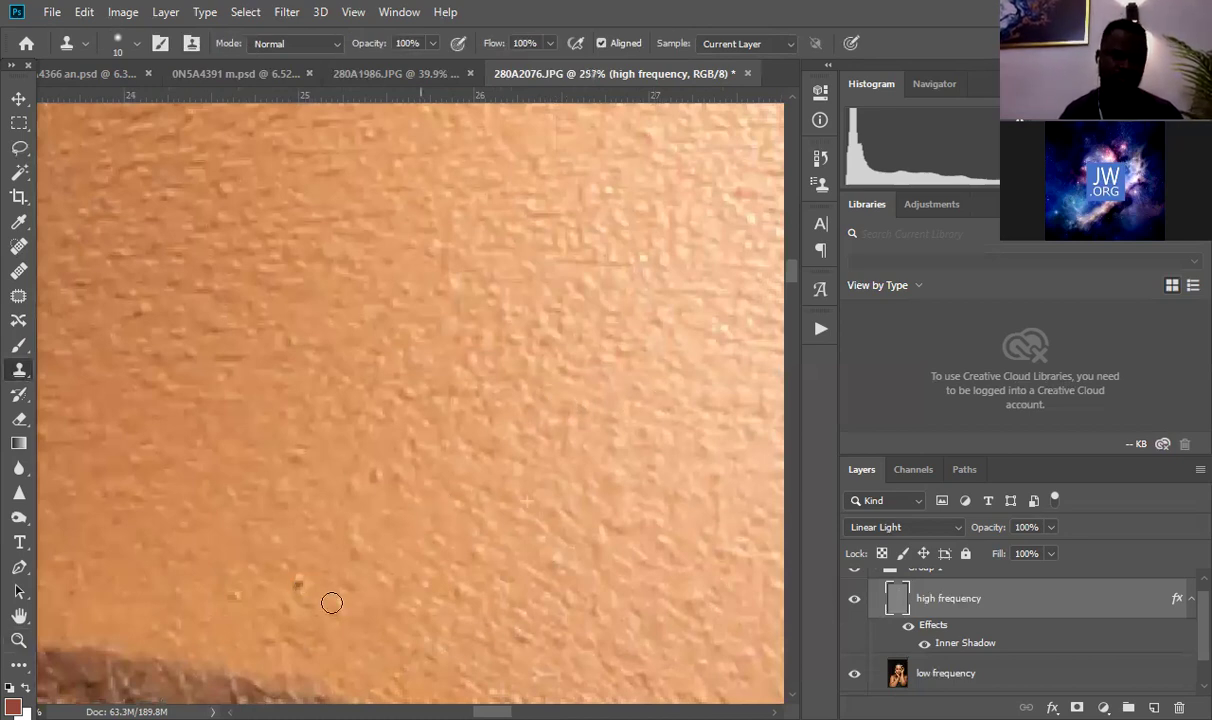
Step: Cover the bright specks beside the forehead highlight on the hand side with cloned skin texture
{"action": "key", "text": "ctrl+space"}
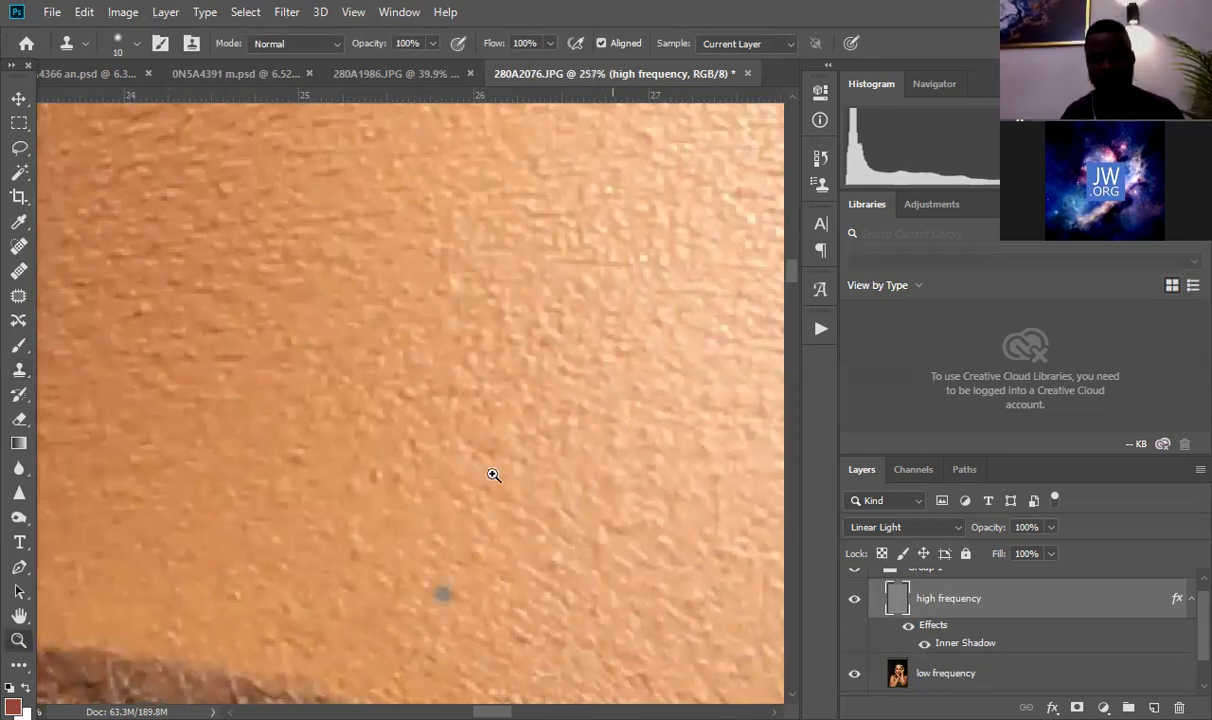
{"action": "left_click_drag", "start_coordinate": [594, 453], "coordinate": [468, 450]}
{"action": "left_click_drag", "start_coordinate": [627, 437], "coordinate": [638, 502]}
{"action": "left_click_drag", "start_coordinate": [487, 370], "coordinate": [647, 391]}
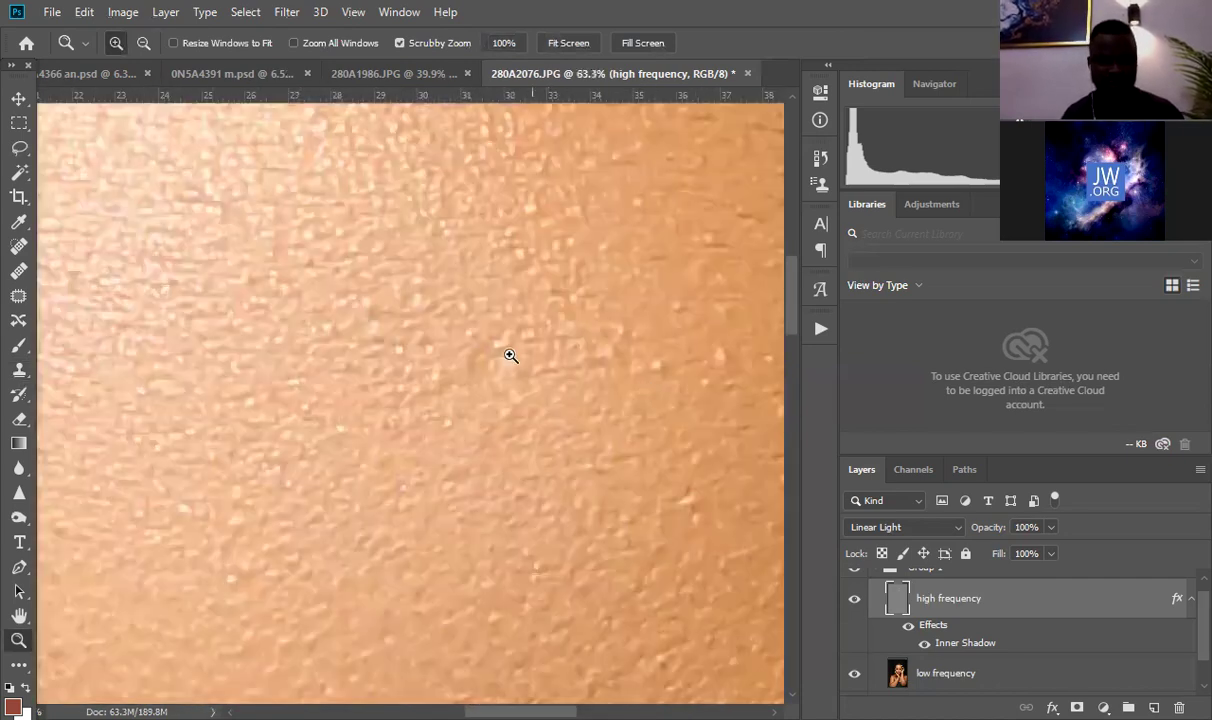
{"action": "left_click", "coordinate": [497, 409], "text": "alt"}
{"action": "left_click", "coordinate": [459, 376]}
{"action": "left_click", "coordinate": [490, 373]}
{"action": "left_click", "coordinate": [492, 350]}
{"action": "left_click", "coordinate": [436, 366]}
Step: Resample nearby texture and continue removing specks from the hand side of the forehead towards its outer edge
{"action": "left_click", "coordinate": [508, 404], "text": "alt"}
{"action": "left_click", "coordinate": [490, 395]}
{"action": "left_click", "coordinate": [465, 381]}
{"action": "left_click", "coordinate": [516, 347]}
{"action": "left_click", "coordinate": [531, 331]}
{"action": "left_click", "coordinate": [684, 437], "text": "alt"}
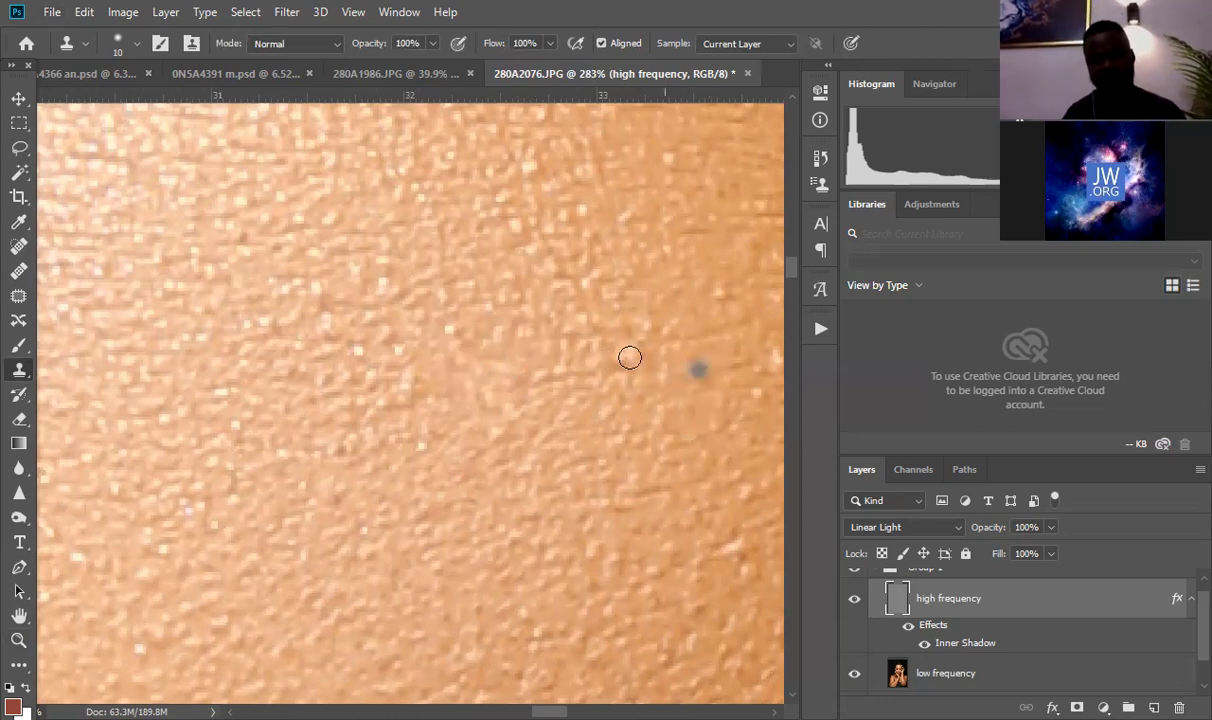
{"action": "left_click_drag", "start_coordinate": [613, 270], "coordinate": [525, 438]}
{"action": "left_click", "coordinate": [536, 454]}
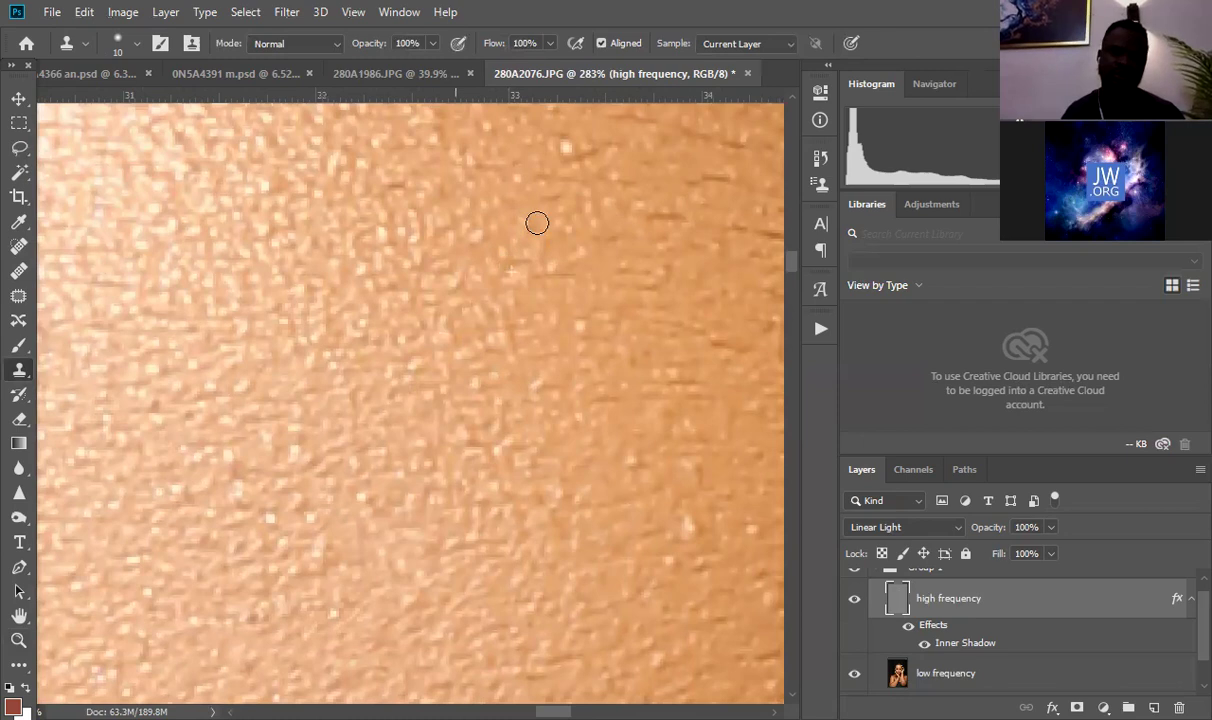
Step: Clone clean texture over the bright dots and uneven spots higher up on the hand side of the forehead
{"action": "left_click_drag", "start_coordinate": [537, 223], "coordinate": [494, 445]}
{"action": "mouse_move", "coordinate": [529, 385]}
{"action": "left_mouse_down"}
{"action": "mouse_move", "coordinate": [535, 373]}
{"action": "mouse_move", "coordinate": [514, 365]}
{"action": "left_mouse_up"}
{"action": "mouse_move", "coordinate": [437, 332]}
{"action": "left_mouse_down"}
{"action": "mouse_move", "coordinate": [450, 323]}
{"action": "mouse_move", "coordinate": [405, 314]}
{"action": "left_mouse_up"}
{"action": "left_click", "coordinate": [365, 353], "text": "alt"}
{"action": "left_click_drag", "start_coordinate": [380, 376], "coordinate": [397, 367]}
{"action": "left_click_drag", "start_coordinate": [376, 312], "coordinate": [399, 310]}
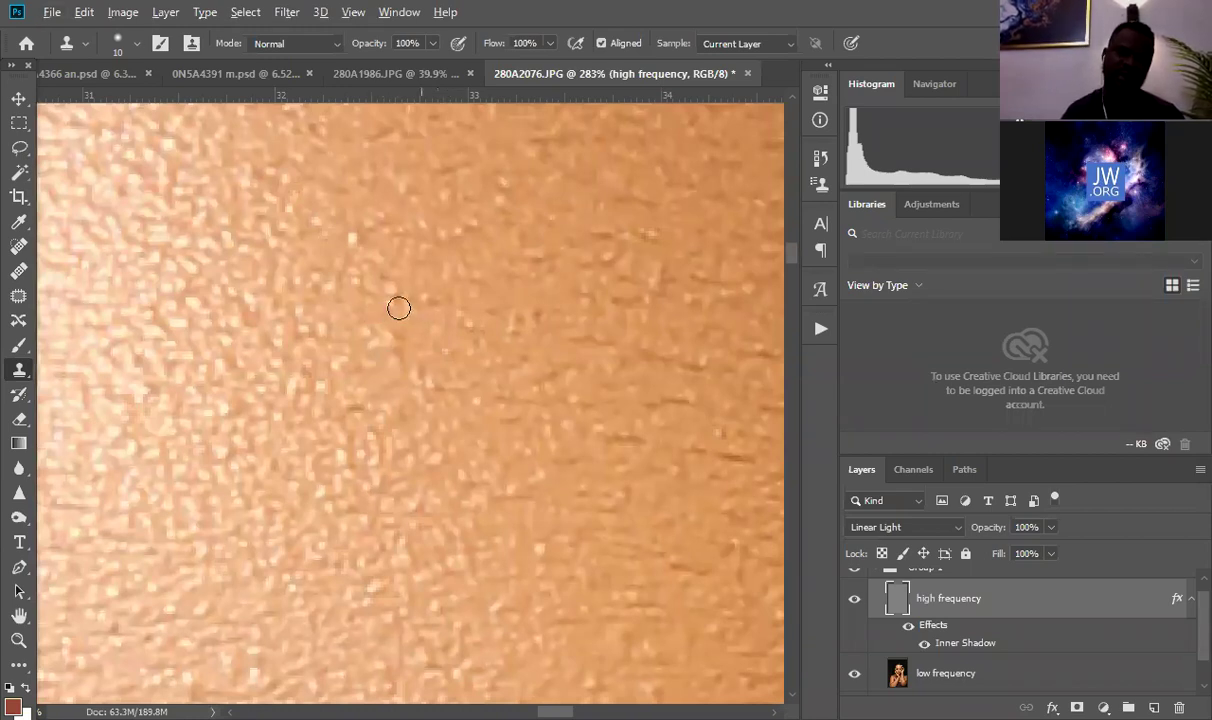
{"action": "left_click", "coordinate": [391, 295], "text": "alt"}
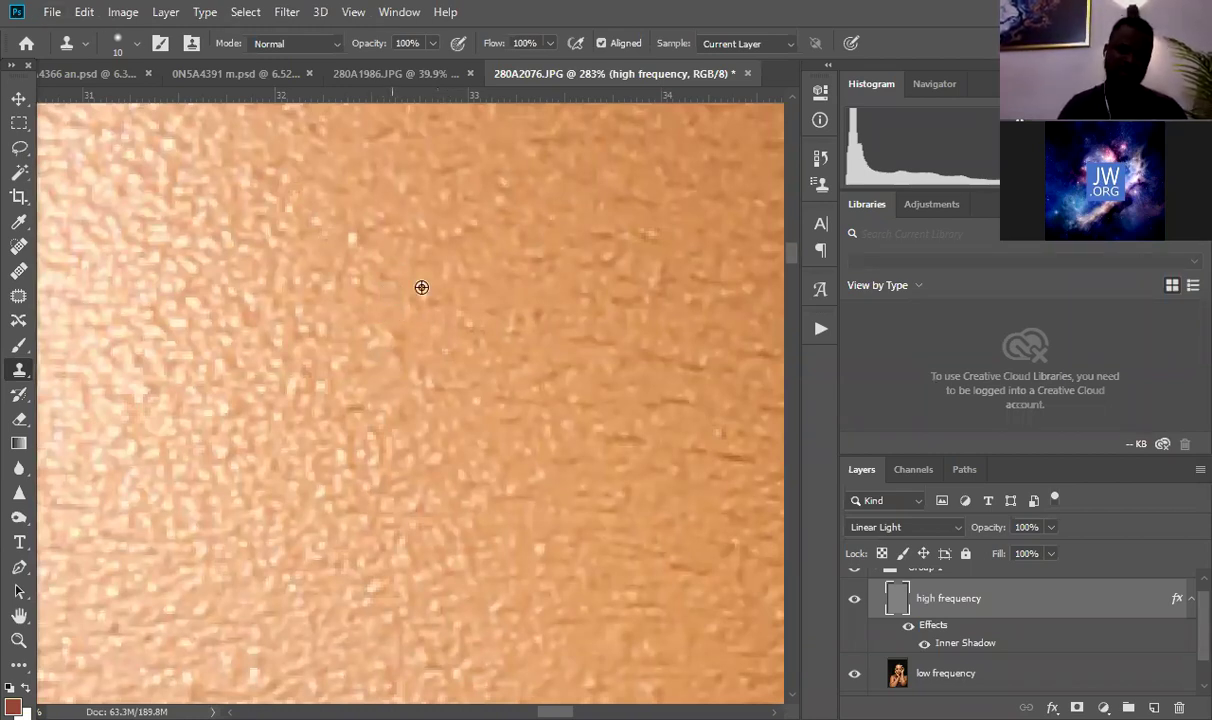
{"action": "left_click", "coordinate": [403, 280]}
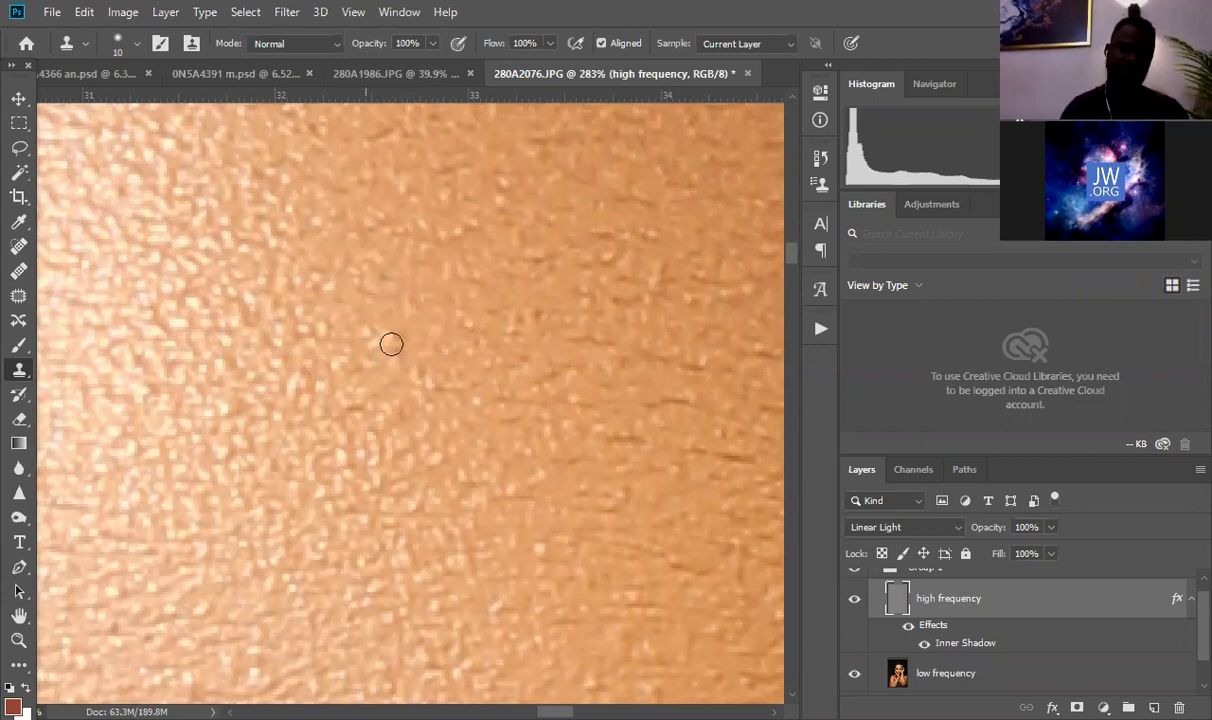
{"action": "left_click", "coordinate": [422, 386]}
{"action": "mouse_move", "coordinate": [334, 369]}
{"action": "left_mouse_down"}
{"action": "mouse_move", "coordinate": [314, 392]}
{"action": "mouse_move", "coordinate": [294, 367]}
{"action": "mouse_move", "coordinate": [290, 395]}
{"action": "left_mouse_up"}
Step: Clean the specks at the edge of the highlight on the upper forehead below the hairline with repeatedly resampled texture
{"action": "left_click_drag", "start_coordinate": [461, 381], "coordinate": [365, 554]}
{"action": "left_click", "coordinate": [438, 489], "text": "alt"}
{"action": "left_click_drag", "start_coordinate": [409, 510], "coordinate": [389, 511]}
{"action": "left_click", "coordinate": [376, 507], "text": "alt"}
{"action": "left_click", "coordinate": [365, 449]}
{"action": "left_click", "coordinate": [354, 478], "text": "alt"}
{"action": "left_click_drag", "start_coordinate": [350, 406], "coordinate": [362, 397]}
{"action": "left_click", "coordinate": [327, 386], "text": "alt"}
{"action": "mouse_move", "coordinate": [250, 302]}
{"action": "left_mouse_down"}
{"action": "mouse_move", "coordinate": [238, 301]}
{"action": "mouse_move", "coordinate": [245, 271]}
{"action": "left_mouse_up"}
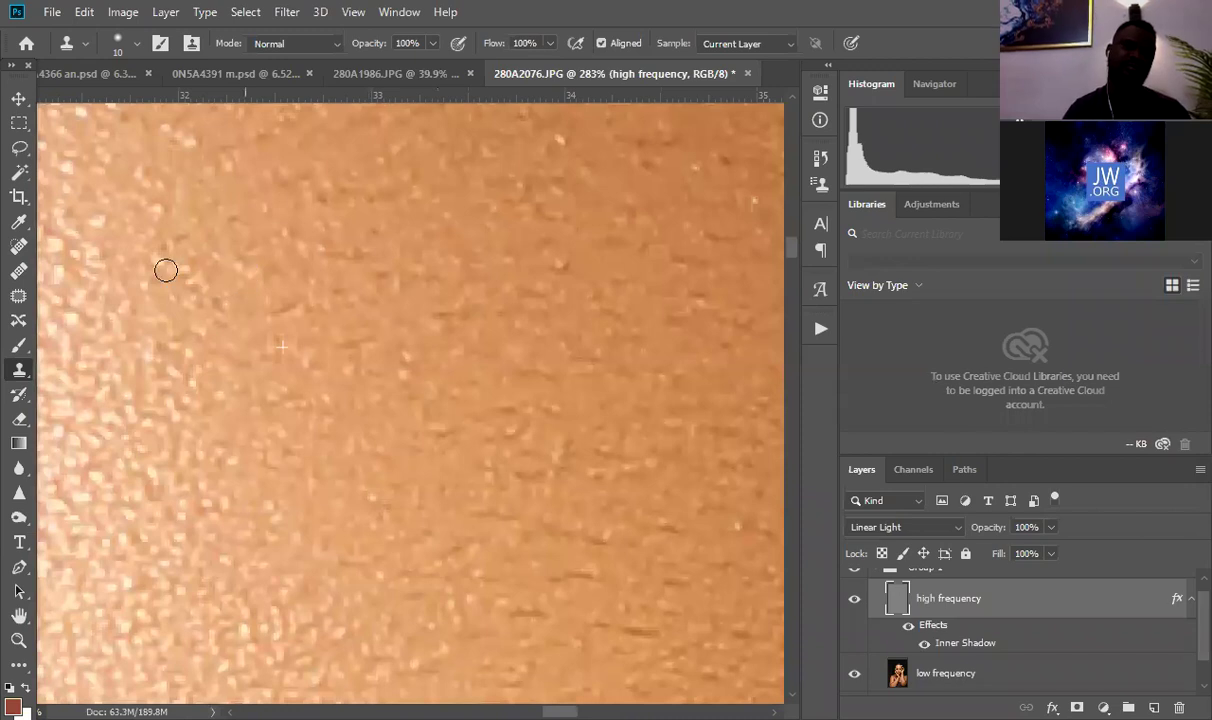
{"action": "left_click", "coordinate": [189, 276]}
Step: Inspect the whole forehead and hide Group 1 to compare the retouch with the original skin
{"action": "left_click_drag", "start_coordinate": [150, 206], "coordinate": [396, 462]}
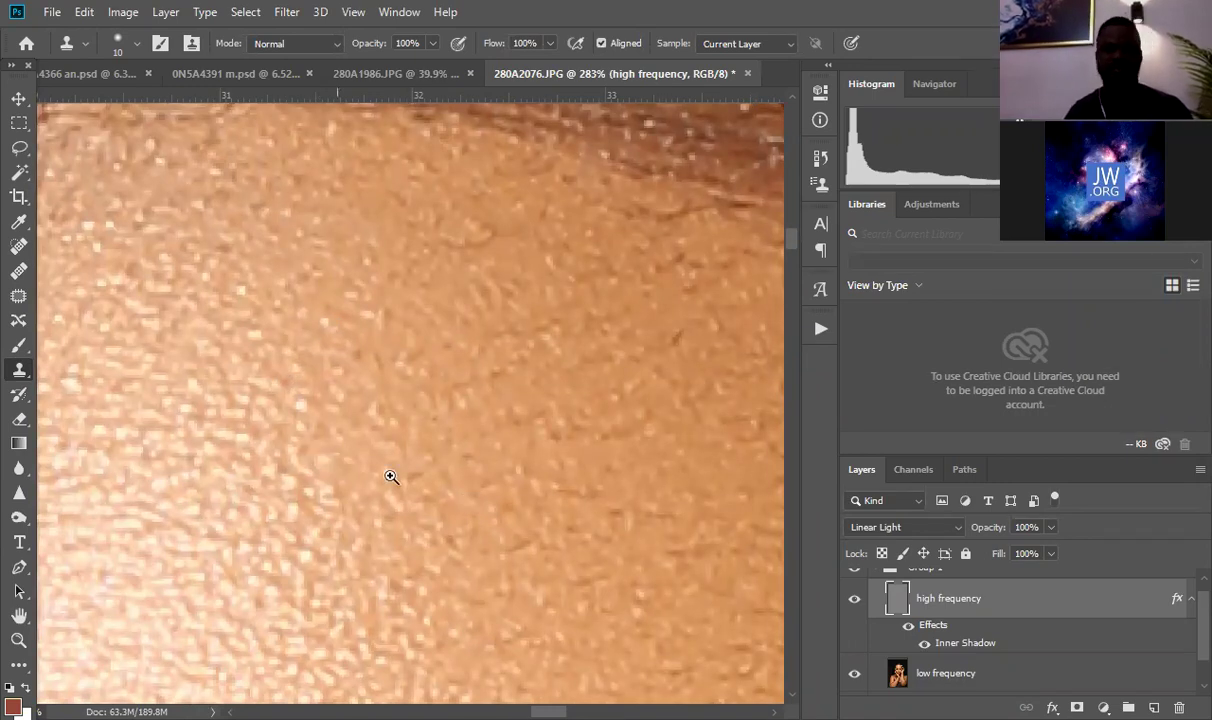
{"action": "left_click_drag", "start_coordinate": [504, 489], "coordinate": [400, 490]}
{"action": "left_click_drag", "start_coordinate": [508, 568], "coordinate": [568, 566]}
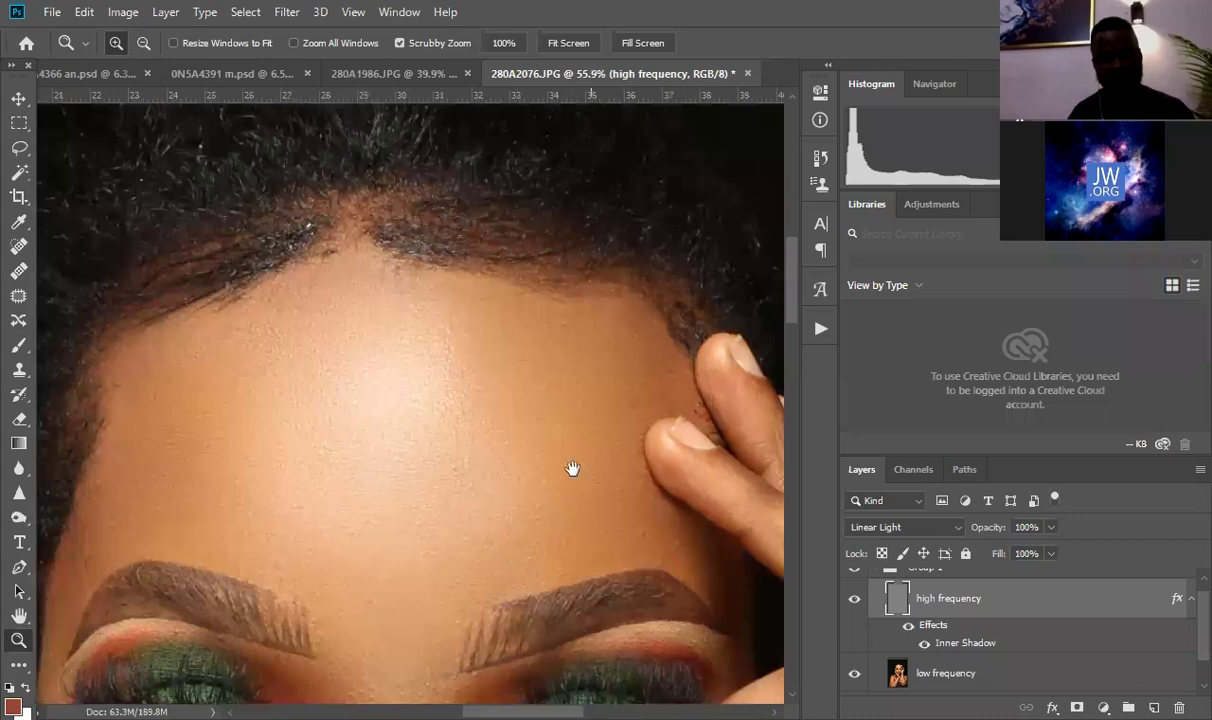
{"action": "left_click_drag", "start_coordinate": [572, 468], "coordinate": [562, 442]}
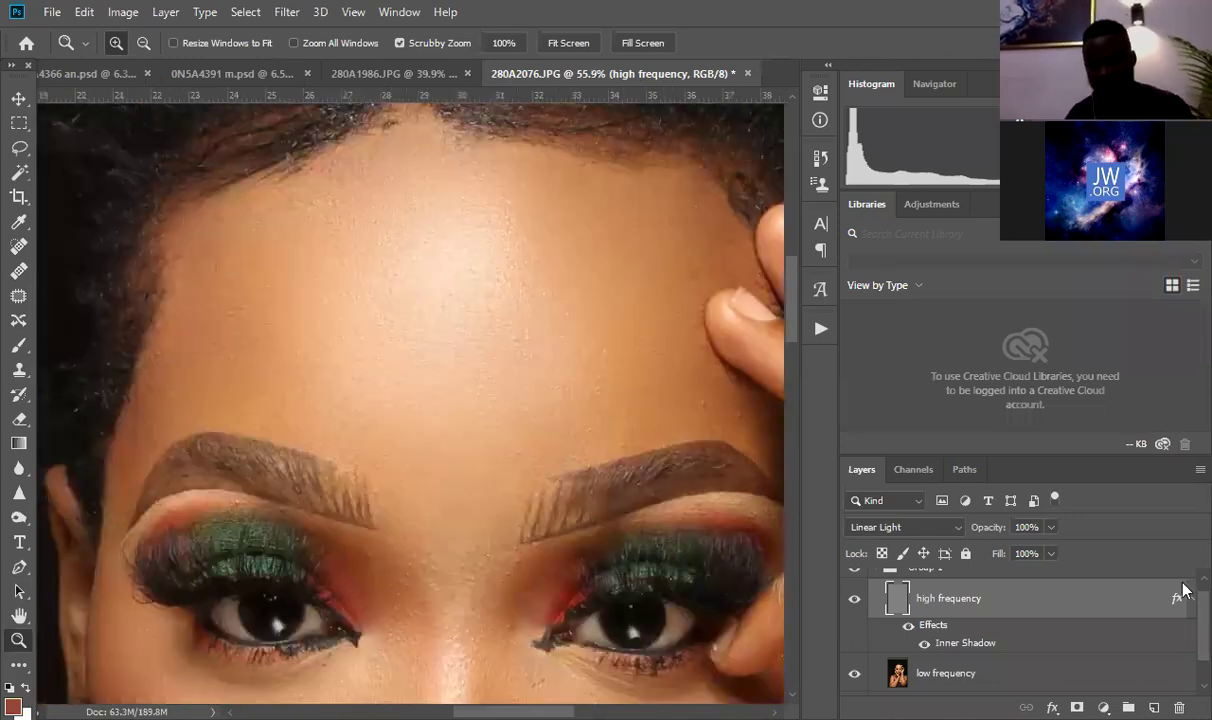
{"action": "scroll", "coordinate": [843, 591], "scroll_direction": "up", "scroll_amount": 1}
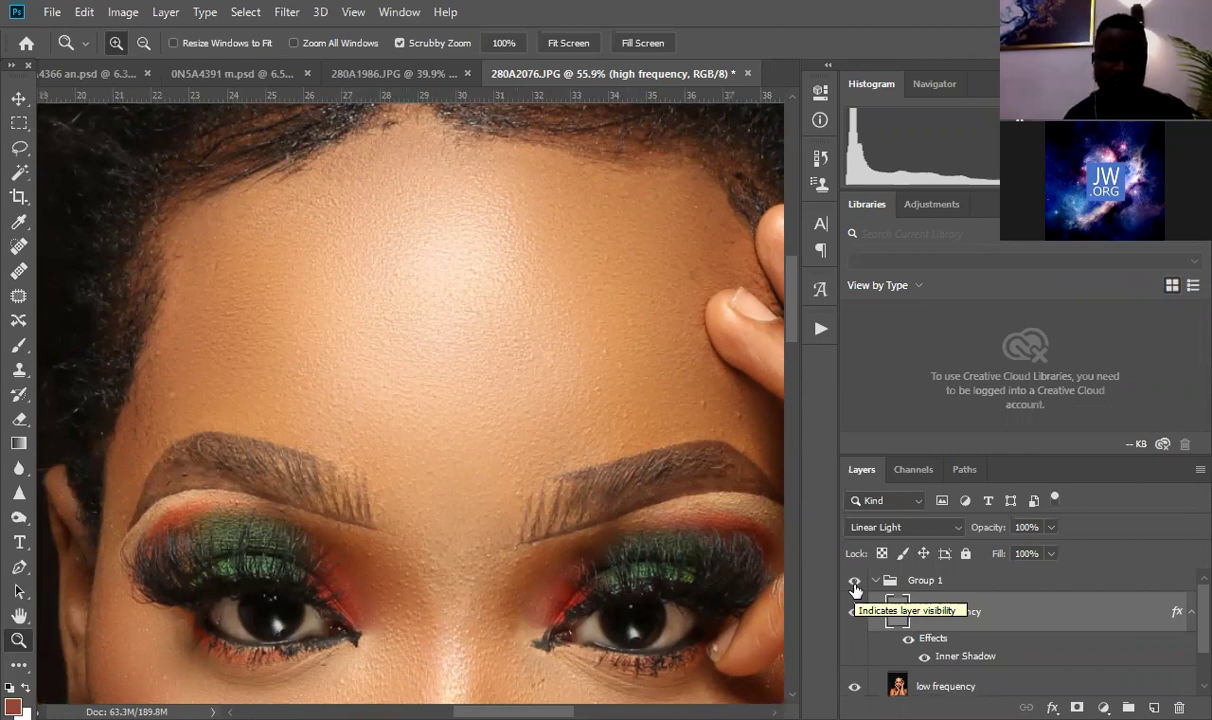
{"action": "left_click", "coordinate": [855, 582]}
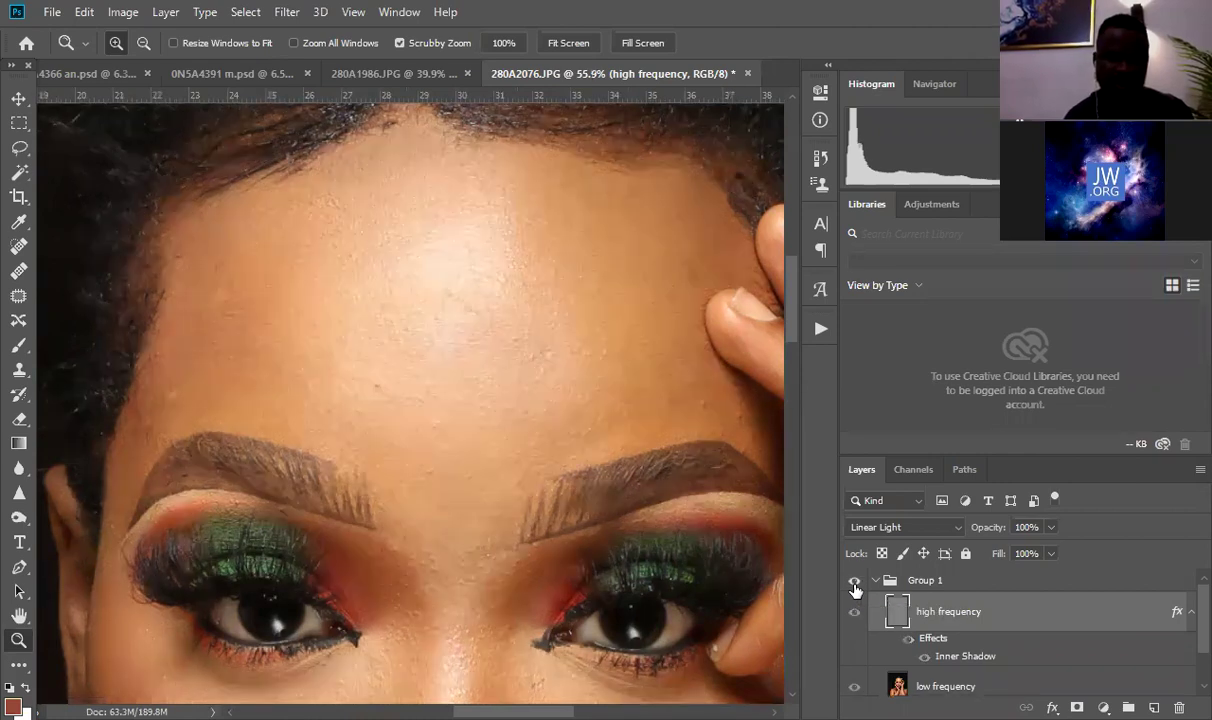
Step: Toggle the visibility of Group 1 to compare the forehead and eyebrow skin before and after retouching
{"action": "left_click", "coordinate": [855, 585]}
{"action": "left_click", "coordinate": [855, 585]}
{"action": "left_click", "coordinate": [855, 585]}
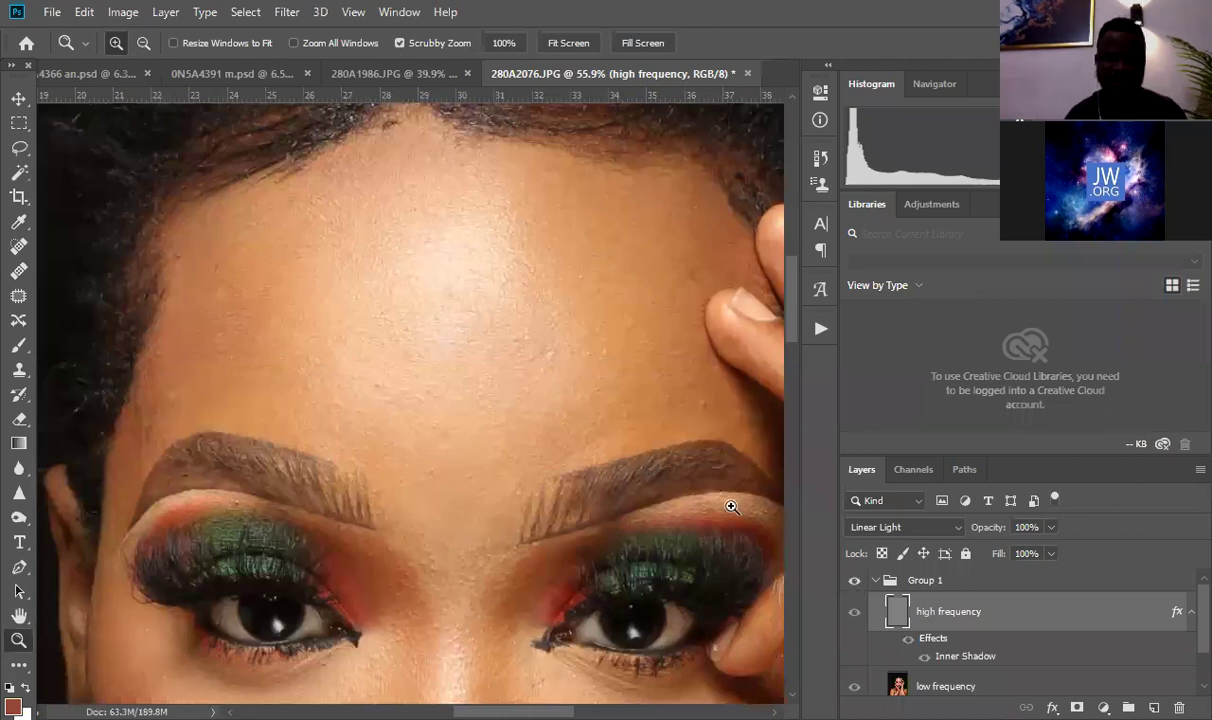
{"action": "left_click_drag", "start_coordinate": [695, 352], "coordinate": [770, 352]}
{"action": "left_click_drag", "start_coordinate": [576, 254], "coordinate": [487, 335]}
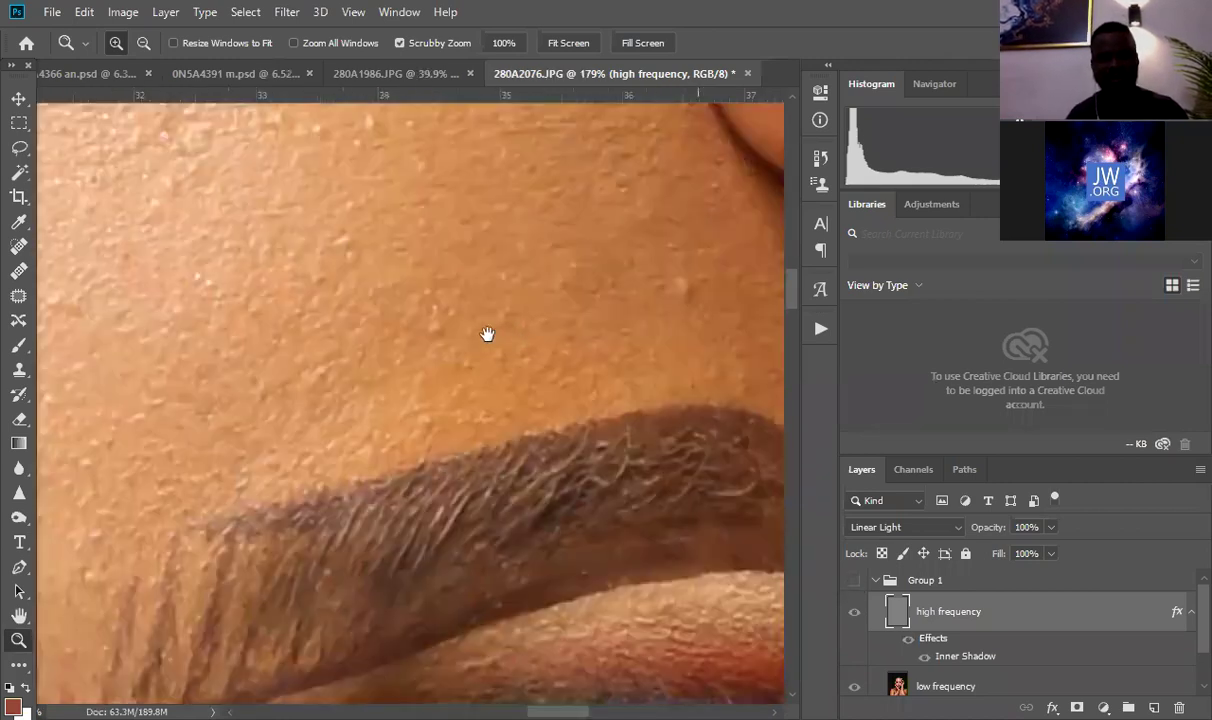
{"action": "left_click", "coordinate": [853, 584]}
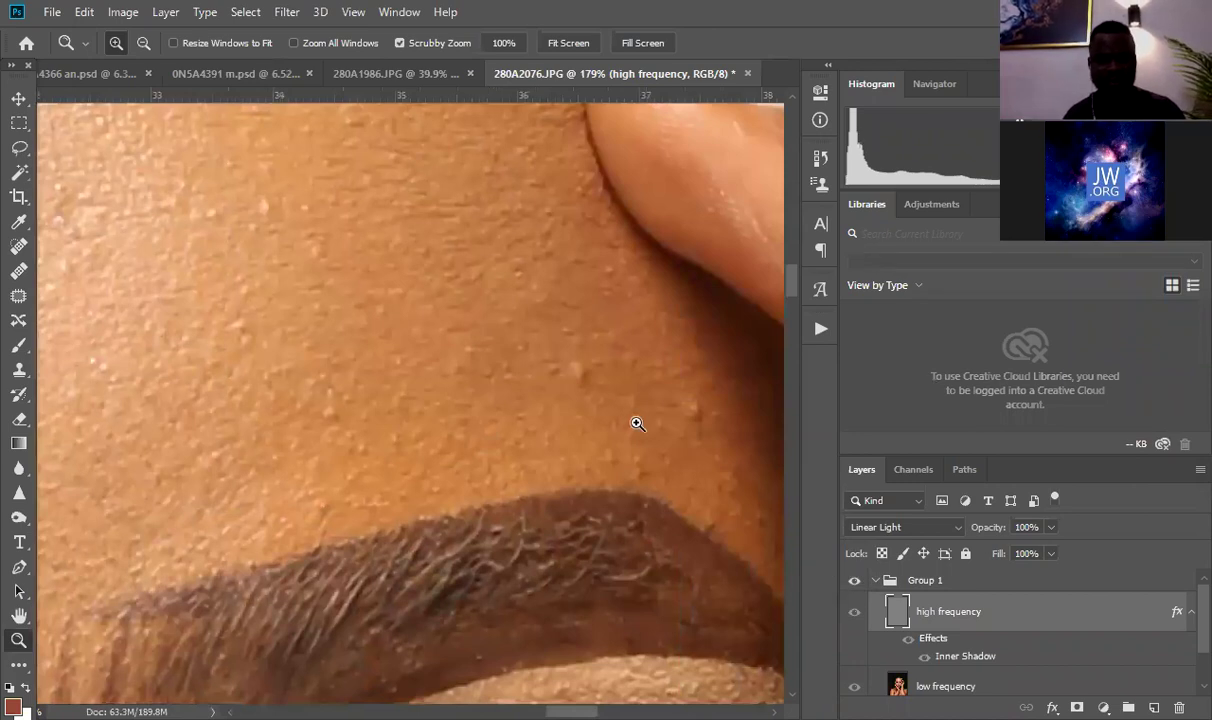
Step: Clone clean skin texture over the bumps above the eyebrow on the high frequency layer, using a 15-pixel Clone Stamp brush
{"action": "key", "text": "s"}
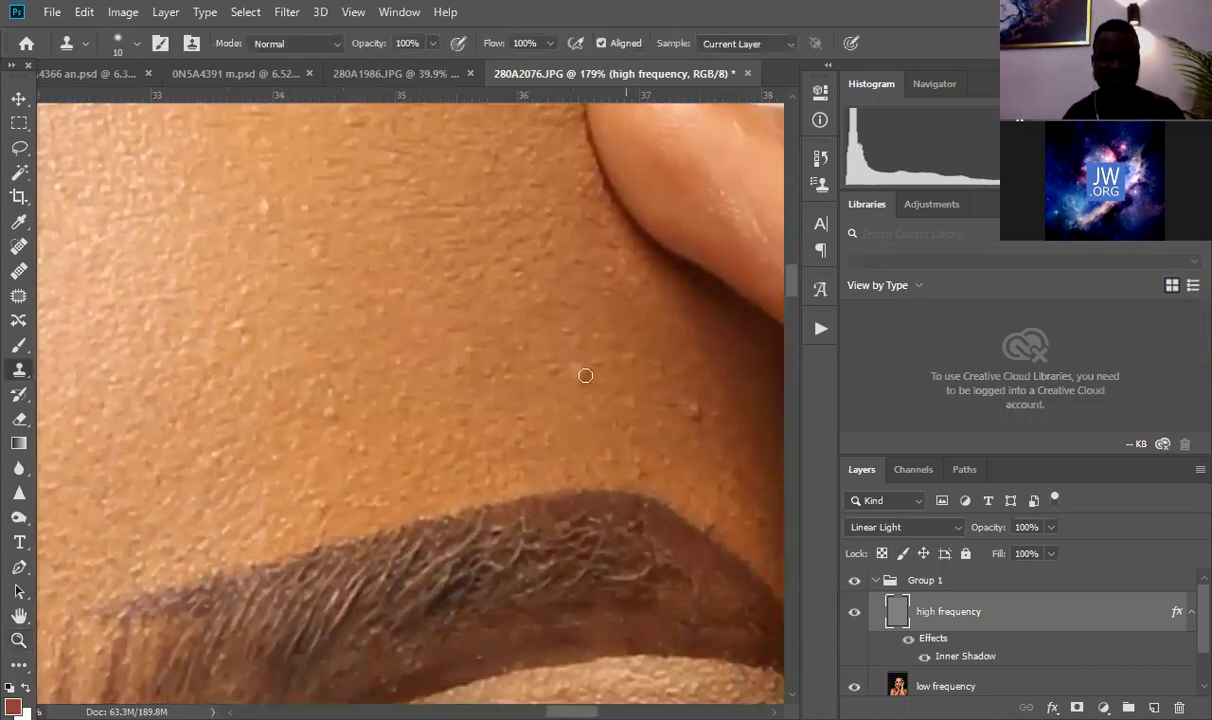
{"action": "key", "text": "ctrl+plus"}
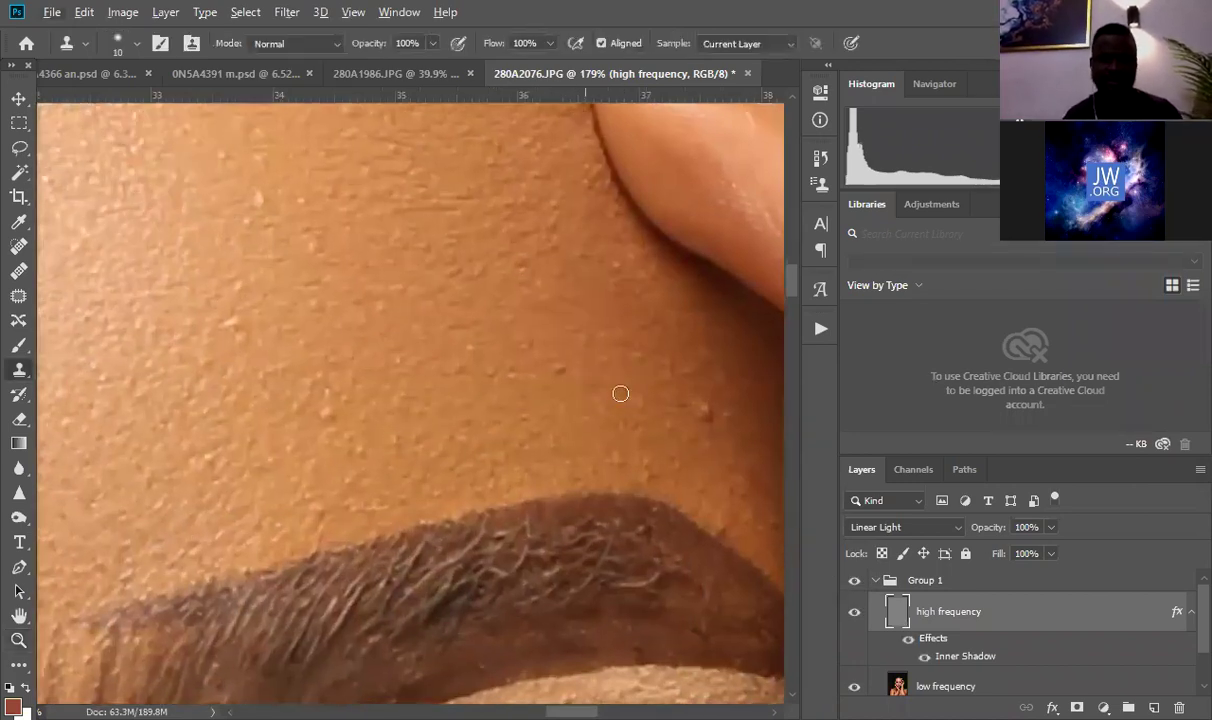
{"action": "key", "text": "bracketright"}
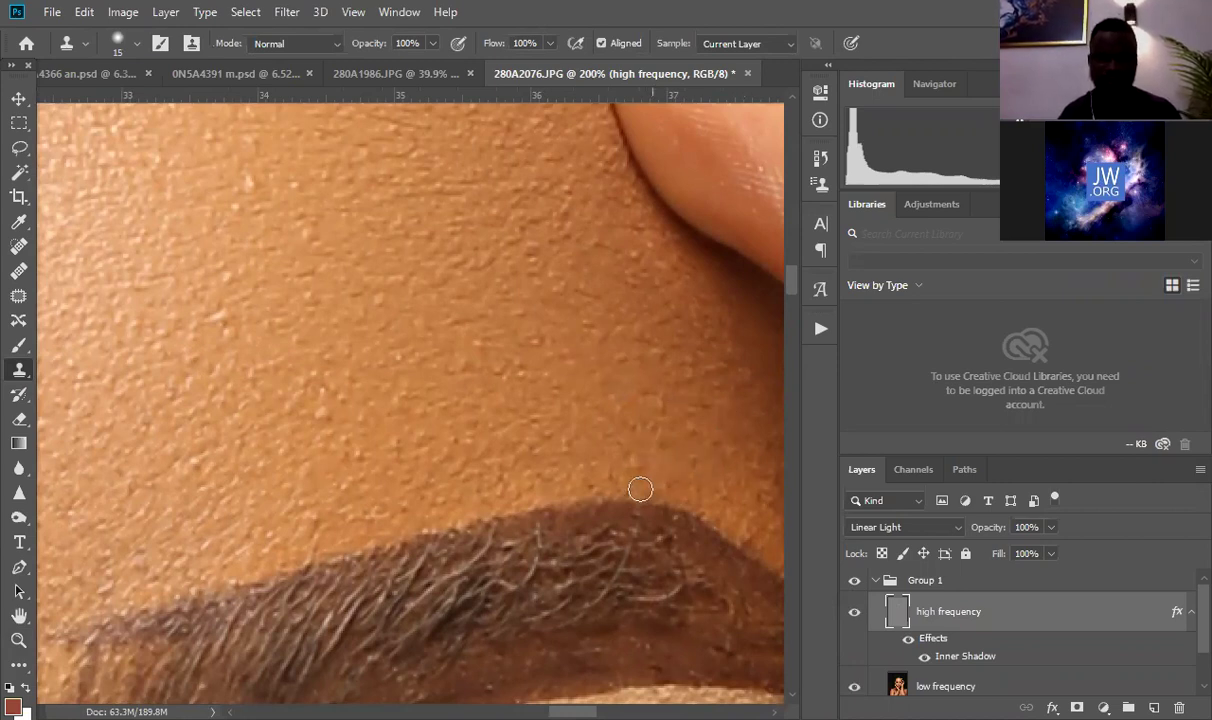
{"action": "left_click", "coordinate": [325, 487], "text": "alt"}
{"action": "left_click", "coordinate": [308, 523]}
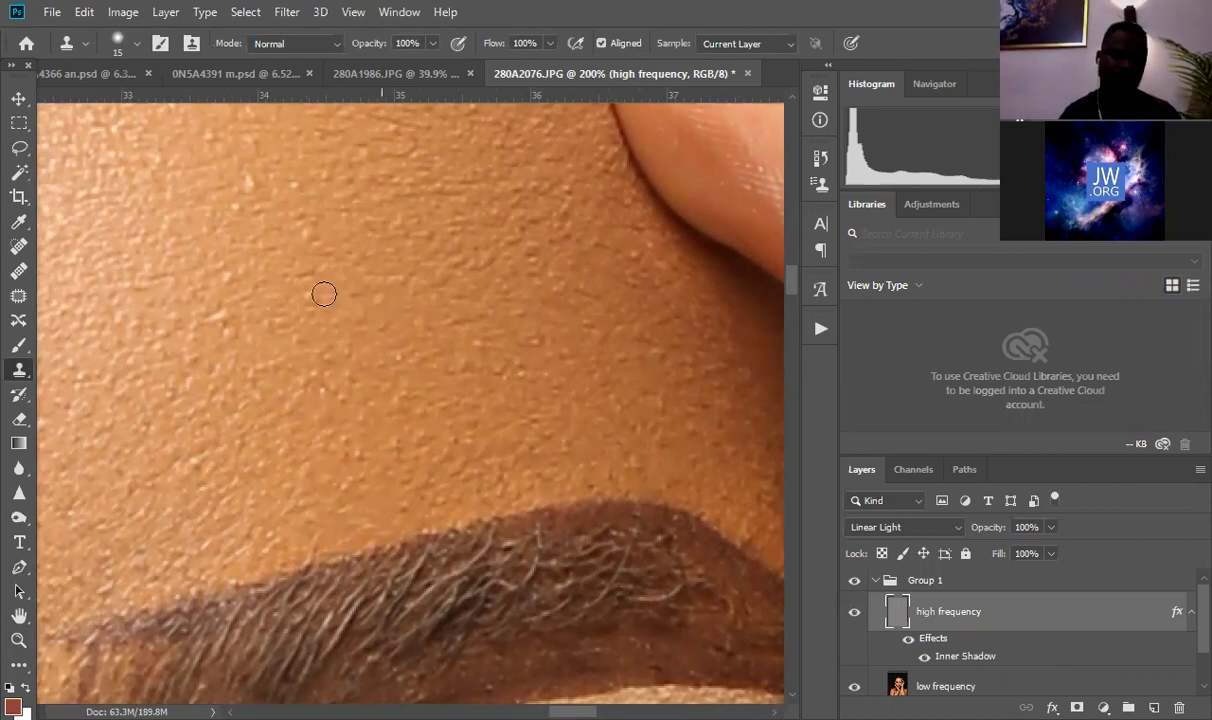
{"action": "left_click", "coordinate": [225, 320]}
{"action": "left_click", "coordinate": [263, 298], "text": "alt"}
{"action": "left_click", "coordinate": [254, 173]}
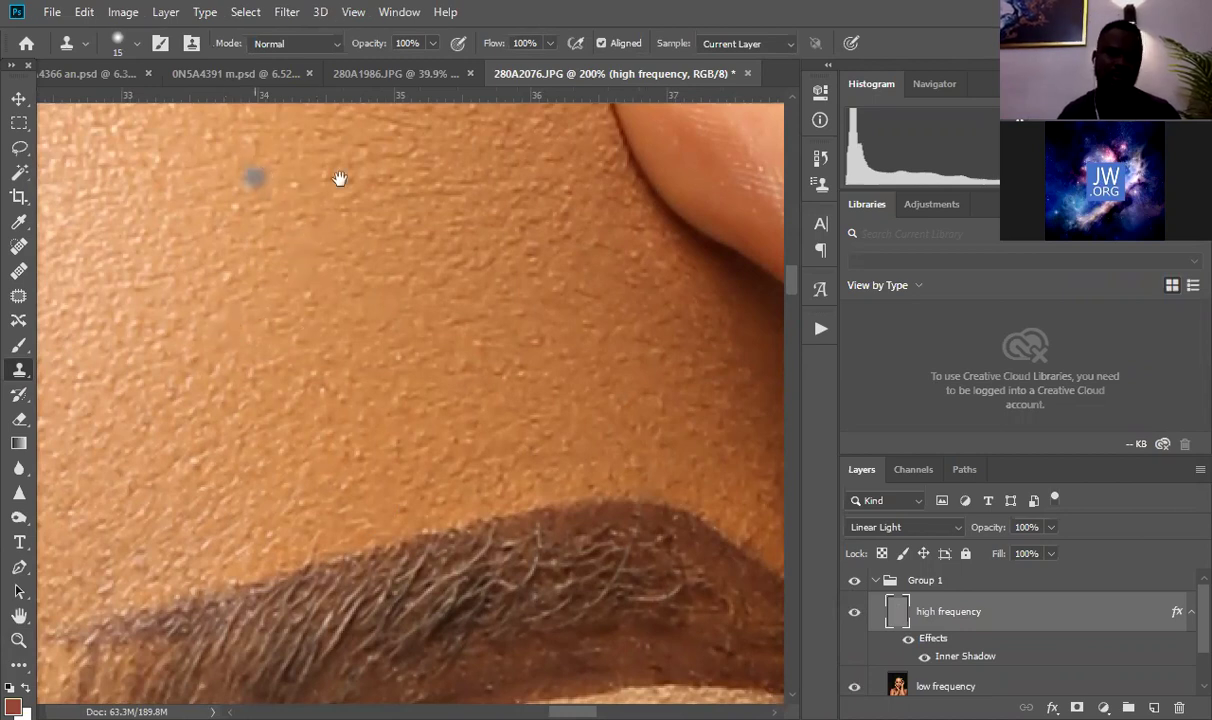
Step: Clone clean texture over the uneven spots on the forehead skin beside the fingertip
{"action": "scroll", "coordinate": [340, 335], "scroll_direction": "up", "scroll_amount": 3}
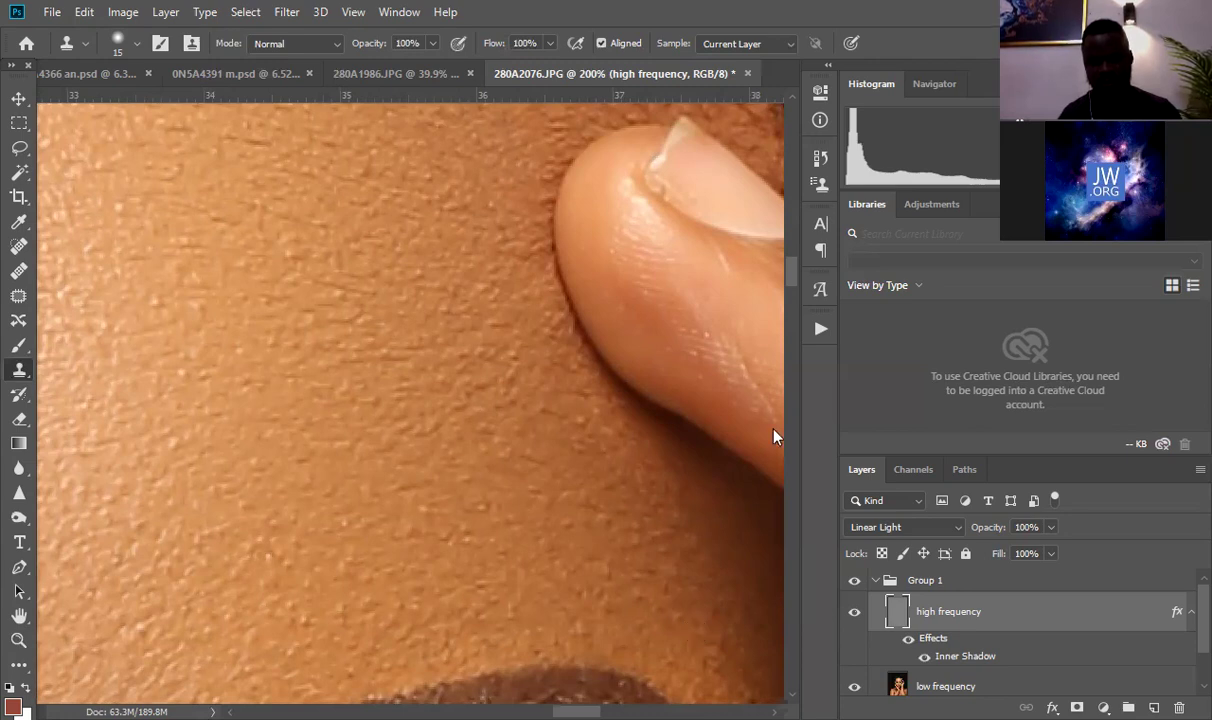
{"action": "left_click_drag", "start_coordinate": [457, 416], "coordinate": [545, 497]}
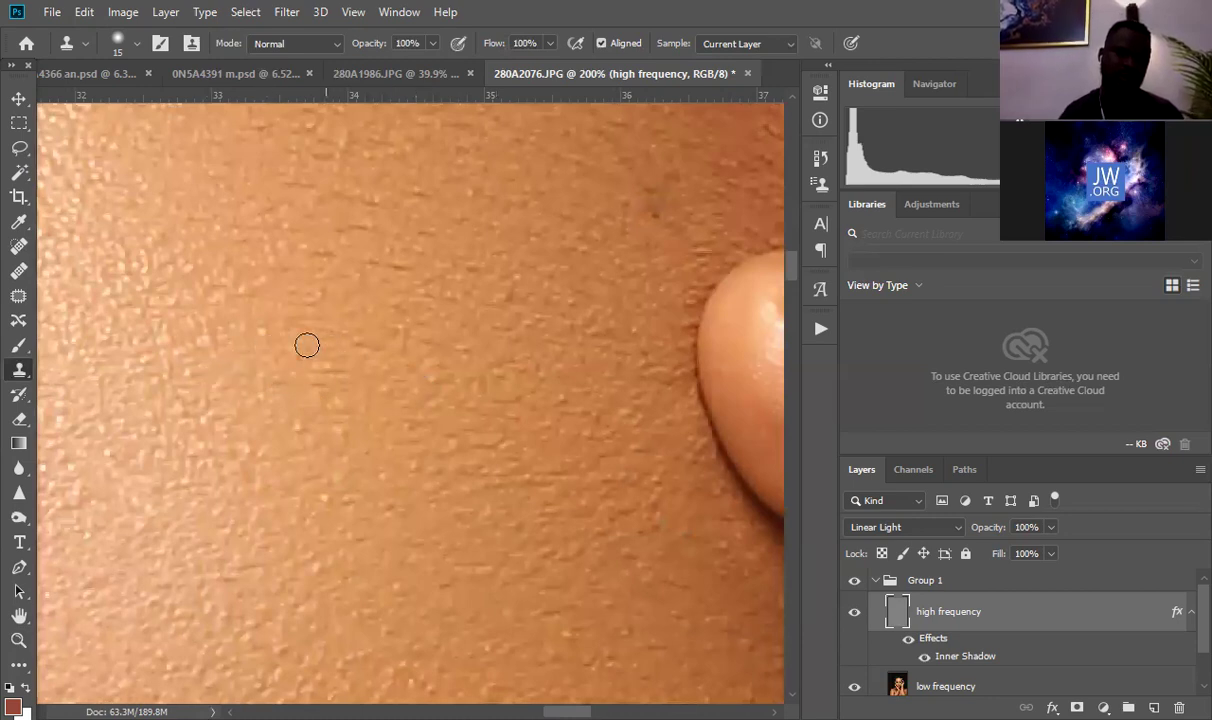
{"action": "left_click", "coordinate": [401, 282], "text": "alt"}
{"action": "left_click_drag", "start_coordinate": [368, 260], "coordinate": [301, 262]}
{"action": "left_click", "coordinate": [381, 303], "text": "alt"}
{"action": "mouse_move", "coordinate": [456, 398]}
{"action": "left_mouse_down"}
{"action": "mouse_move", "coordinate": [430, 368]}
{"action": "mouse_move", "coordinate": [426, 384]}
{"action": "mouse_move", "coordinate": [390, 382]}
{"action": "left_mouse_up"}
{"action": "left_click_drag", "start_coordinate": [507, 541], "coordinate": [527, 390]}
{"action": "left_click_drag", "start_coordinate": [419, 454], "coordinate": [372, 441]}
{"action": "left_click_drag", "start_coordinate": [311, 401], "coordinate": [355, 424]}
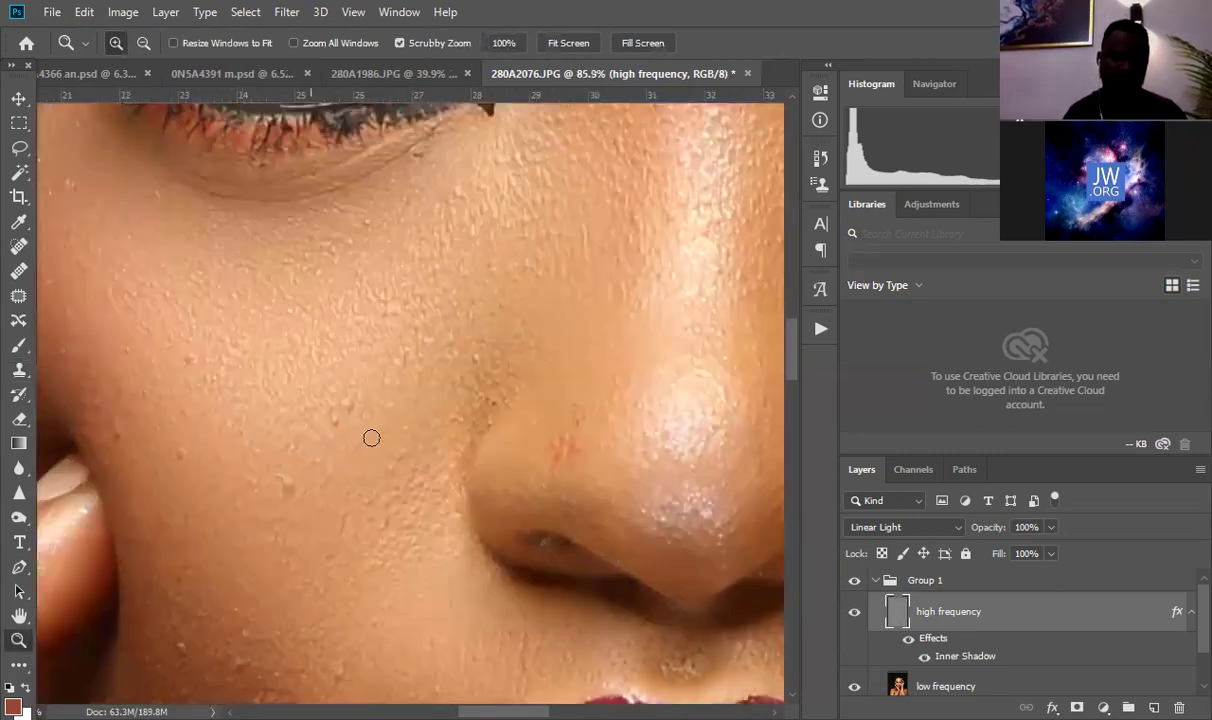
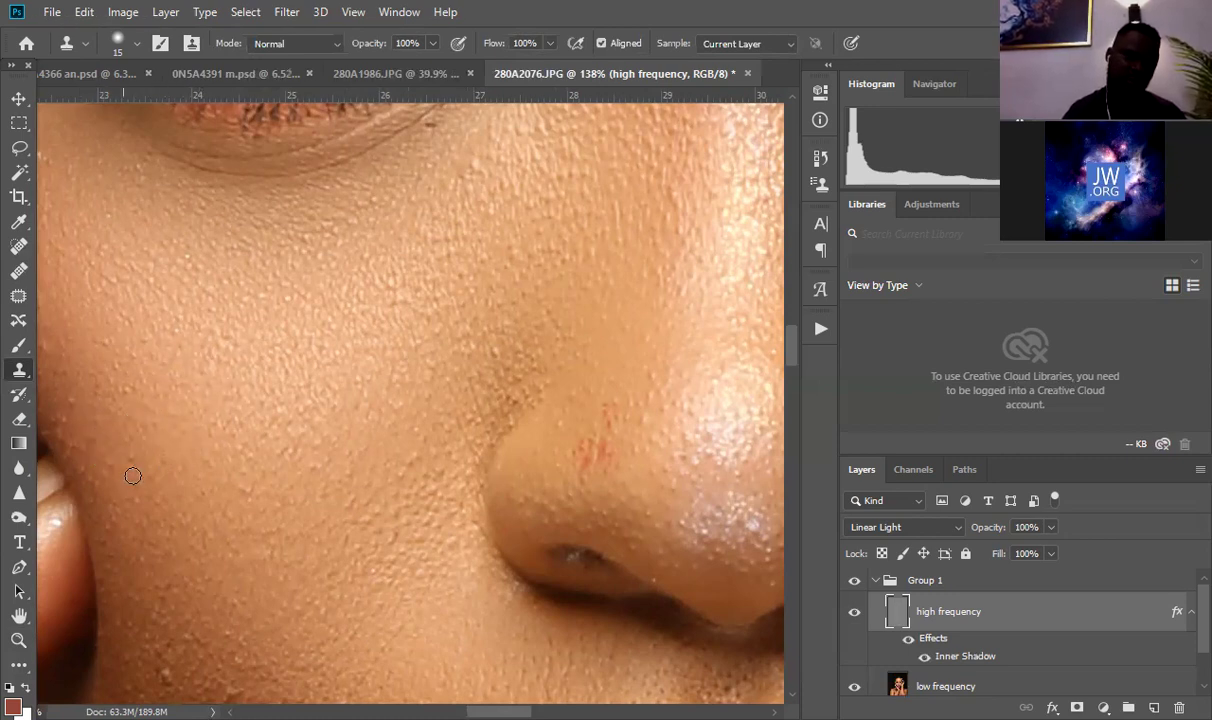
Step: Clone clean texture over the bumps on the lower cheek above the bent finger
{"action": "scroll", "coordinate": [170, 480], "scroll_direction": "down", "scroll_amount": 3}
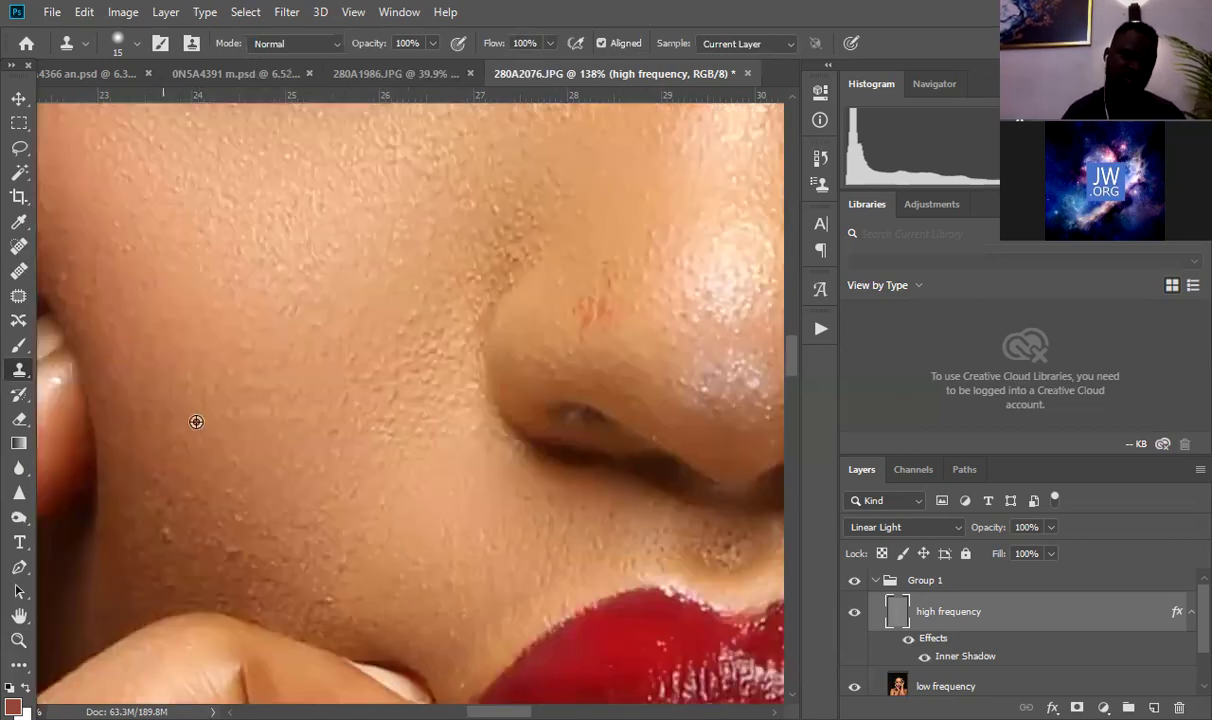
{"action": "left_click", "coordinate": [225, 528], "text": "alt"}
{"action": "mouse_move", "coordinate": [231, 561]}
{"action": "left_mouse_down"}
{"action": "mouse_move", "coordinate": [230, 544]}
{"action": "mouse_move", "coordinate": [222, 557]}
{"action": "left_mouse_up"}
{"action": "left_click", "coordinate": [283, 554], "text": "alt"}
{"action": "left_click", "coordinate": [343, 533], "text": "alt"}
{"action": "left_click", "coordinate": [373, 458]}
{"action": "left_click_drag", "start_coordinate": [339, 501], "coordinate": [360, 533]}
{"action": "left_click", "coordinate": [373, 517], "text": "alt"}
{"action": "left_click", "coordinate": [362, 539]}
{"action": "left_click", "coordinate": [350, 565], "text": "alt"}
Step: Clone clean texture over the rough skin on the cheek between the nostril and the fingers
{"action": "left_click", "coordinate": [381, 474]}
{"action": "left_click", "coordinate": [418, 379], "text": "alt"}
{"action": "left_click", "coordinate": [387, 414]}
{"action": "left_click", "coordinate": [444, 316], "text": "alt"}
{"action": "left_click", "coordinate": [389, 407]}
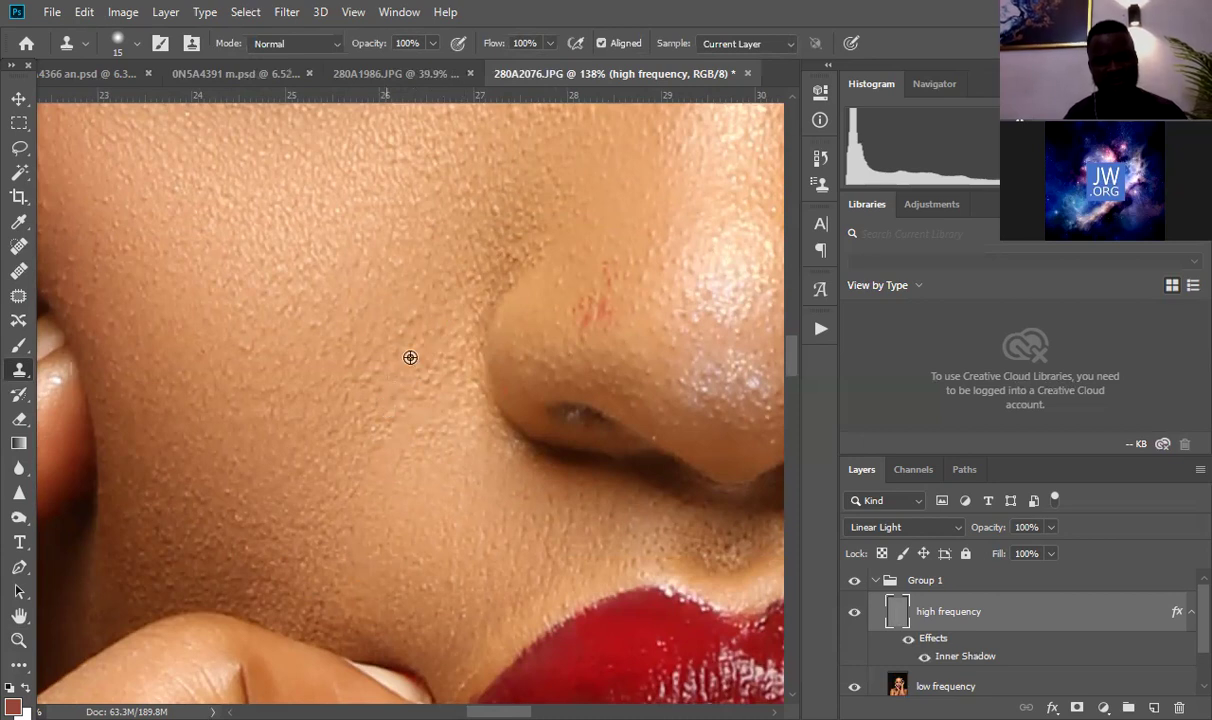
{"action": "left_click", "coordinate": [380, 437]}
{"action": "left_click", "coordinate": [420, 439], "text": "alt"}
{"action": "left_click_drag", "start_coordinate": [409, 466], "coordinate": [388, 466]}
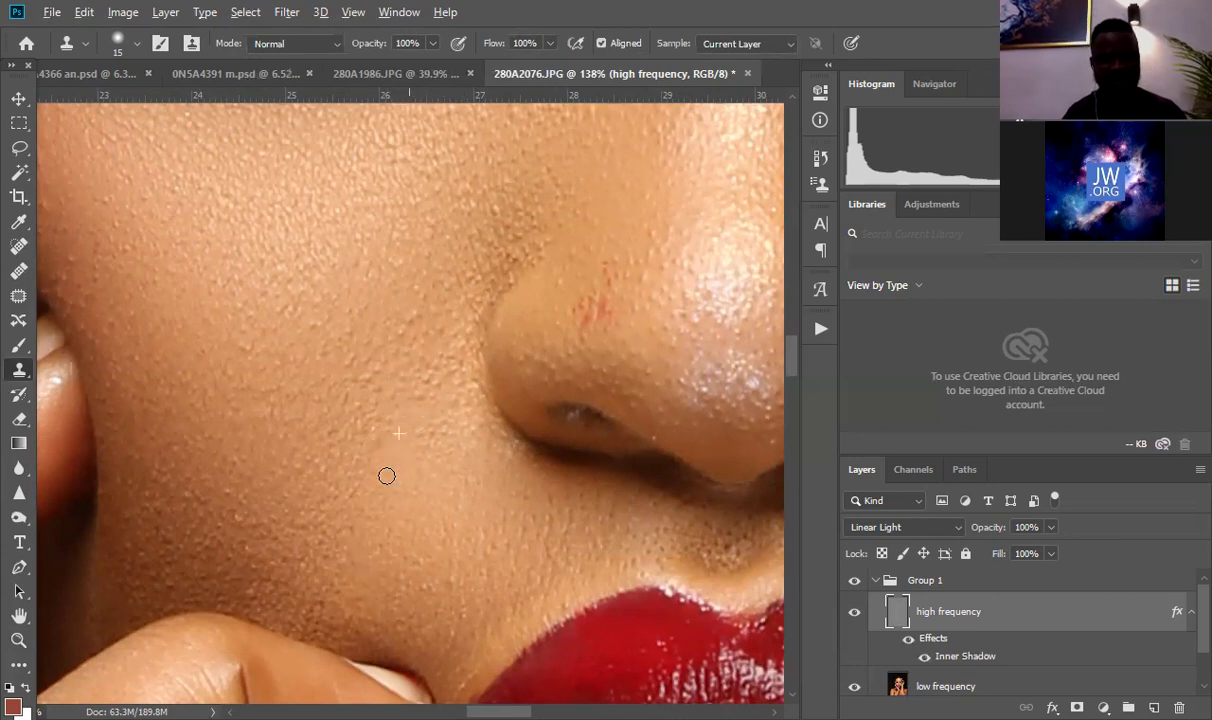
{"action": "left_click", "coordinate": [238, 508]}
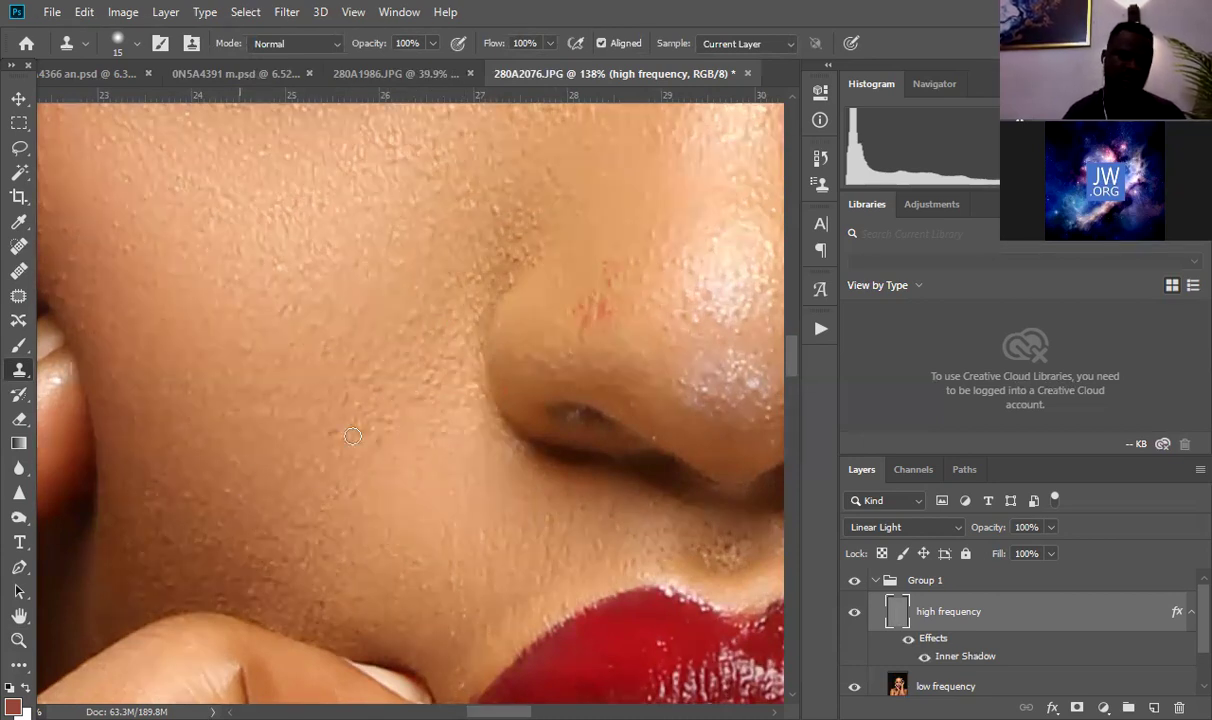
{"action": "left_click", "coordinate": [430, 408], "text": "alt"}
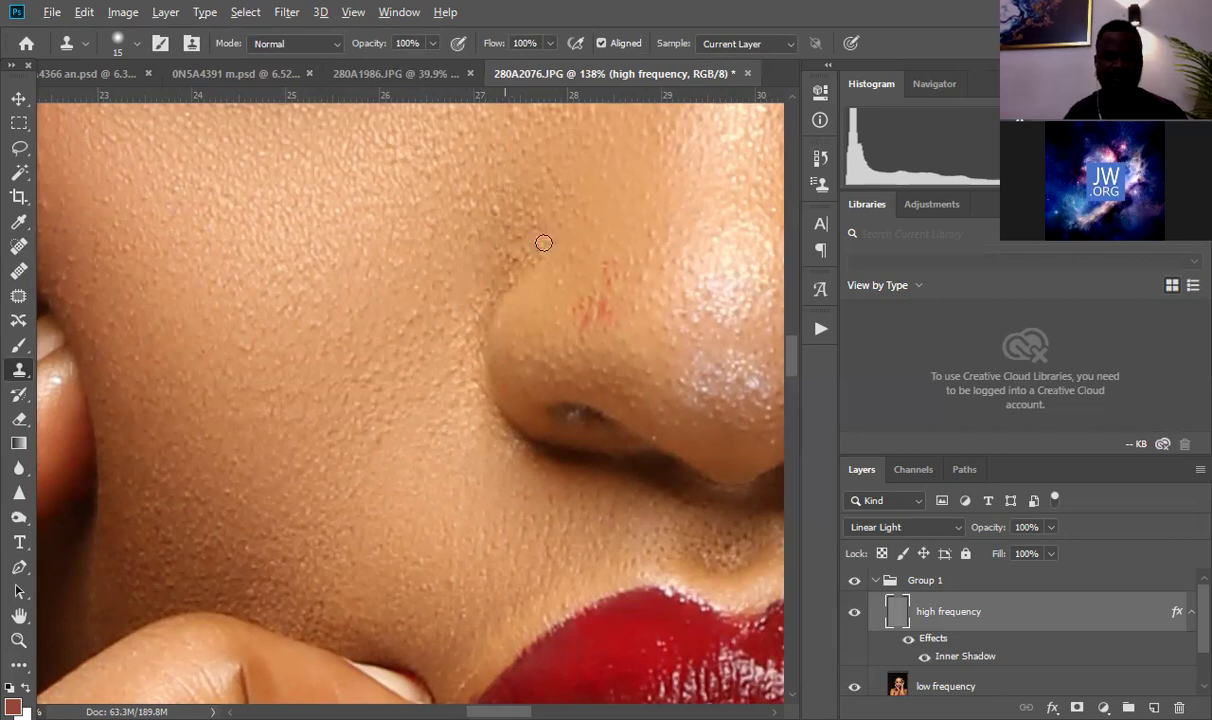
Step: Clone clean skin texture over the red marks on the side of the nose
{"action": "left_click", "coordinate": [617, 217], "text": "alt"}
{"action": "left_click", "coordinate": [604, 264]}
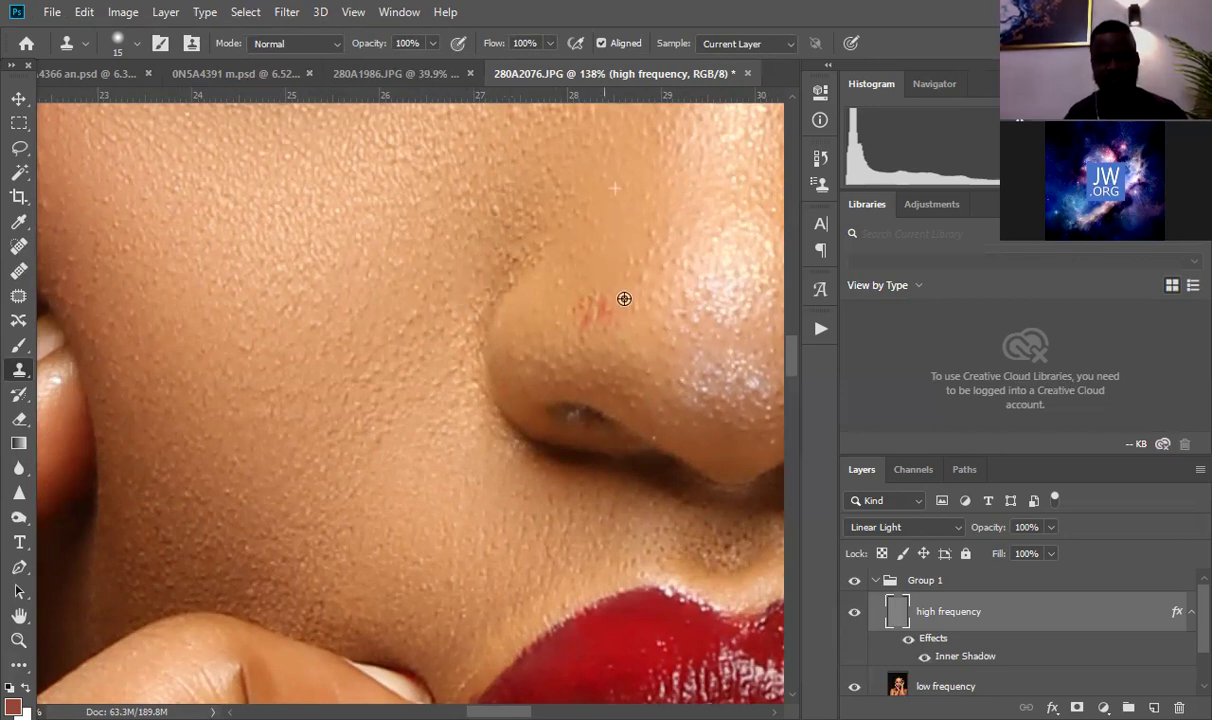
{"action": "mouse_move", "coordinate": [600, 302]}
{"action": "left_mouse_down"}
{"action": "mouse_move", "coordinate": [571, 293]}
{"action": "mouse_move", "coordinate": [595, 304]}
{"action": "mouse_move", "coordinate": [578, 270]}
{"action": "left_mouse_up"}
{"action": "left_click", "coordinate": [622, 308], "text": "alt"}
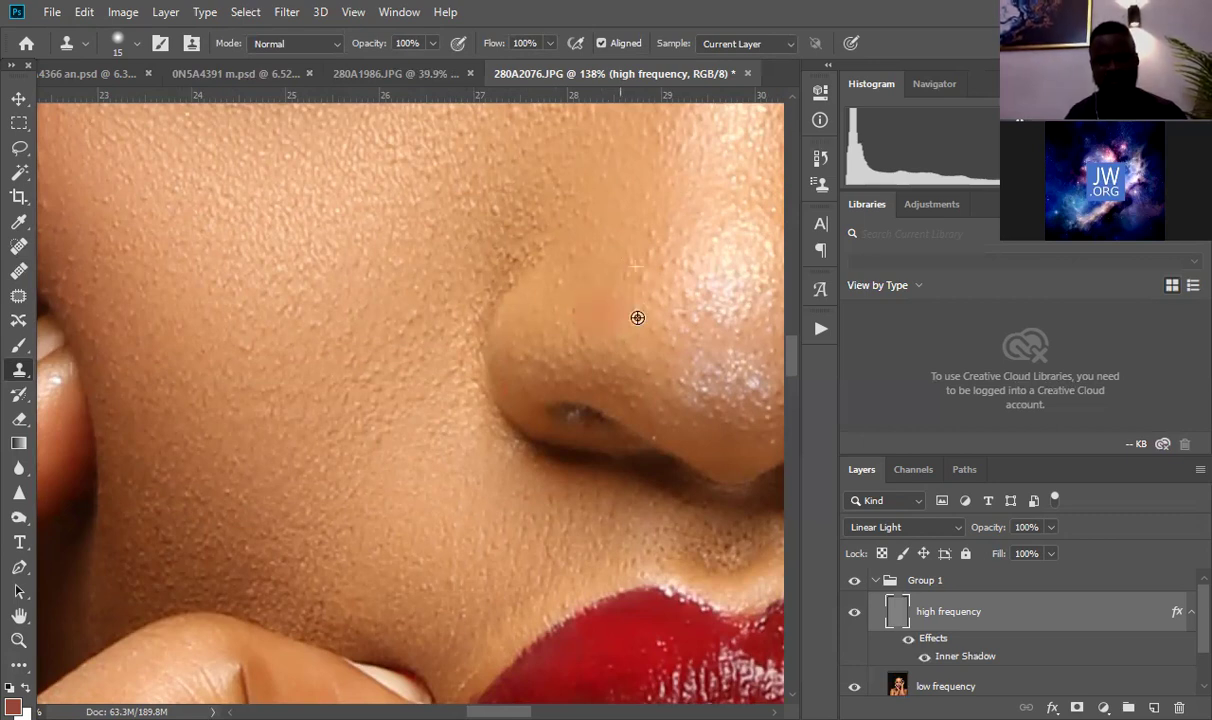
{"action": "left_click_drag", "start_coordinate": [564, 313], "coordinate": [549, 318]}
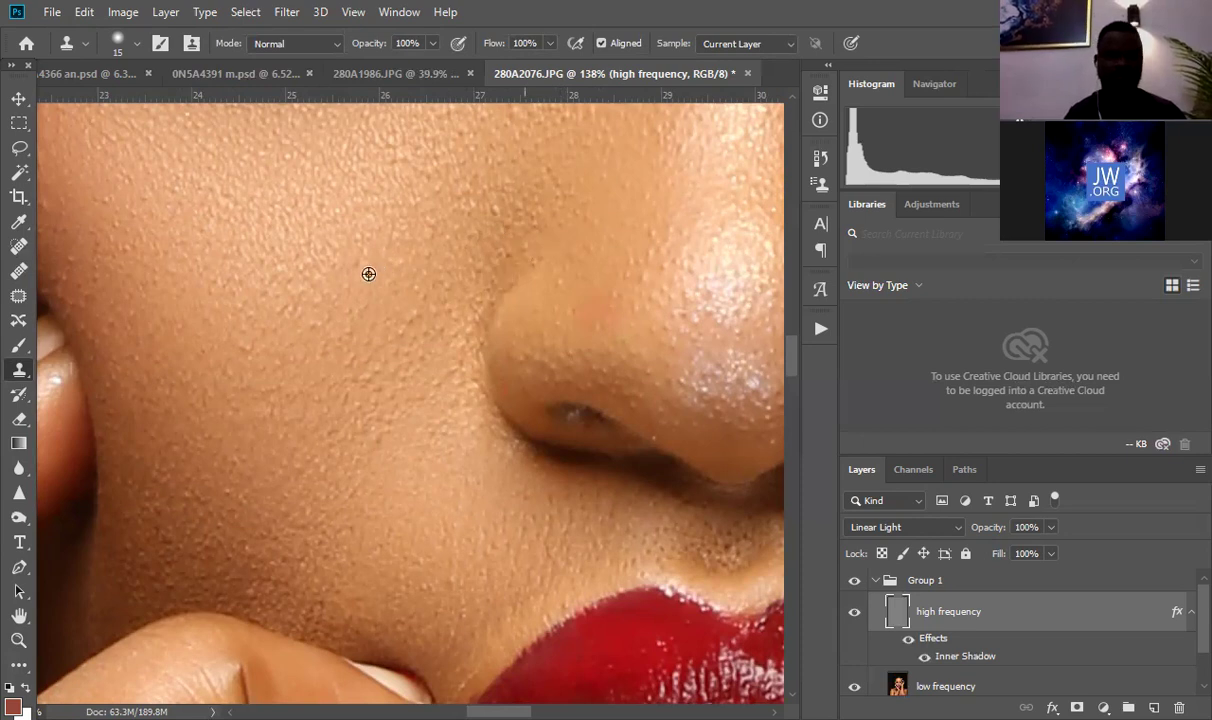
Step: Clone clean texture over the remaining spots along the outer cheek next to the fingertips
{"action": "left_click", "coordinate": [268, 492], "text": "alt"}
{"action": "left_click_drag", "start_coordinate": [257, 549], "coordinate": [241, 549]}
{"action": "left_click_drag", "start_coordinate": [214, 463], "coordinate": [202, 438]}
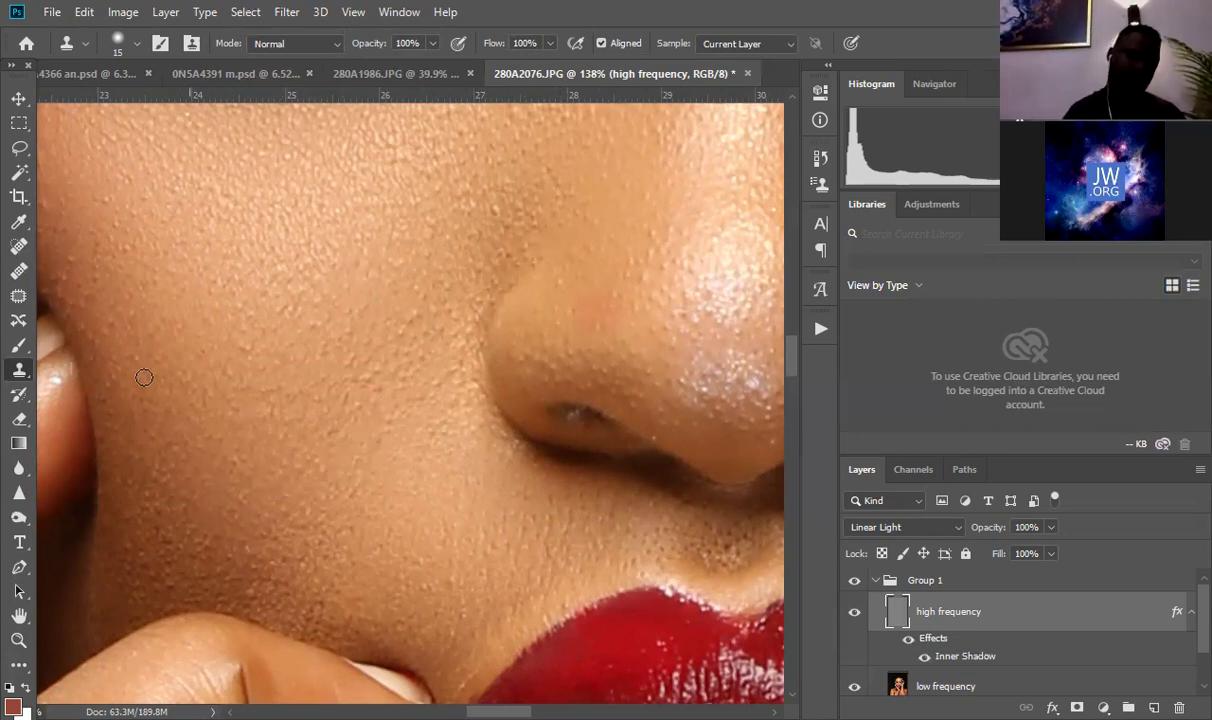
{"action": "left_click", "coordinate": [122, 260], "text": "alt"}
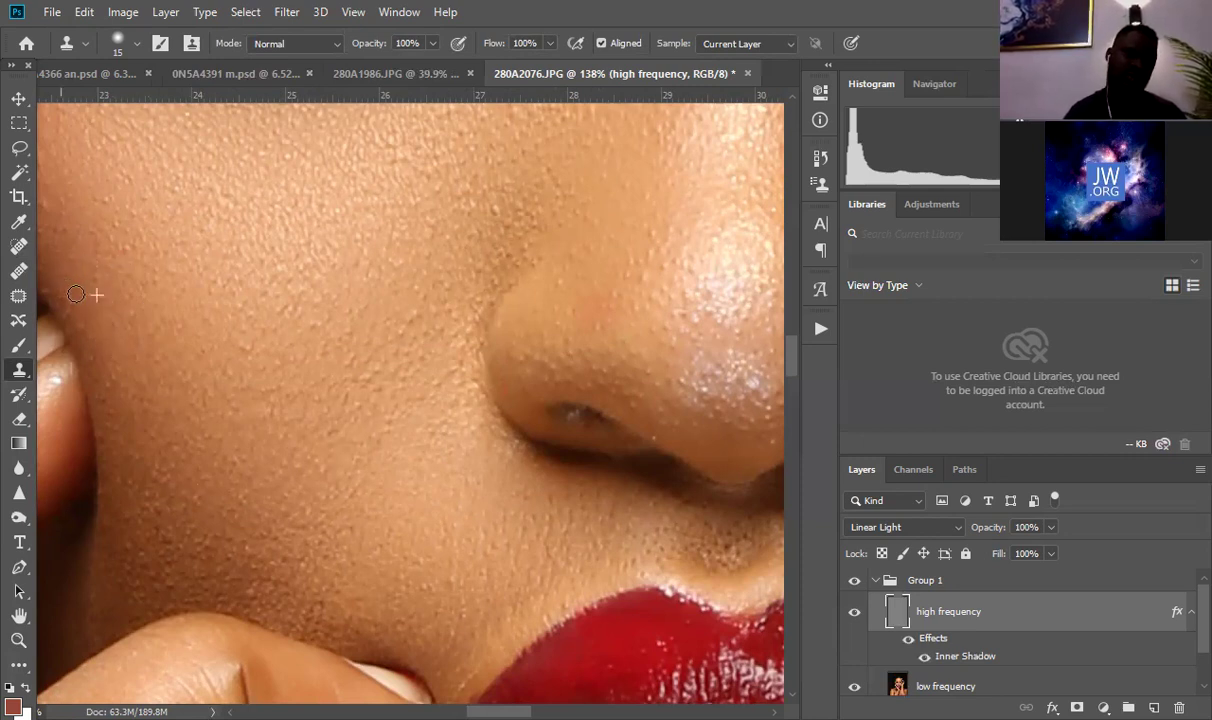
{"action": "left_click_drag", "start_coordinate": [203, 279], "coordinate": [403, 330]}
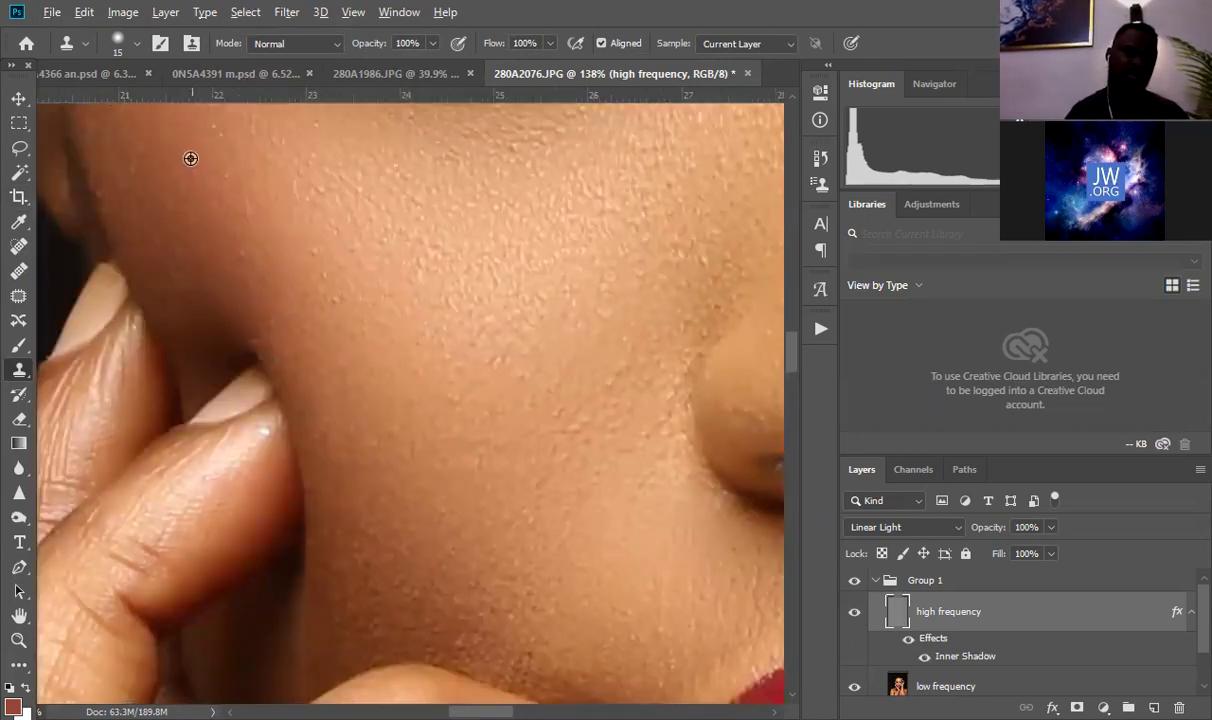
{"action": "left_click", "coordinate": [189, 197], "text": "alt"}
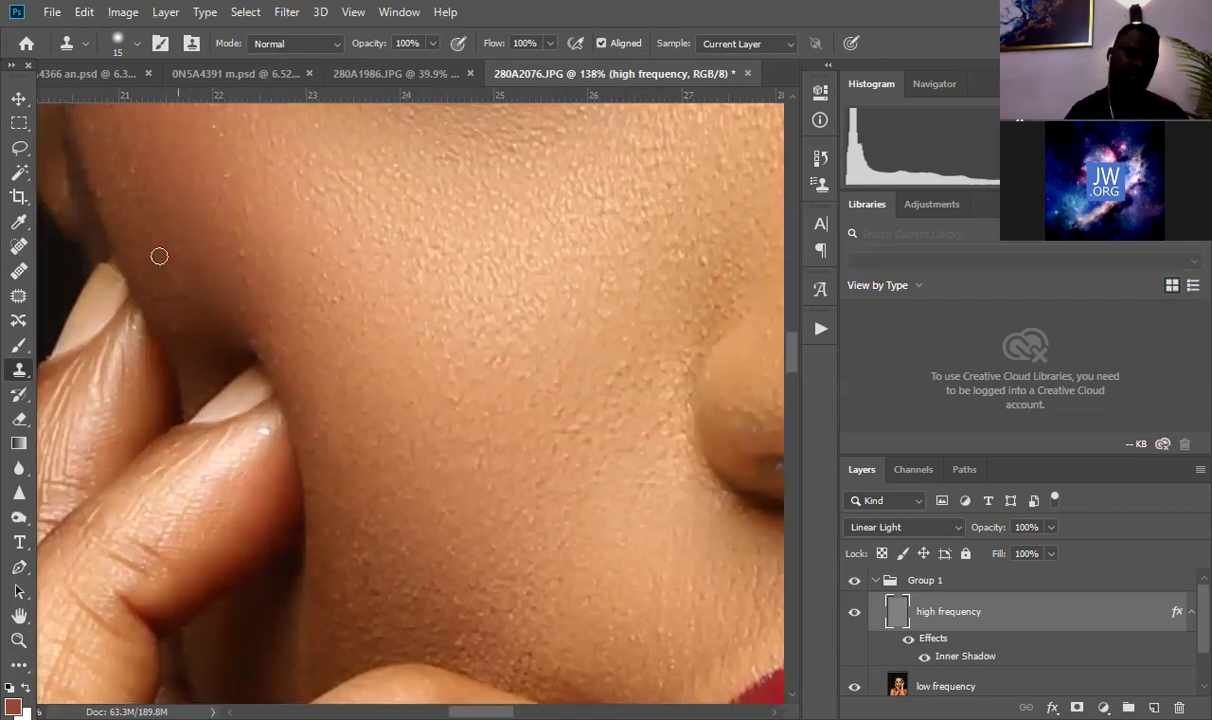
Step: Clone clean texture over the blemishes on the skin between the nose and the upper lip
{"action": "left_click_drag", "start_coordinate": [379, 330], "coordinate": [300, 200]}
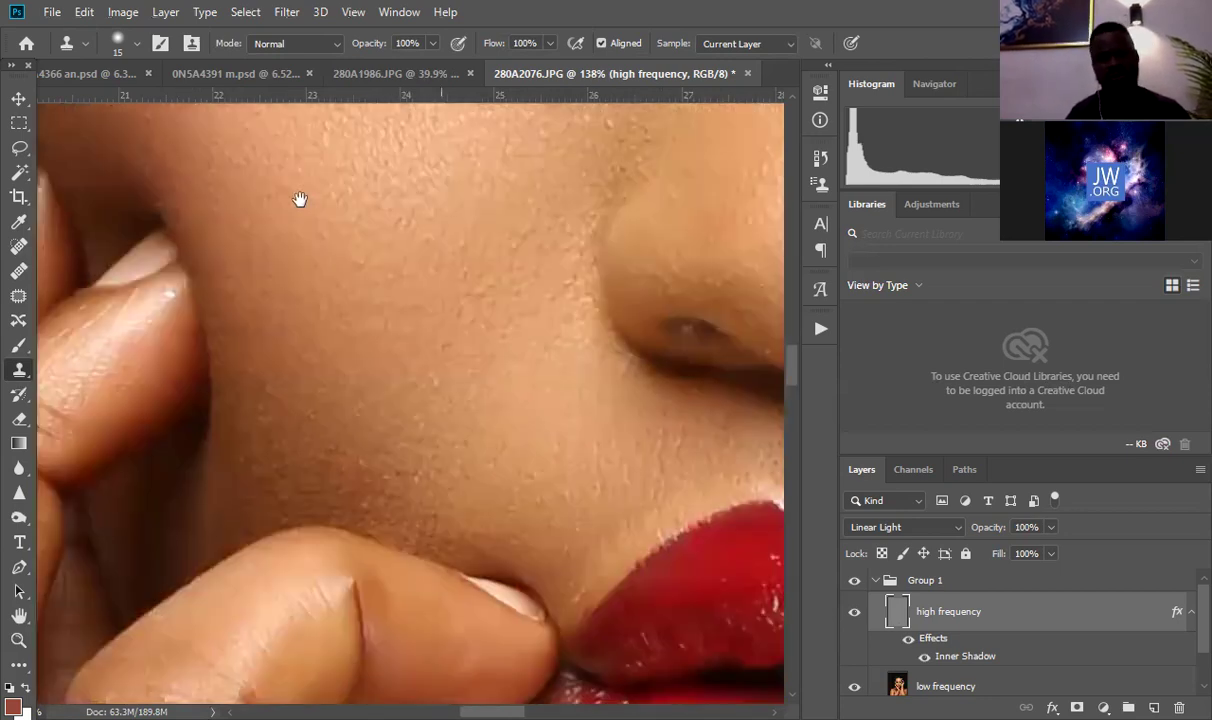
{"action": "left_click_drag", "start_coordinate": [396, 394], "coordinate": [205, 225]}
{"action": "left_click", "coordinate": [262, 316], "text": "alt"}
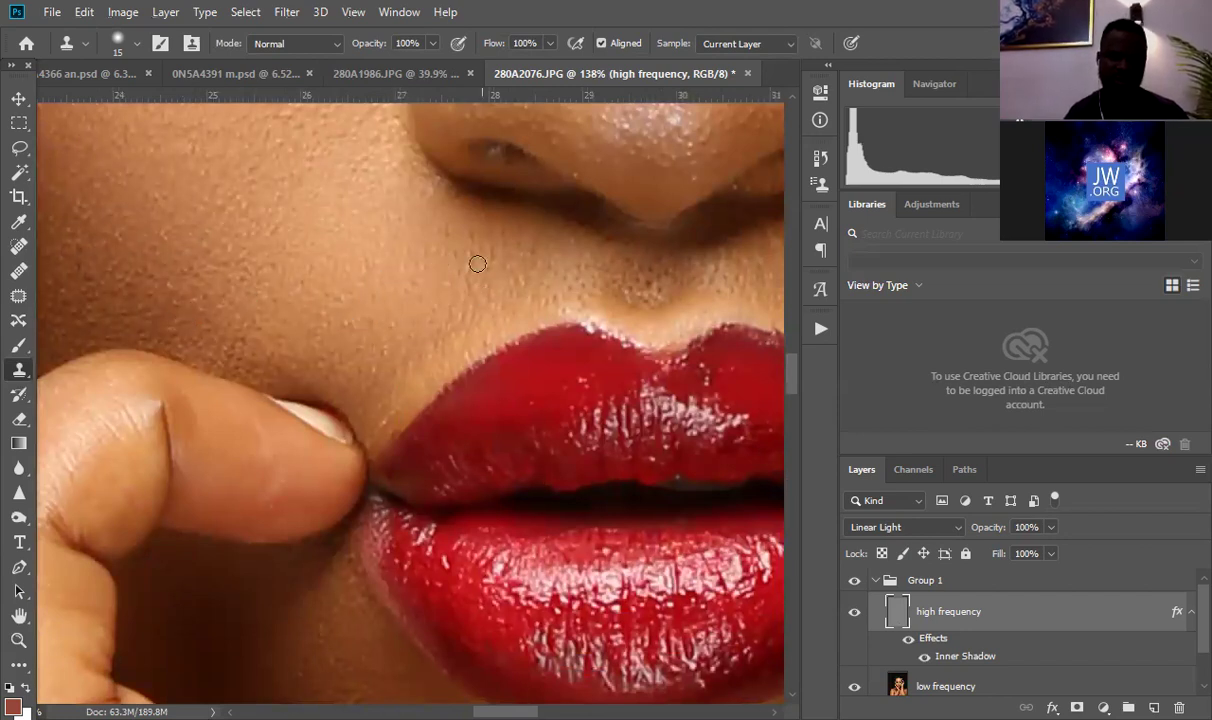
{"action": "left_click", "coordinate": [550, 247]}
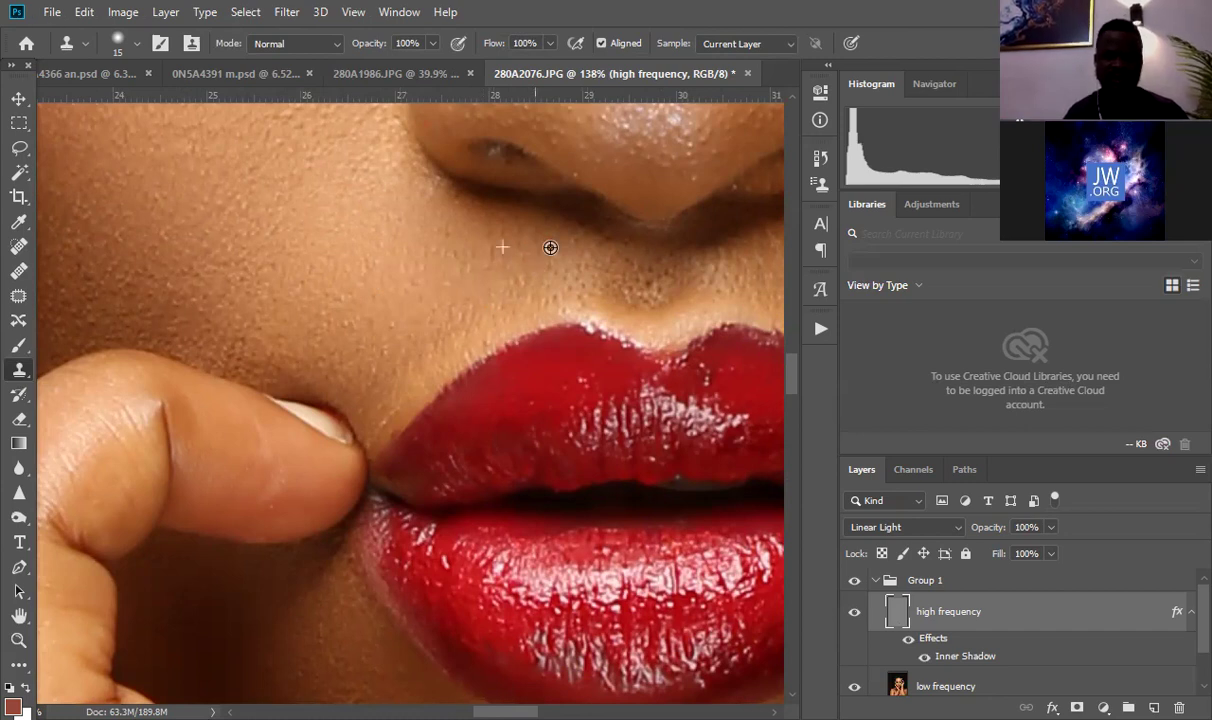
{"action": "left_click_drag", "start_coordinate": [549, 286], "coordinate": [403, 300]}
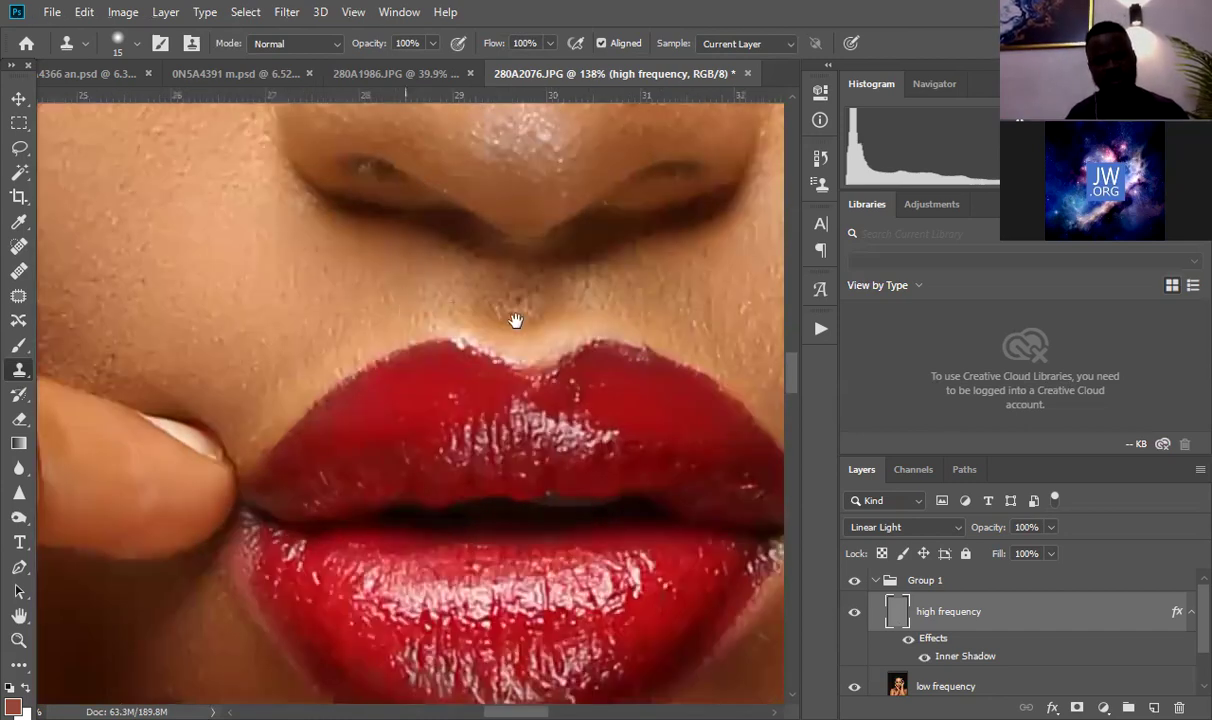
{"action": "left_click_drag", "start_coordinate": [448, 342], "coordinate": [380, 362]}
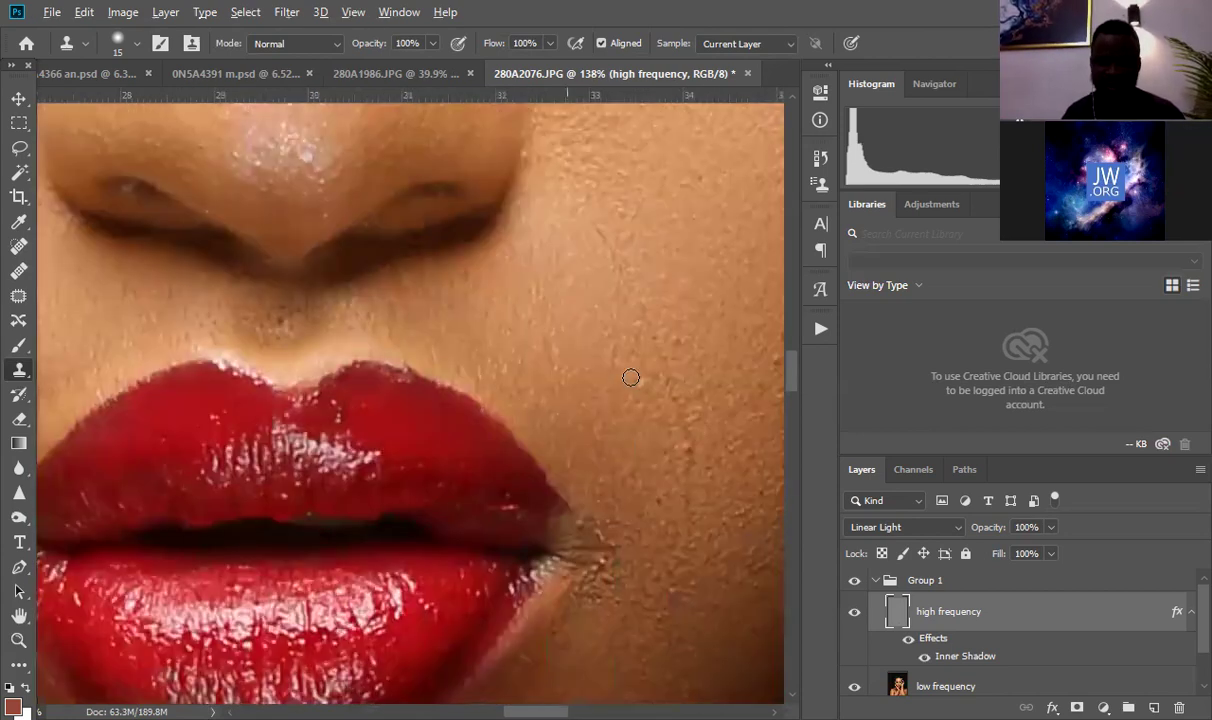
Step: Clone clean cheek texture over the creases and bumps at the corner of the mouth
{"action": "scroll", "coordinate": [628, 373], "scroll_direction": "right", "scroll_amount": 3}
{"action": "mouse_move", "coordinate": [587, 527]}
{"action": "left_mouse_down"}
{"action": "mouse_move", "coordinate": [618, 563]}
{"action": "mouse_move", "coordinate": [581, 608]}
{"action": "left_mouse_up"}
{"action": "mouse_move", "coordinate": [620, 542]}
{"action": "left_mouse_down"}
{"action": "mouse_move", "coordinate": [582, 586]}
{"action": "mouse_move", "coordinate": [653, 550]}
{"action": "mouse_move", "coordinate": [574, 550]}
{"action": "mouse_move", "coordinate": [606, 549]}
{"action": "mouse_move", "coordinate": [572, 557]}
{"action": "left_mouse_up"}
{"action": "left_click", "coordinate": [658, 550], "text": "alt"}
{"action": "left_click", "coordinate": [617, 541], "text": "alt"}
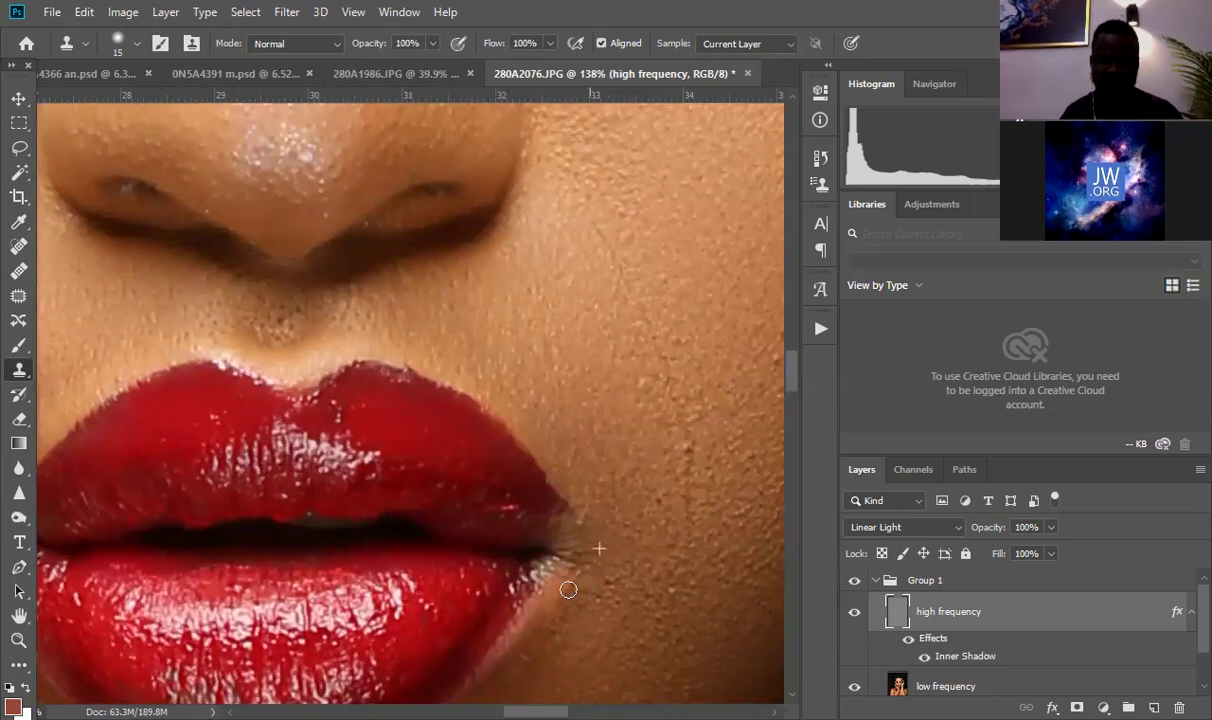
{"action": "left_click", "coordinate": [647, 544], "text": "alt"}
{"action": "left_click", "coordinate": [619, 551], "text": "alt"}
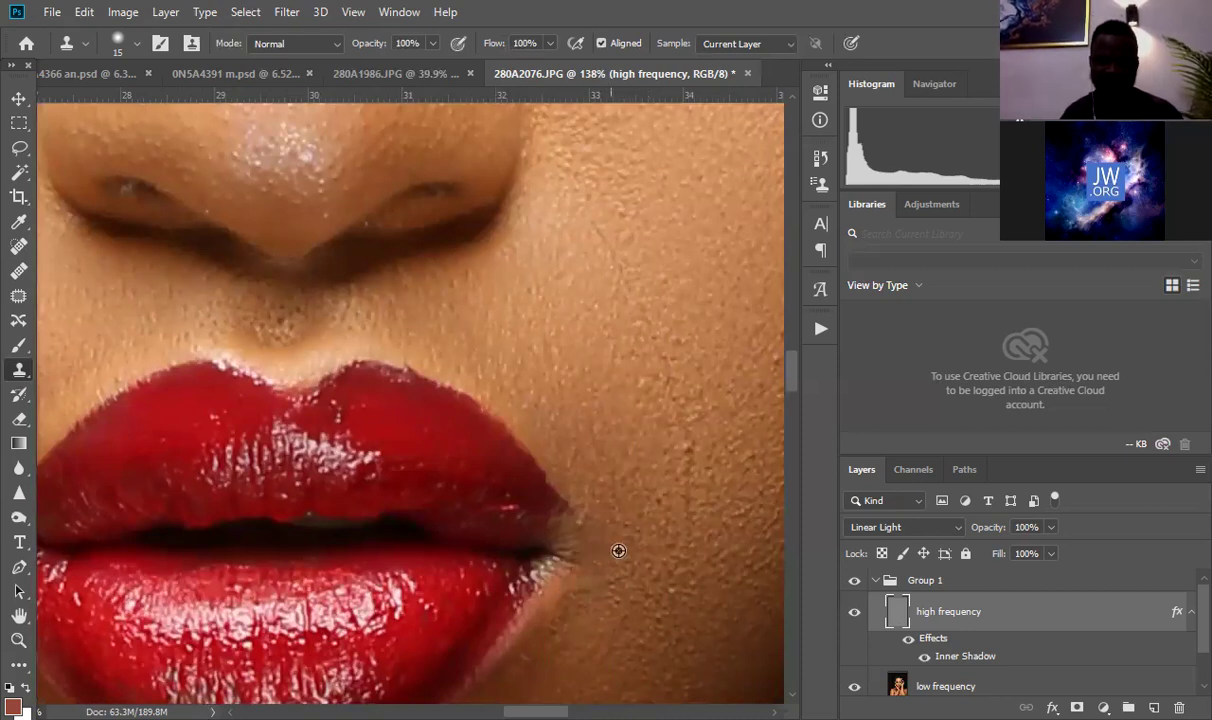
Step: Clone clean texture over the bumps on the cheek beside the mouth corner, and undo the last dab
{"action": "left_click_drag", "start_coordinate": [690, 429], "coordinate": [688, 537]}
{"action": "left_click_drag", "start_coordinate": [695, 421], "coordinate": [656, 478]}
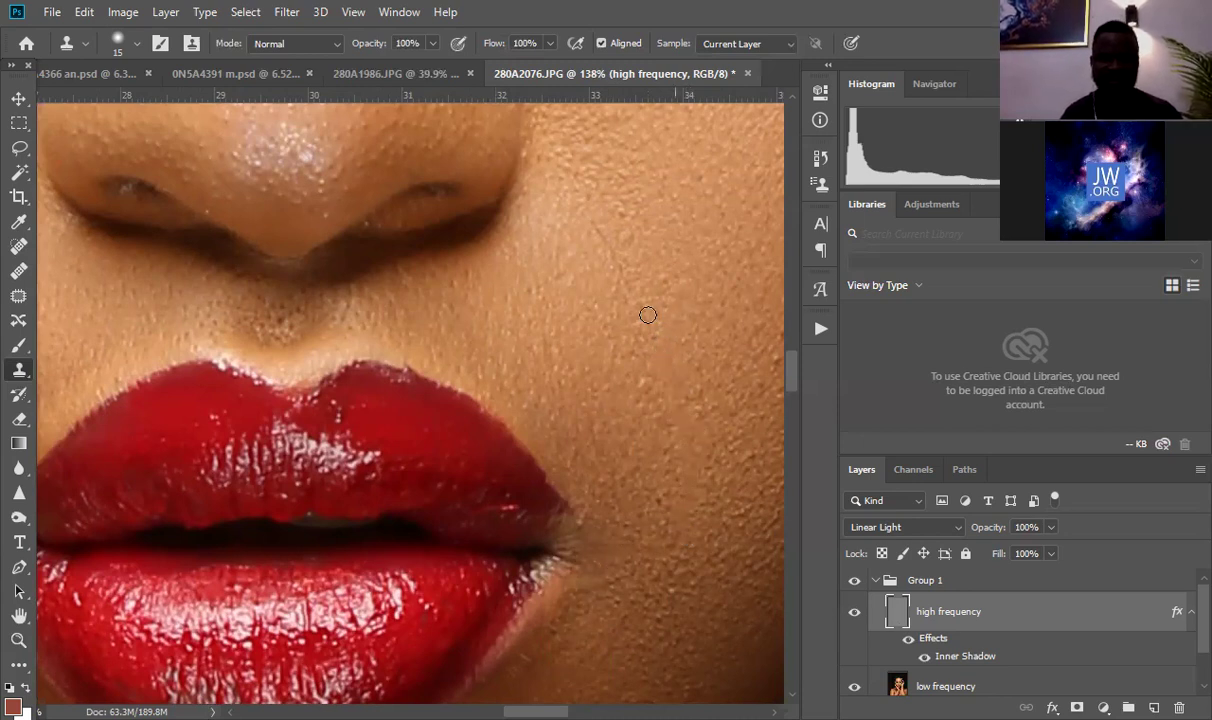
{"action": "left_click", "coordinate": [658, 265], "text": "alt"}
{"action": "left_click_drag", "start_coordinate": [656, 241], "coordinate": [484, 422]}
{"action": "left_click", "coordinate": [489, 433]}
{"action": "key", "text": "ctrl+z"}
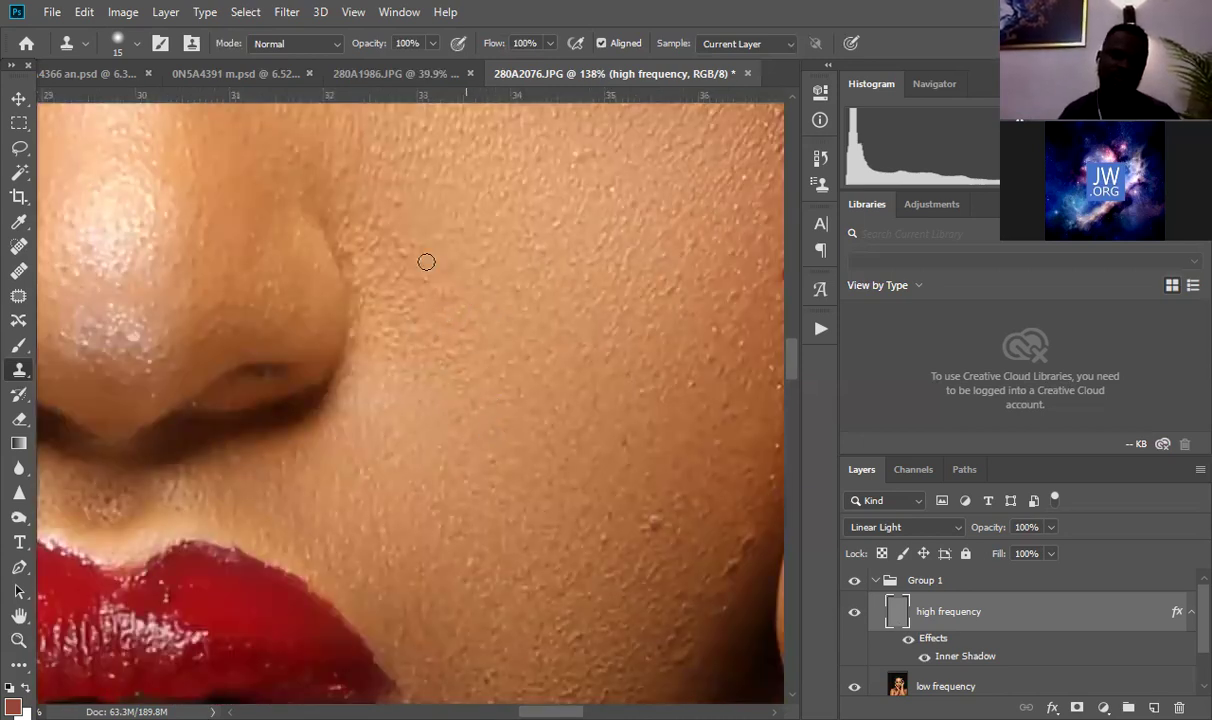
Step: Clone clean texture over the bumps across the middle of the cheek, between the nose, the mouth corner and the hand
{"action": "left_click", "coordinate": [652, 195], "text": "alt"}
{"action": "left_click", "coordinate": [669, 299]}
{"action": "left_click_drag", "start_coordinate": [481, 355], "coordinate": [311, 343]}
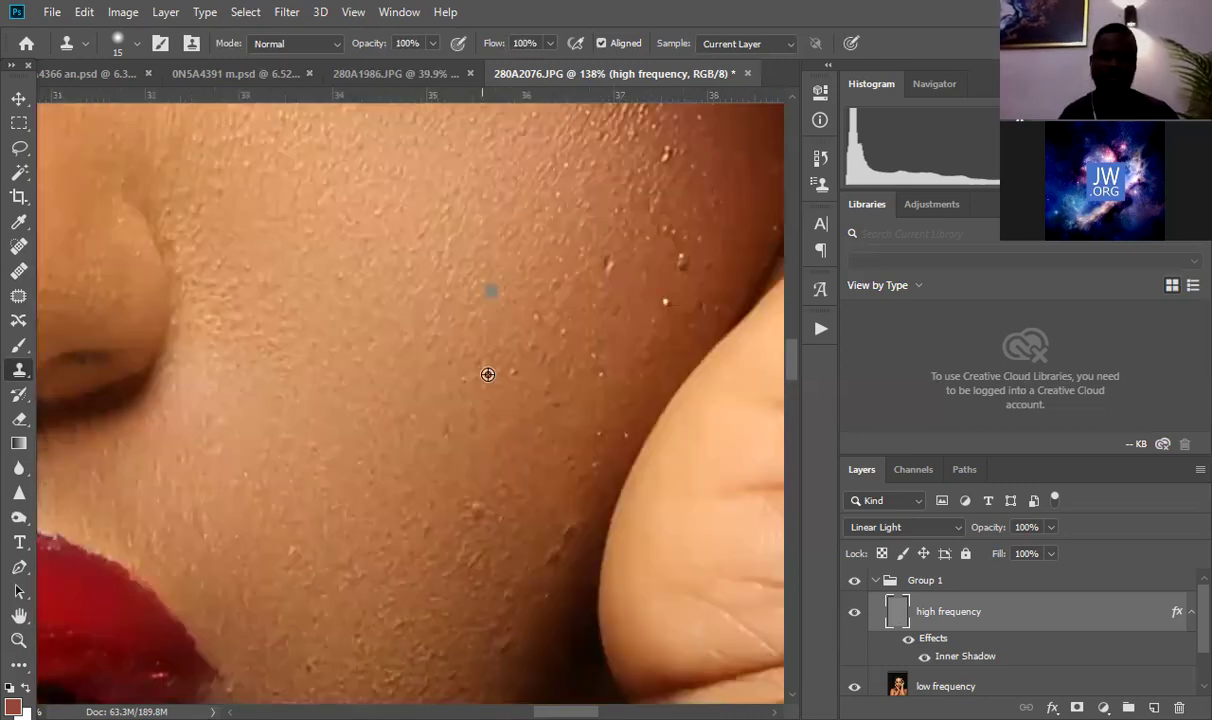
{"action": "left_click_drag", "start_coordinate": [534, 357], "coordinate": [537, 362]}
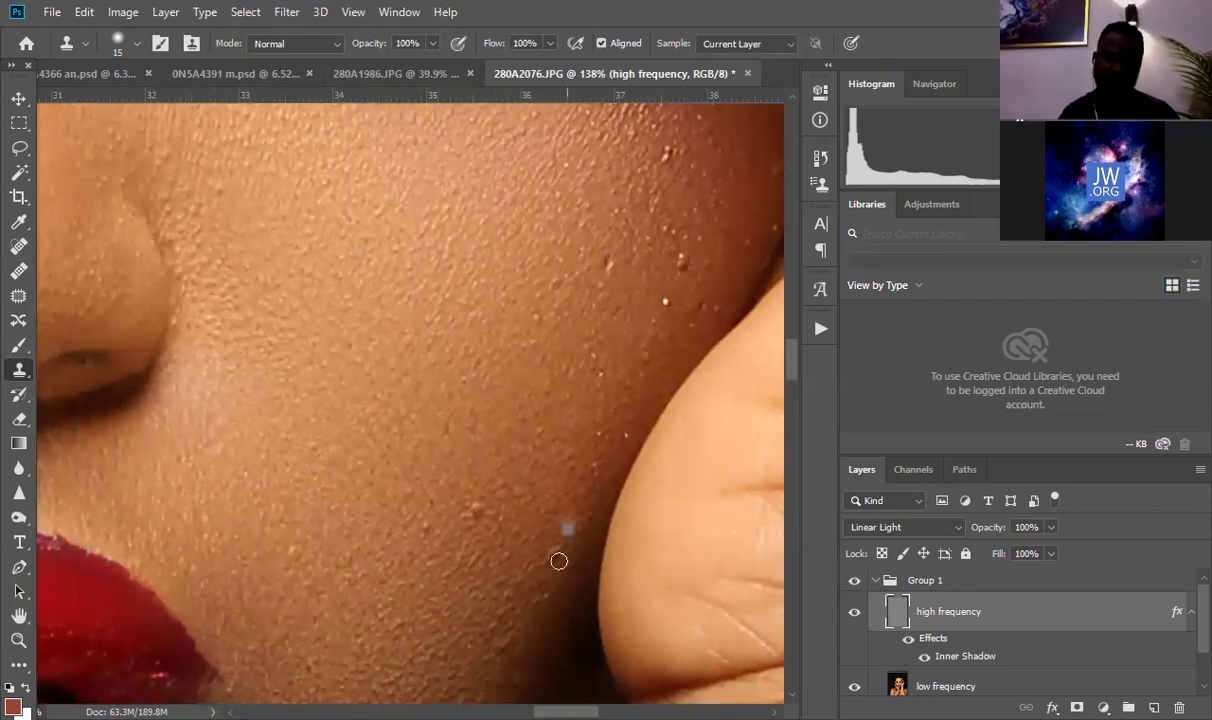
{"action": "left_click", "coordinate": [421, 541]}
{"action": "left_click", "coordinate": [371, 544], "text": "alt"}
{"action": "left_click", "coordinate": [292, 549]}
{"action": "left_click", "coordinate": [327, 576], "text": "alt"}
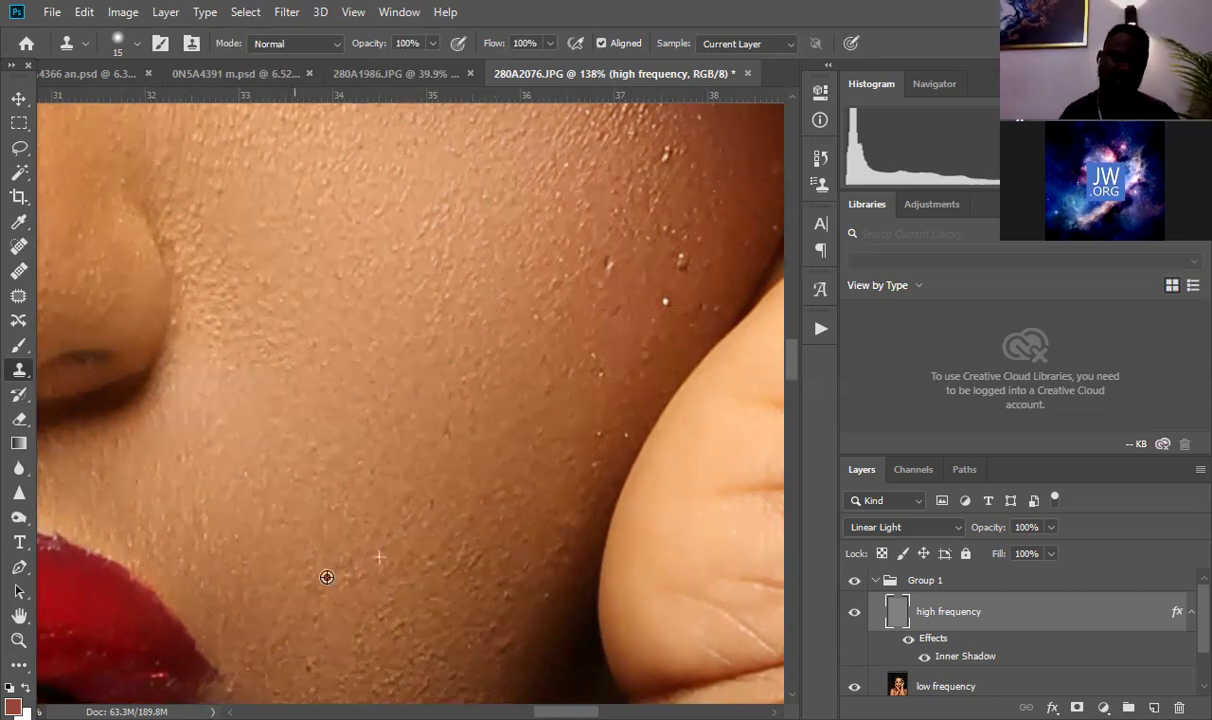
Step: Clone clean texture over the rough patches on the lower cheek, along the shadow beside the heel of the hand
{"action": "left_click_drag", "start_coordinate": [500, 580], "coordinate": [466, 404]}
{"action": "left_click", "coordinate": [464, 382], "text": "alt"}
{"action": "left_click", "coordinate": [492, 395]}
{"action": "left_click", "coordinate": [492, 345], "text": "alt"}
{"action": "left_click", "coordinate": [482, 451]}
{"action": "left_click", "coordinate": [481, 423]}
{"action": "left_click", "coordinate": [462, 451]}
Step: Clone clean texture over the small spots at the cheek's edge halfway up the palm
{"action": "left_click_drag", "start_coordinate": [475, 312], "coordinate": [398, 433]}
{"action": "left_click", "coordinate": [444, 395], "text": "alt"}
{"action": "left_click", "coordinate": [484, 417]}
{"action": "left_click", "coordinate": [464, 401], "text": "alt"}
{"action": "left_click", "coordinate": [484, 398]}
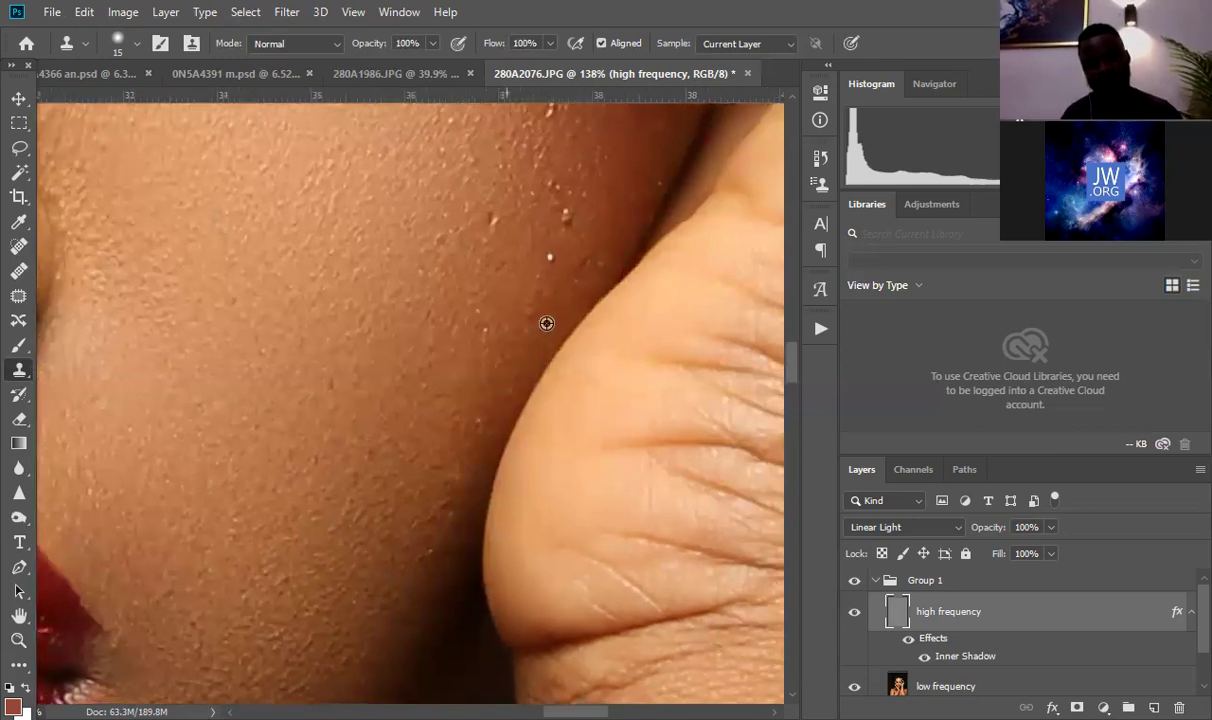
Step: Clone clean texture over the raised spots and the white dot on the outer cheek near the palm's upper edge
{"action": "left_click", "coordinate": [567, 223]}
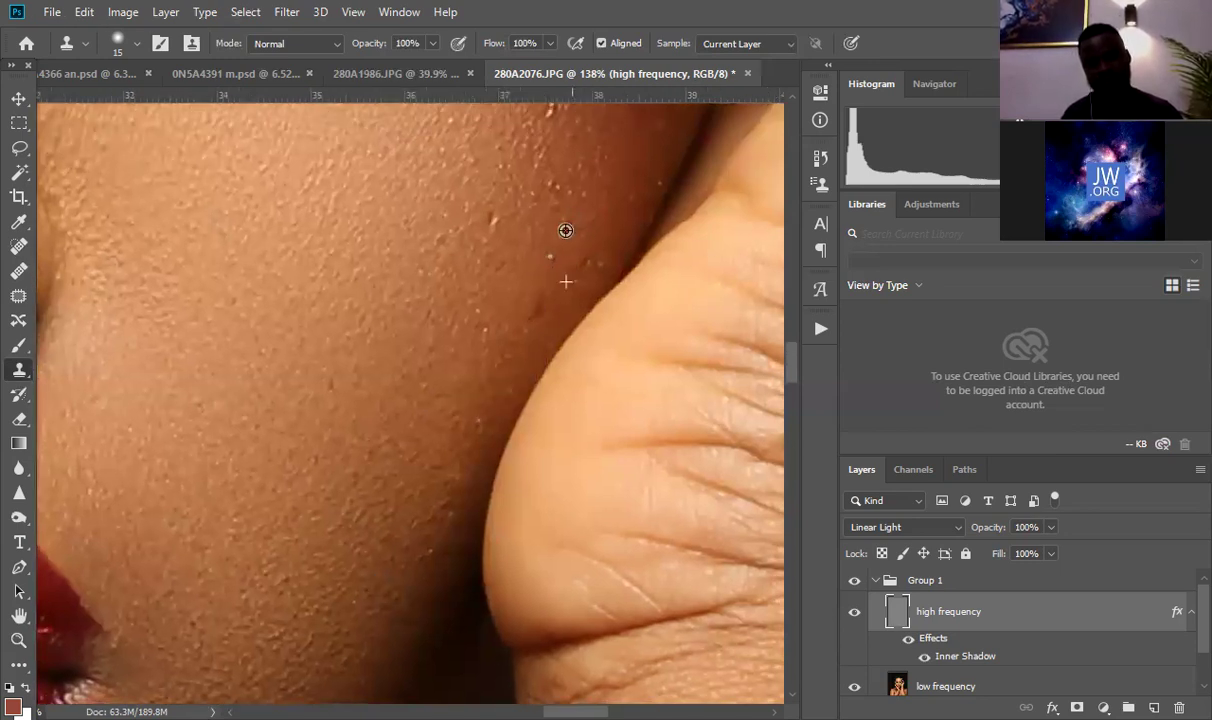
{"action": "left_click", "coordinate": [556, 271]}
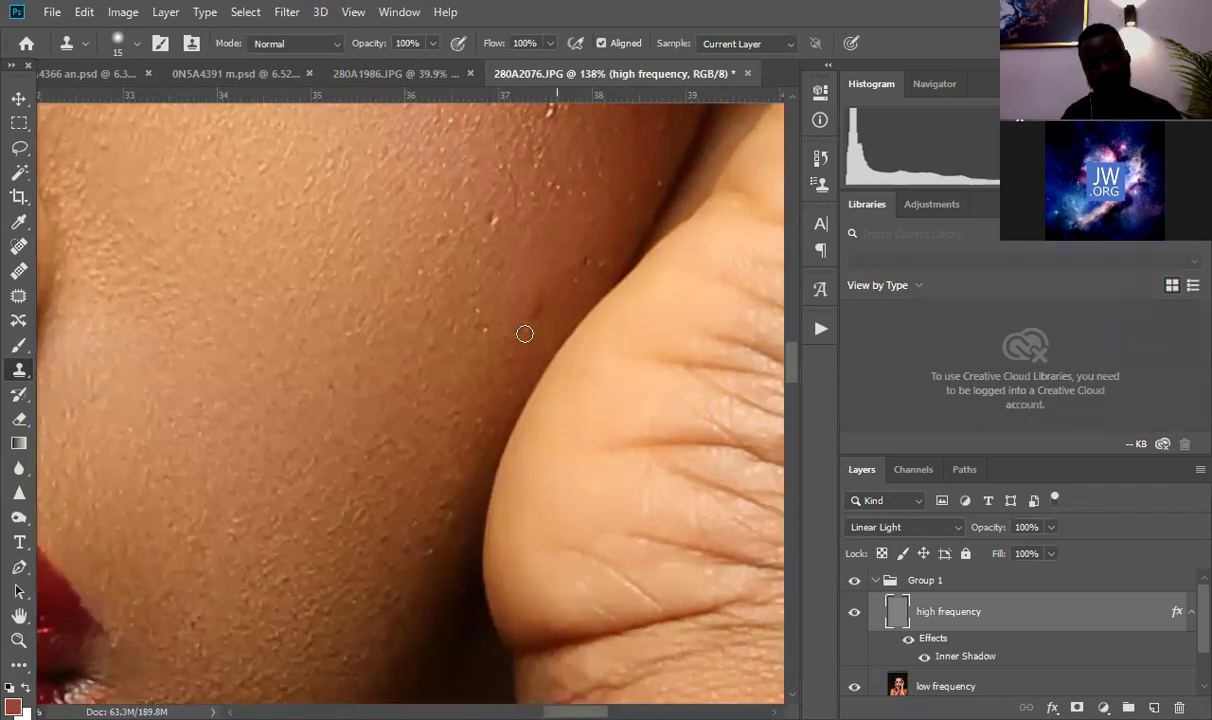
{"action": "left_click", "coordinate": [539, 295], "text": "alt"}
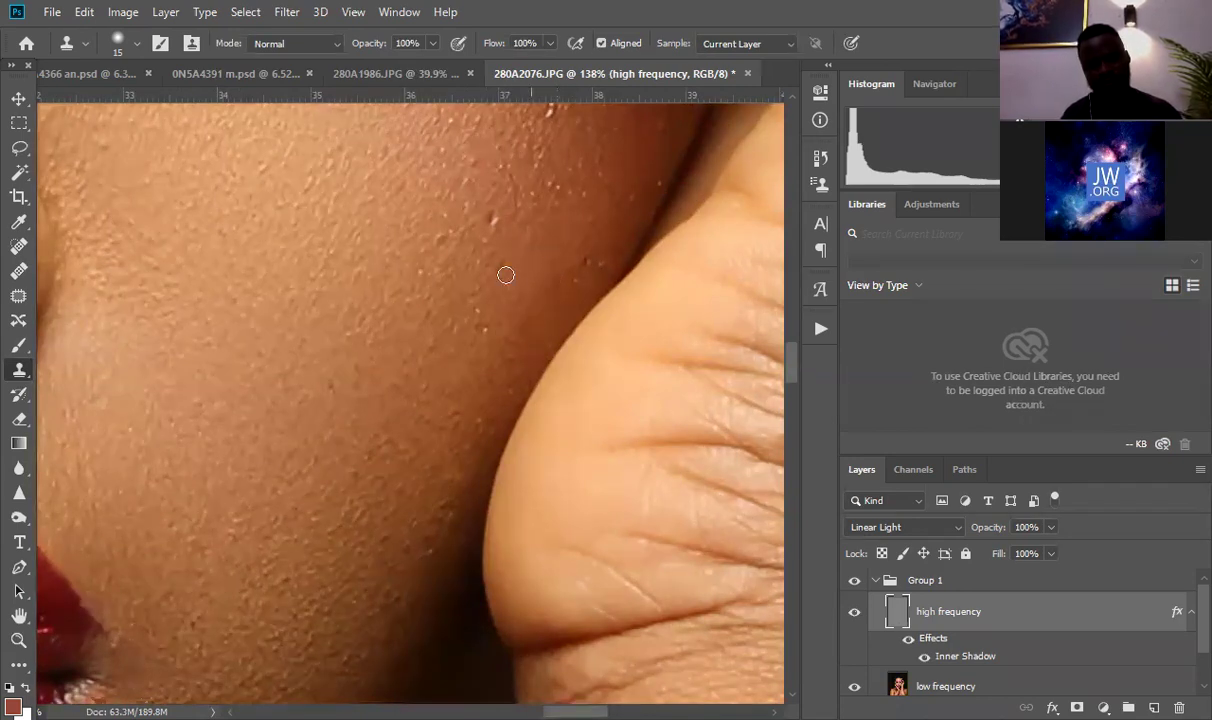
{"action": "left_click", "coordinate": [505, 276], "text": "alt"}
{"action": "mouse_move", "coordinate": [510, 286]}
{"action": "left_mouse_down"}
{"action": "mouse_move", "coordinate": [585, 269]}
{"action": "mouse_move", "coordinate": [547, 298]}
{"action": "mouse_move", "coordinate": [490, 246]}
{"action": "left_mouse_up"}
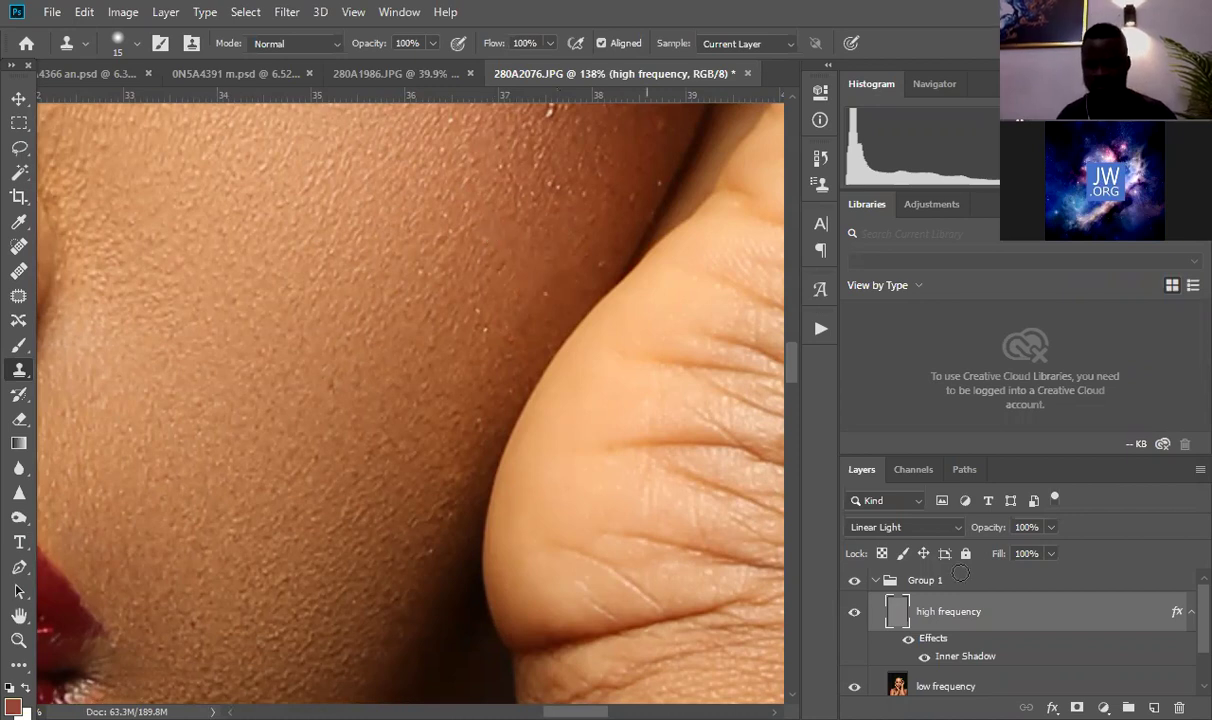
Step: Try clearing the layer style of the high frequency layer, and undo the change
{"action": "scroll", "coordinate": [968, 577], "scroll_direction": "down", "scroll_amount": 1}
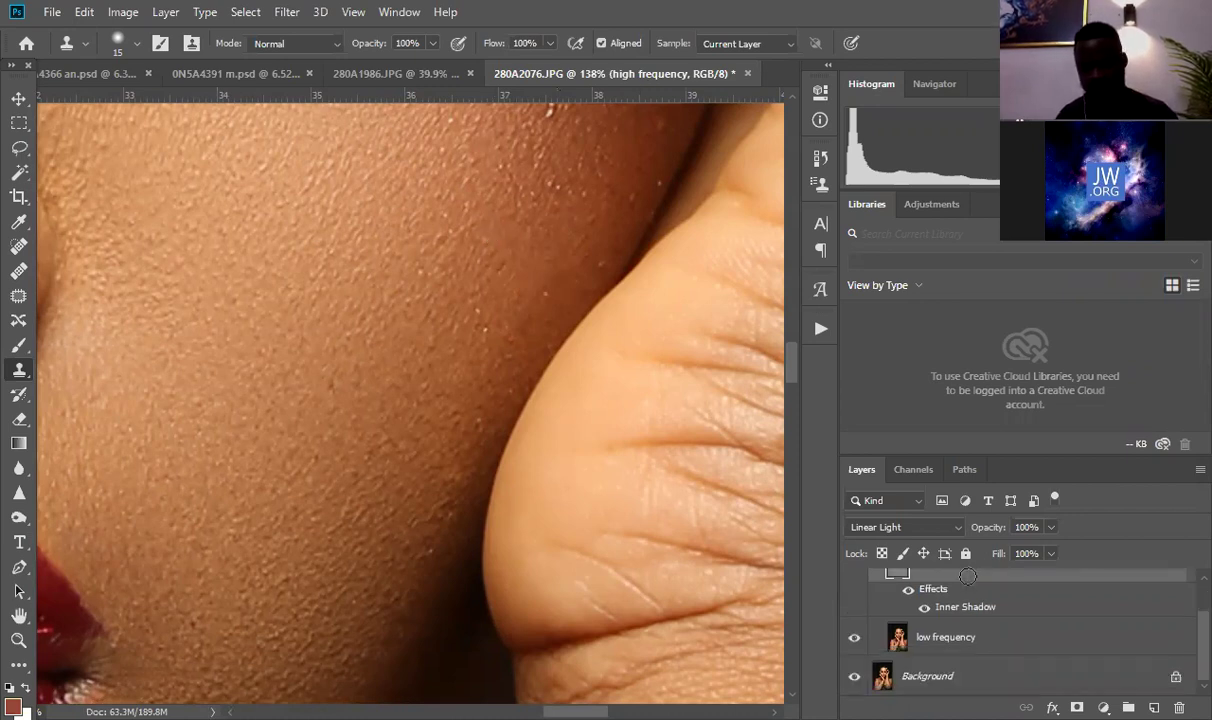
{"action": "scroll", "coordinate": [968, 577], "scroll_direction": "up", "scroll_amount": 1}
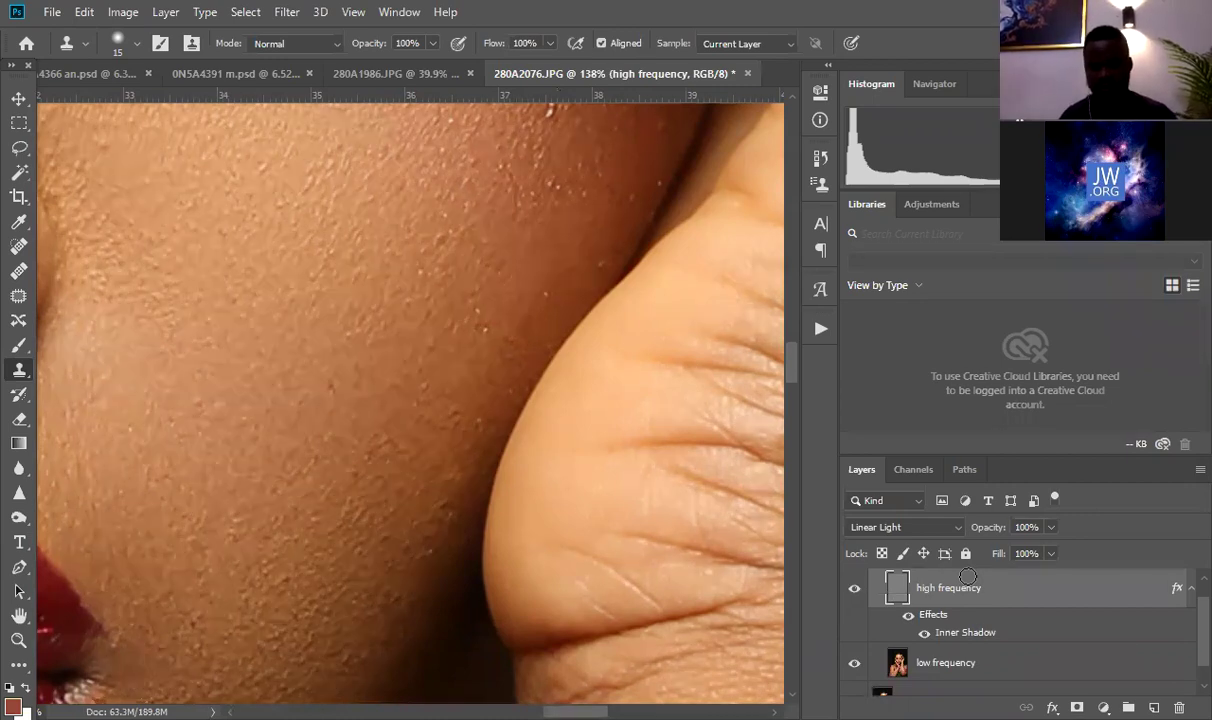
{"action": "right_click", "coordinate": [968, 577]}
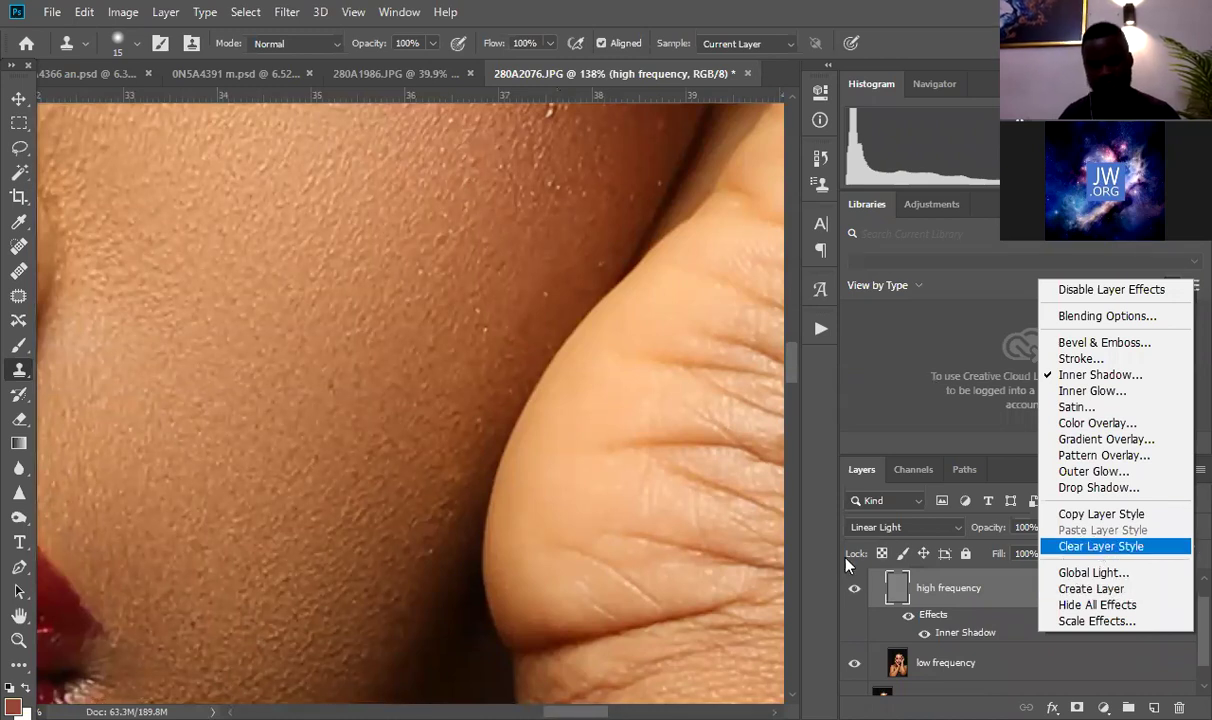
{"action": "left_click", "coordinate": [1100, 546]}
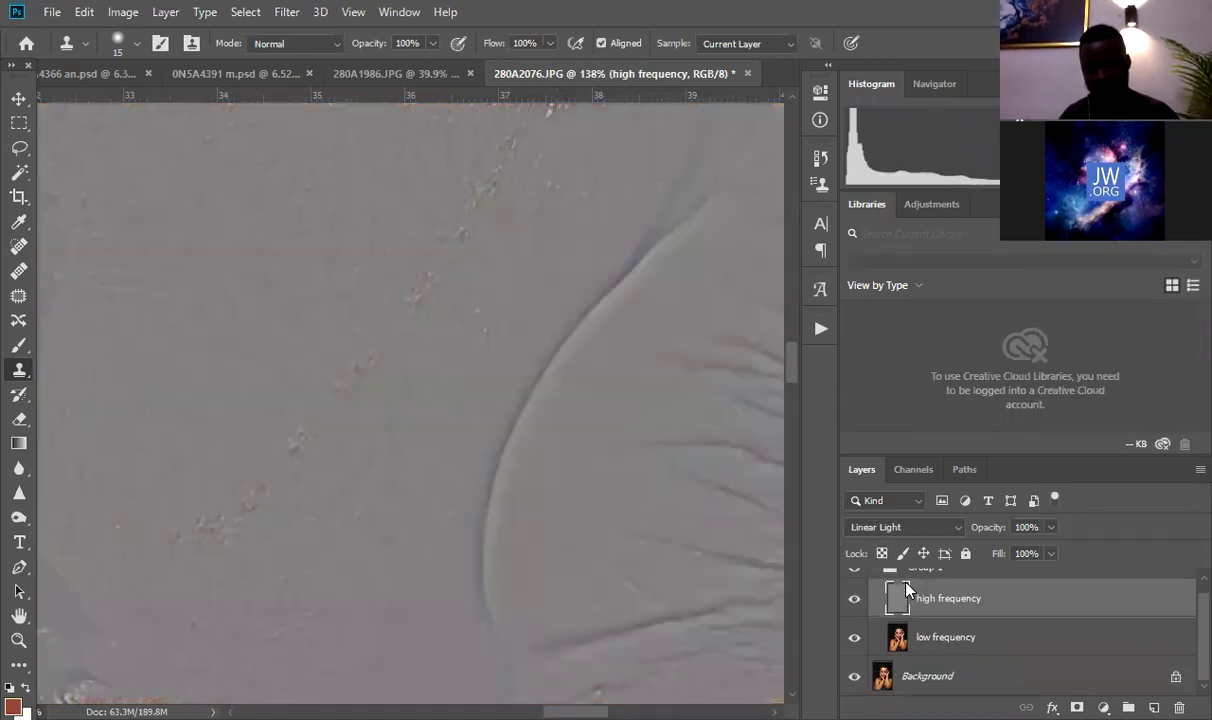
{"action": "key", "text": "ctrl+z"}
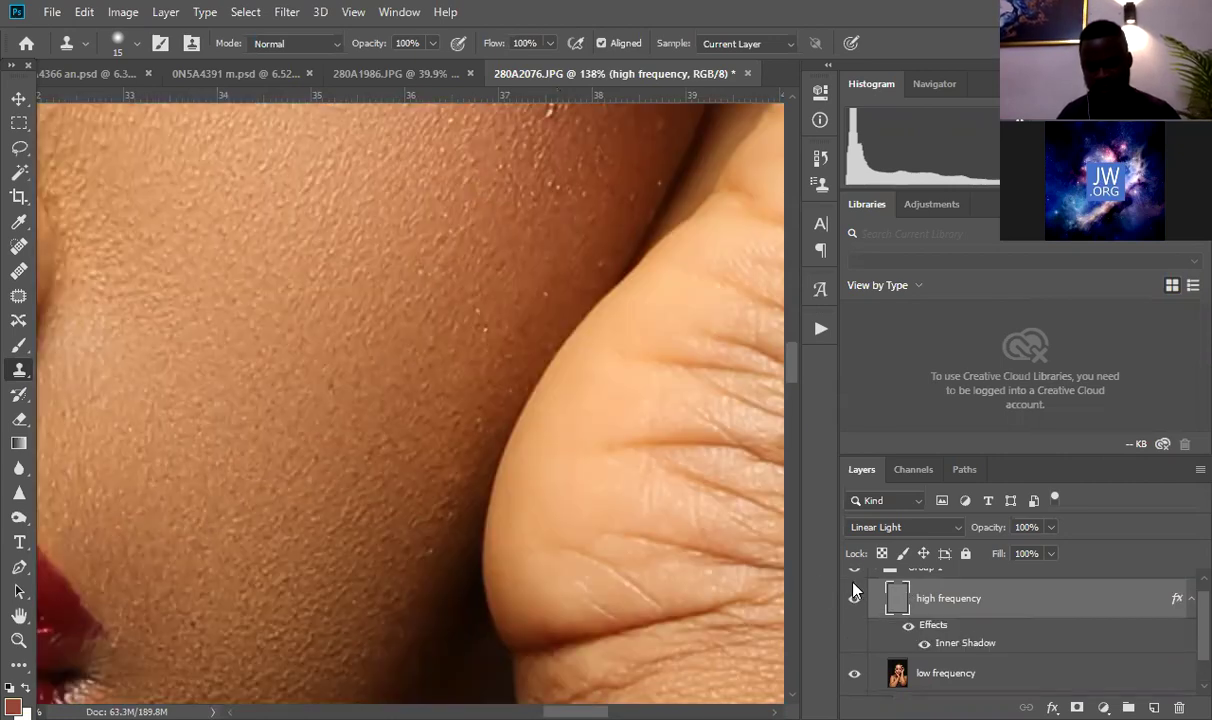
{"action": "key", "text": "ctrl+z"}
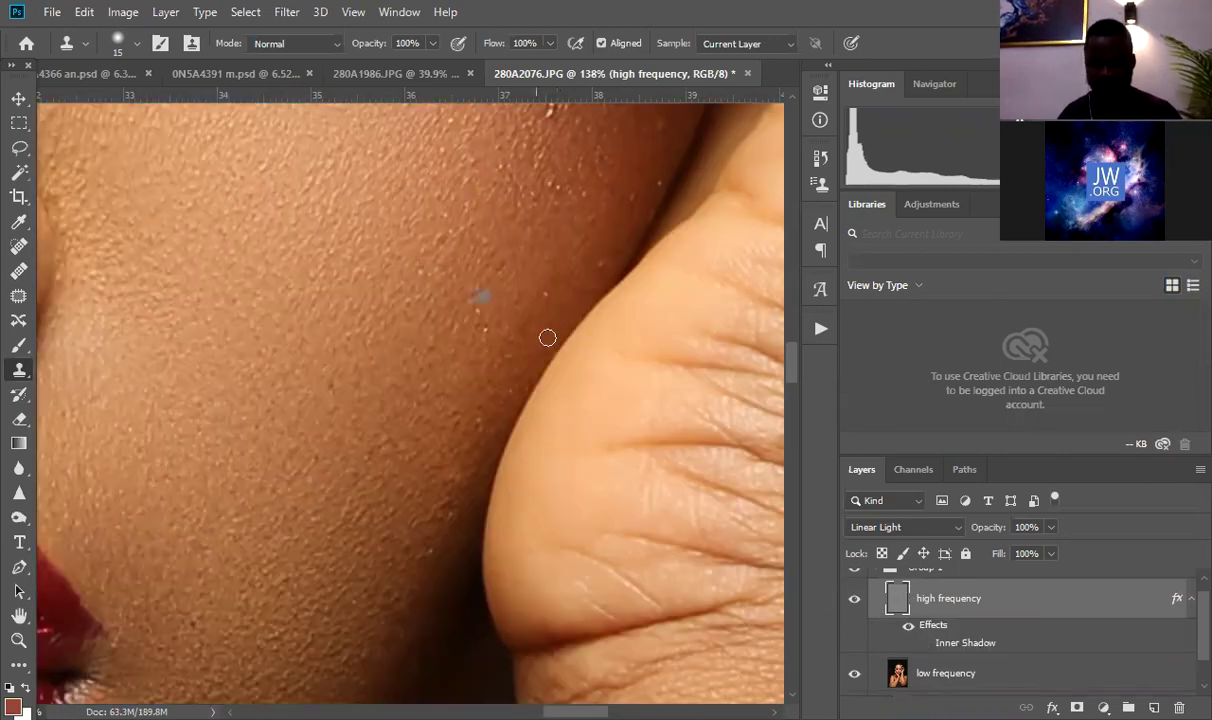
Step: Hide the frequency separation layers to compare the outer cheek with the original, and show them again
{"action": "mouse_move", "coordinate": [422, 288]}
{"action": "left_mouse_down"}
{"action": "mouse_move", "coordinate": [426, 384]}
{"action": "mouse_move", "coordinate": [449, 418]}
{"action": "left_mouse_up"}
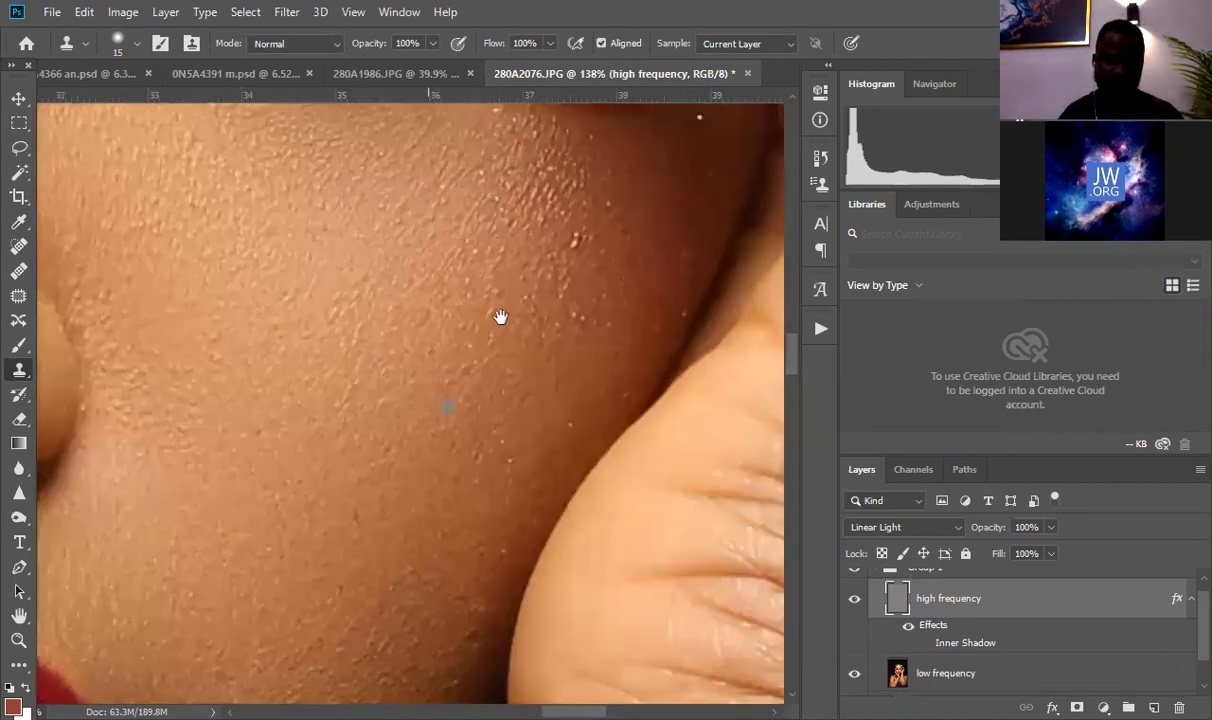
{"action": "left_click_drag", "start_coordinate": [417, 378], "coordinate": [368, 433]}
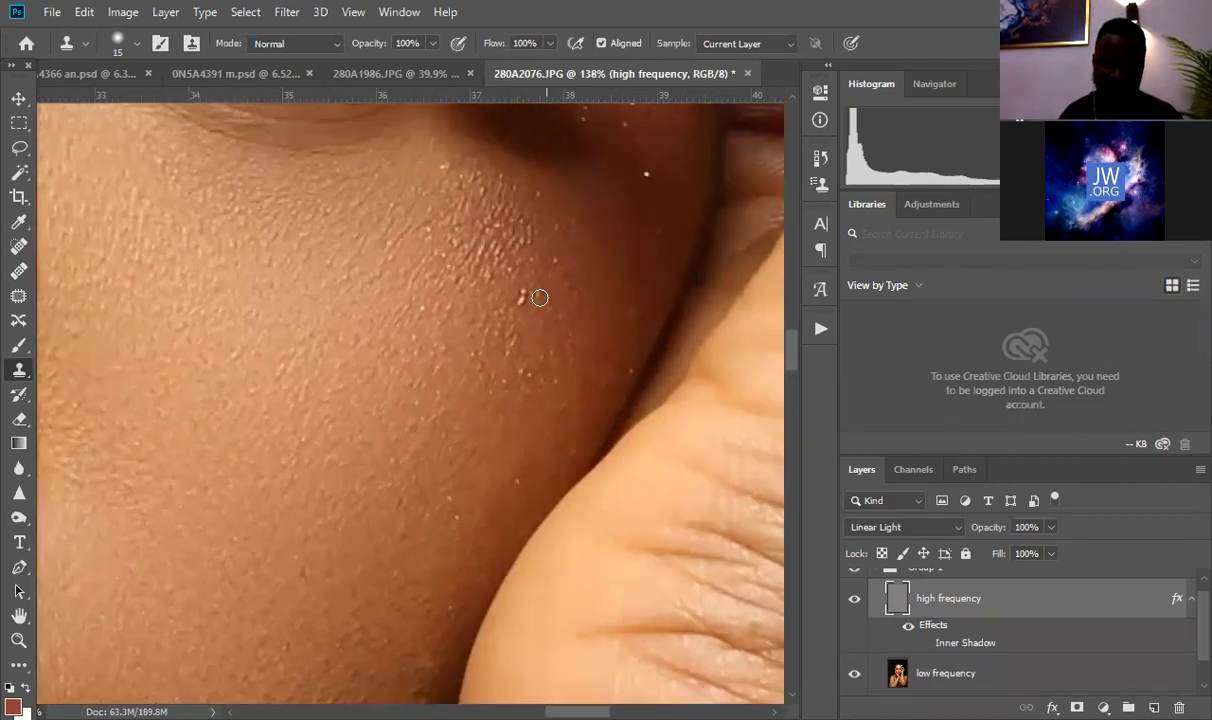
{"action": "left_click", "coordinate": [853, 600]}
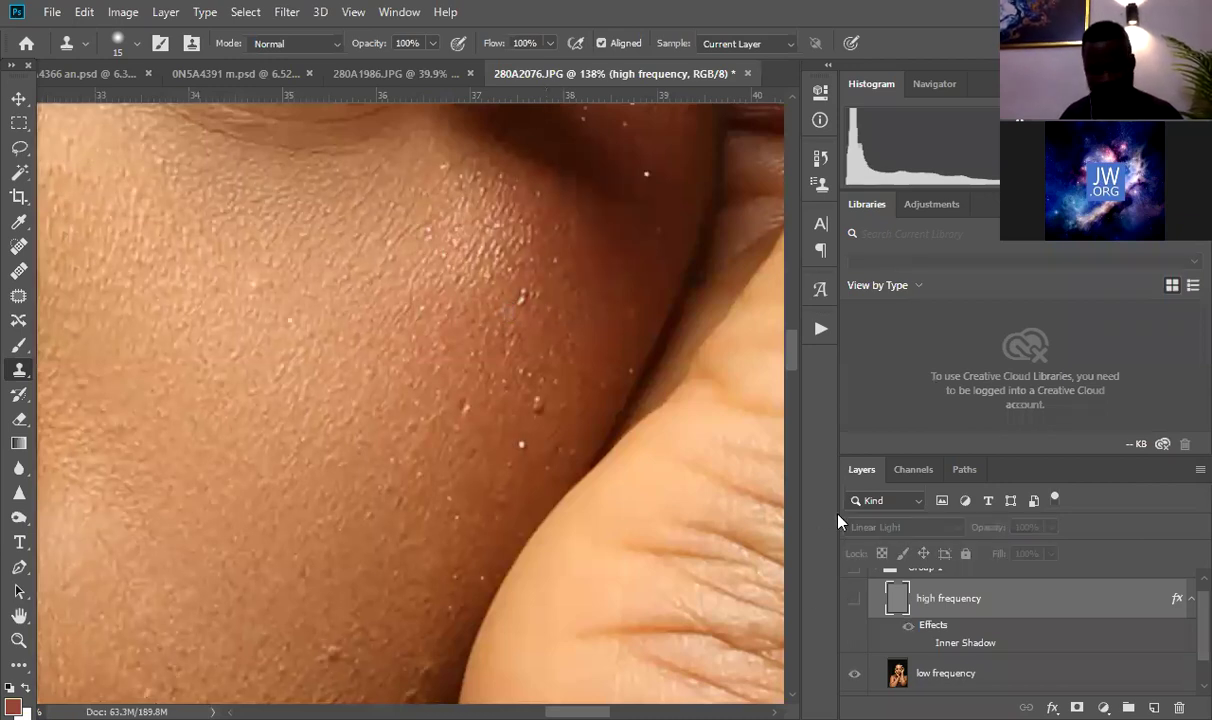
{"action": "key", "text": "ctrl+z"}
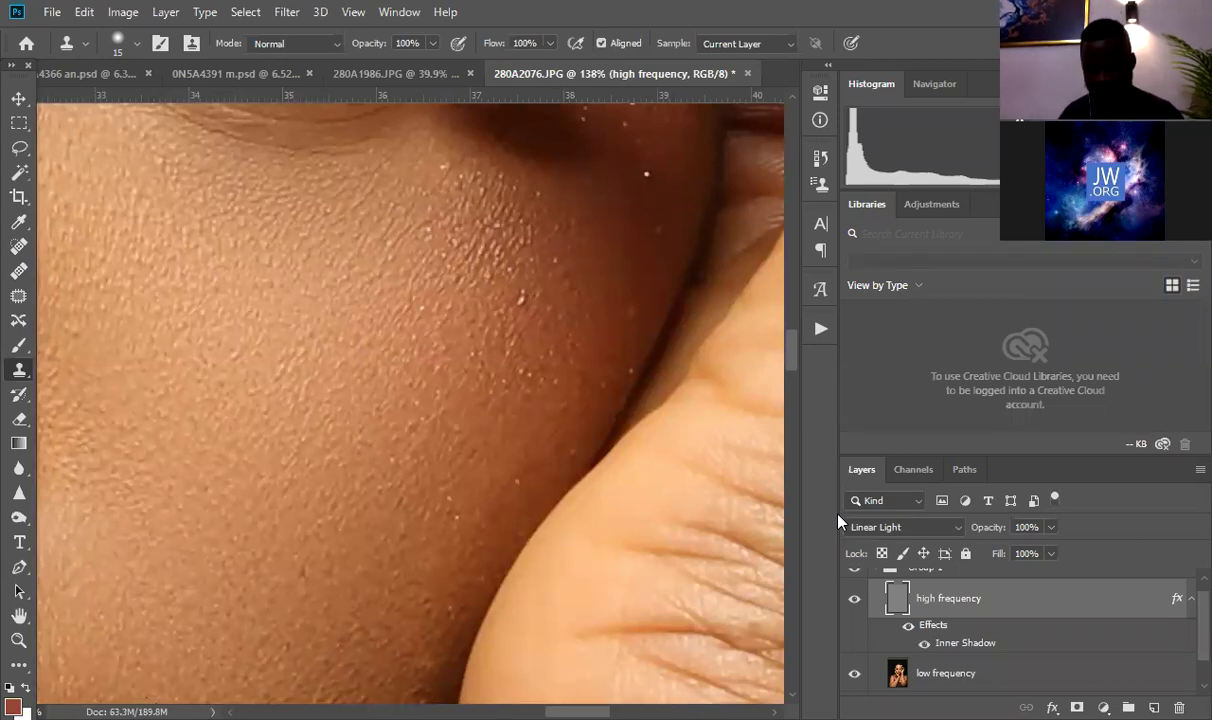
{"action": "key", "text": "ctrl+z"}
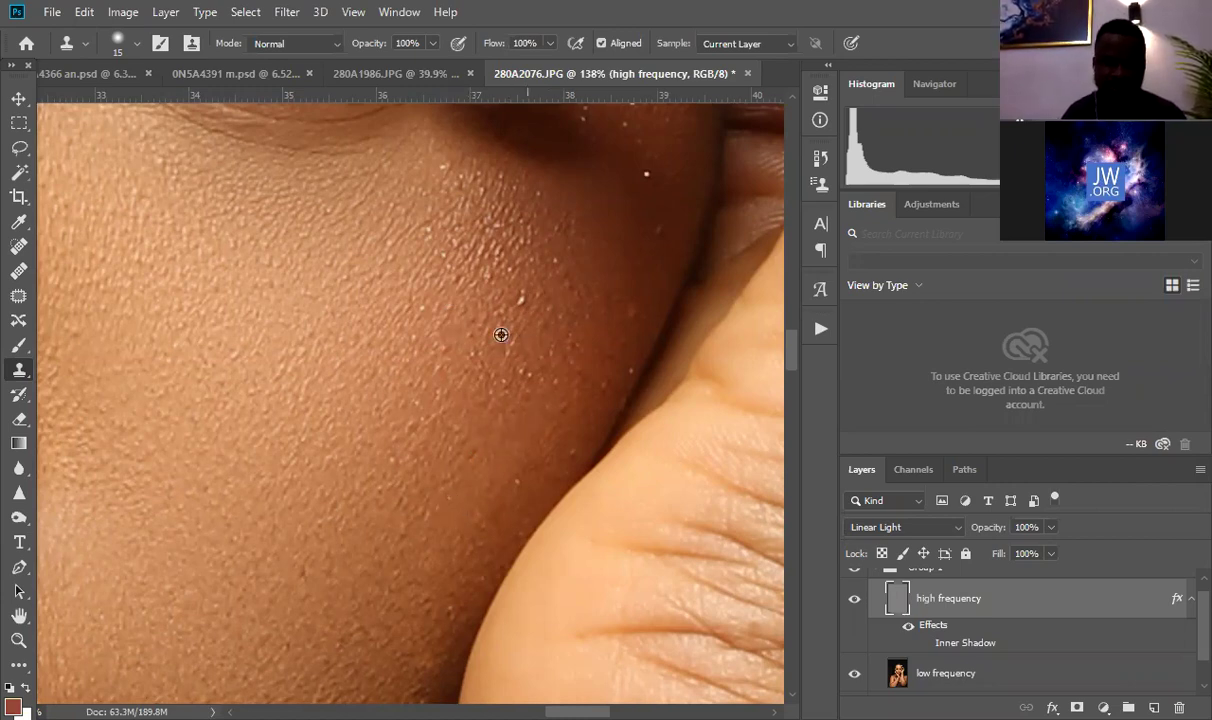
Step: Clone clean texture over the white specks on the shaded outer cheek beside the hand
{"action": "left_click", "coordinate": [624, 314]}
{"action": "left_click", "coordinate": [660, 262], "text": "alt"}
{"action": "mouse_move", "coordinate": [625, 314]}
{"action": "left_mouse_down"}
{"action": "mouse_move", "coordinate": [672, 244]}
{"action": "mouse_move", "coordinate": [656, 229]}
{"action": "left_mouse_up"}
{"action": "left_click", "coordinate": [651, 178]}
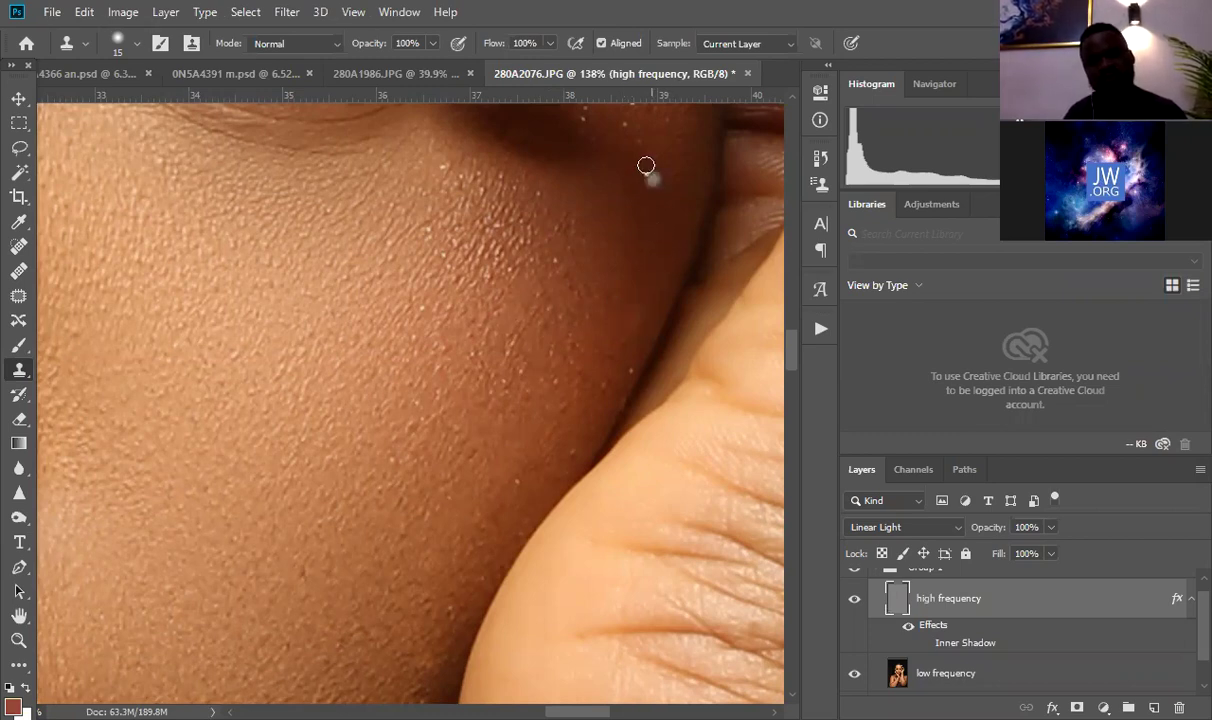
{"action": "left_click", "coordinate": [614, 301], "text": "alt"}
{"action": "left_click", "coordinate": [530, 192]}
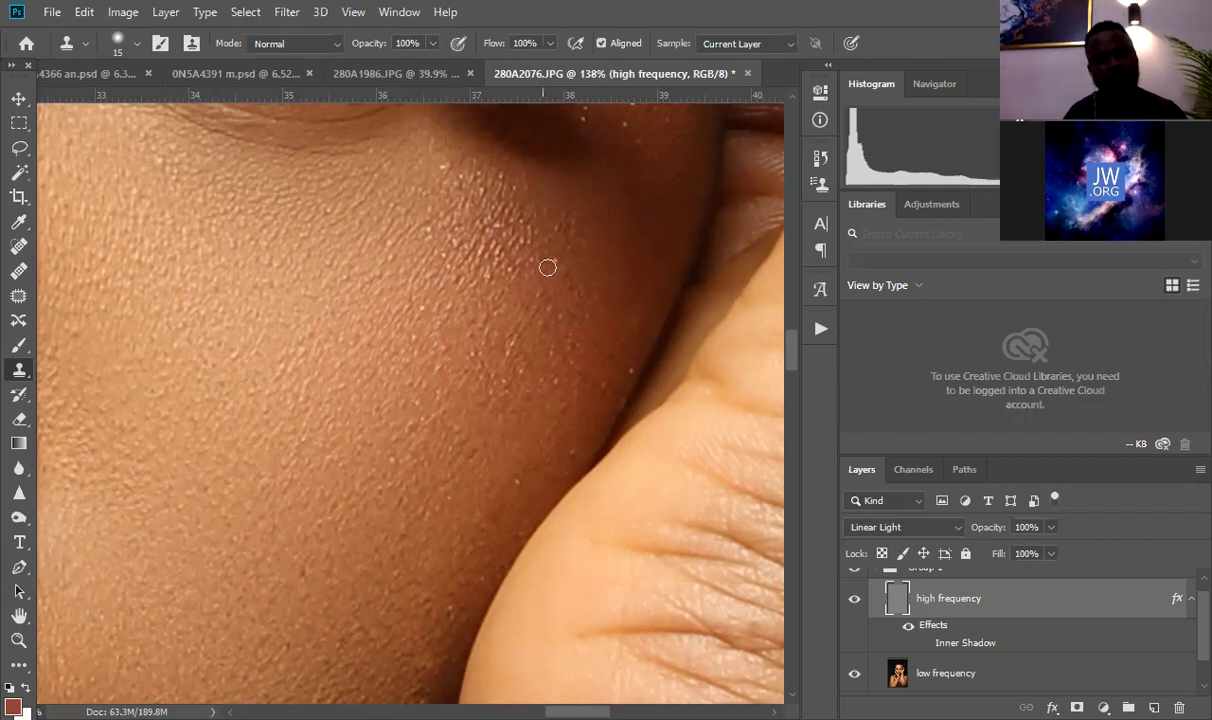
Step: Clone clean texture over the bright bumps at the top of the cheek, just below the under-eye shadow
{"action": "left_click", "coordinate": [539, 160], "text": "alt"}
{"action": "left_click", "coordinate": [452, 170]}
{"action": "left_click", "coordinate": [427, 187], "text": "alt"}
{"action": "left_click", "coordinate": [390, 141]}
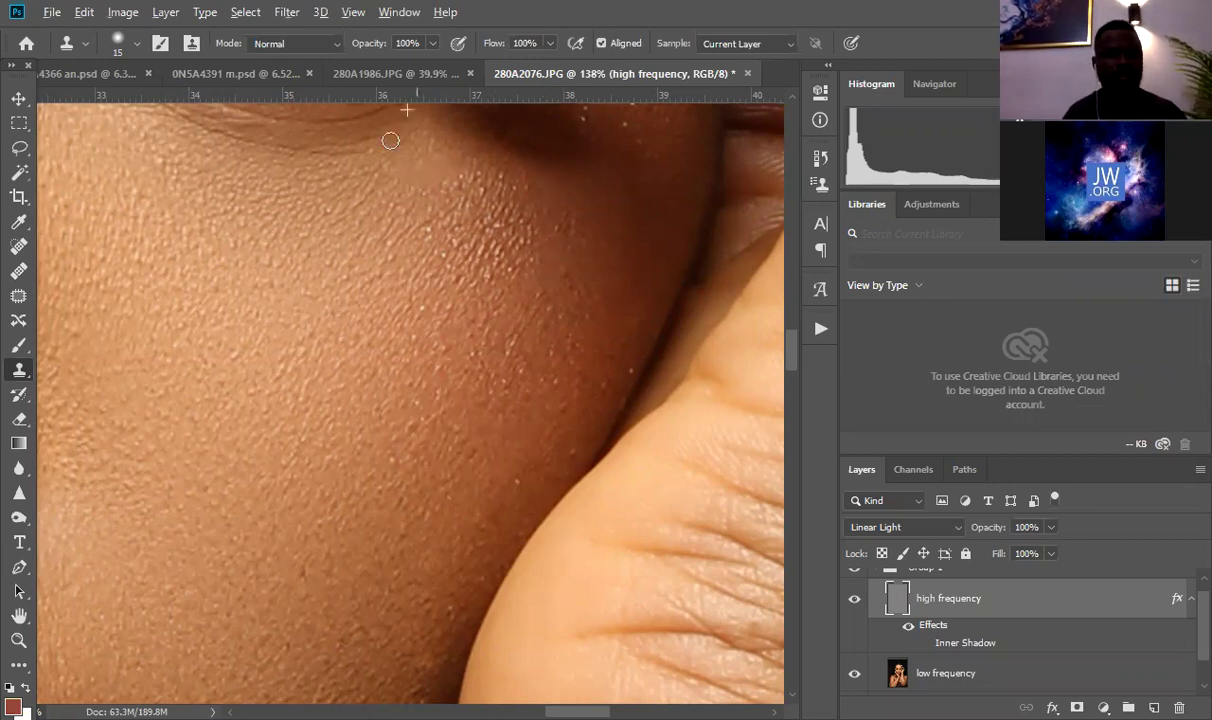
Step: Clone smooth texture over the bumpy skin under the outer half of the eye, beside the fingertip
{"action": "mouse_move", "coordinate": [336, 161]}
{"action": "left_mouse_down"}
{"action": "mouse_move", "coordinate": [417, 365]}
{"action": "mouse_move", "coordinate": [417, 341]}
{"action": "left_mouse_up"}
{"action": "left_click", "coordinate": [480, 337], "text": "alt"}
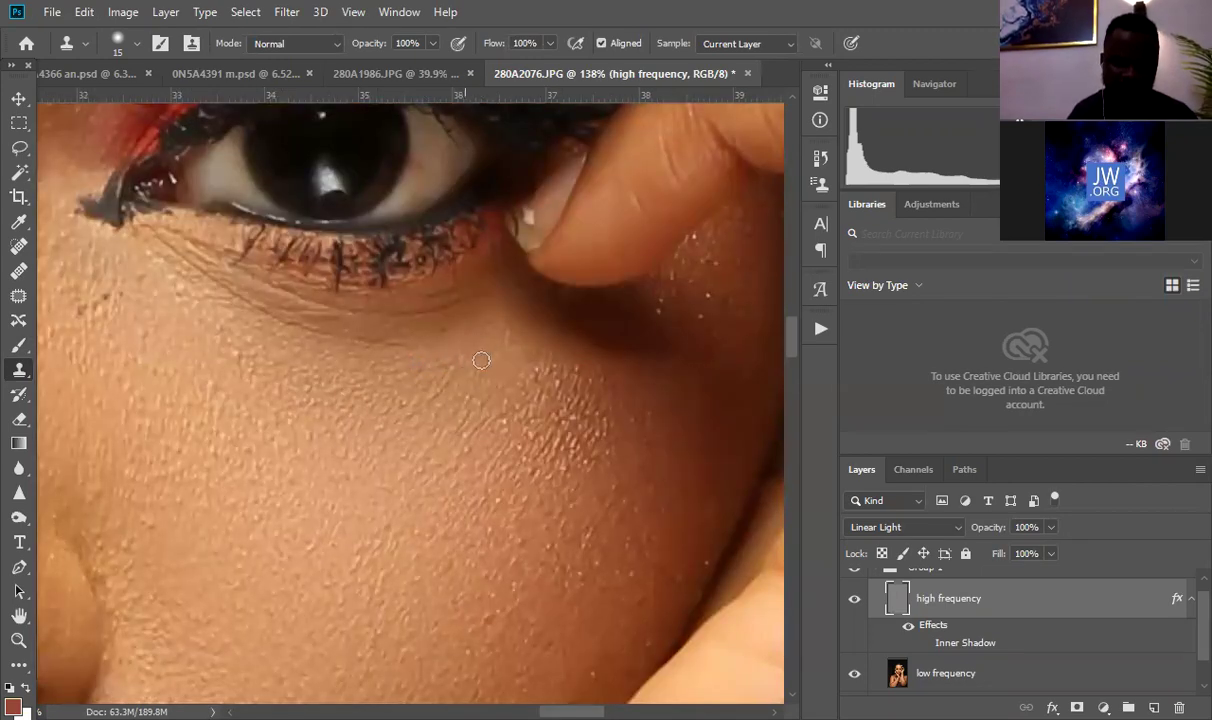
{"action": "left_click_drag", "start_coordinate": [440, 391], "coordinate": [438, 393]}
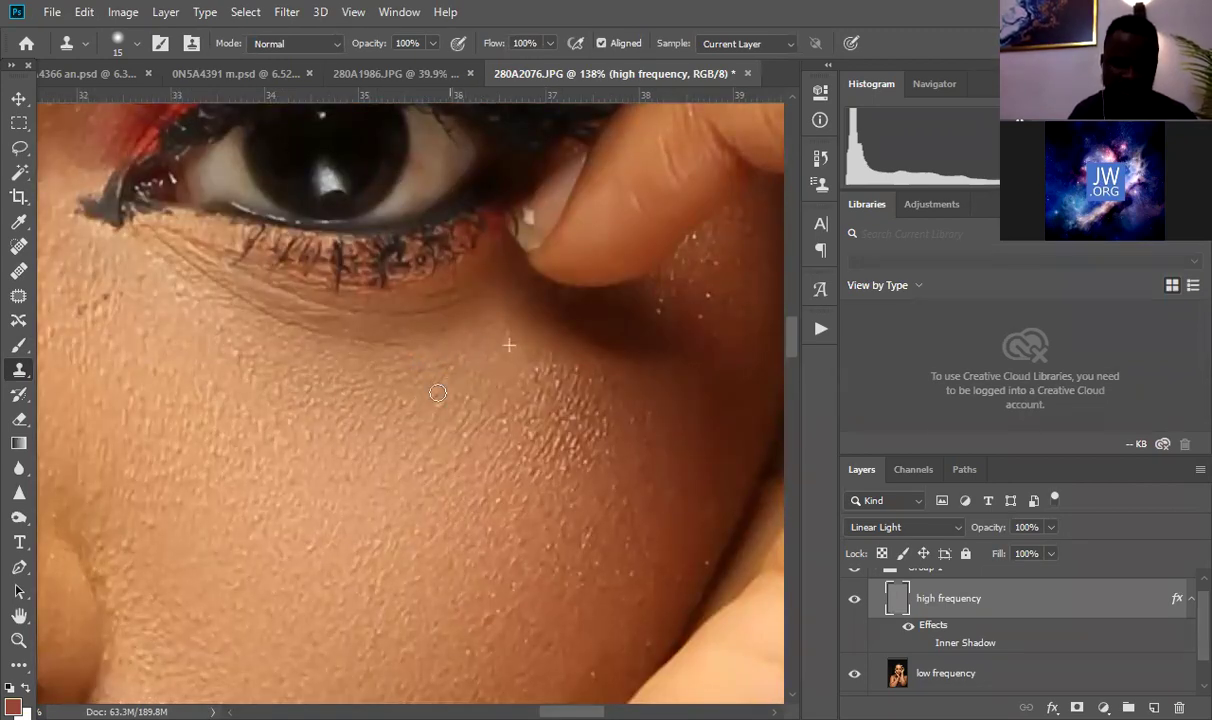
{"action": "left_click", "coordinate": [537, 341], "text": "alt"}
{"action": "left_click_drag", "start_coordinate": [565, 373], "coordinate": [491, 393]}
Step: Clone clean texture over the skin around the inner corner of the eye, and undo the last dab
{"action": "mouse_move", "coordinate": [98, 326]}
{"action": "left_mouse_down"}
{"action": "mouse_move", "coordinate": [273, 408]}
{"action": "mouse_move", "coordinate": [279, 383]}
{"action": "mouse_move", "coordinate": [316, 374]}
{"action": "left_mouse_up"}
{"action": "left_click", "coordinate": [284, 409], "text": "alt"}
{"action": "left_click", "coordinate": [295, 405], "text": "alt"}
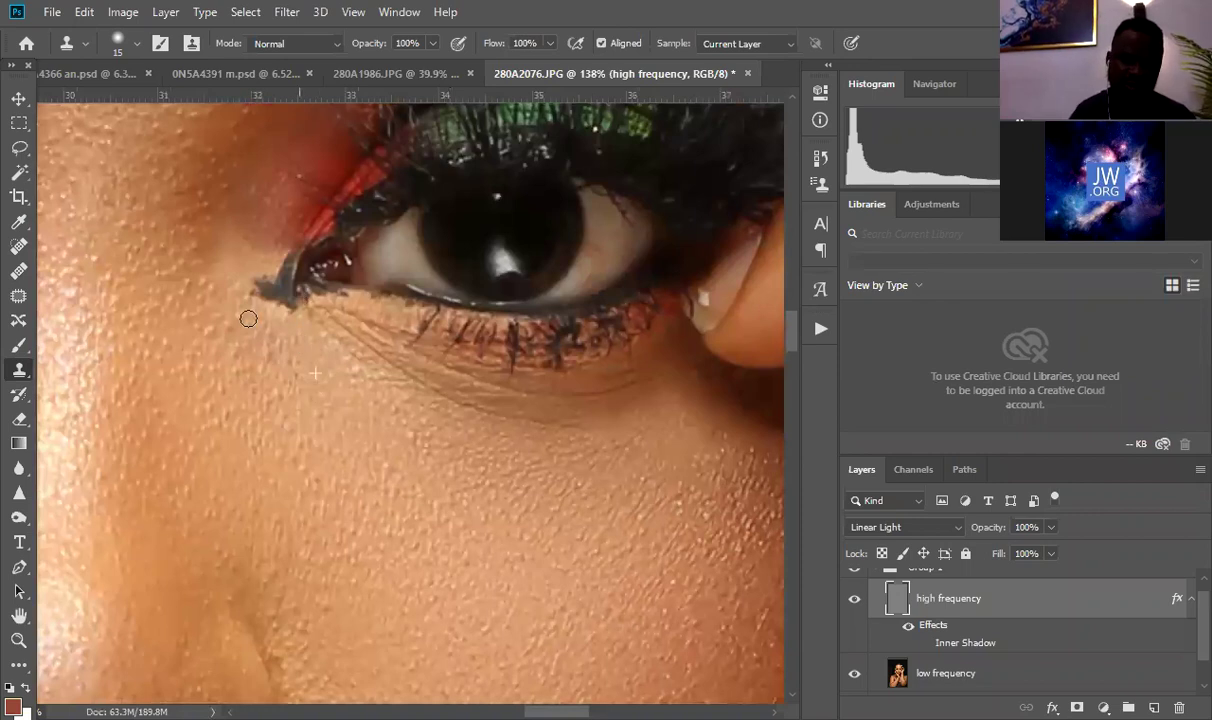
{"action": "left_click", "coordinate": [233, 346], "text": "alt"}
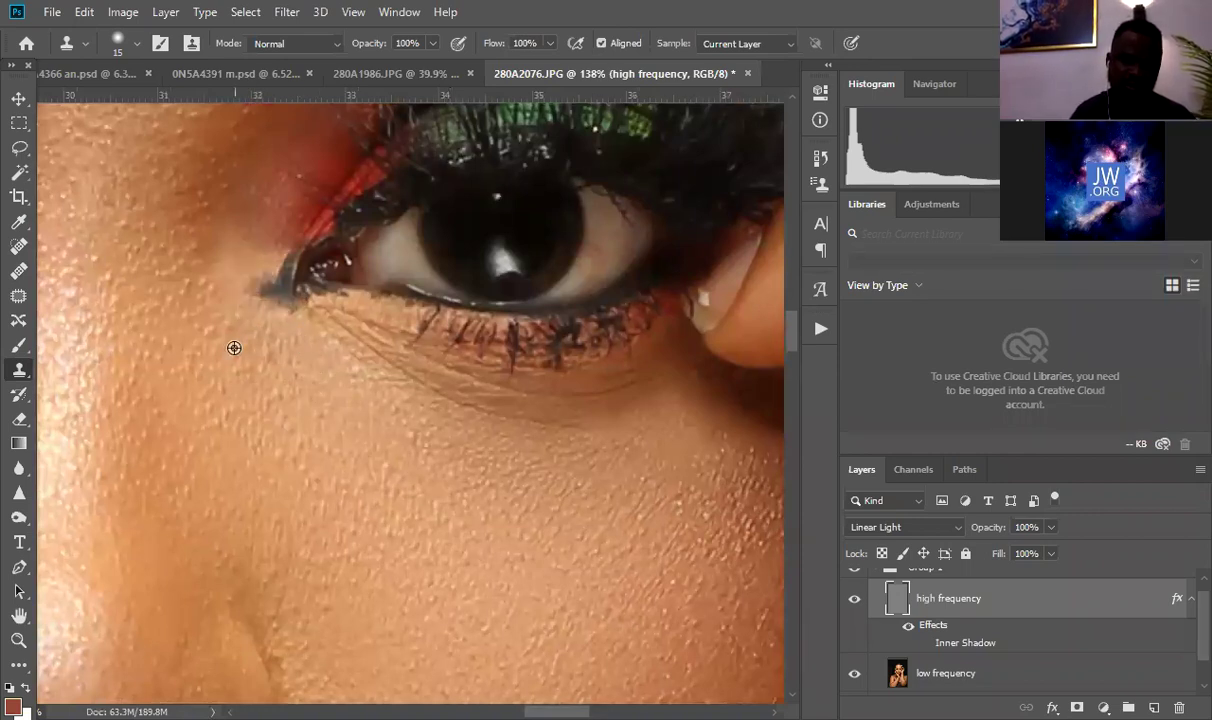
{"action": "left_click", "coordinate": [350, 365]}
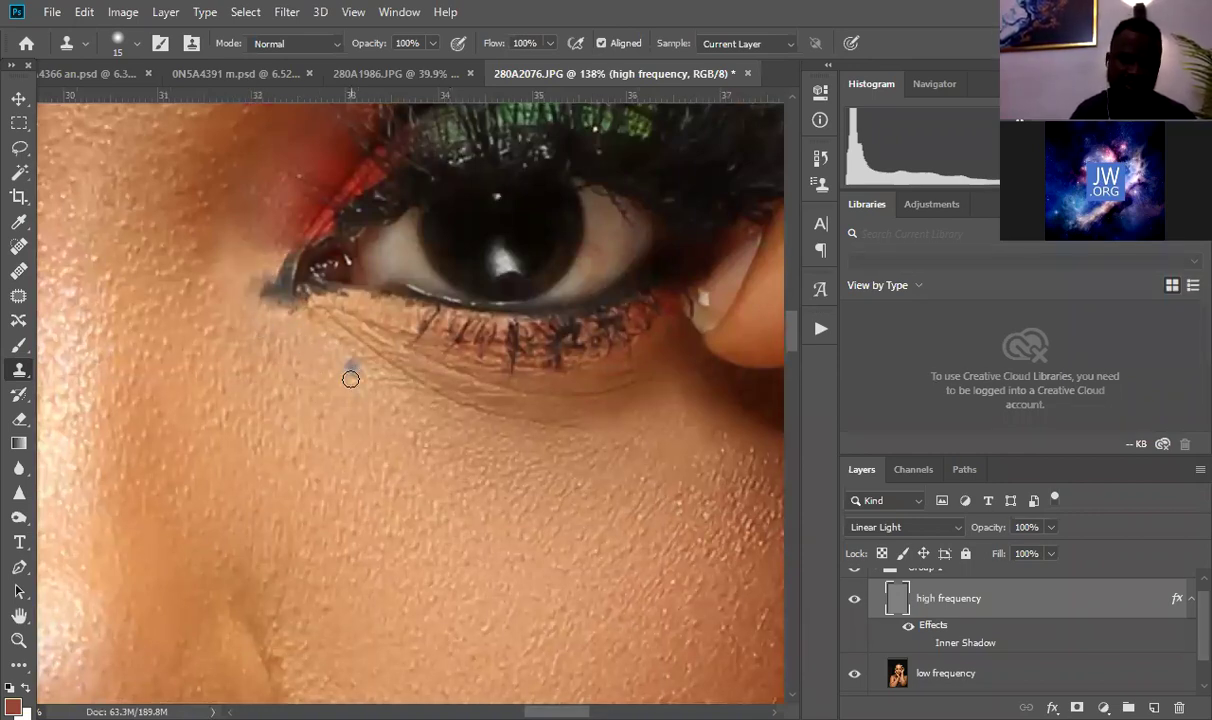
{"action": "key", "text": "ctrl+z"}
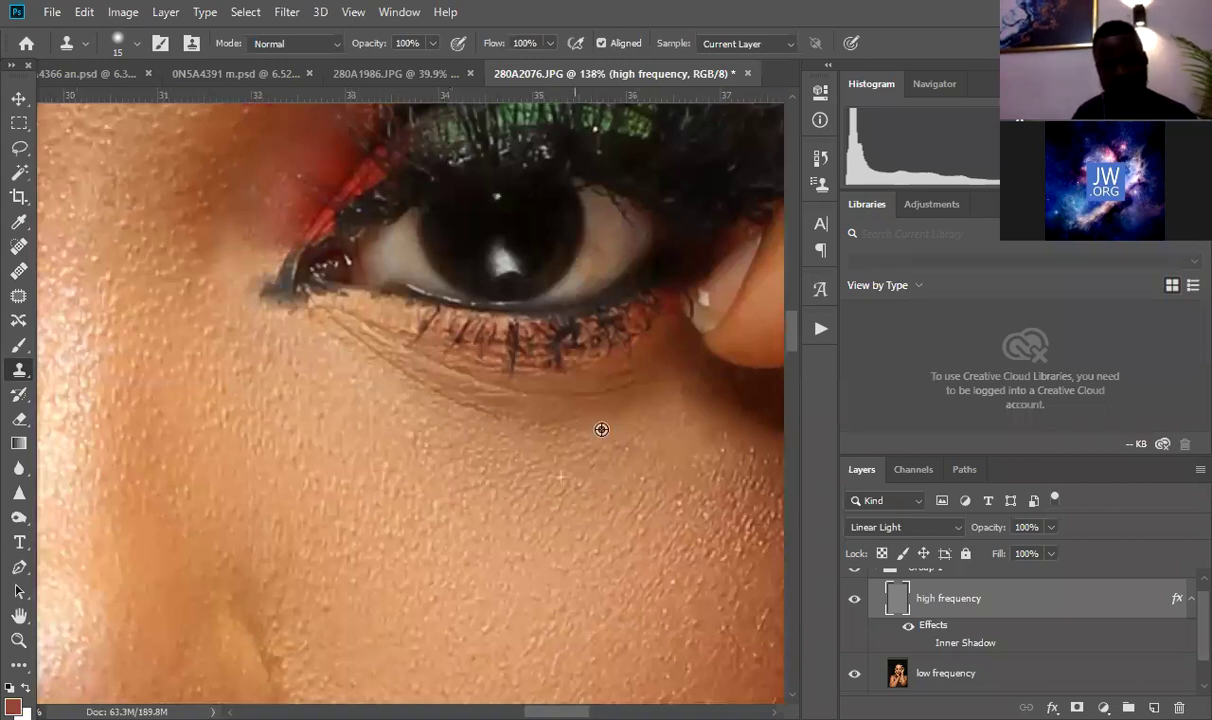
Step: Clone clean texture over the lower creases beneath the middle and outer part of the eye
{"action": "left_click", "coordinate": [464, 452], "text": "alt"}
{"action": "left_click_drag", "start_coordinate": [464, 412], "coordinate": [417, 388]}
{"action": "left_click", "coordinate": [486, 454], "text": "alt"}
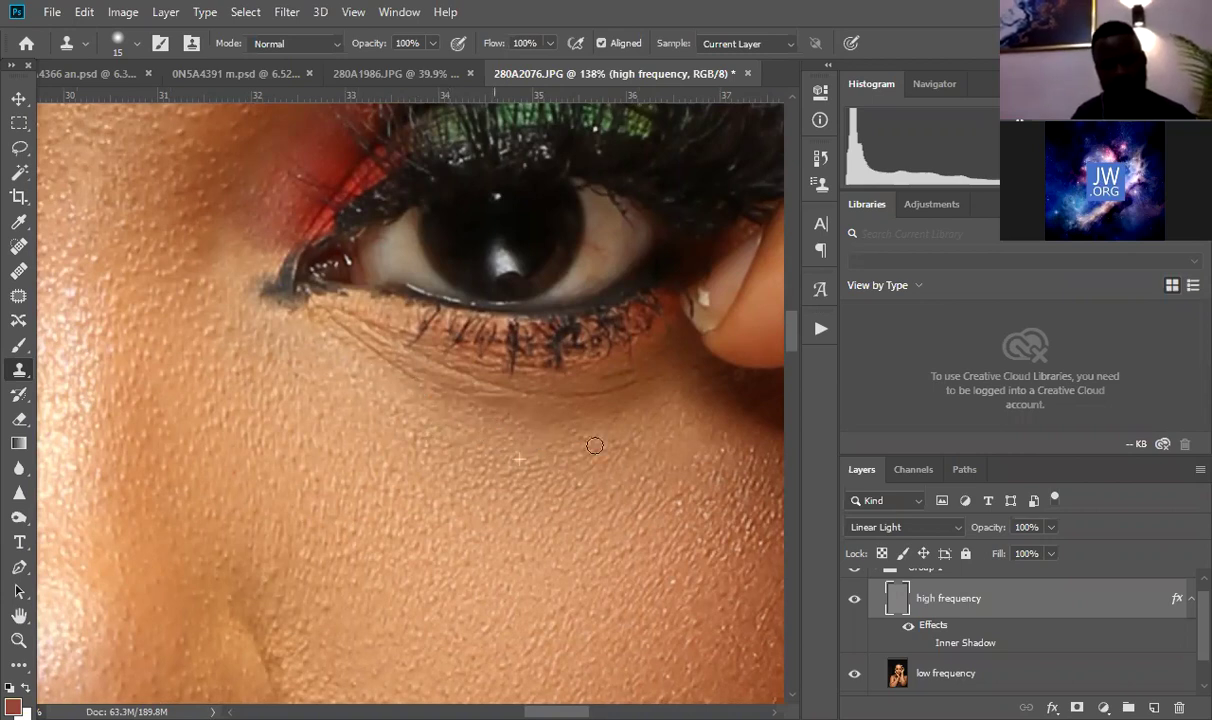
{"action": "left_click", "coordinate": [657, 428], "text": "alt"}
{"action": "mouse_move", "coordinate": [662, 412]}
{"action": "left_mouse_down"}
{"action": "mouse_move", "coordinate": [695, 400]}
{"action": "mouse_move", "coordinate": [640, 391]}
{"action": "left_mouse_up"}
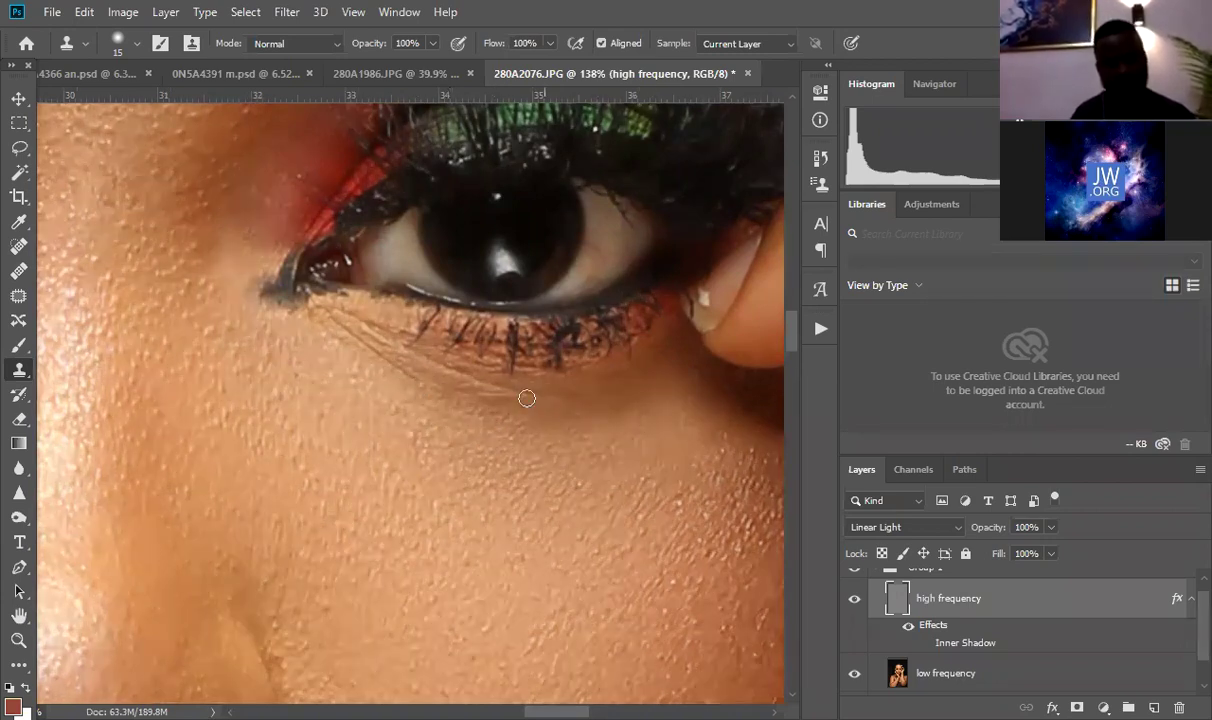
Step: Clone smooth texture over the remaining under-eye creases running towards the inner corner of the eye
{"action": "left_click", "coordinate": [460, 433], "text": "alt"}
{"action": "left_click", "coordinate": [437, 396]}
{"action": "left_click_drag", "start_coordinate": [394, 366], "coordinate": [402, 371]}
{"action": "left_click", "coordinate": [391, 419], "text": "alt"}
{"action": "left_click", "coordinate": [452, 419], "text": "alt"}
{"action": "left_click", "coordinate": [347, 338]}
{"action": "left_click", "coordinate": [375, 400], "text": "alt"}
{"action": "mouse_move", "coordinate": [346, 333]}
{"action": "left_mouse_down"}
{"action": "mouse_move", "coordinate": [312, 319]}
{"action": "mouse_move", "coordinate": [331, 323]}
{"action": "left_mouse_up"}
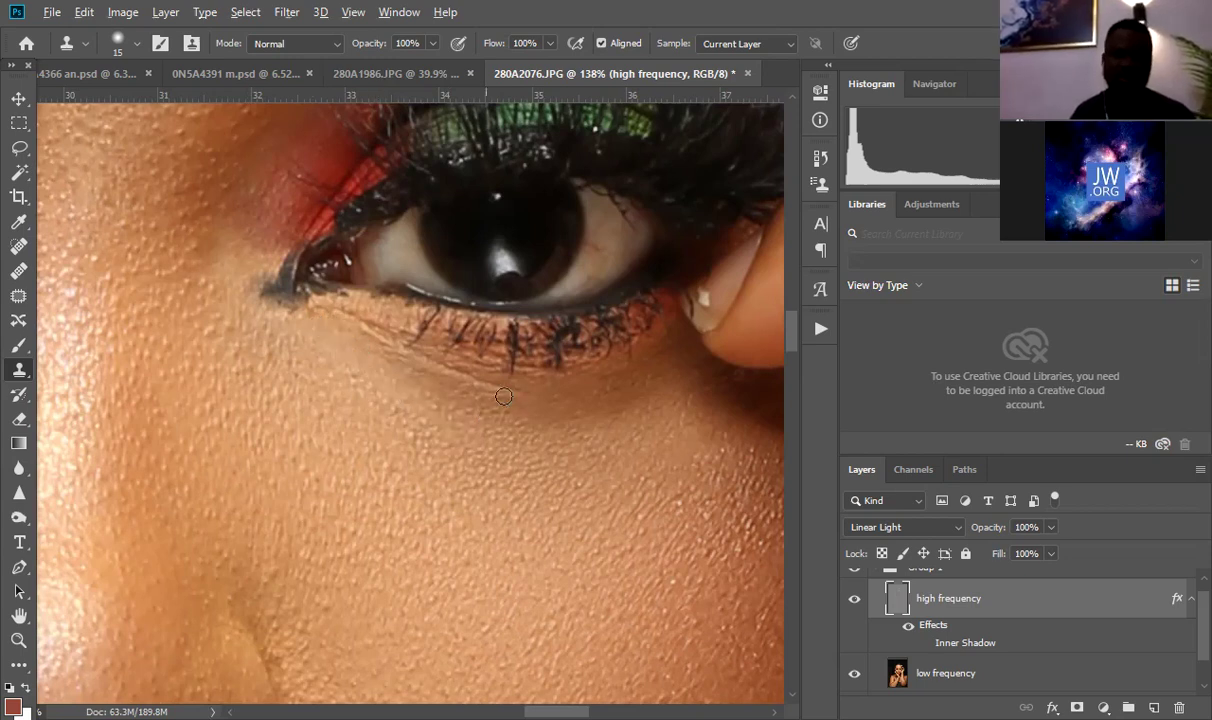
{"action": "left_click", "coordinate": [649, 435], "text": "alt"}
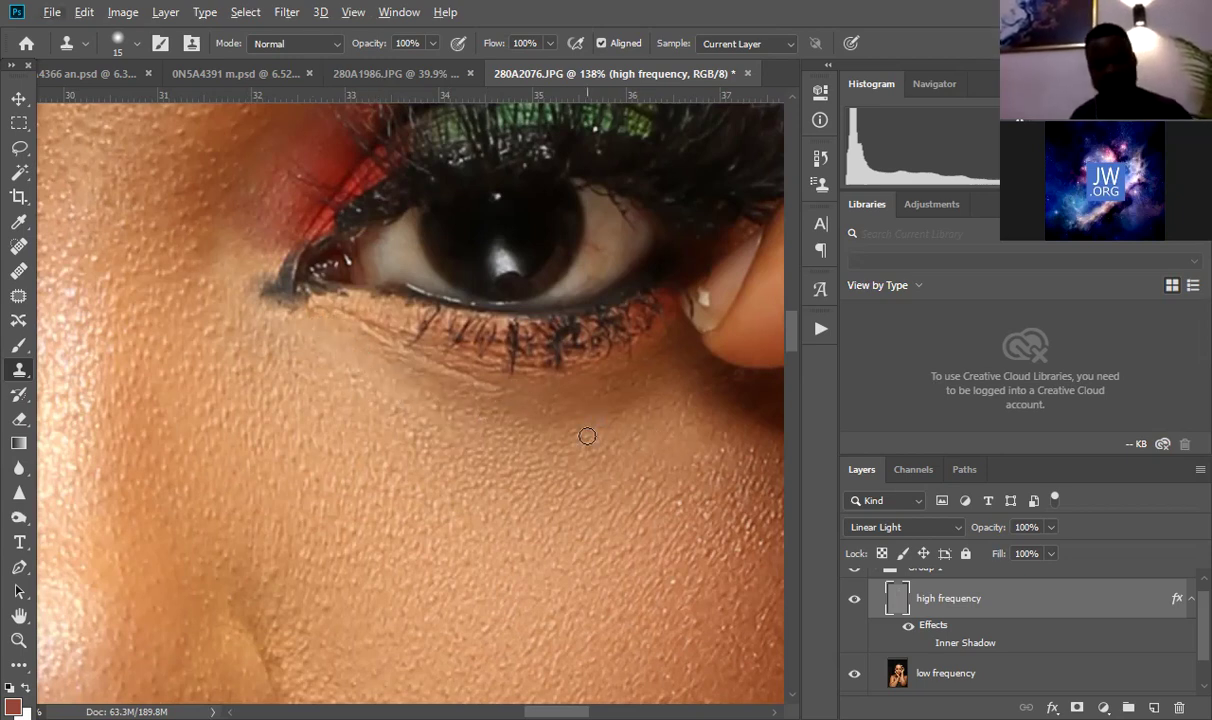
Step: Clone smooth texture over the bumpy skin beside the outer corner of the other eye, beneath the lash tips
{"action": "key", "text": "z"}
{"action": "left_click_drag", "start_coordinate": [622, 433], "coordinate": [466, 465]}
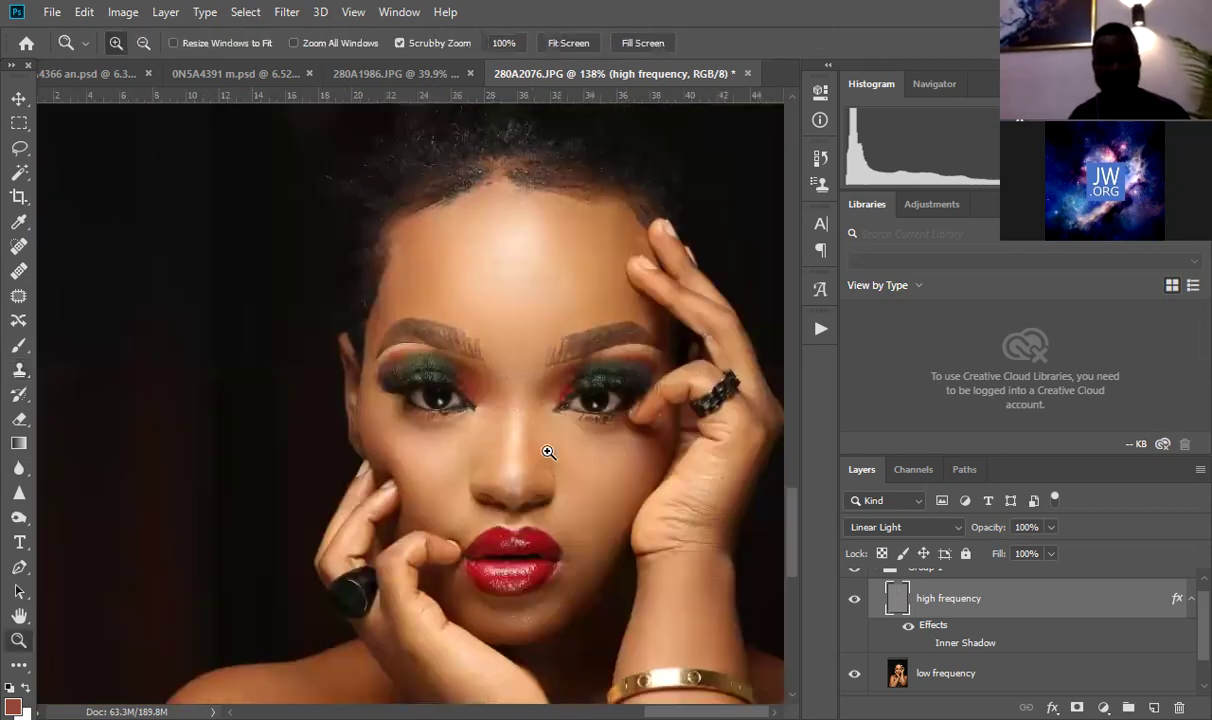
{"action": "left_click_drag", "start_coordinate": [426, 404], "coordinate": [520, 431]}
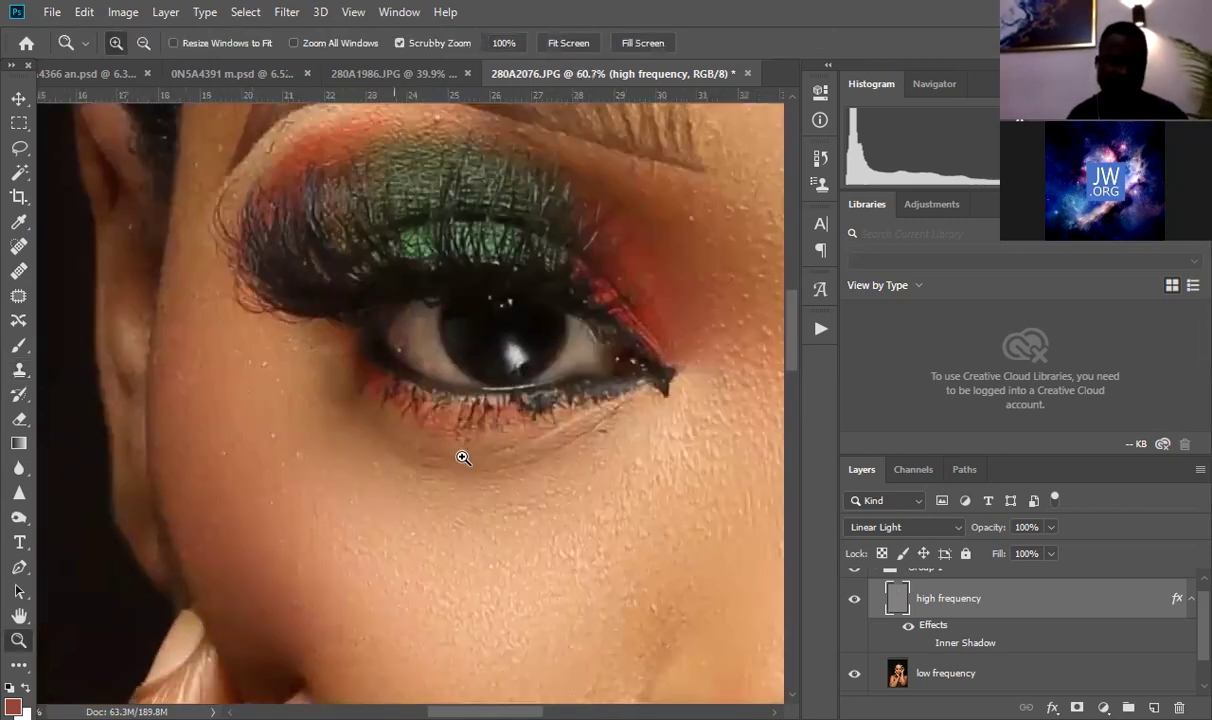
{"action": "left_click_drag", "start_coordinate": [430, 432], "coordinate": [465, 454]}
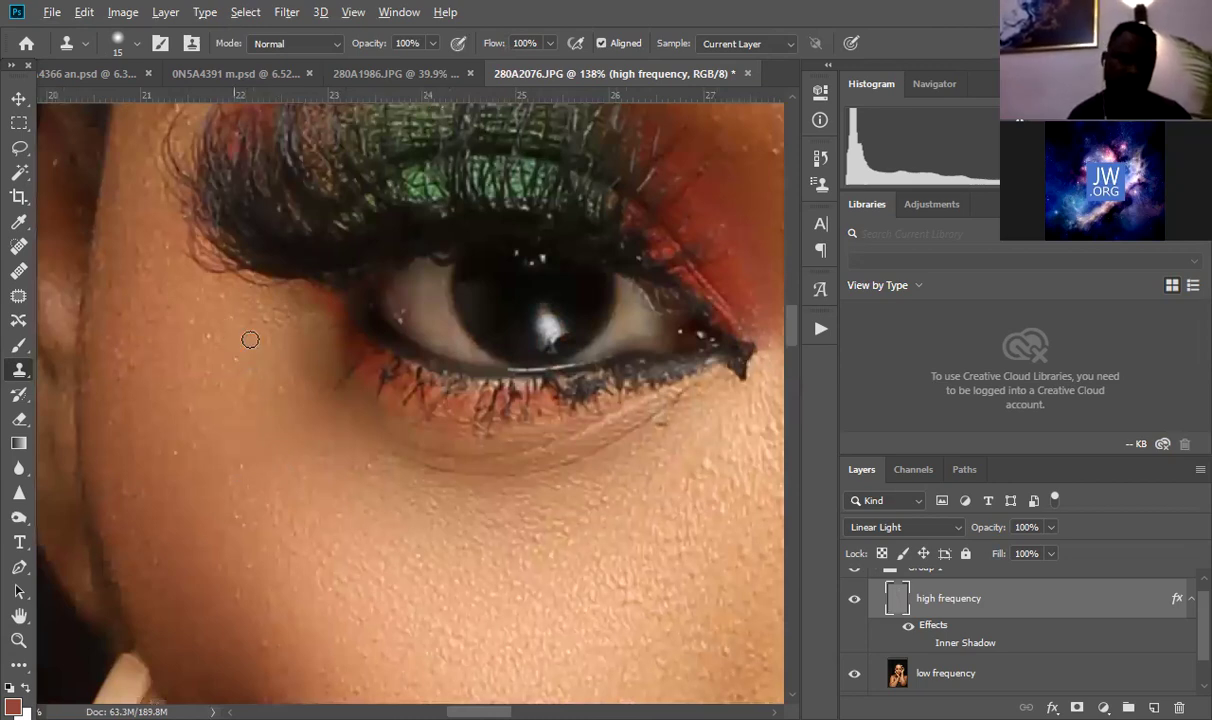
{"action": "left_click_drag", "start_coordinate": [220, 352], "coordinate": [235, 354]}
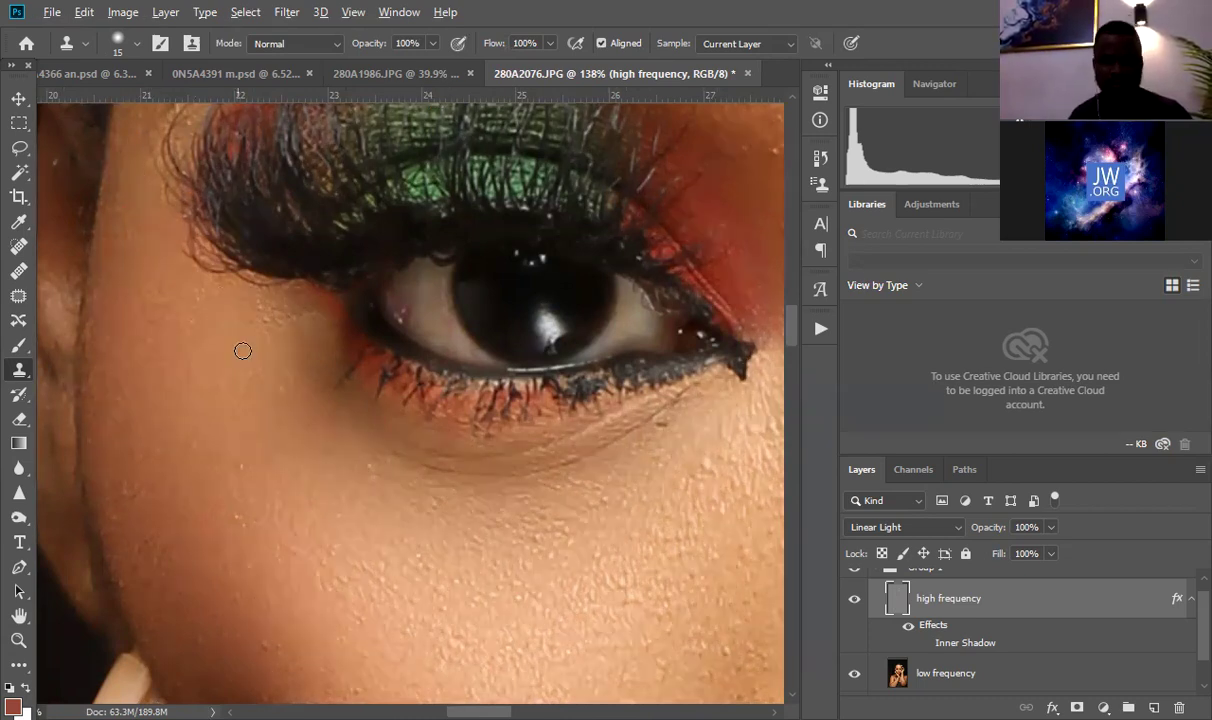
{"action": "left_click_drag", "start_coordinate": [261, 307], "coordinate": [222, 314]}
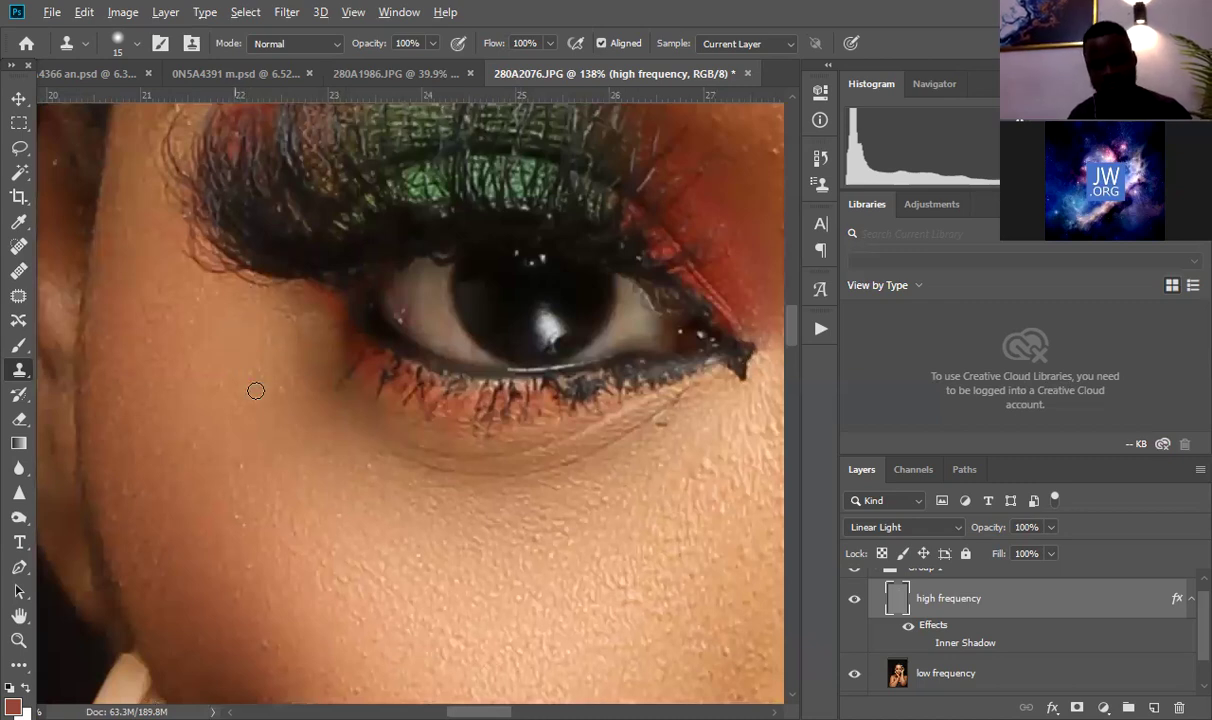
Step: Clone clean cheek texture over the creases beneath the outer and middle part of this eye
{"action": "left_click", "coordinate": [410, 458]}
{"action": "left_click", "coordinate": [446, 508], "text": "alt"}
{"action": "mouse_move", "coordinate": [436, 463]}
{"action": "left_mouse_down"}
{"action": "mouse_move", "coordinate": [473, 468]}
{"action": "mouse_move", "coordinate": [513, 507]}
{"action": "mouse_move", "coordinate": [468, 475]}
{"action": "mouse_move", "coordinate": [527, 477]}
{"action": "left_mouse_up"}
{"action": "left_click", "coordinate": [512, 507], "text": "alt"}
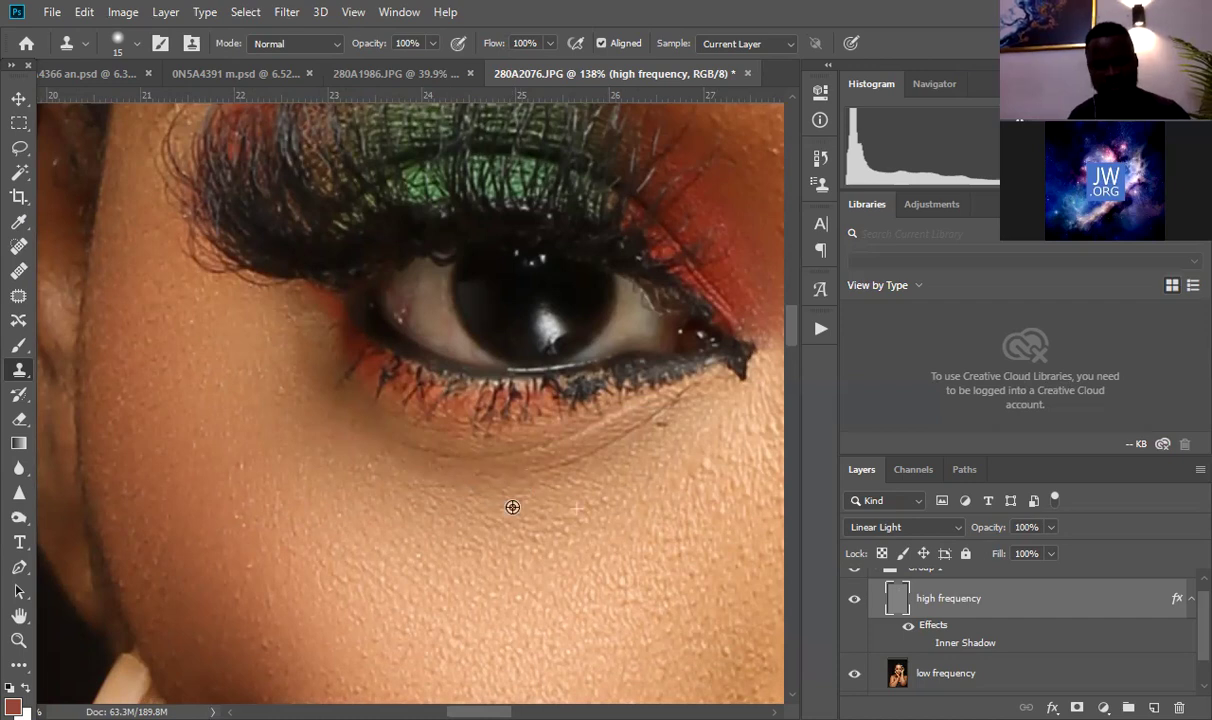
{"action": "left_click_drag", "start_coordinate": [414, 487], "coordinate": [408, 487]}
{"action": "left_click", "coordinate": [574, 524], "text": "alt"}
{"action": "left_click_drag", "start_coordinate": [533, 467], "coordinate": [588, 460]}
Step: Clone nearby skin texture over the under-eye creases and dark speck towards the inner corner of the eye
{"action": "left_click", "coordinate": [647, 479], "text": "alt"}
{"action": "mouse_move", "coordinate": [661, 430]}
{"action": "left_mouse_down"}
{"action": "mouse_move", "coordinate": [668, 444]}
{"action": "mouse_move", "coordinate": [565, 460]}
{"action": "left_mouse_up"}
{"action": "left_click", "coordinate": [640, 450], "text": "alt"}
{"action": "left_click_drag", "start_coordinate": [665, 427], "coordinate": [682, 404]}
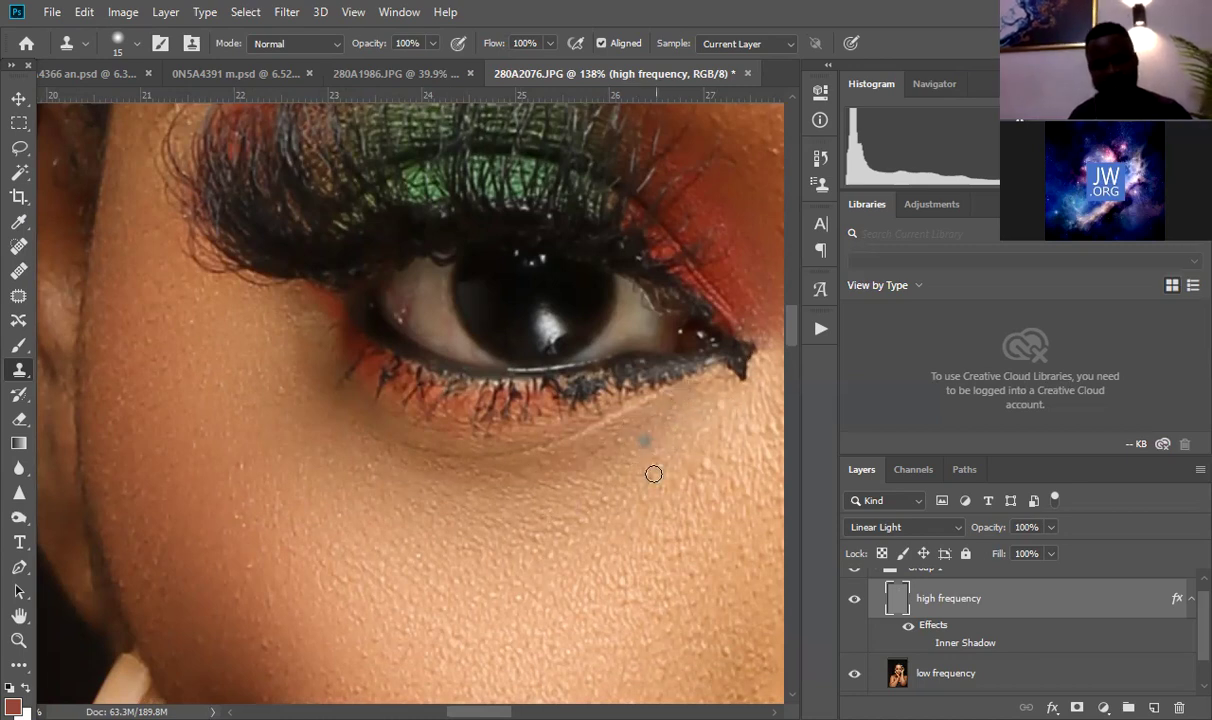
{"action": "left_click", "coordinate": [670, 502], "text": "alt"}
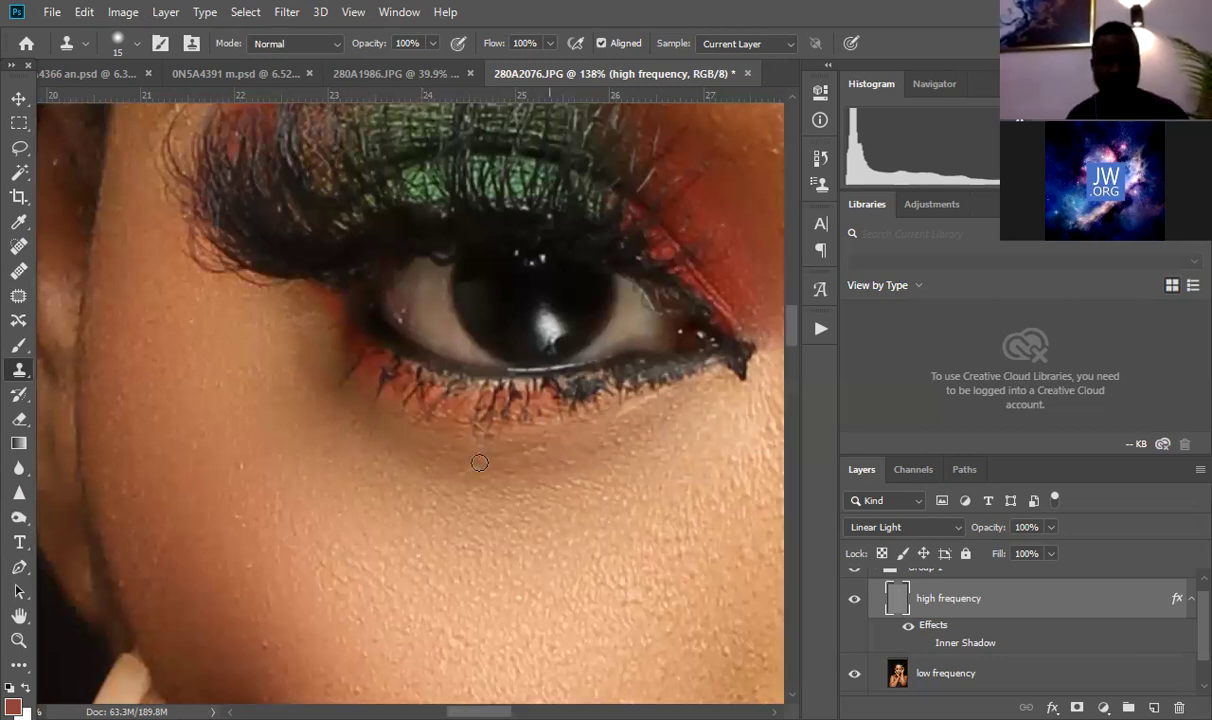
Step: Clone clean texture over the small blemishes along the outer edge of the face beside the ear
{"action": "left_click", "coordinate": [346, 479], "text": "alt"}
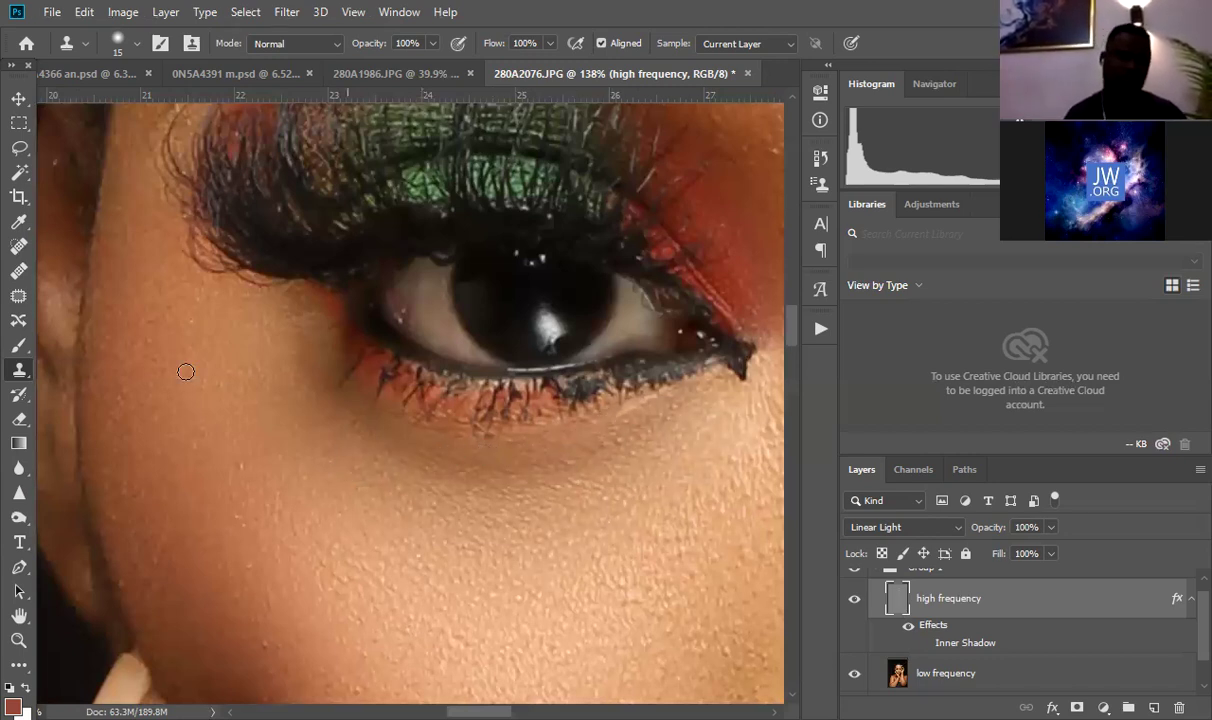
{"action": "mouse_move", "coordinate": [138, 365]}
{"action": "left_mouse_down"}
{"action": "mouse_move", "coordinate": [127, 423]}
{"action": "mouse_move", "coordinate": [123, 398]}
{"action": "mouse_move", "coordinate": [181, 413]}
{"action": "mouse_move", "coordinate": [116, 404]}
{"action": "left_mouse_up"}
{"action": "left_click", "coordinate": [181, 411], "text": "alt"}
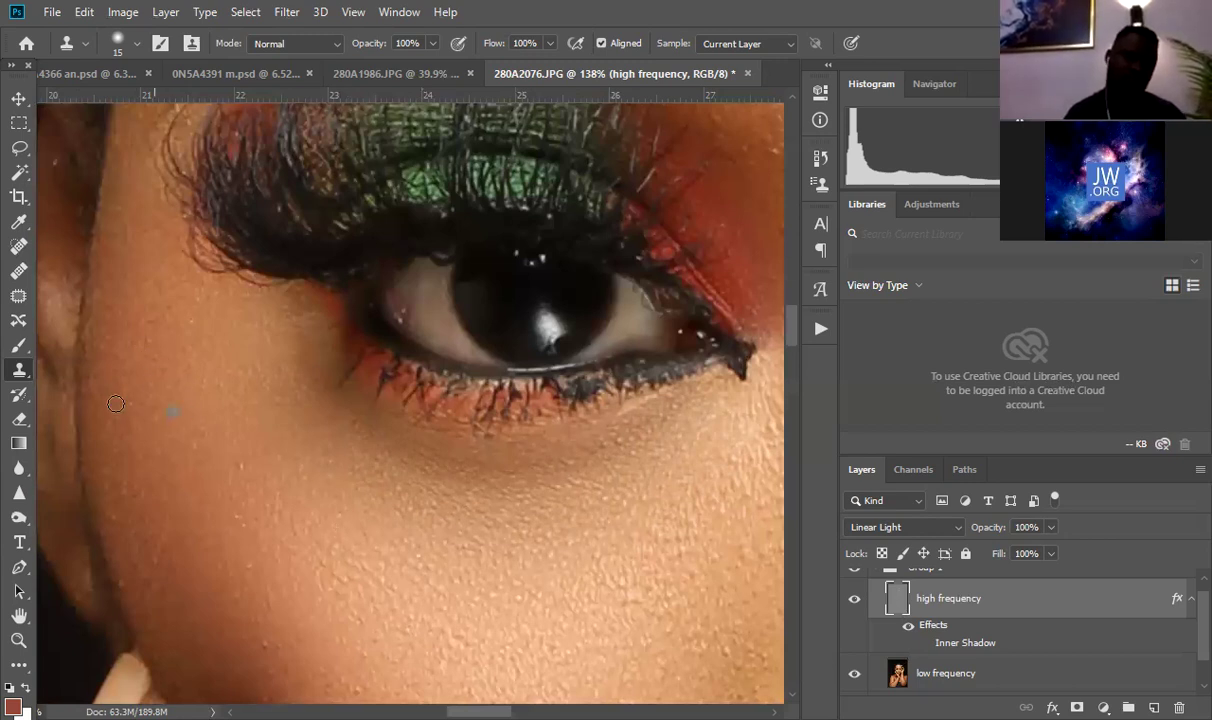
{"action": "left_click", "coordinate": [171, 529], "text": "alt"}
{"action": "left_click_drag", "start_coordinate": [156, 528], "coordinate": [140, 626]}
Step: Clone clean texture over the spots on the outer cheek just above the fingertips
{"action": "left_click_drag", "start_coordinate": [160, 405], "coordinate": [87, 253]}
{"action": "left_click", "coordinate": [130, 357], "text": "alt"}
{"action": "mouse_move", "coordinate": [159, 453]}
{"action": "left_mouse_down"}
{"action": "mouse_move", "coordinate": [135, 433]}
{"action": "mouse_move", "coordinate": [130, 492]}
{"action": "mouse_move", "coordinate": [149, 484]}
{"action": "mouse_move", "coordinate": [206, 509]}
{"action": "mouse_move", "coordinate": [218, 497]}
{"action": "left_mouse_up"}
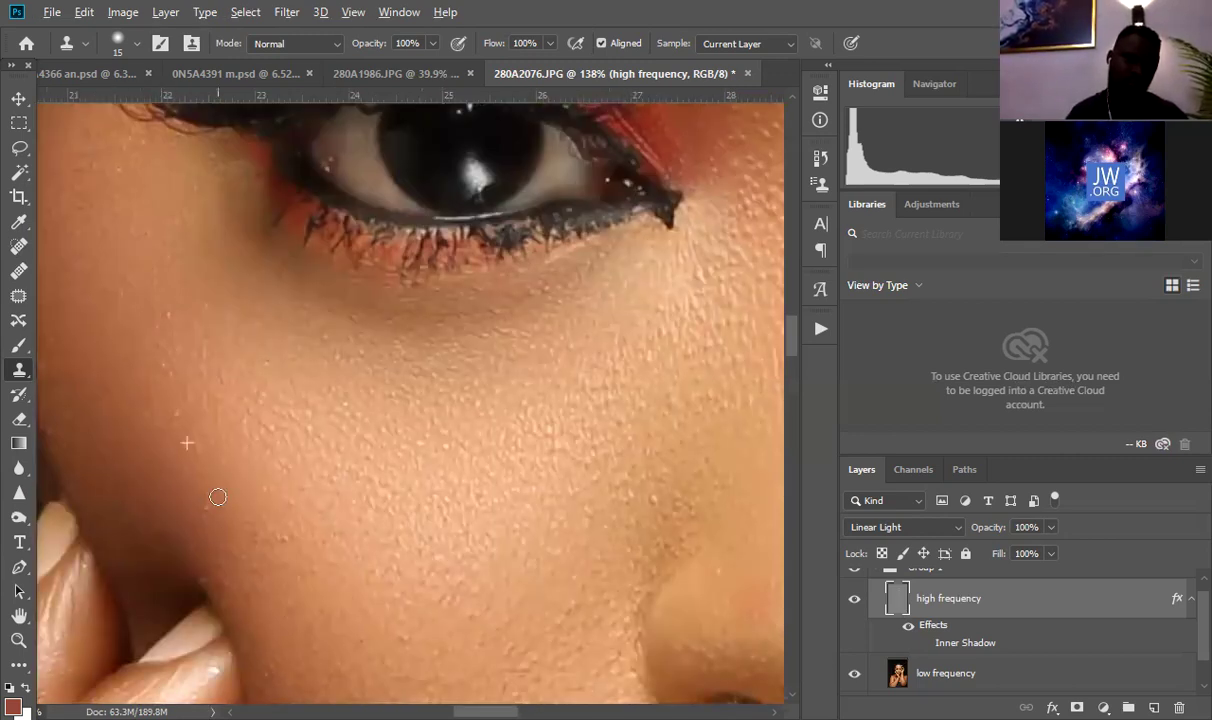
{"action": "mouse_move", "coordinate": [233, 563]}
{"action": "left_mouse_down"}
{"action": "mouse_move", "coordinate": [241, 530]}
{"action": "mouse_move", "coordinate": [268, 536]}
{"action": "mouse_move", "coordinate": [221, 577]}
{"action": "left_mouse_up"}
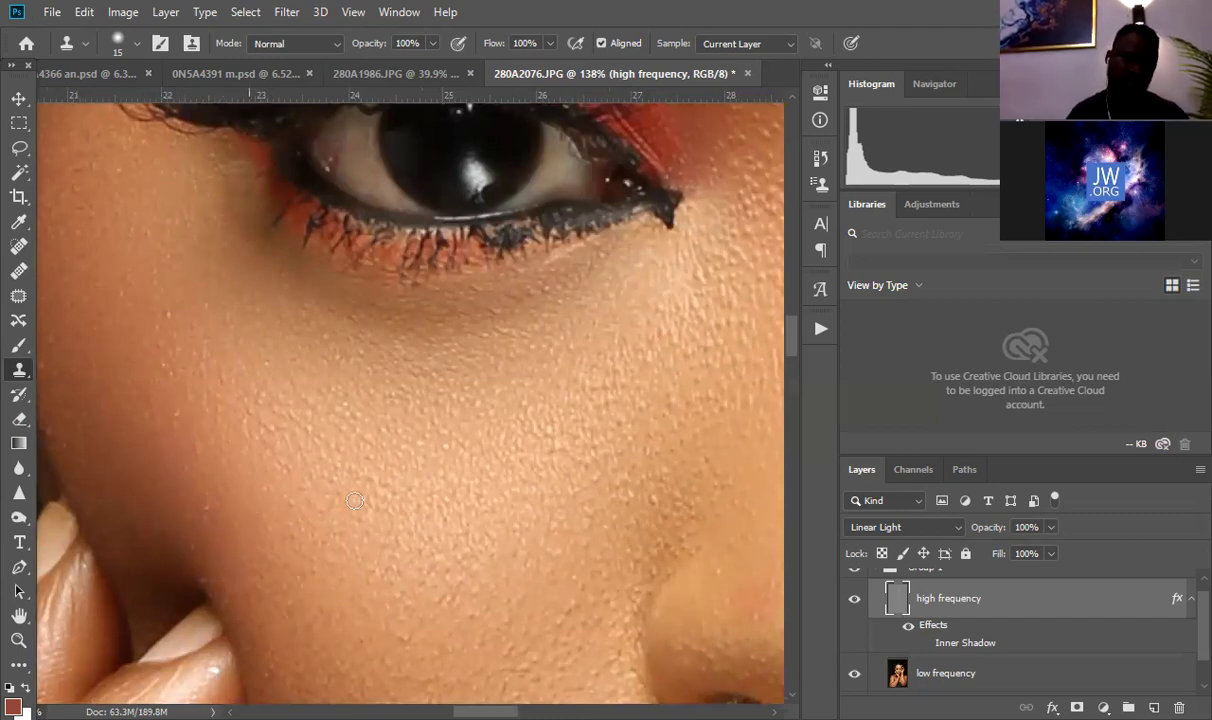
Step: Compare the whole face with and without the retouching by toggling the visibility of Group 1
{"action": "key", "text": "z"}
{"action": "left_click_drag", "start_coordinate": [513, 413], "coordinate": [399, 444]}
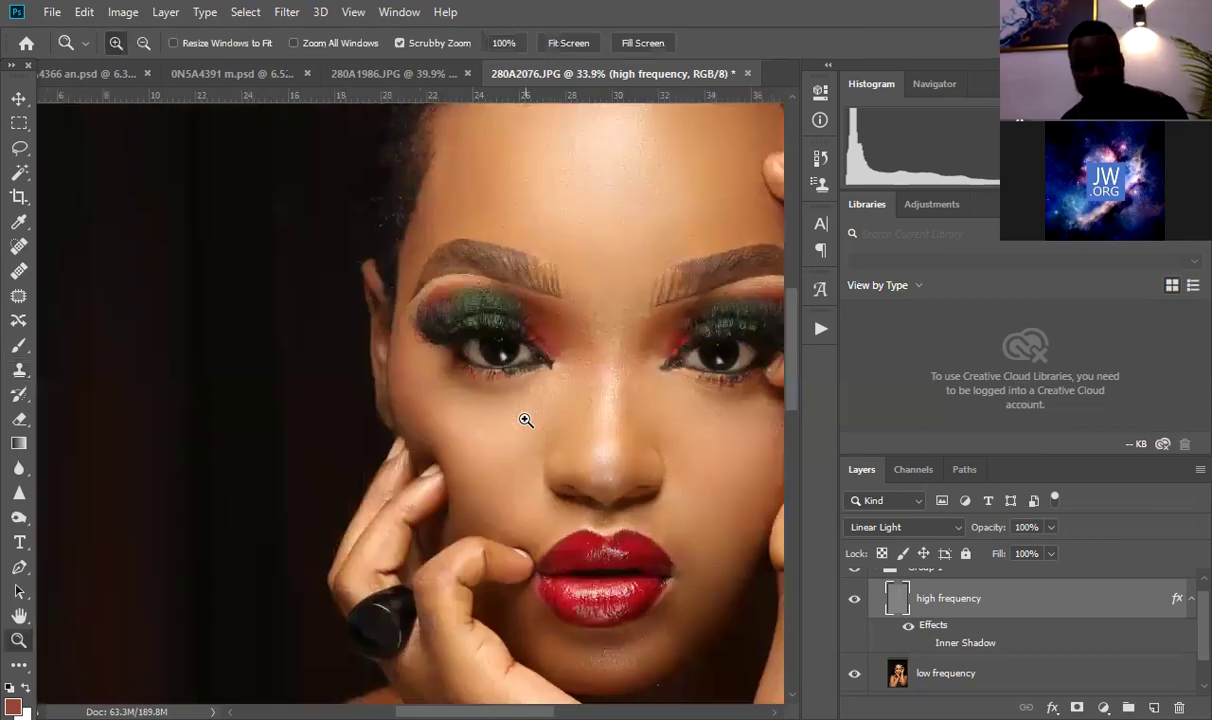
{"action": "left_click_drag", "start_coordinate": [689, 483], "coordinate": [781, 534]}
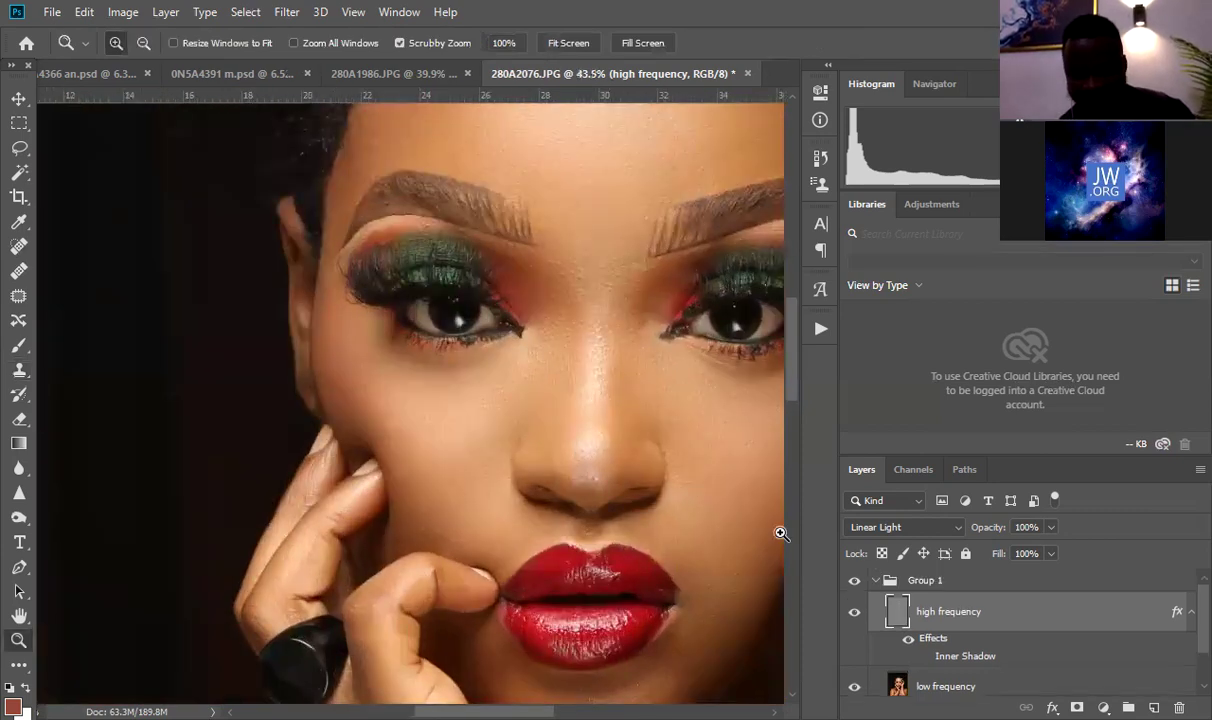
{"action": "left_click", "coordinate": [855, 584]}
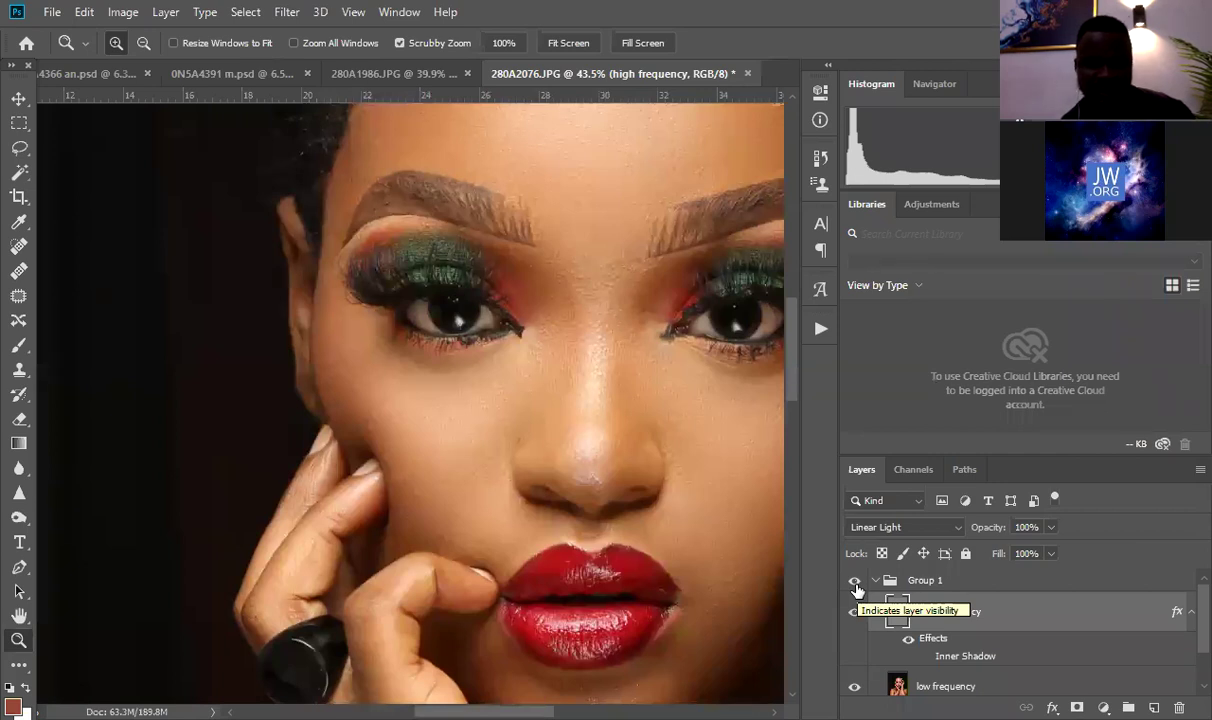
Step: Clone smooth skin texture over the fine stray hairs on the temple between the hairline and the eyebrow
{"action": "left_click_drag", "start_coordinate": [363, 166], "coordinate": [357, 463]}
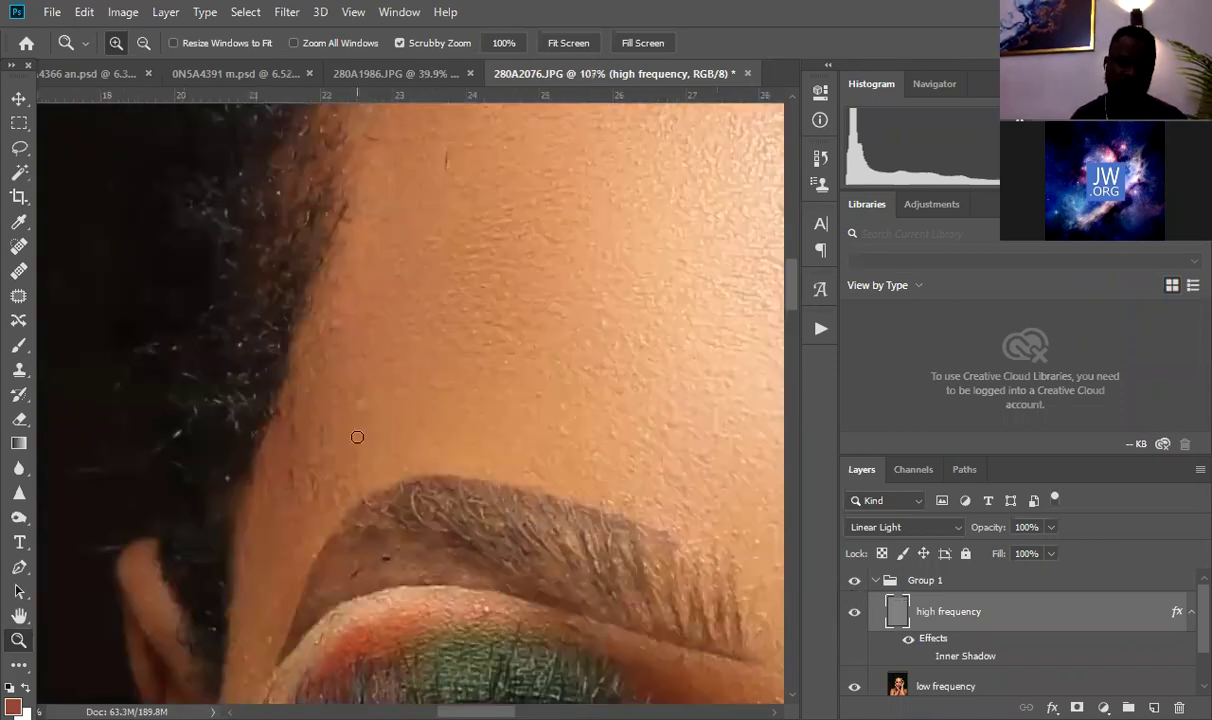
{"action": "key", "text": "ctrl+plus"}
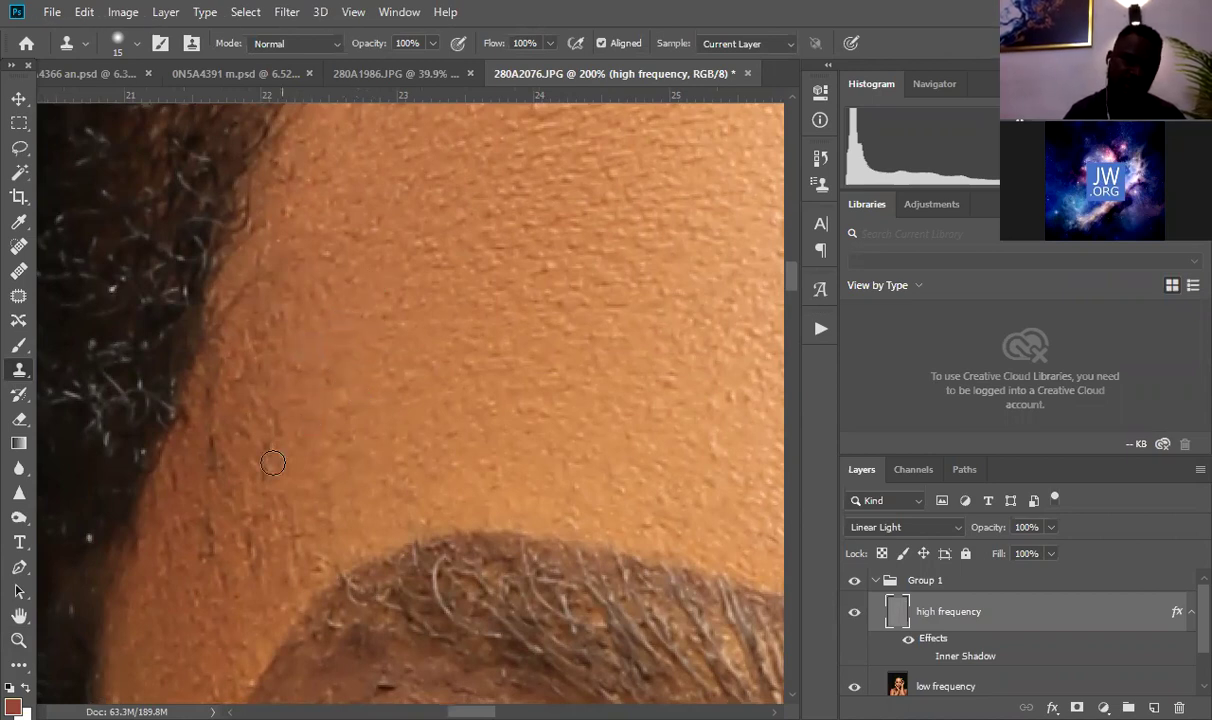
{"action": "left_click", "coordinate": [300, 546], "text": "alt"}
{"action": "mouse_move", "coordinate": [250, 548]}
{"action": "left_mouse_down"}
{"action": "mouse_move", "coordinate": [283, 532]}
{"action": "mouse_move", "coordinate": [294, 497]}
{"action": "left_mouse_up"}
{"action": "left_click_drag", "start_coordinate": [218, 436], "coordinate": [217, 486]}
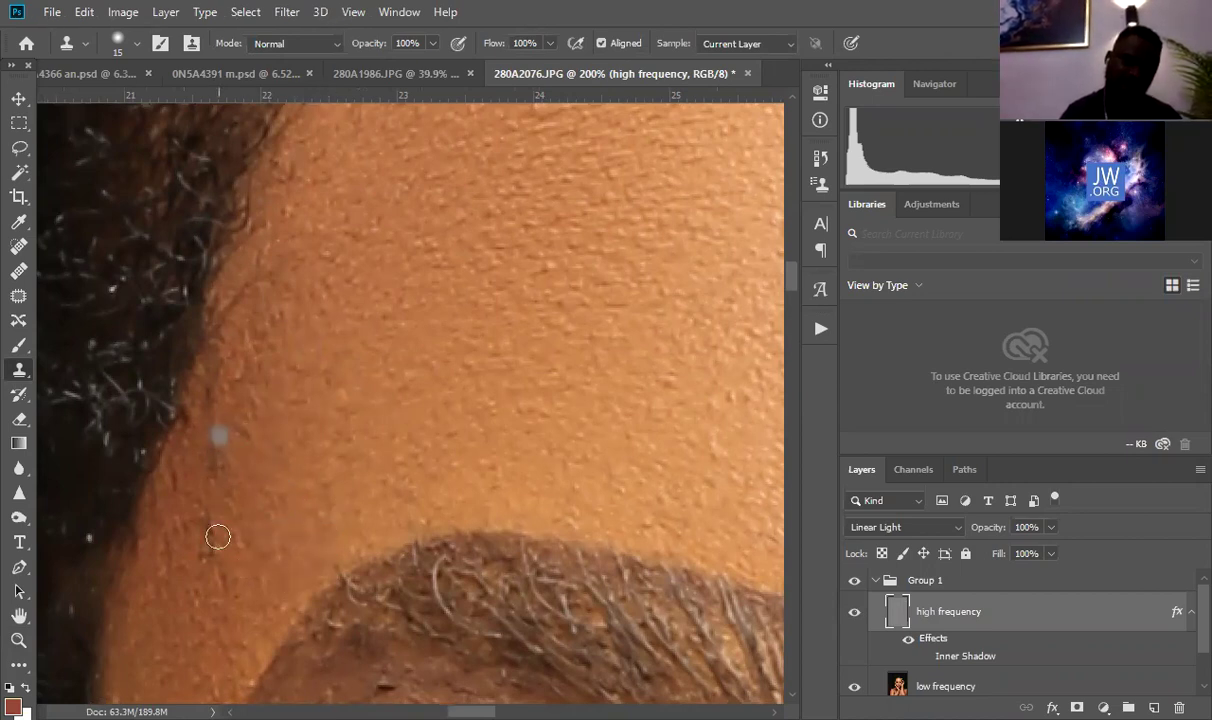
Step: Clone clean texture over the remaining dark hairs along the lower temple, close to the hairline
{"action": "left_click", "coordinate": [279, 476], "text": "alt"}
{"action": "mouse_move", "coordinate": [209, 566]}
{"action": "left_mouse_down"}
{"action": "mouse_move", "coordinate": [208, 514]}
{"action": "mouse_move", "coordinate": [287, 505]}
{"action": "mouse_move", "coordinate": [203, 490]}
{"action": "left_mouse_up"}
{"action": "left_click", "coordinate": [285, 504], "text": "alt"}
{"action": "left_click", "coordinate": [243, 509], "text": "alt"}
{"action": "left_click", "coordinate": [158, 598]}
{"action": "left_click", "coordinate": [262, 503], "text": "alt"}
{"action": "left_click", "coordinate": [235, 579], "text": "alt"}
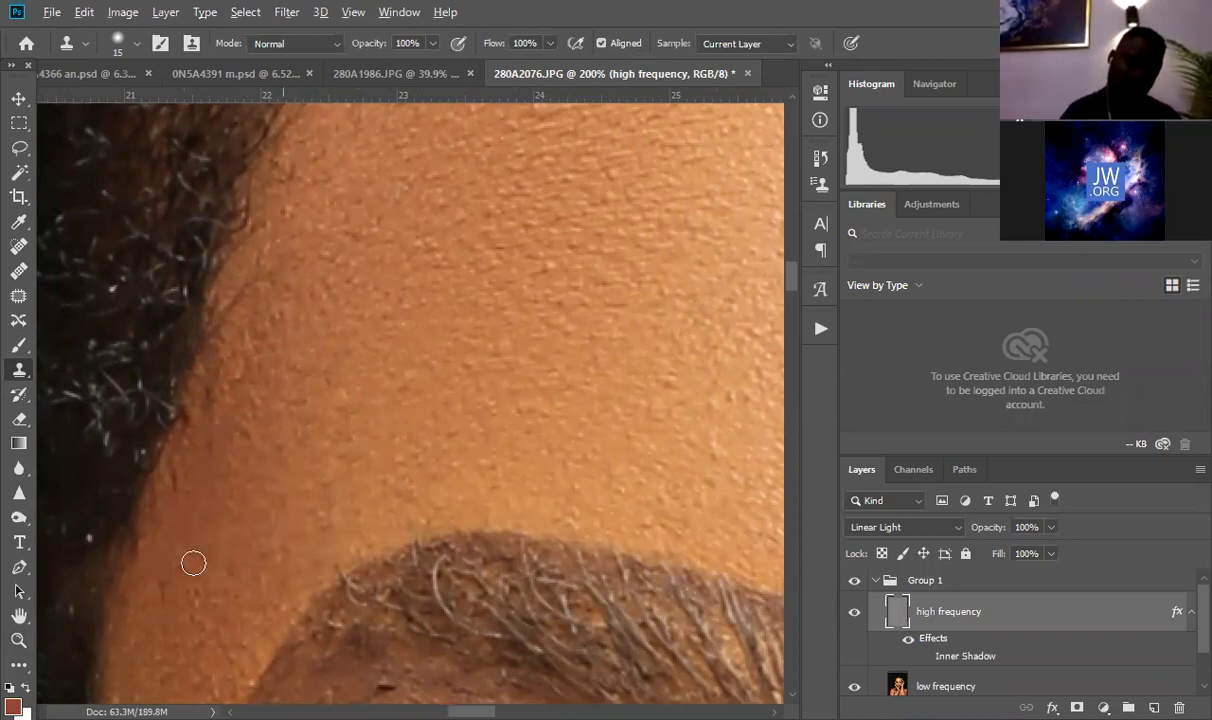
Step: Clone clean texture over the uneven skin directly beside the outer end of the eyebrow
{"action": "mouse_move", "coordinate": [228, 556]}
{"action": "left_mouse_down"}
{"action": "mouse_move", "coordinate": [182, 584]}
{"action": "mouse_move", "coordinate": [222, 556]}
{"action": "mouse_move", "coordinate": [169, 590]}
{"action": "mouse_move", "coordinate": [208, 594]}
{"action": "mouse_move", "coordinate": [246, 557]}
{"action": "mouse_move", "coordinate": [302, 352]}
{"action": "left_mouse_up"}
{"action": "left_click", "coordinate": [271, 548], "text": "alt"}
{"action": "left_click", "coordinate": [222, 555]}
{"action": "left_click", "coordinate": [245, 556], "text": "alt"}
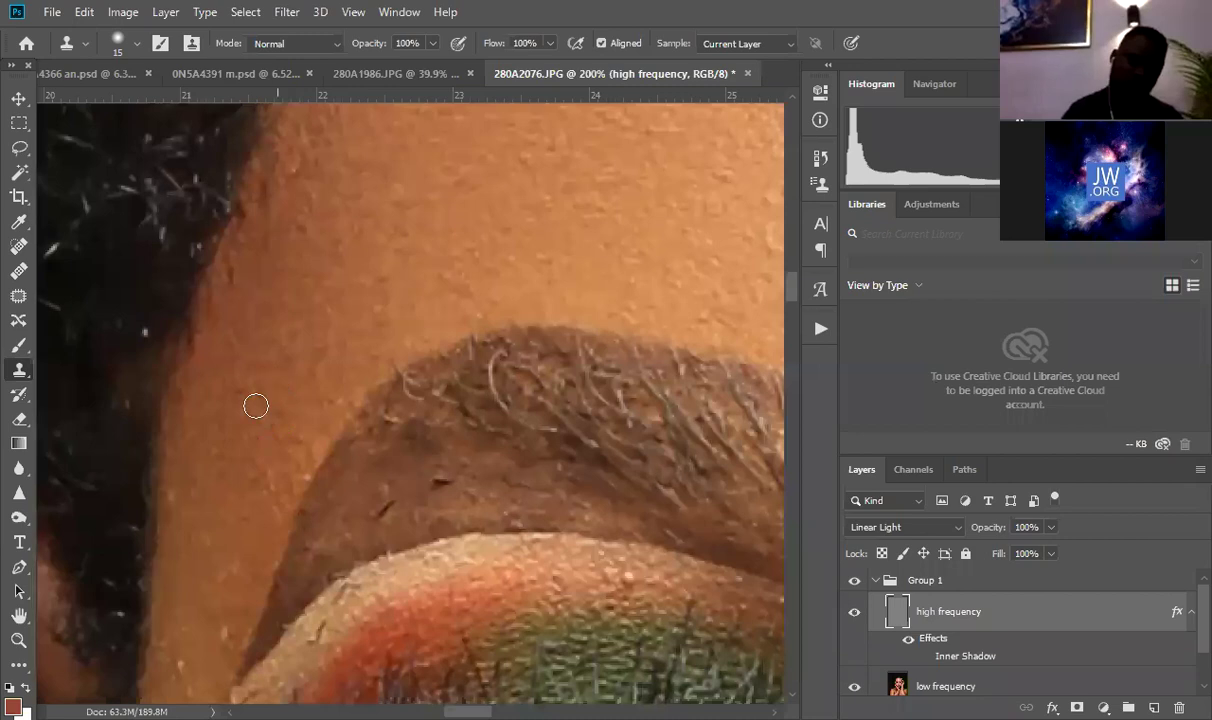
{"action": "left_click", "coordinate": [264, 497]}
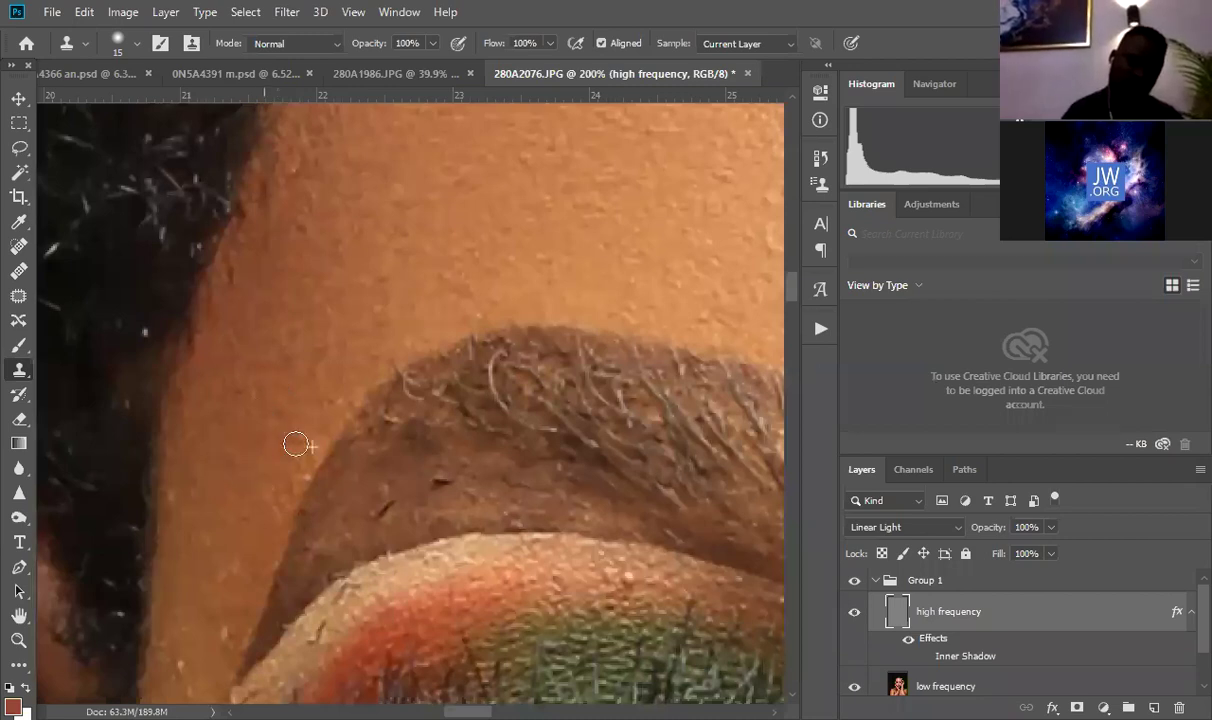
{"action": "left_click", "coordinate": [304, 393], "text": "alt"}
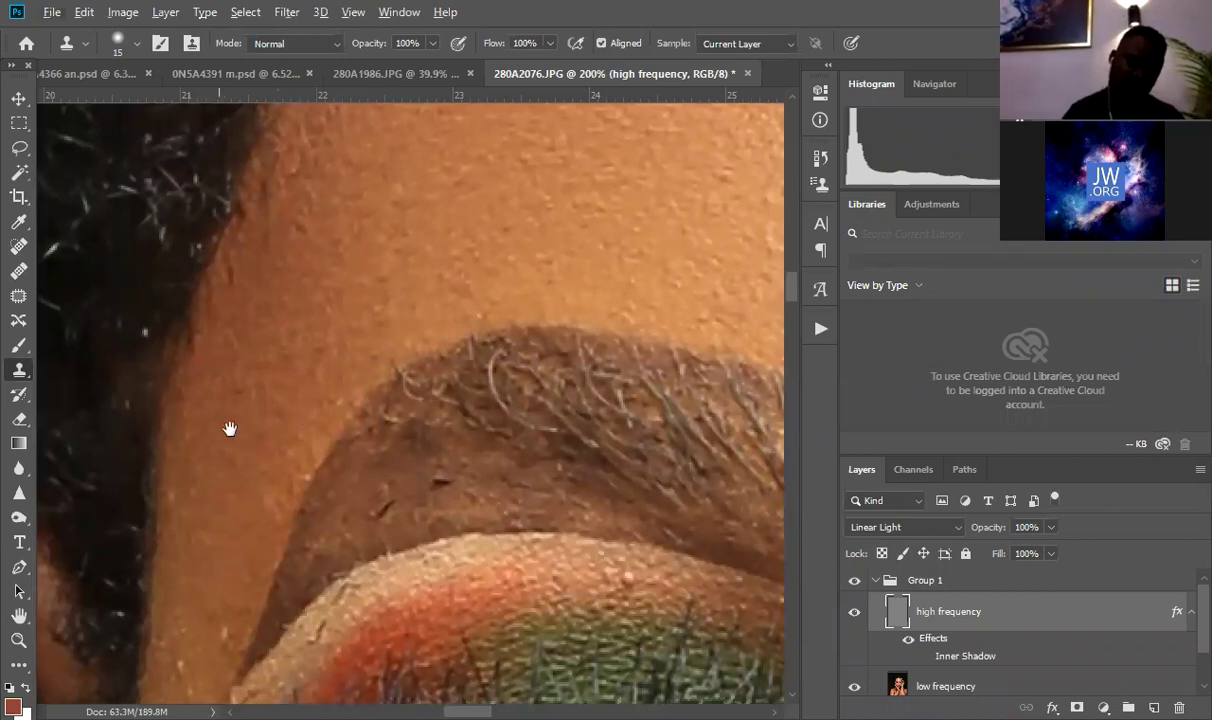
Step: Clone smooth texture over the specks on the narrow strip of skin between the sideburn and the eyelashes
{"action": "scroll", "coordinate": [233, 429], "scroll_direction": "down", "scroll_amount": 3}
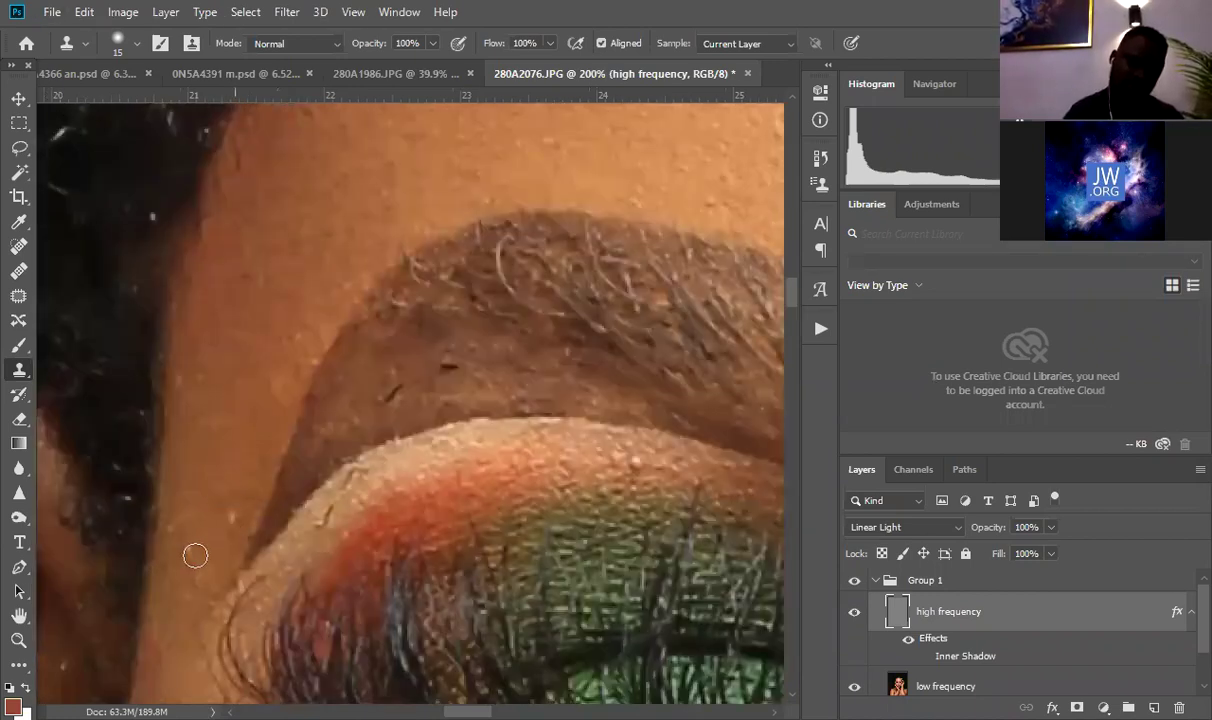
{"action": "left_click", "coordinate": [205, 521]}
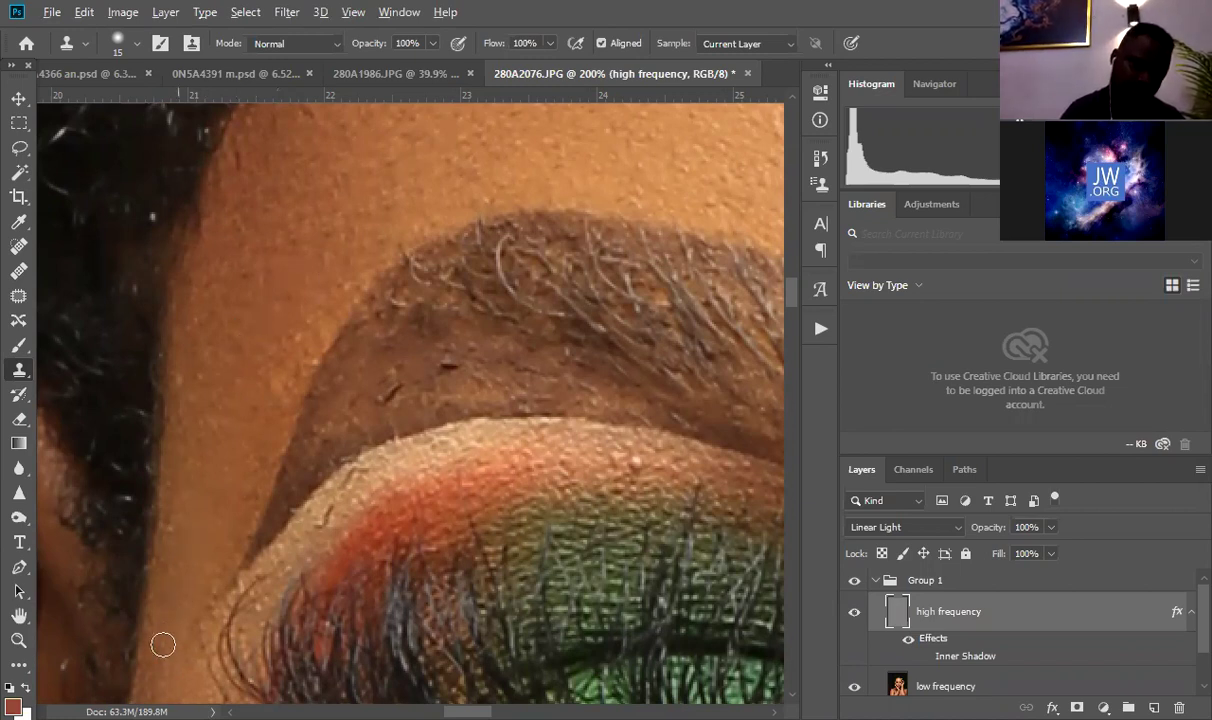
{"action": "left_click_drag", "start_coordinate": [194, 586], "coordinate": [208, 460]}
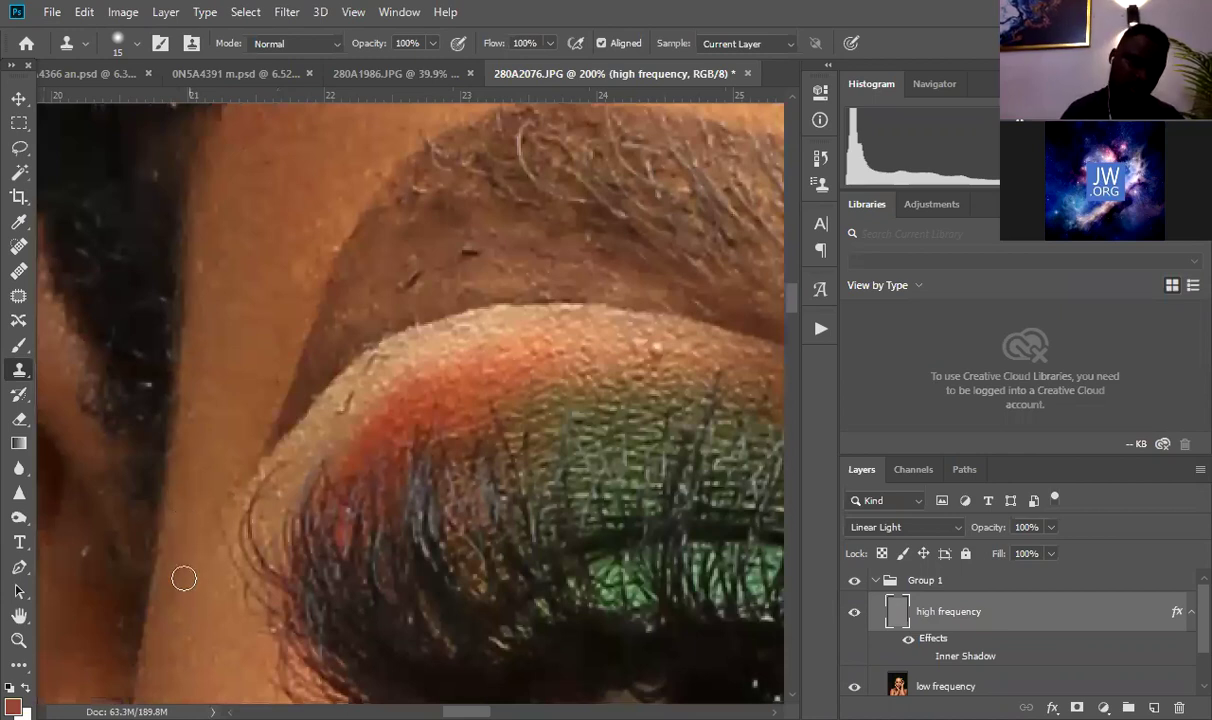
{"action": "scroll", "coordinate": [195, 560], "scroll_direction": "down", "scroll_amount": 1}
{"action": "scroll", "coordinate": [214, 468], "scroll_direction": "down", "scroll_amount": 3}
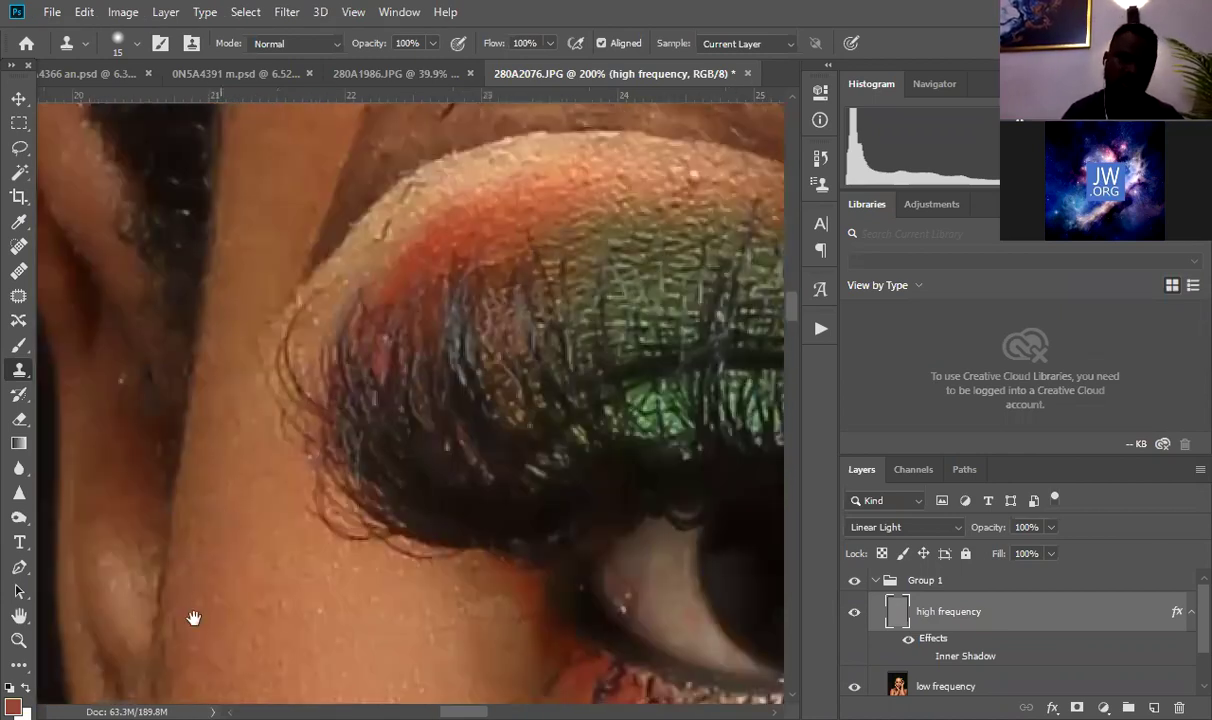
Step: Clone clean texture over the dark marks below the eyebrow's outer end and the bright specks on the upper eyelid
{"action": "scroll", "coordinate": [413, 318], "scroll_direction": "up", "scroll_amount": 4}
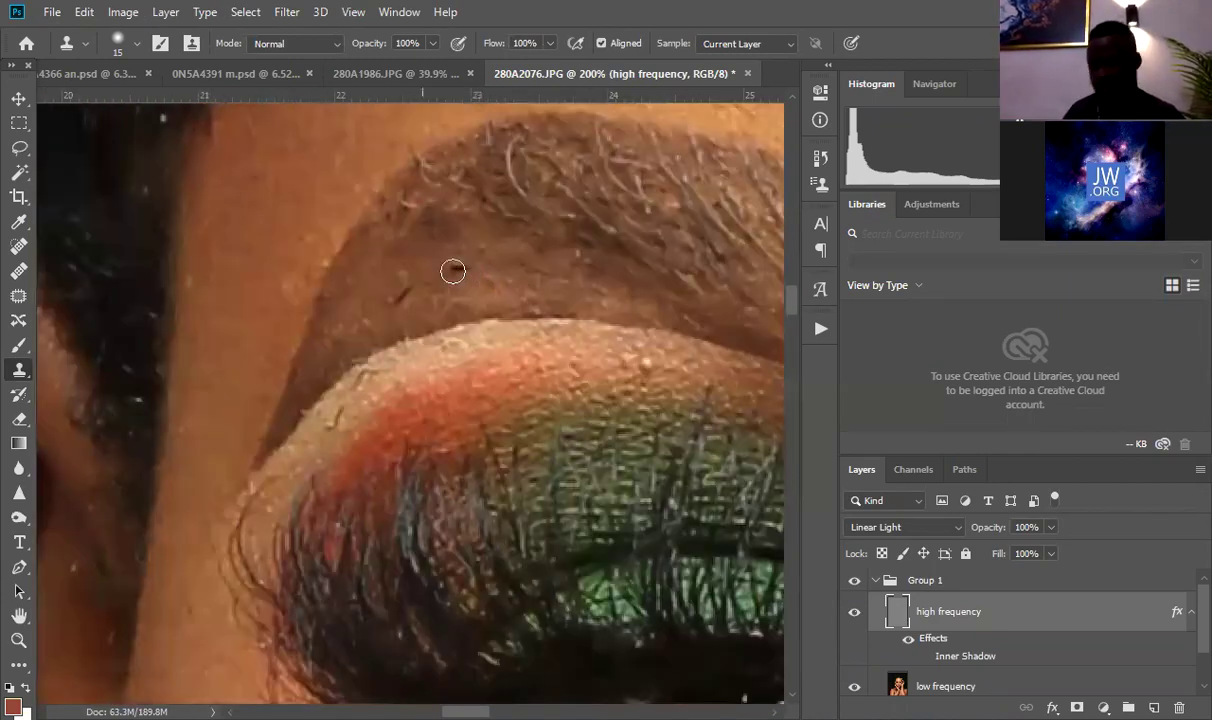
{"action": "left_click", "coordinate": [452, 270], "text": "alt"}
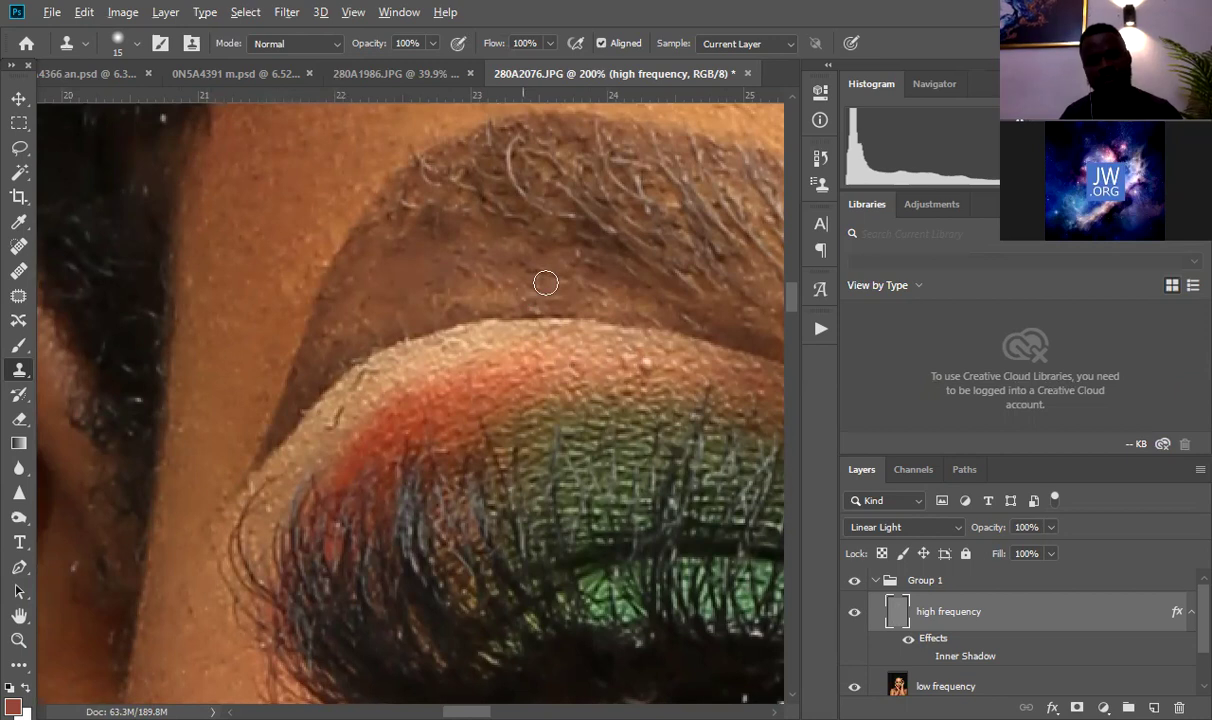
{"action": "left_click", "coordinate": [649, 348], "text": "alt"}
{"action": "left_click", "coordinate": [634, 355]}
{"action": "left_click", "coordinate": [592, 352]}
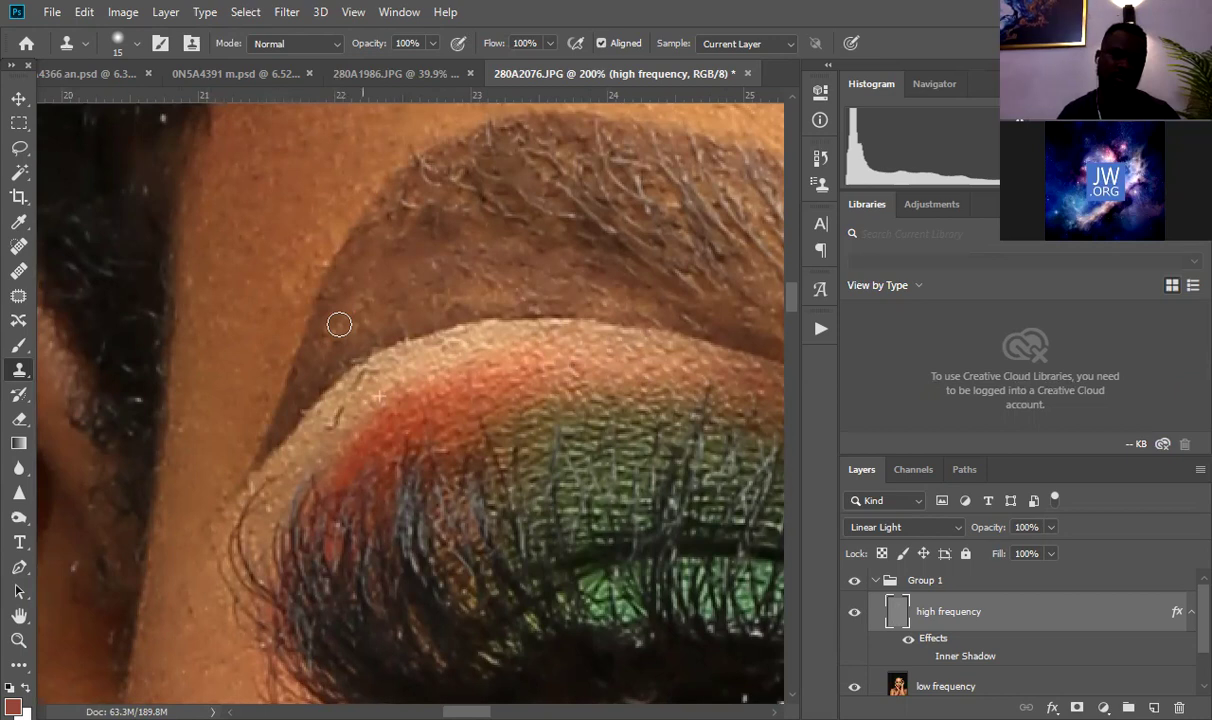
{"action": "left_click_drag", "start_coordinate": [339, 324], "coordinate": [339, 324]}
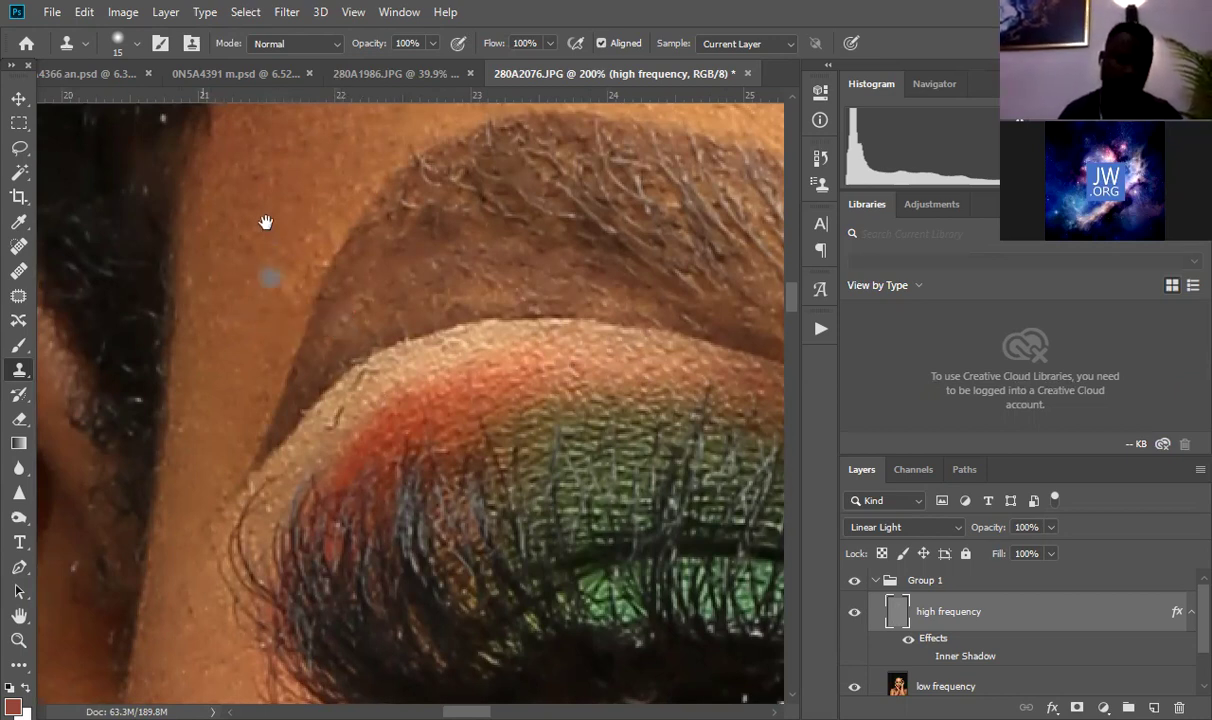
Step: Clone clean texture over the bright specks on the upper cheek between the ear and the outer corner of the eye
{"action": "left_click_drag", "start_coordinate": [251, 378], "coordinate": [290, 288]}
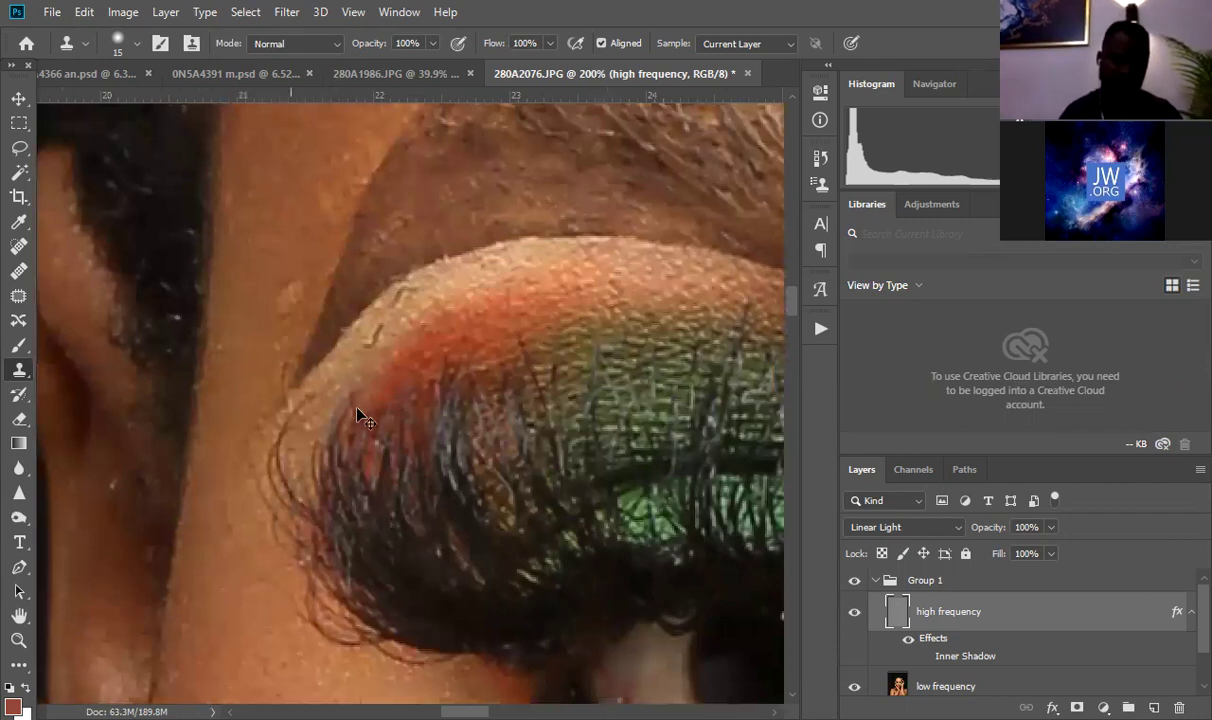
{"action": "scroll", "coordinate": [321, 266], "scroll_direction": "down", "scroll_amount": 2}
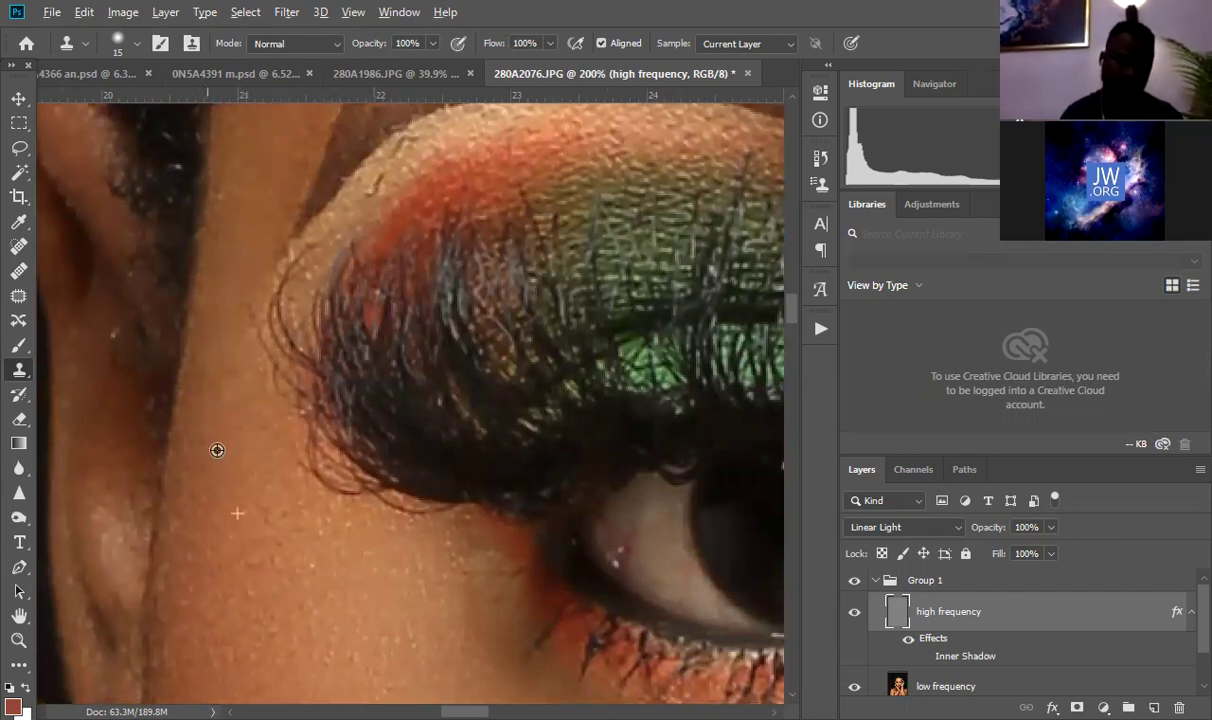
{"action": "scroll", "coordinate": [268, 379], "scroll_direction": "down", "scroll_amount": 1}
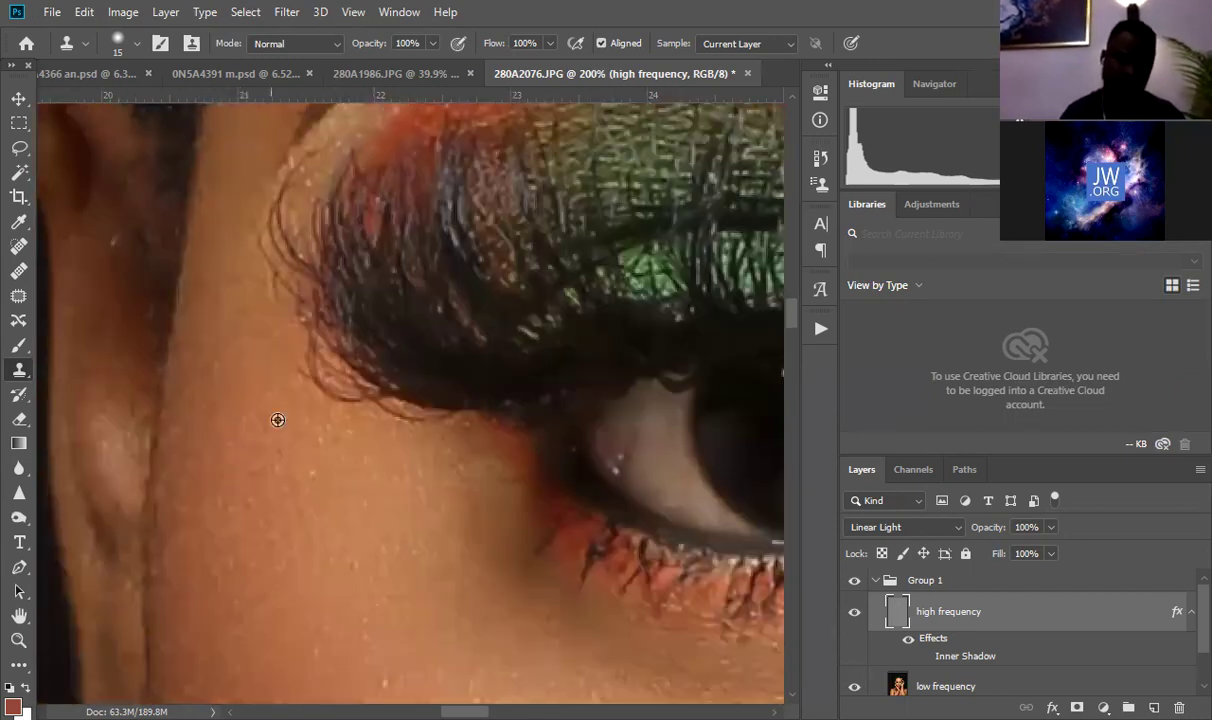
{"action": "left_click", "coordinate": [314, 469], "text": "alt"}
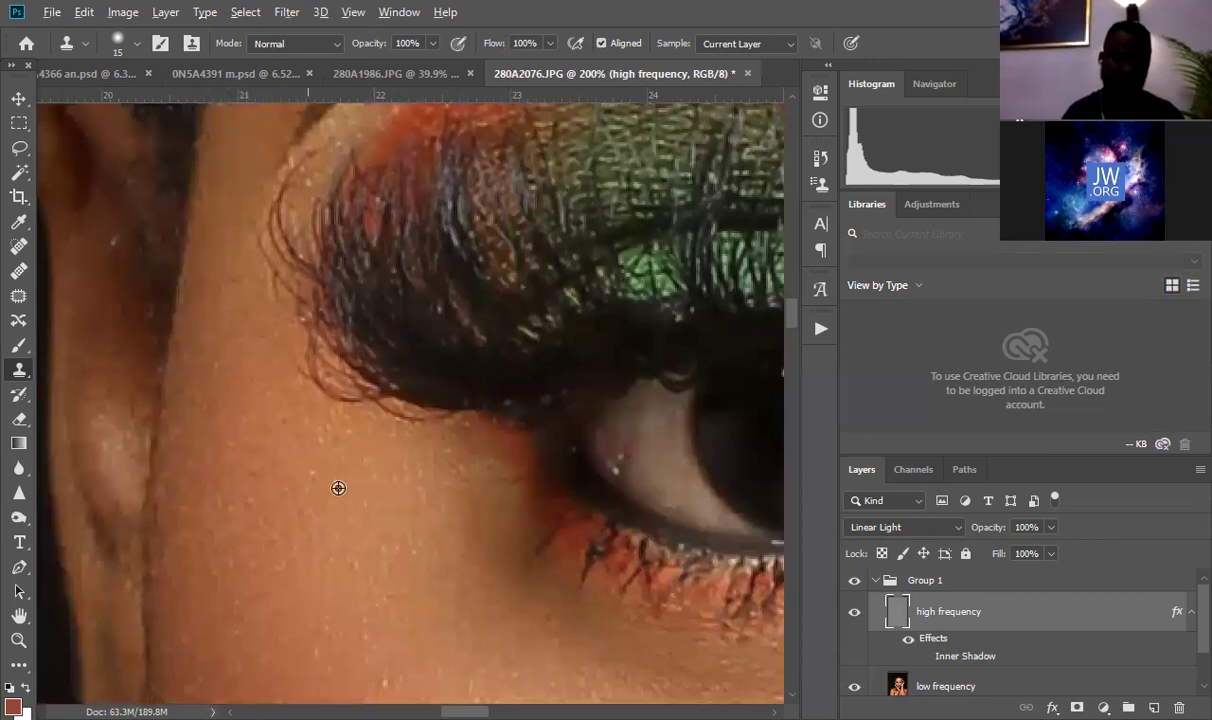
{"action": "scroll", "coordinate": [349, 407], "scroll_direction": "down", "scroll_amount": 2}
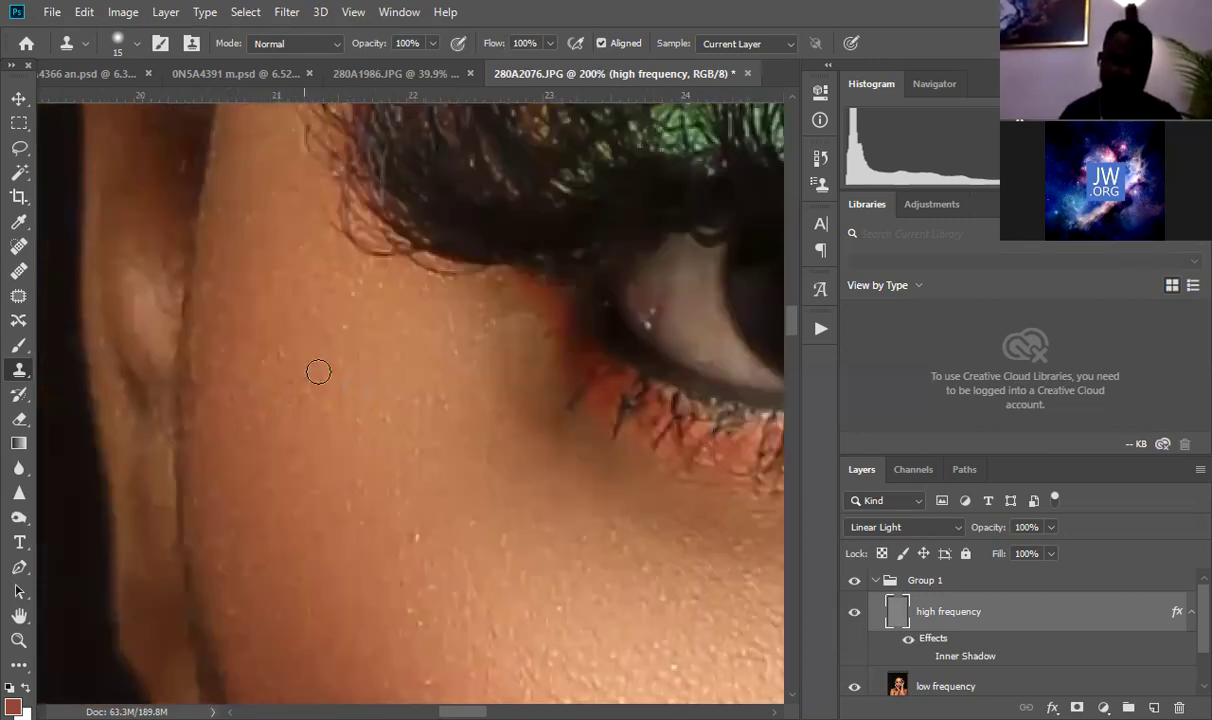
{"action": "left_click", "coordinate": [252, 403]}
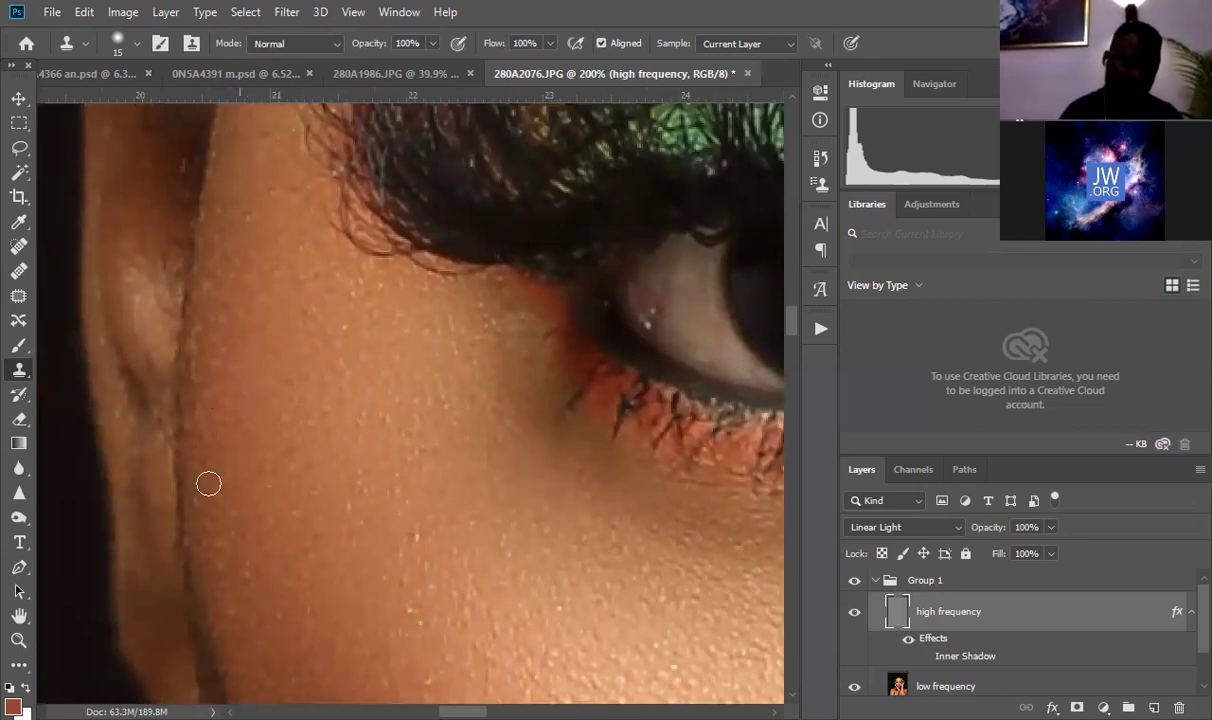
{"action": "scroll", "coordinate": [216, 398], "scroll_direction": "down", "scroll_amount": 3}
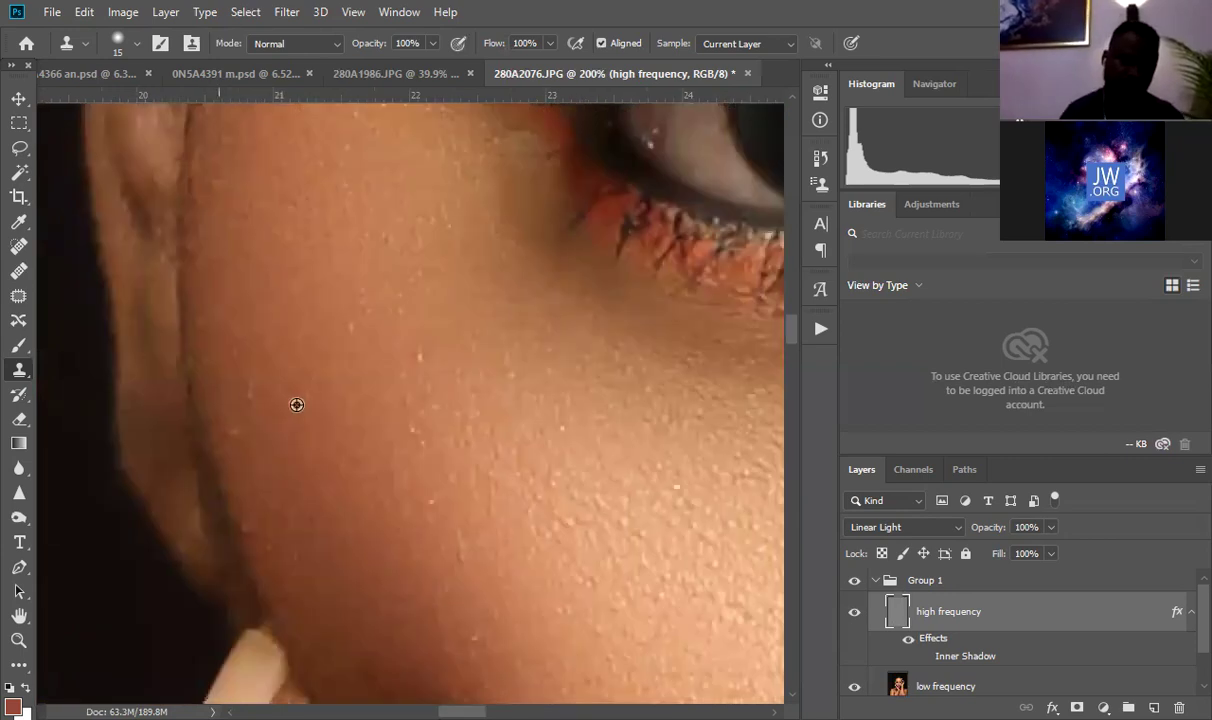
{"action": "left_click", "coordinate": [263, 480]}
Step: Clone clean texture over the stray hairs and rough spots between the eyebrows, around the inner end of the brow near the raised fingers
{"action": "left_click_drag", "start_coordinate": [468, 425], "coordinate": [322, 422]}
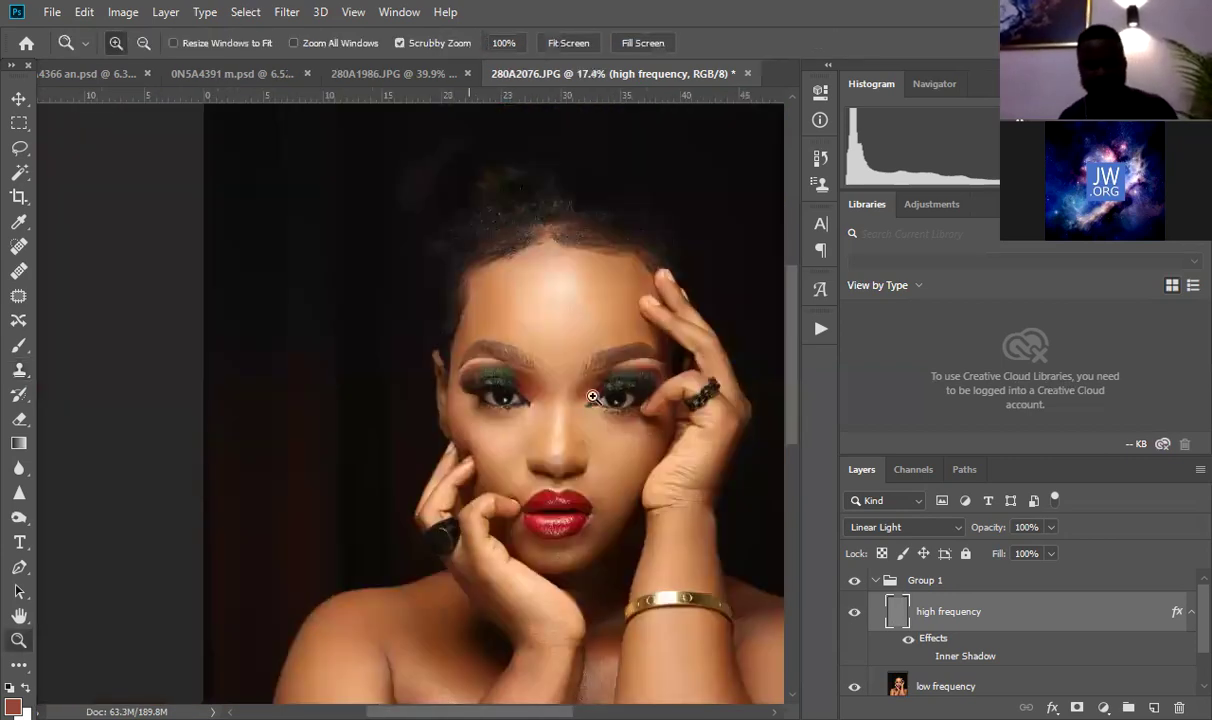
{"action": "left_click", "coordinate": [707, 365]}
{"action": "left_click_drag", "start_coordinate": [617, 443], "coordinate": [684, 468]}
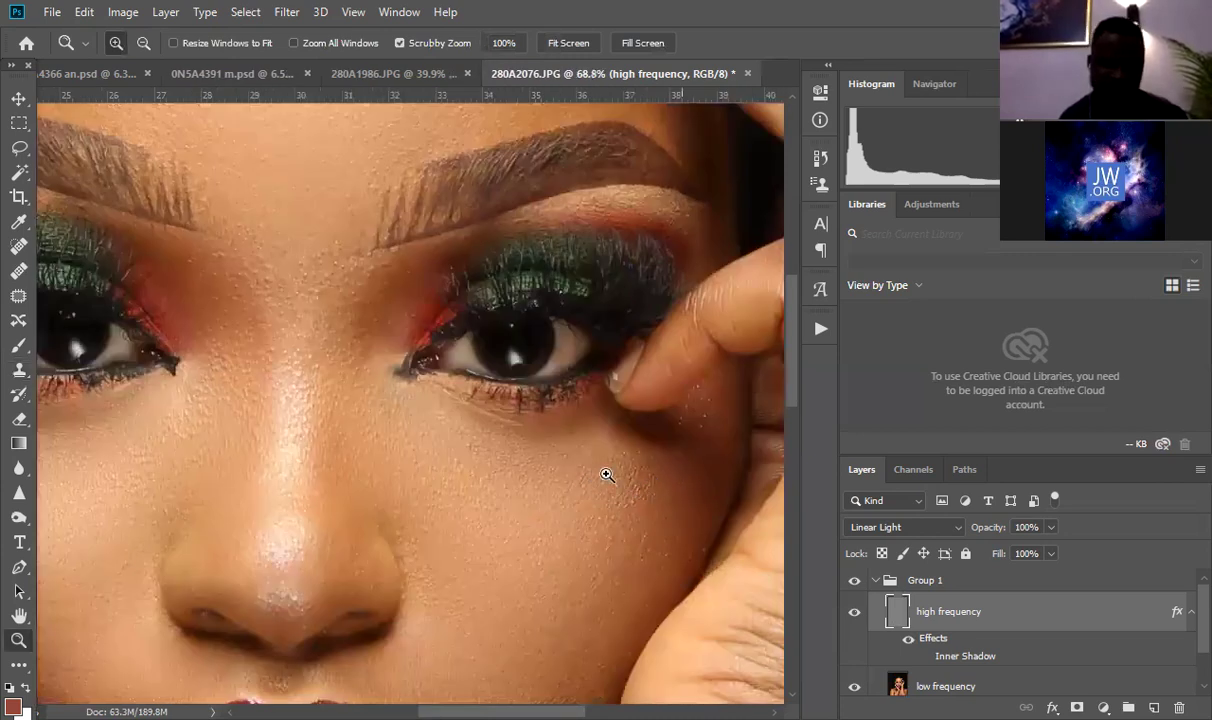
{"action": "left_click_drag", "start_coordinate": [607, 475], "coordinate": [604, 474]}
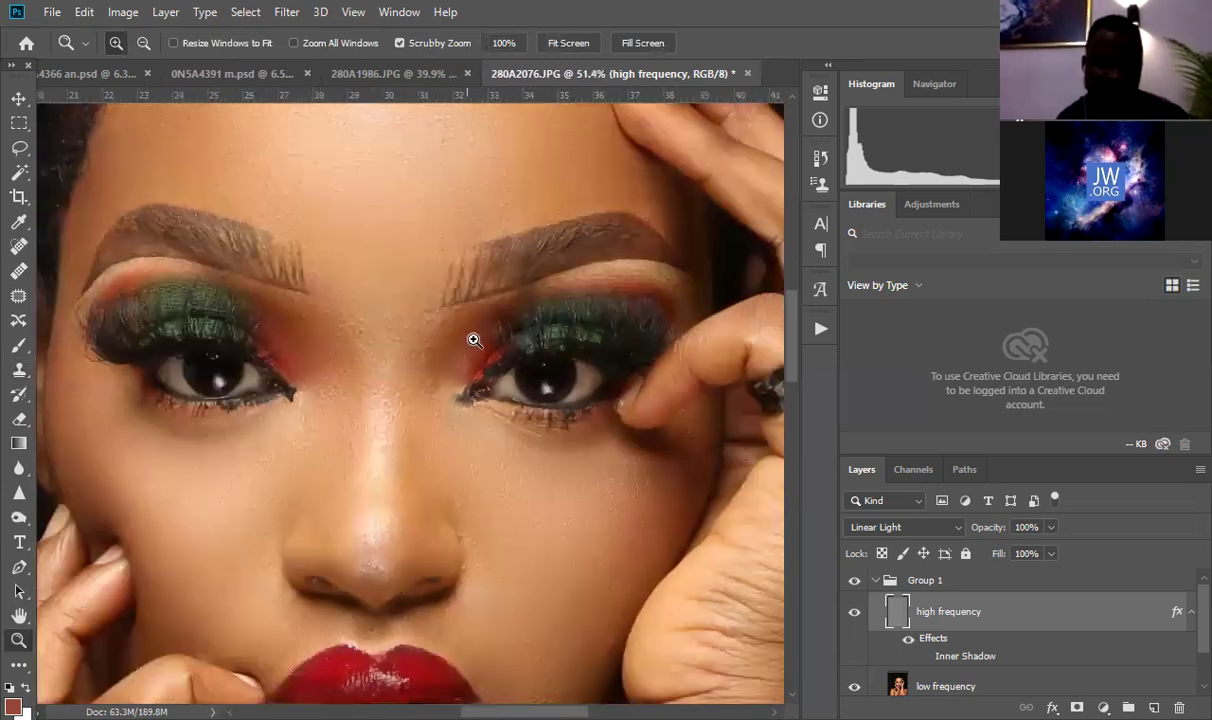
{"action": "left_click", "coordinate": [470, 393]}
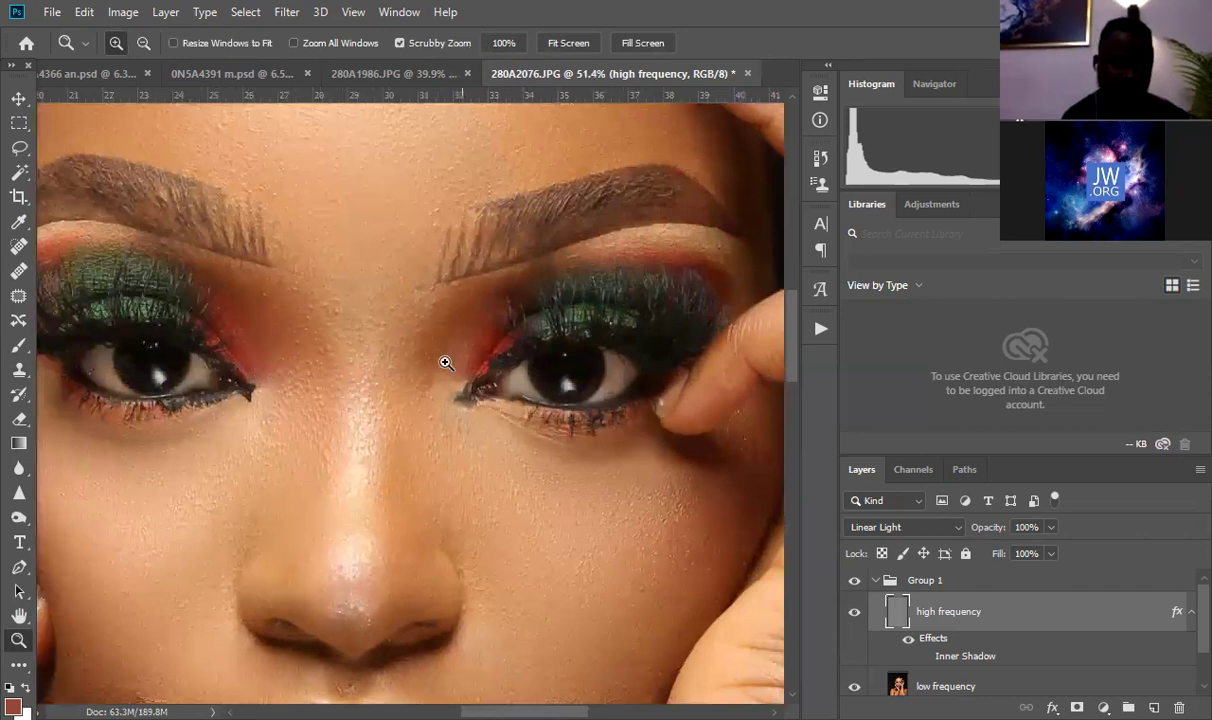
{"action": "left_click_drag", "start_coordinate": [306, 291], "coordinate": [522, 303]}
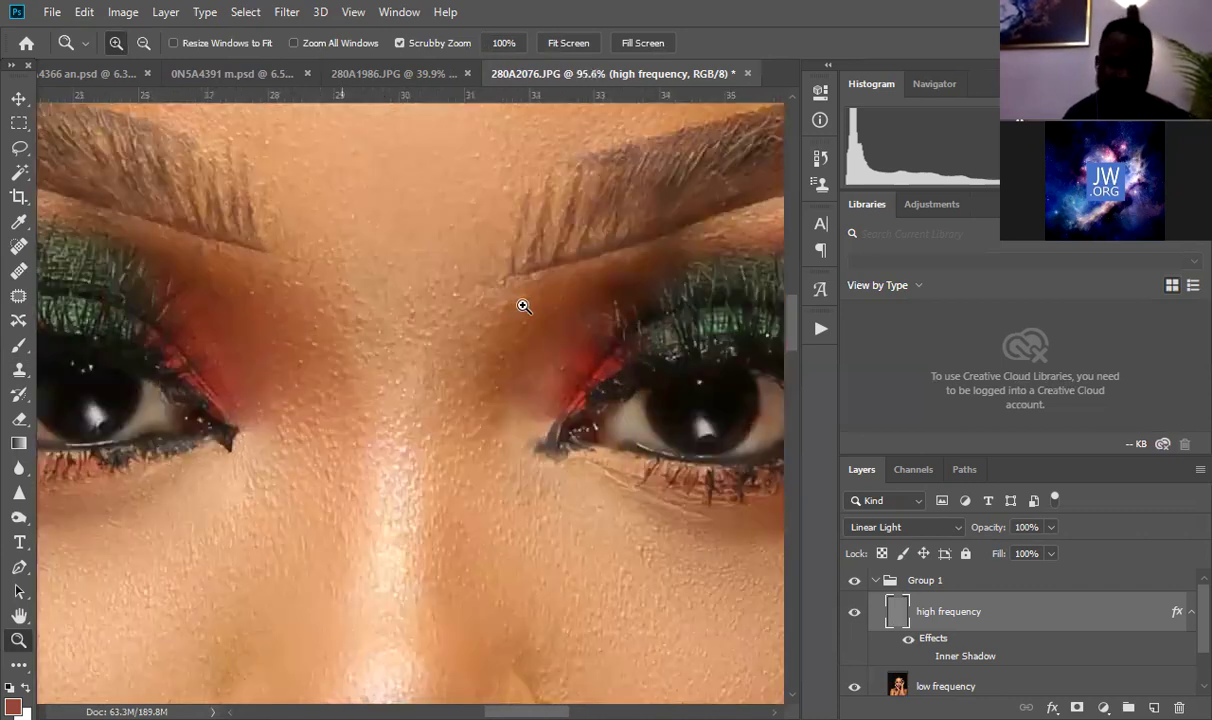
{"action": "key", "text": "ctrl+1"}
{"action": "key", "text": "s"}
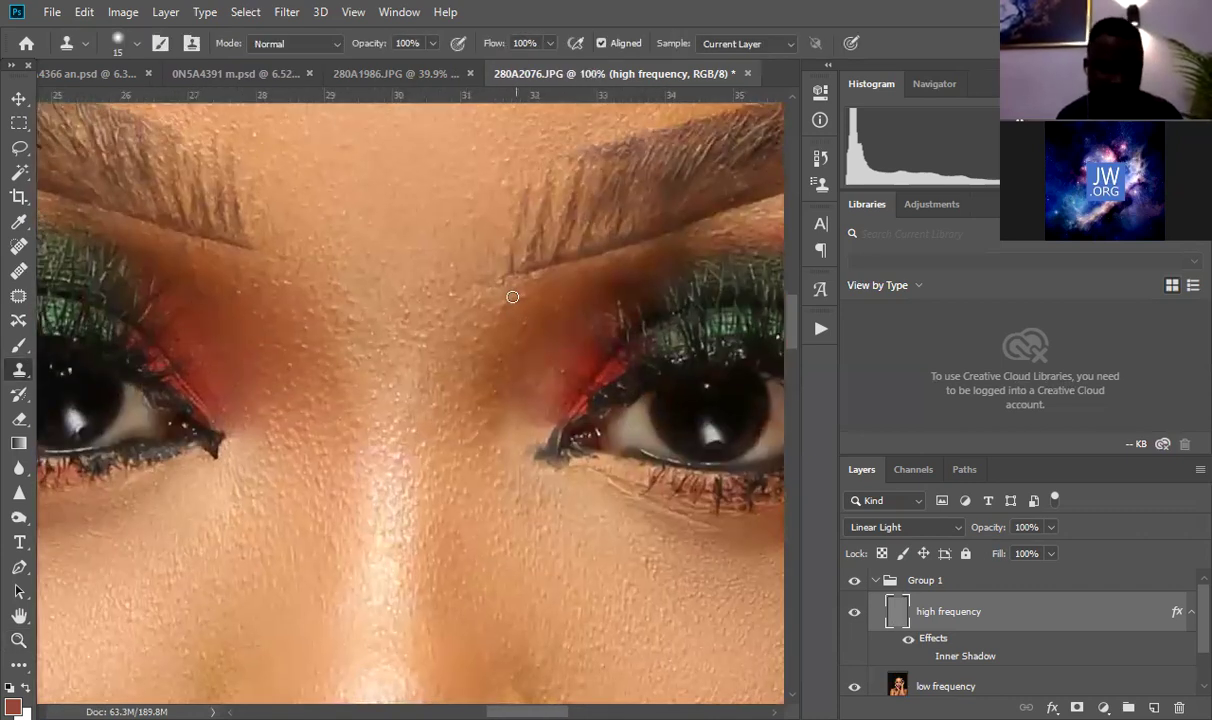
{"action": "left_click_drag", "start_coordinate": [516, 298], "coordinate": [555, 298]}
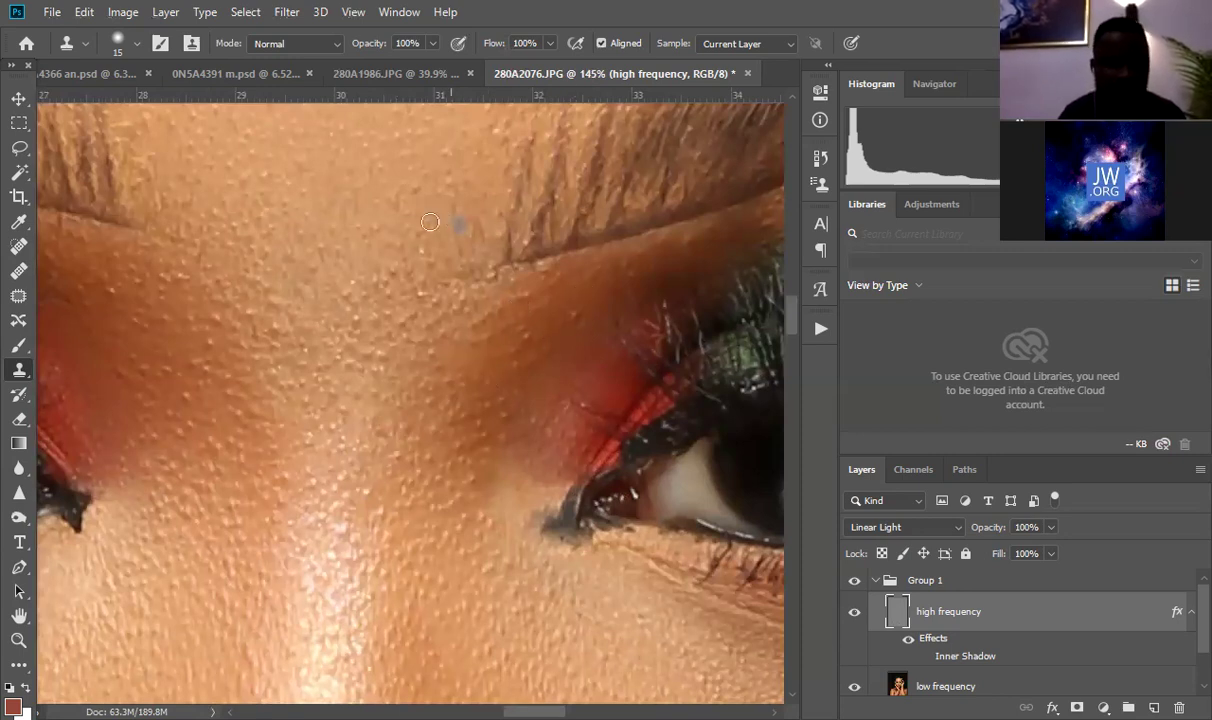
{"action": "left_click_drag", "start_coordinate": [358, 322], "coordinate": [411, 297]}
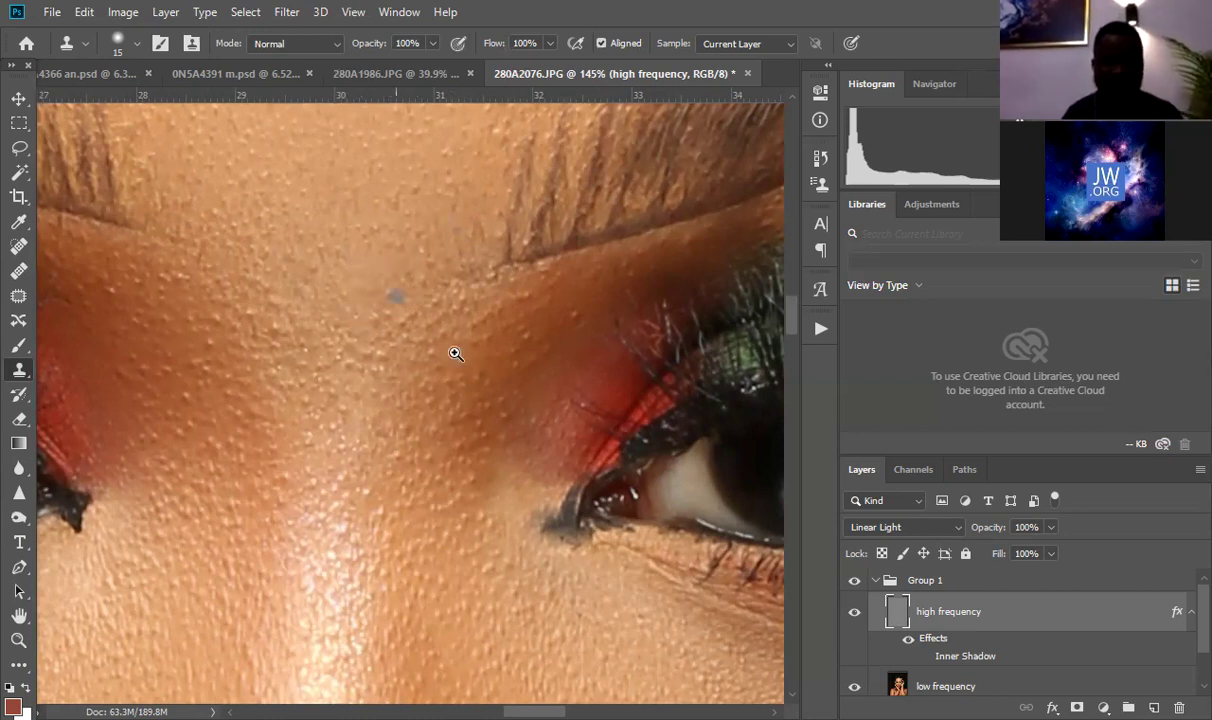
Step: Clone smooth texture over the dark bumps and specks on the side of the chin next to the hand
{"action": "key", "text": "ctrl+space"}
{"action": "mouse_move", "coordinate": [514, 401]}
{"action": "left_mouse_down"}
{"action": "mouse_move", "coordinate": [461, 404]}
{"action": "mouse_move", "coordinate": [472, 466]}
{"action": "left_mouse_up"}
{"action": "mouse_move", "coordinate": [462, 556]}
{"action": "left_mouse_down"}
{"action": "mouse_move", "coordinate": [535, 476]}
{"action": "mouse_move", "coordinate": [428, 487]}
{"action": "mouse_move", "coordinate": [476, 560]}
{"action": "left_mouse_up"}
{"action": "left_click_drag", "start_coordinate": [541, 460], "coordinate": [429, 408]}
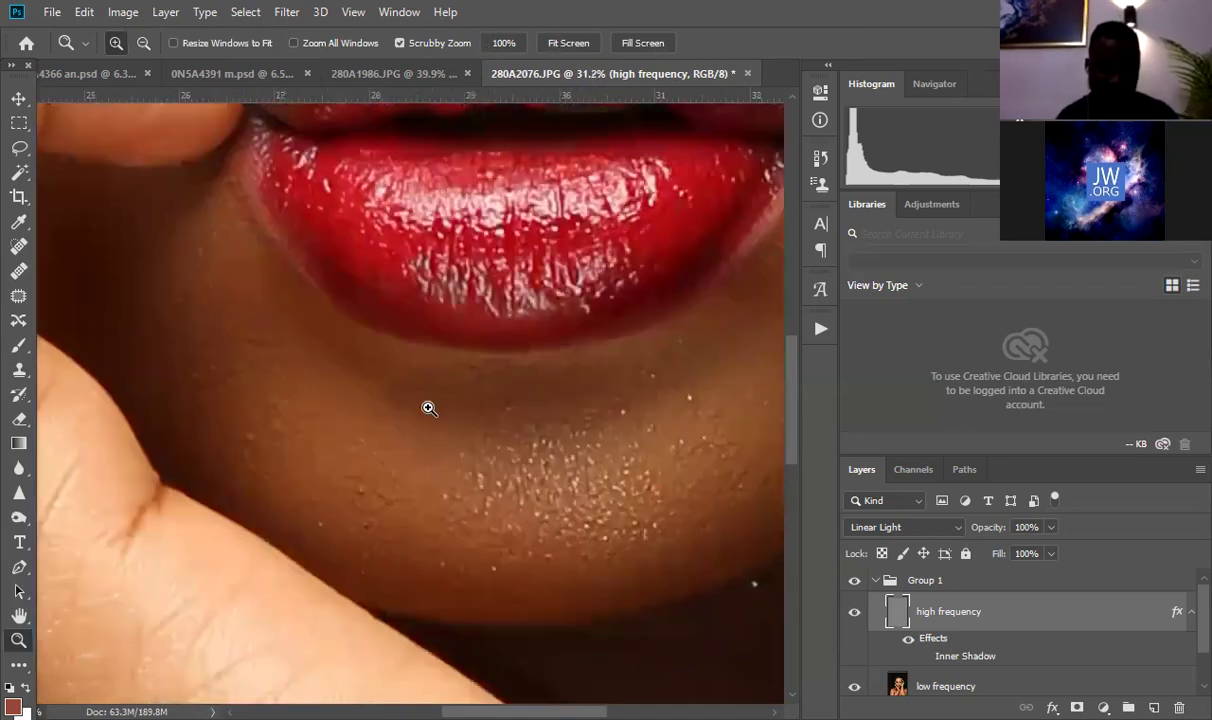
{"action": "key", "text": "s"}
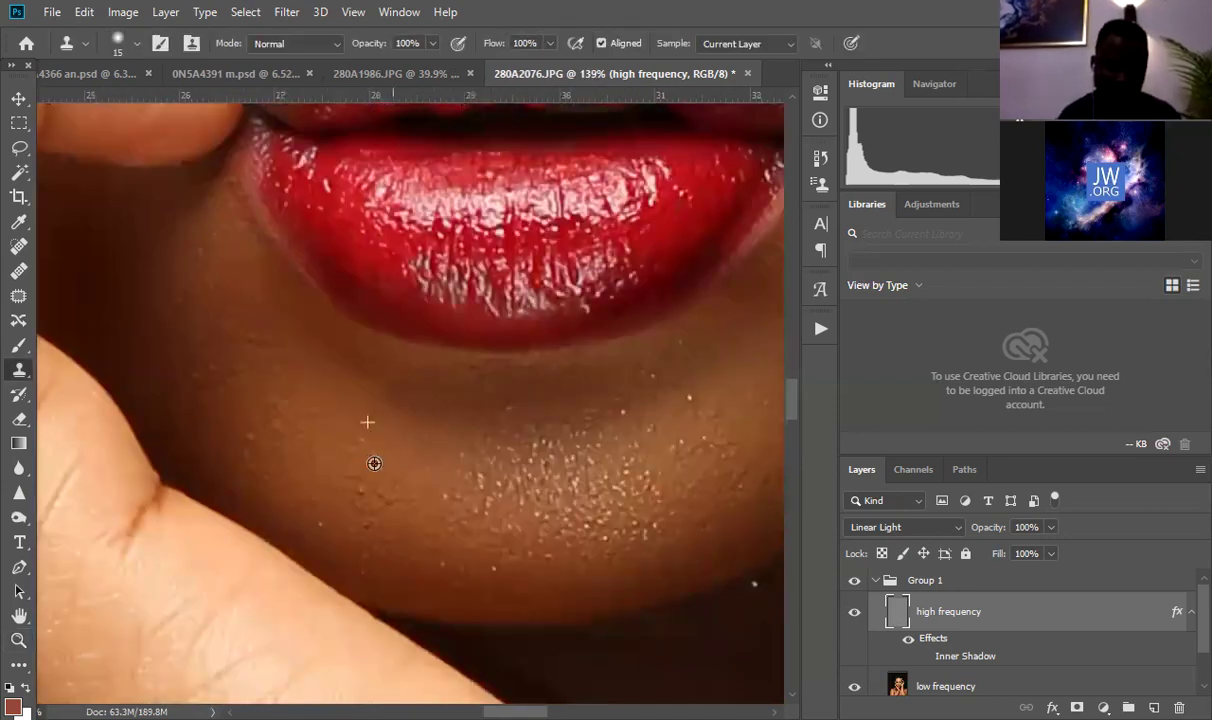
{"action": "left_click", "coordinate": [341, 531]}
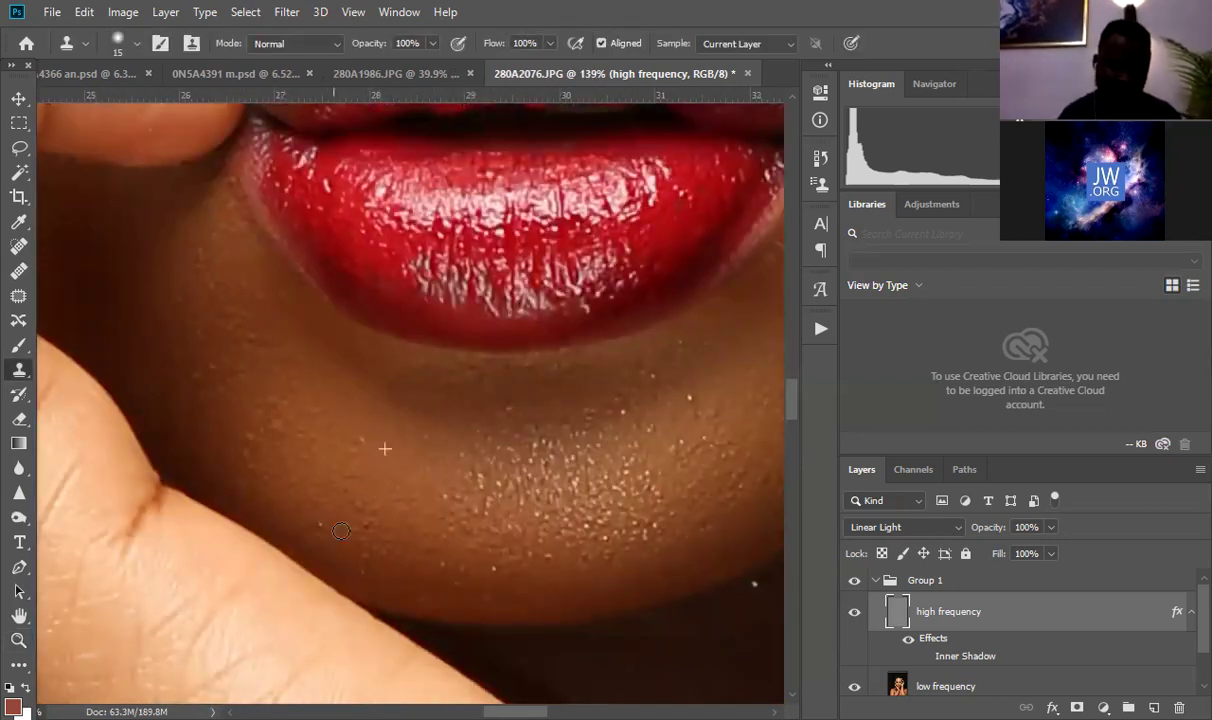
{"action": "left_click", "coordinate": [316, 492]}
{"action": "left_click", "coordinate": [353, 428], "text": "alt"}
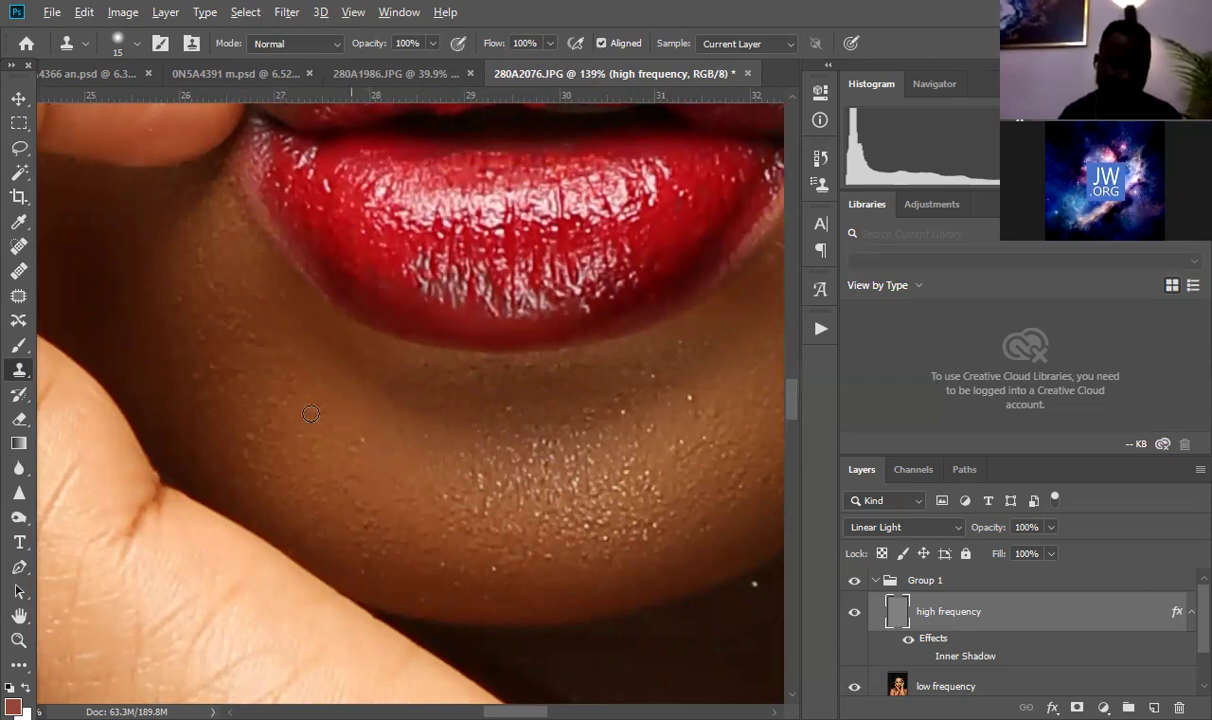
Step: Clone clean texture over the small bumps below the mouth corner beside the fingertip
{"action": "left_click", "coordinate": [209, 374]}
{"action": "left_click", "coordinate": [239, 355], "text": "alt"}
{"action": "left_click", "coordinate": [202, 332]}
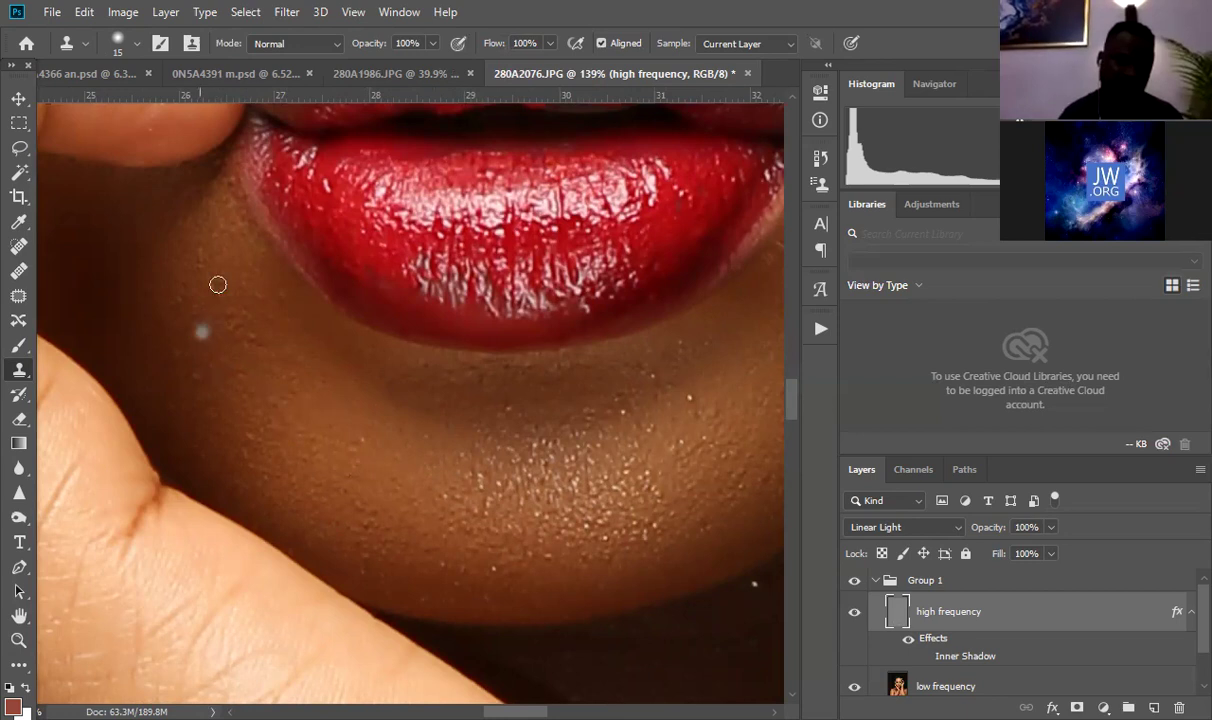
{"action": "left_click", "coordinate": [198, 322]}
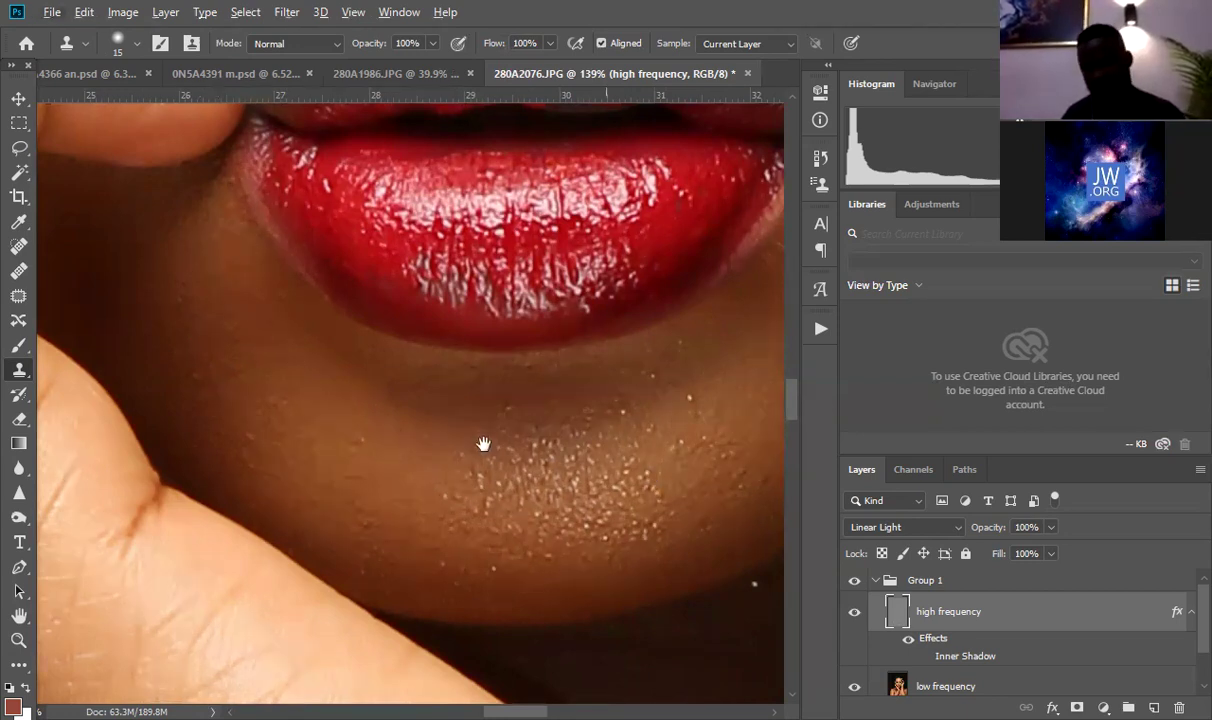
Step: Clone clean texture over the fine light hair below the mouth corner on the side away from the fingertip
{"action": "left_click_drag", "start_coordinate": [653, 476], "coordinate": [484, 442]}
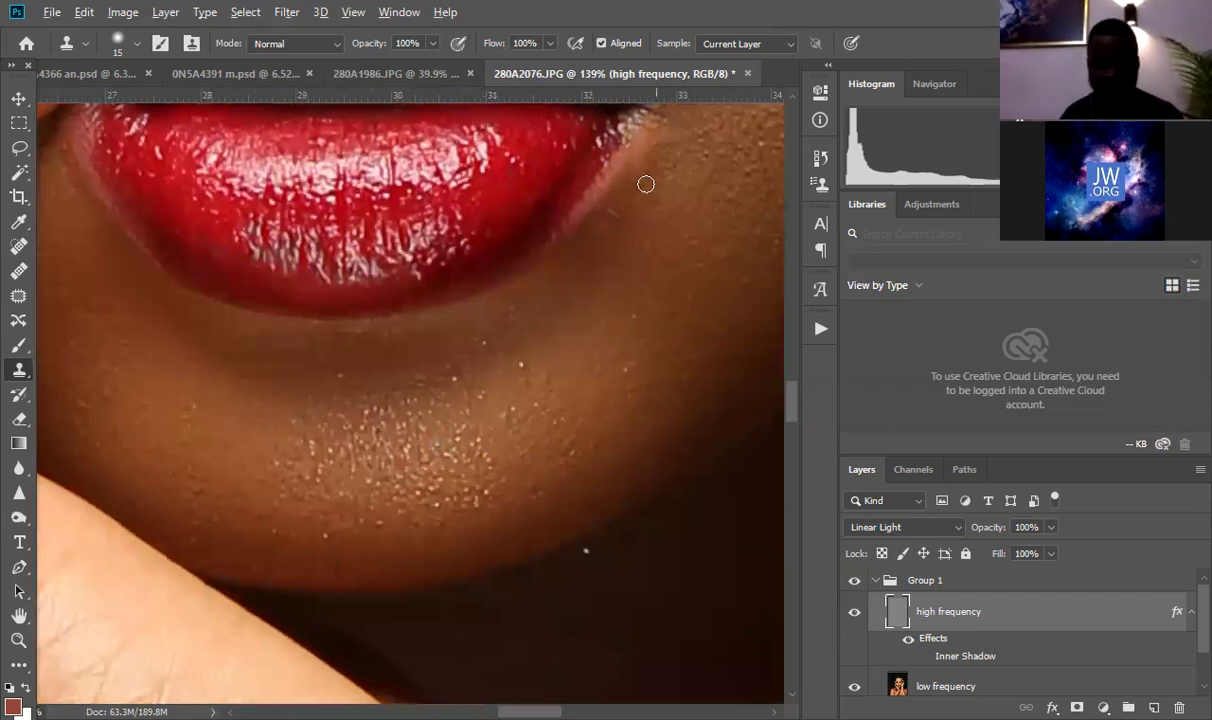
{"action": "left_click", "coordinate": [603, 236]}
{"action": "left_click", "coordinate": [670, 235], "text": "alt"}
{"action": "left_click_drag", "start_coordinate": [655, 251], "coordinate": [646, 248]}
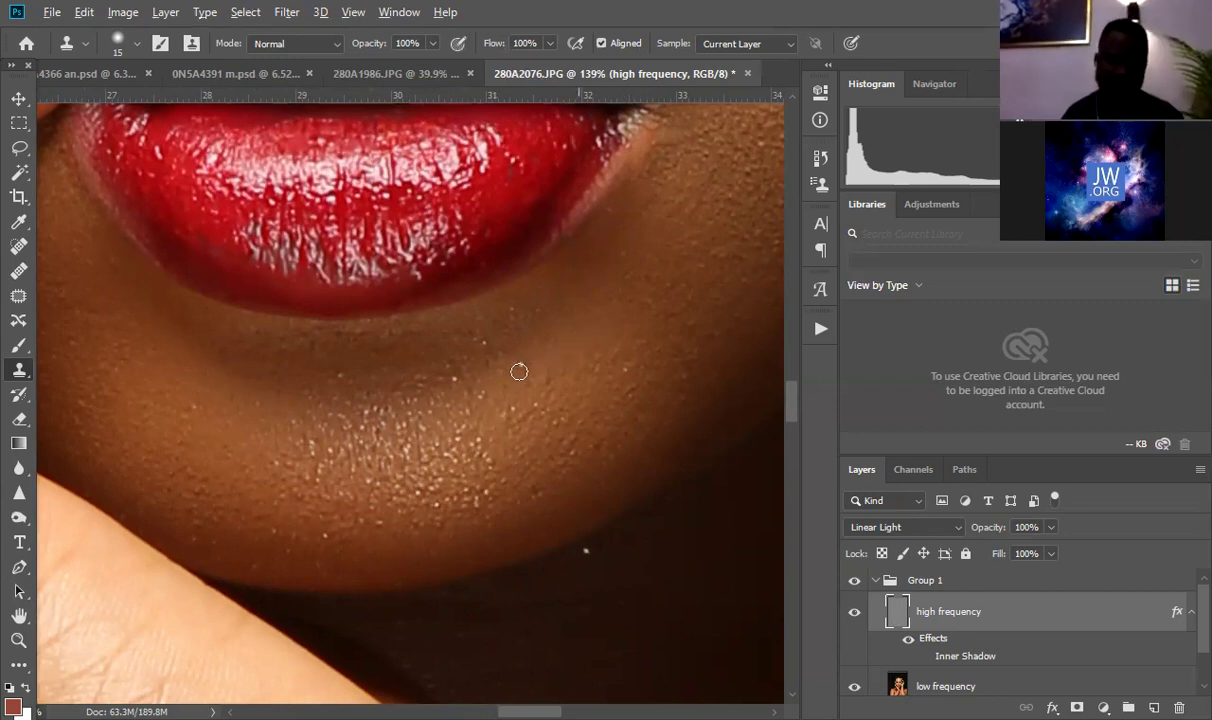
Step: Clone smooth texture over the bright specks on the chin between the lower lip and the shadowed jaw
{"action": "left_click", "coordinate": [573, 340]}
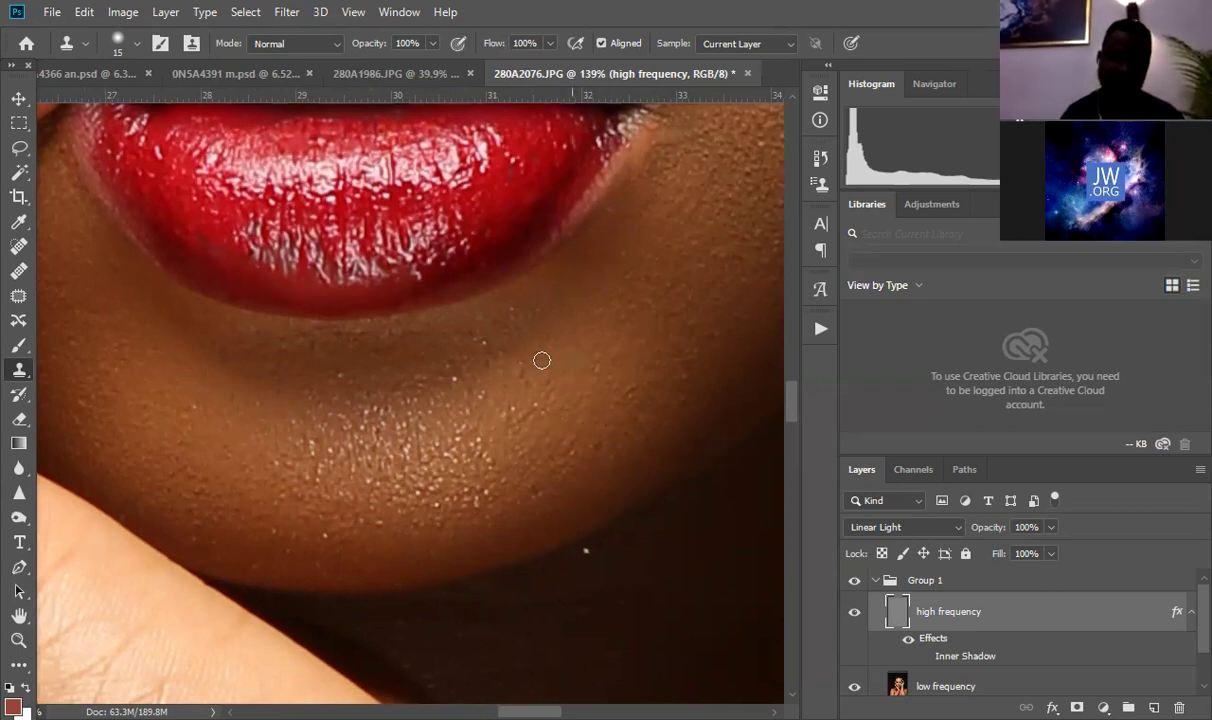
{"action": "left_click", "coordinate": [517, 390]}
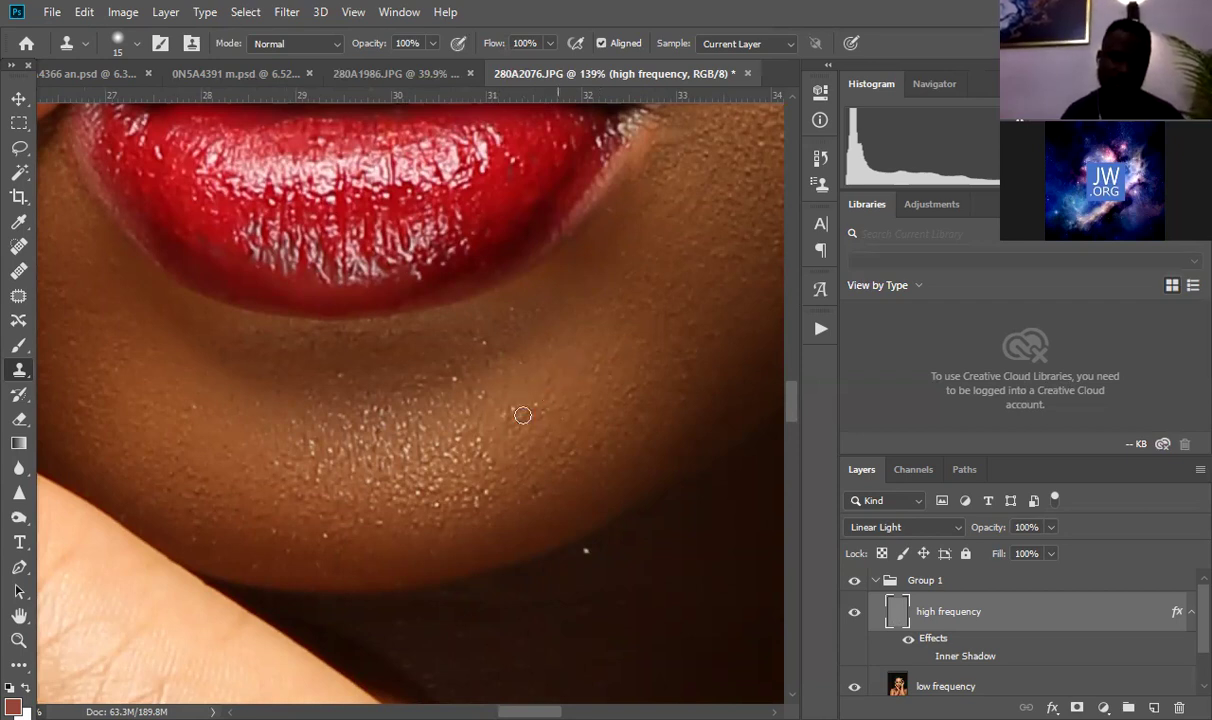
{"action": "left_click", "coordinate": [511, 408]}
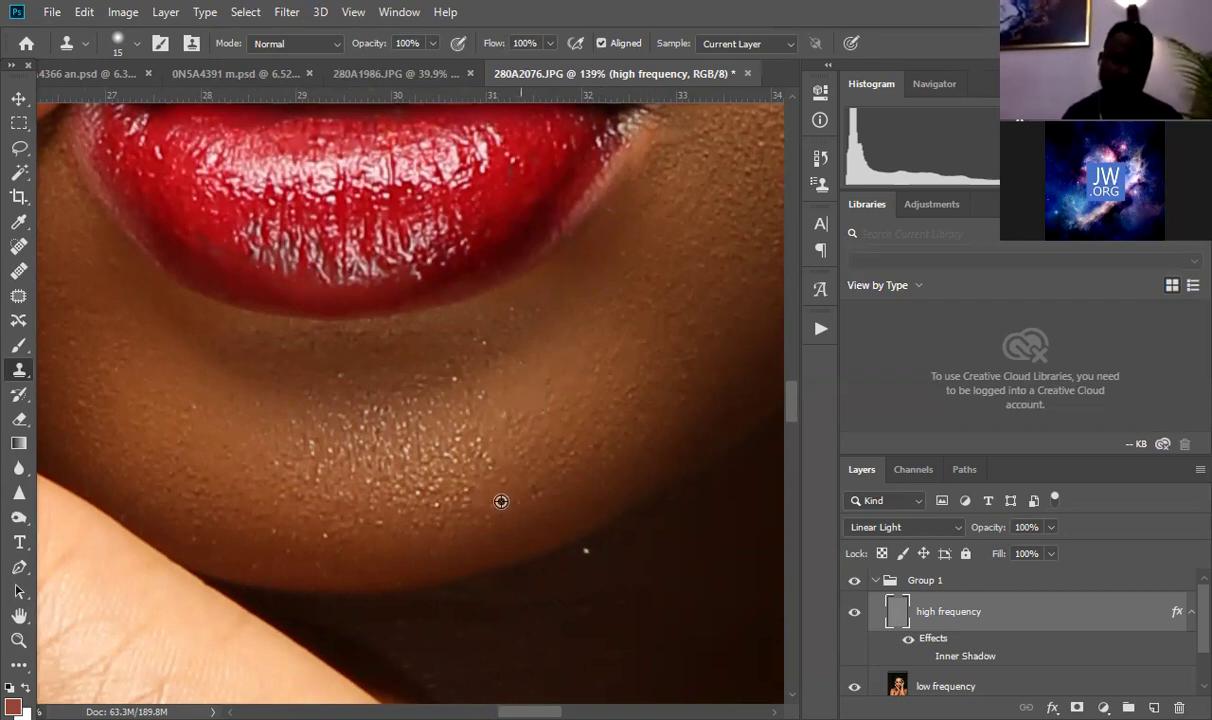
Step: Clone clean texture over the specks along the lower edge of the chin, beneath its shiny highlight
{"action": "left_click", "coordinate": [378, 526]}
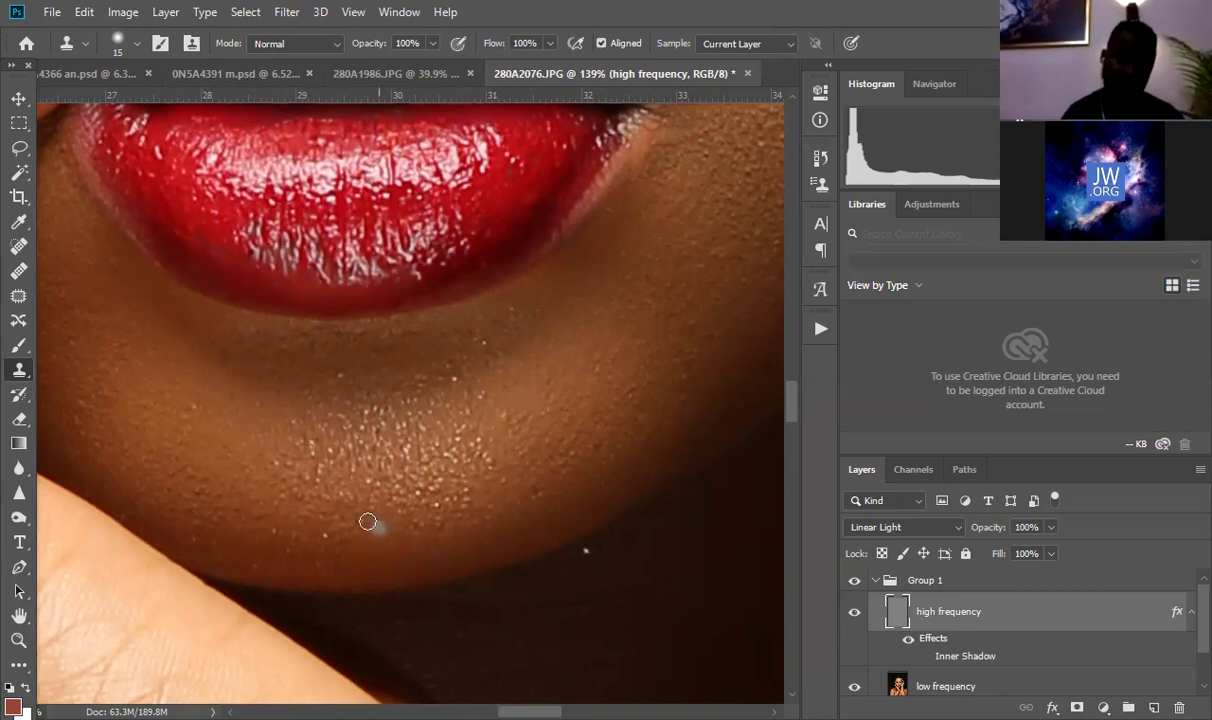
{"action": "left_click", "coordinate": [384, 568], "text": "alt"}
{"action": "left_click", "coordinate": [313, 538]}
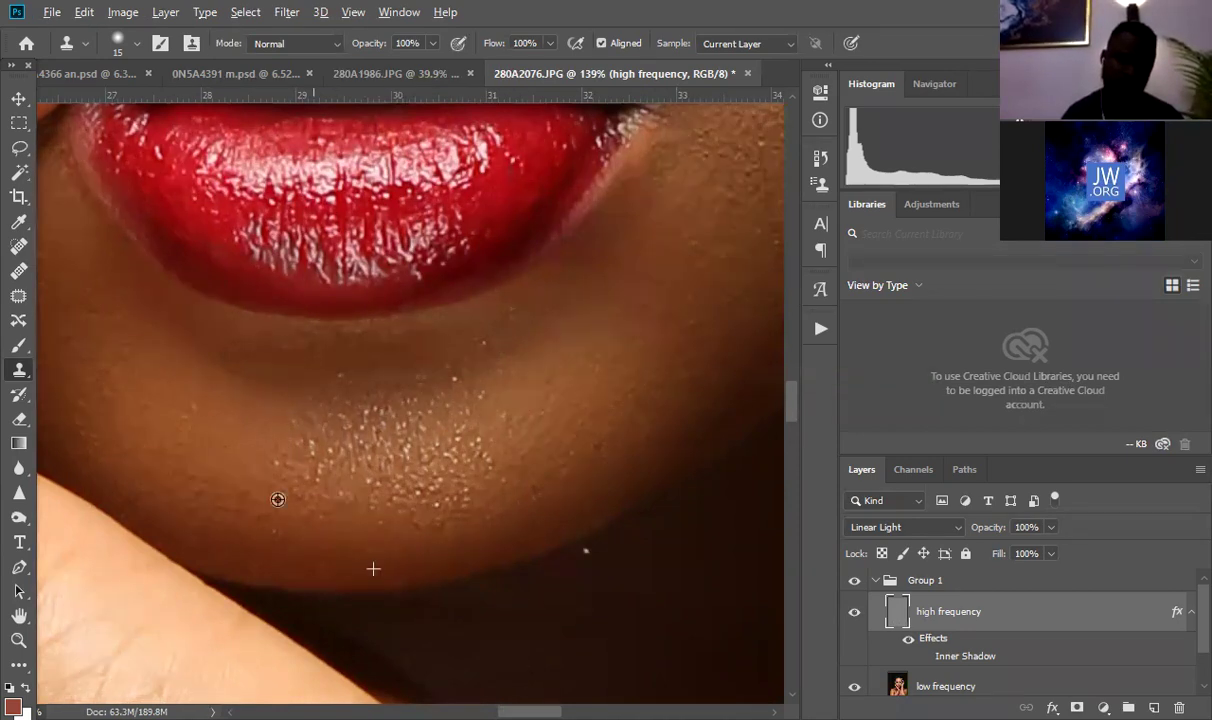
{"action": "left_click", "coordinate": [272, 523]}
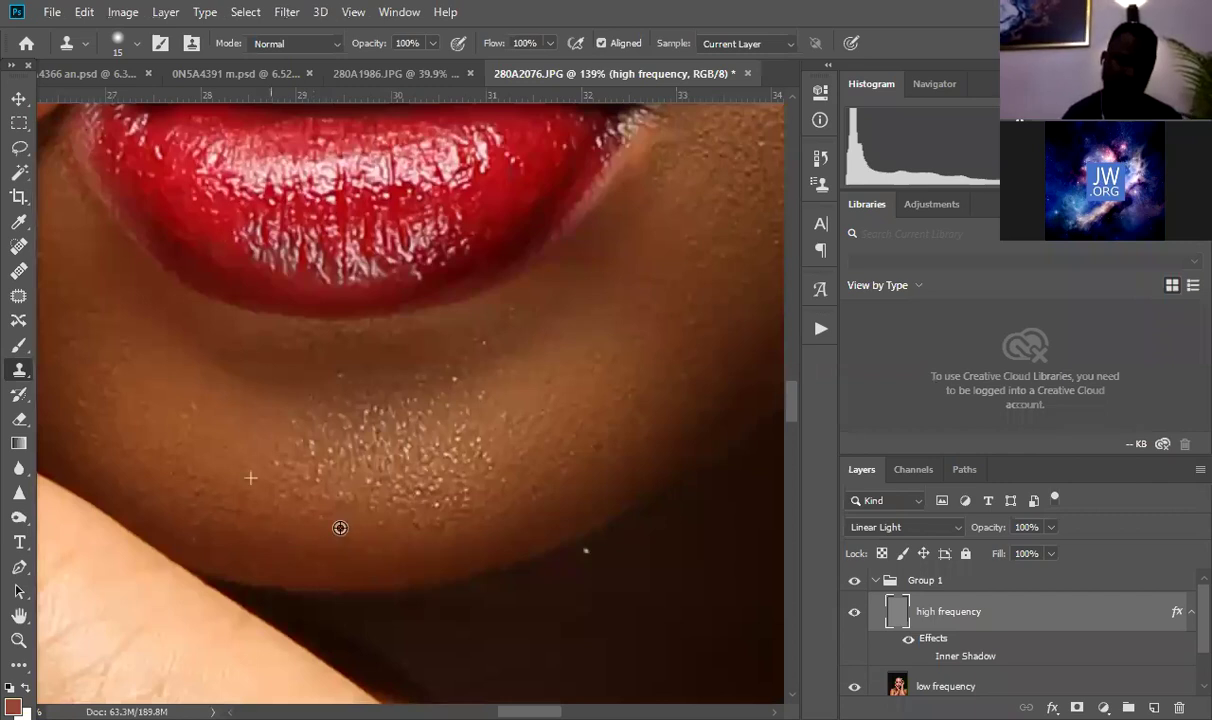
{"action": "left_click_drag", "start_coordinate": [324, 524], "coordinate": [349, 554]}
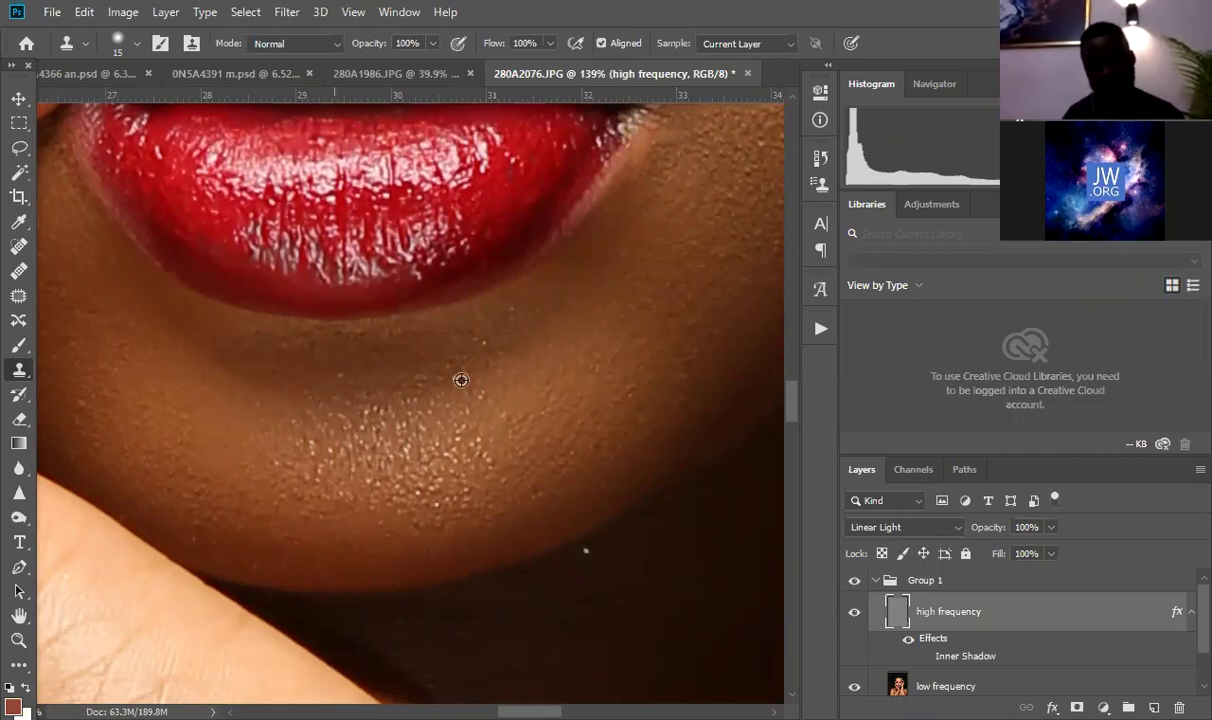
Step: Clone clean texture over the bright speck just under the lower lip and the rough spots beside the chin highlight
{"action": "left_click", "coordinate": [520, 338]}
{"action": "left_click", "coordinate": [489, 345]}
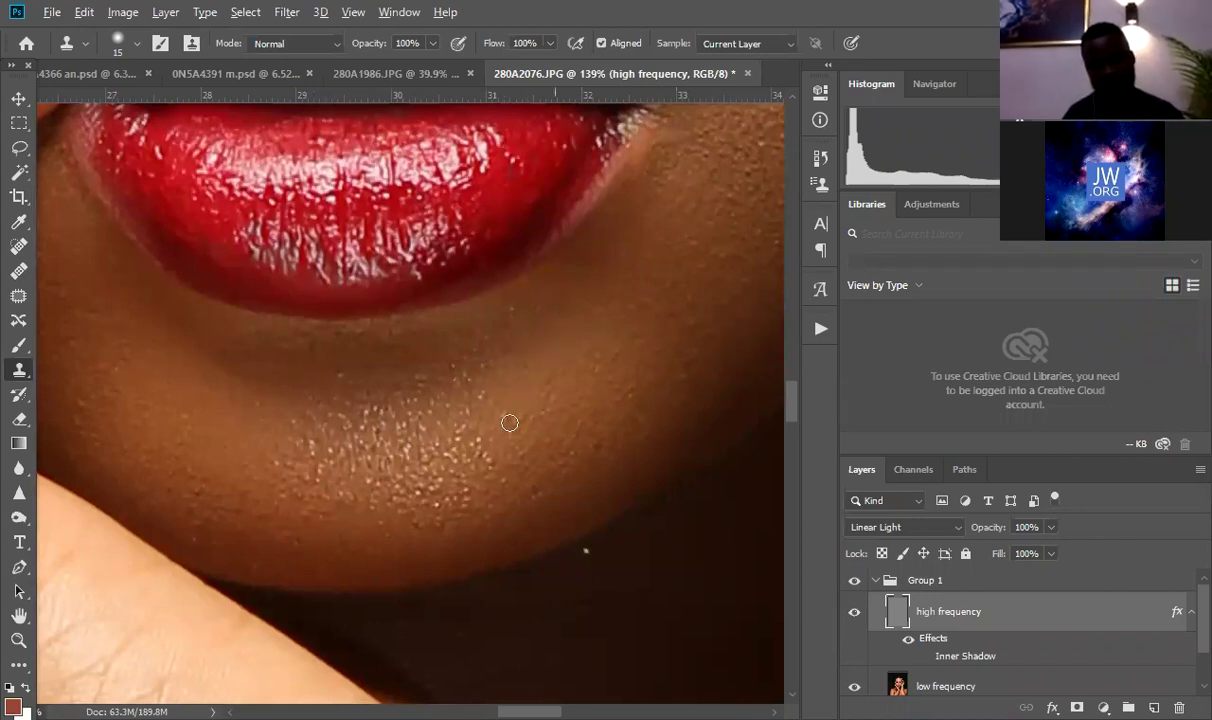
{"action": "left_click", "coordinate": [515, 482]}
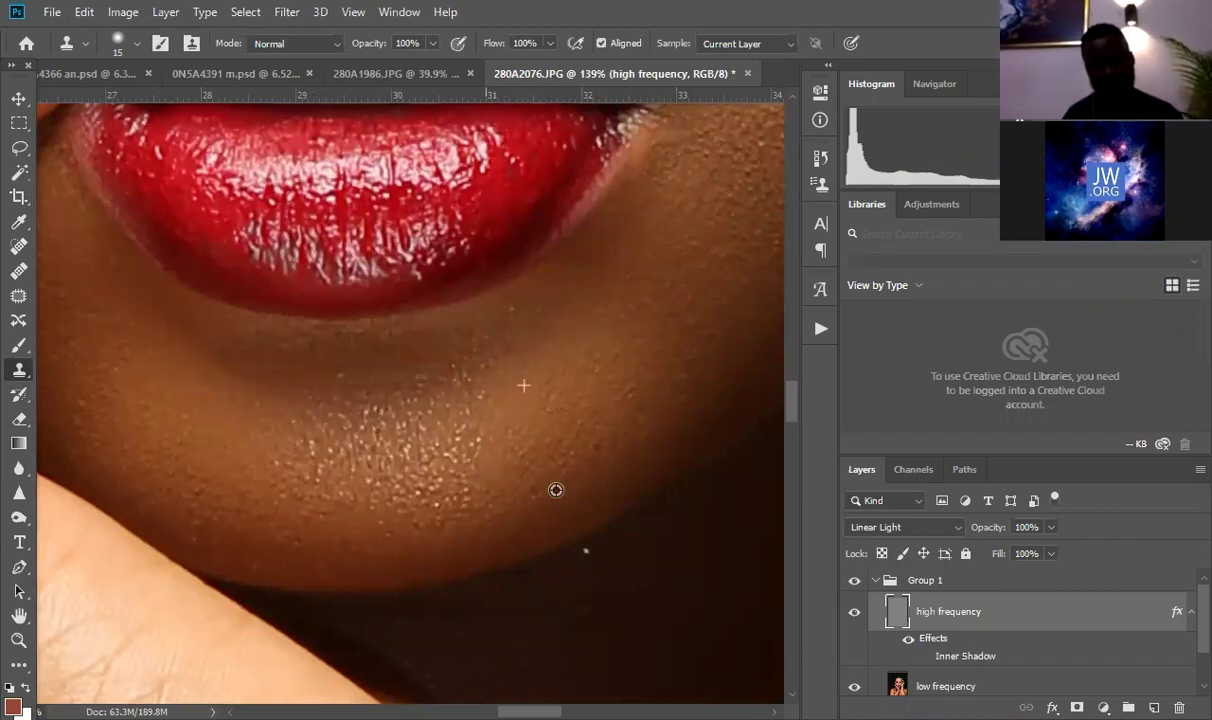
Step: Clone clean texture over the specks on the shoulder between the armpit crease and the neck shadow, using a 30 px brush
{"action": "key", "text": "z"}
{"action": "left_click_drag", "start_coordinate": [608, 406], "coordinate": [460, 500]}
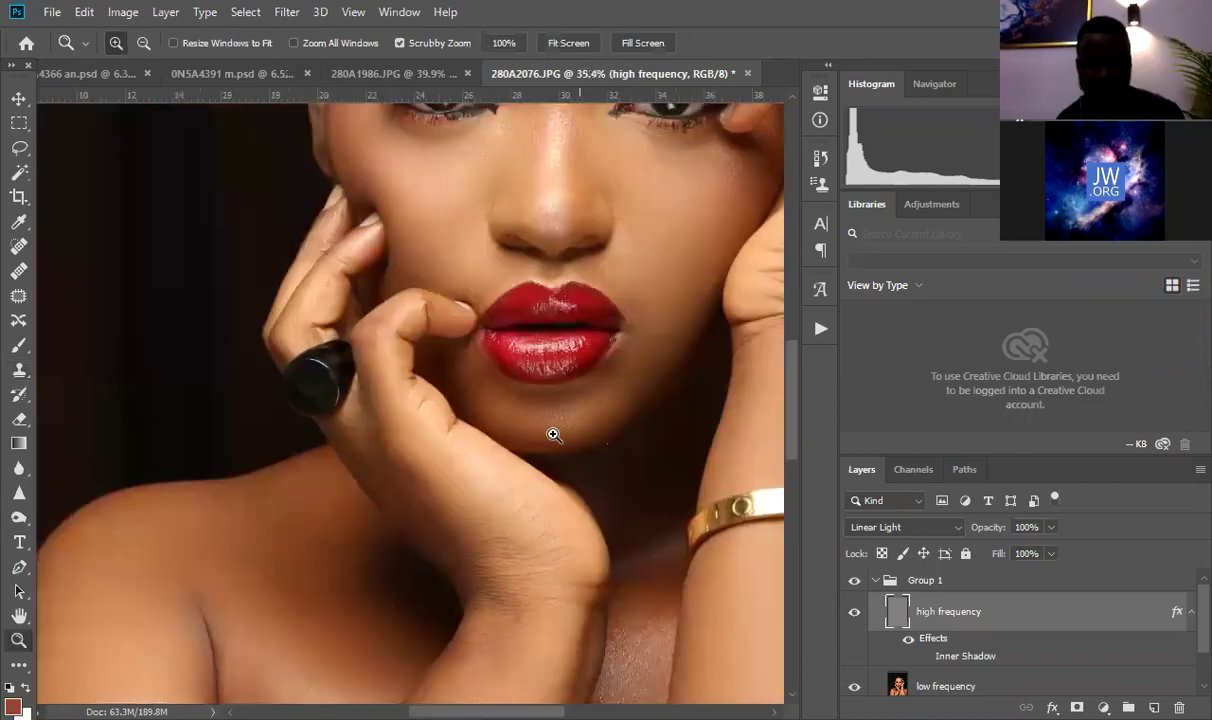
{"action": "left_click_drag", "start_coordinate": [592, 417], "coordinate": [481, 461]}
{"action": "key", "text": "s"}
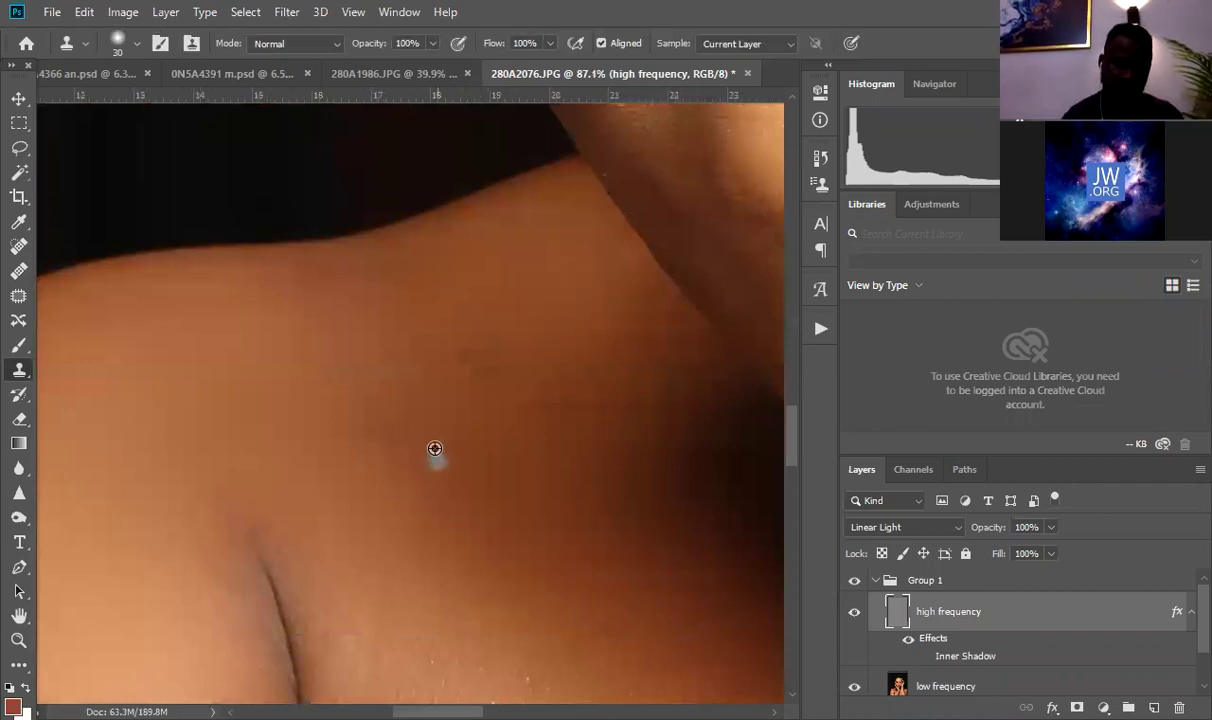
{"action": "key", "text": "bracketright"}
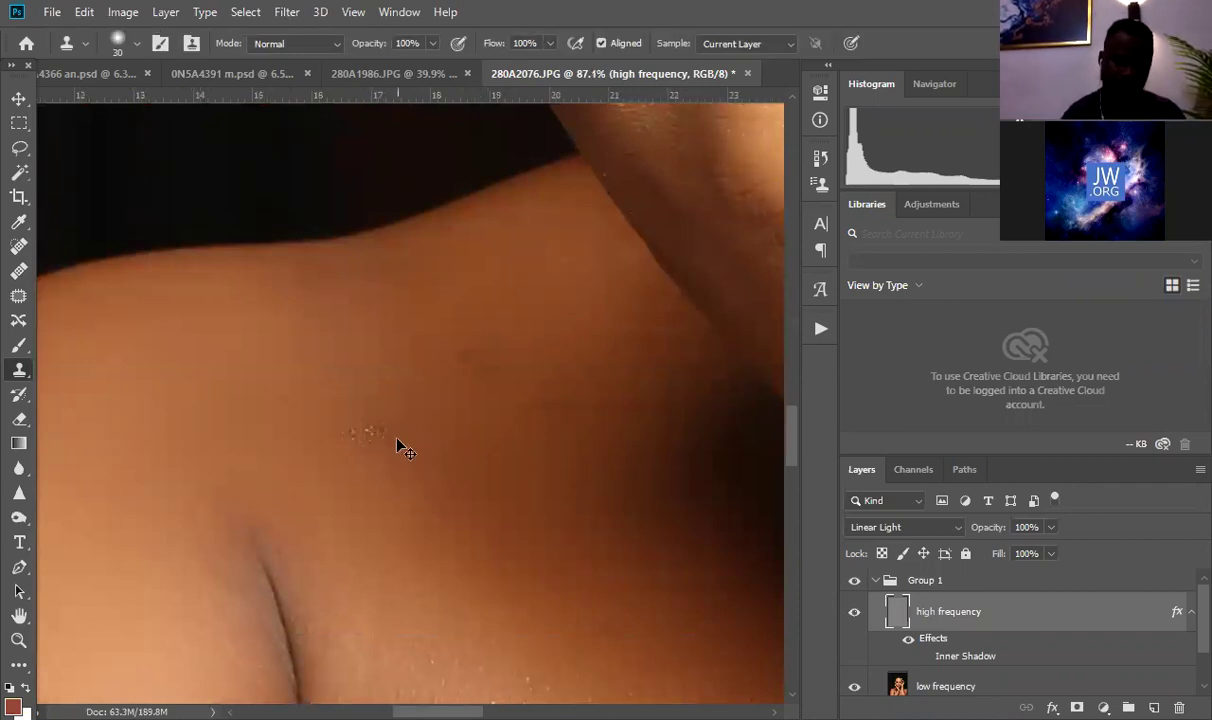
{"action": "left_click", "coordinate": [418, 460], "text": "alt"}
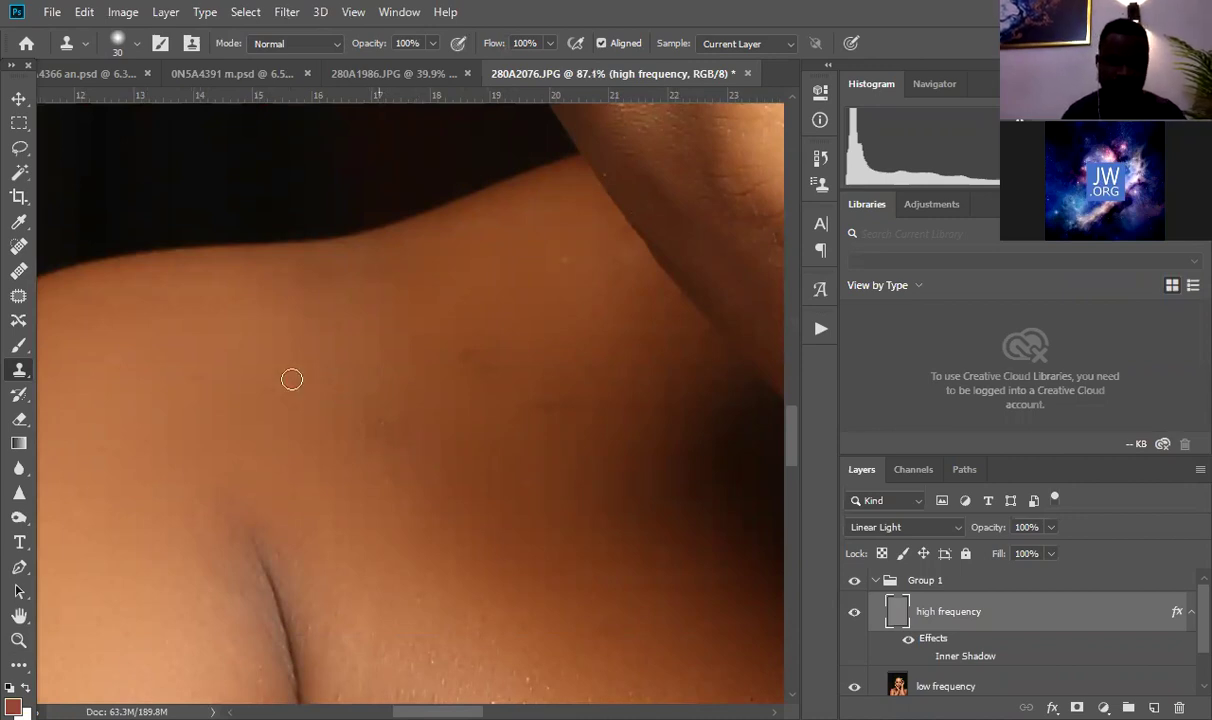
{"action": "left_click", "coordinate": [379, 433]}
{"action": "left_click", "coordinate": [431, 426], "text": "alt"}
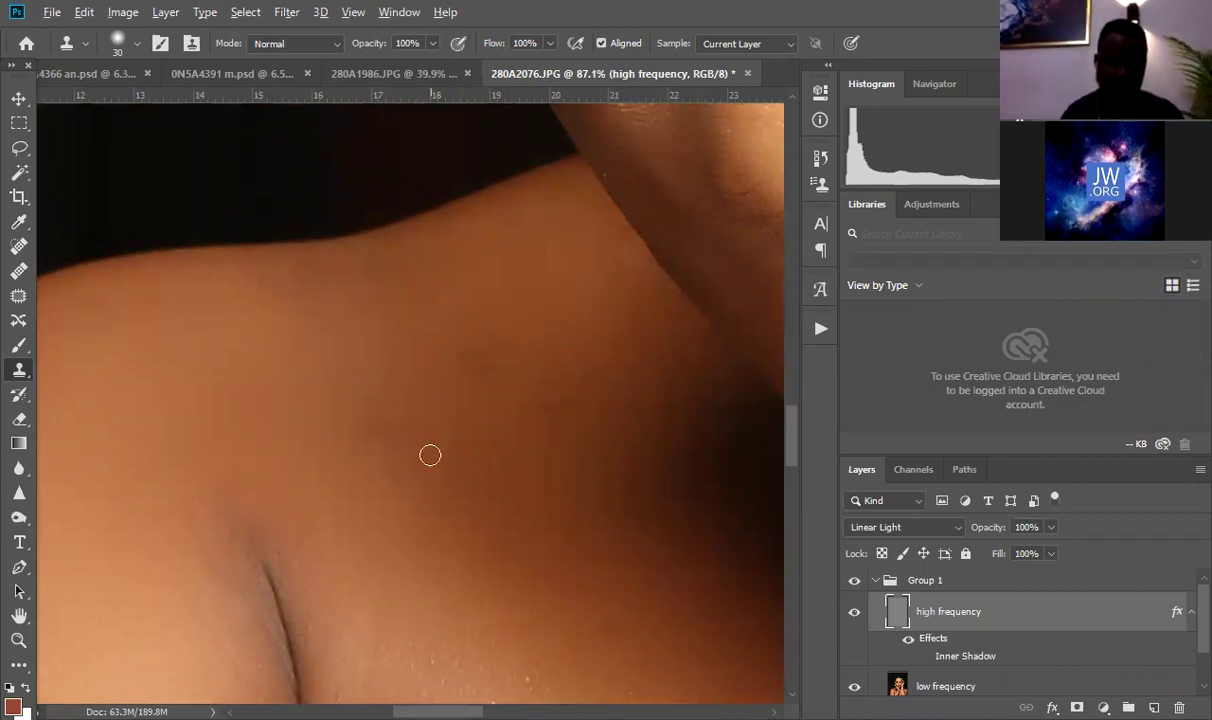
{"action": "left_click", "coordinate": [473, 371]}
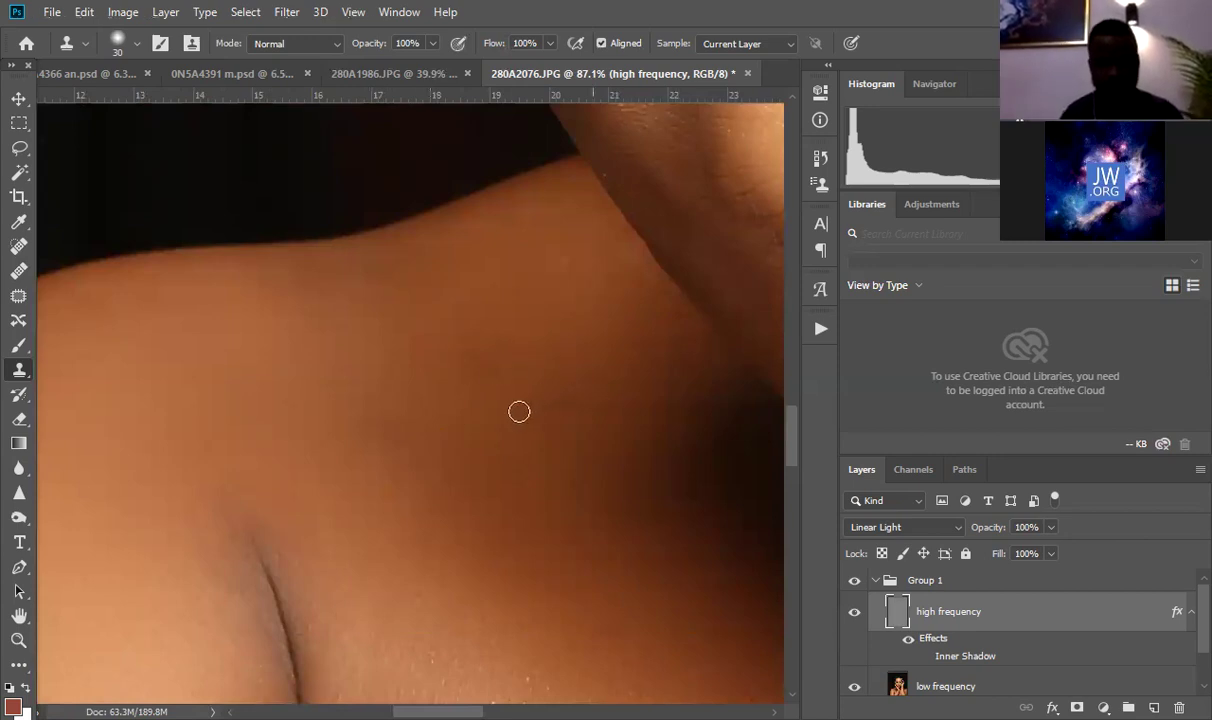
Step: Clone clean texture over the faint marks around the top of the armpit crease and across the upper shoulder
{"action": "left_click", "coordinate": [481, 479]}
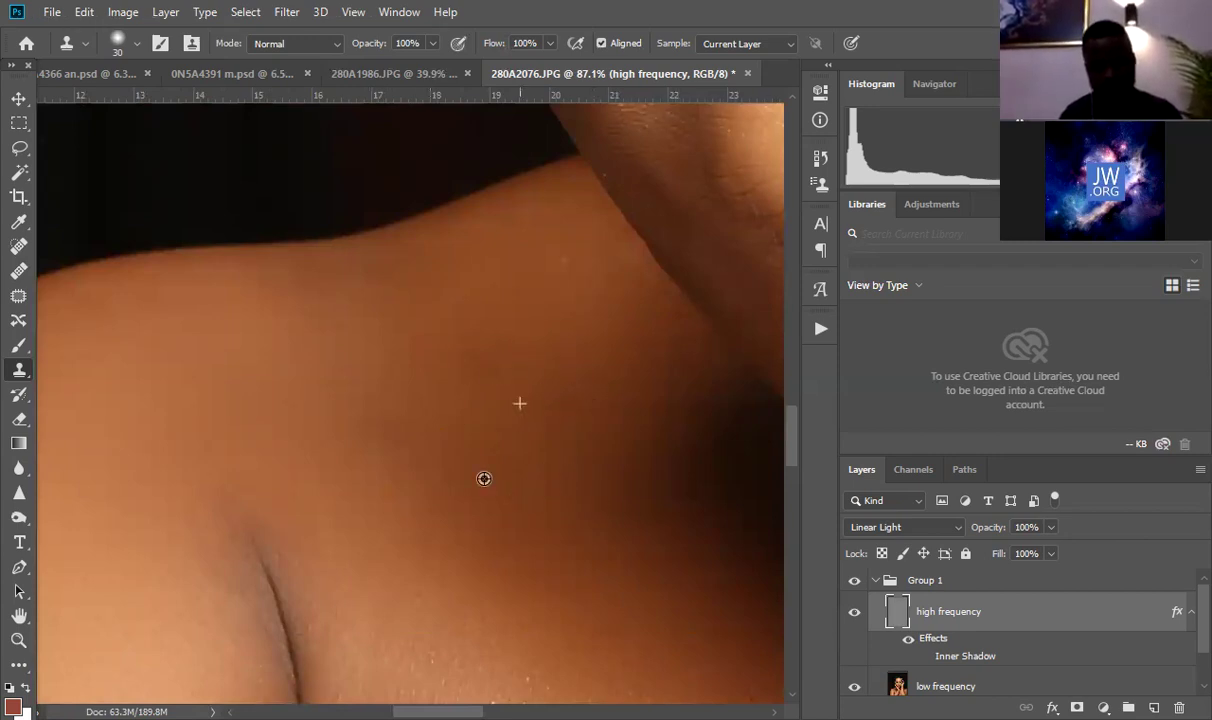
{"action": "left_click", "coordinate": [384, 494]}
{"action": "left_click", "coordinate": [294, 407]}
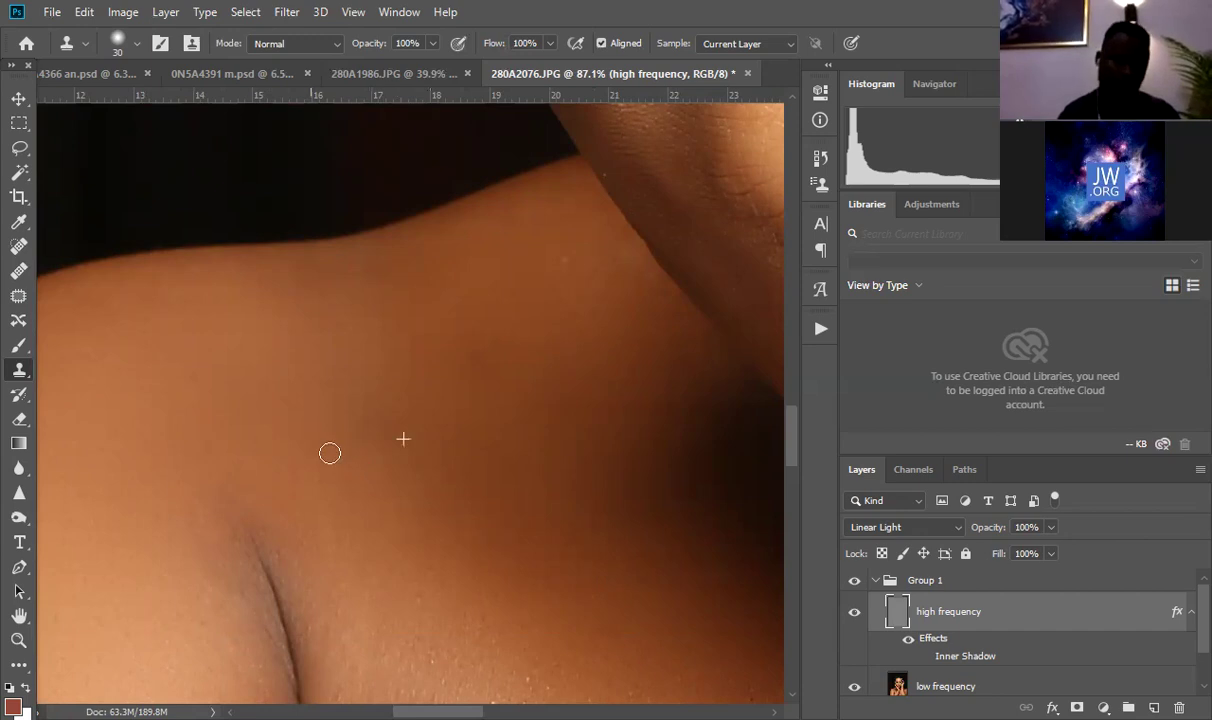
{"action": "left_click", "coordinate": [228, 481]}
{"action": "left_click", "coordinate": [199, 553]}
{"action": "left_click", "coordinate": [317, 365], "text": "alt"}
{"action": "left_click", "coordinate": [379, 346]}
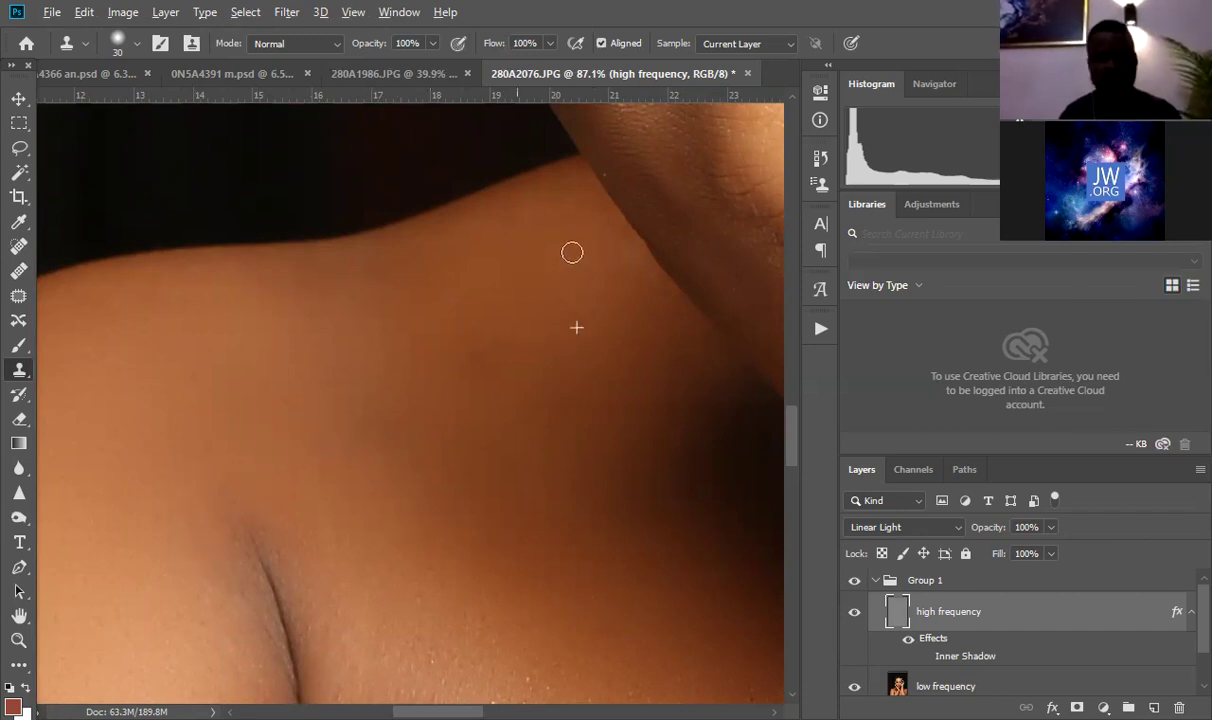
Step: Clone clean texture over the dark specks and fine hairs along the forearm's shadowed edge, just below the wrist creases
{"action": "key", "text": "z"}
{"action": "key", "text": "ctrl+0"}
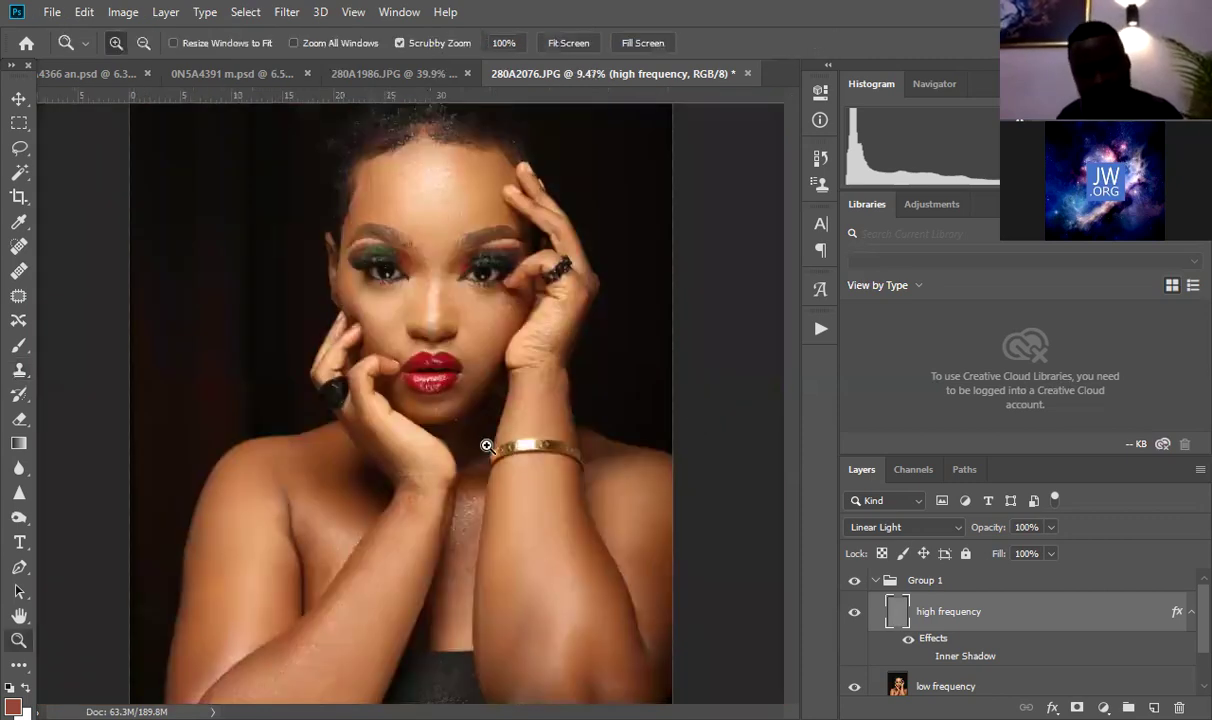
{"action": "left_click", "coordinate": [487, 441]}
{"action": "left_click", "coordinate": [446, 469]}
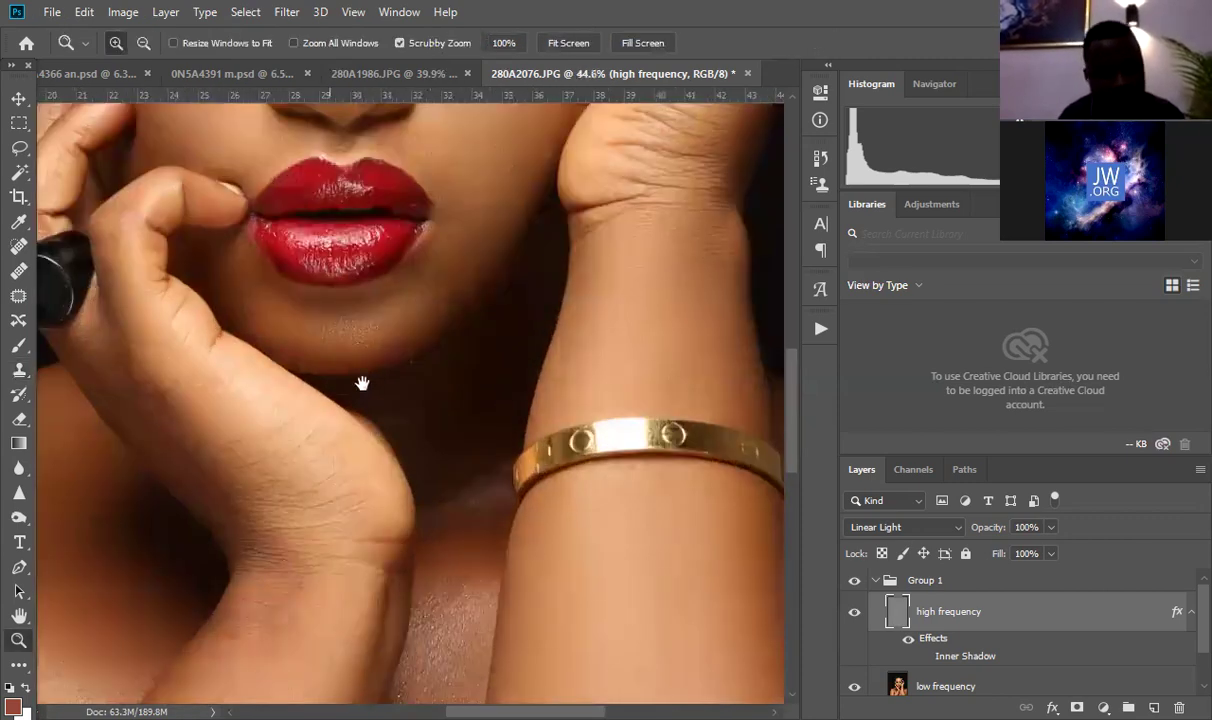
{"action": "left_click_drag", "start_coordinate": [298, 630], "coordinate": [373, 436]}
{"action": "left_click", "coordinate": [341, 508]}
{"action": "key", "text": "s"}
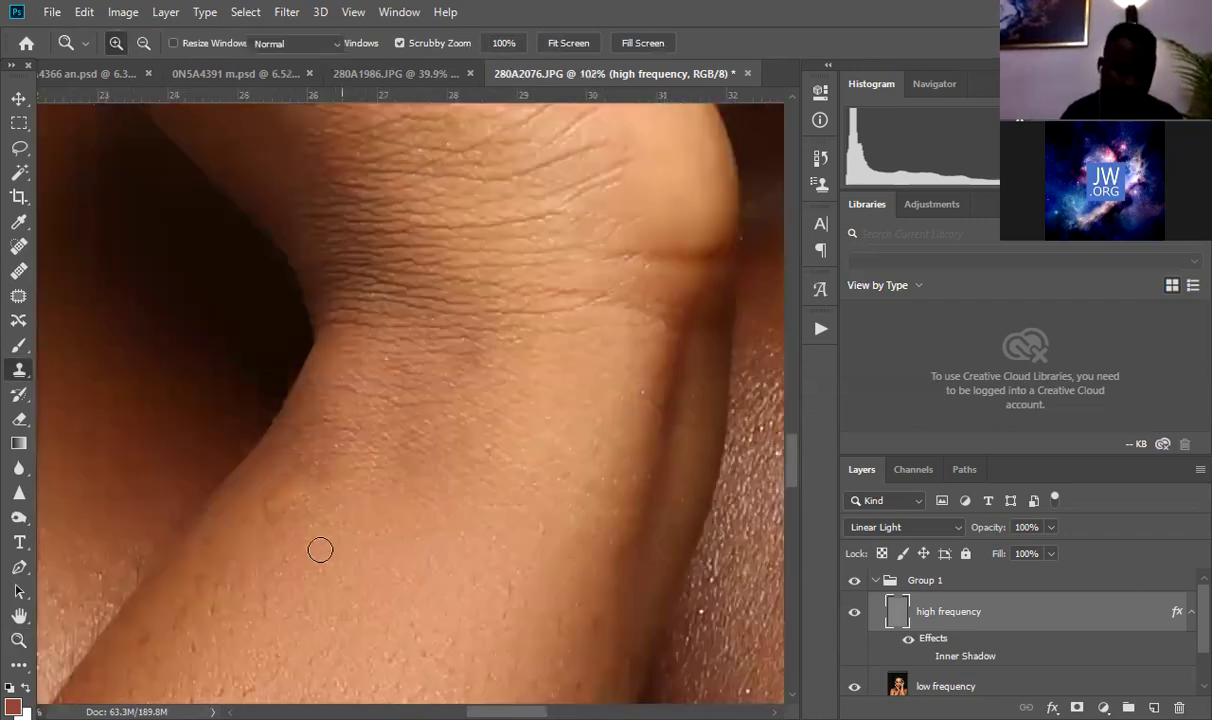
{"action": "left_click", "coordinate": [278, 480]}
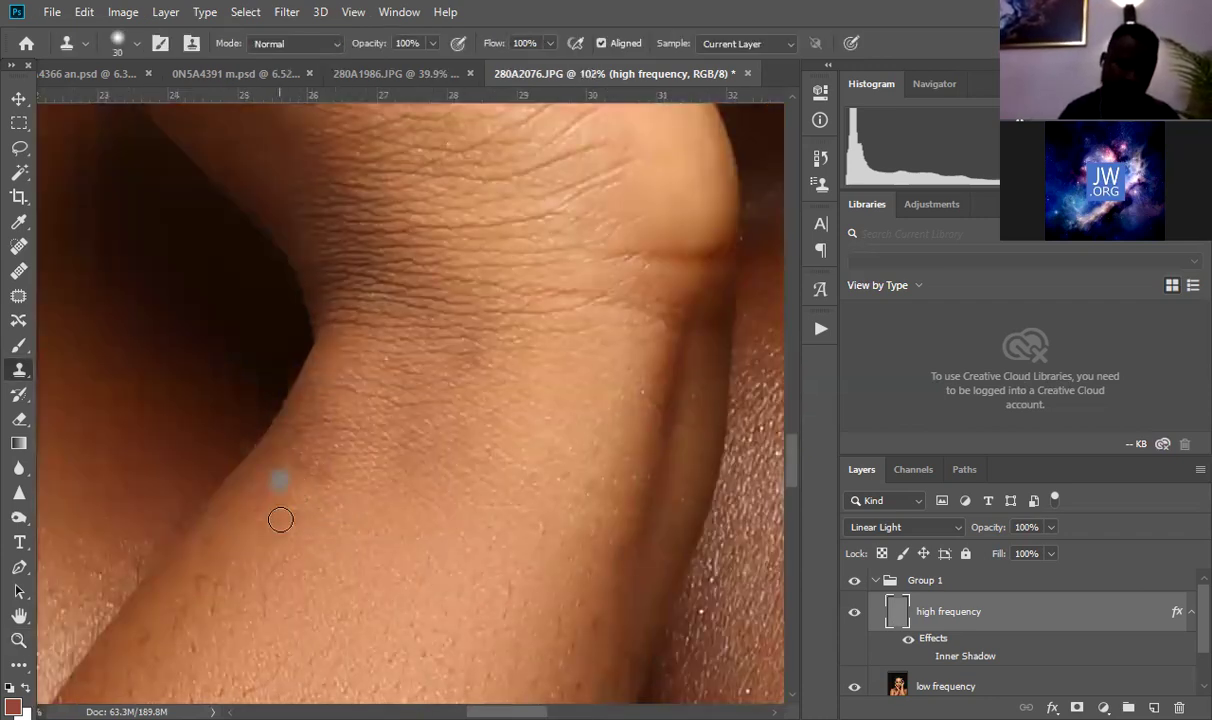
{"action": "left_click", "coordinate": [297, 503], "text": "alt"}
{"action": "mouse_move", "coordinate": [266, 459]}
{"action": "left_mouse_down"}
{"action": "mouse_move", "coordinate": [254, 488]}
{"action": "mouse_move", "coordinate": [247, 461]}
{"action": "left_mouse_up"}
{"action": "left_click", "coordinate": [297, 492], "text": "alt"}
{"action": "left_click", "coordinate": [272, 504]}
{"action": "left_click", "coordinate": [292, 519], "text": "alt"}
Step: Clone clean skin texture over the rough spots on the cheek beside the nose wing, using a 20 px brush
{"action": "key", "text": "z"}
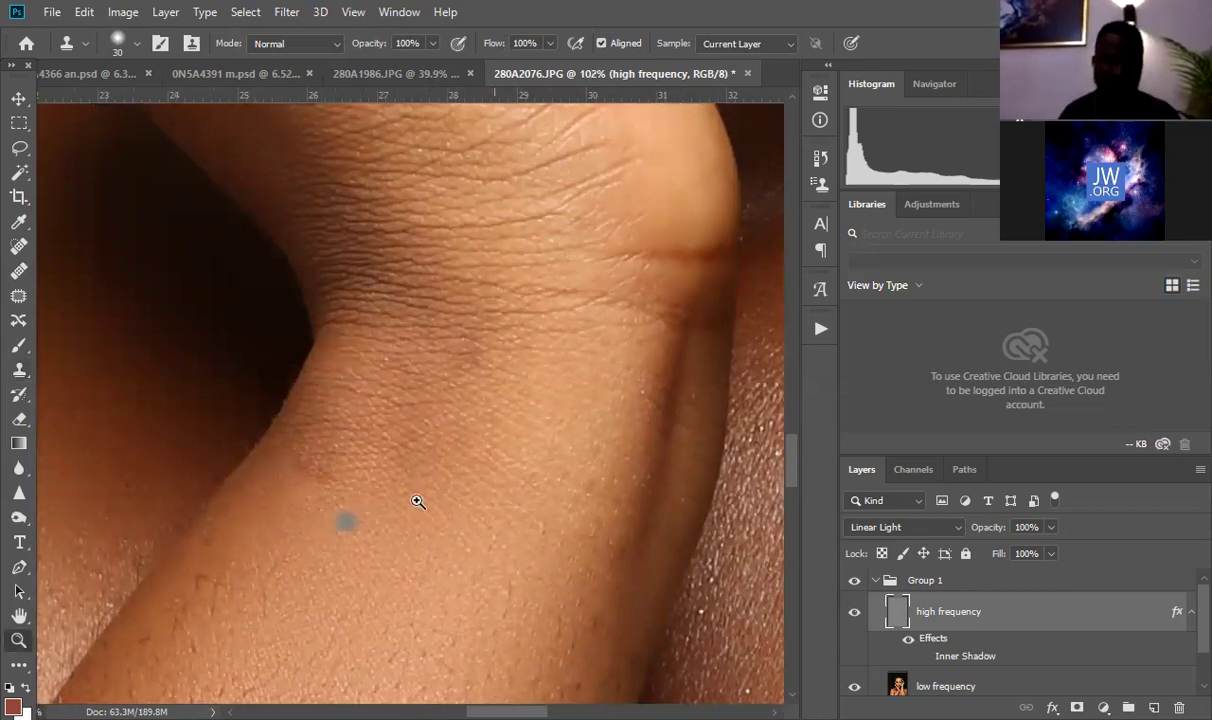
{"action": "left_click_drag", "start_coordinate": [481, 480], "coordinate": [358, 480]}
{"action": "left_click_drag", "start_coordinate": [655, 421], "coordinate": [544, 344]}
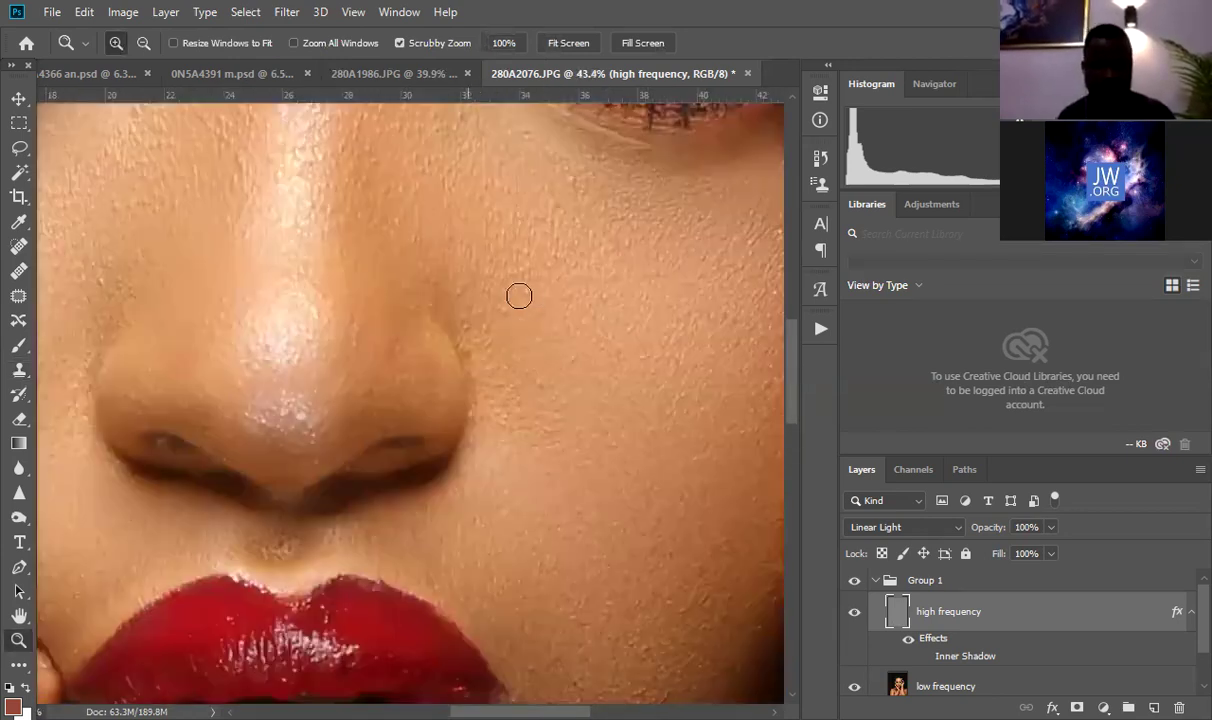
{"action": "left_click", "coordinate": [503, 268], "text": "alt"}
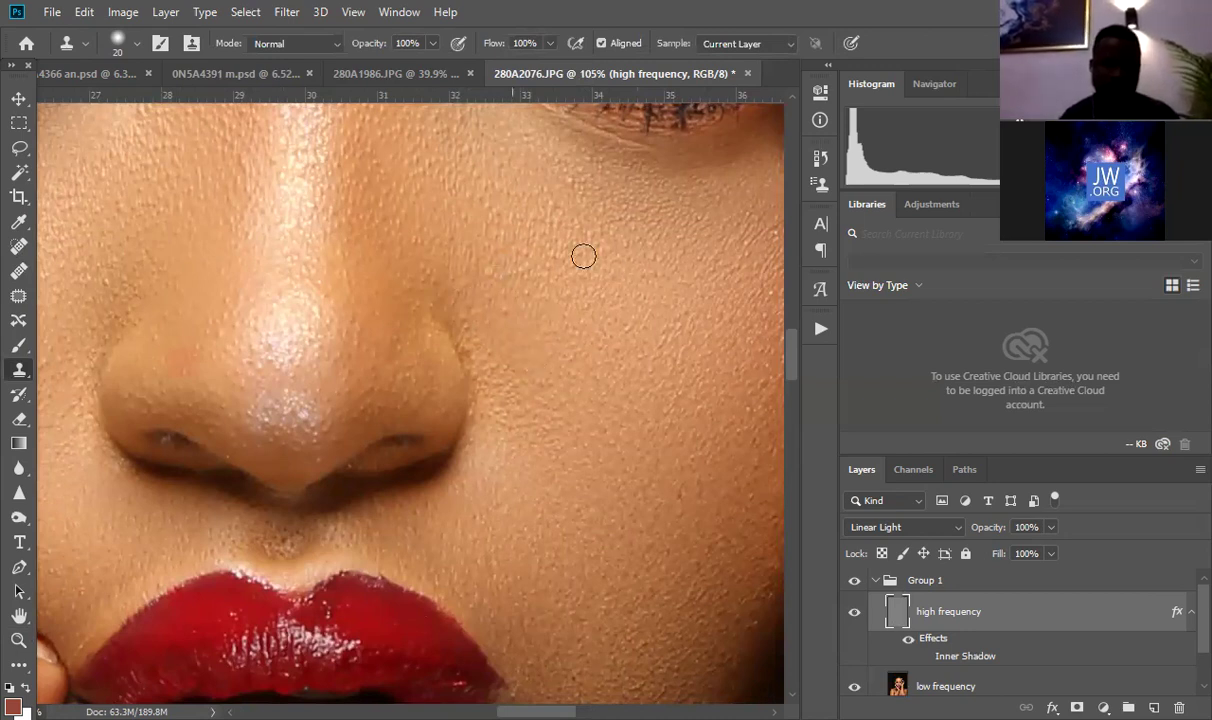
Step: Clone clean texture over the specks on the nose tip and above the nostril with a 15 px brush
{"action": "key", "text": "ctrl+plus"}
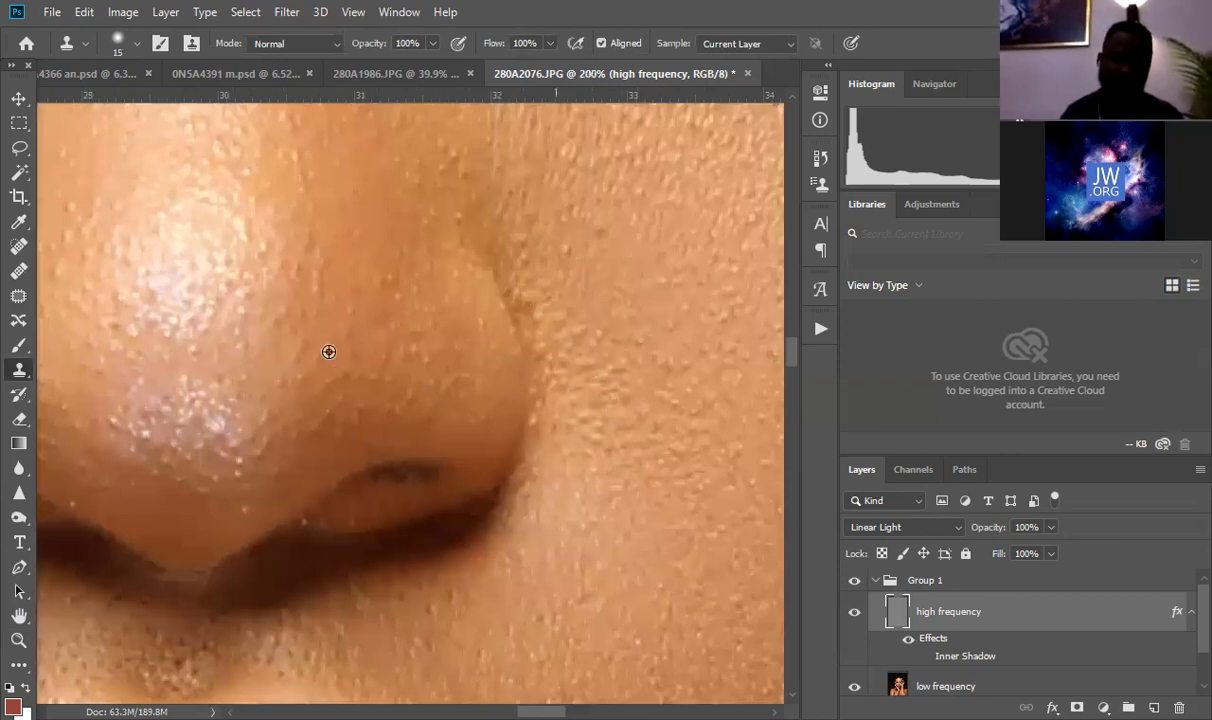
{"action": "left_click", "coordinate": [380, 323], "text": "alt"}
{"action": "left_click_drag", "start_coordinate": [241, 508], "coordinate": [461, 351]}
{"action": "left_click", "coordinate": [506, 336], "text": "alt"}
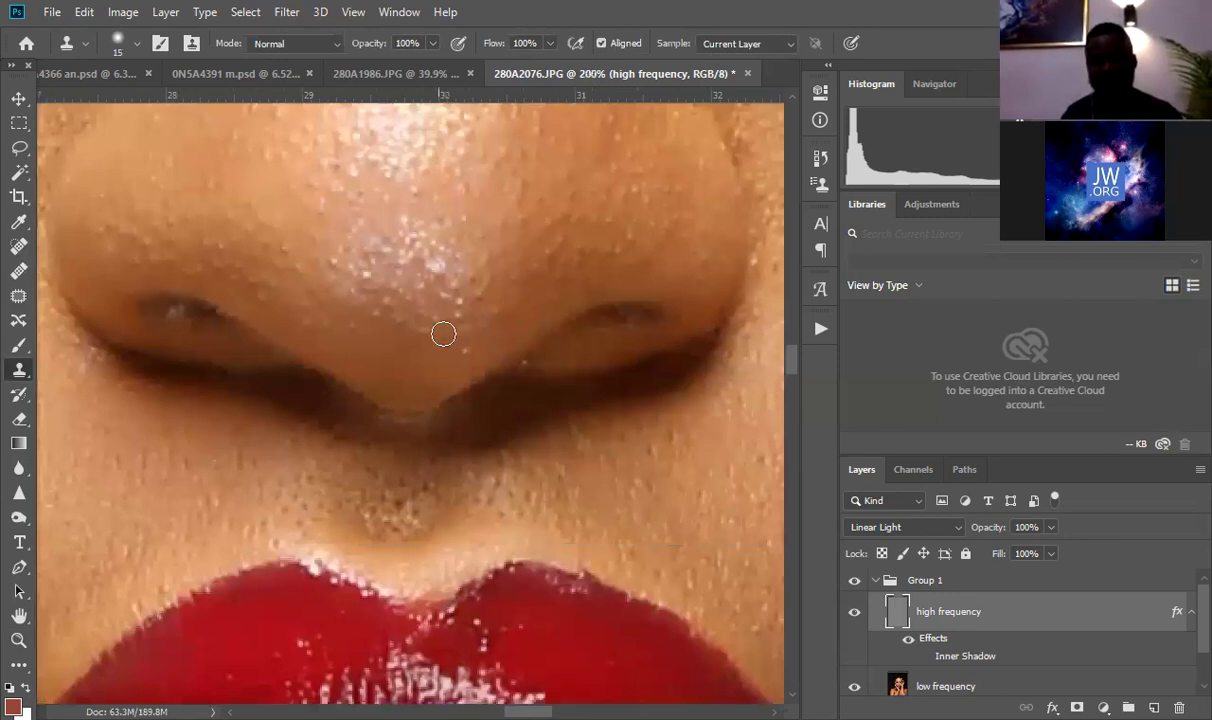
{"action": "left_click", "coordinate": [622, 281]}
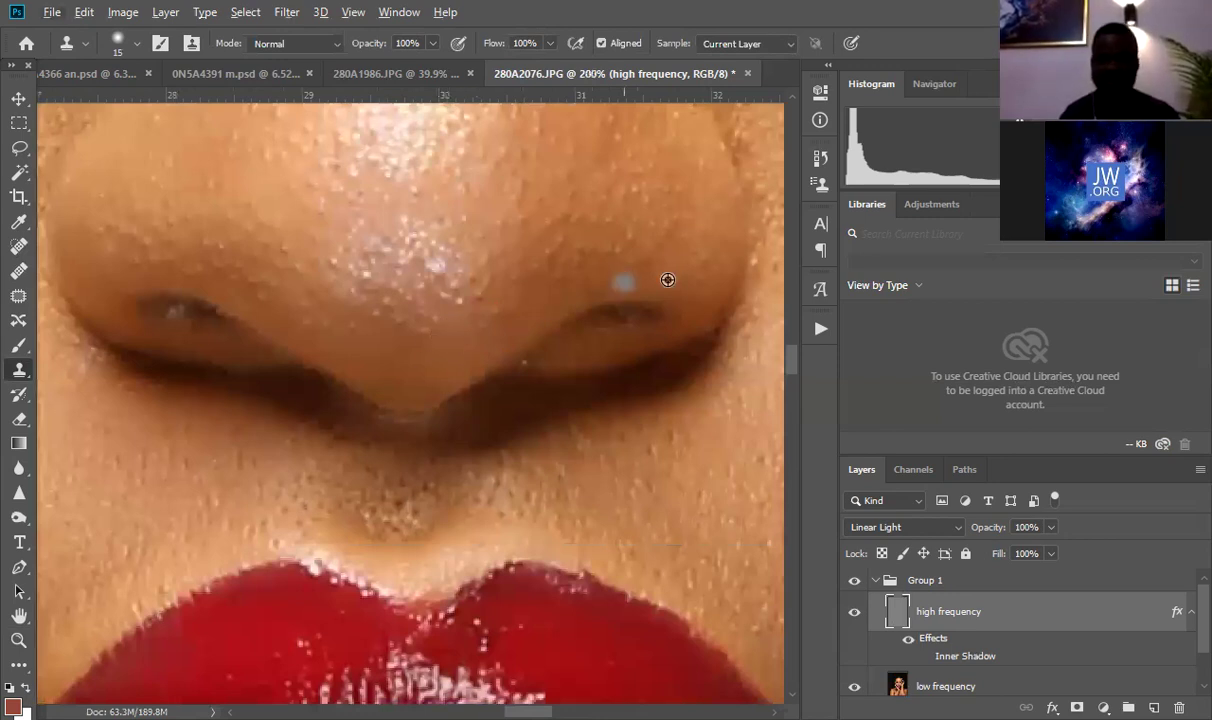
{"action": "left_click", "coordinate": [692, 274], "text": "alt"}
{"action": "left_click_drag", "start_coordinate": [625, 253], "coordinate": [590, 254]}
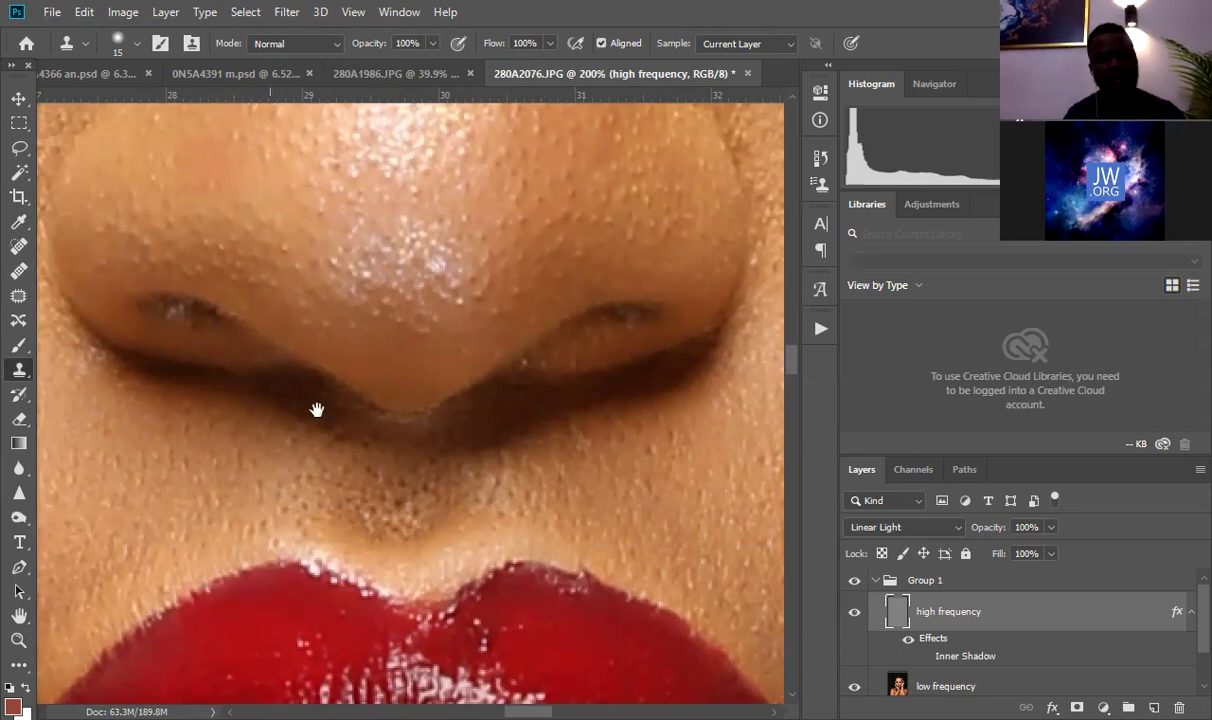
Step: On the low frequency layer, lasso the reddish patch on the nose wing and apply a 23.5-pixel Gaussian Blur, then deselect
{"action": "scroll", "coordinate": [310, 405], "scroll_direction": "up", "scroll_amount": 3}
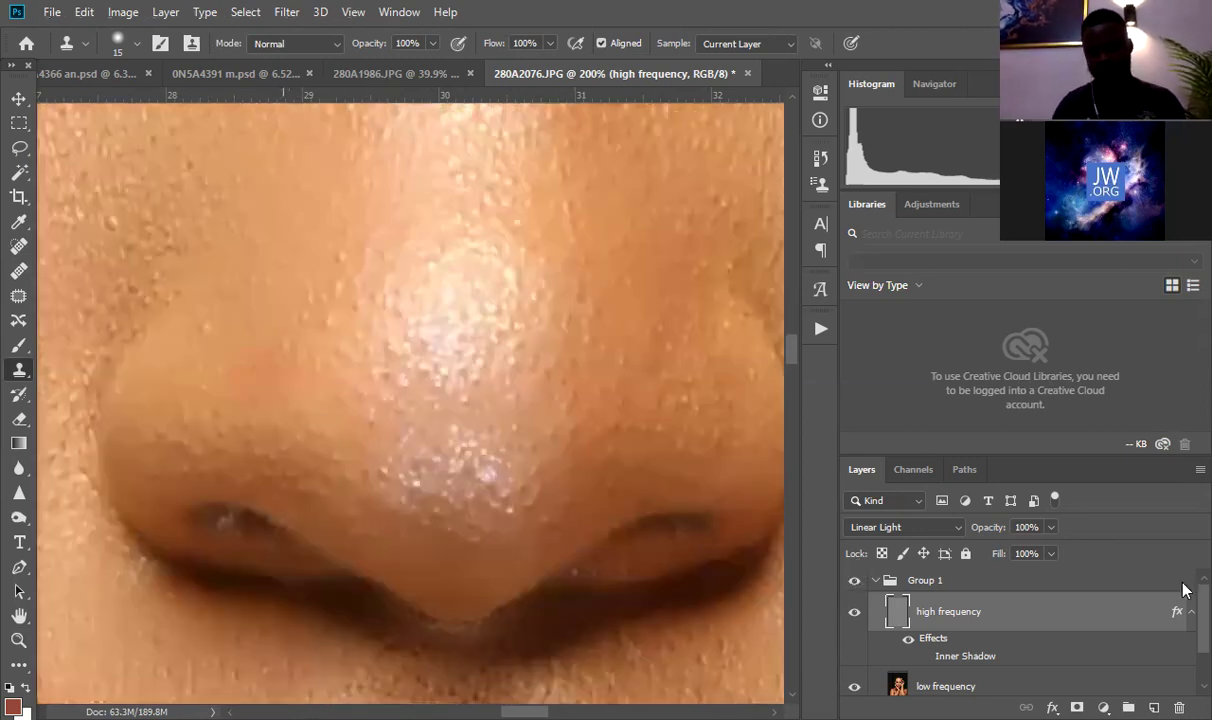
{"action": "scroll", "coordinate": [1183, 600], "scroll_direction": "down", "scroll_amount": 2}
{"action": "left_click", "coordinate": [1000, 641]}
{"action": "key", "text": "l"}
{"action": "mouse_move", "coordinate": [263, 301]}
{"action": "left_mouse_down"}
{"action": "mouse_move", "coordinate": [243, 407]}
{"action": "mouse_move", "coordinate": [296, 404]}
{"action": "mouse_move", "coordinate": [318, 306]}
{"action": "left_mouse_up"}
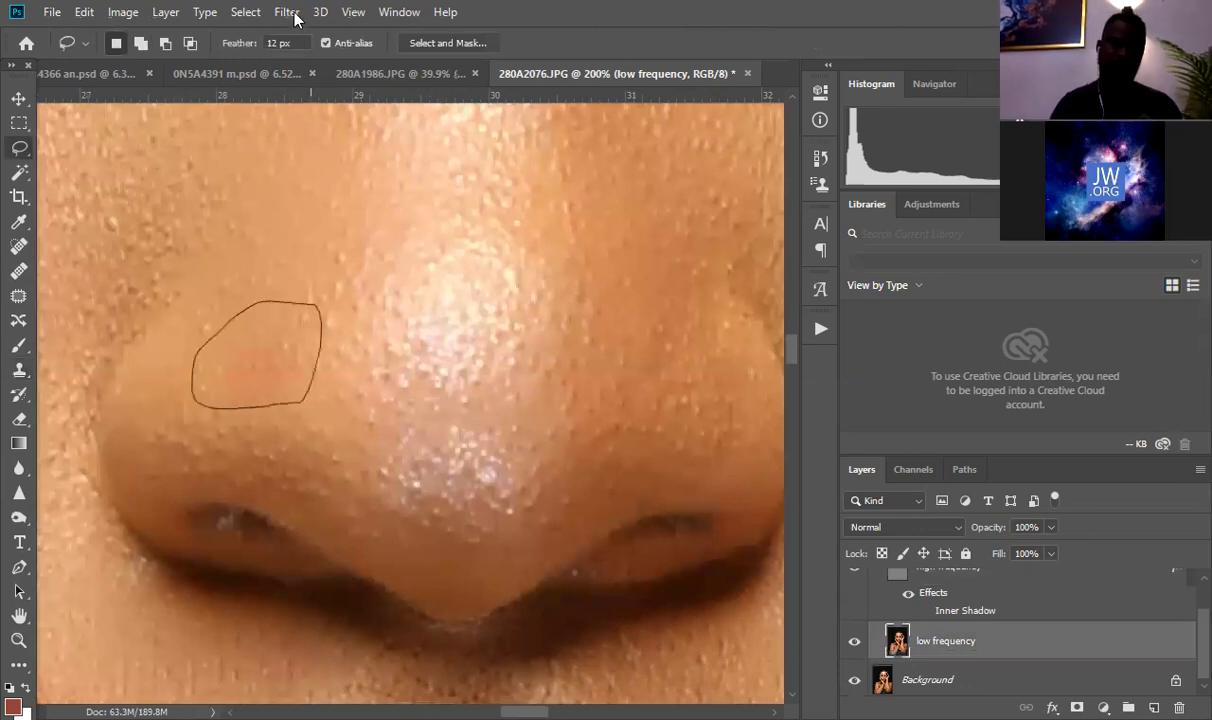
{"action": "key", "text": "alt+t"}
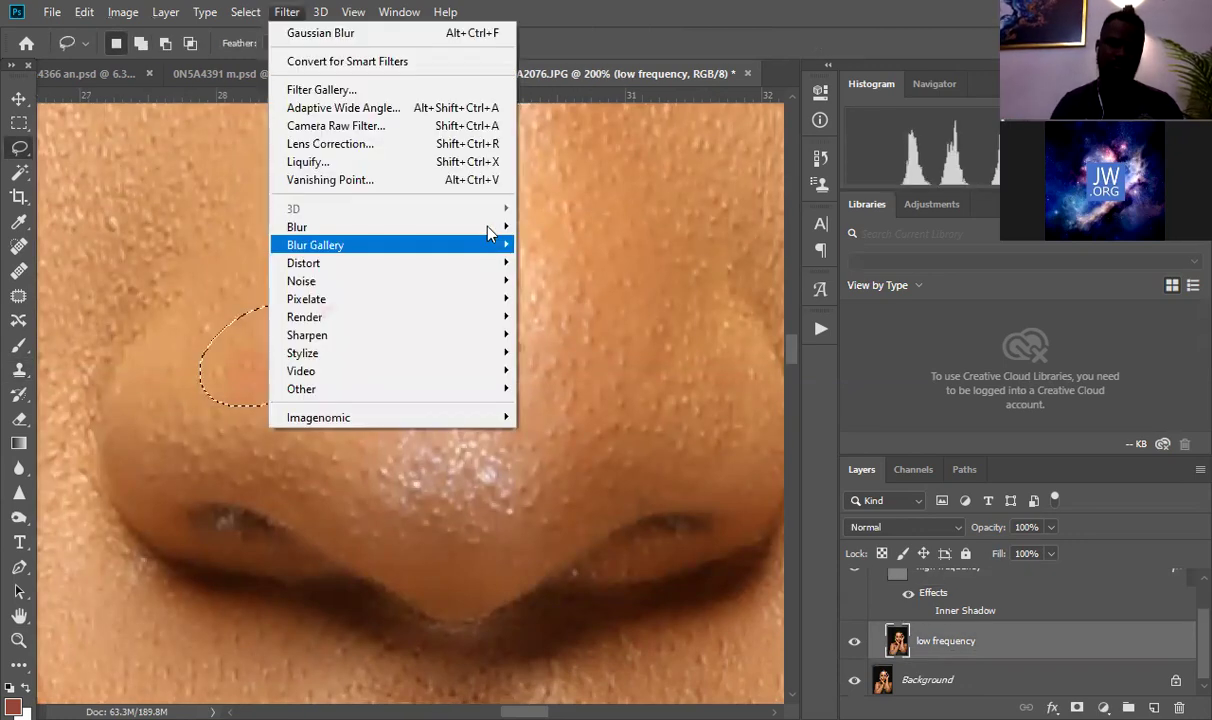
{"action": "key", "text": "Right"}
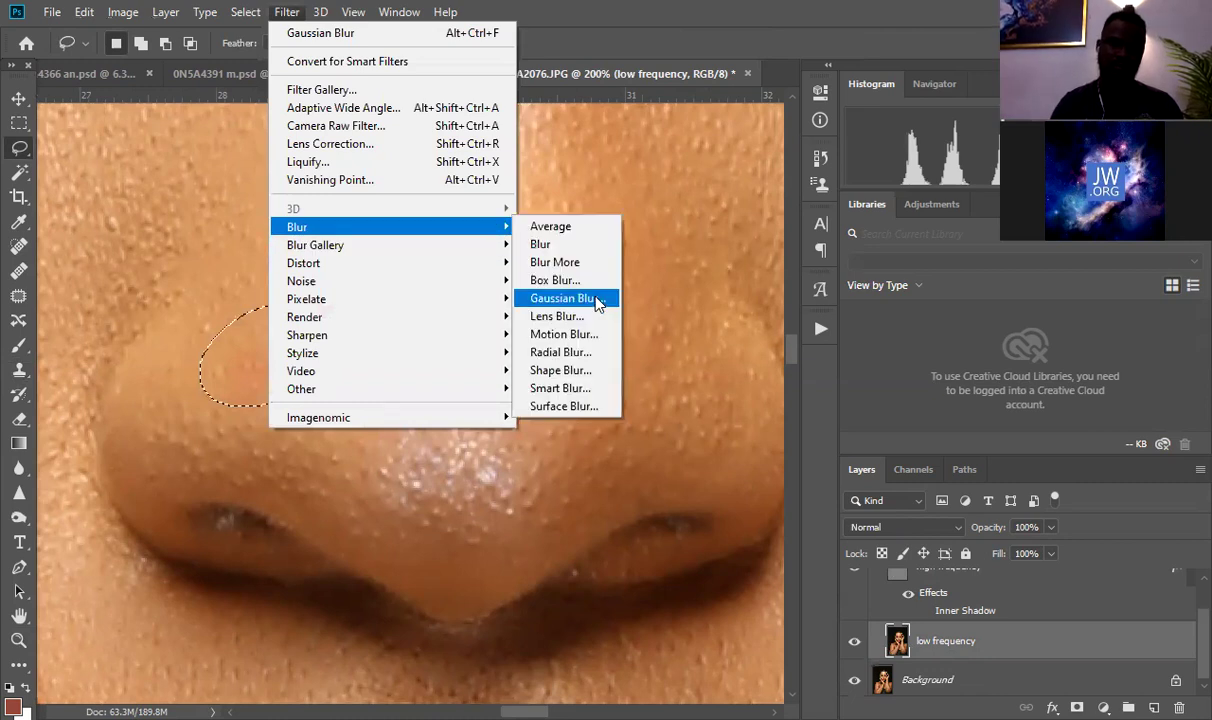
{"action": "left_click", "coordinate": [596, 298]}
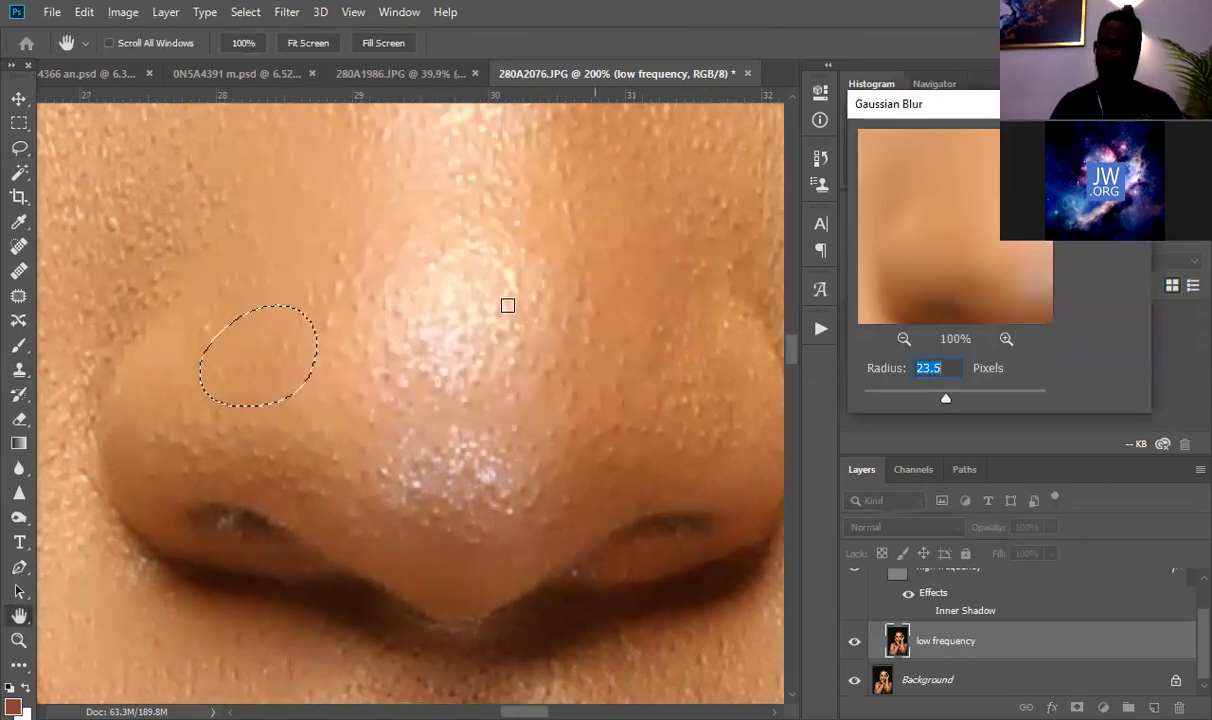
{"action": "key", "text": "Return"}
{"action": "key", "text": "ctrl+d"}
Step: Lasso the uneven tone along the opposite side of the nose and apply a Gaussian Blur of 23.5 pixels
{"action": "left_click_drag", "start_coordinate": [568, 446], "coordinate": [514, 449]}
{"action": "mouse_move", "coordinate": [613, 408]}
{"action": "left_mouse_down"}
{"action": "mouse_move", "coordinate": [595, 347]}
{"action": "mouse_move", "coordinate": [630, 428]}
{"action": "mouse_move", "coordinate": [555, 452]}
{"action": "mouse_move", "coordinate": [582, 482]}
{"action": "mouse_move", "coordinate": [600, 392]}
{"action": "left_mouse_up"}
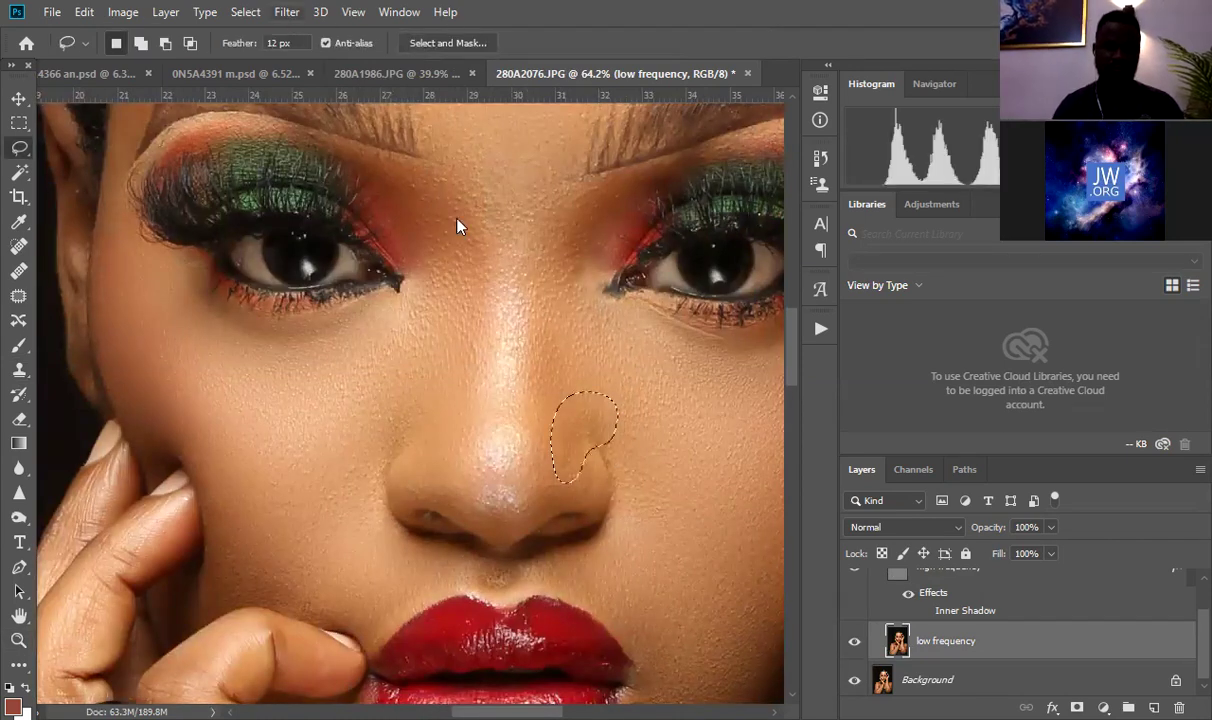
{"action": "left_click", "coordinate": [287, 12]}
{"action": "left_click", "coordinate": [567, 298]}
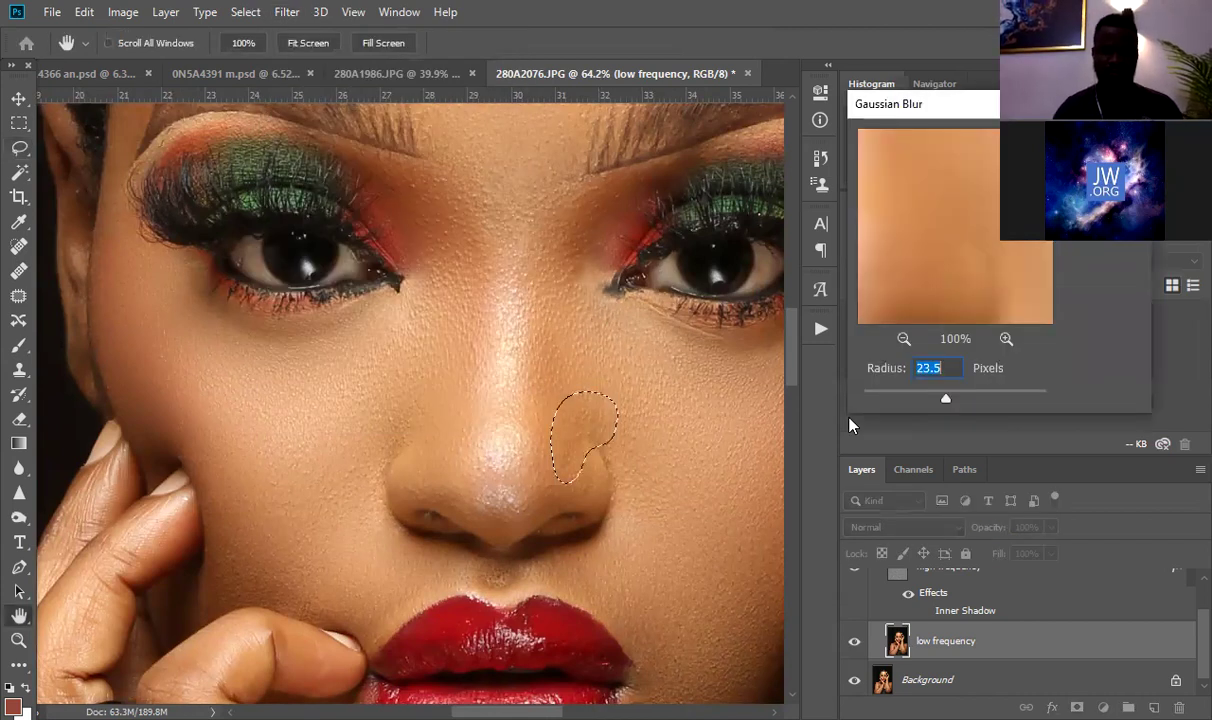
{"action": "key", "text": "Return"}
Step: Compare the face before and after retouching by hiding and showing Group 1 several times, leaving it visible
{"action": "left_click_drag", "start_coordinate": [603, 482], "coordinate": [471, 243]}
{"action": "left_click_drag", "start_coordinate": [514, 355], "coordinate": [600, 476]}
{"action": "mouse_move", "coordinate": [361, 306]}
{"action": "left_mouse_down"}
{"action": "mouse_move", "coordinate": [419, 308]}
{"action": "mouse_move", "coordinate": [341, 314]}
{"action": "left_mouse_up"}
{"action": "left_click", "coordinate": [555, 444]}
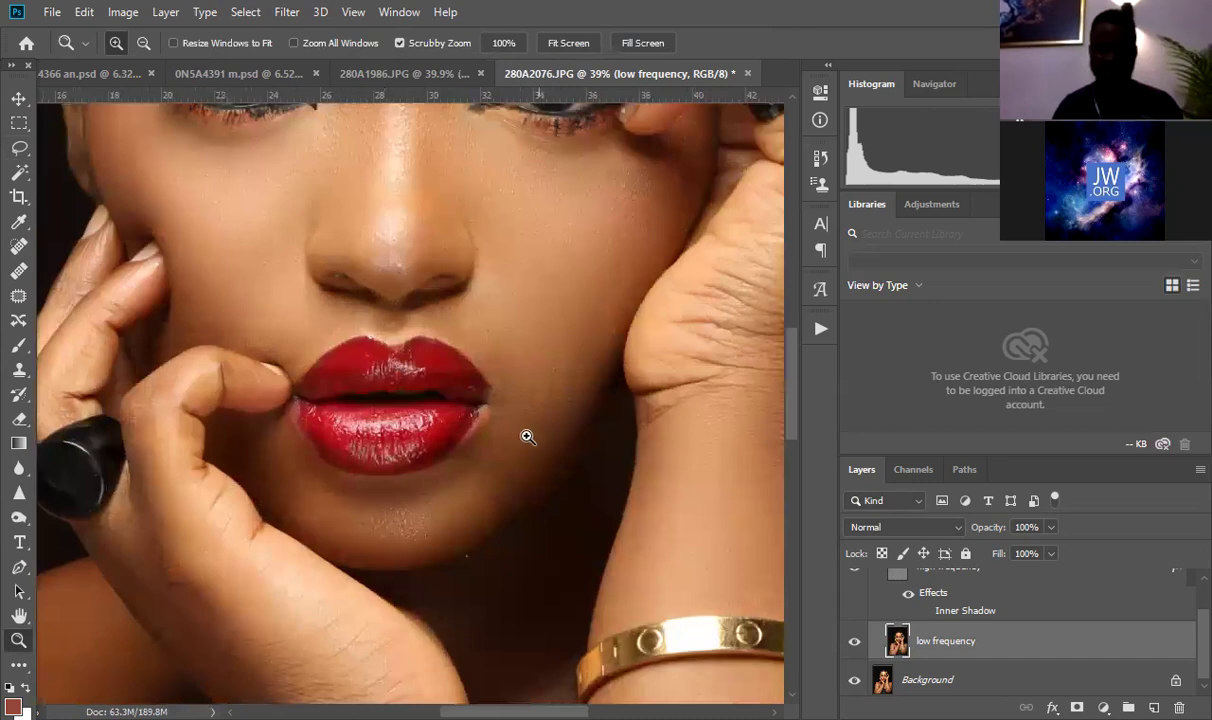
{"action": "left_click_drag", "start_coordinate": [543, 435], "coordinate": [510, 422]}
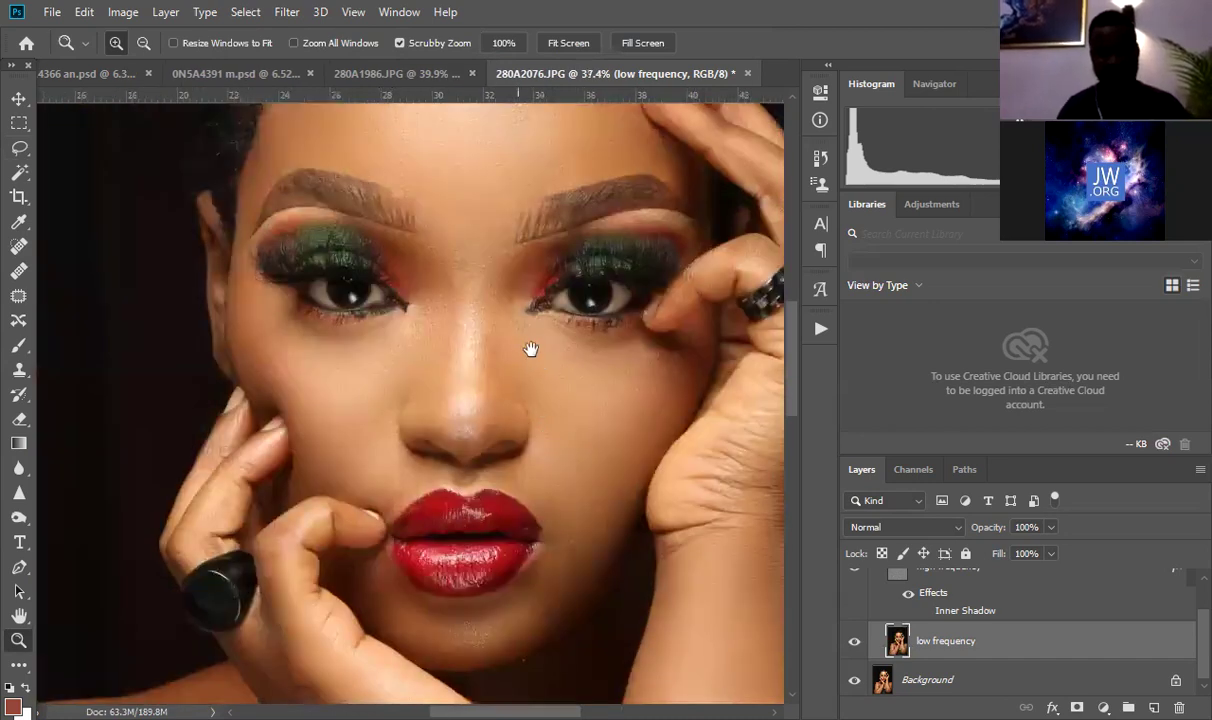
{"action": "left_click_drag", "start_coordinate": [526, 343], "coordinate": [529, 370]}
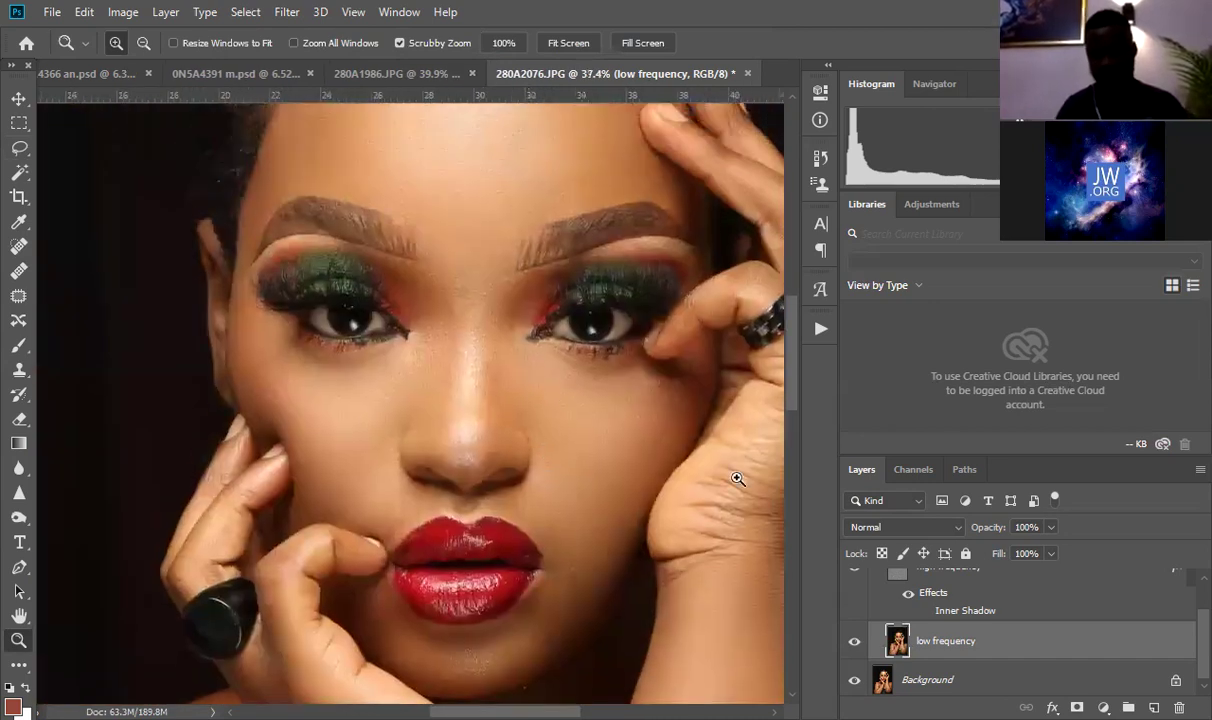
{"action": "scroll", "coordinate": [860, 590], "scroll_direction": "up", "scroll_amount": 2}
{"action": "left_click", "coordinate": [855, 582]}
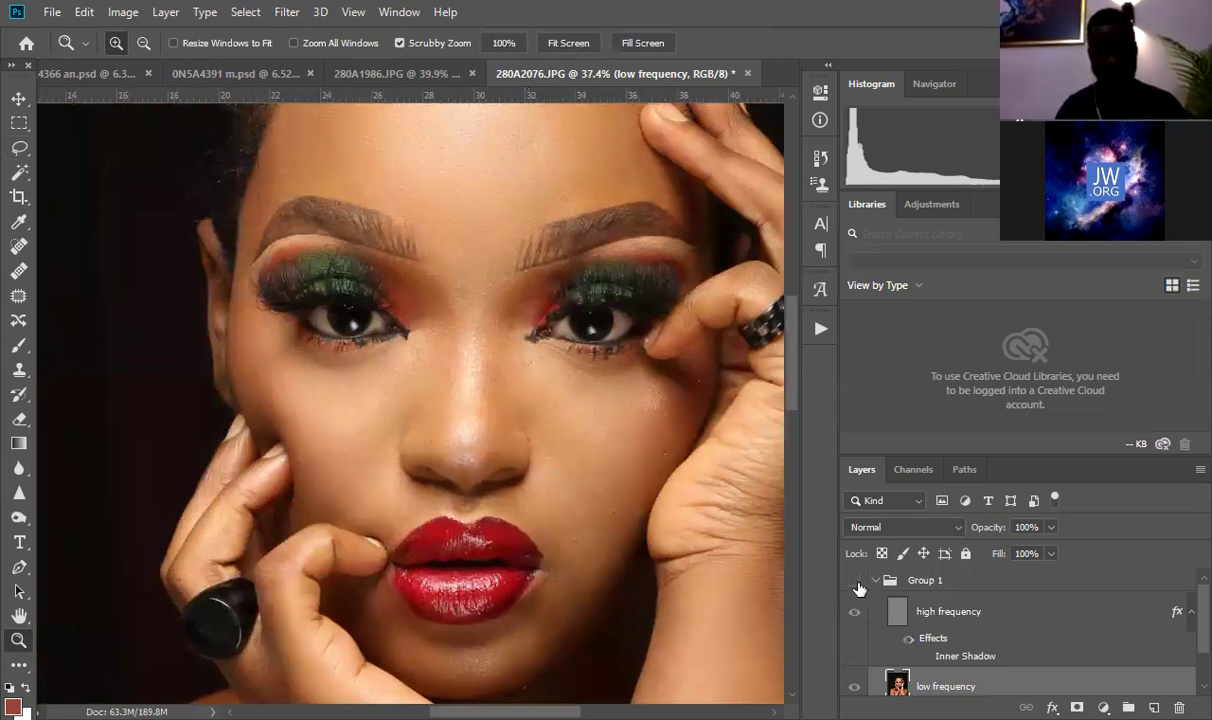
{"action": "left_click", "coordinate": [855, 583]}
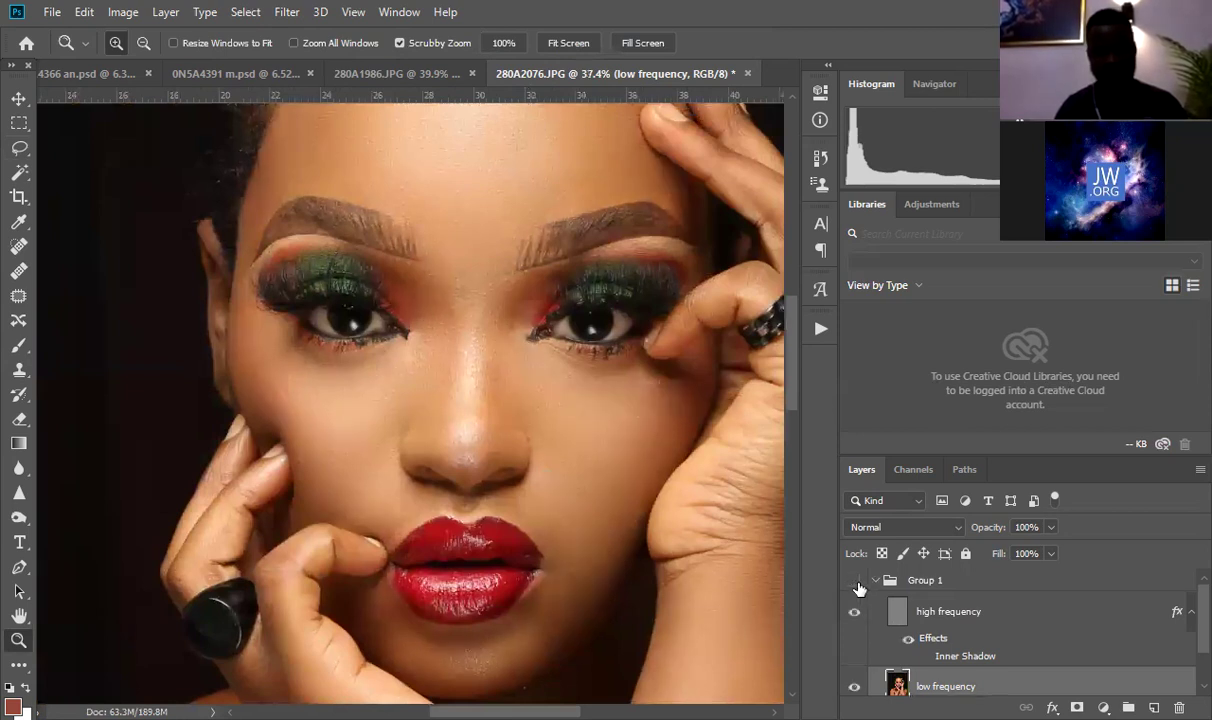
{"action": "left_click", "coordinate": [855, 583]}
{"action": "left_click", "coordinate": [856, 583]}
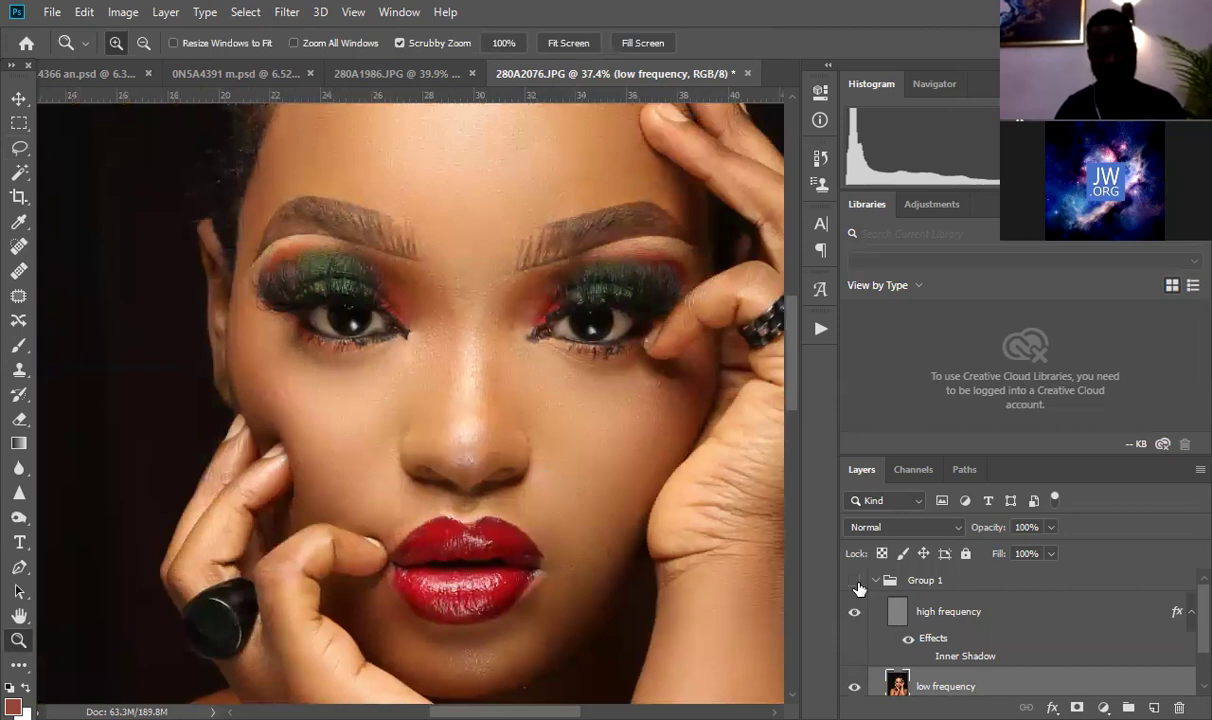
{"action": "left_click", "coordinate": [856, 583]}
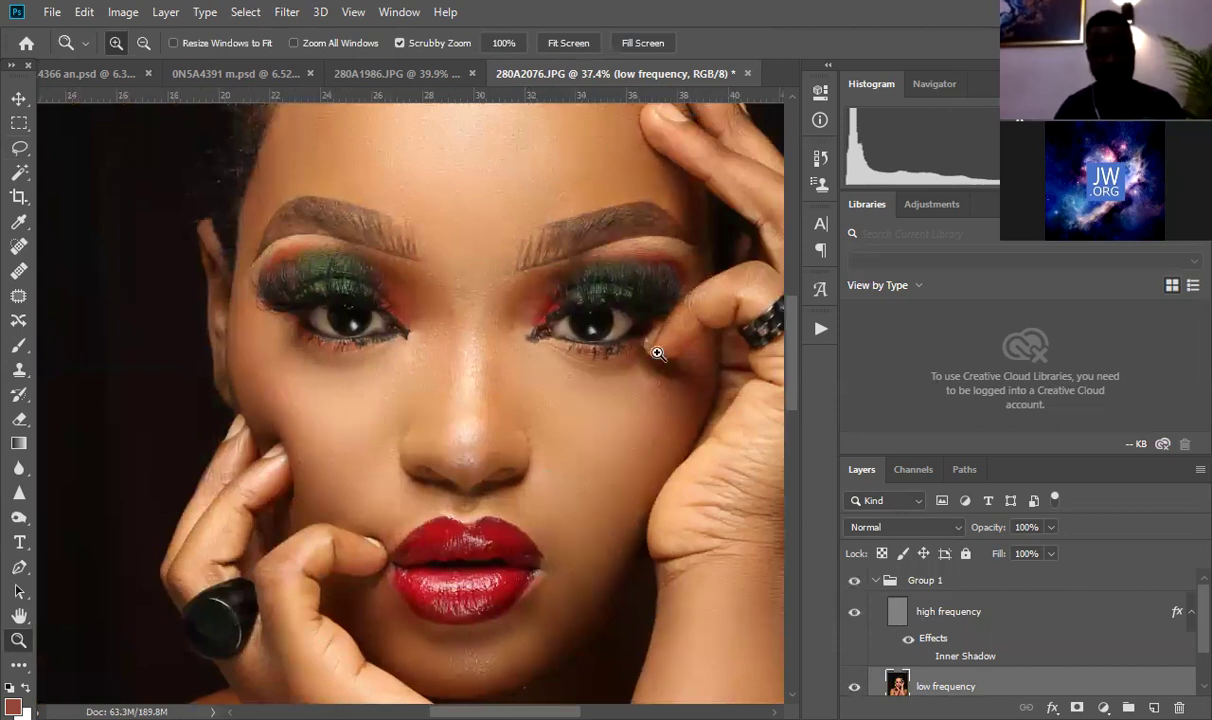
Step: On the high frequency layer, clone clean skin texture over the creases under the eye beside the raised hand with a 15 px brush
{"action": "left_click_drag", "start_coordinate": [623, 333], "coordinate": [716, 374]}
{"action": "left_click_drag", "start_coordinate": [538, 415], "coordinate": [627, 461]}
{"action": "key", "text": "s"}
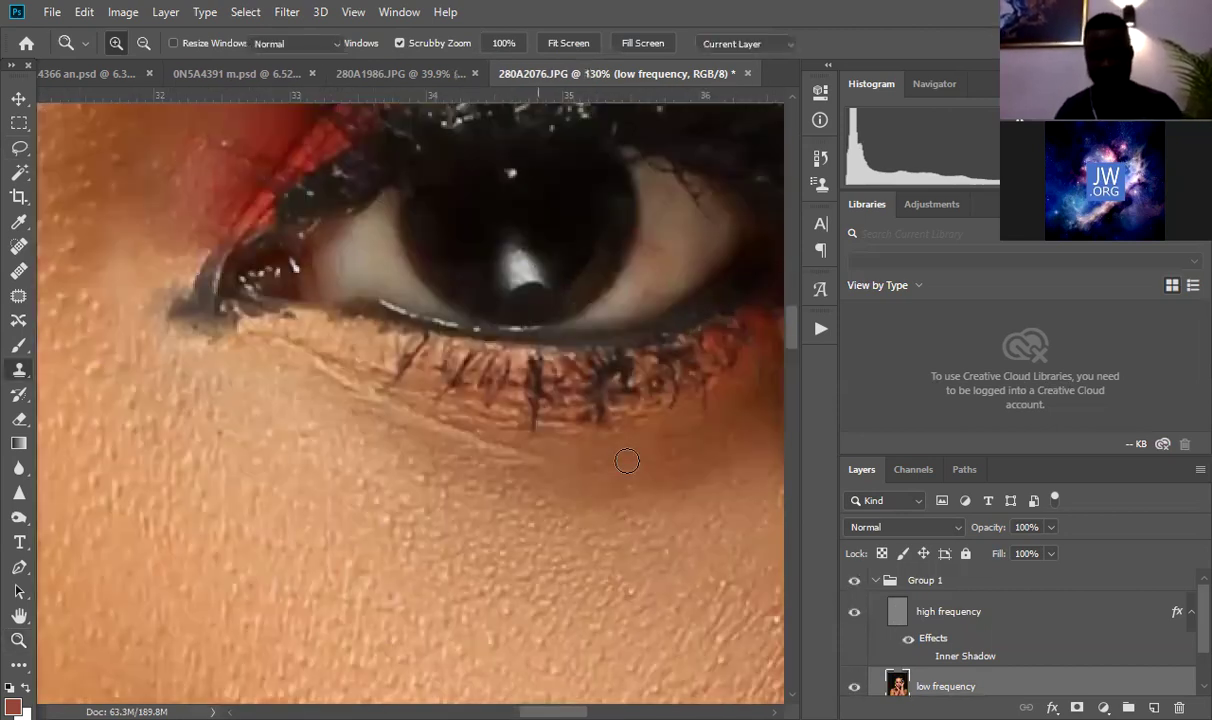
{"action": "key", "text": "alt+bracketright"}
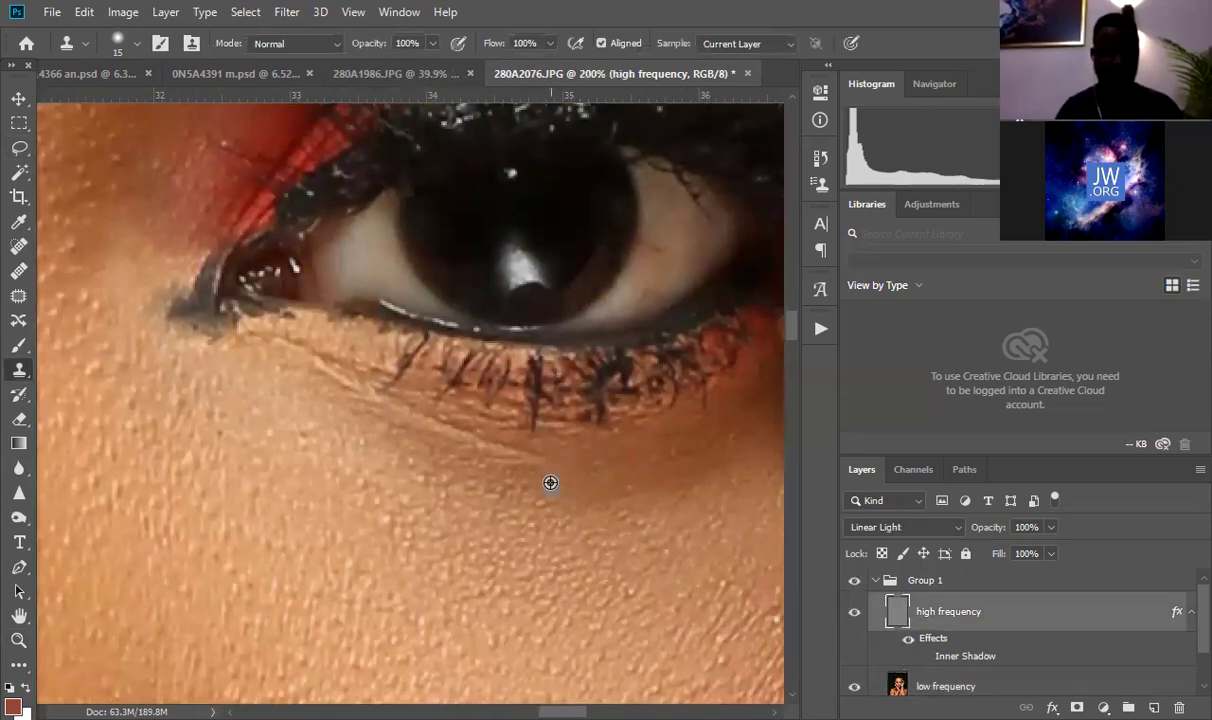
{"action": "left_click_drag", "start_coordinate": [415, 417], "coordinate": [448, 421]}
{"action": "left_click_drag", "start_coordinate": [331, 381], "coordinate": [398, 414]}
{"action": "left_click", "coordinate": [565, 467], "text": "alt"}
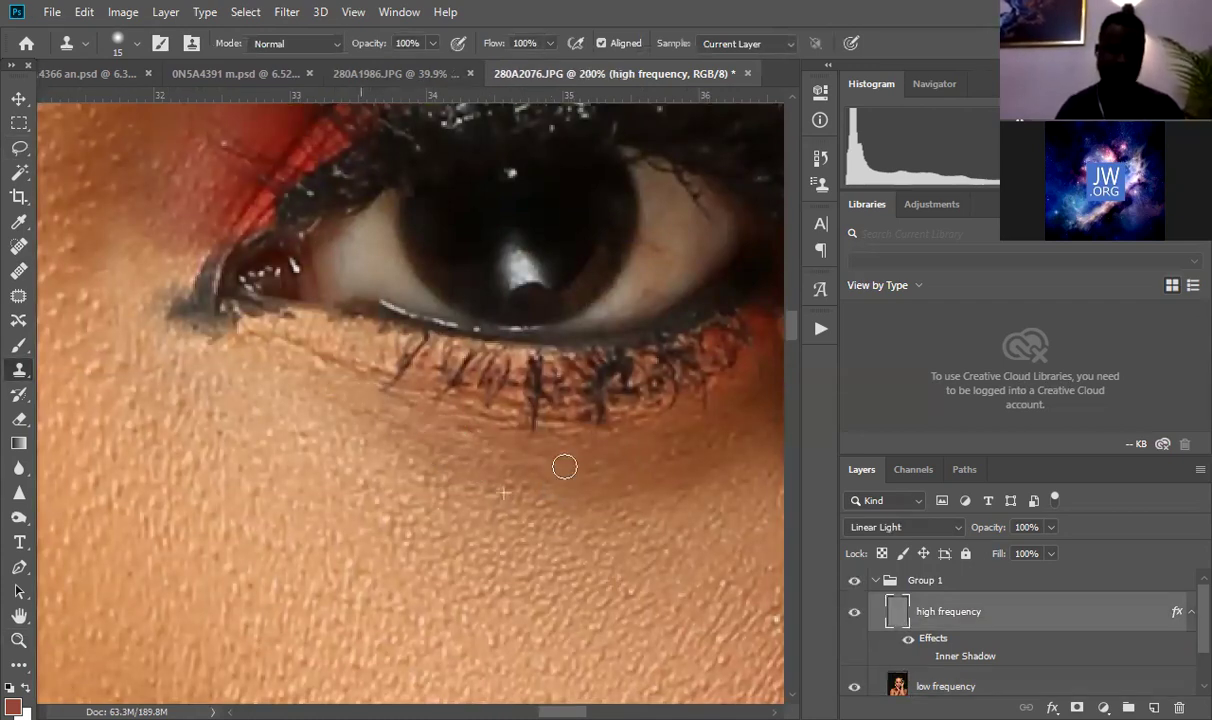
Step: Clone smooth texture over the remaining fine lines below the lower lashes toward that eye's outer corner
{"action": "mouse_move", "coordinate": [660, 464]}
{"action": "left_mouse_down"}
{"action": "mouse_move", "coordinate": [521, 440]}
{"action": "mouse_move", "coordinate": [604, 425]}
{"action": "mouse_move", "coordinate": [582, 404]}
{"action": "mouse_move", "coordinate": [626, 466]}
{"action": "mouse_move", "coordinate": [625, 379]}
{"action": "left_mouse_up"}
{"action": "left_click", "coordinate": [547, 458], "text": "alt"}
{"action": "mouse_move", "coordinate": [628, 390]}
{"action": "left_mouse_down"}
{"action": "mouse_move", "coordinate": [615, 381]}
{"action": "mouse_move", "coordinate": [646, 408]}
{"action": "left_mouse_up"}
{"action": "mouse_move", "coordinate": [649, 408]}
{"action": "left_mouse_down"}
{"action": "mouse_move", "coordinate": [609, 406]}
{"action": "mouse_move", "coordinate": [591, 448]}
{"action": "mouse_move", "coordinate": [468, 495]}
{"action": "left_mouse_up"}
Step: Clone clean forehead texture over the specks and stray hairs below the hairline, from the ear-side temple to the central parting
{"action": "key", "text": "z"}
{"action": "left_click_drag", "start_coordinate": [585, 467], "coordinate": [500, 447]}
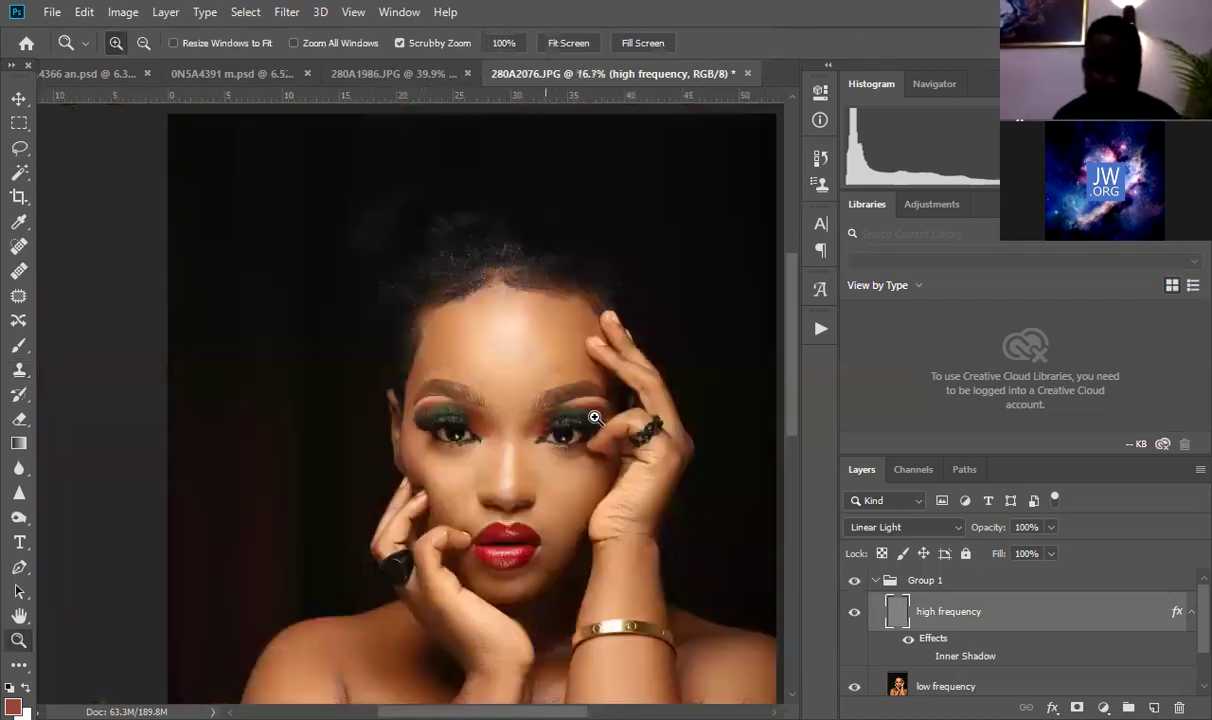
{"action": "left_click_drag", "start_coordinate": [548, 388], "coordinate": [592, 387]}
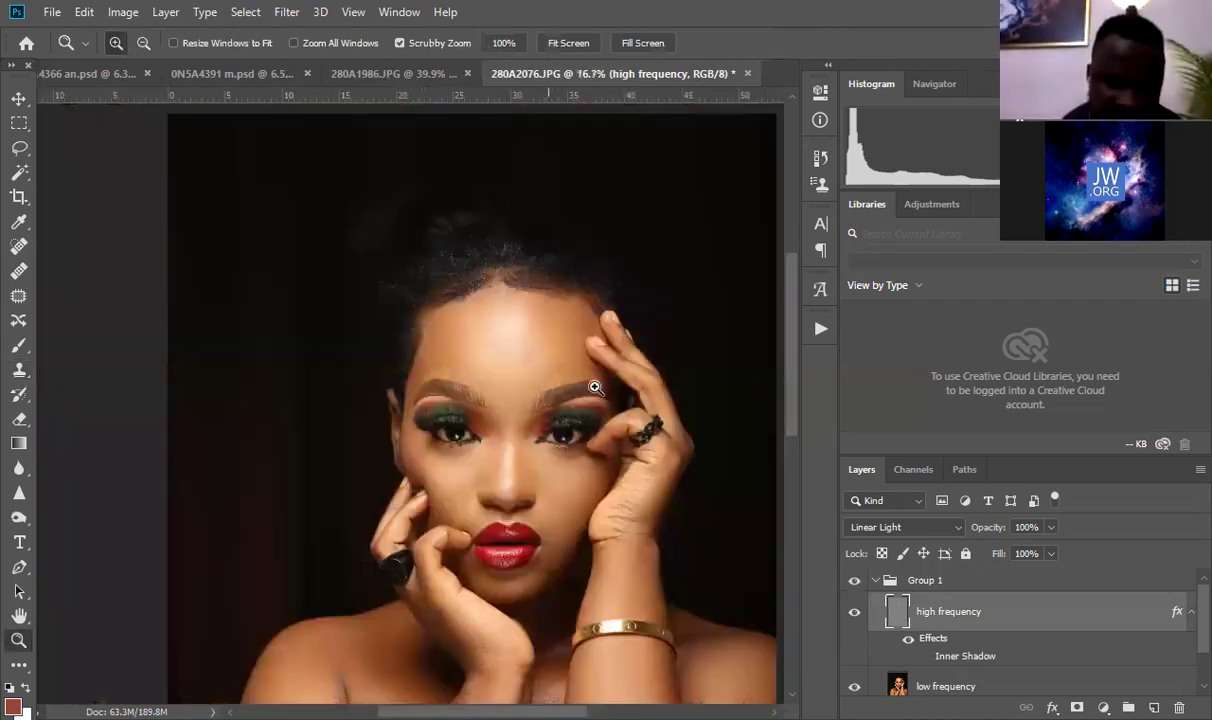
{"action": "left_click", "coordinate": [556, 308]}
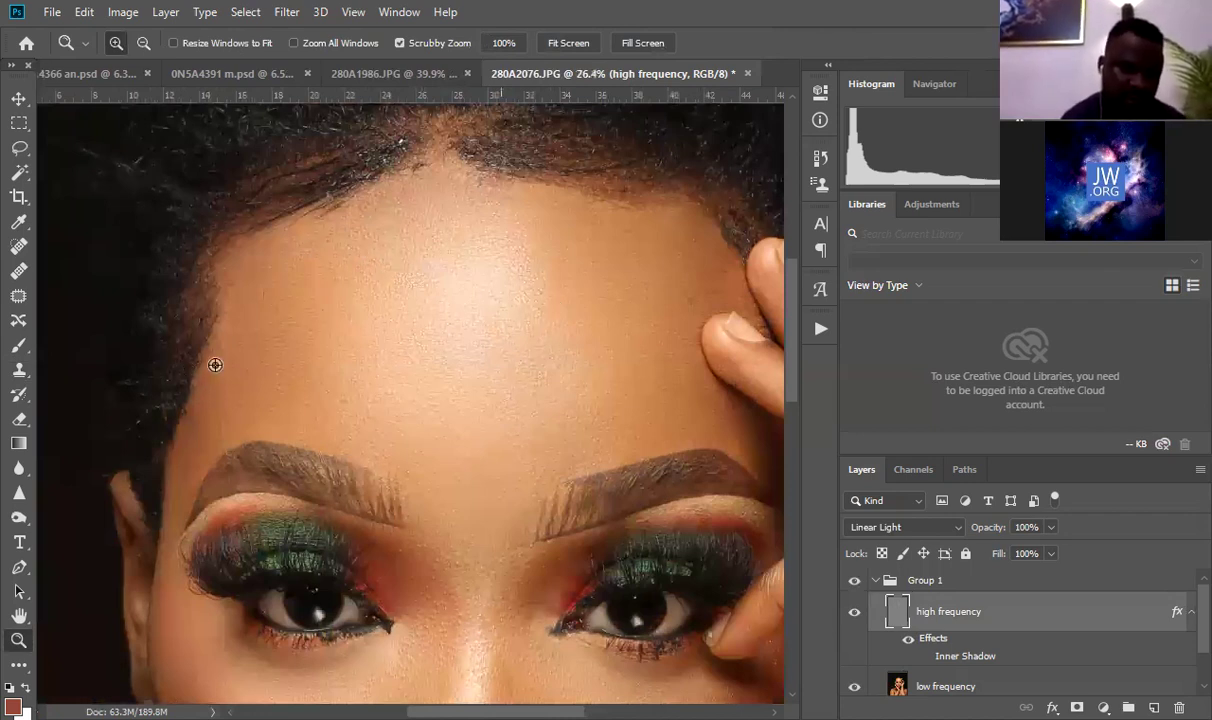
{"action": "key", "text": "s"}
{"action": "scroll", "coordinate": [215, 365], "scroll_direction": "up", "scroll_amount": 5}
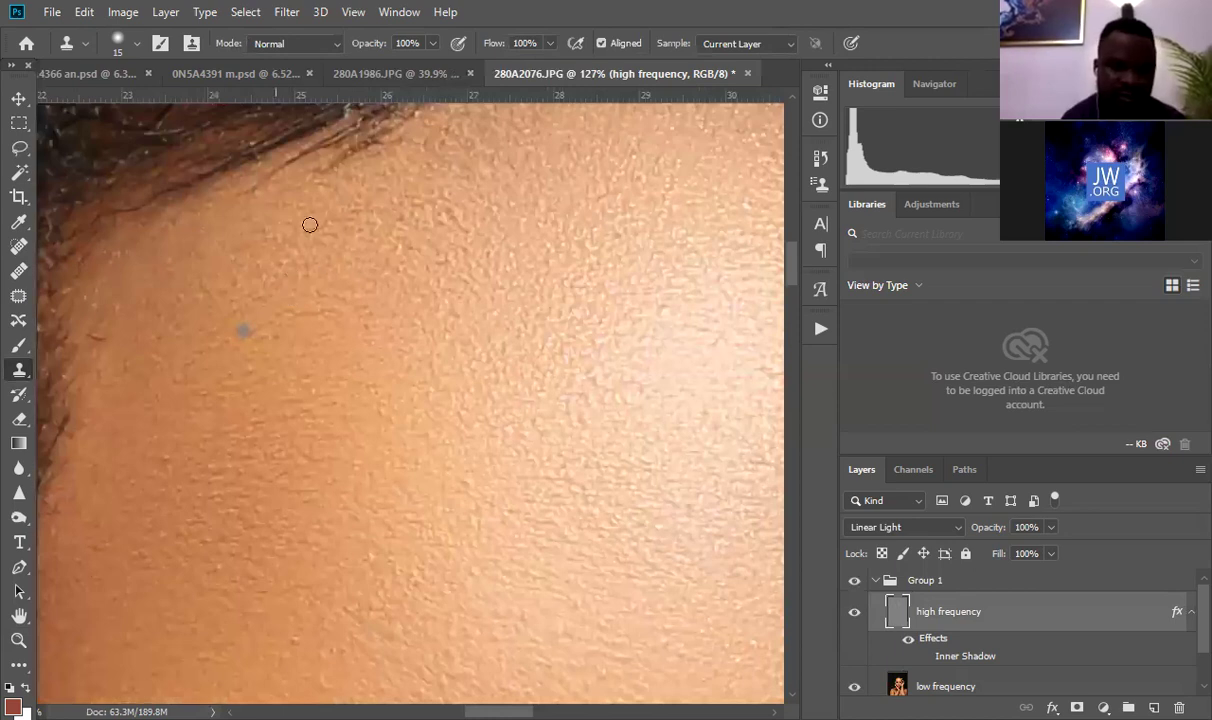
{"action": "left_click_drag", "start_coordinate": [461, 214], "coordinate": [469, 210]}
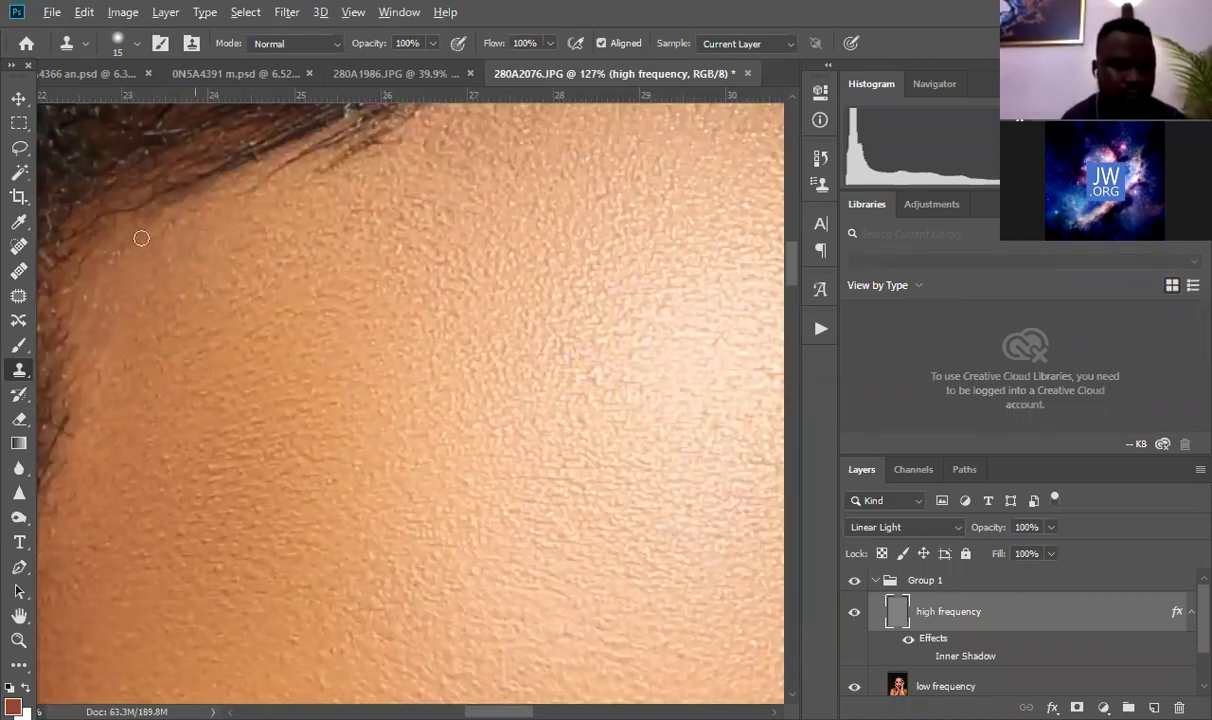
{"action": "left_click_drag", "start_coordinate": [243, 198], "coordinate": [290, 218]}
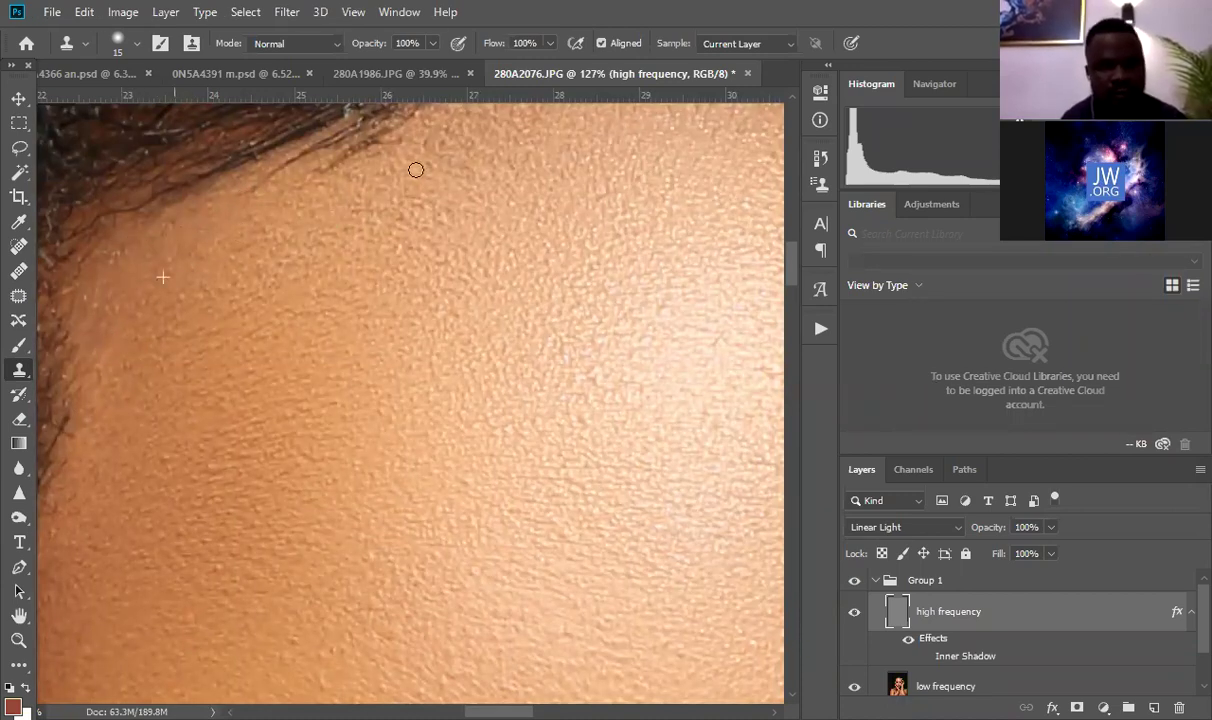
{"action": "left_click_drag", "start_coordinate": [484, 157], "coordinate": [303, 440]}
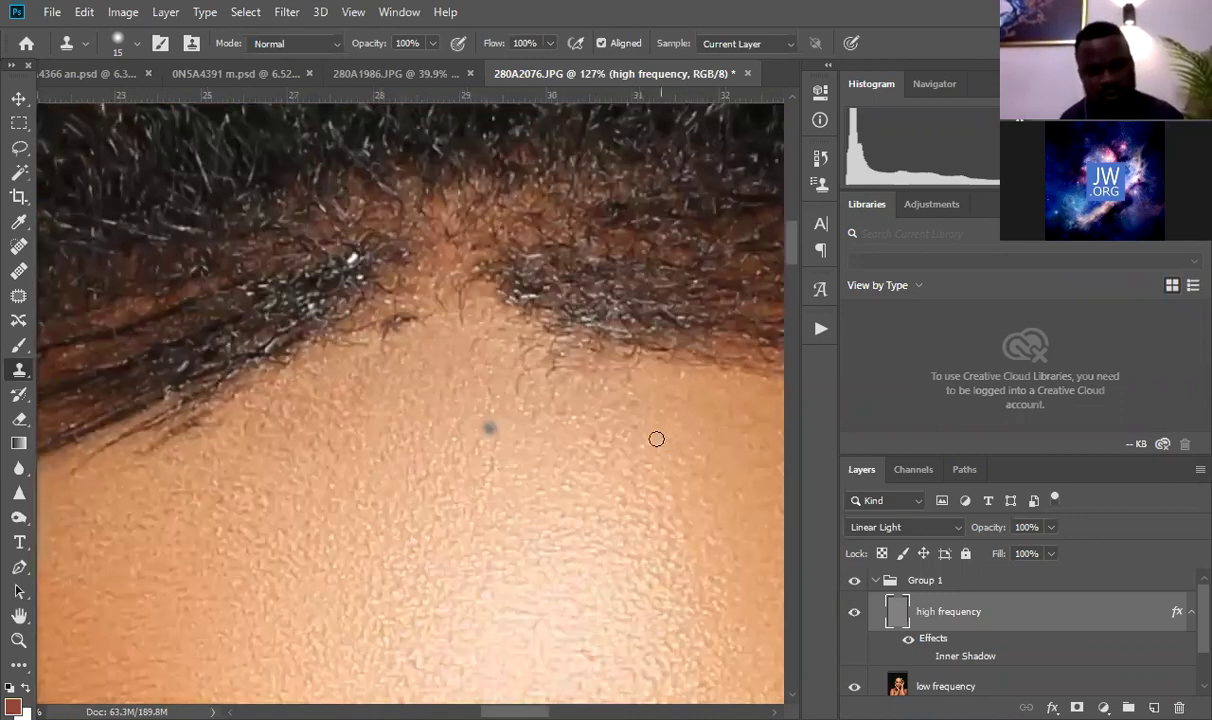
{"action": "left_click_drag", "start_coordinate": [541, 382], "coordinate": [502, 358]}
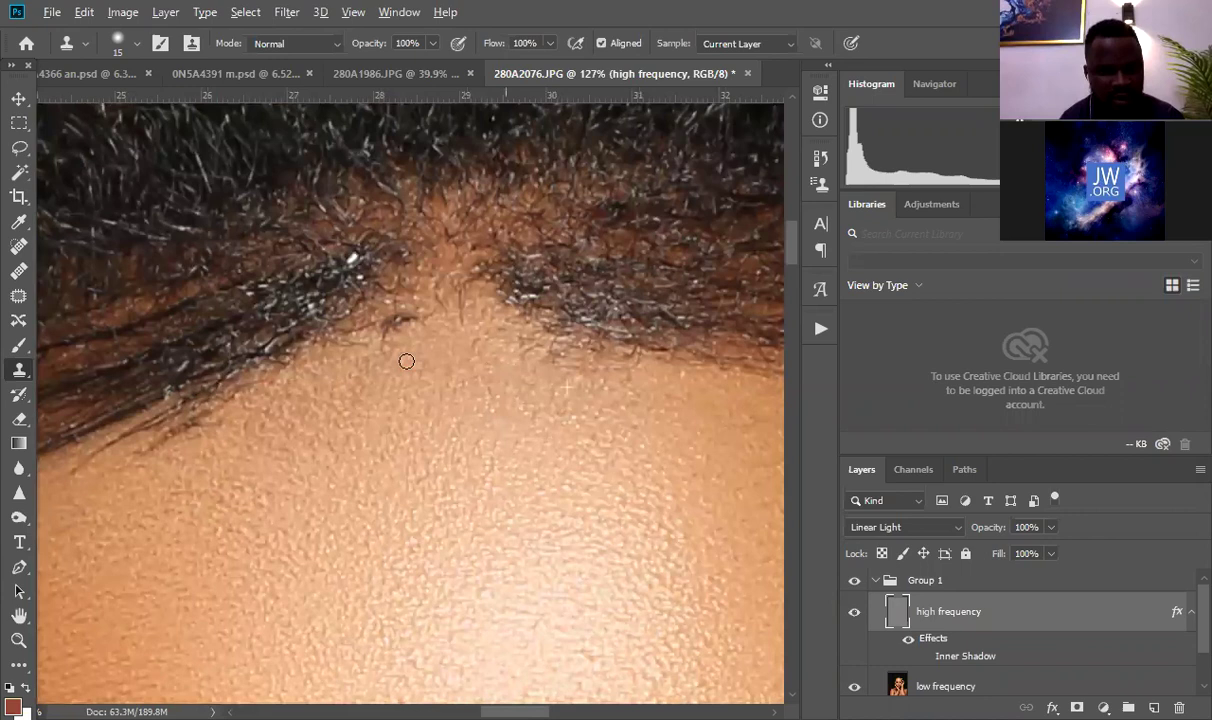
Step: Clone clean texture over the rough marks on the forehead beside the raised fingertips, resampling nearby skin
{"action": "left_click_drag", "start_coordinate": [510, 439], "coordinate": [425, 327]}
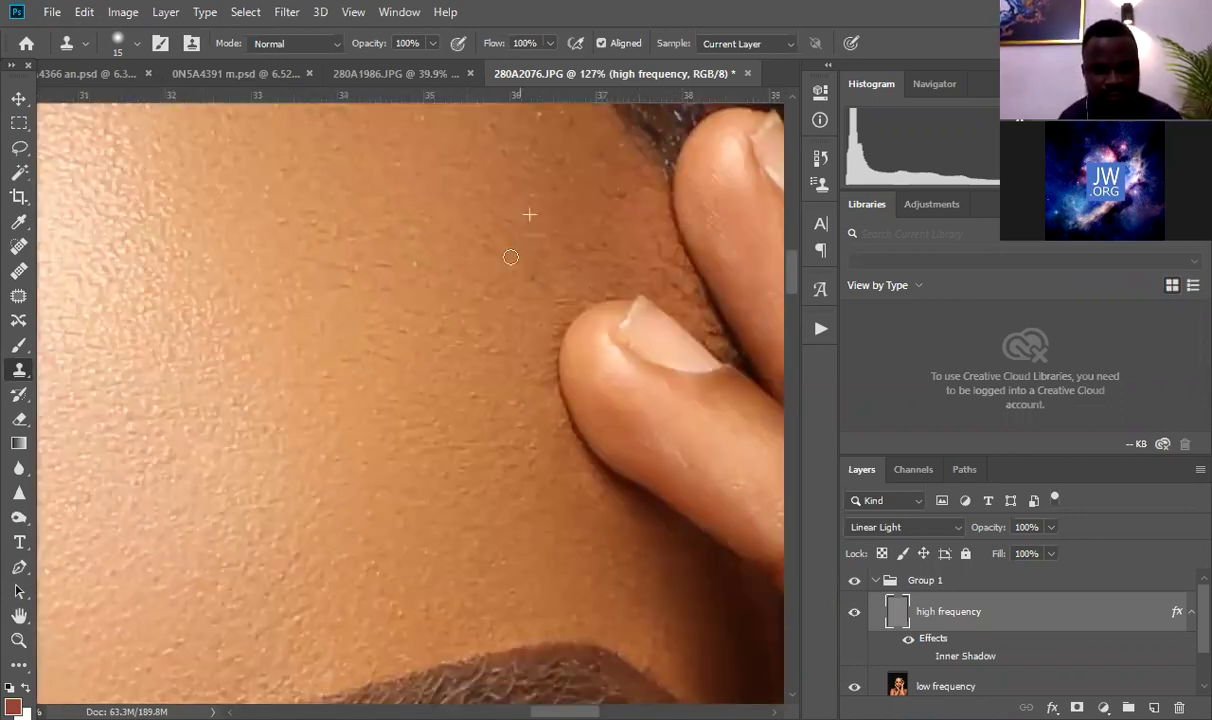
{"action": "left_click", "coordinate": [549, 233], "text": "alt"}
{"action": "left_click_drag", "start_coordinate": [503, 211], "coordinate": [514, 214]}
{"action": "left_click", "coordinate": [522, 195], "text": "alt"}
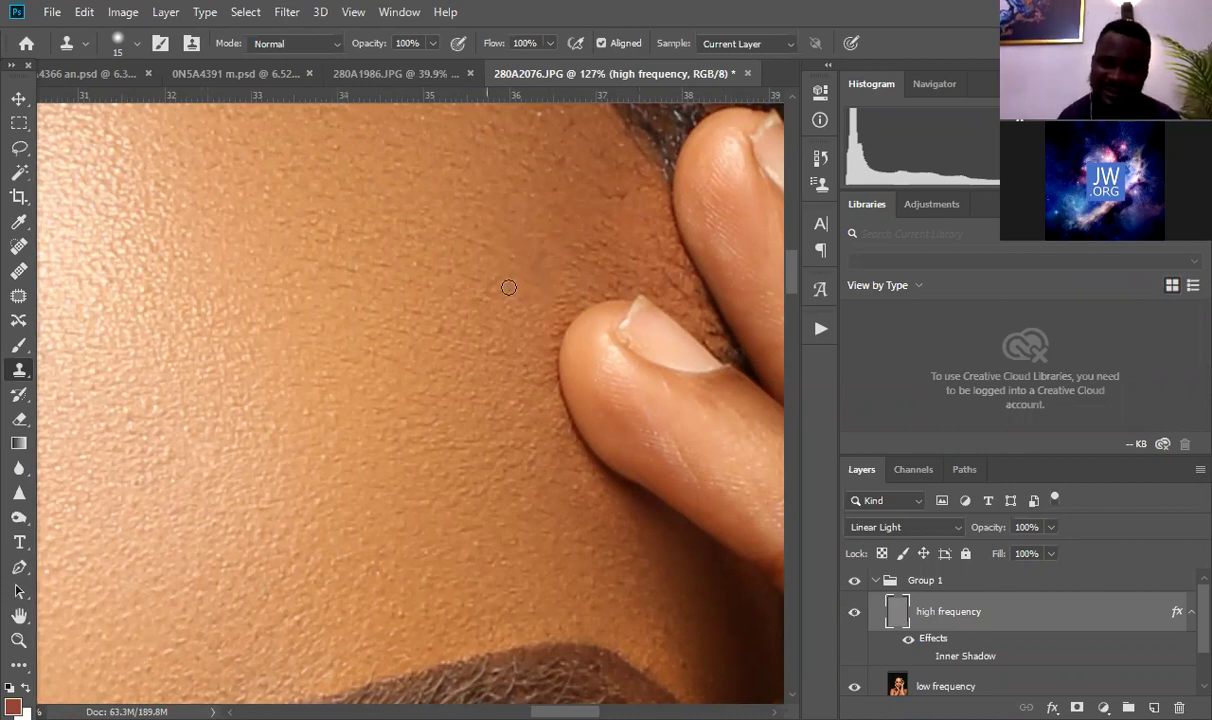
{"action": "left_click", "coordinate": [498, 249], "text": "alt"}
Step: Examine the retouched portrait at full view and close up for remaining skin flaws
{"action": "key", "text": "z"}
{"action": "mouse_move", "coordinate": [526, 364]}
{"action": "left_mouse_down"}
{"action": "mouse_move", "coordinate": [454, 363]}
{"action": "mouse_move", "coordinate": [394, 382]}
{"action": "left_mouse_up"}
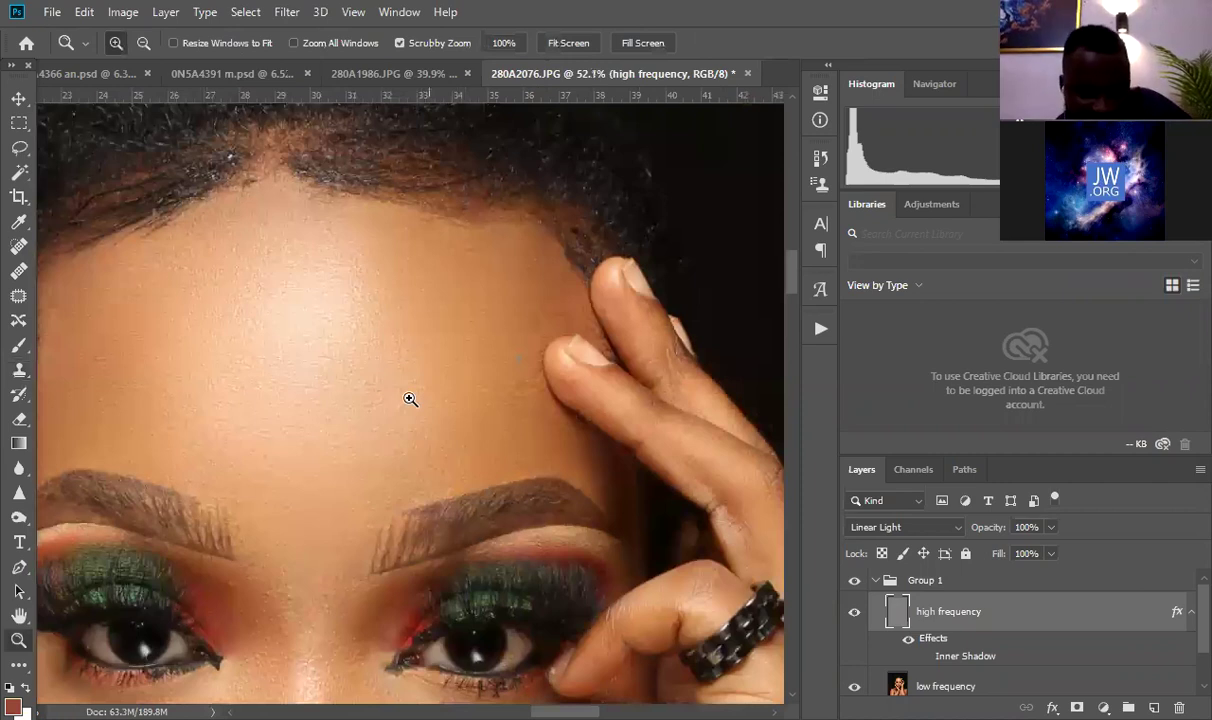
{"action": "left_click_drag", "start_coordinate": [474, 383], "coordinate": [409, 398]}
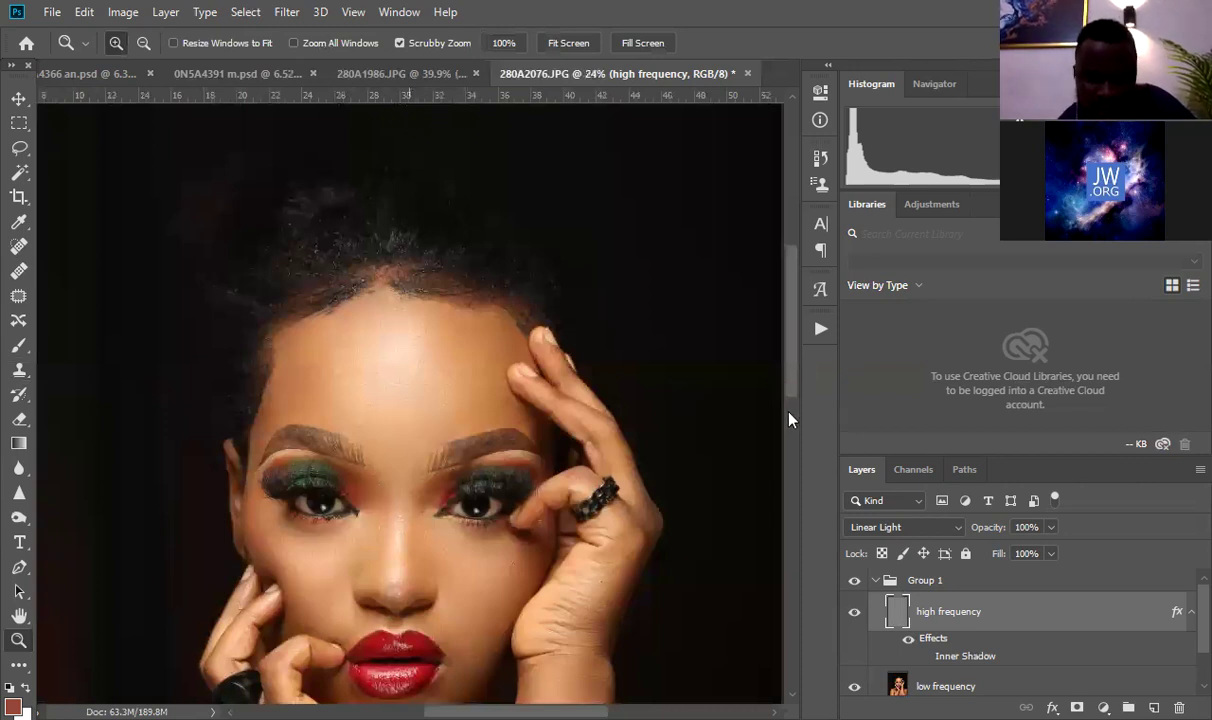
{"action": "key", "text": "ctrl+minus"}
{"action": "key", "text": "ctrl+minus"}
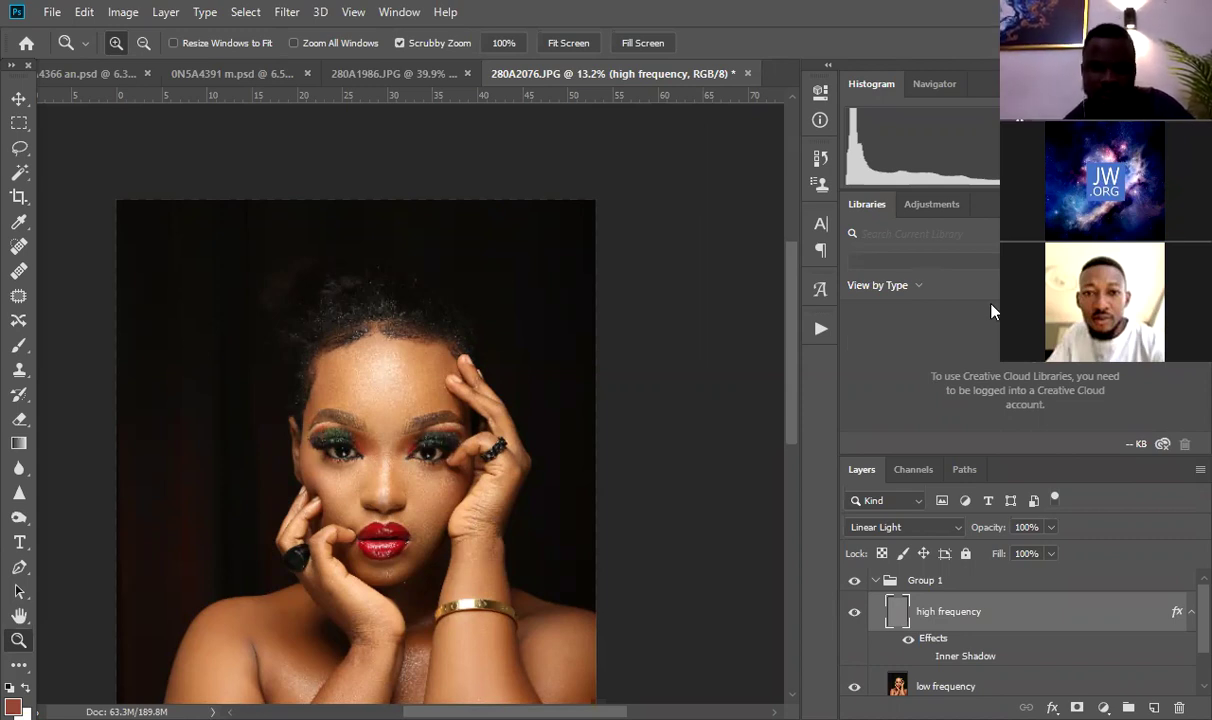
{"action": "left_click", "coordinate": [385, 415]}
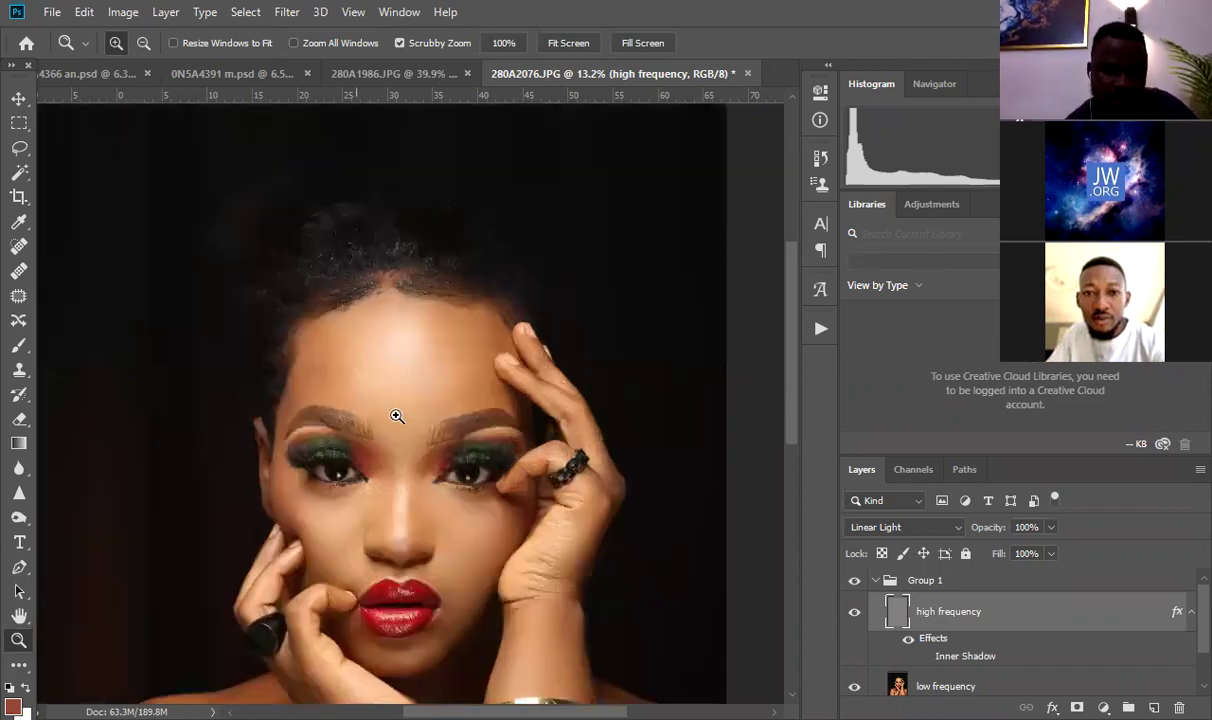
{"action": "left_click", "coordinate": [396, 416]}
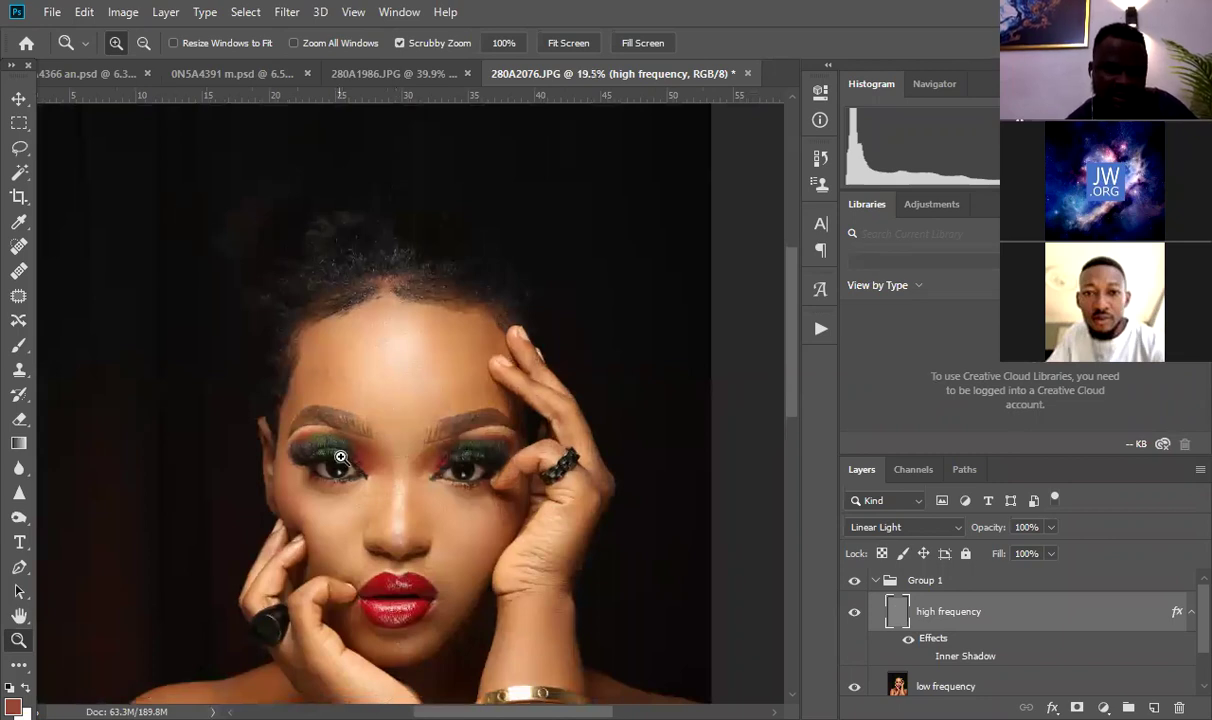
{"action": "left_click_drag", "start_coordinate": [376, 588], "coordinate": [452, 582]}
{"action": "left_click_drag", "start_coordinate": [304, 462], "coordinate": [110, 455]}
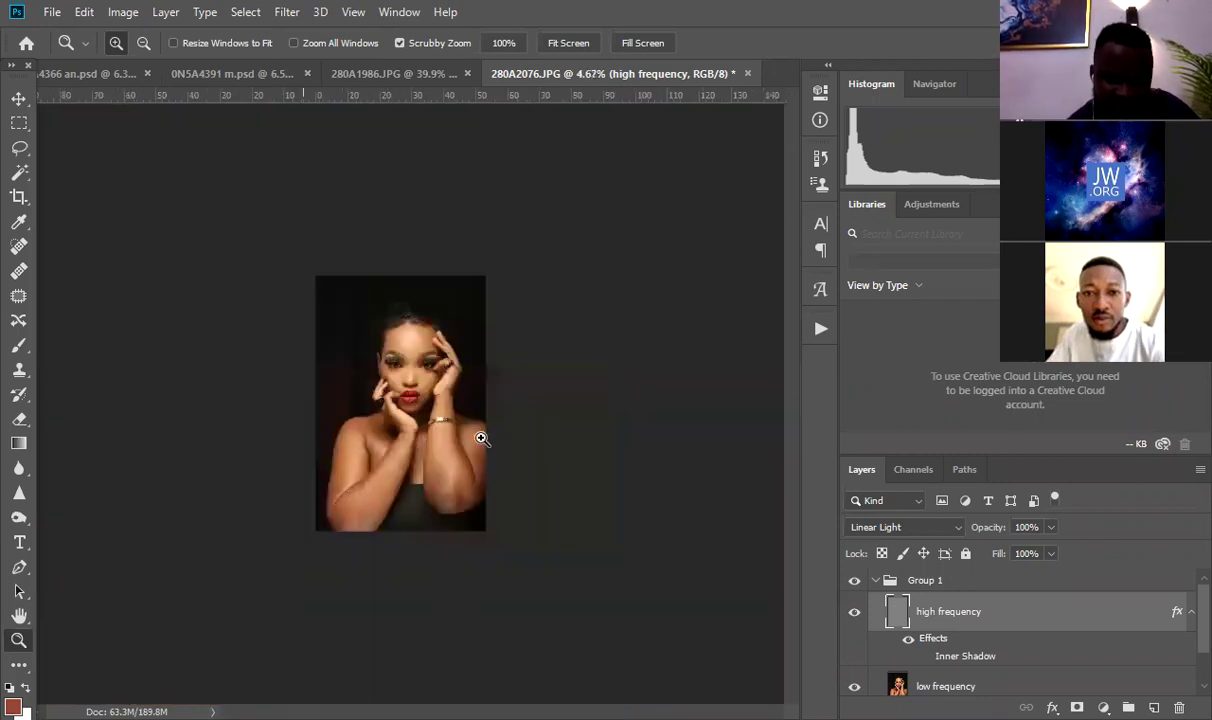
{"action": "left_click_drag", "start_coordinate": [534, 392], "coordinate": [409, 397]}
{"action": "left_click", "coordinate": [467, 404]}
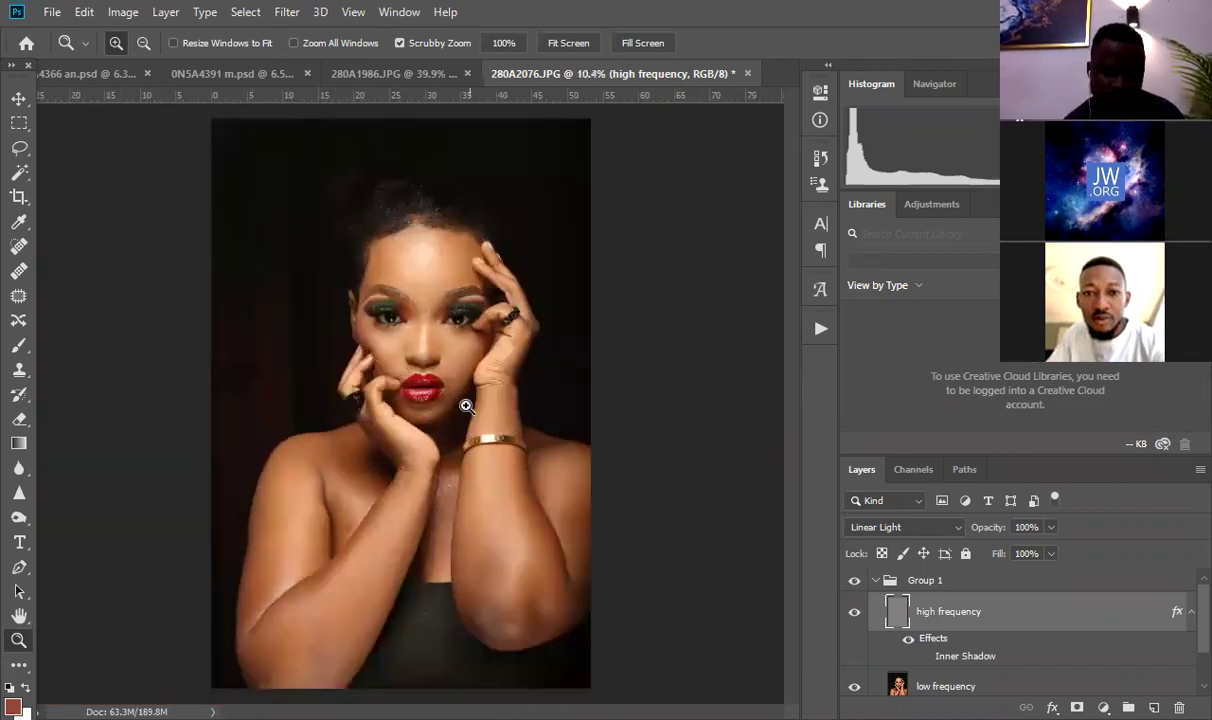
{"action": "left_click", "coordinate": [457, 403]}
{"action": "left_click_drag", "start_coordinate": [389, 401], "coordinate": [420, 390]}
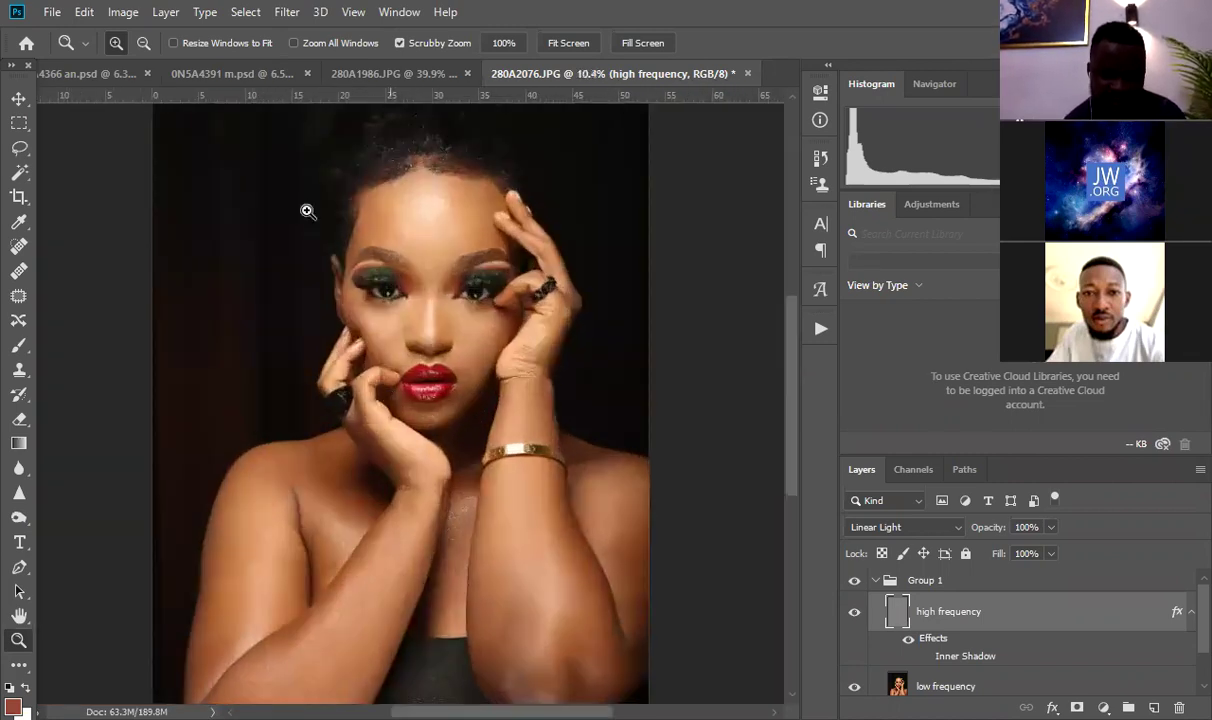
{"action": "left_click_drag", "start_coordinate": [490, 252], "coordinate": [436, 284]}
{"action": "left_click", "coordinate": [425, 290]}
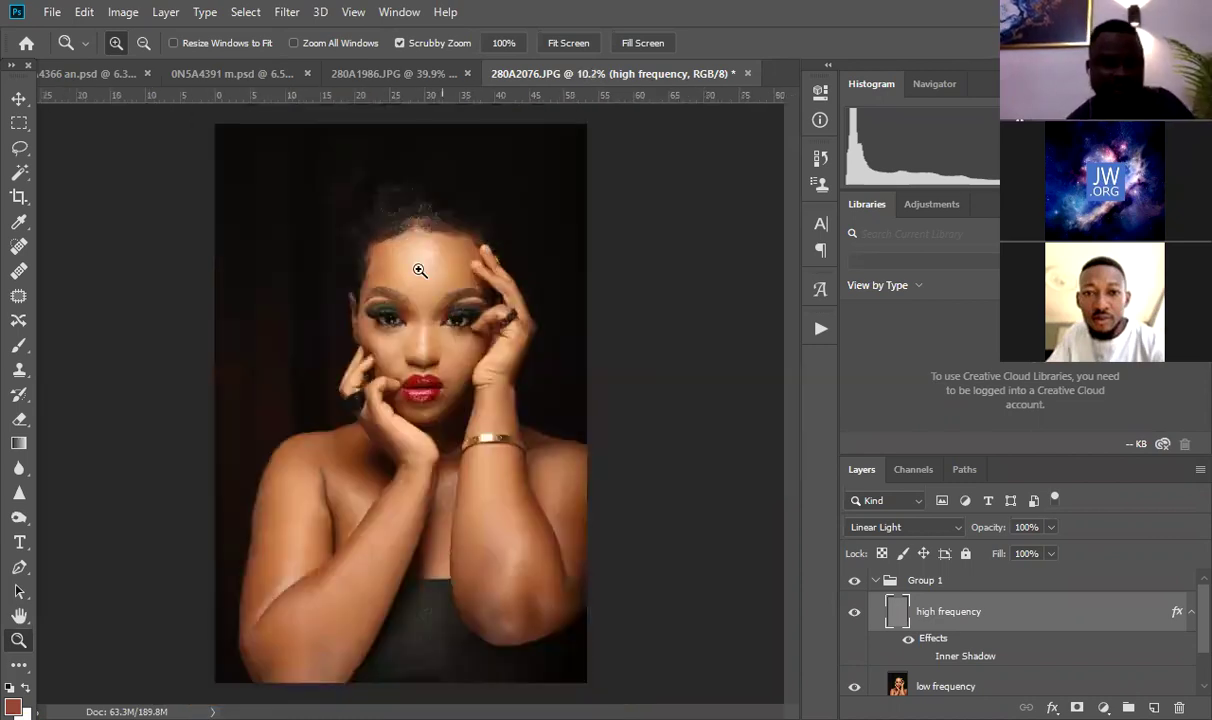
Step: Clone nearby skin texture over the eyeliner smudge below the inner corner of the other eye, resampling between strokes
{"action": "left_click", "coordinate": [410, 298]}
{"action": "scroll", "coordinate": [480, 303], "scroll_direction": "up", "scroll_amount": 1}
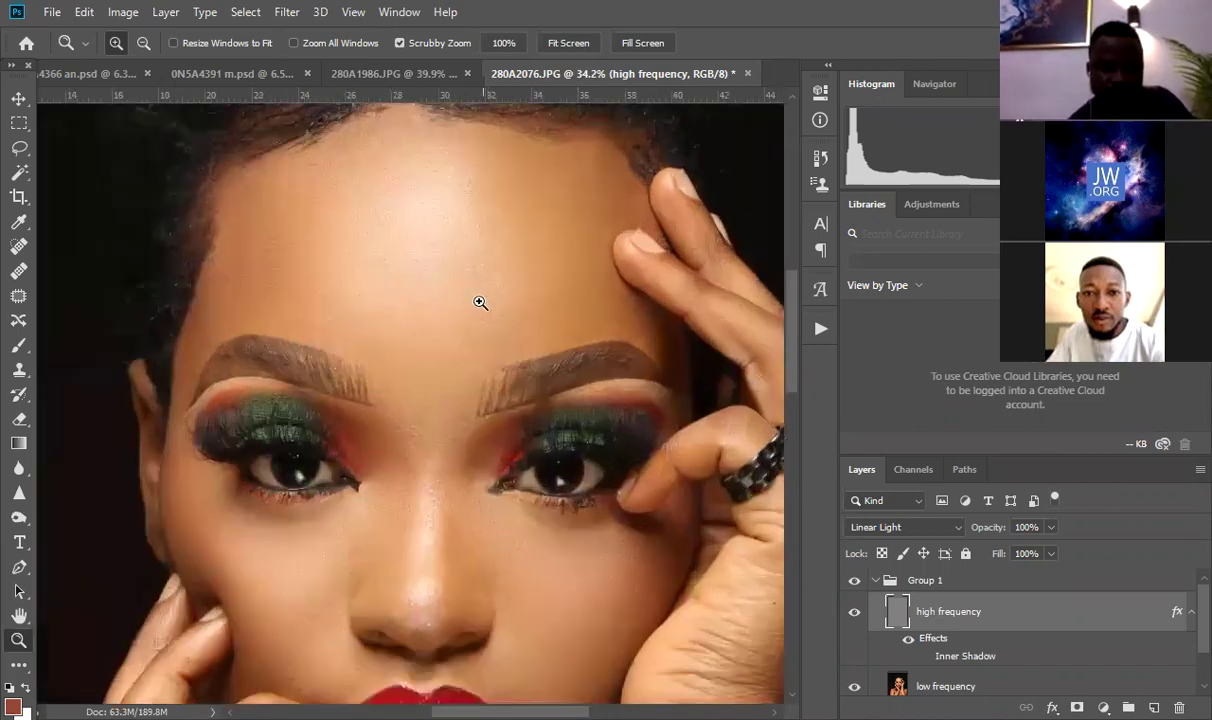
{"action": "scroll", "coordinate": [430, 520], "scroll_direction": "up", "scroll_amount": 5}
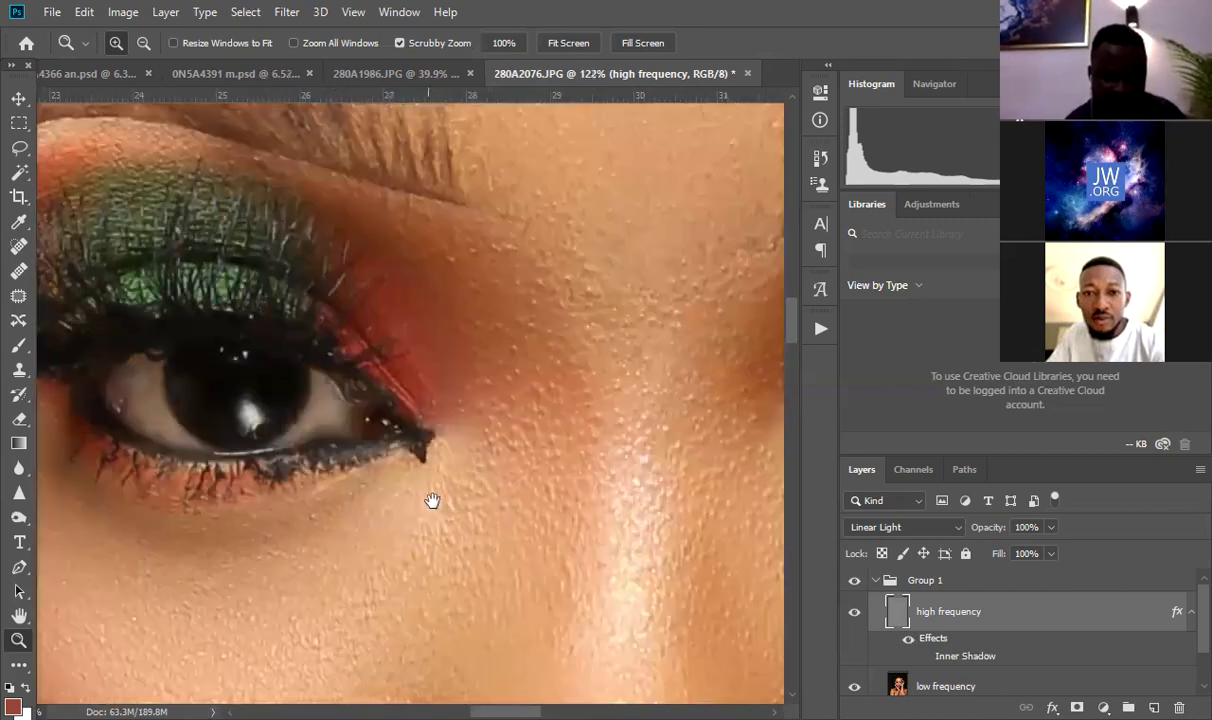
{"action": "scroll", "coordinate": [452, 465], "scroll_direction": "up", "scroll_amount": 1}
{"action": "key", "text": "s"}
{"action": "scroll", "coordinate": [418, 482], "scroll_direction": "up", "scroll_amount": 1}
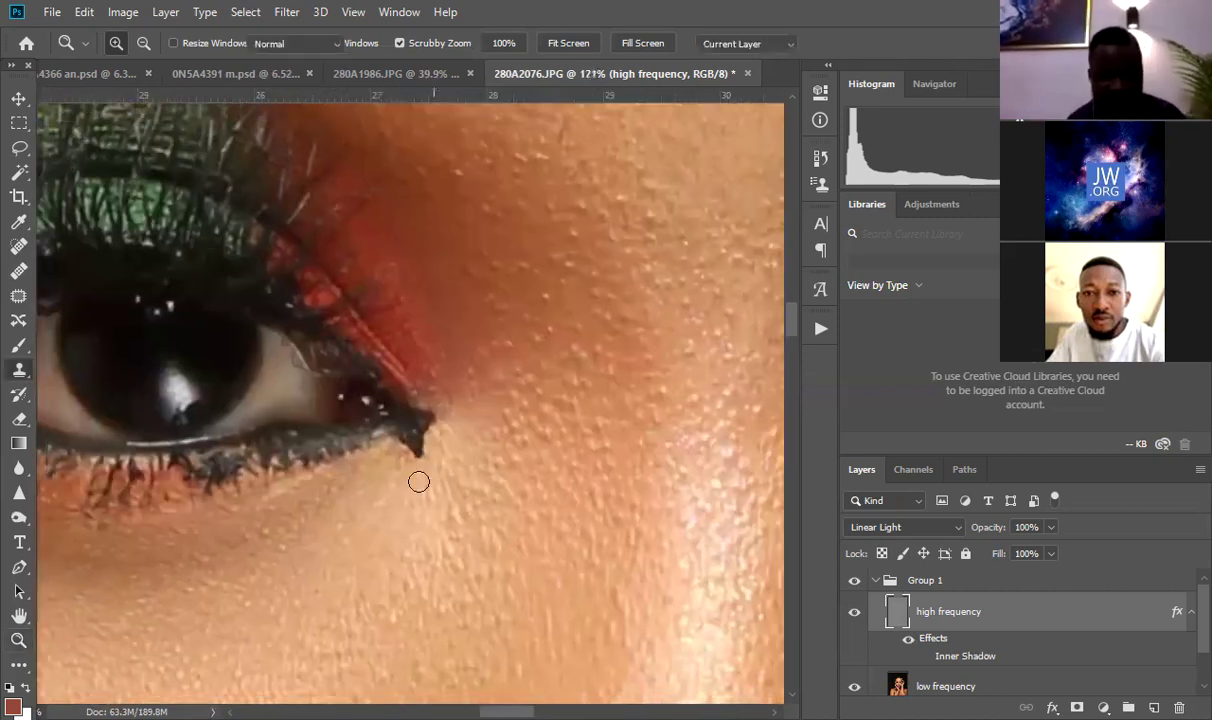
{"action": "left_click", "coordinate": [420, 480]}
{"action": "left_click", "coordinate": [444, 492], "text": "alt"}
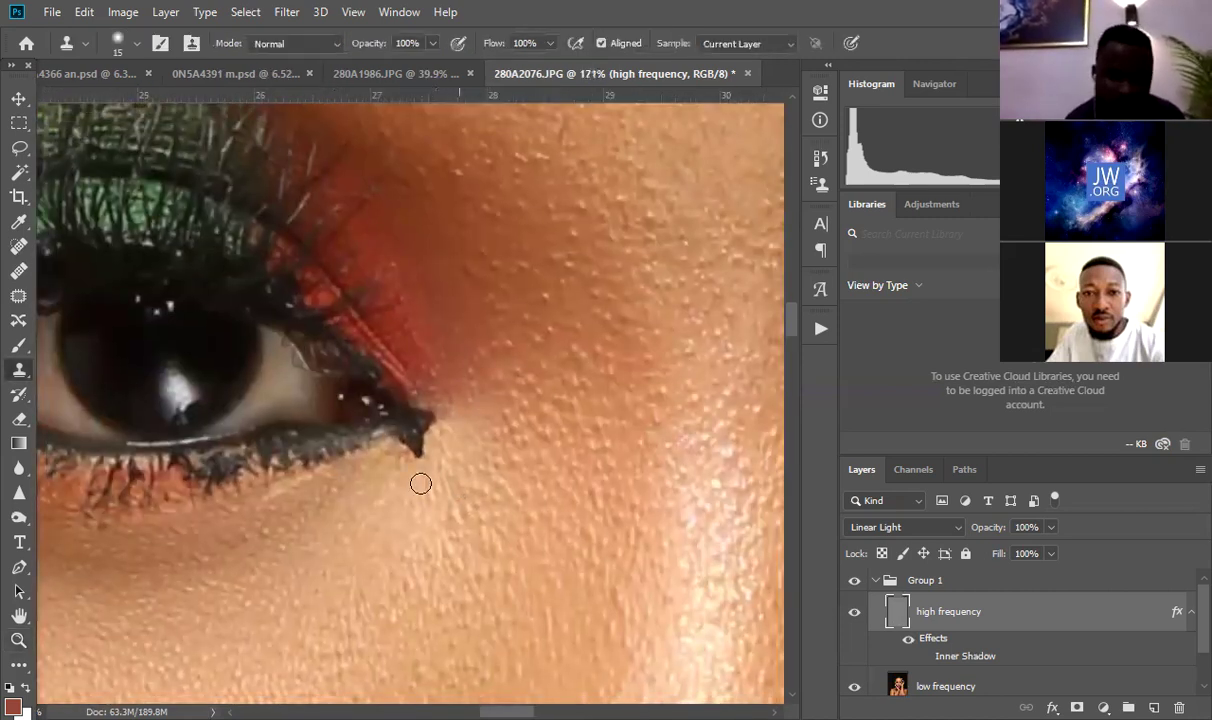
{"action": "left_click", "coordinate": [420, 452]}
{"action": "left_click", "coordinate": [465, 471], "text": "alt"}
{"action": "left_click_drag", "start_coordinate": [408, 443], "coordinate": [446, 444]}
{"action": "left_click", "coordinate": [449, 475], "text": "alt"}
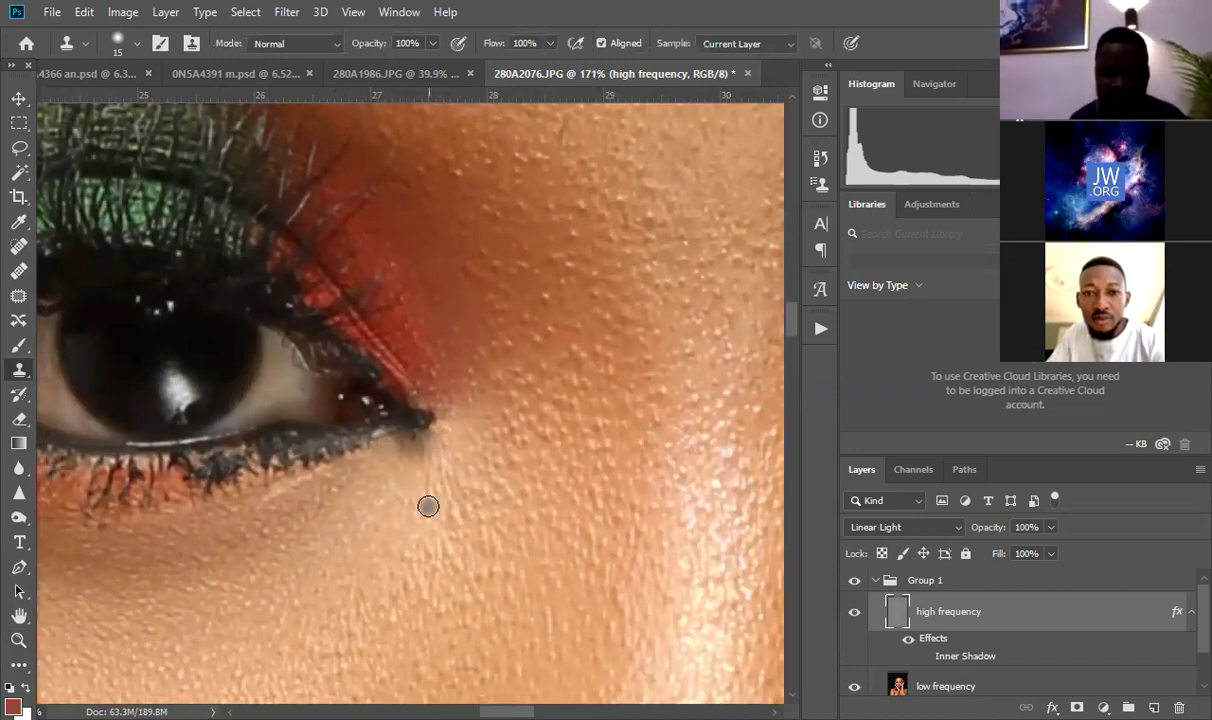
Step: Lasso the discoloured skin just below that eye's inner corner with a 12 px feather
{"action": "key", "text": "l"}
{"action": "mouse_move", "coordinate": [392, 441]}
{"action": "left_mouse_down"}
{"action": "mouse_move", "coordinate": [457, 490]}
{"action": "mouse_move", "coordinate": [398, 436]}
{"action": "left_mouse_up"}
{"action": "left_click", "coordinate": [285, 20]}
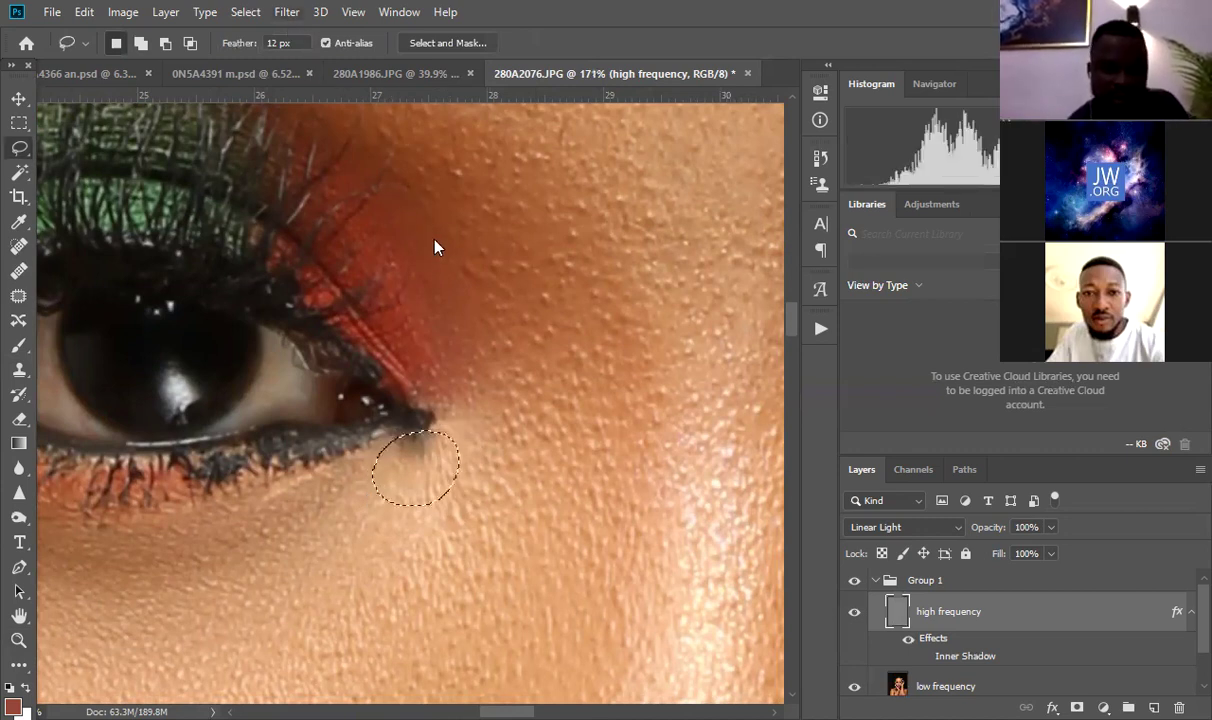
{"action": "left_click", "coordinate": [566, 297]}
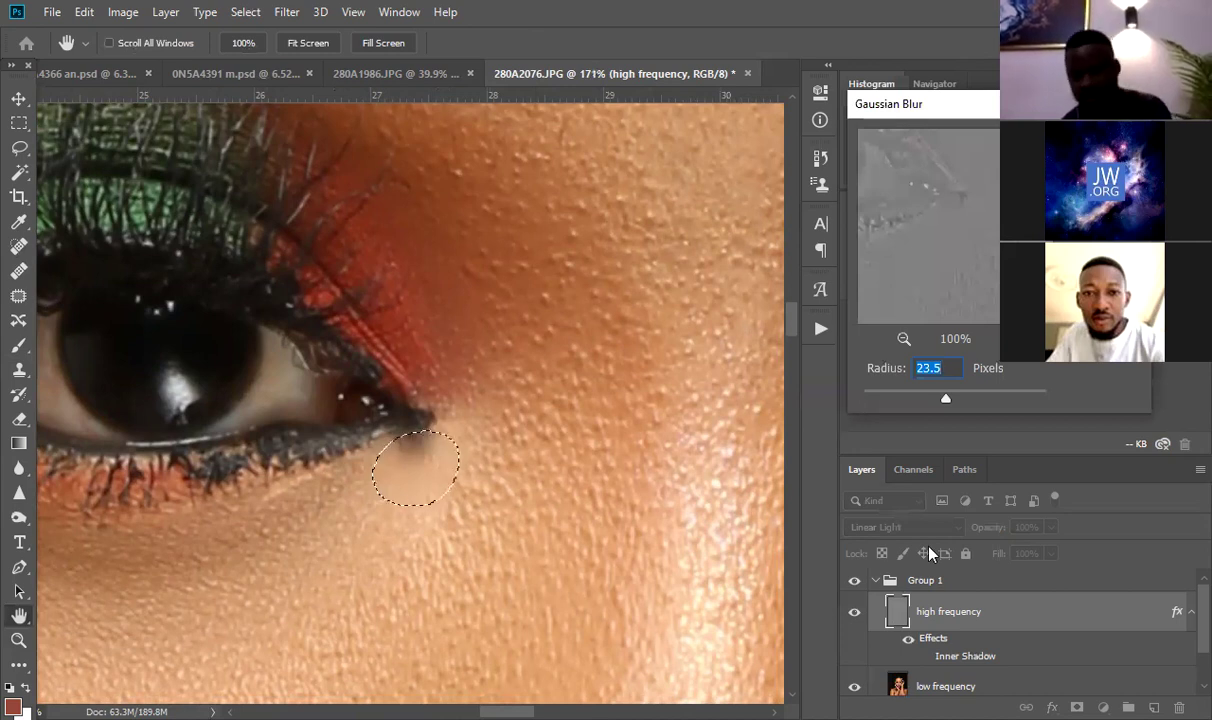
{"action": "key", "text": "Return"}
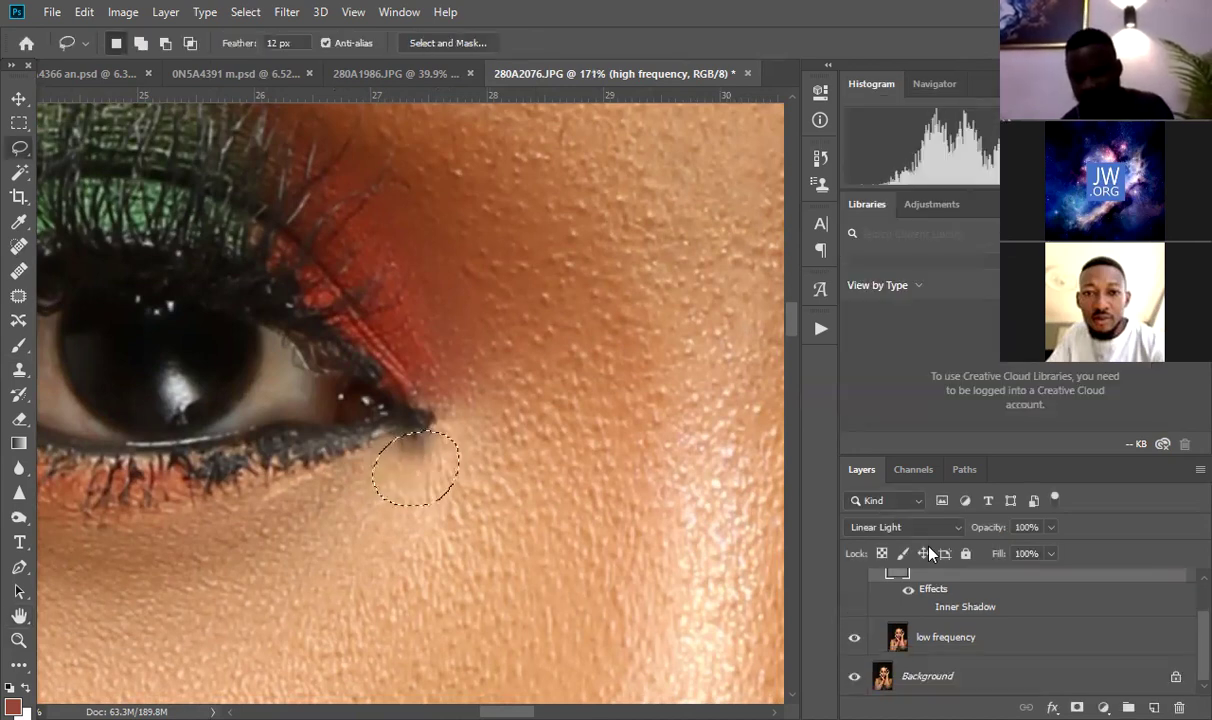
Step: Blur the lassoed skin below the eye's inner corner on the low frequency layer with a 19.4 px Gaussian Blur, and deselect it
{"action": "left_click", "coordinate": [938, 637]}
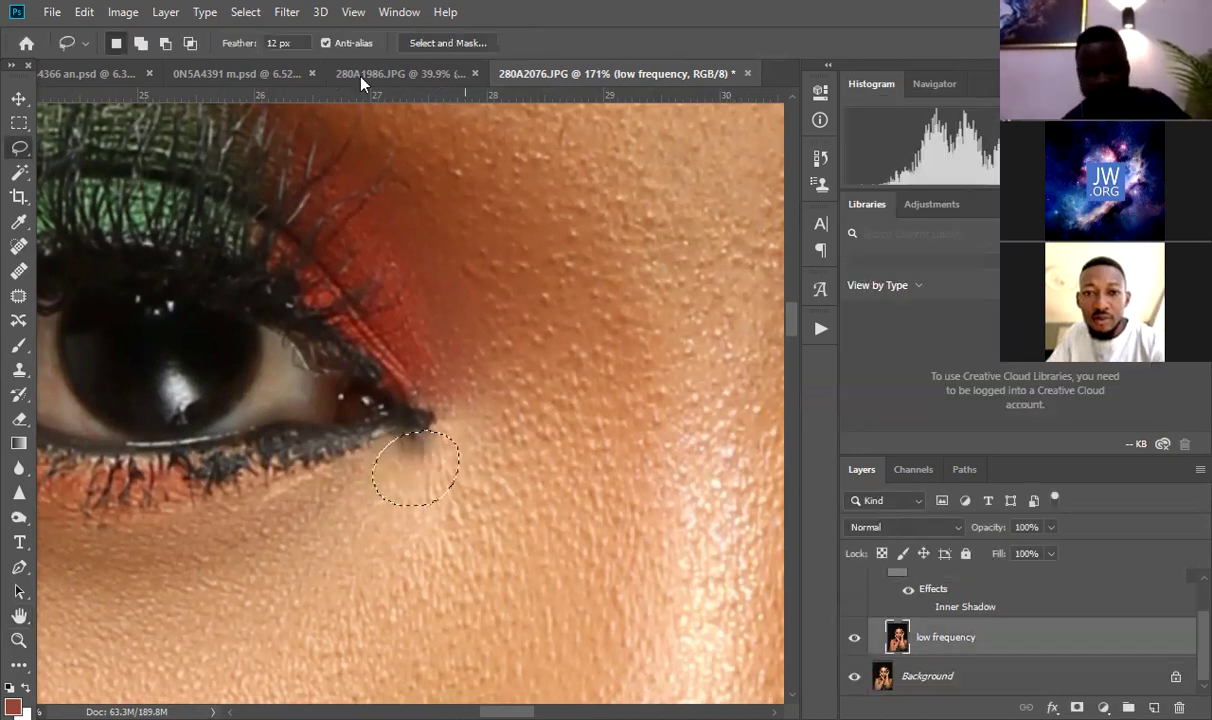
{"action": "left_click", "coordinate": [287, 12]}
{"action": "mouse_move", "coordinate": [446, 233]}
{"action": "left_click", "coordinate": [578, 298]}
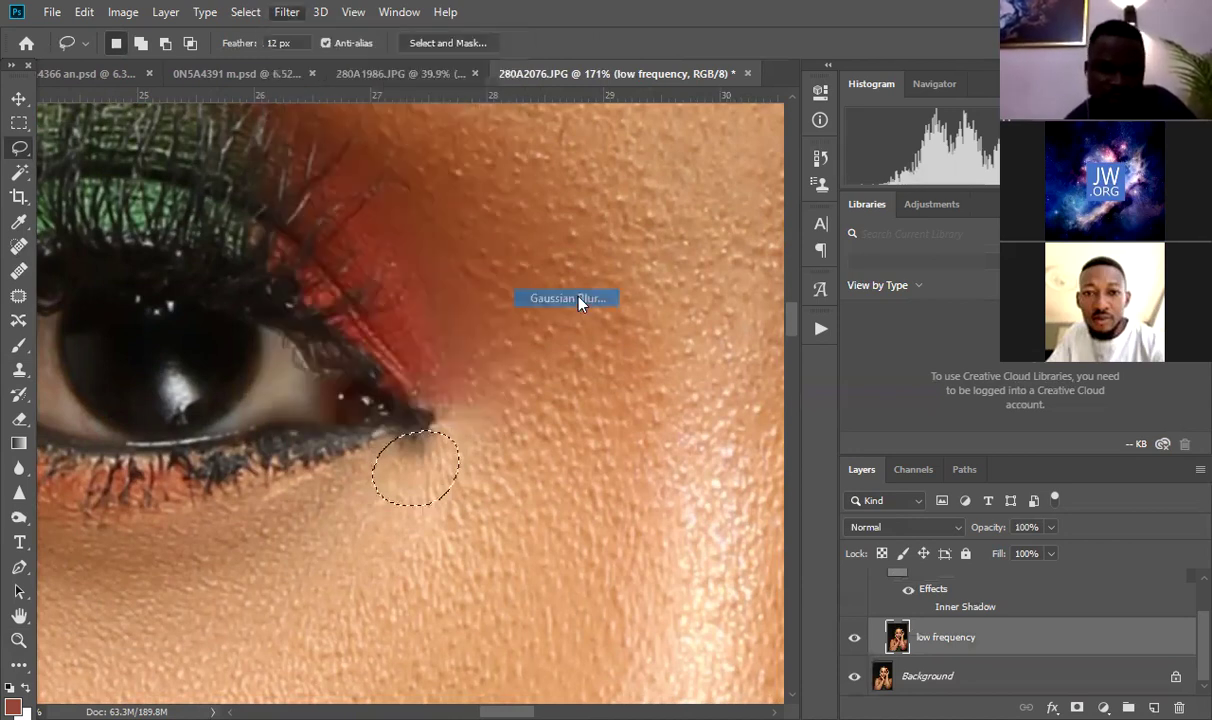
{"action": "left_click", "coordinate": [896, 395]}
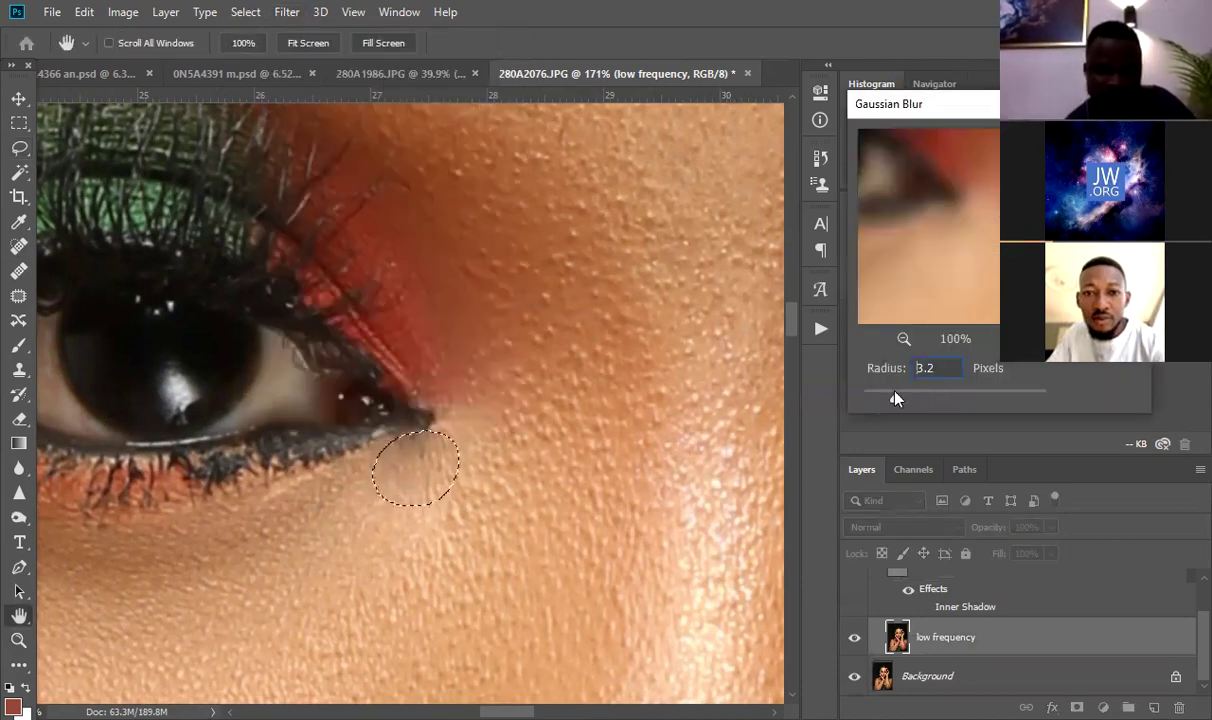
{"action": "left_click", "coordinate": [920, 399]}
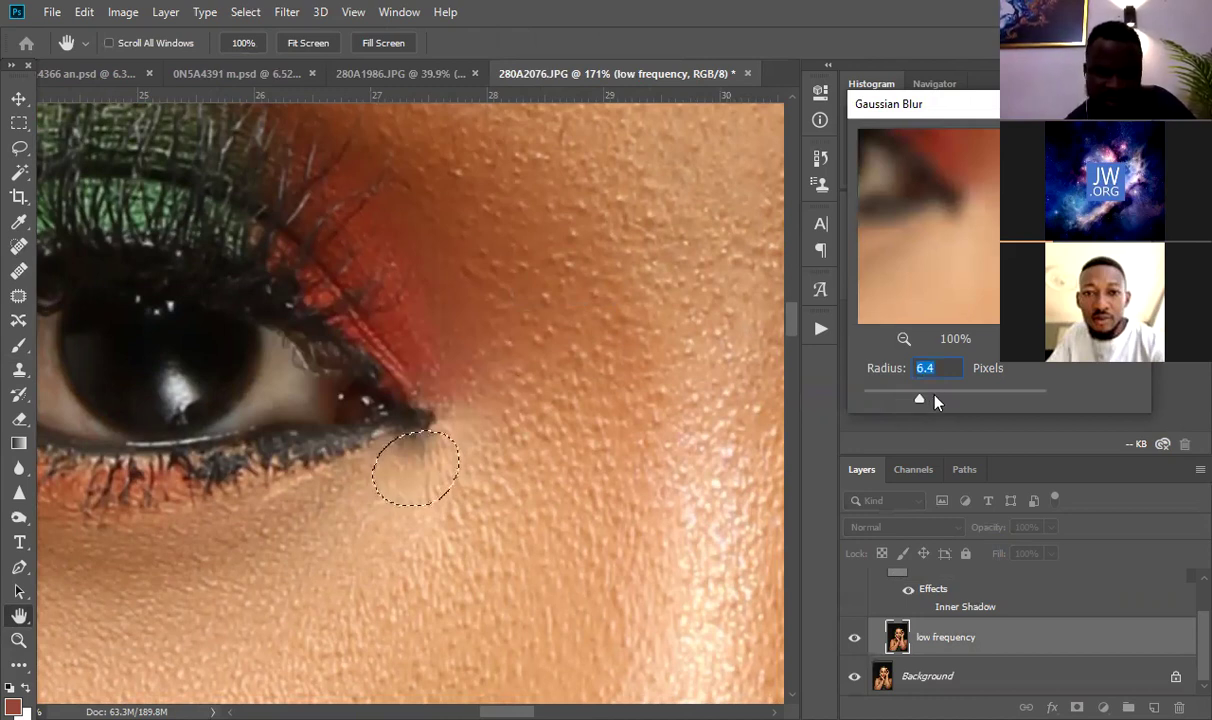
{"action": "left_click", "coordinate": [934, 399]}
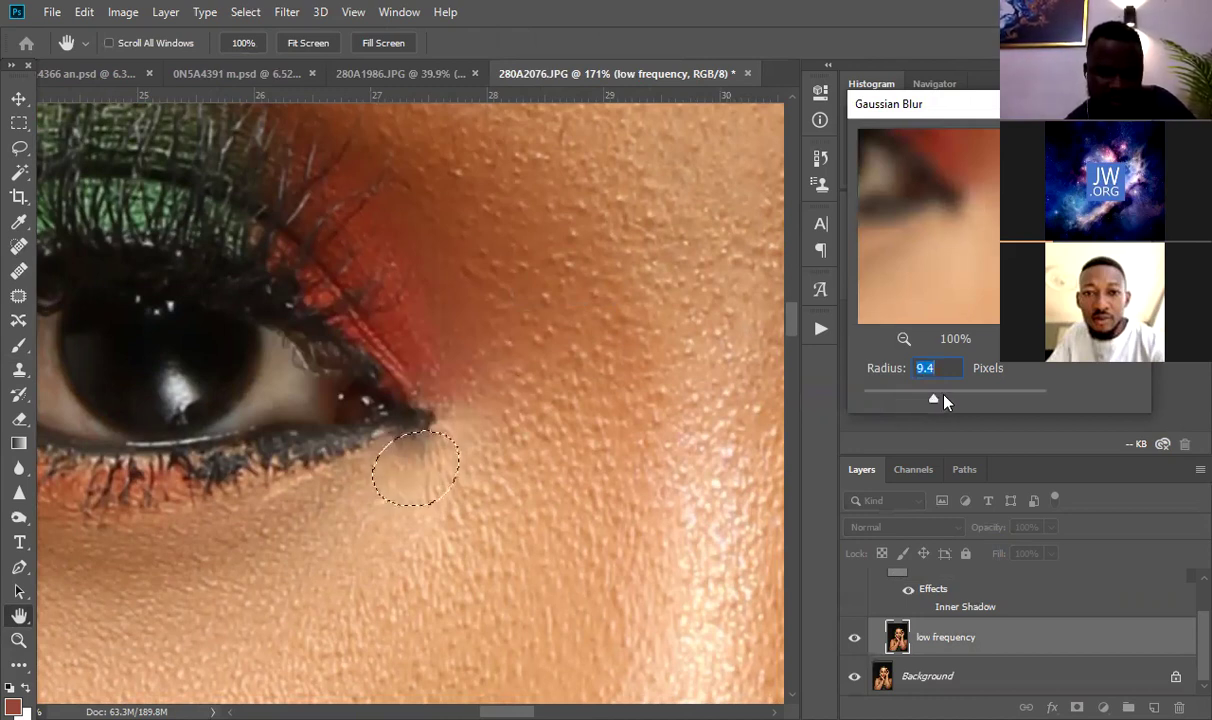
{"action": "left_click", "coordinate": [942, 399]}
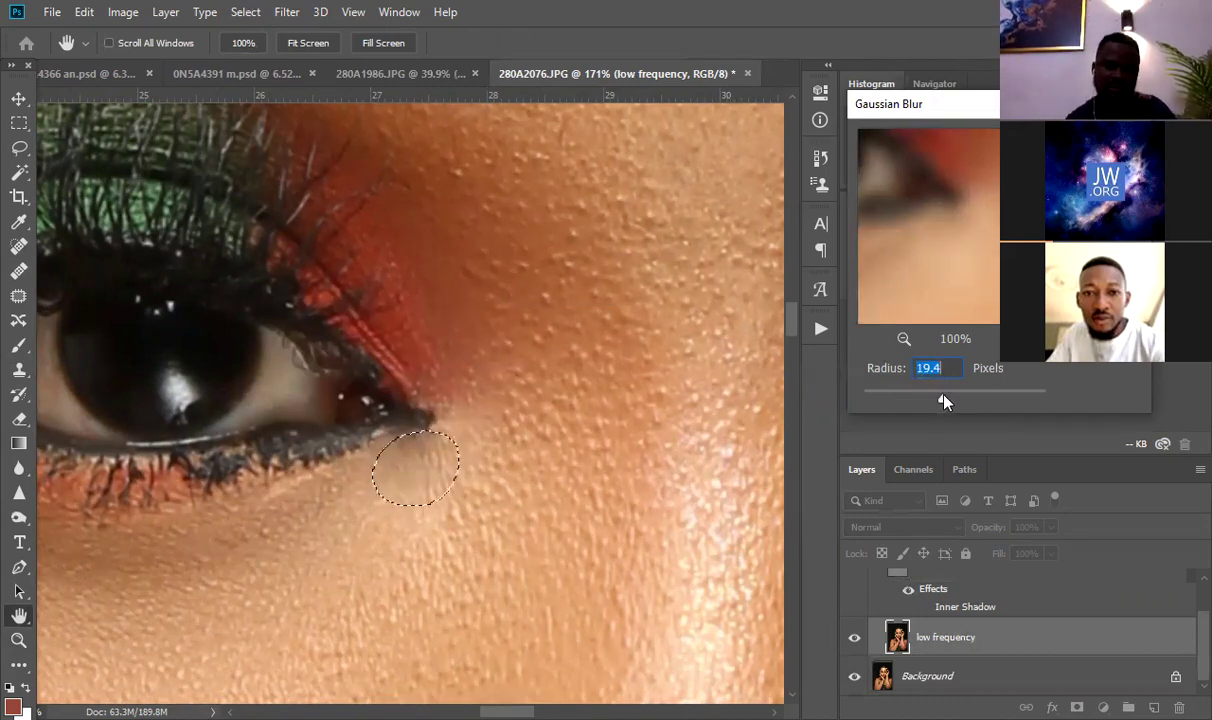
{"action": "key", "text": "Return"}
{"action": "key", "text": "ctrl+d"}
Step: Clone nearby skin texture on the high frequency layer over the smudge at the image-right eye's inner corner, using a 20 px brush
{"action": "left_click_drag", "start_coordinate": [607, 450], "coordinate": [415, 452]}
{"action": "left_click_drag", "start_coordinate": [608, 415], "coordinate": [674, 393]}
{"action": "left_click", "coordinate": [590, 427]}
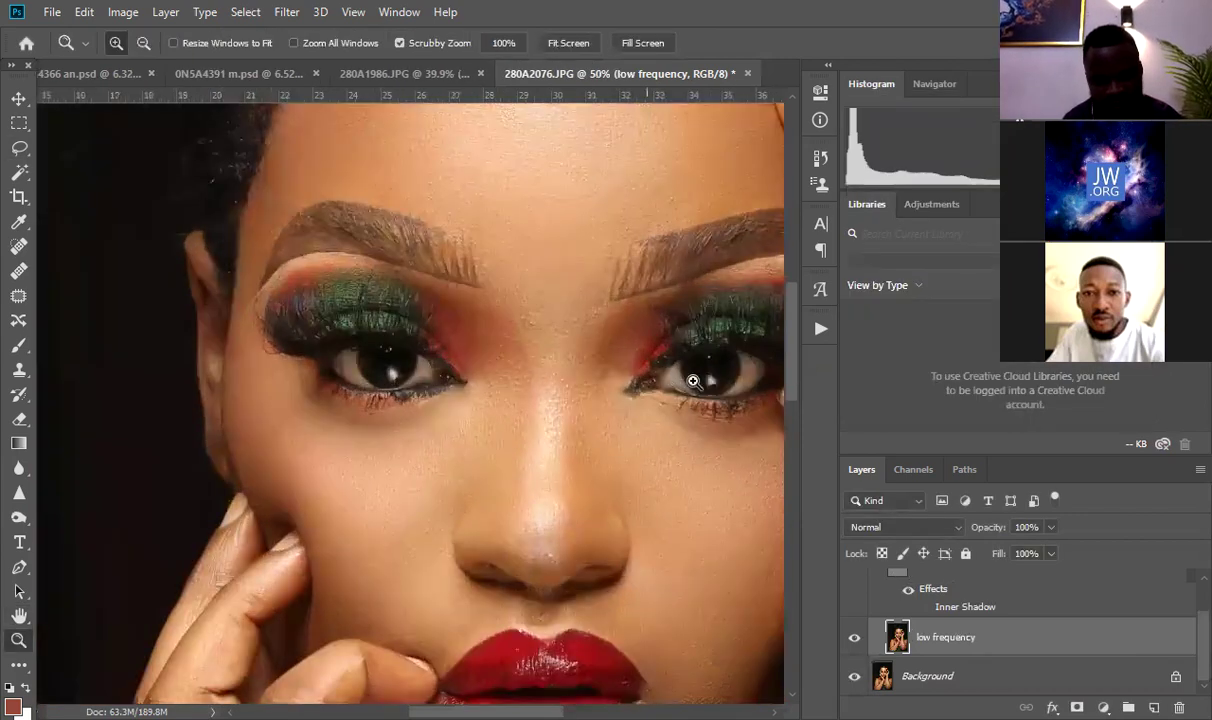
{"action": "left_click_drag", "start_coordinate": [655, 400], "coordinate": [727, 422]}
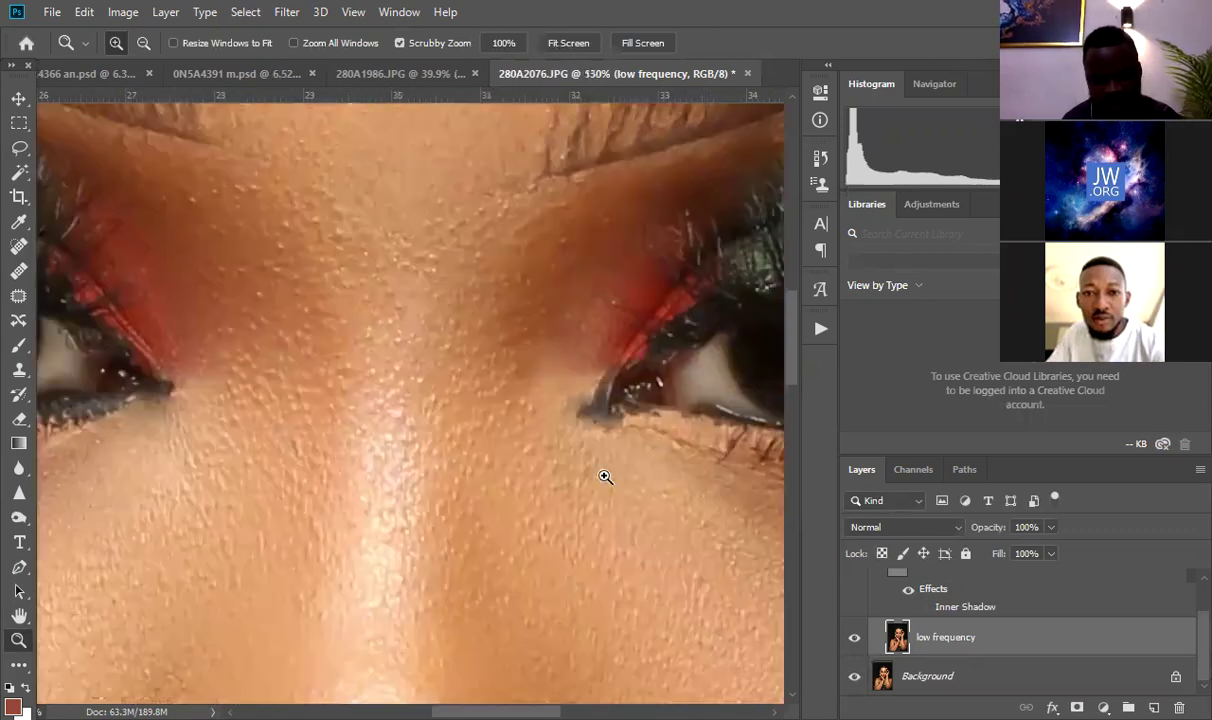
{"action": "key", "text": "s"}
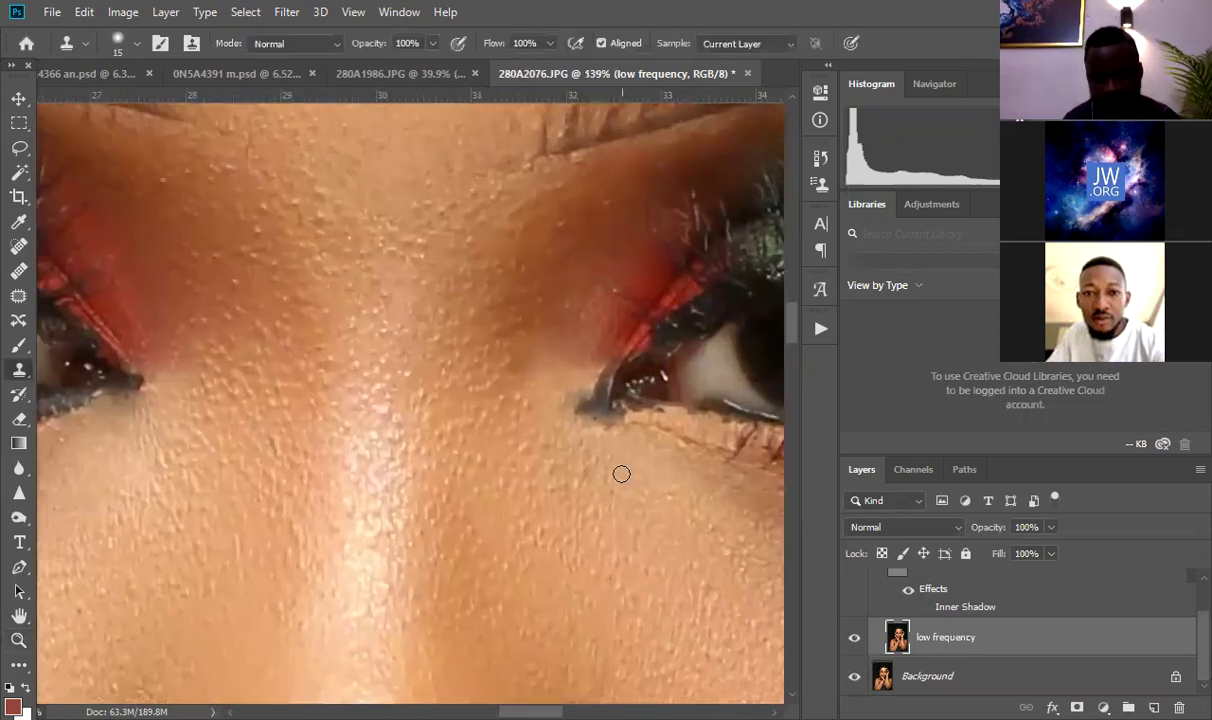
{"action": "key", "text": "ctrl+plus"}
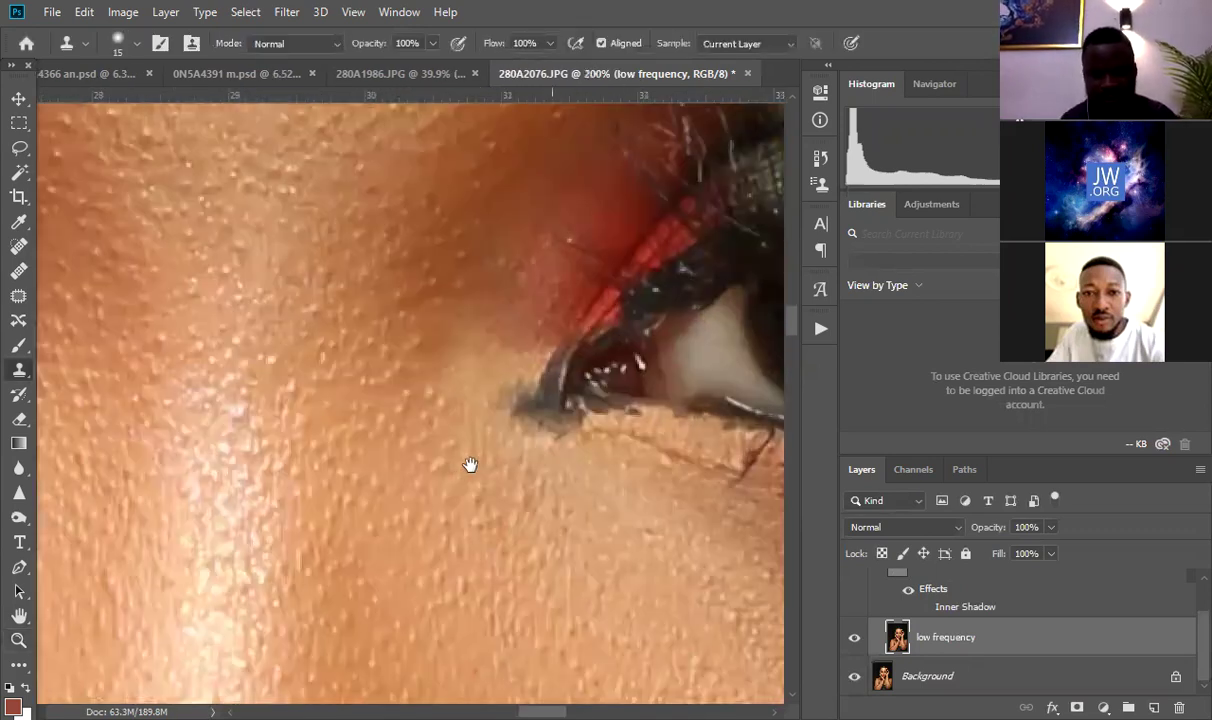
{"action": "left_click_drag", "start_coordinate": [508, 468], "coordinate": [472, 465]}
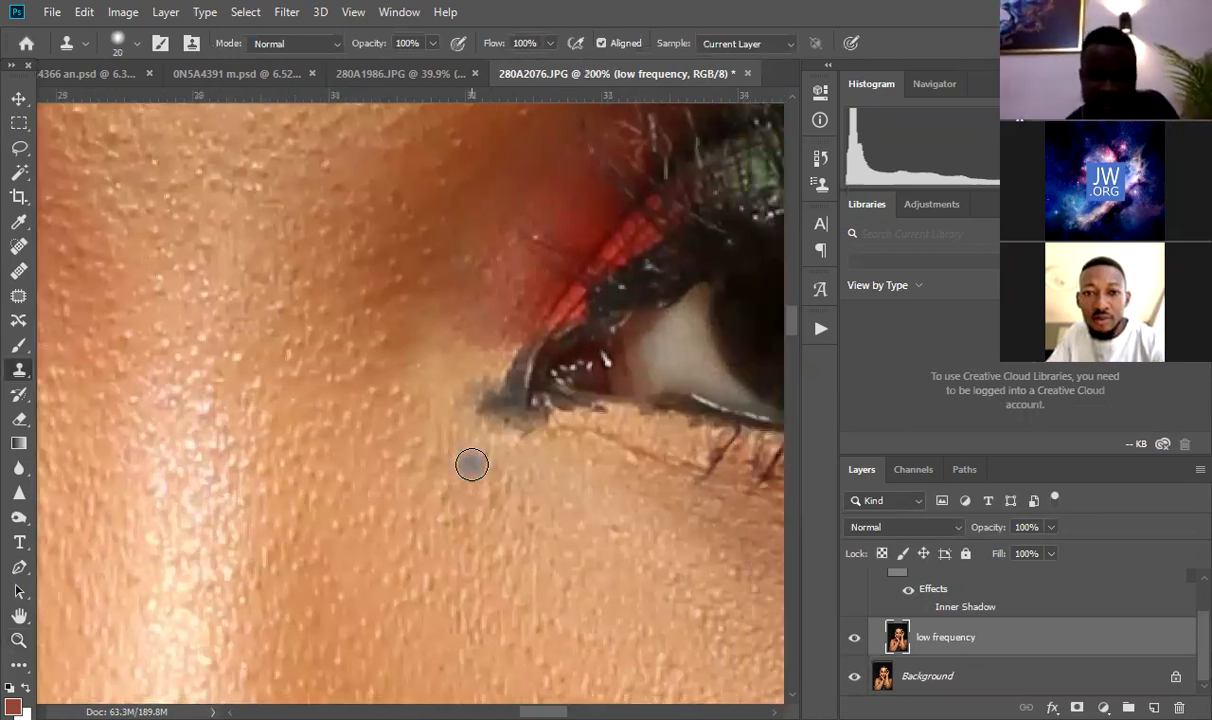
{"action": "key", "text": "bracketright"}
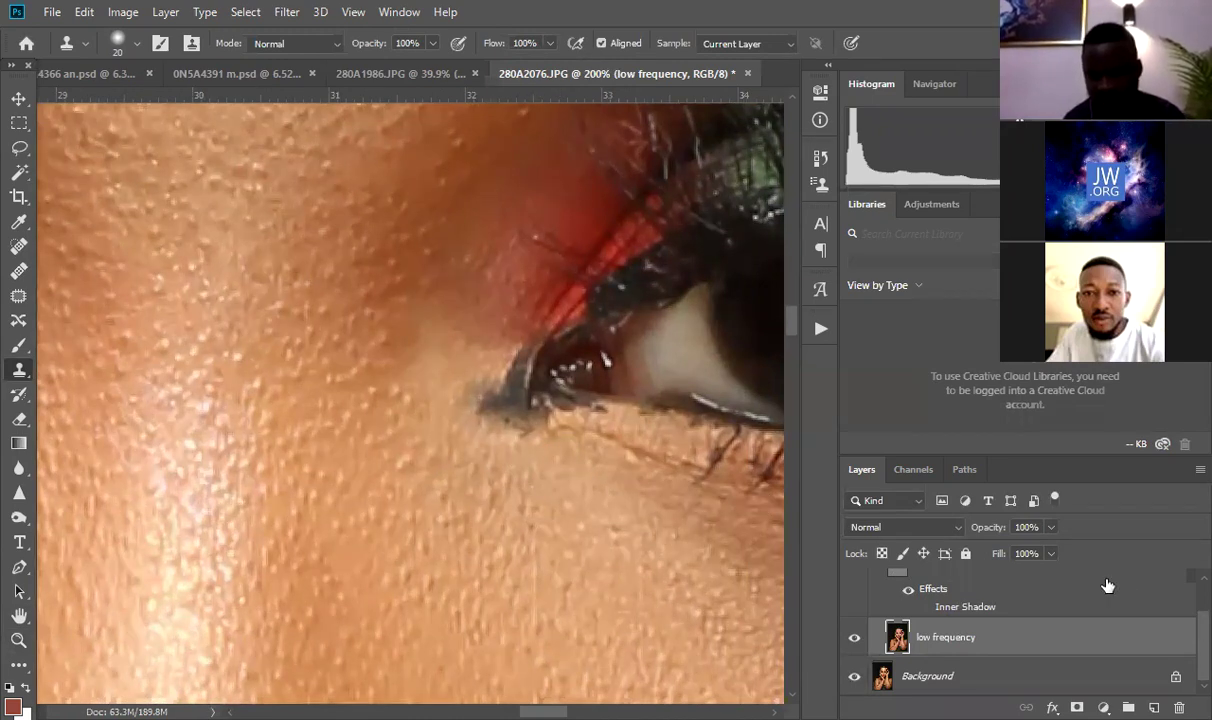
{"action": "key", "text": "alt+bracketright"}
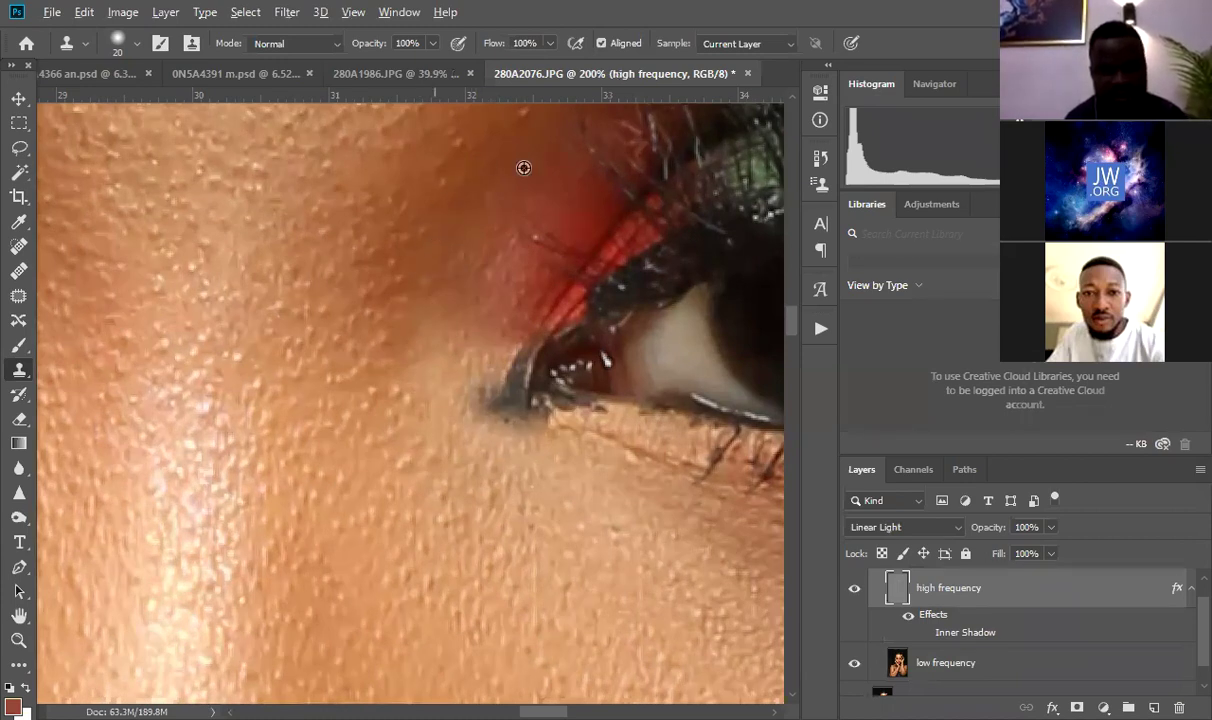
Step: Clone smoother texture over the bumpy skin between that eye's inner corner and the eyebrow, resampling between strokes
{"action": "left_click", "coordinate": [464, 195]}
{"action": "left_click", "coordinate": [447, 206], "text": "alt"}
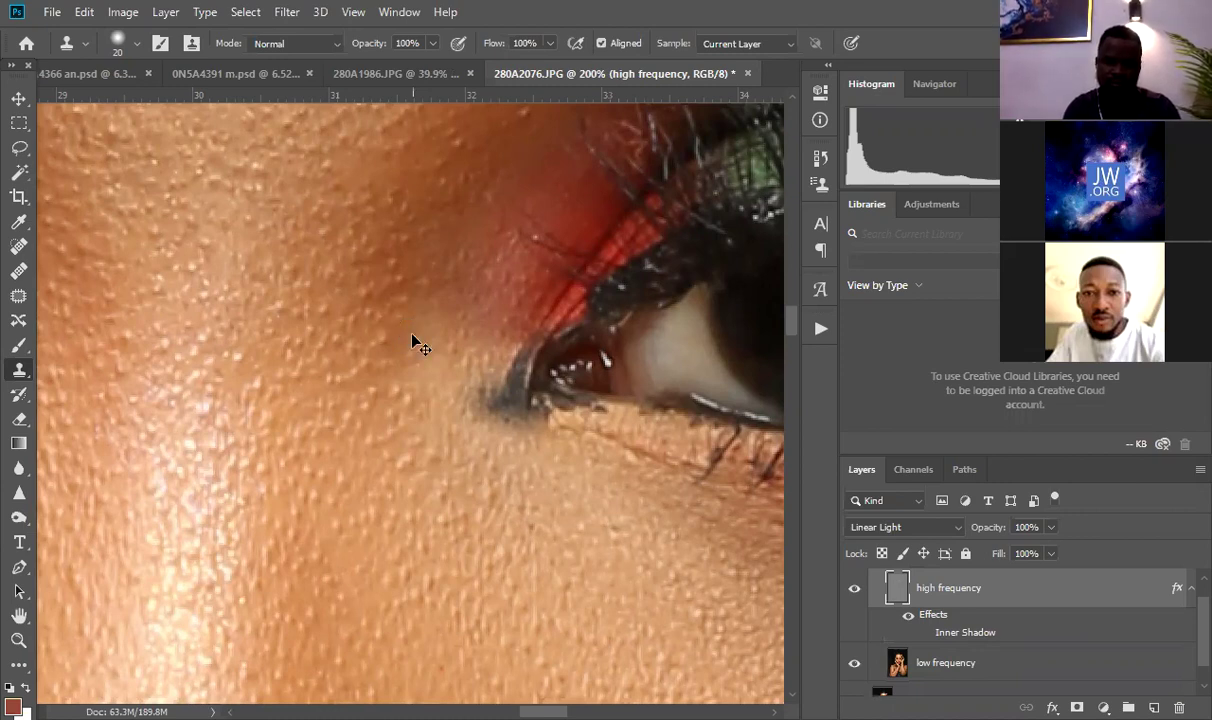
{"action": "left_click_drag", "start_coordinate": [473, 306], "coordinate": [441, 446]}
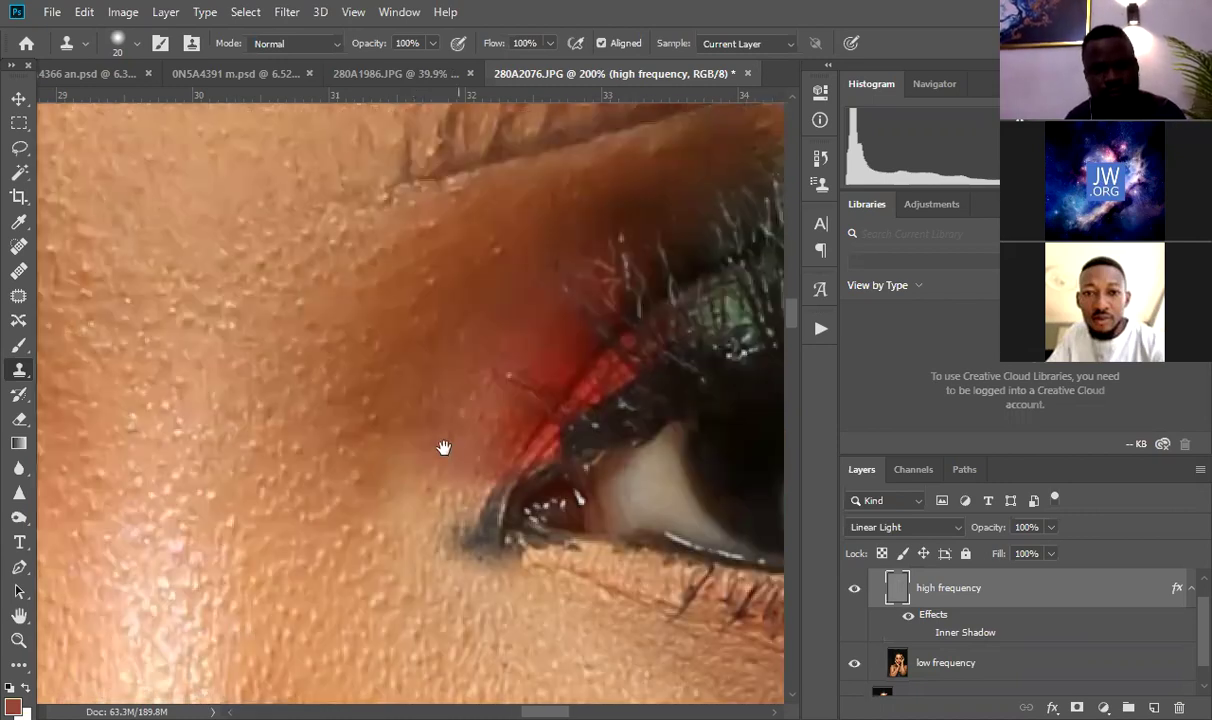
{"action": "left_click", "coordinate": [498, 258]}
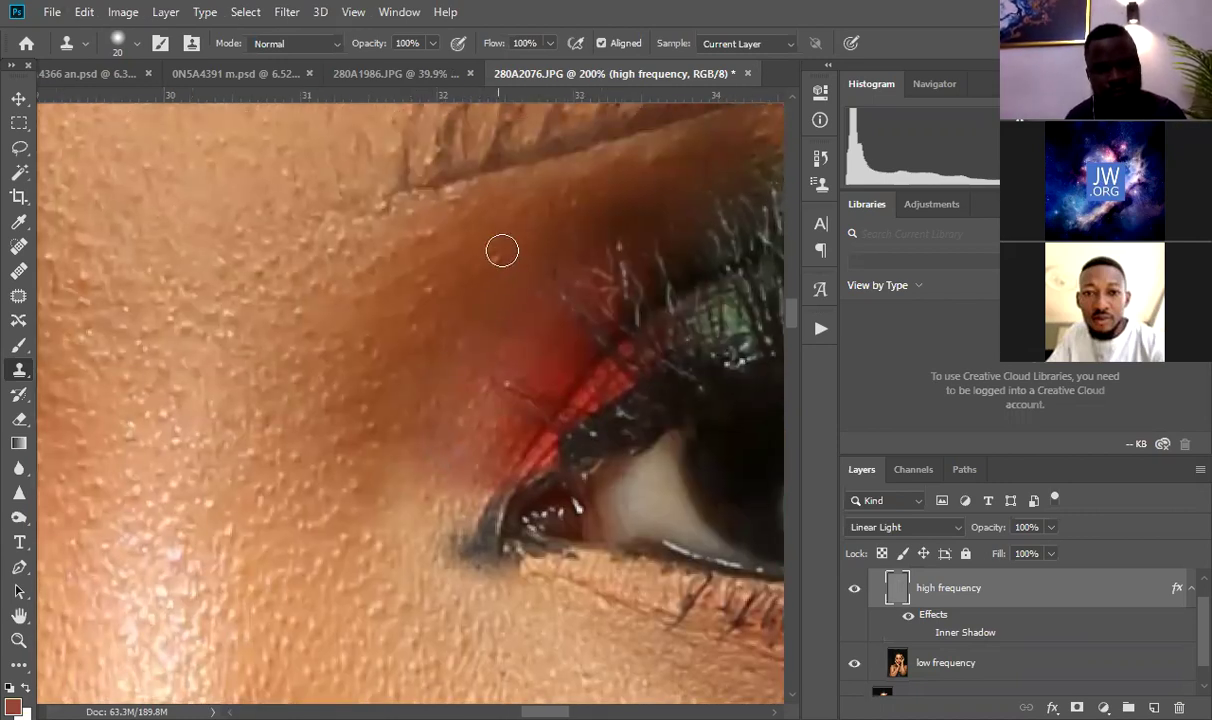
{"action": "left_click", "coordinate": [385, 267], "text": "alt"}
{"action": "left_click", "coordinate": [428, 241]}
{"action": "left_click_drag", "start_coordinate": [428, 241], "coordinate": [358, 267]}
{"action": "left_click", "coordinate": [431, 272], "text": "alt"}
{"action": "left_click", "coordinate": [388, 261]}
{"action": "left_click", "coordinate": [465, 264], "text": "alt"}
{"action": "left_click_drag", "start_coordinate": [427, 299], "coordinate": [424, 317]}
{"action": "left_click", "coordinate": [450, 287], "text": "alt"}
{"action": "left_click_drag", "start_coordinate": [397, 270], "coordinate": [404, 273]}
Step: Redo the clone stroke beside that eye's inner corner with freshly sampled skin texture, extending it down past the eyeliner tip
{"action": "left_click", "coordinate": [425, 510]}
{"action": "key", "text": "ctrl+z"}
{"action": "left_click", "coordinate": [456, 510], "text": "alt"}
{"action": "left_click", "coordinate": [441, 550]}
{"action": "mouse_move", "coordinate": [441, 550]}
{"action": "left_mouse_down"}
{"action": "mouse_move", "coordinate": [420, 580]}
{"action": "mouse_move", "coordinate": [453, 550]}
{"action": "mouse_move", "coordinate": [394, 538]}
{"action": "mouse_move", "coordinate": [432, 582]}
{"action": "left_mouse_up"}
Step: Clone clean skin texture over the fine lines below the image-left eye's inner corner with a 15 px brush
{"action": "key", "text": "z"}
{"action": "left_click_drag", "start_coordinate": [570, 488], "coordinate": [411, 527]}
{"action": "left_click_drag", "start_coordinate": [569, 573], "coordinate": [499, 518]}
{"action": "key", "text": "s"}
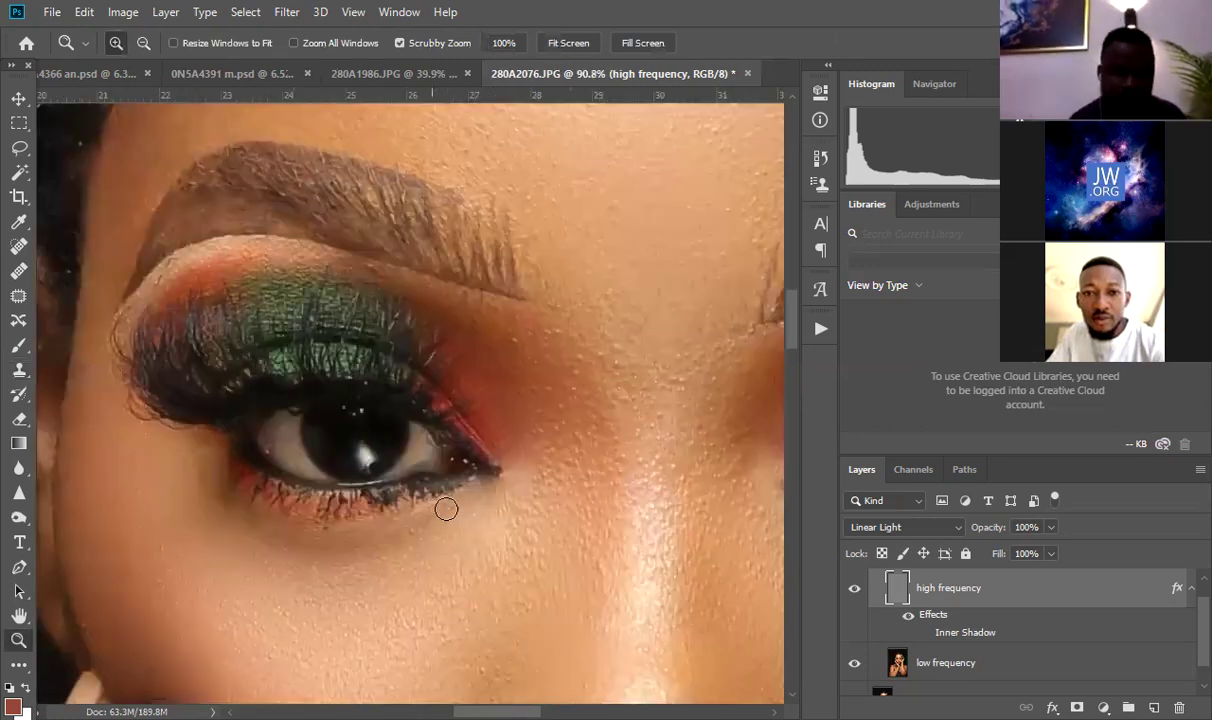
{"action": "scroll", "coordinate": [446, 509], "scroll_direction": "up", "scroll_amount": 3}
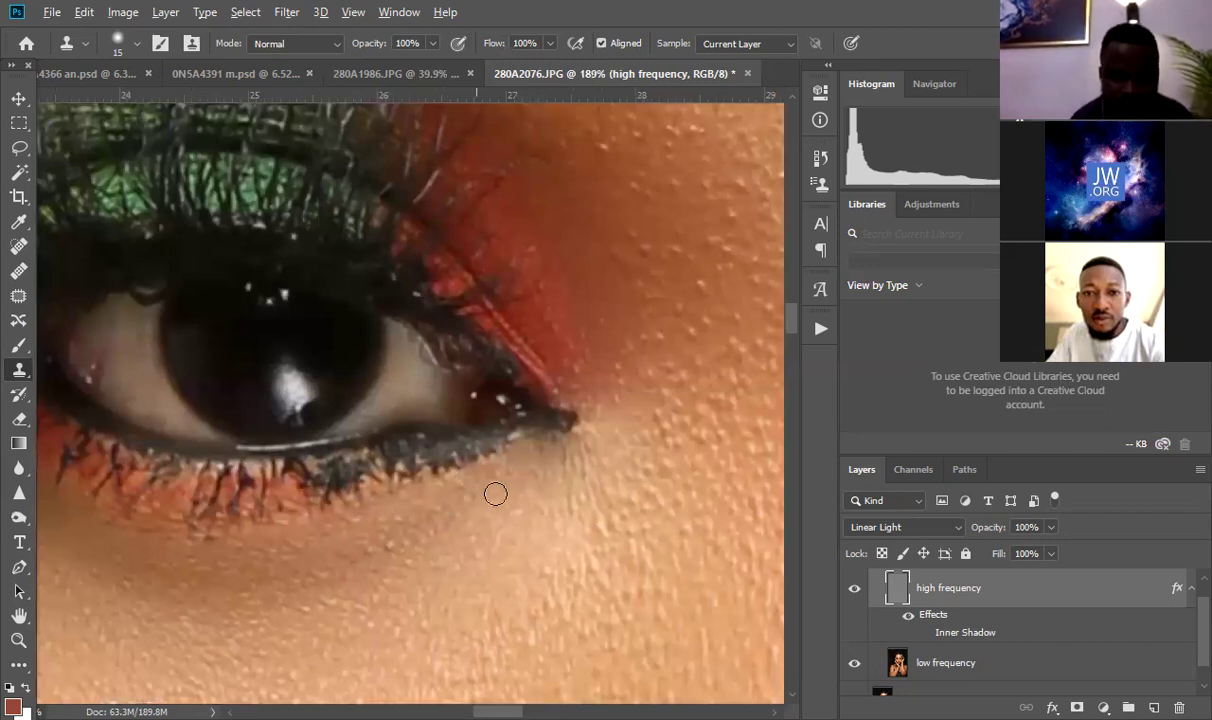
{"action": "left_click", "coordinate": [628, 525], "text": "alt"}
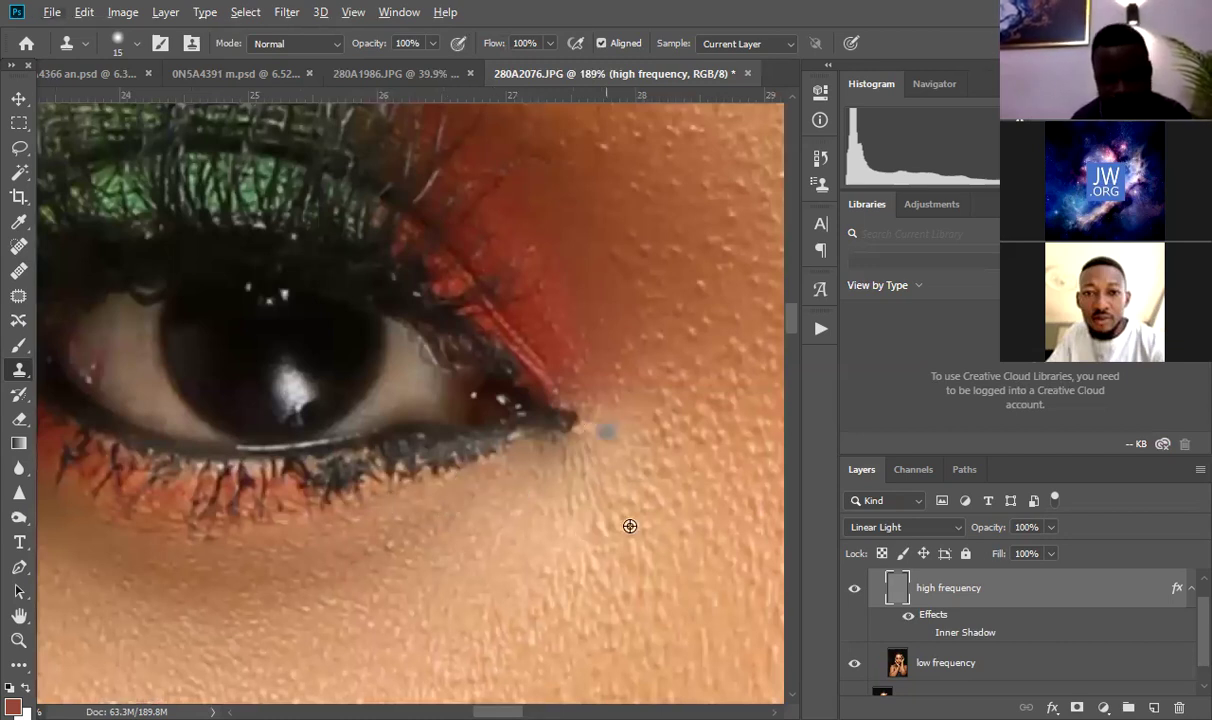
{"action": "left_click_drag", "start_coordinate": [654, 402], "coordinate": [524, 444]}
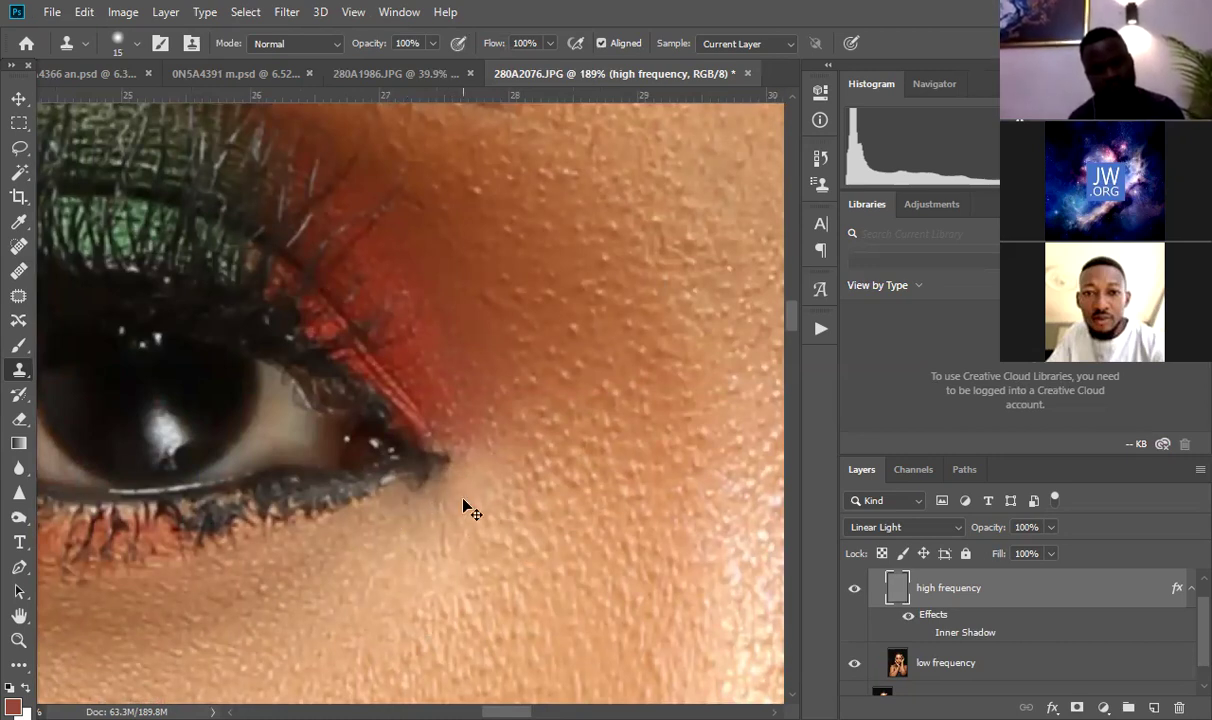
Step: Clone resampled skin texture around the eyeliner smudge at the image-right eye's inner corner with the 15 px brush
{"action": "left_click_drag", "start_coordinate": [692, 425], "coordinate": [311, 394]}
{"action": "left_click_drag", "start_coordinate": [735, 425], "coordinate": [414, 401]}
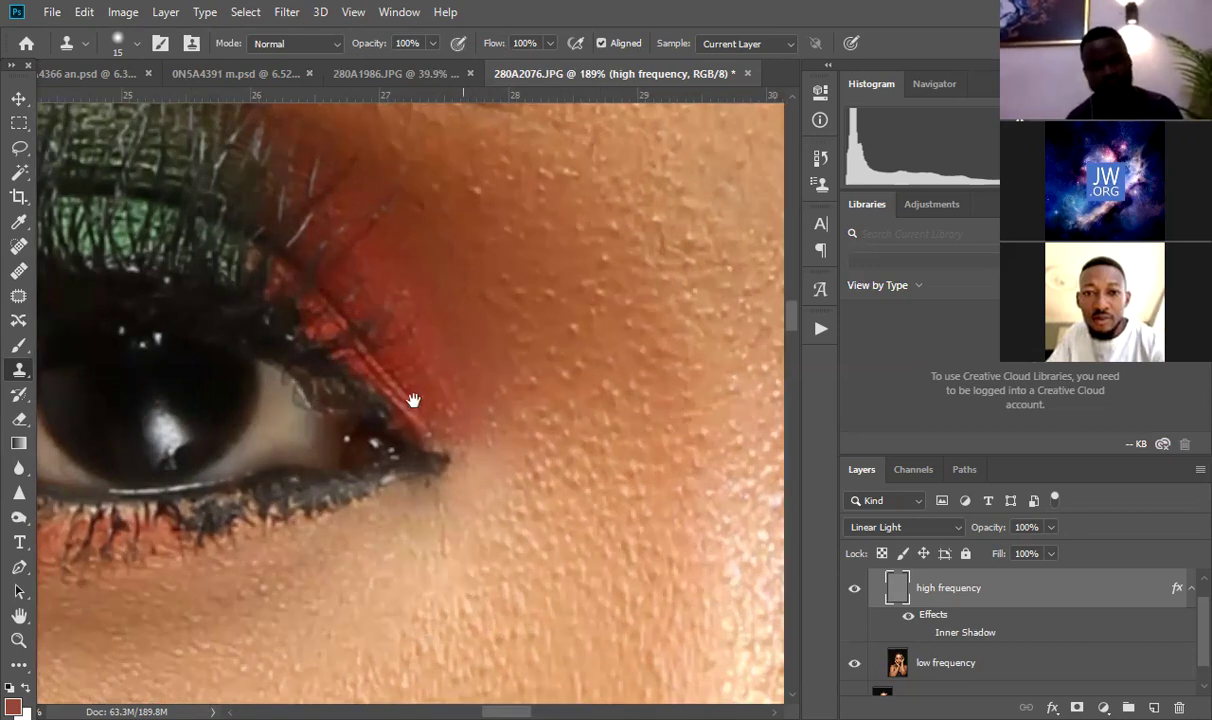
{"action": "left_click", "coordinate": [301, 510], "text": "alt"}
{"action": "left_click_drag", "start_coordinate": [291, 466], "coordinate": [247, 467]}
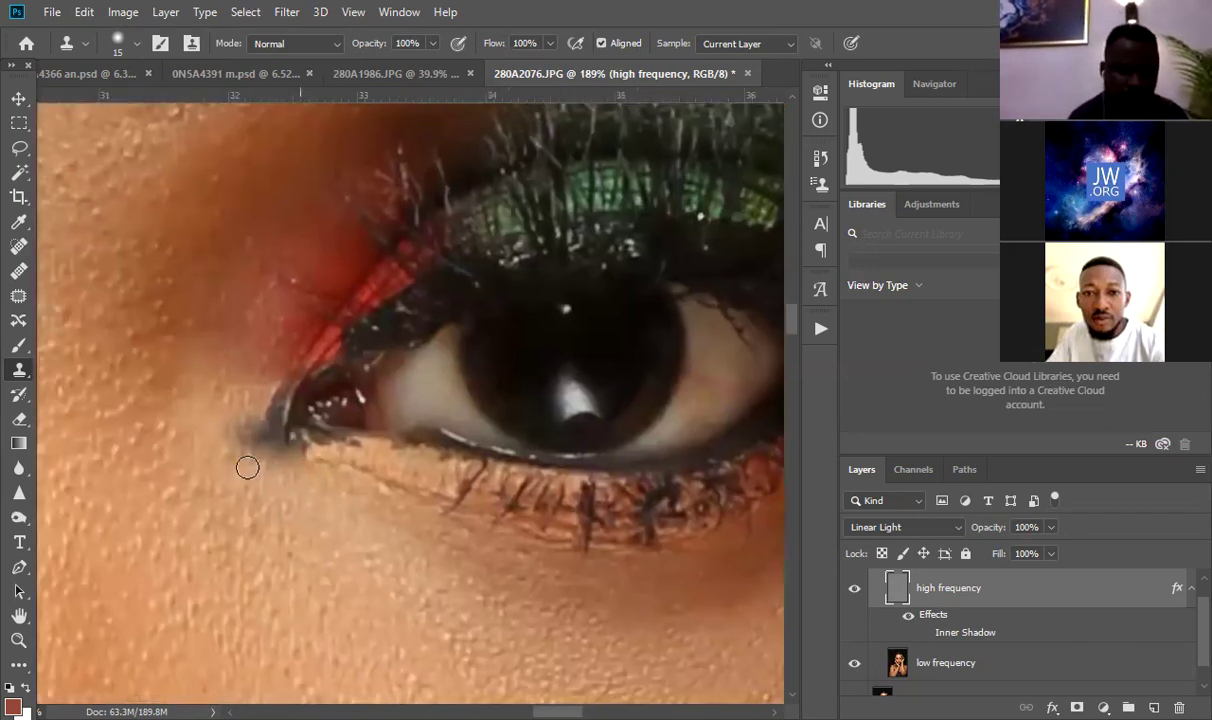
{"action": "left_click", "coordinate": [249, 400], "text": "alt"}
{"action": "left_click", "coordinate": [259, 527]}
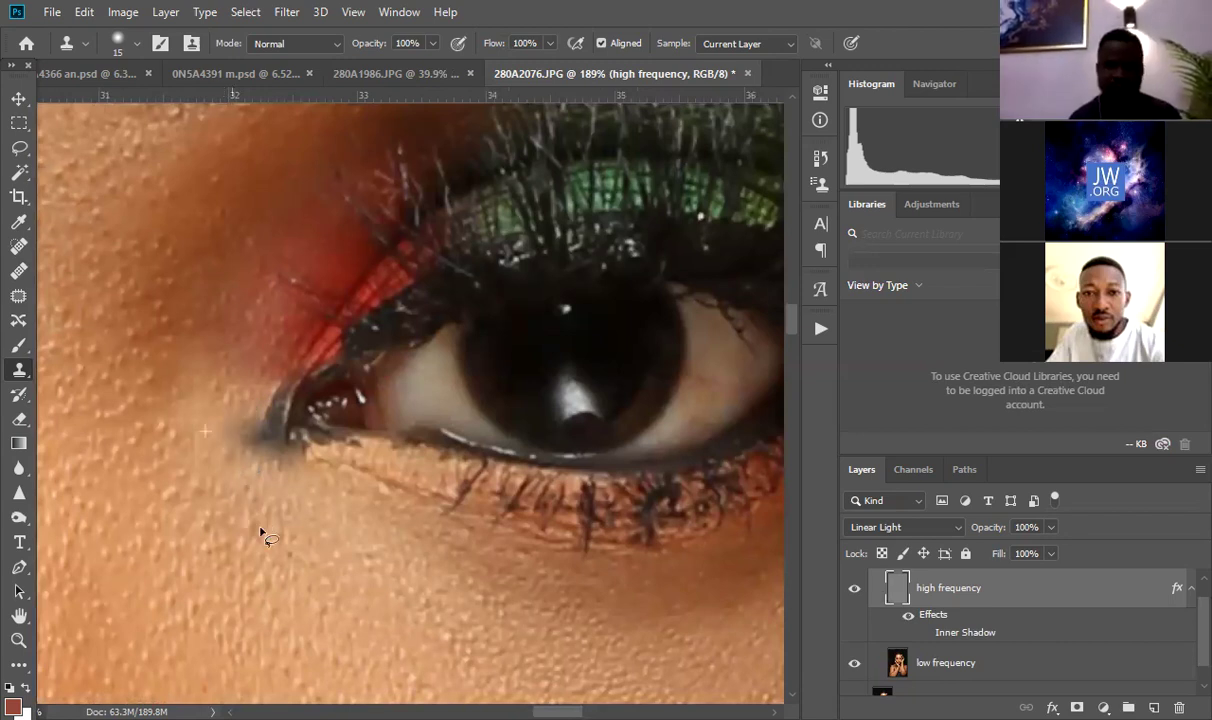
Step: Lasso the dark skin below that inner corner on the low frequency layer, apply a Gaussian Blur of about 9 px and deselect
{"action": "key", "text": "l"}
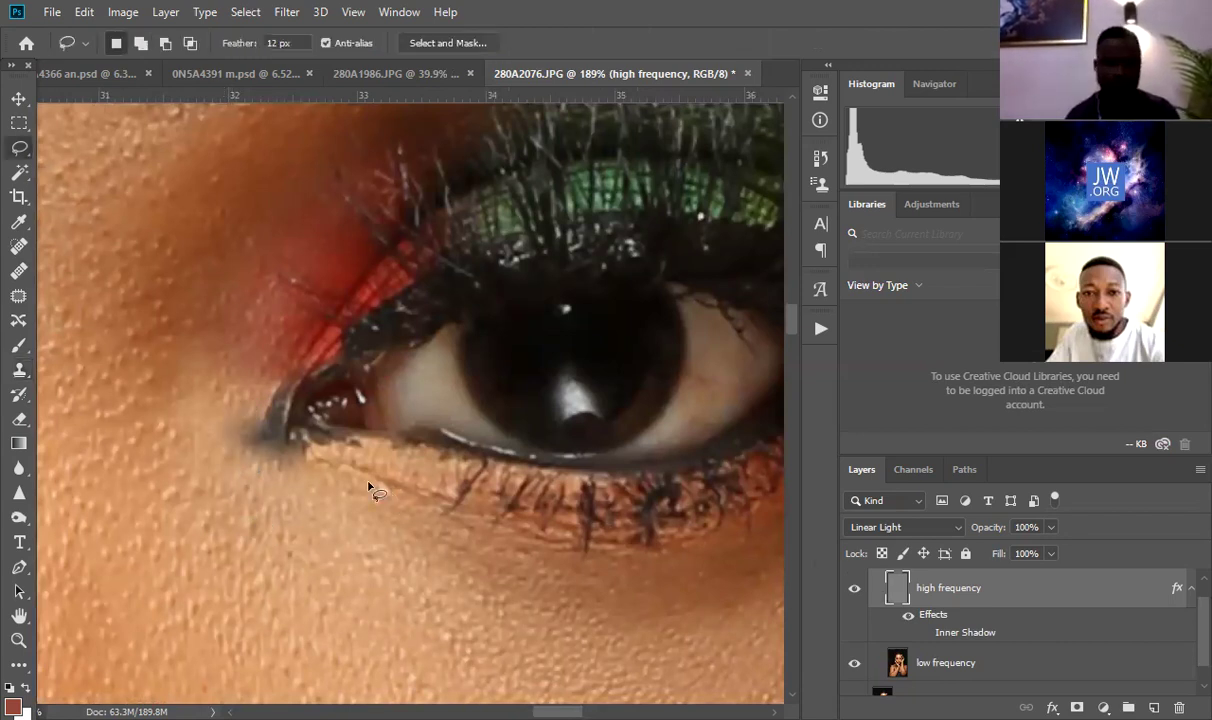
{"action": "key", "text": "alt+bracketleft"}
{"action": "left_click_drag", "start_coordinate": [240, 418], "coordinate": [296, 482]}
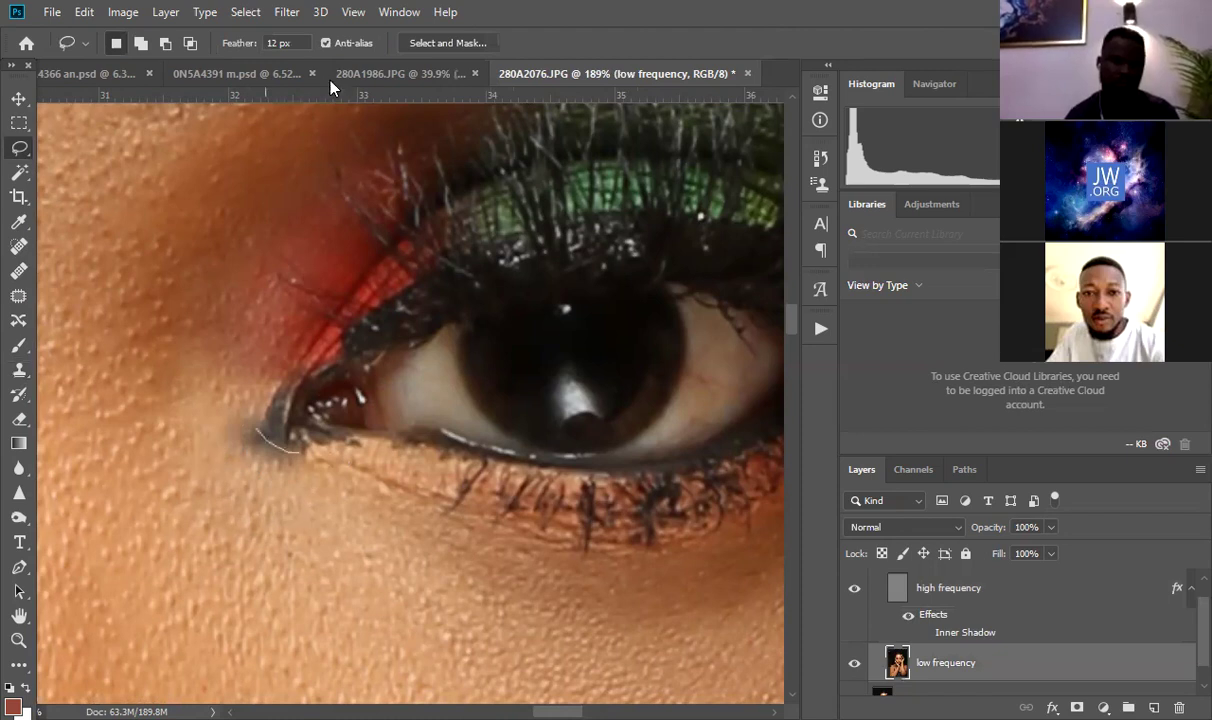
{"action": "left_click", "coordinate": [285, 13]}
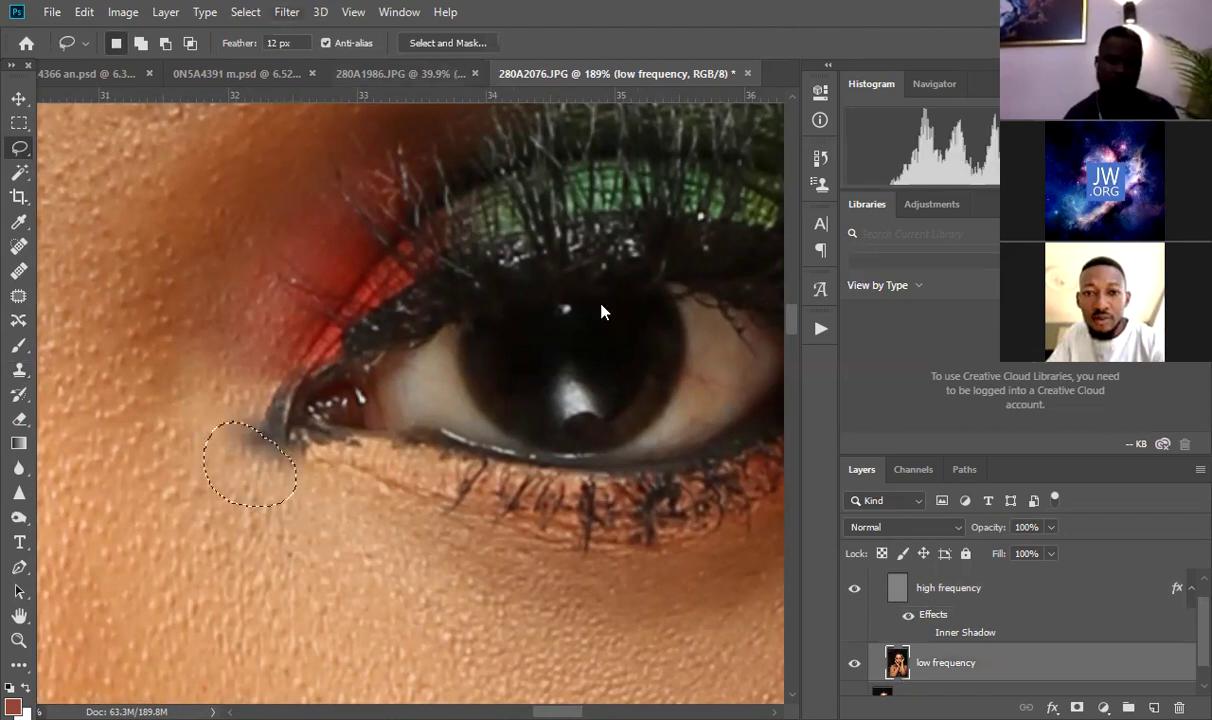
{"action": "mouse_move", "coordinate": [443, 226]}
{"action": "left_click", "coordinate": [565, 298]}
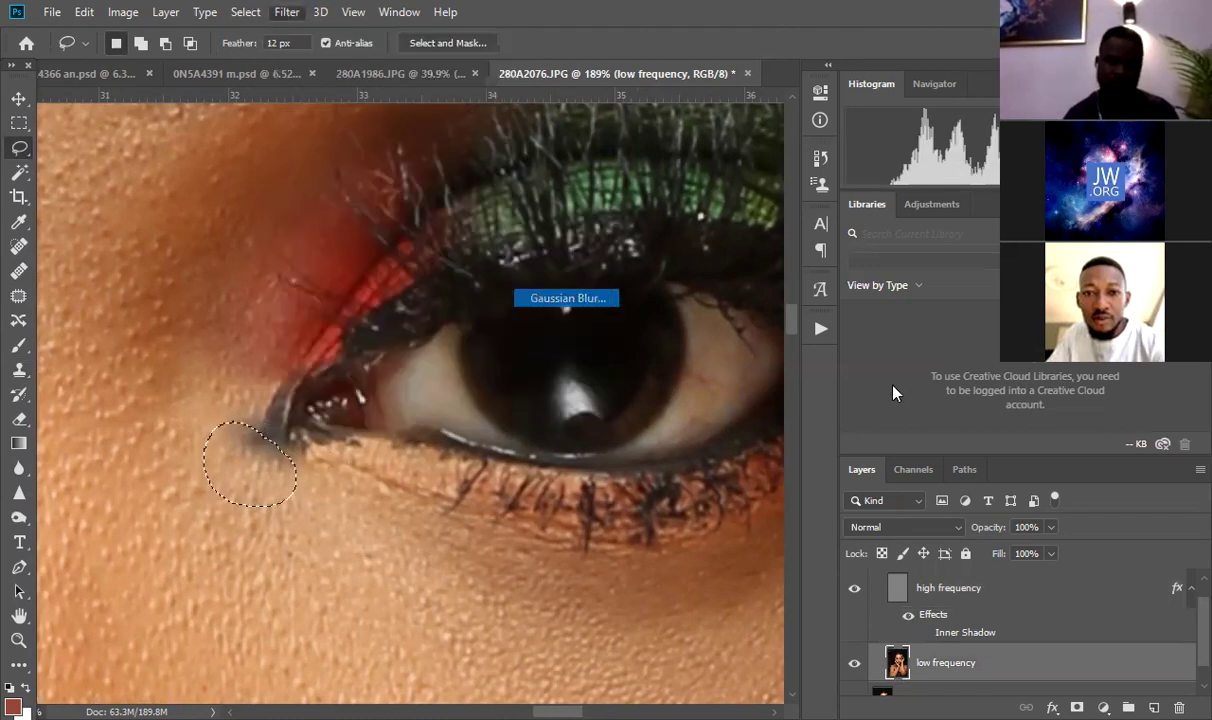
{"action": "left_click_drag", "start_coordinate": [931, 401], "coordinate": [934, 401]}
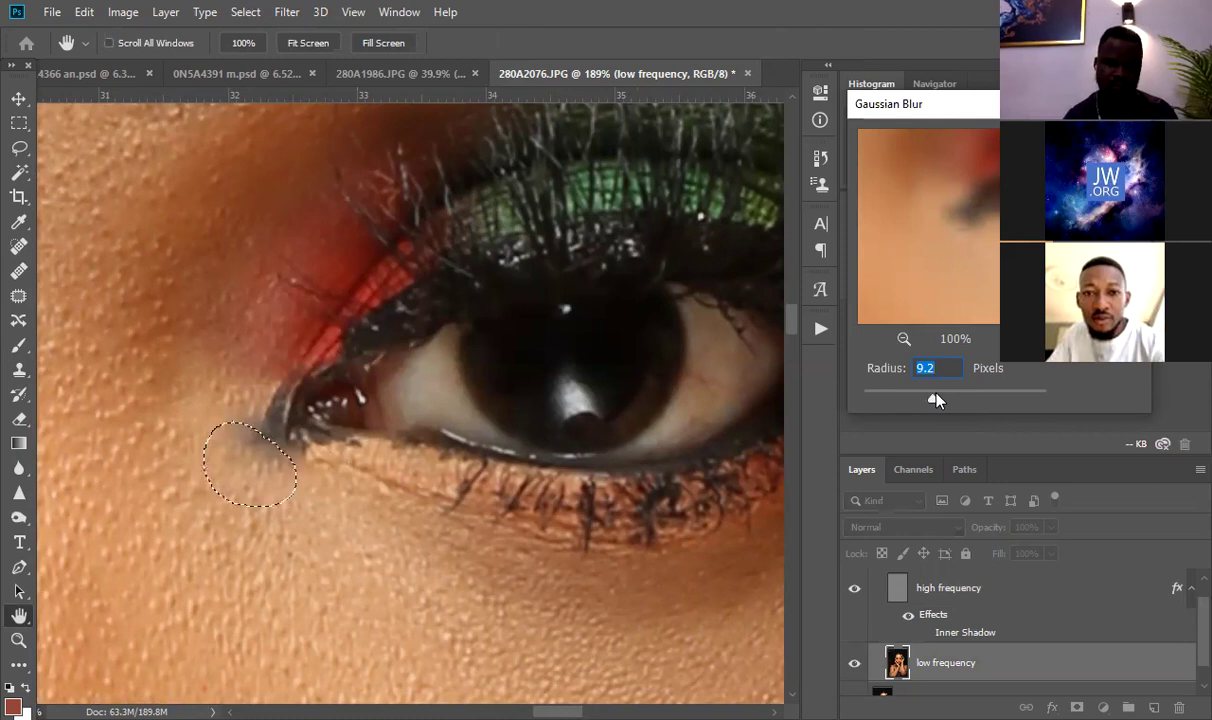
{"action": "left_click_drag", "start_coordinate": [936, 400], "coordinate": [937, 400]}
{"action": "key", "text": "Return"}
{"action": "key", "text": "ctrl+d"}
Step: Save the full portrait as a layered Photoshop file named 280A2076 edited
{"action": "left_click_drag", "start_coordinate": [397, 443], "coordinate": [345, 485]}
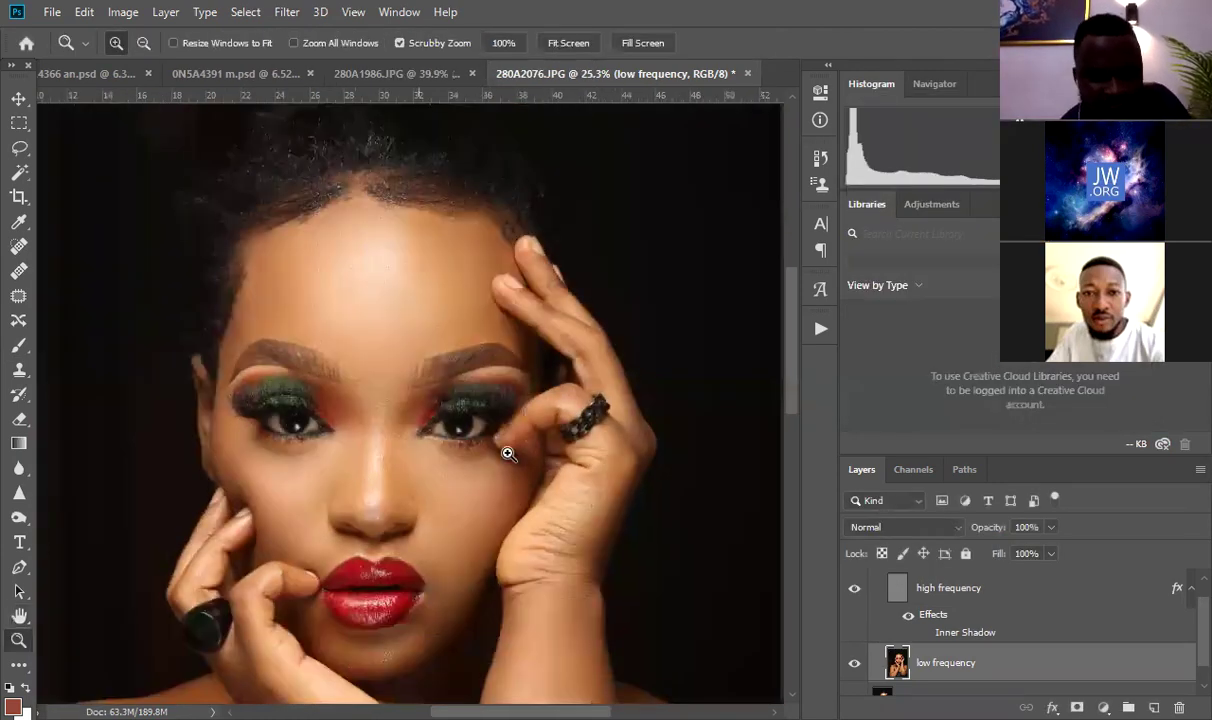
{"action": "left_click_drag", "start_coordinate": [508, 454], "coordinate": [425, 475]}
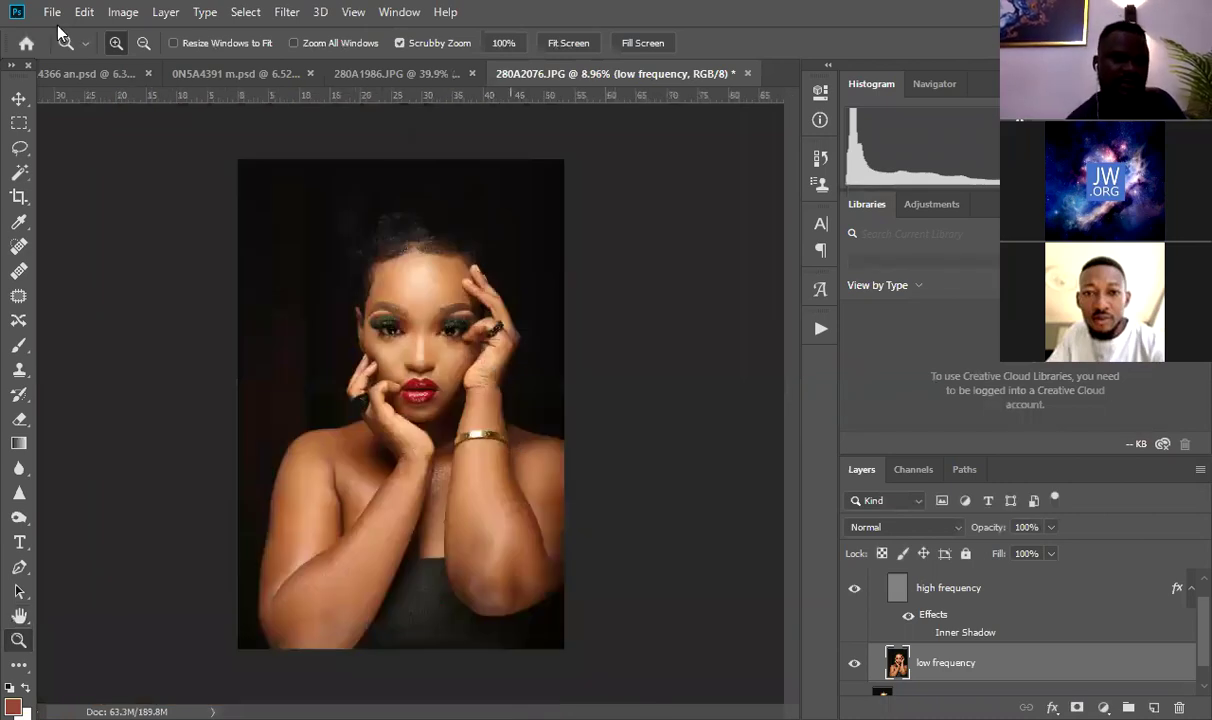
{"action": "left_click", "coordinate": [52, 13]}
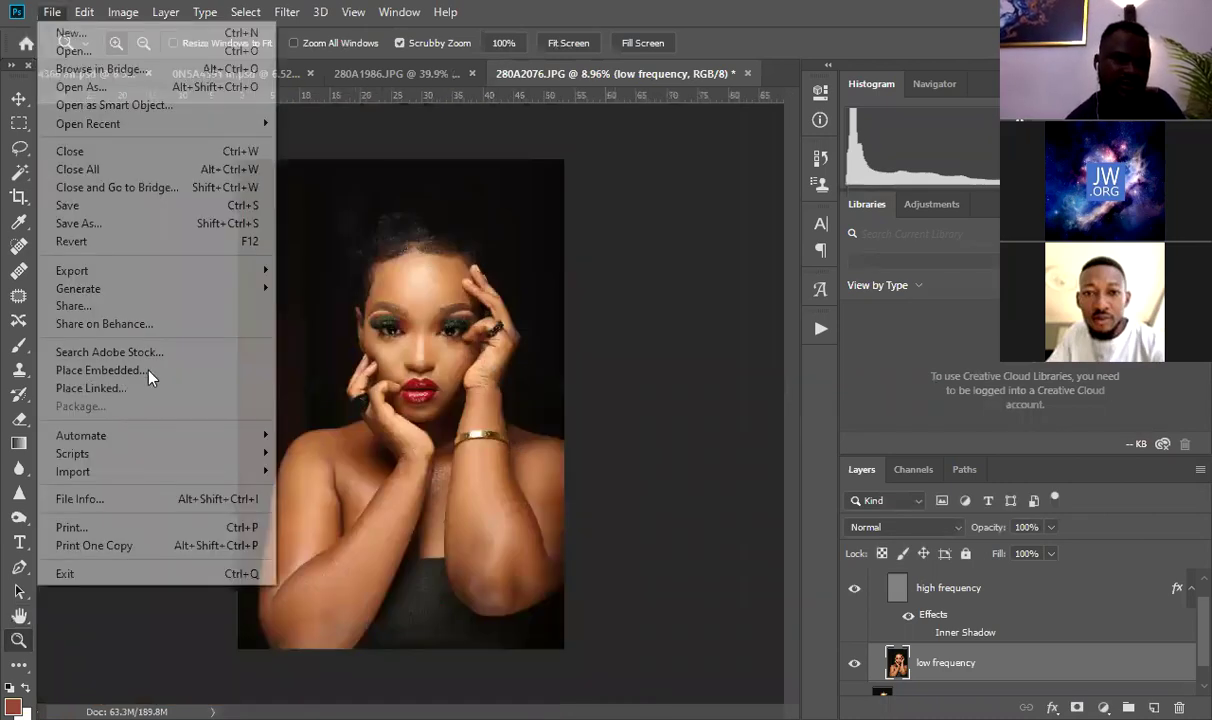
{"action": "left_click", "coordinate": [130, 221]}
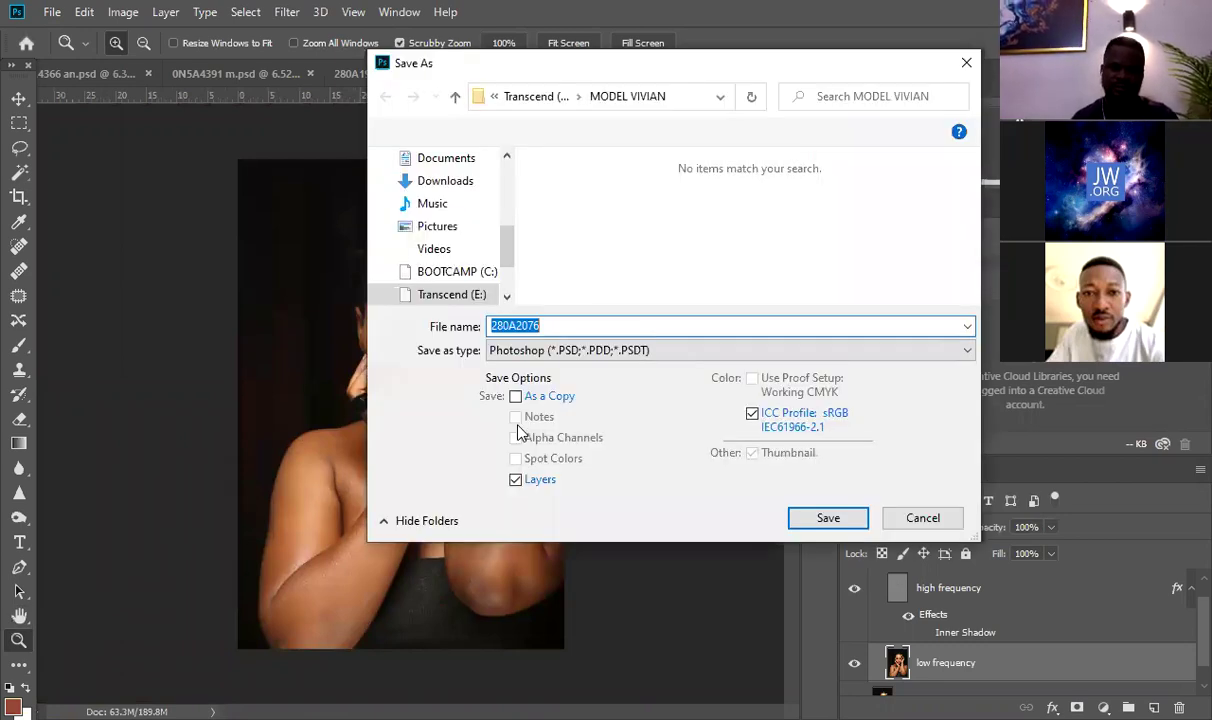
{"action": "type", "text": "edited"}
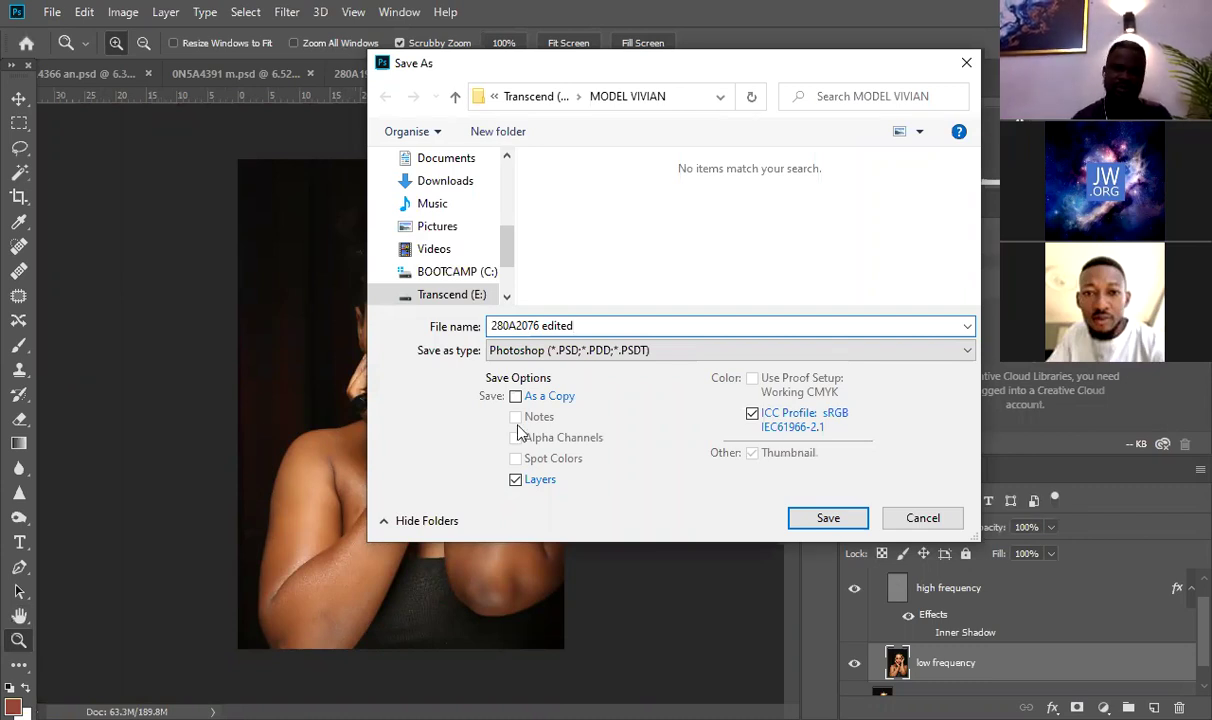
{"action": "key", "text": "Return"}
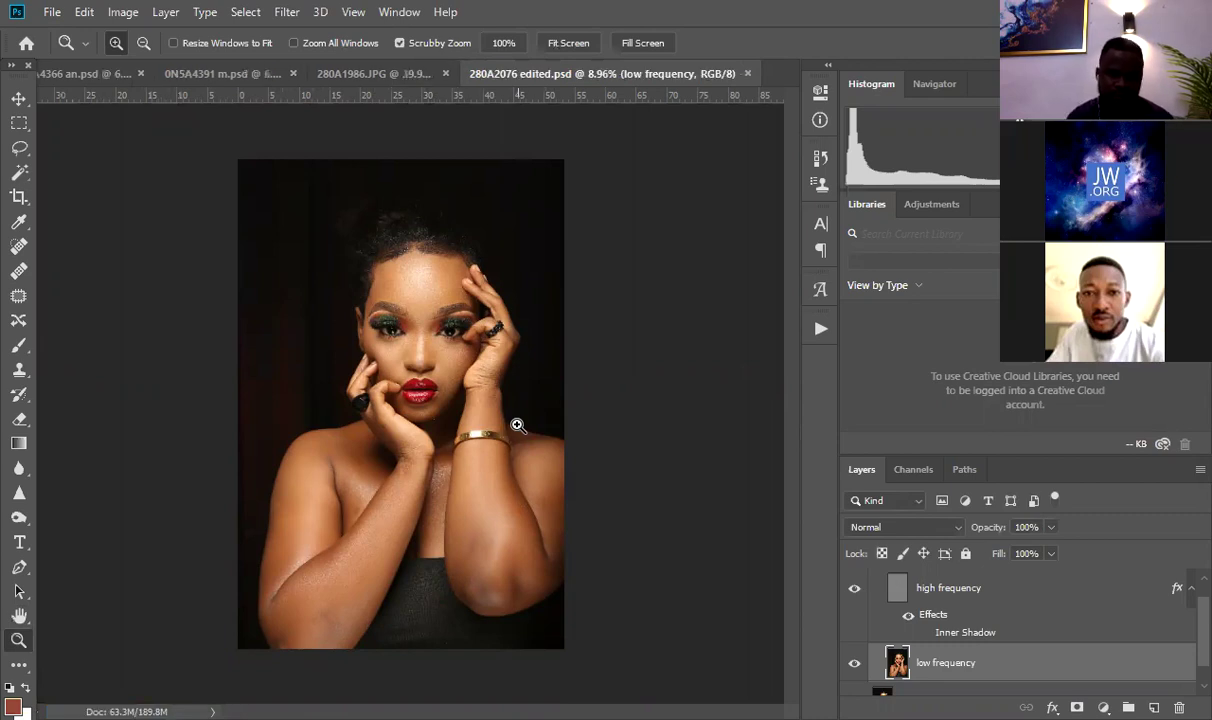
Step: Save a JPEG copy of the retouched portrait as 280A2076 edited in the MODEL VIVIAN folder with quality 10
{"action": "left_click", "coordinate": [52, 12]}
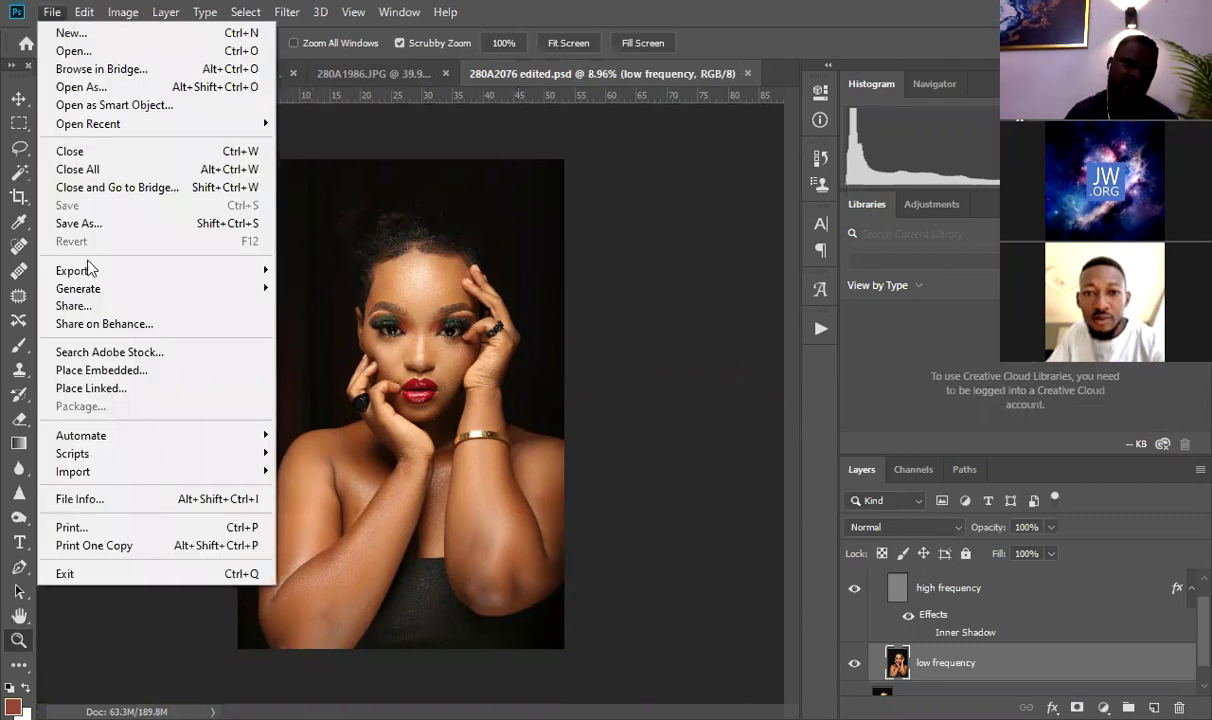
{"action": "left_click", "coordinate": [137, 224]}
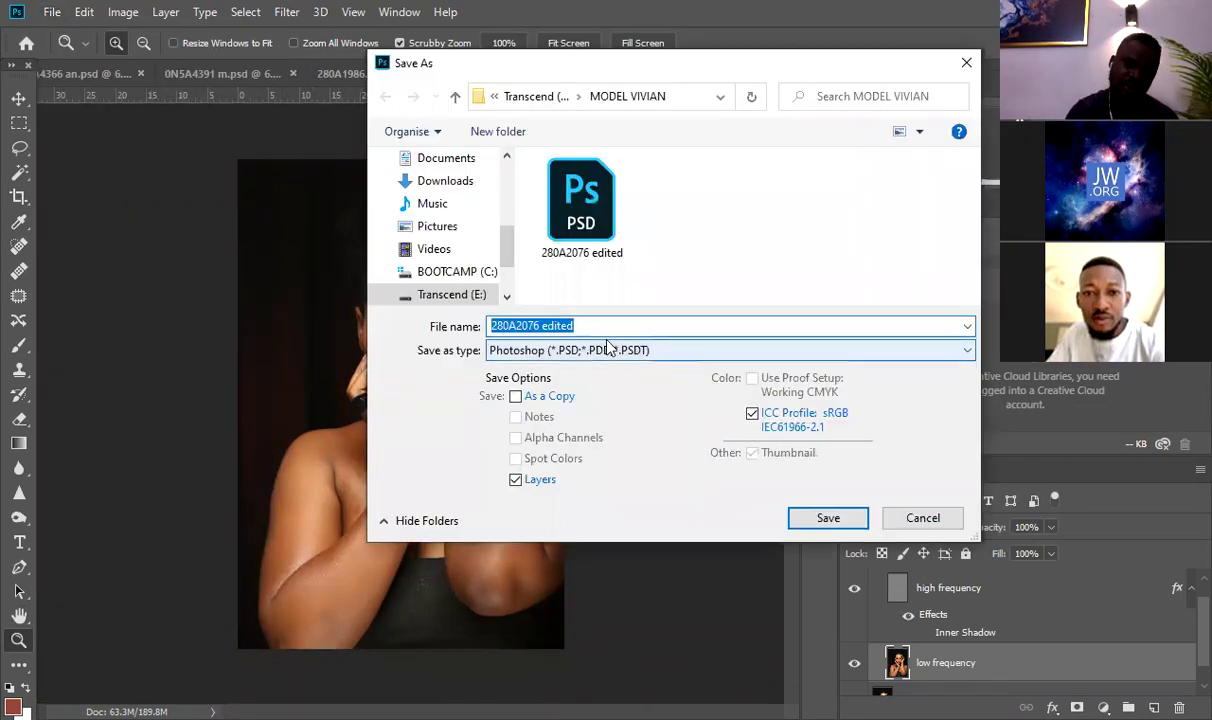
{"action": "left_click", "coordinate": [608, 349]}
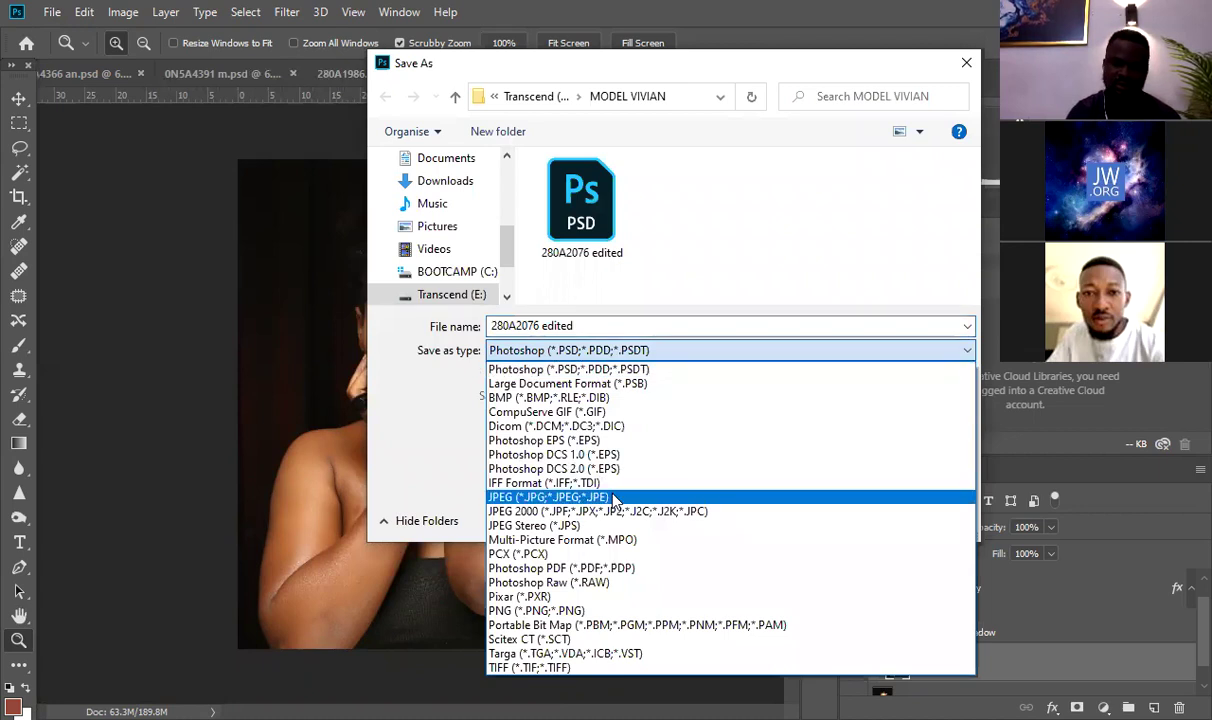
{"action": "left_click", "coordinate": [615, 498]}
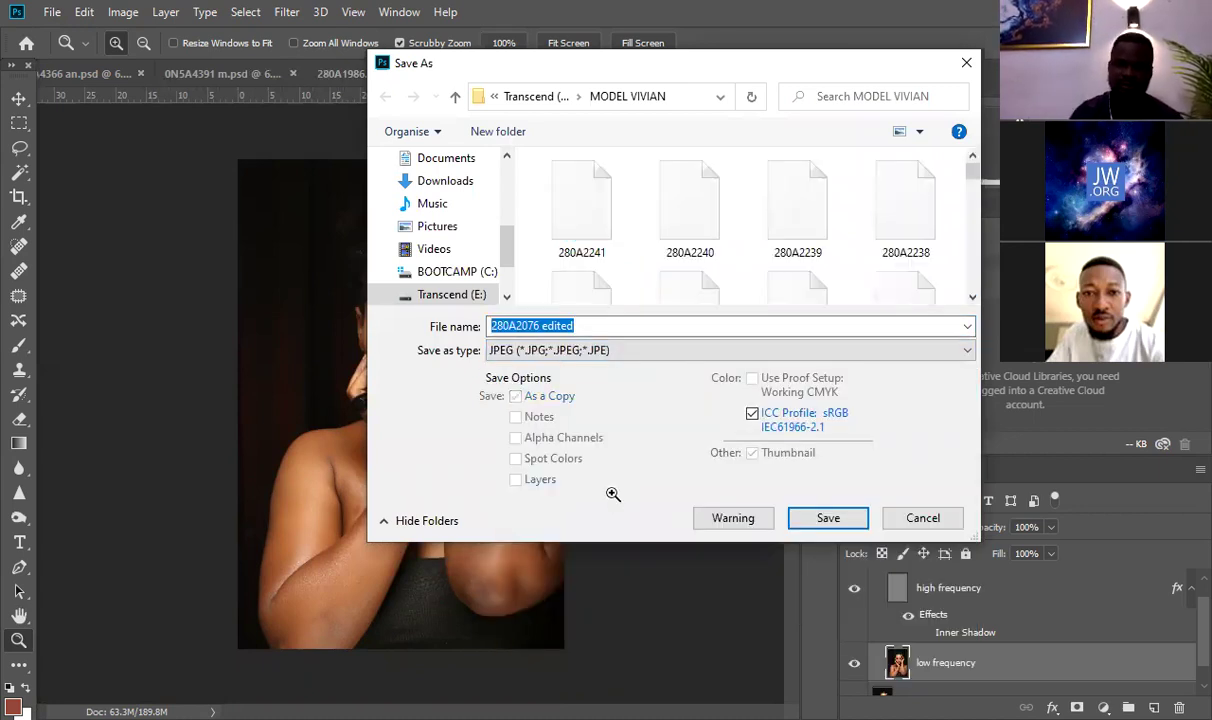
{"action": "key", "text": "Return"}
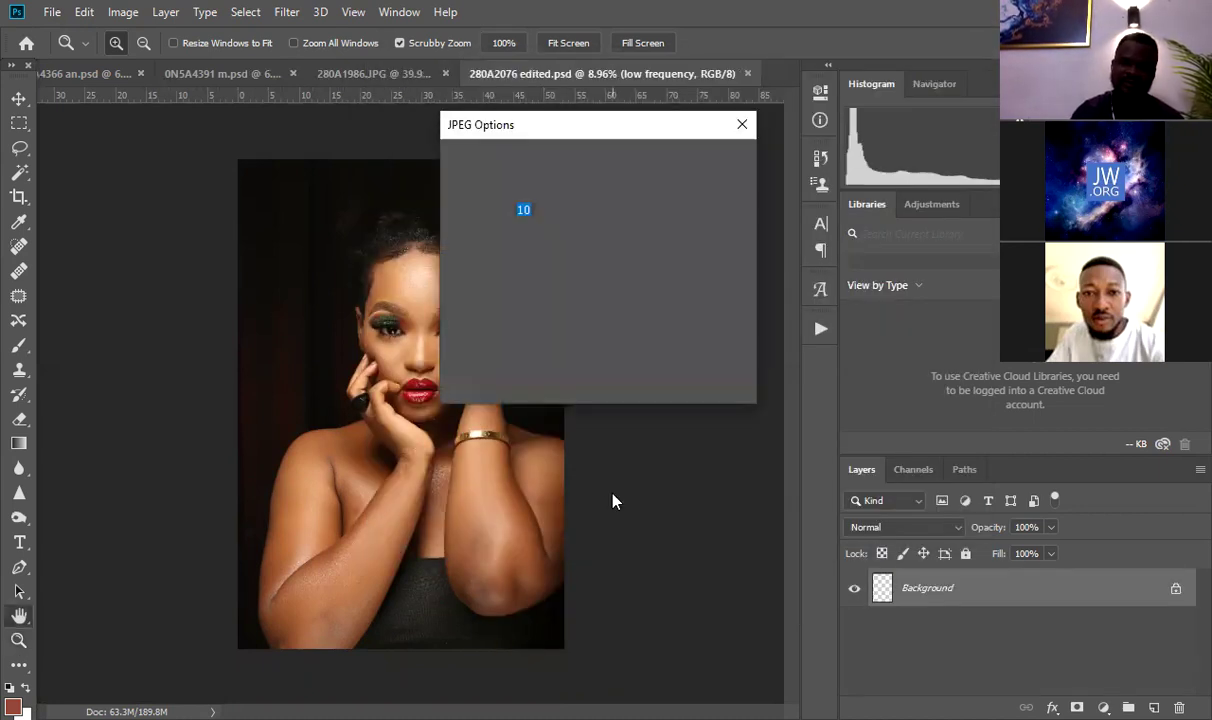
{"action": "key", "text": "Return"}
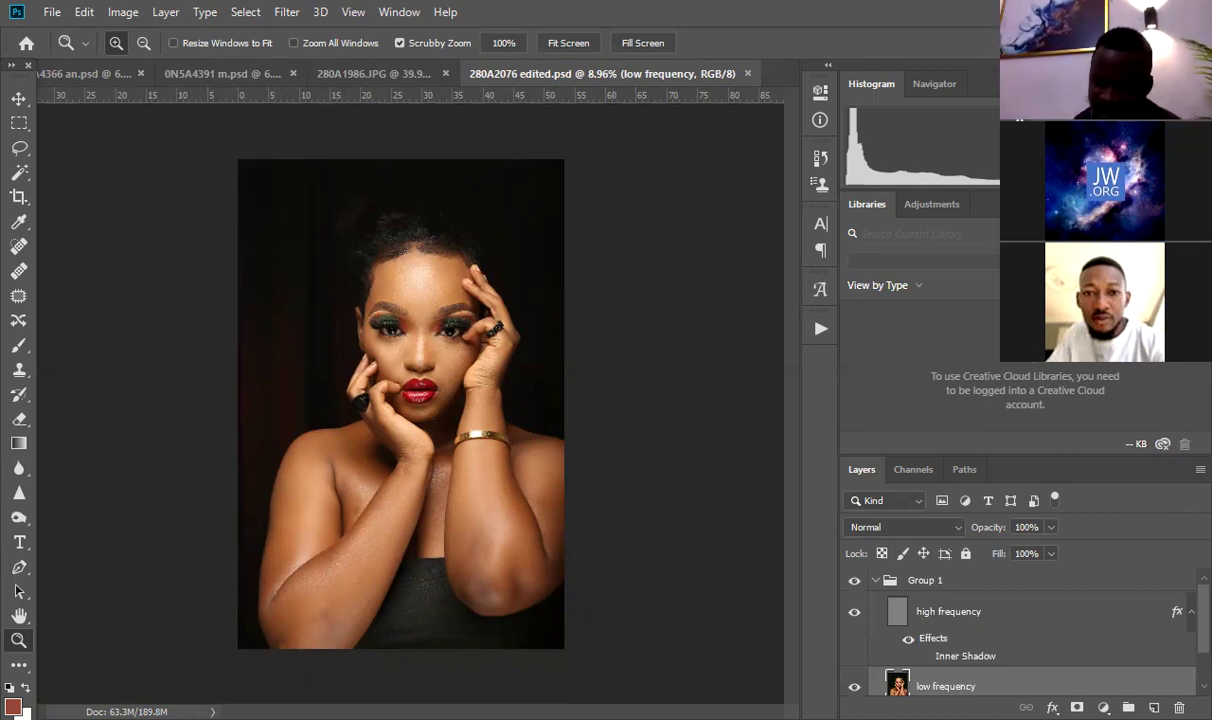
{"action": "scroll", "coordinate": [946, 625], "scroll_direction": "down", "scroll_amount": 2}
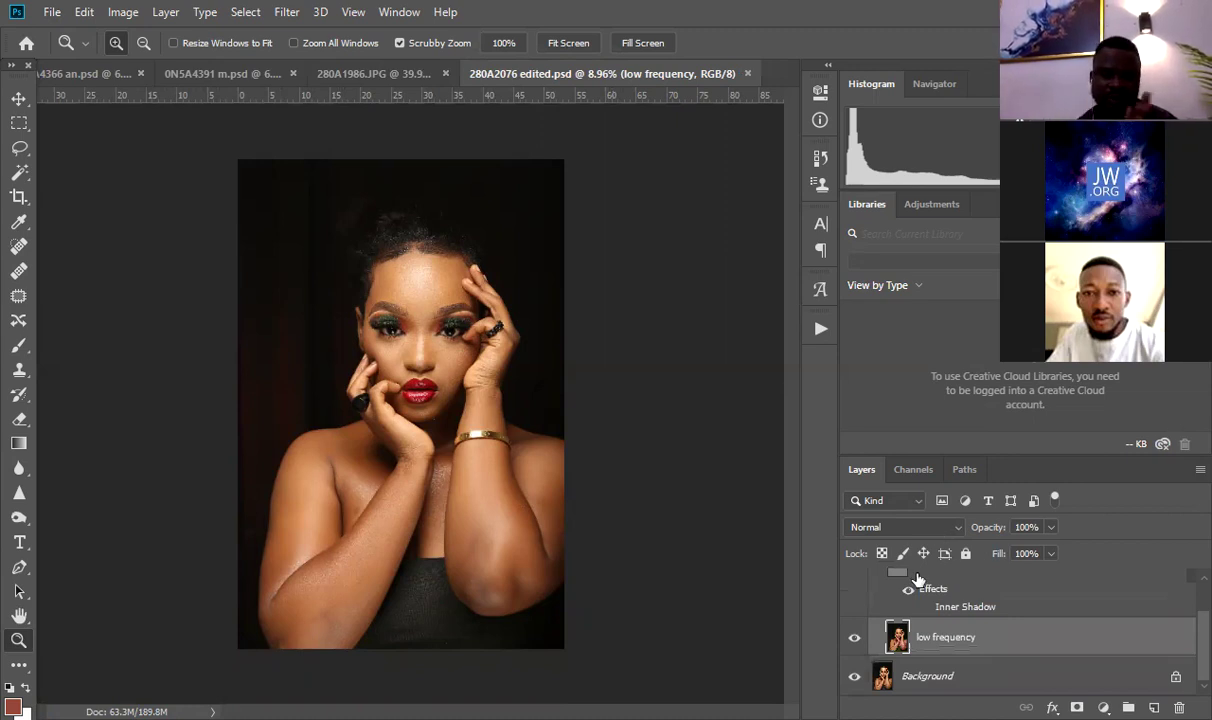
{"action": "left_click_drag", "start_coordinate": [444, 274], "coordinate": [453, 280]}
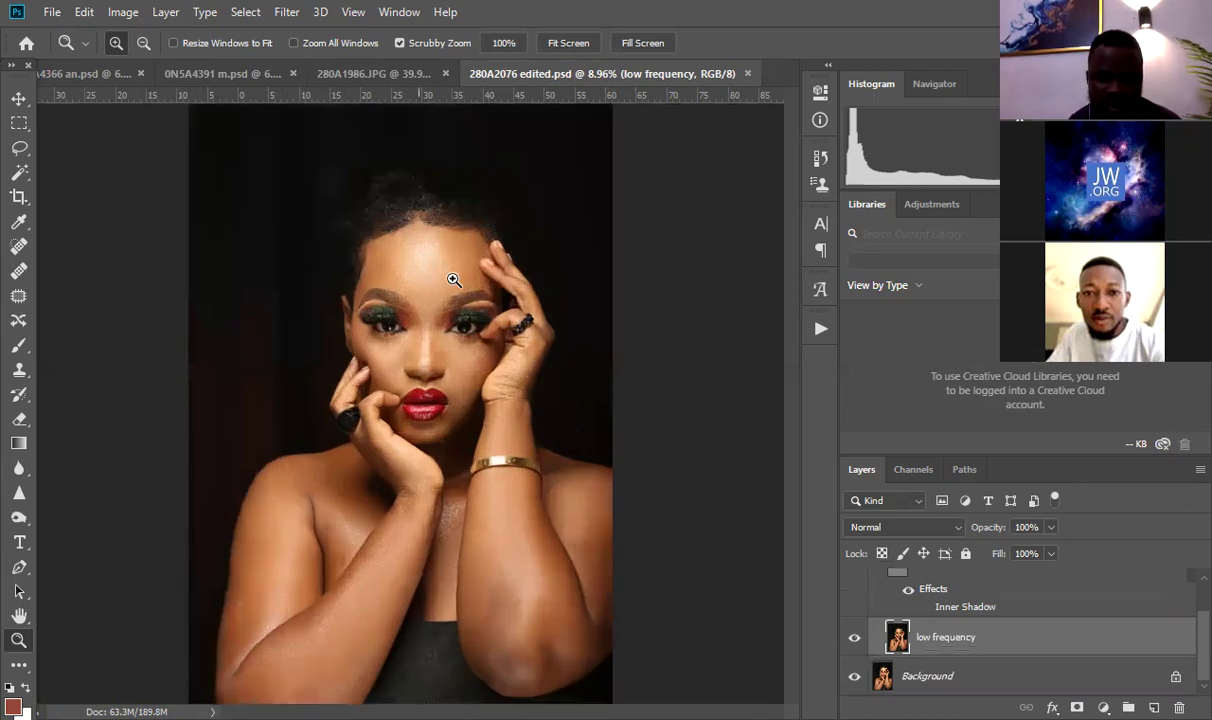